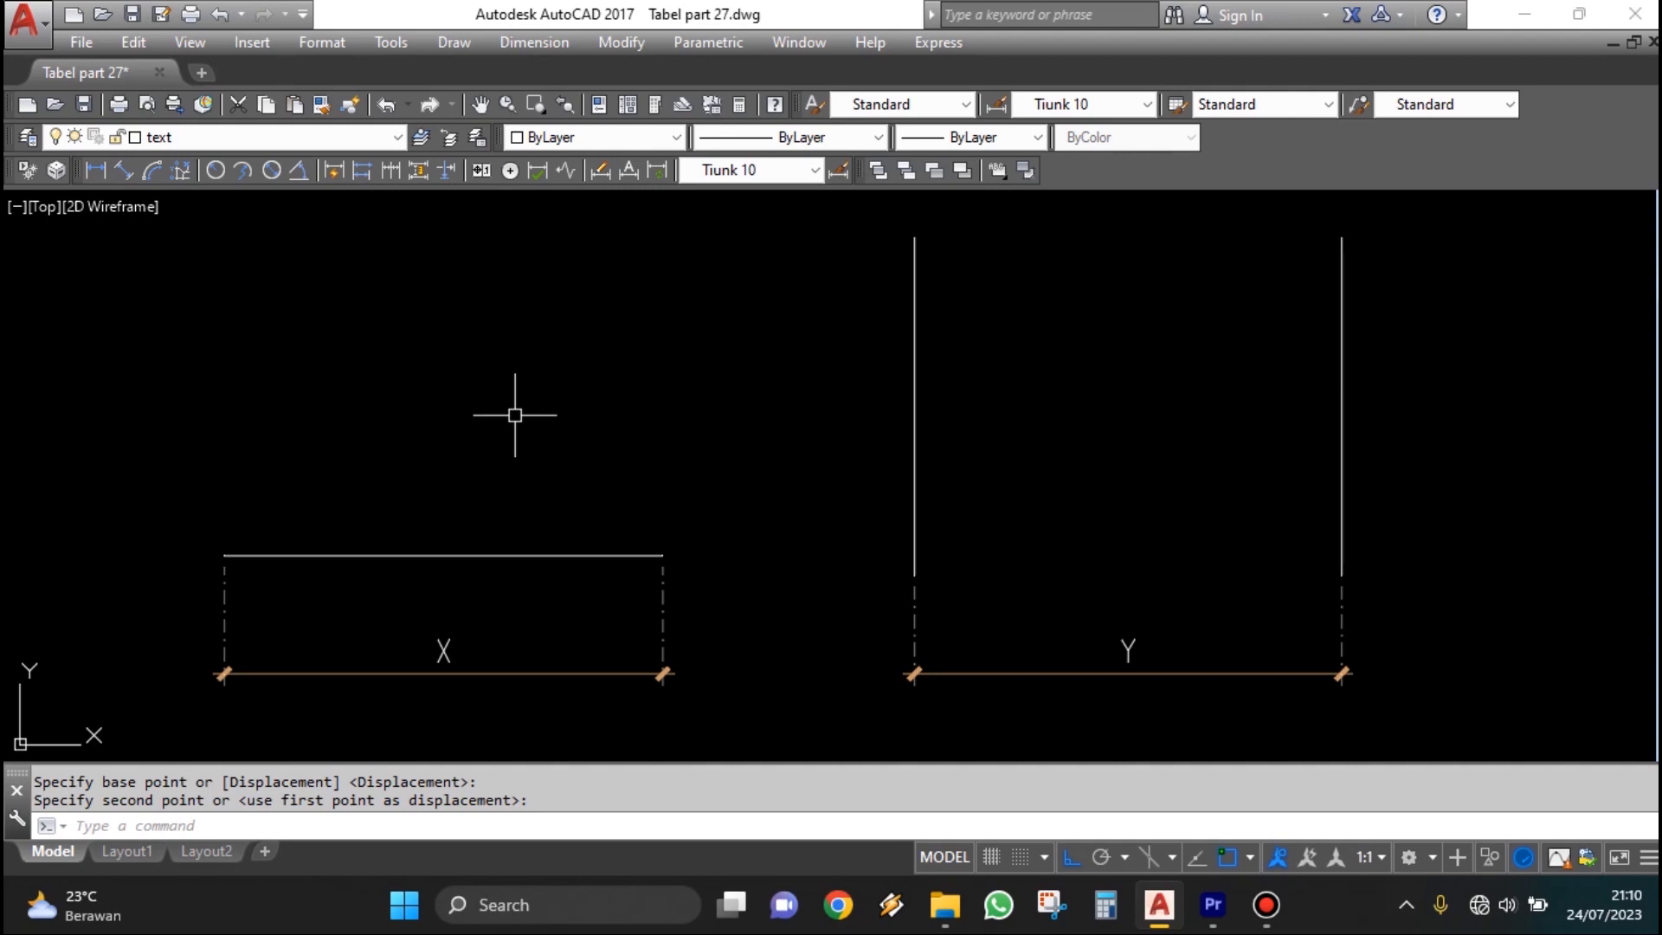
{"action": "middle_click_drag", "start_coordinate": [489, 644], "coordinate": [625, 597]}
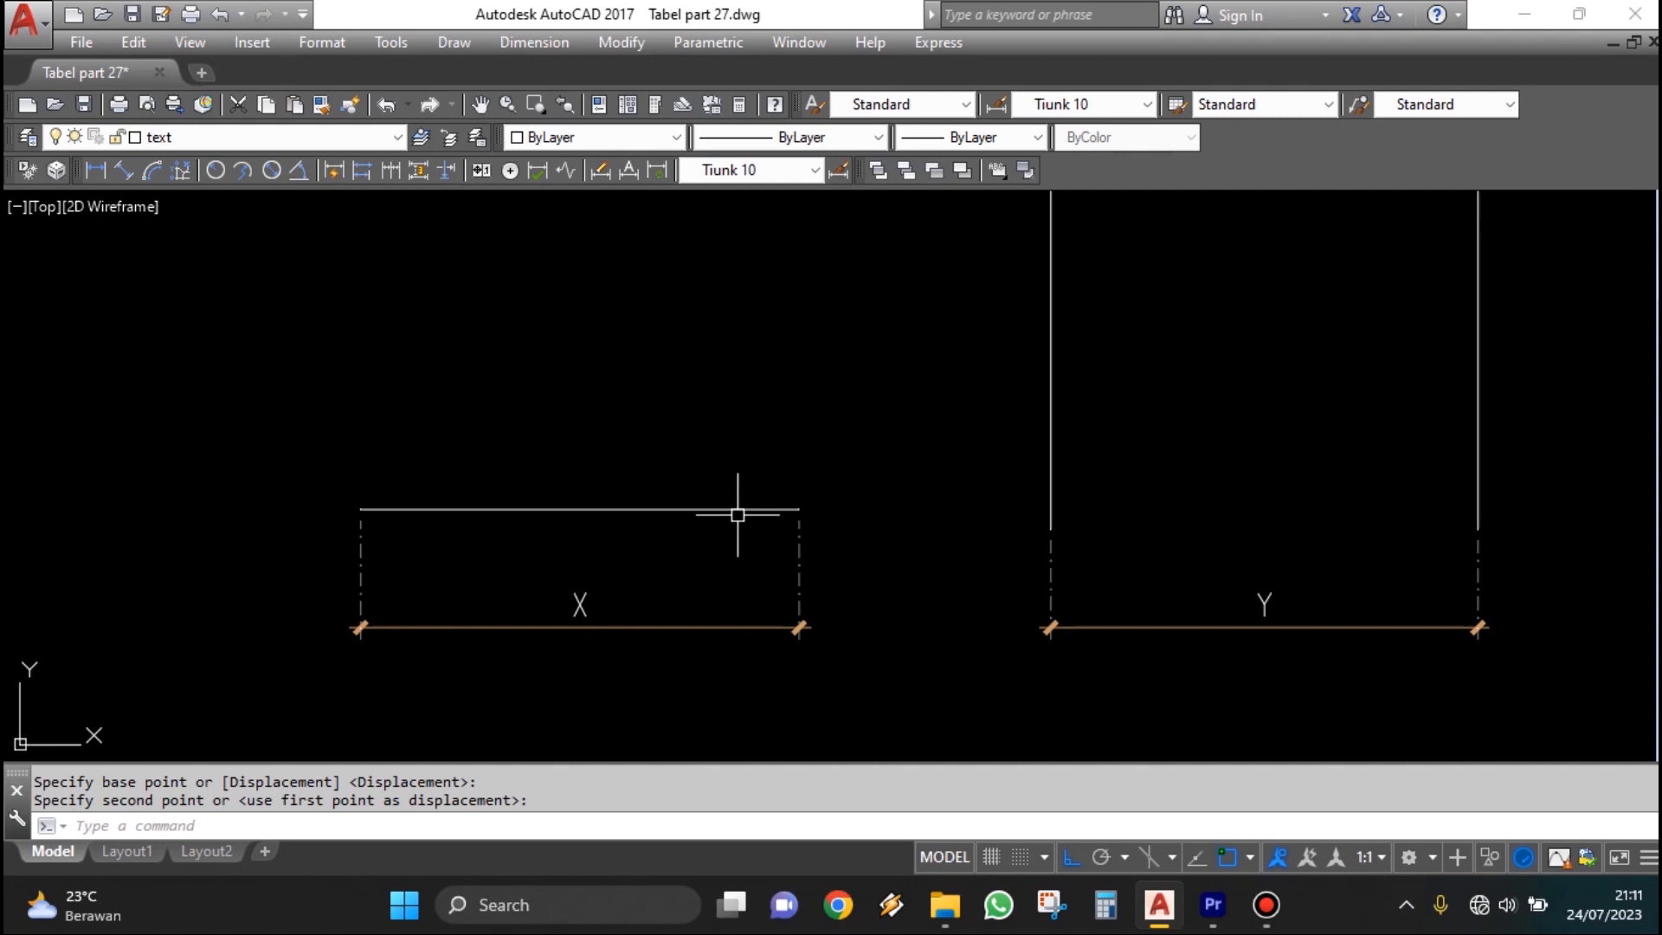
{"action": "mouse_move", "coordinate": [820, 508]}
{"action": "middle_mouse_down"}
{"action": "mouse_move", "coordinate": [1005, 516]}
{"action": "mouse_move", "coordinate": [956, 513]}
{"action": "middle_mouse_up"}
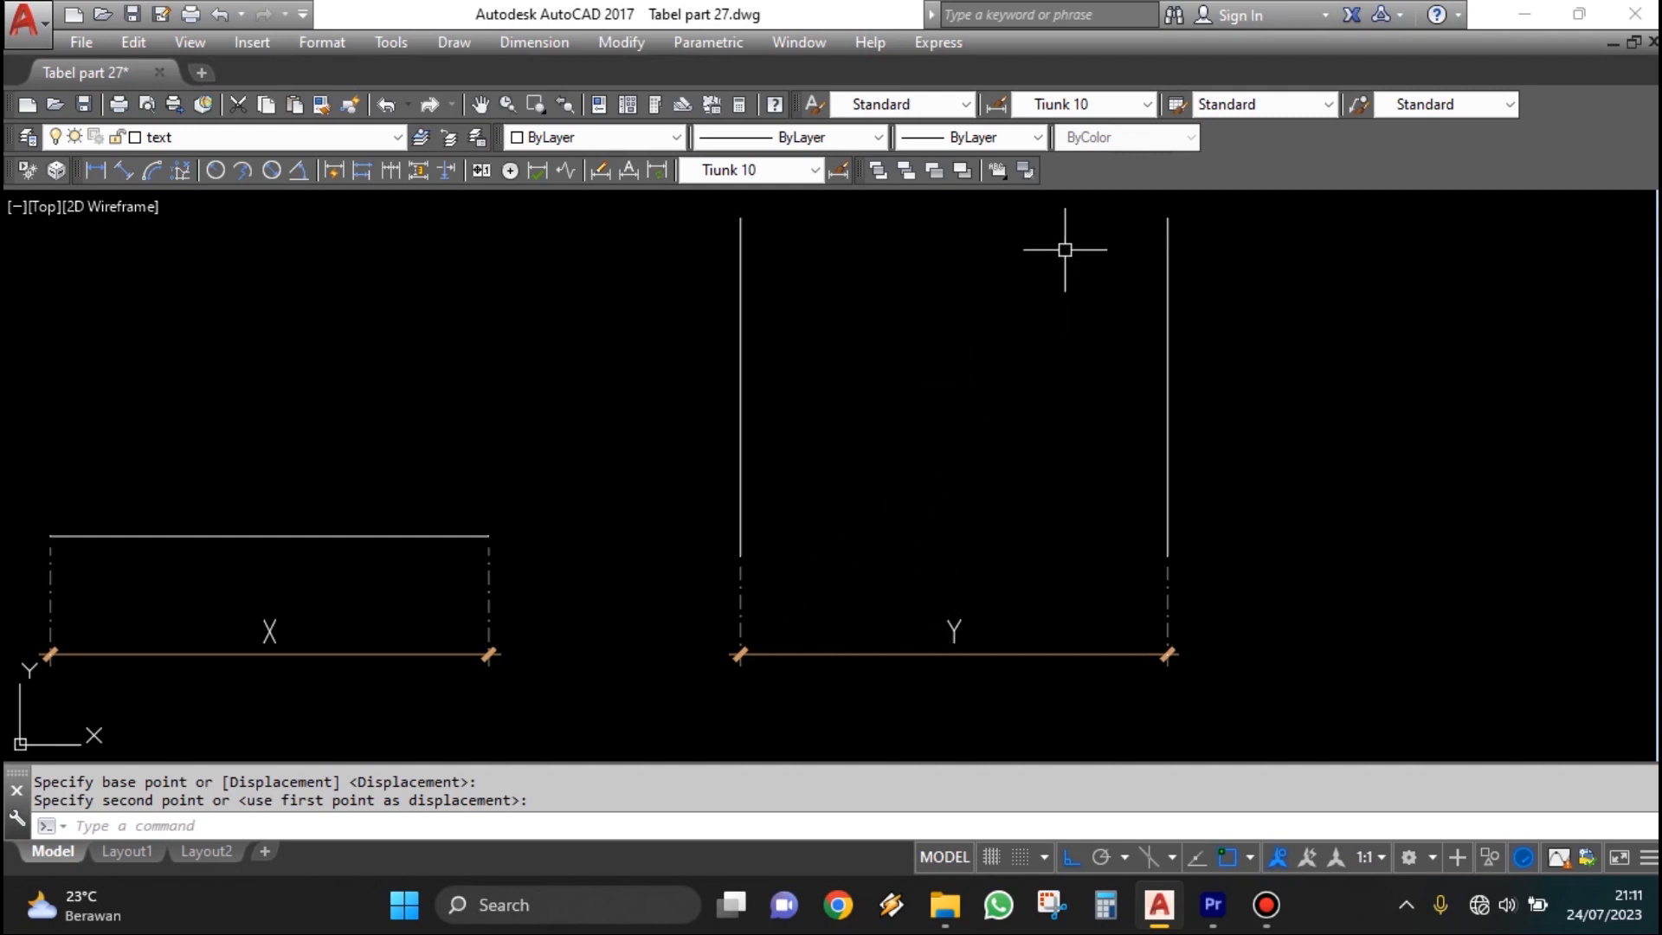
{"action": "middle_click_drag", "start_coordinate": [327, 536], "coordinate": [920, 540]}
{"action": "mouse_move", "coordinate": [972, 456]}
{"action": "middle_mouse_down"}
{"action": "mouse_move", "coordinate": [860, 522]}
{"action": "mouse_move", "coordinate": [978, 531]}
{"action": "mouse_move", "coordinate": [880, 570]}
{"action": "middle_mouse_up"}
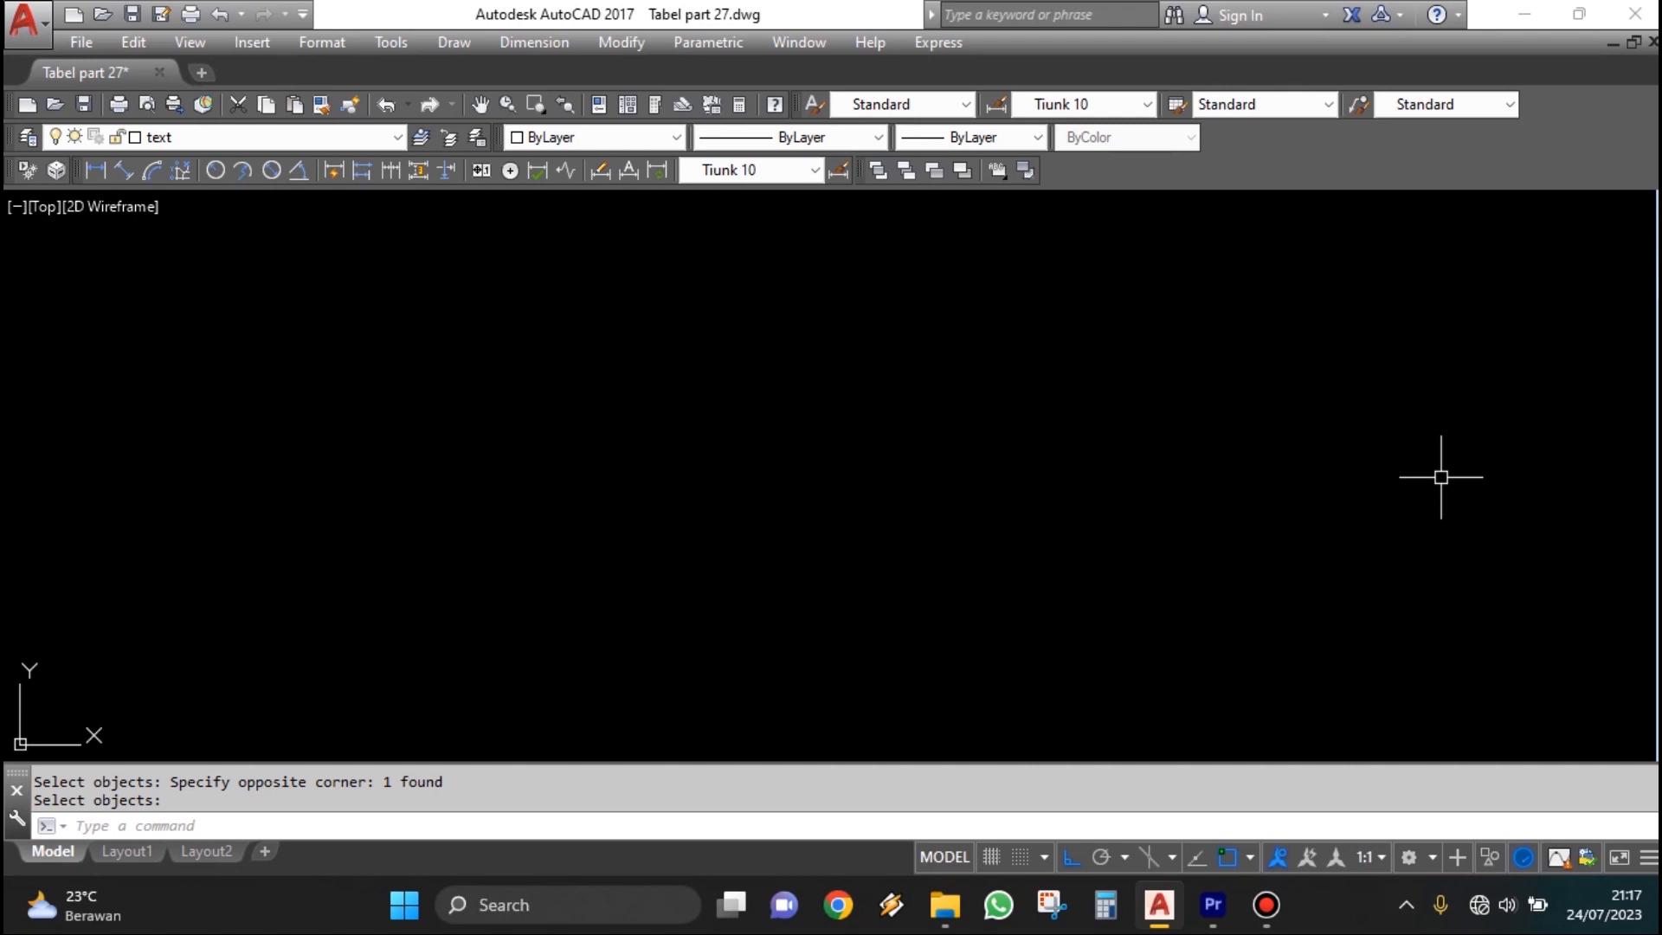
Draw a horizontal line 400 units long in the empty drawing area.
{"action": "type", "text": "L"}
{"action": "key", "text": "Return"}
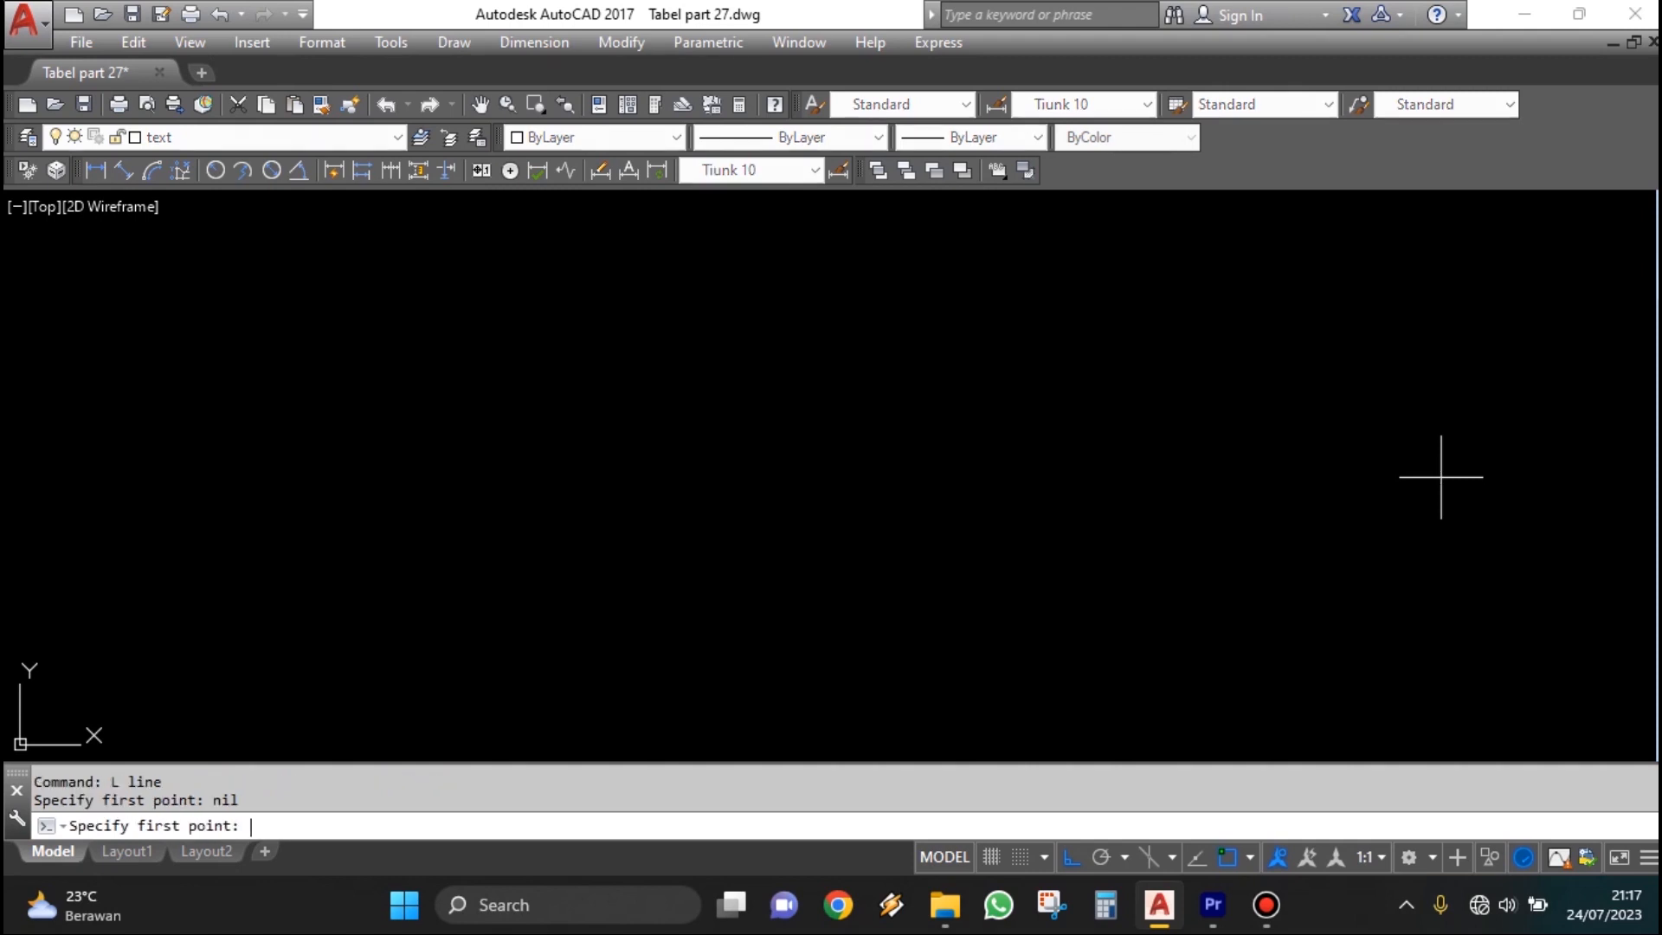
{"action": "left_click", "coordinate": [420, 481]}
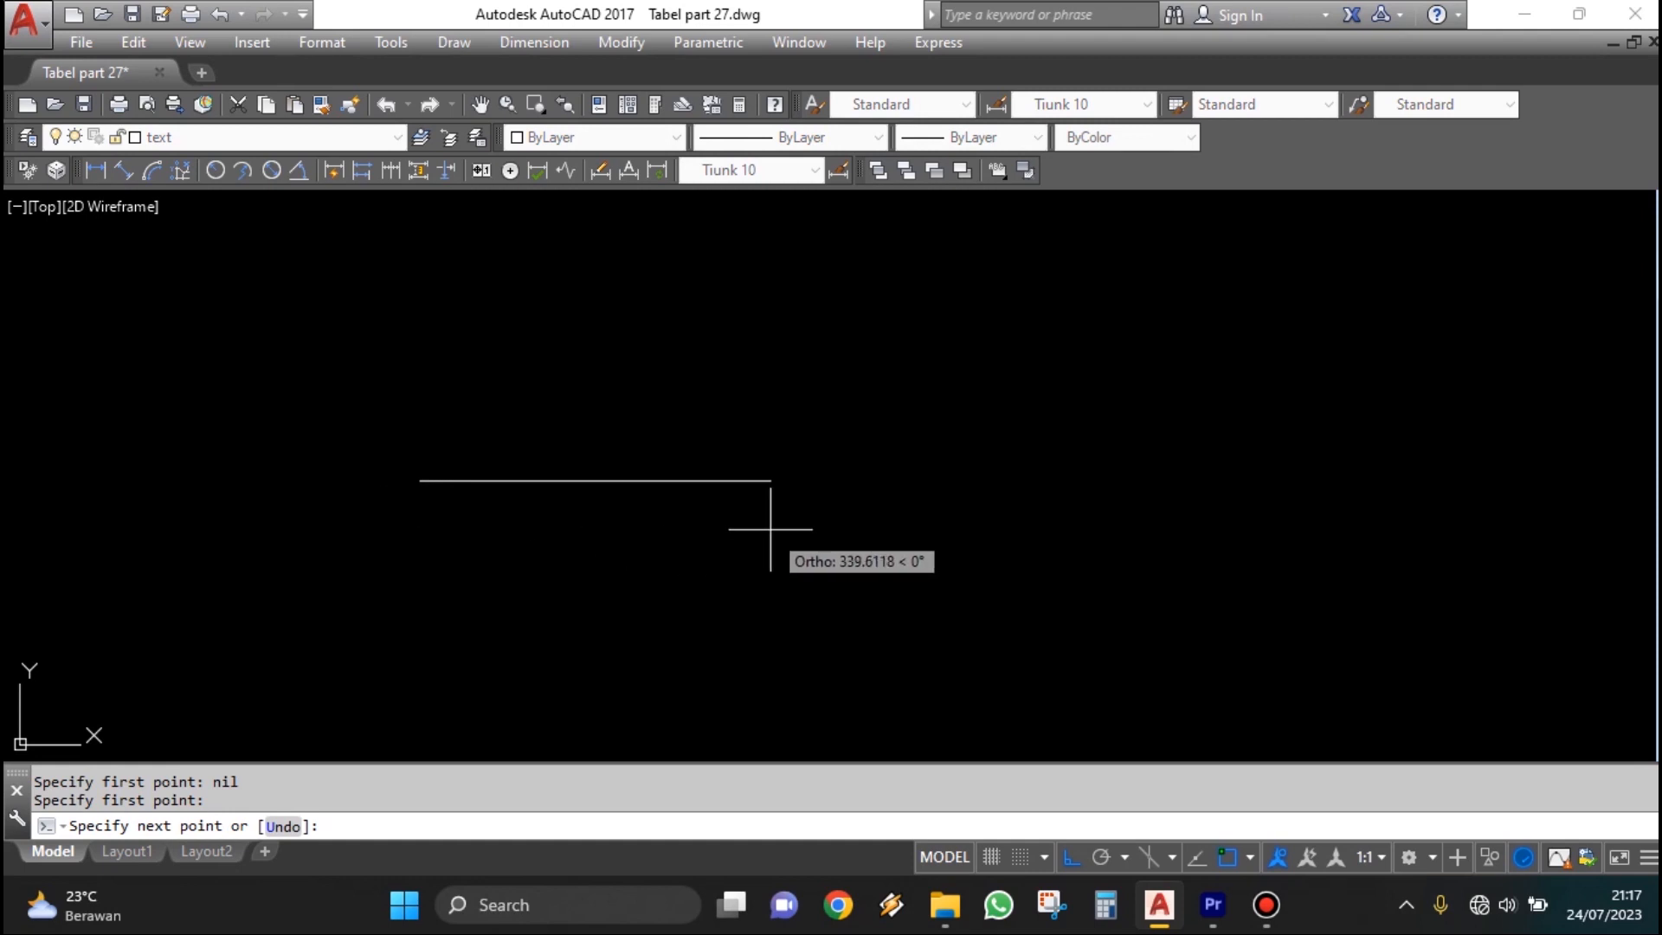
{"action": "type", "text": "400"}
{"action": "key", "text": "Return"}
{"action": "key", "text": "Escape"}
{"action": "middle_click_drag", "start_coordinate": [771, 530], "coordinate": [662, 647]}
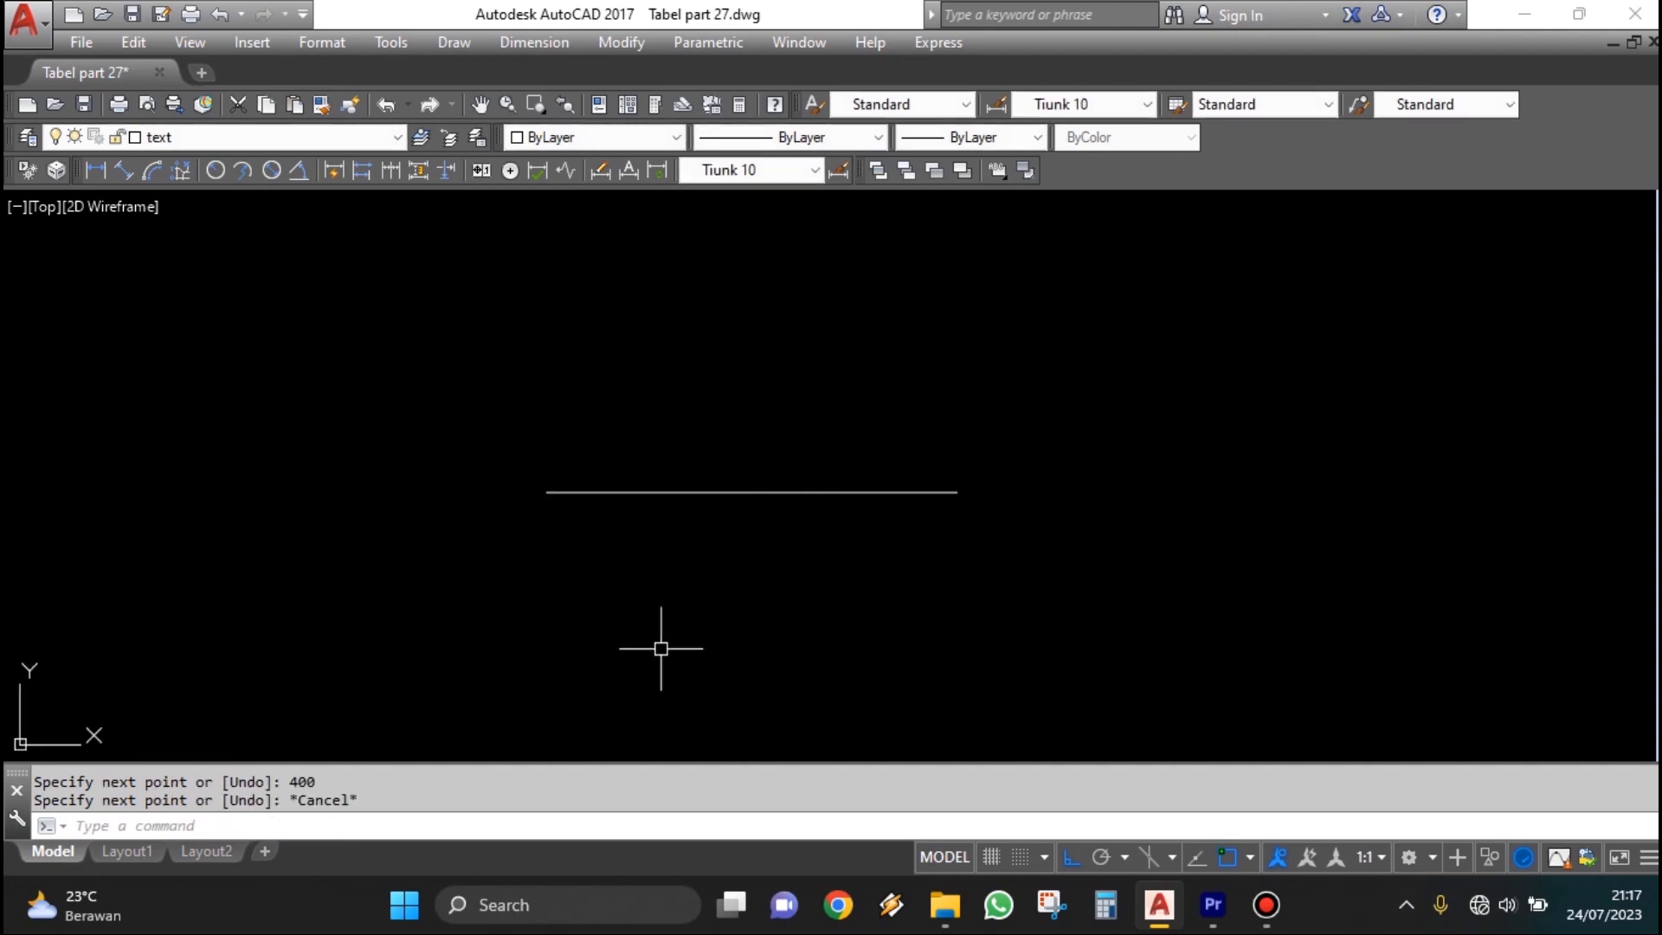
Add a linear dimension to the whole horizontal line, placed below it.
{"action": "left_click", "coordinate": [96, 169]}
{"action": "key", "text": "Return"}
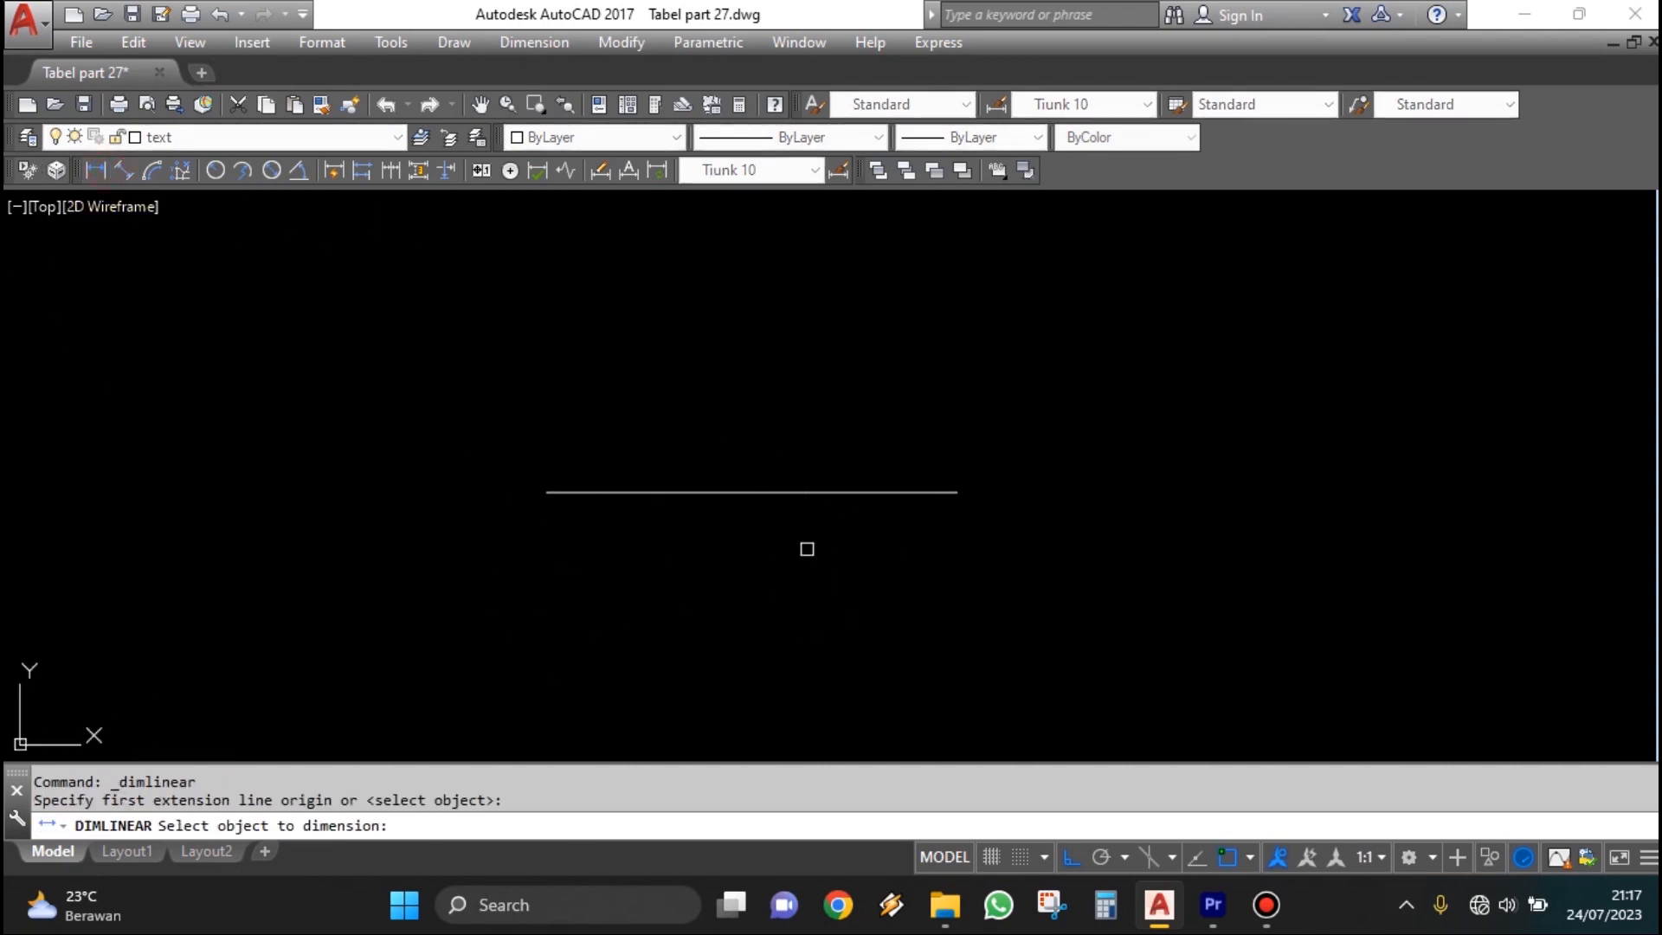
{"action": "left_click", "coordinate": [805, 491]}
{"action": "left_click", "coordinate": [821, 589]}
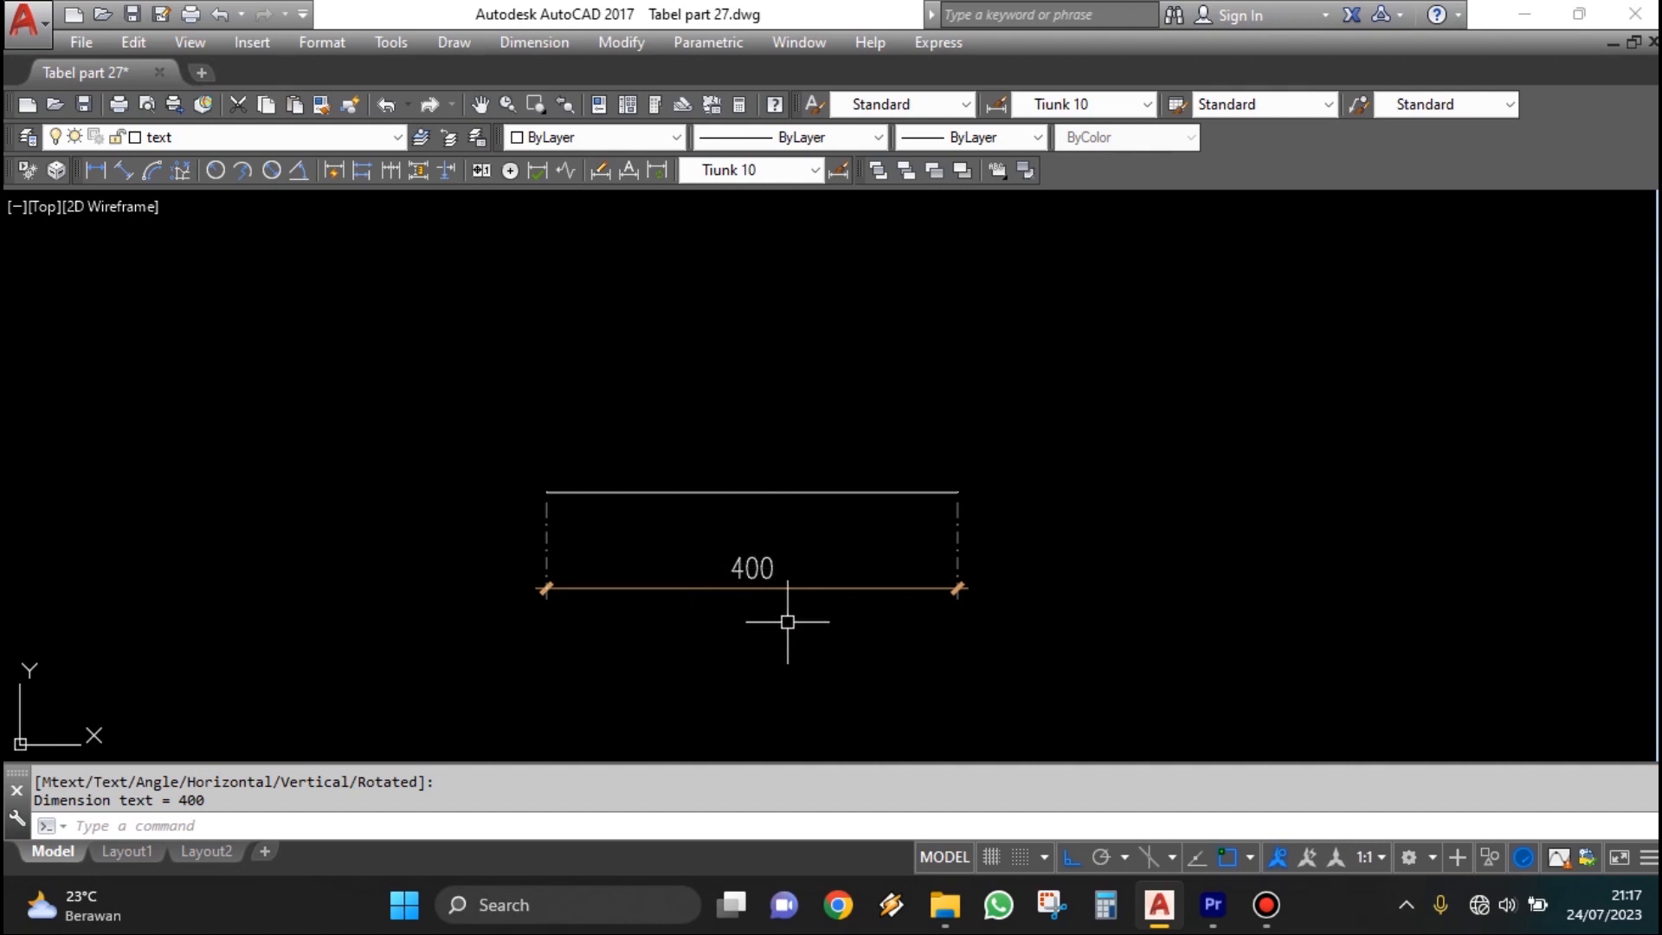
Draw a vertical line straight up from the horizontal line's left endpoint.
{"action": "middle_click_drag", "start_coordinate": [666, 511], "coordinate": [679, 563]}
{"action": "type", "text": "l"}
{"action": "key", "text": "Return"}
{"action": "left_click", "coordinate": [560, 545]}
{"action": "left_click", "coordinate": [560, 359]}
{"action": "key", "text": "Escape"}
Offset the vertical line repeatedly to the right at 100-unit spacing until it reaches the horizontal line's right end.
{"action": "type", "text": "o"}
{"action": "key", "text": "Return"}
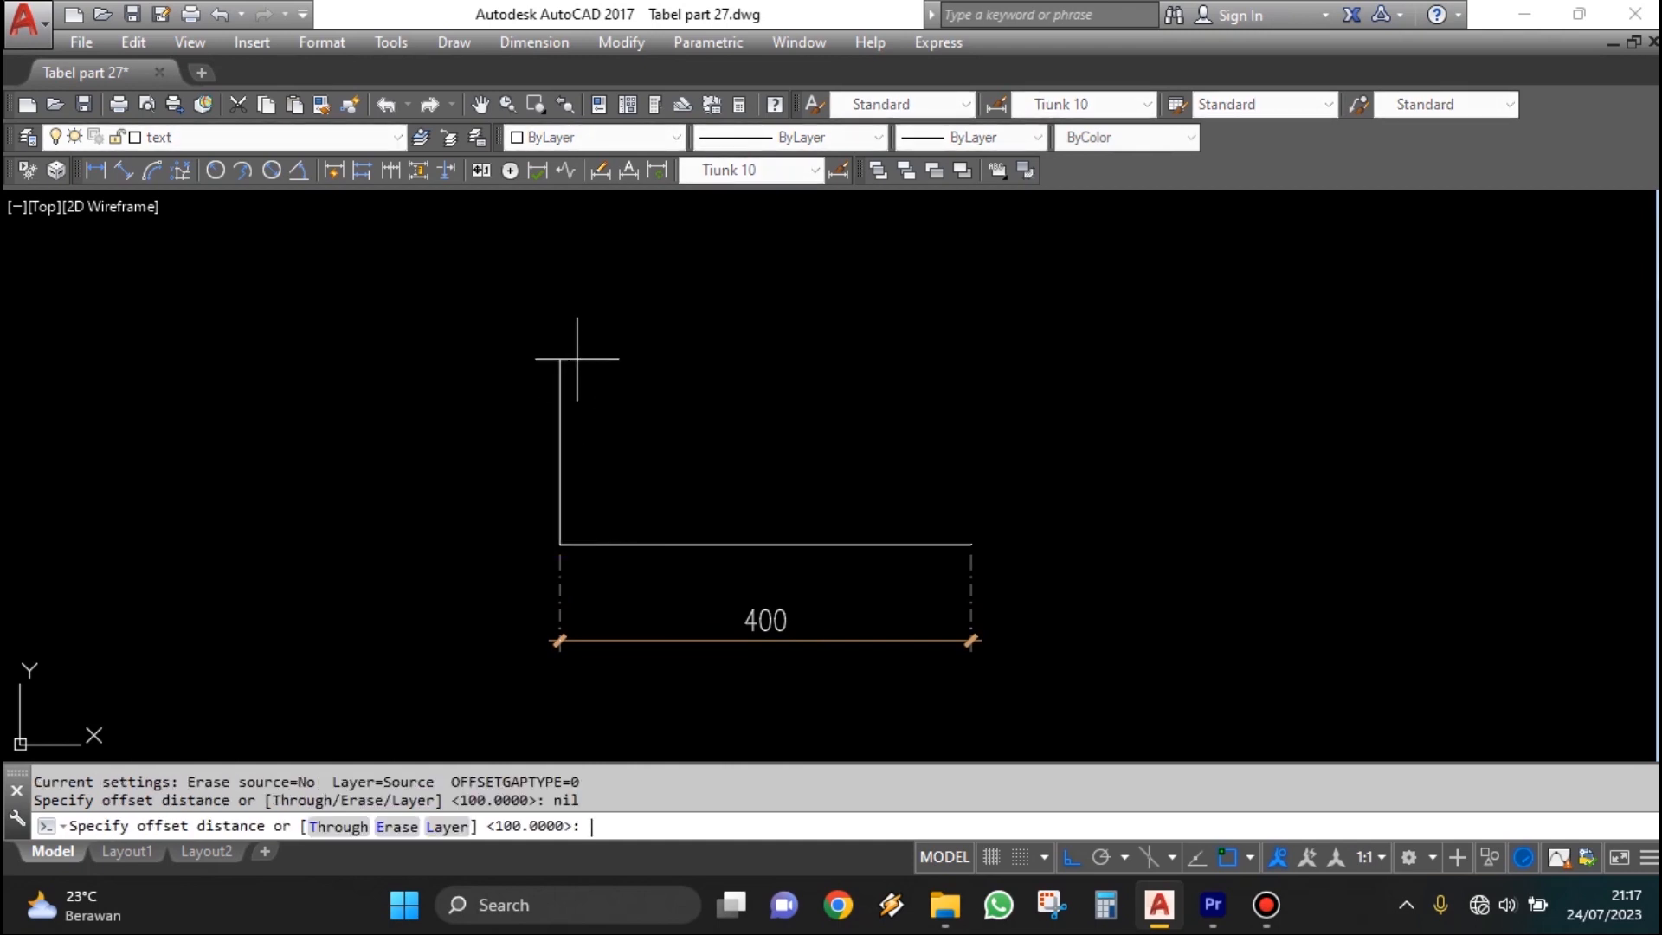
{"action": "type", "text": "100"}
{"action": "key", "text": "Return"}
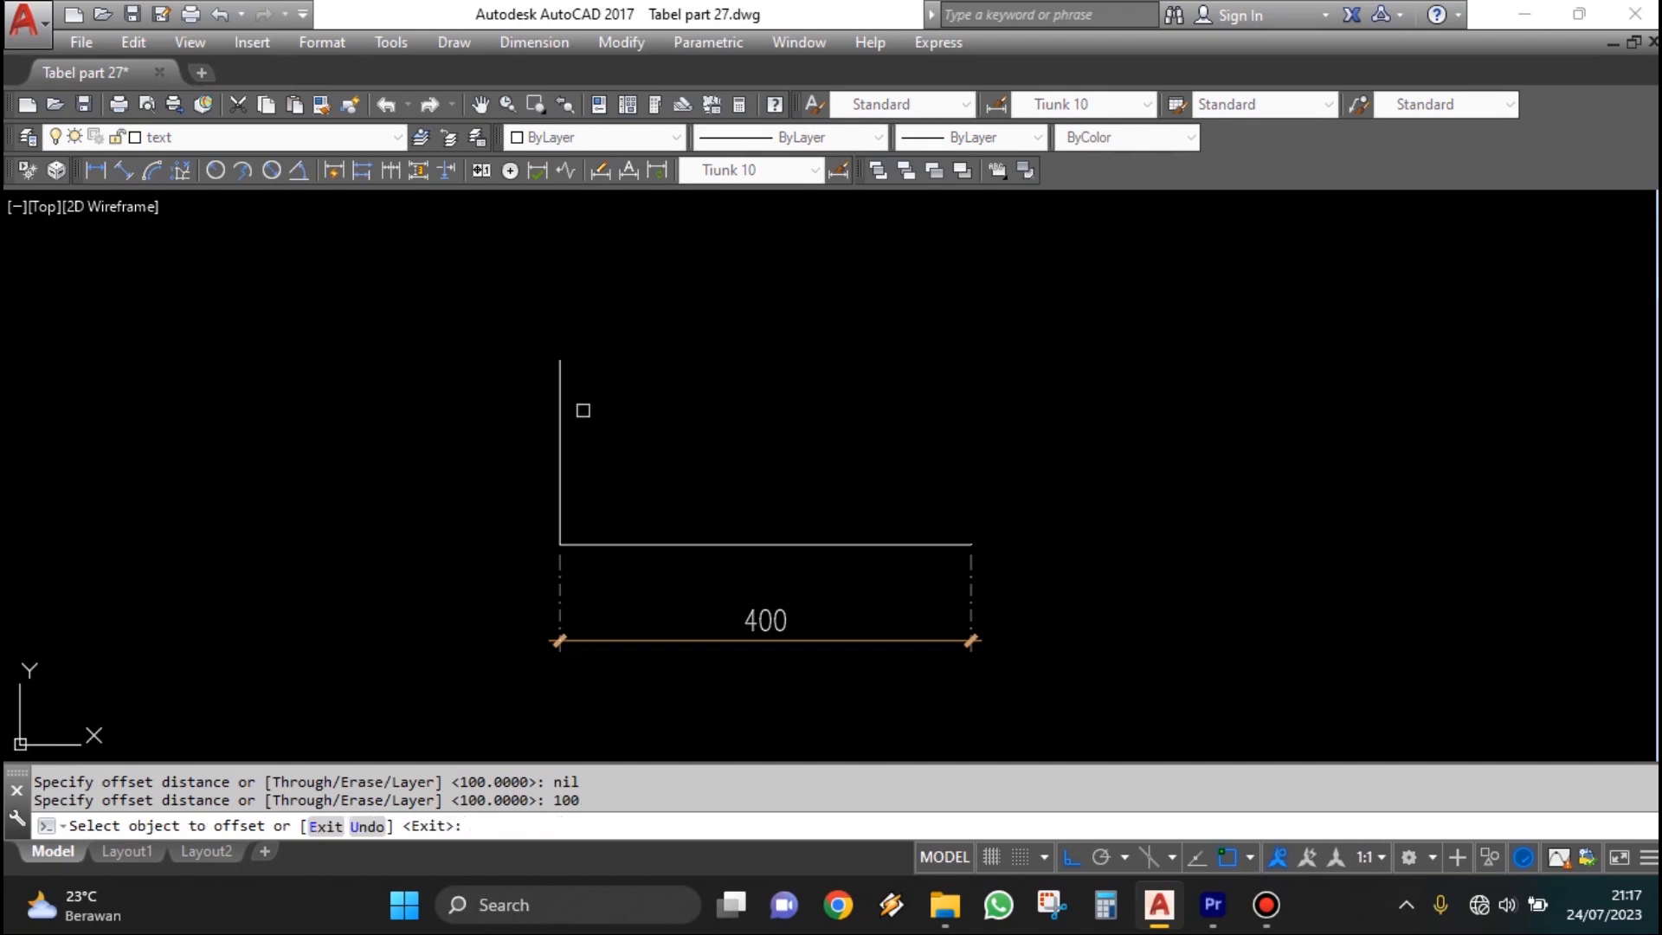
{"action": "left_click", "coordinate": [560, 457]}
{"action": "left_click", "coordinate": [655, 447]}
{"action": "left_click", "coordinate": [663, 456]}
{"action": "left_click", "coordinate": [766, 454]}
{"action": "left_click", "coordinate": [777, 475]}
{"action": "left_click", "coordinate": [779, 479]}
{"action": "left_click", "coordinate": [766, 474]}
{"action": "left_click", "coordinate": [868, 467]}
{"action": "left_click", "coordinate": [868, 464]}
{"action": "left_click", "coordinate": [964, 460]}
{"action": "key", "text": "Return"}
Stretch the overall dimension line further down, away from the horizontal line, to make room for another dimension row.
{"action": "type", "text": "s"}
{"action": "key", "text": "Return"}
{"action": "left_click", "coordinate": [975, 605]}
{"action": "left_click", "coordinate": [897, 587]}
{"action": "key", "text": "Return"}
{"action": "left_click", "coordinate": [1168, 601]}
{"action": "left_click", "coordinate": [1185, 645]}
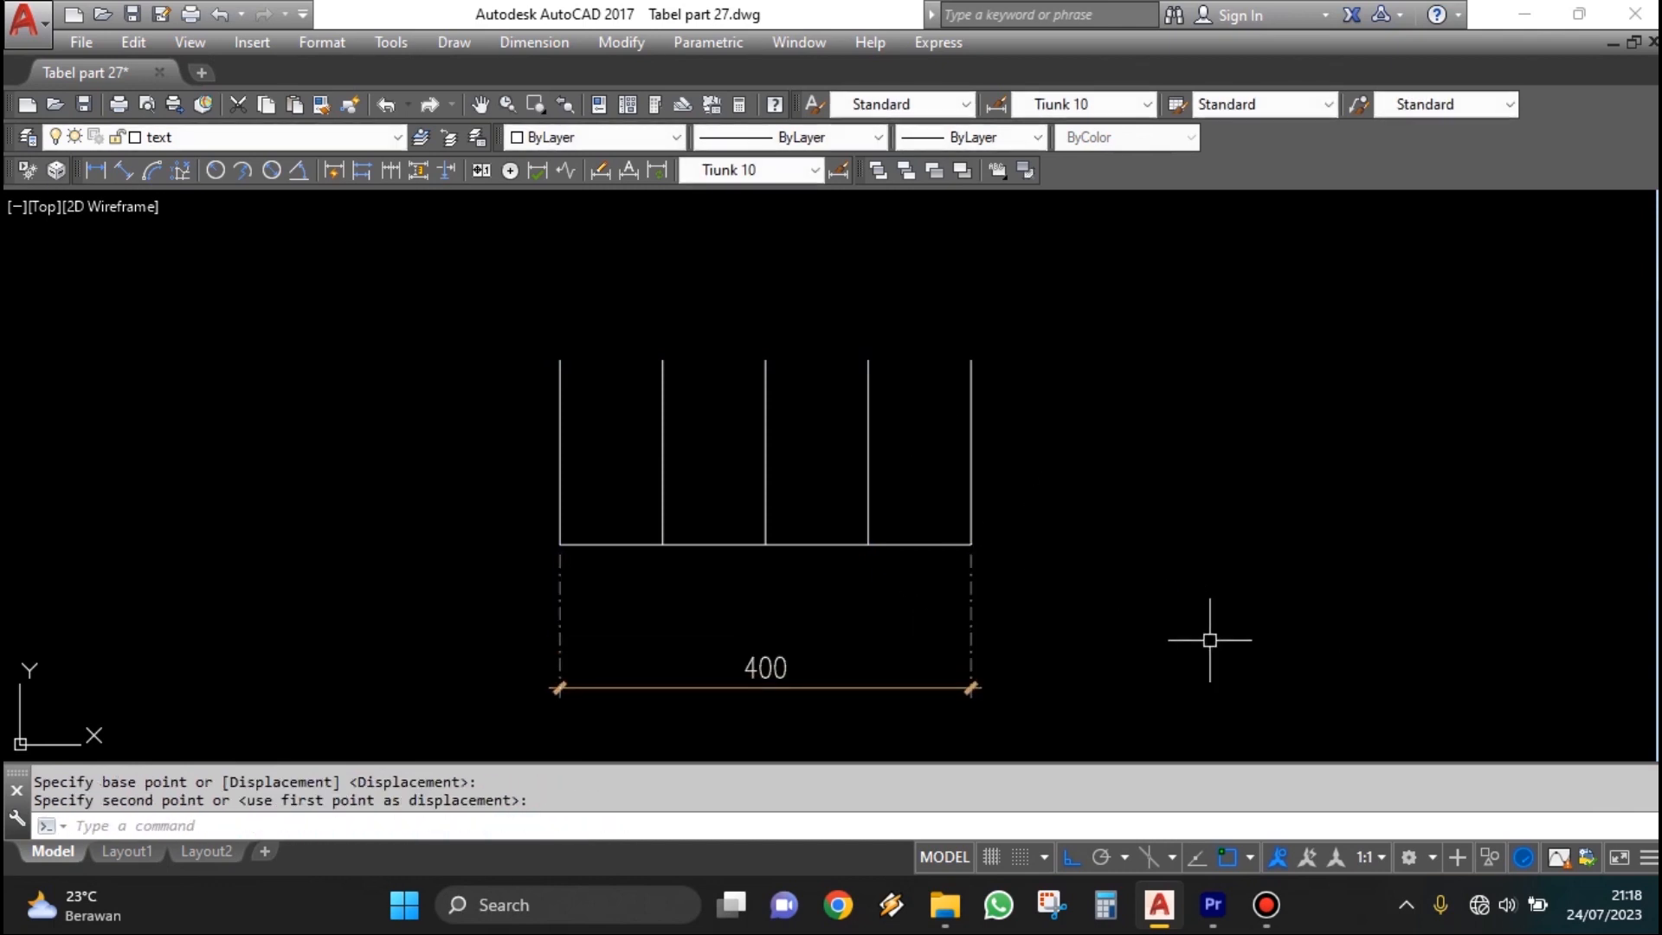
Dimension the first segment between the two leftmost vertical lines, placing it above the overall dimension.
{"action": "middle_click_drag", "start_coordinate": [1209, 638], "coordinate": [1180, 545]}
{"action": "left_click", "coordinate": [89, 173]}
{"action": "left_click", "coordinate": [532, 450]}
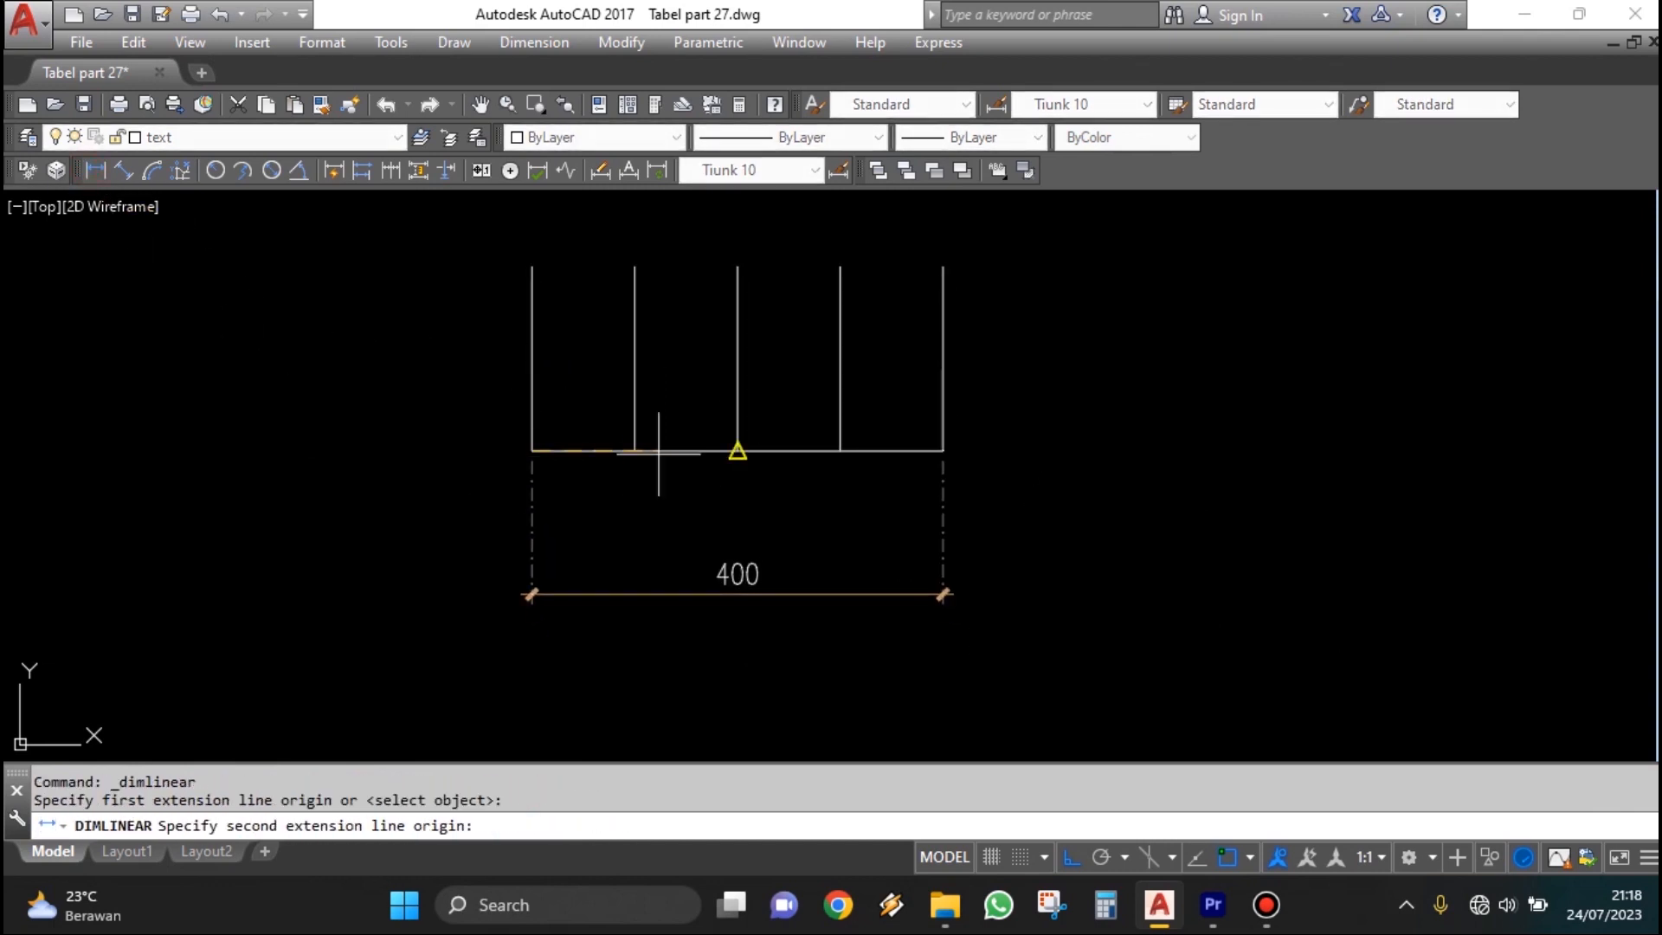
{"action": "left_click", "coordinate": [635, 451]}
{"action": "left_click", "coordinate": [624, 504]}
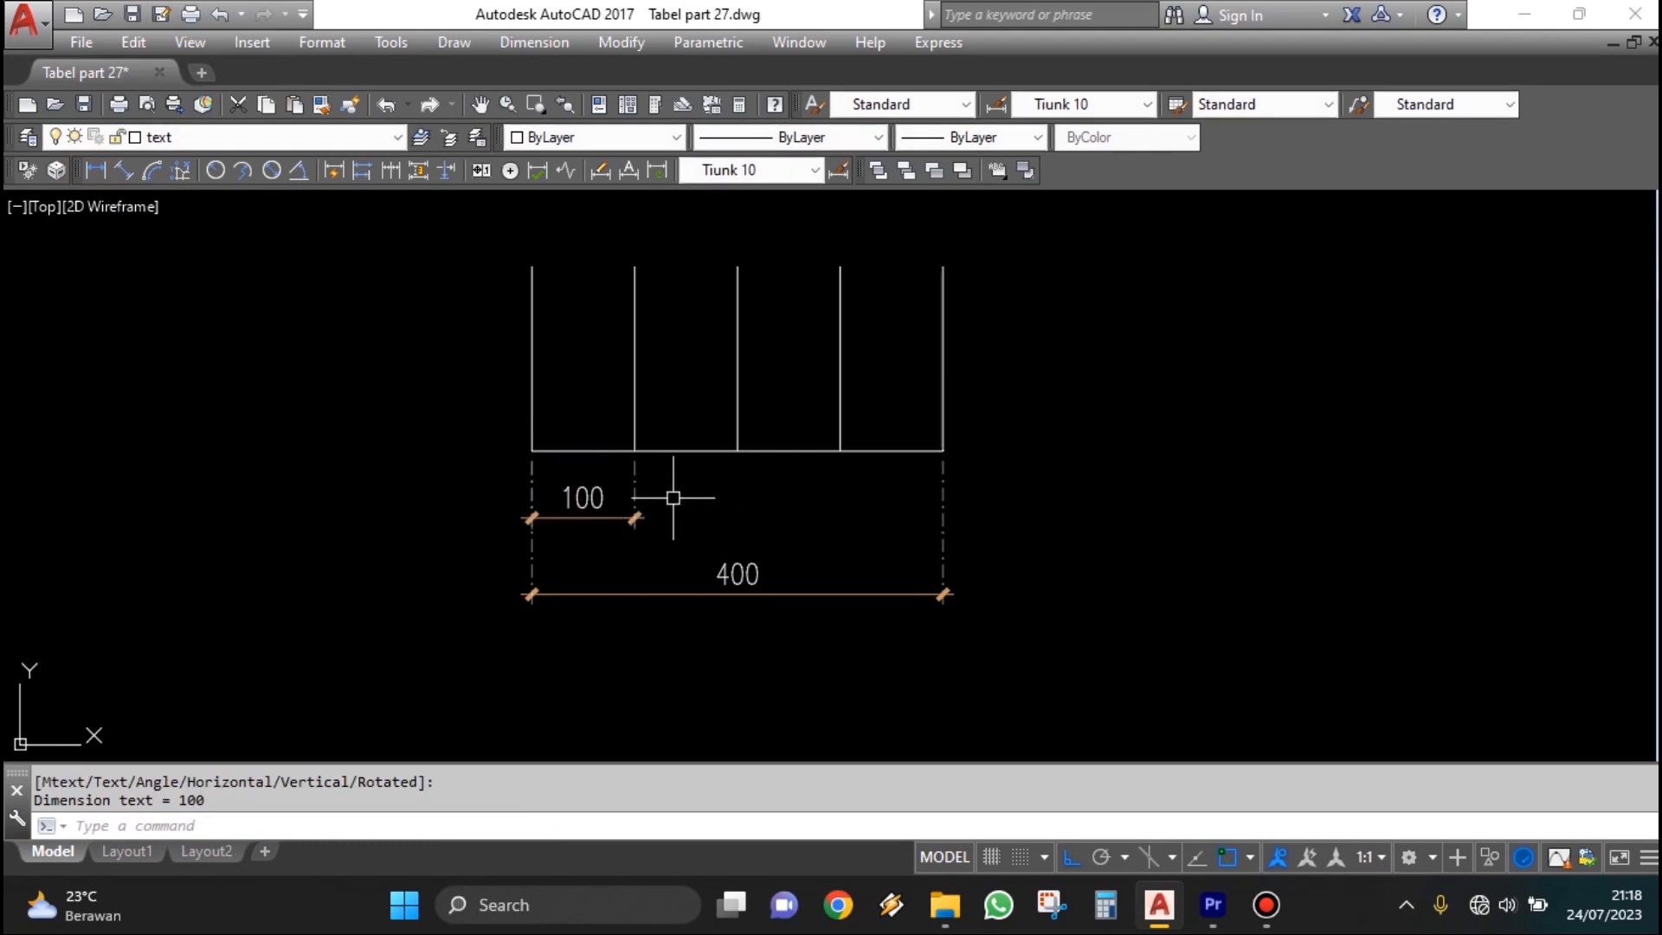
Continue the dimension chain across the remaining three segments up to the line's right end.
{"action": "scroll", "coordinate": [667, 500], "scroll_direction": "up", "scroll_amount": 2}
{"action": "type", "text": "DDD"}
{"action": "key", "text": "Return"}
{"action": "left_click", "coordinate": [770, 424]}
{"action": "left_click", "coordinate": [933, 424]}
{"action": "left_click", "coordinate": [1096, 424]}
{"action": "key", "text": "Escape"}
Erase all the vertical lines, keeping the horizontal line and its dimensions.
{"action": "scroll", "coordinate": [987, 537], "scroll_direction": "down", "scroll_amount": 2}
{"action": "type", "text": "E"}
{"action": "key", "text": "Return"}
{"action": "left_click", "coordinate": [887, 445]}
{"action": "left_click", "coordinate": [341, 360]}
{"action": "key", "text": "Return"}
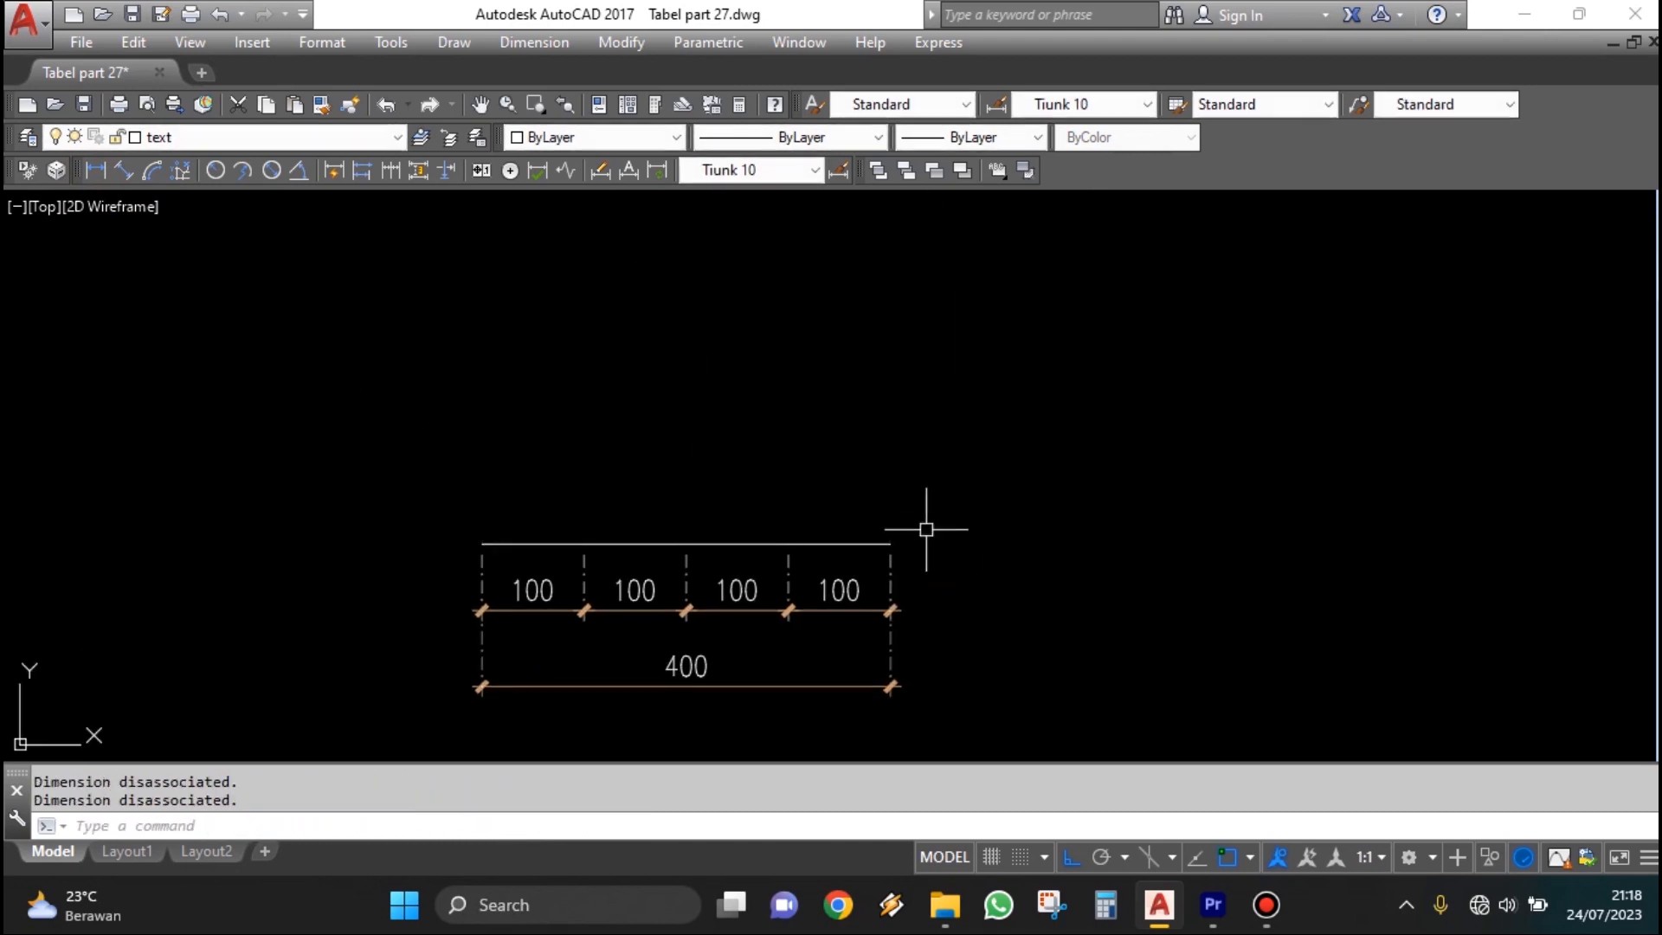
Draw a second horizontal line about 504 units long to the right of the dimensioned line.
{"action": "middle_click_drag", "start_coordinate": [922, 528], "coordinate": [704, 459]}
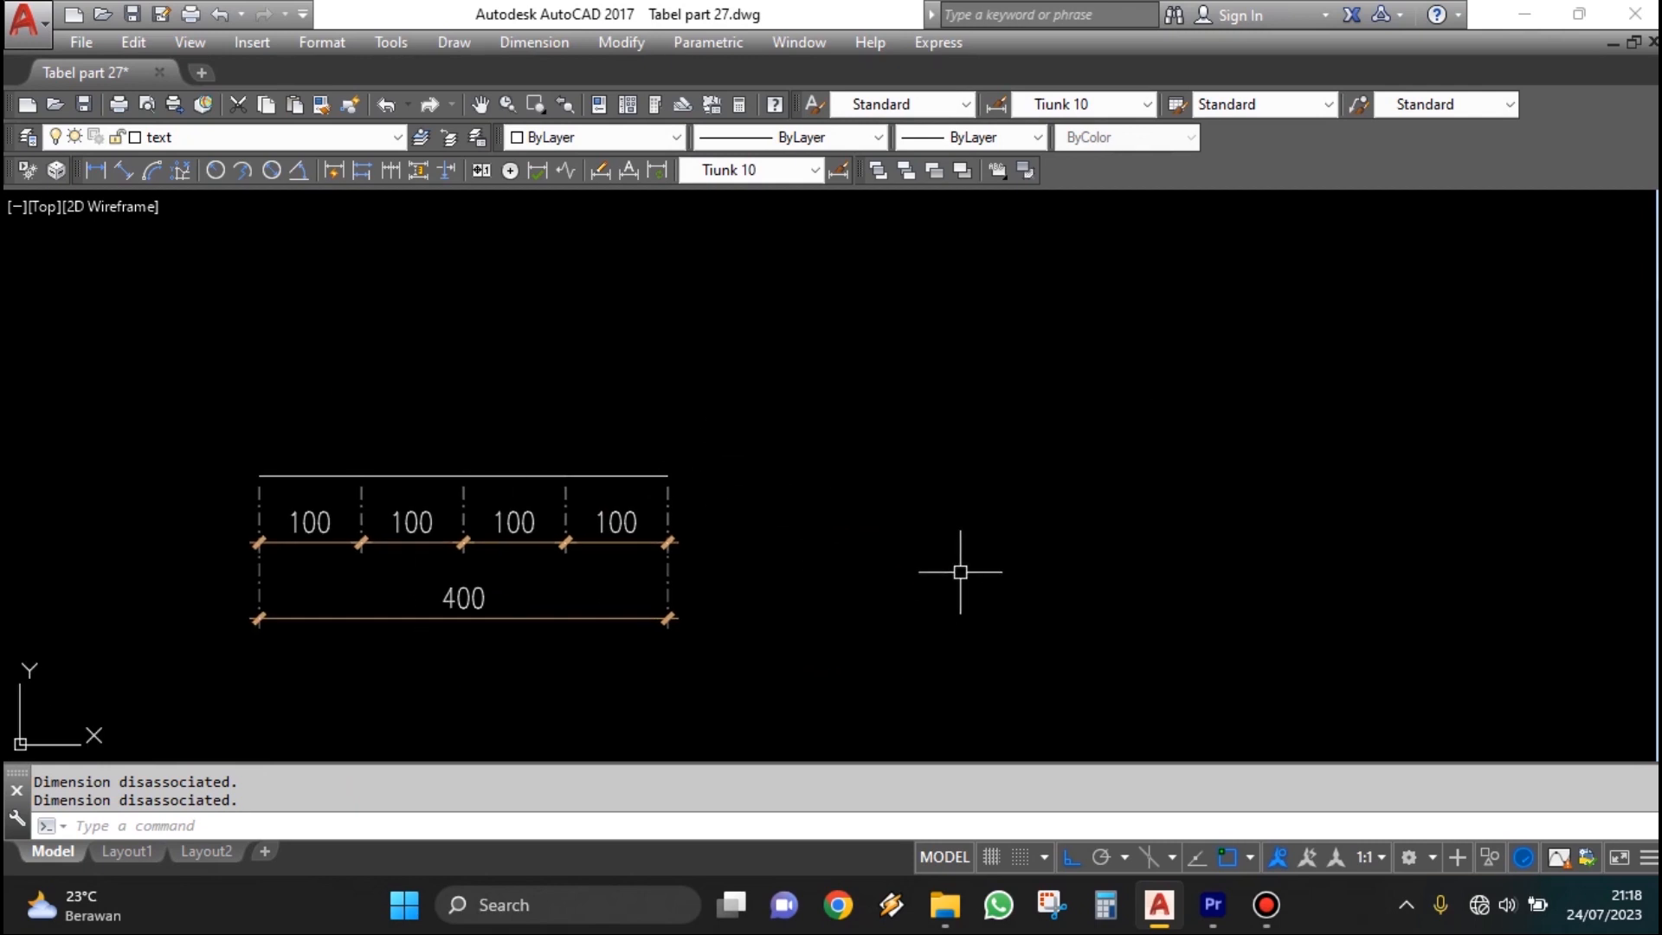
{"action": "type", "text": "line"}
{"action": "key", "text": "Return"}
{"action": "left_click", "coordinate": [826, 480]}
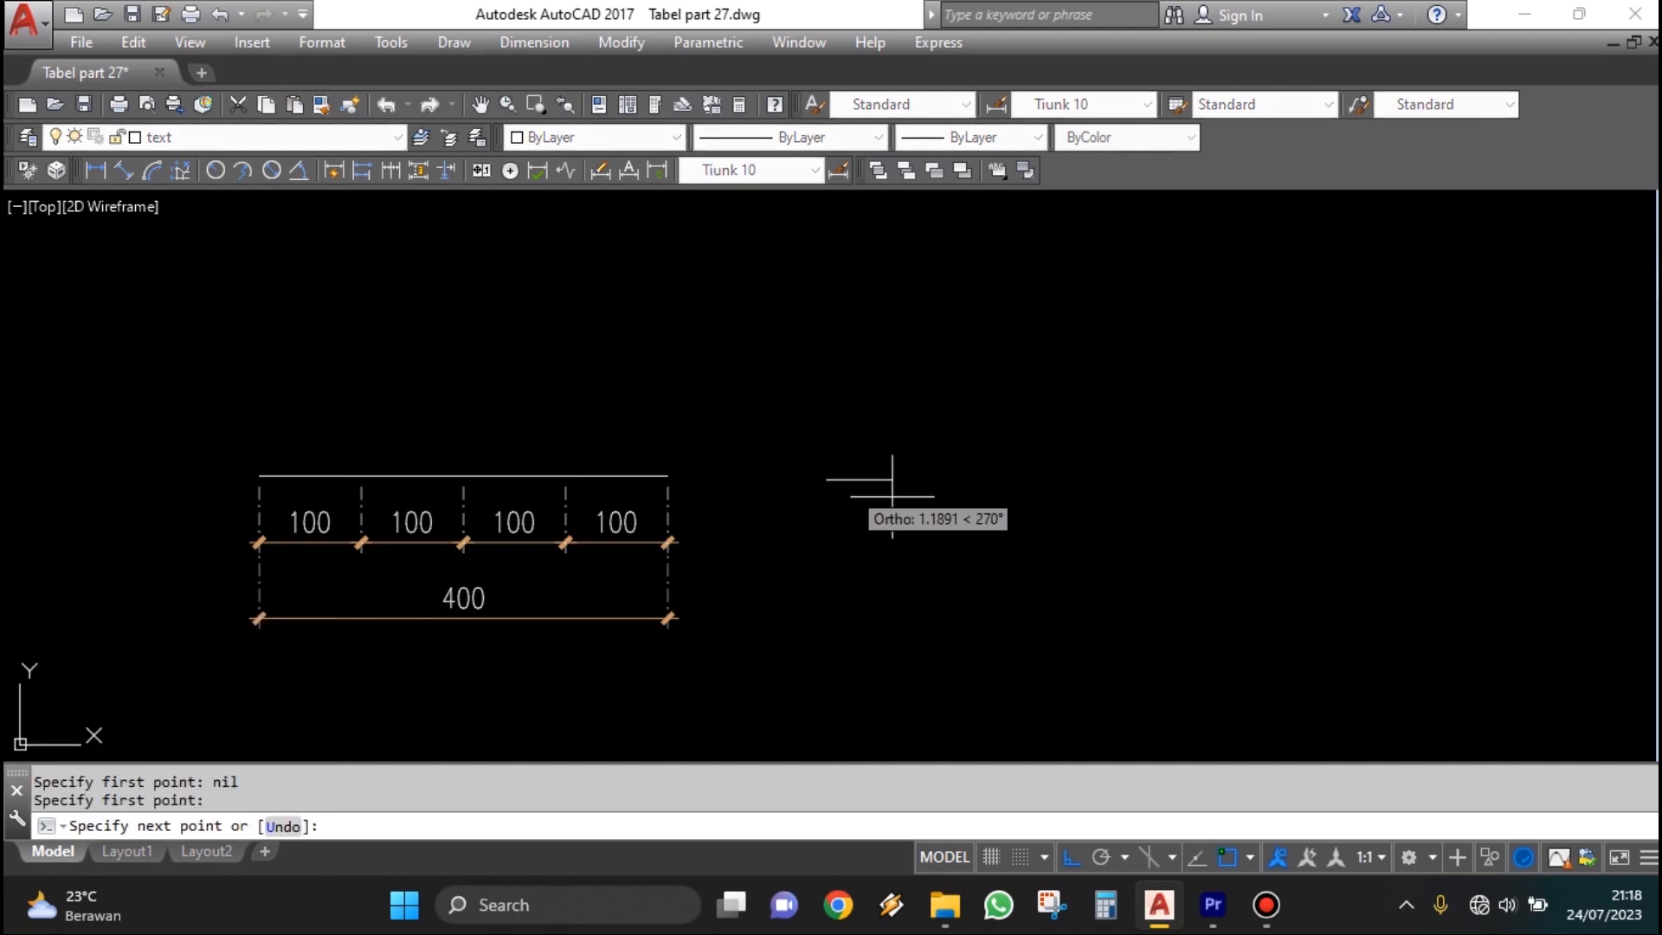
{"action": "left_click", "coordinate": [1342, 492]}
{"action": "key", "text": "Escape"}
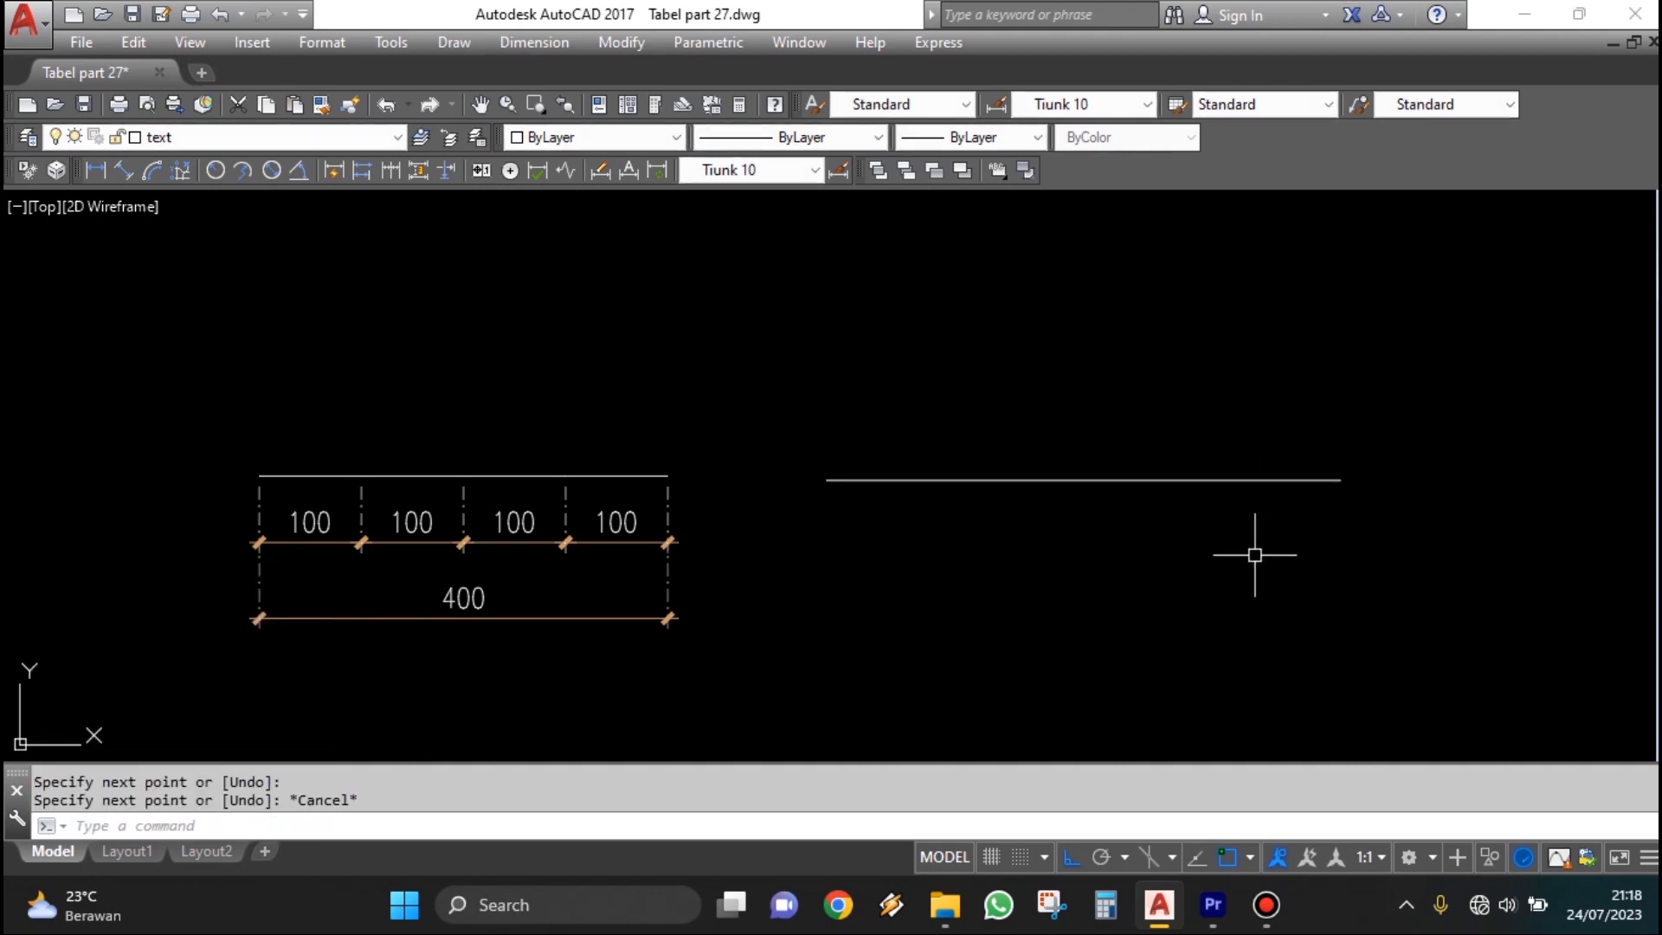
Add a linear dimension to the second horizontal line, placed below it.
{"action": "middle_click_drag", "start_coordinate": [1096, 593], "coordinate": [956, 551]}
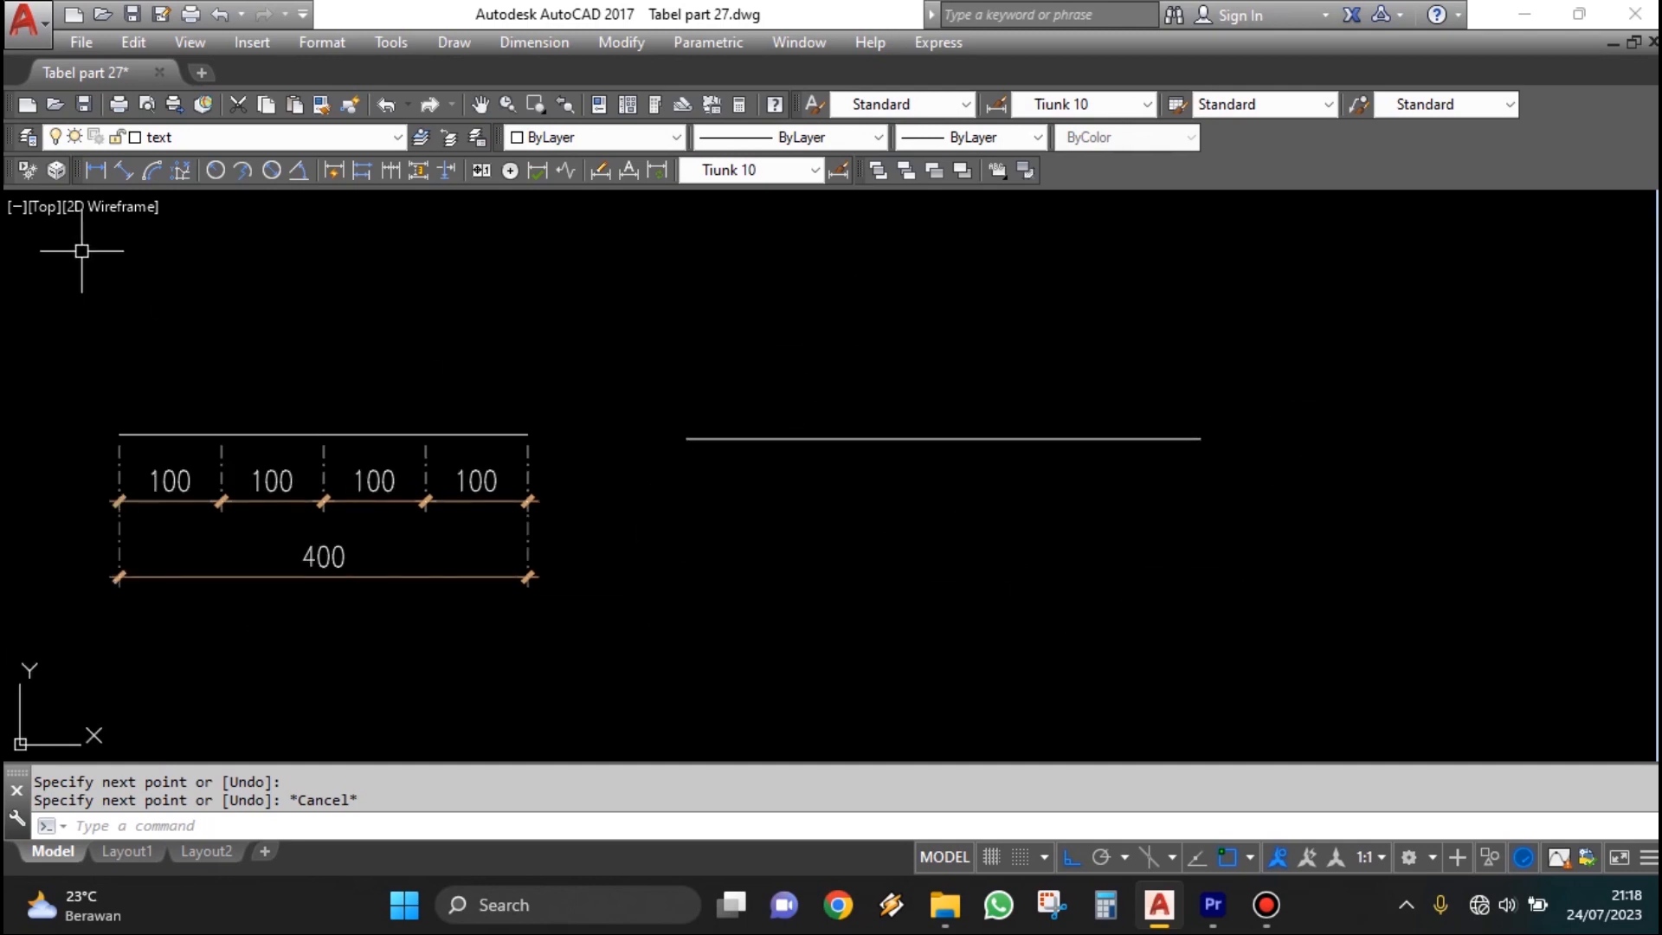
{"action": "left_click", "coordinate": [96, 170]}
{"action": "key", "text": "Return"}
{"action": "left_click", "coordinate": [976, 439]}
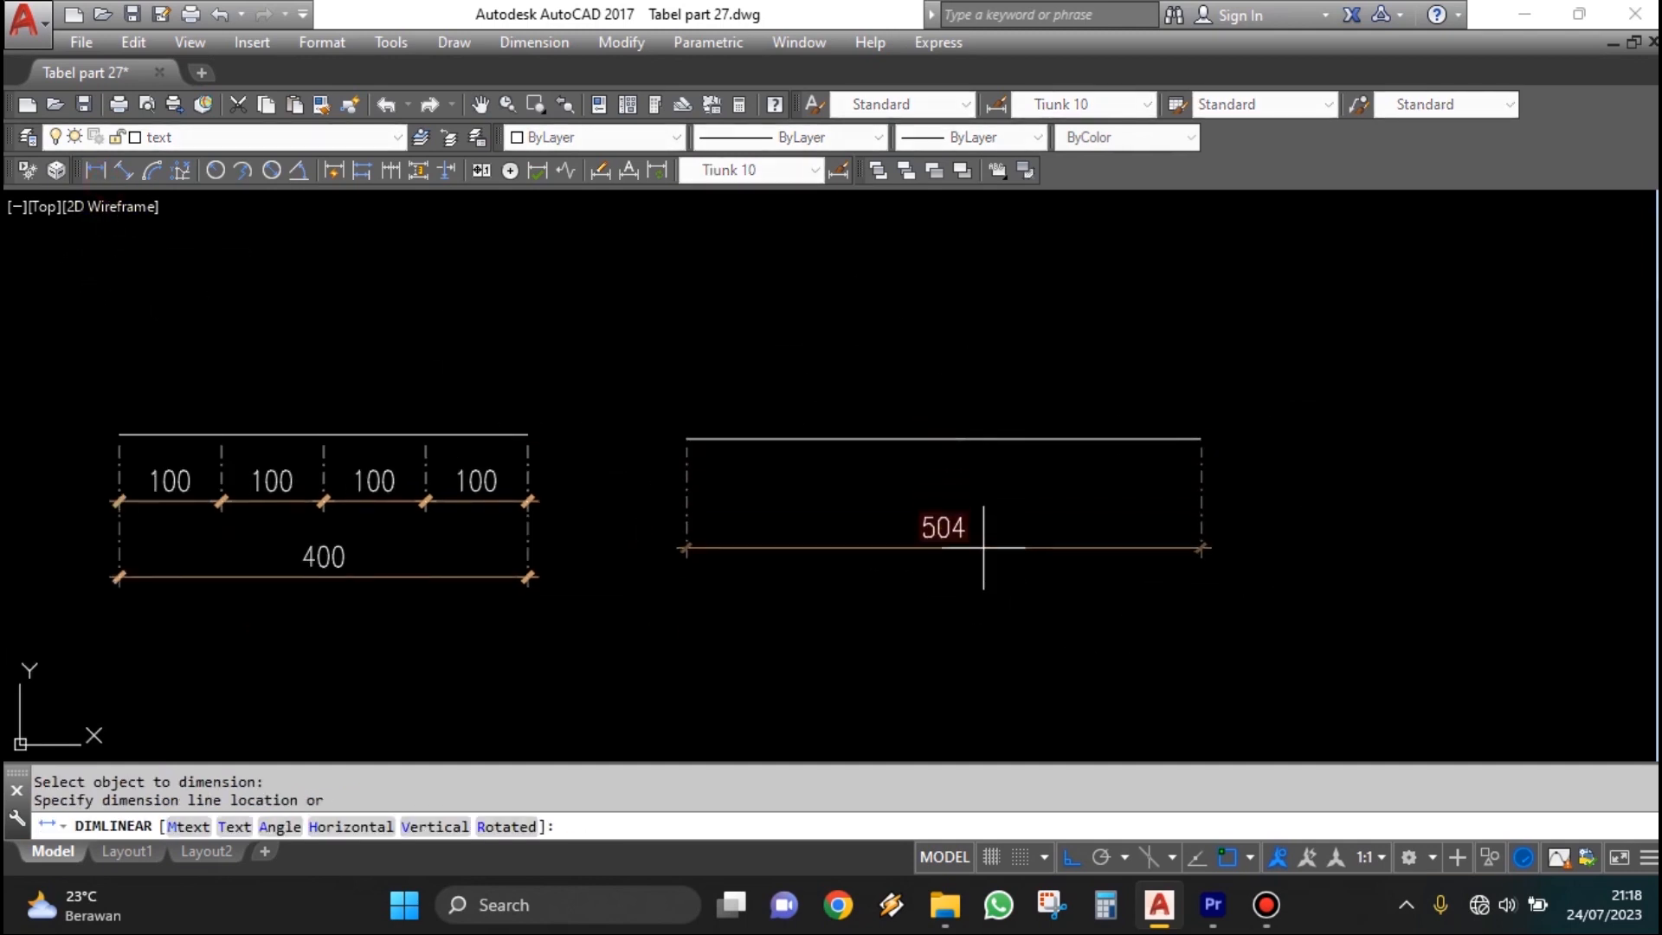
{"action": "left_click", "coordinate": [983, 560]}
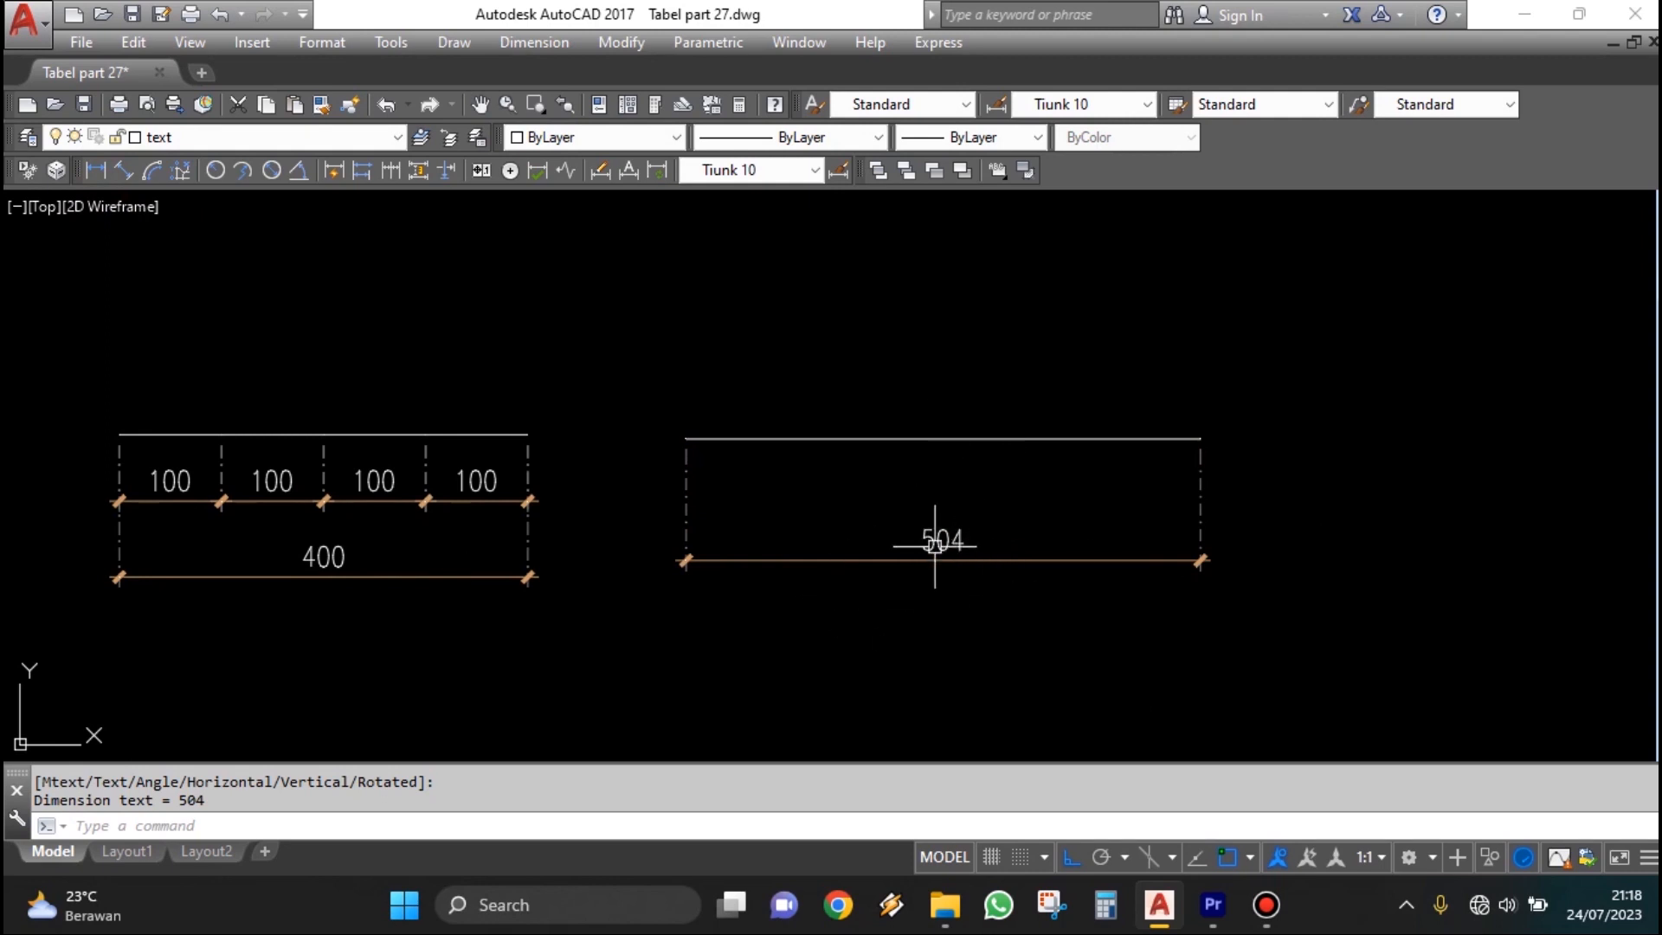
Measure the exact distance between the second line's two endpoints.
{"action": "type", "text": "D"}
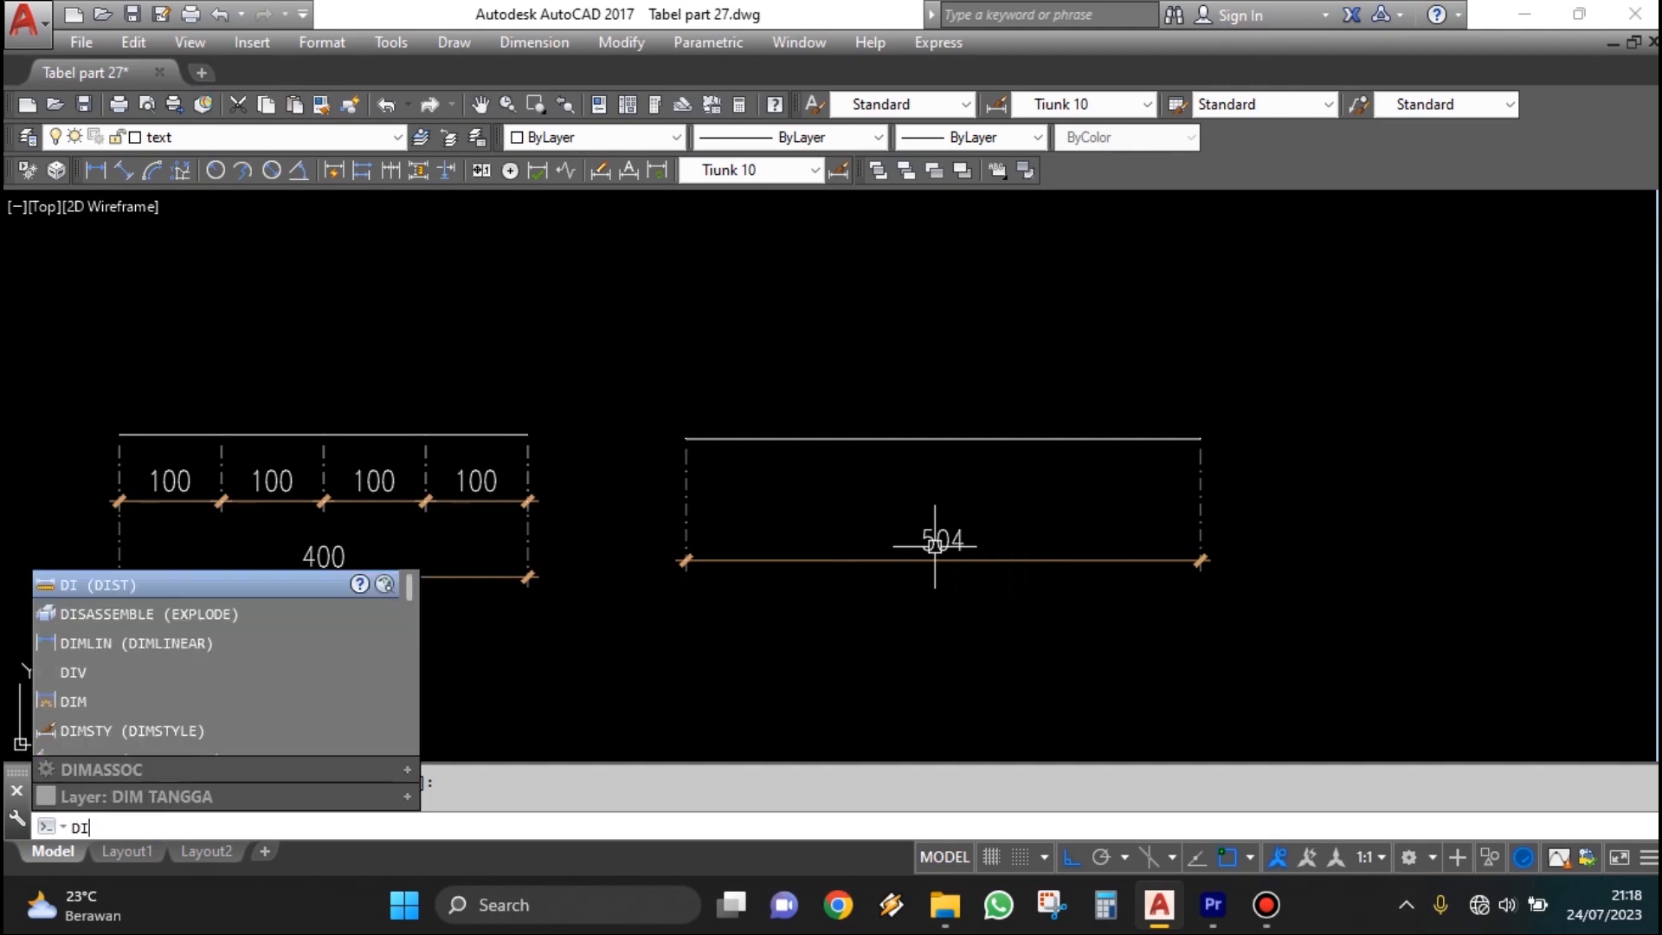
{"action": "type", "text": "I"}
{"action": "key", "text": "Return"}
{"action": "left_click", "coordinate": [685, 438]}
{"action": "left_click", "coordinate": [1200, 438]}
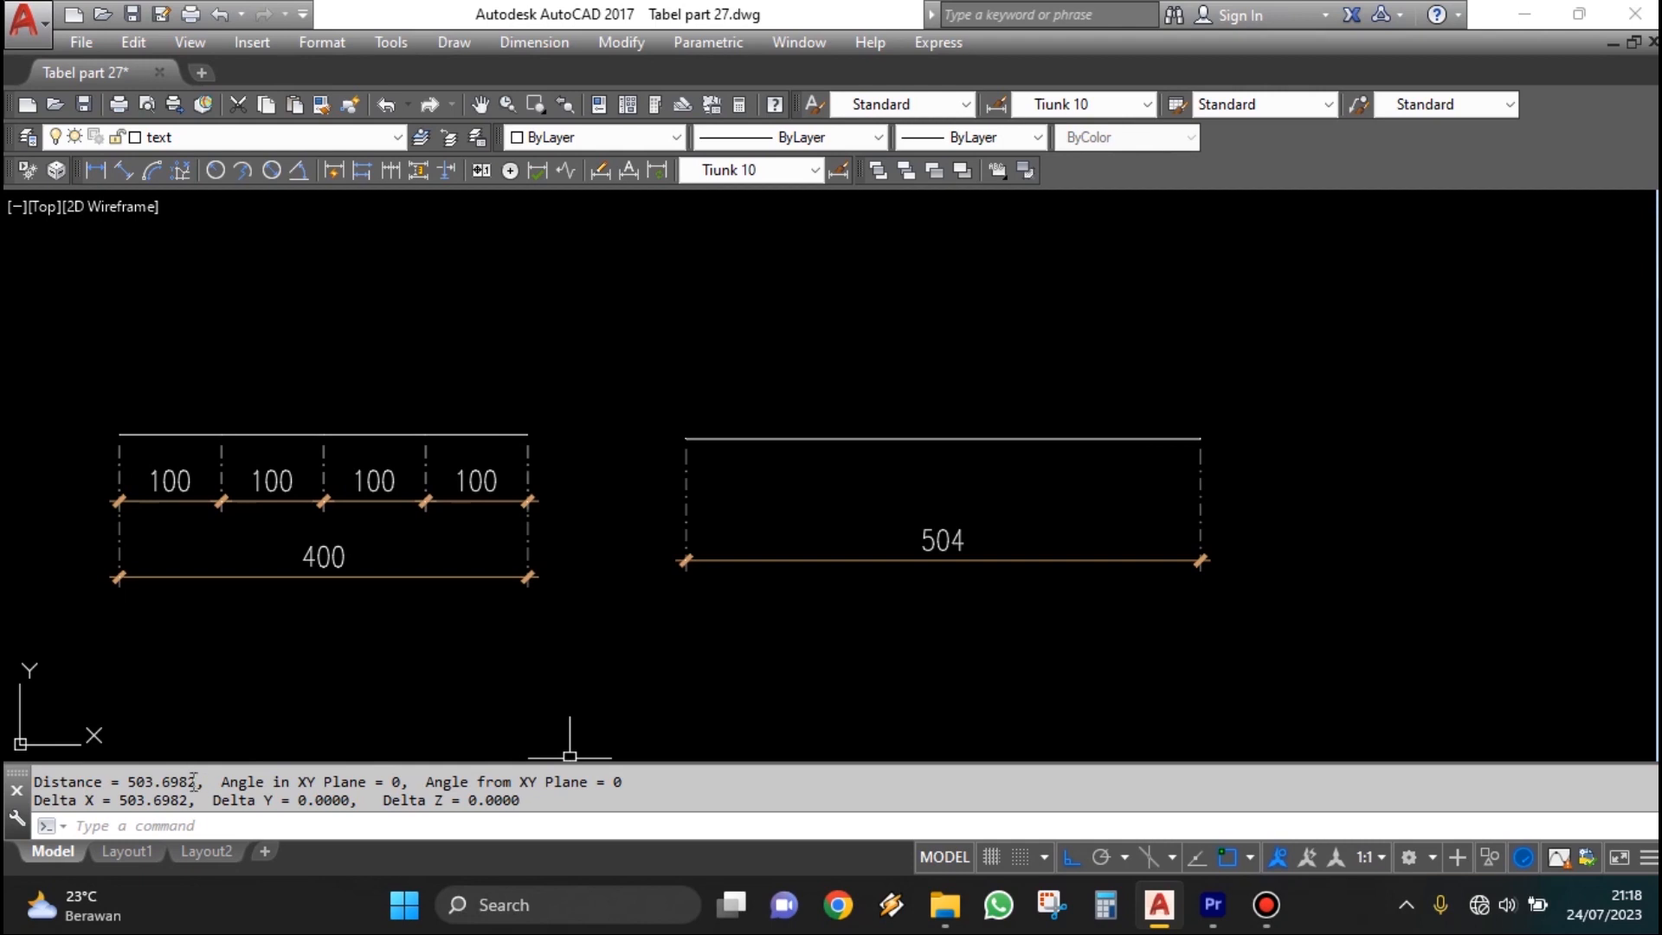
{"action": "key", "text": "Escape"}
Stretch the second line's right end together with its dimension outward in two passes, to about 533 units long.
{"action": "type", "text": "s"}
{"action": "key", "text": "Return"}
{"action": "left_click", "coordinate": [1280, 600]}
{"action": "left_click", "coordinate": [1186, 294]}
{"action": "key", "text": "Return"}
{"action": "left_click", "coordinate": [1205, 295]}
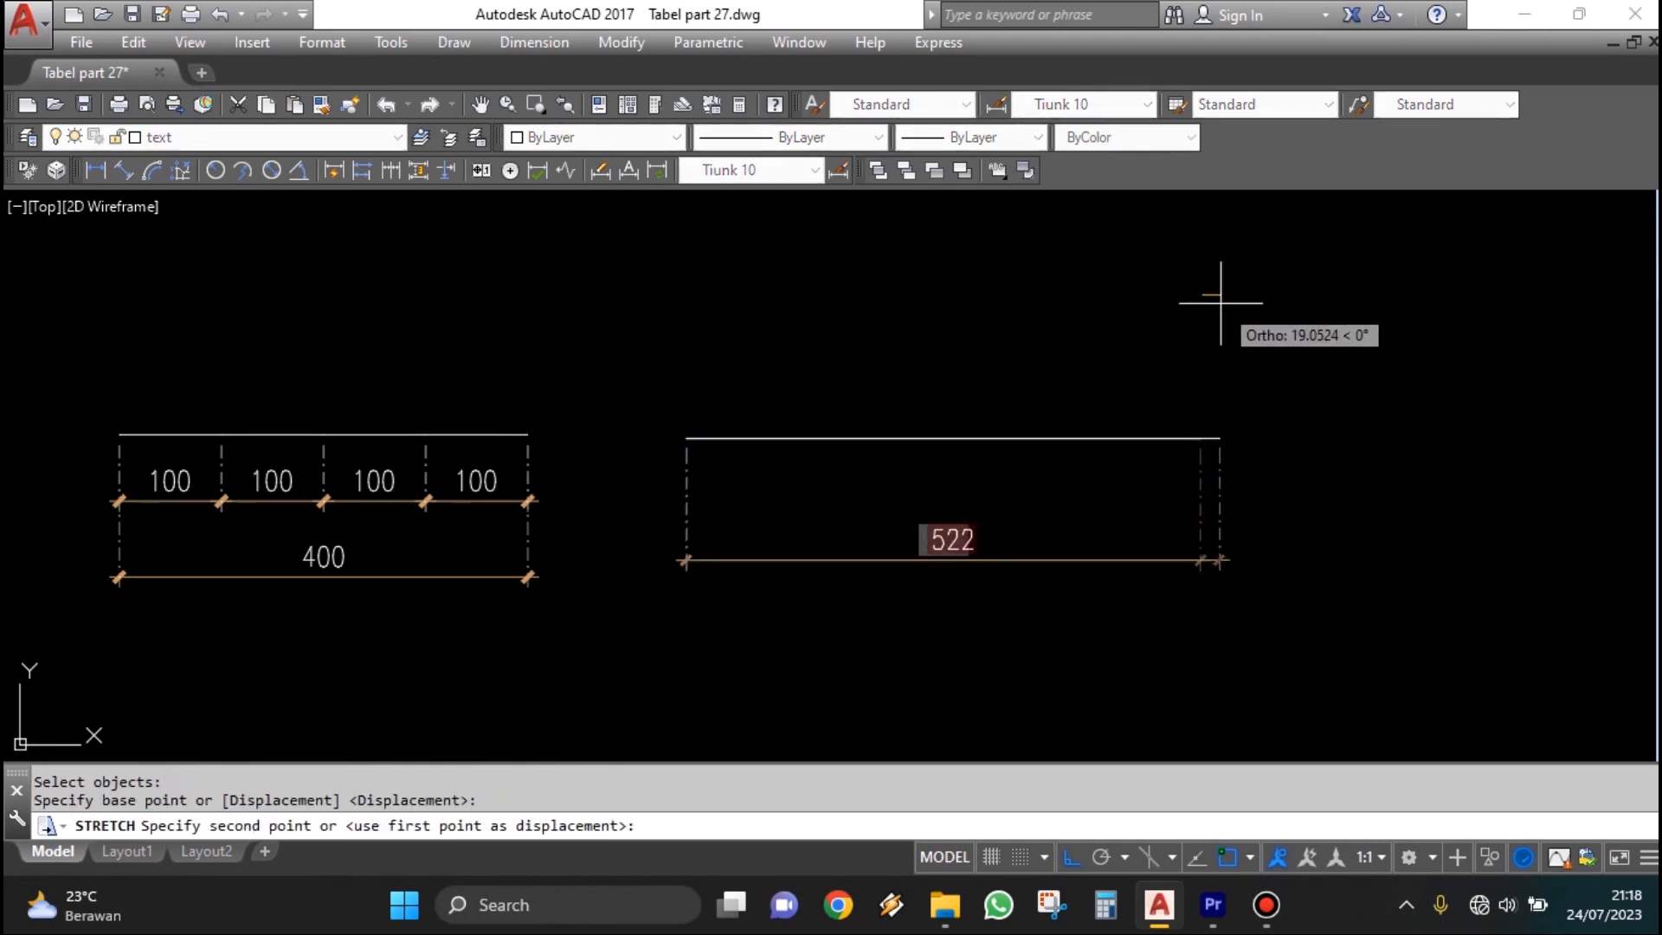
{"action": "left_click", "coordinate": [1223, 303]}
{"action": "key", "text": "Return"}
{"action": "left_click", "coordinate": [1235, 575]}
{"action": "left_click", "coordinate": [1196, 327]}
{"action": "key", "text": "Return"}
{"action": "left_click", "coordinate": [1216, 327]}
{"action": "left_click", "coordinate": [1223, 318]}
{"action": "key", "text": "Escape"}
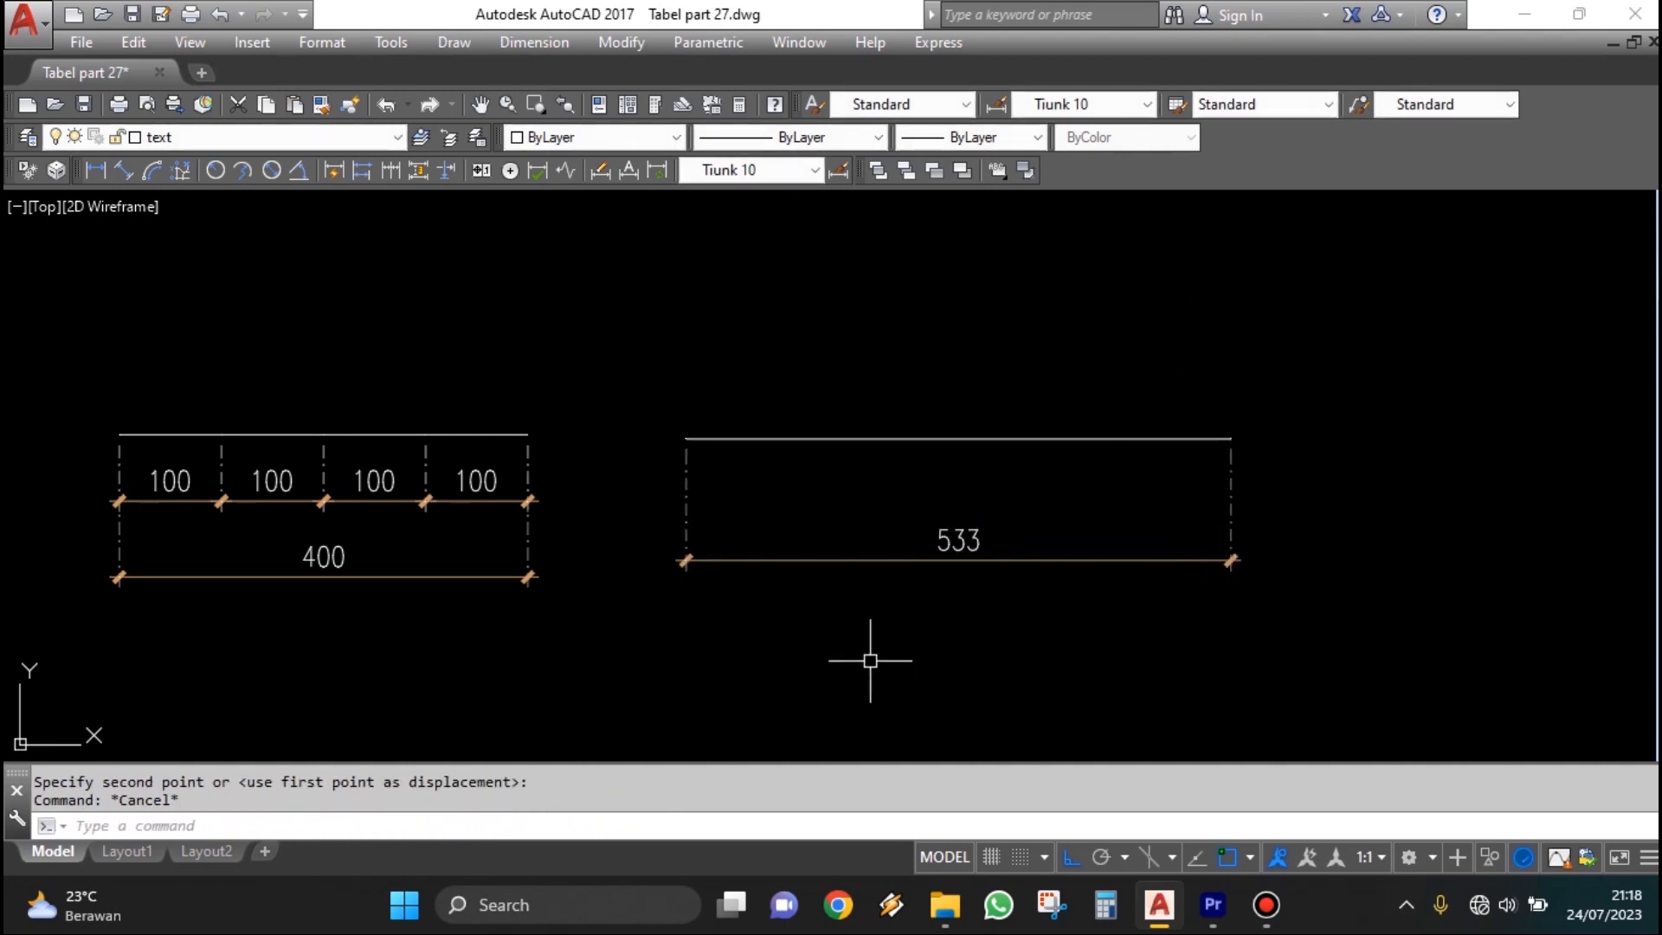
Measure the stretched line's exact length from endpoint to endpoint.
{"action": "type", "text": "di"}
{"action": "key", "text": "Return"}
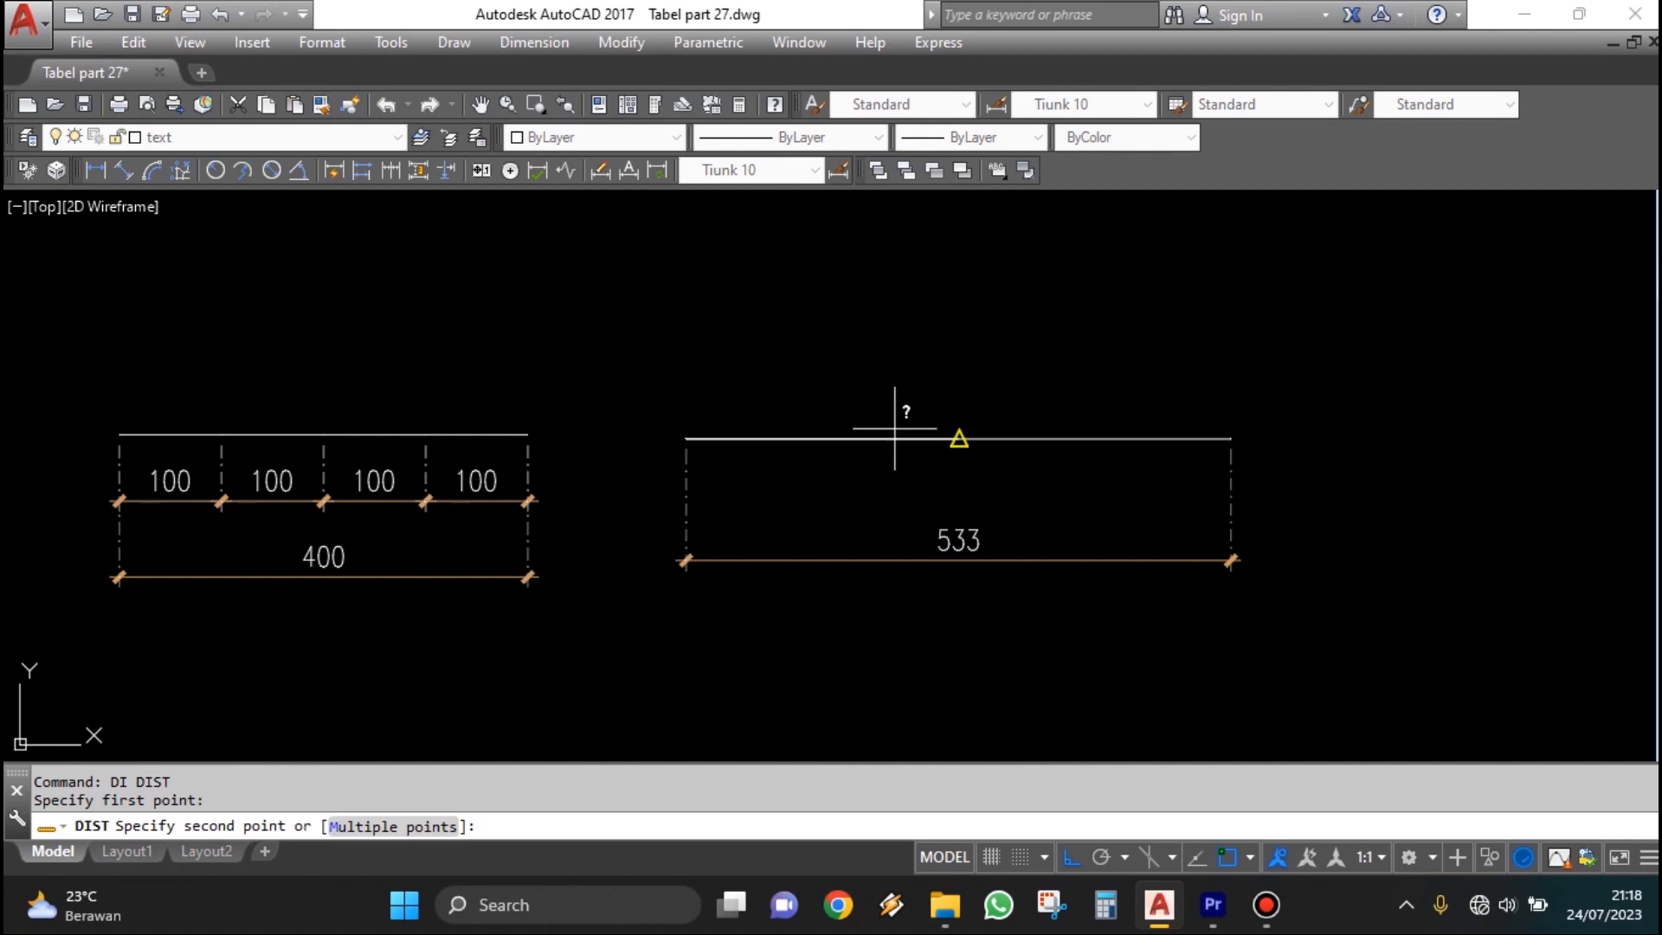
{"action": "left_click", "coordinate": [686, 438]}
{"action": "left_click", "coordinate": [1230, 437]}
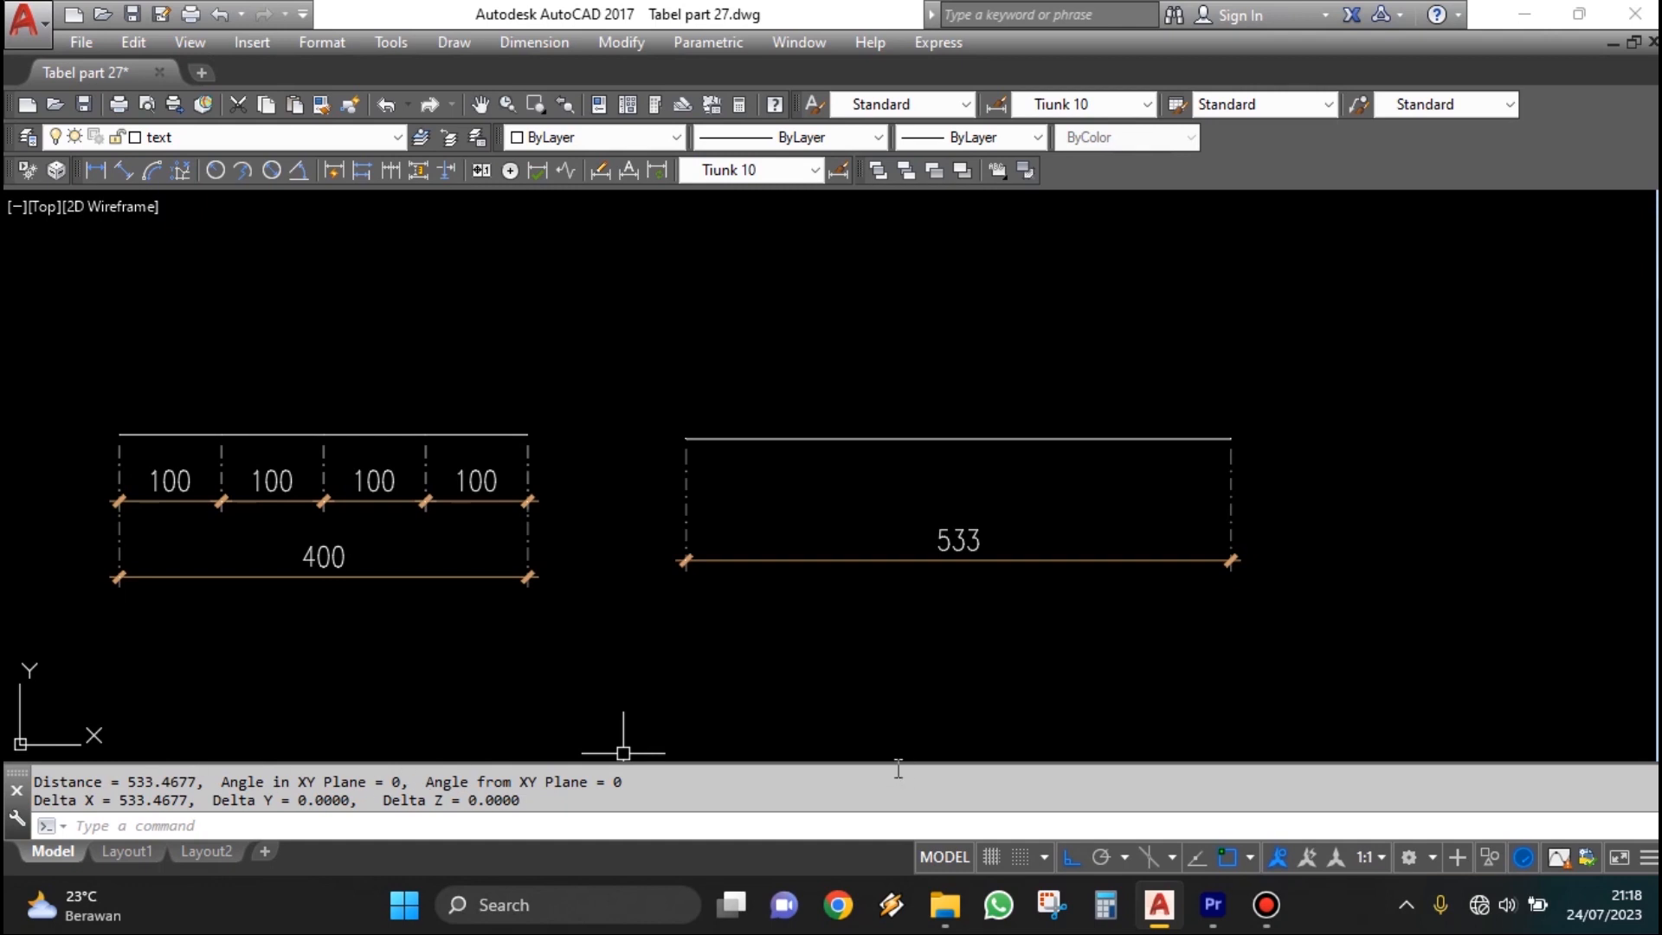
{"action": "key", "text": "Escape"}
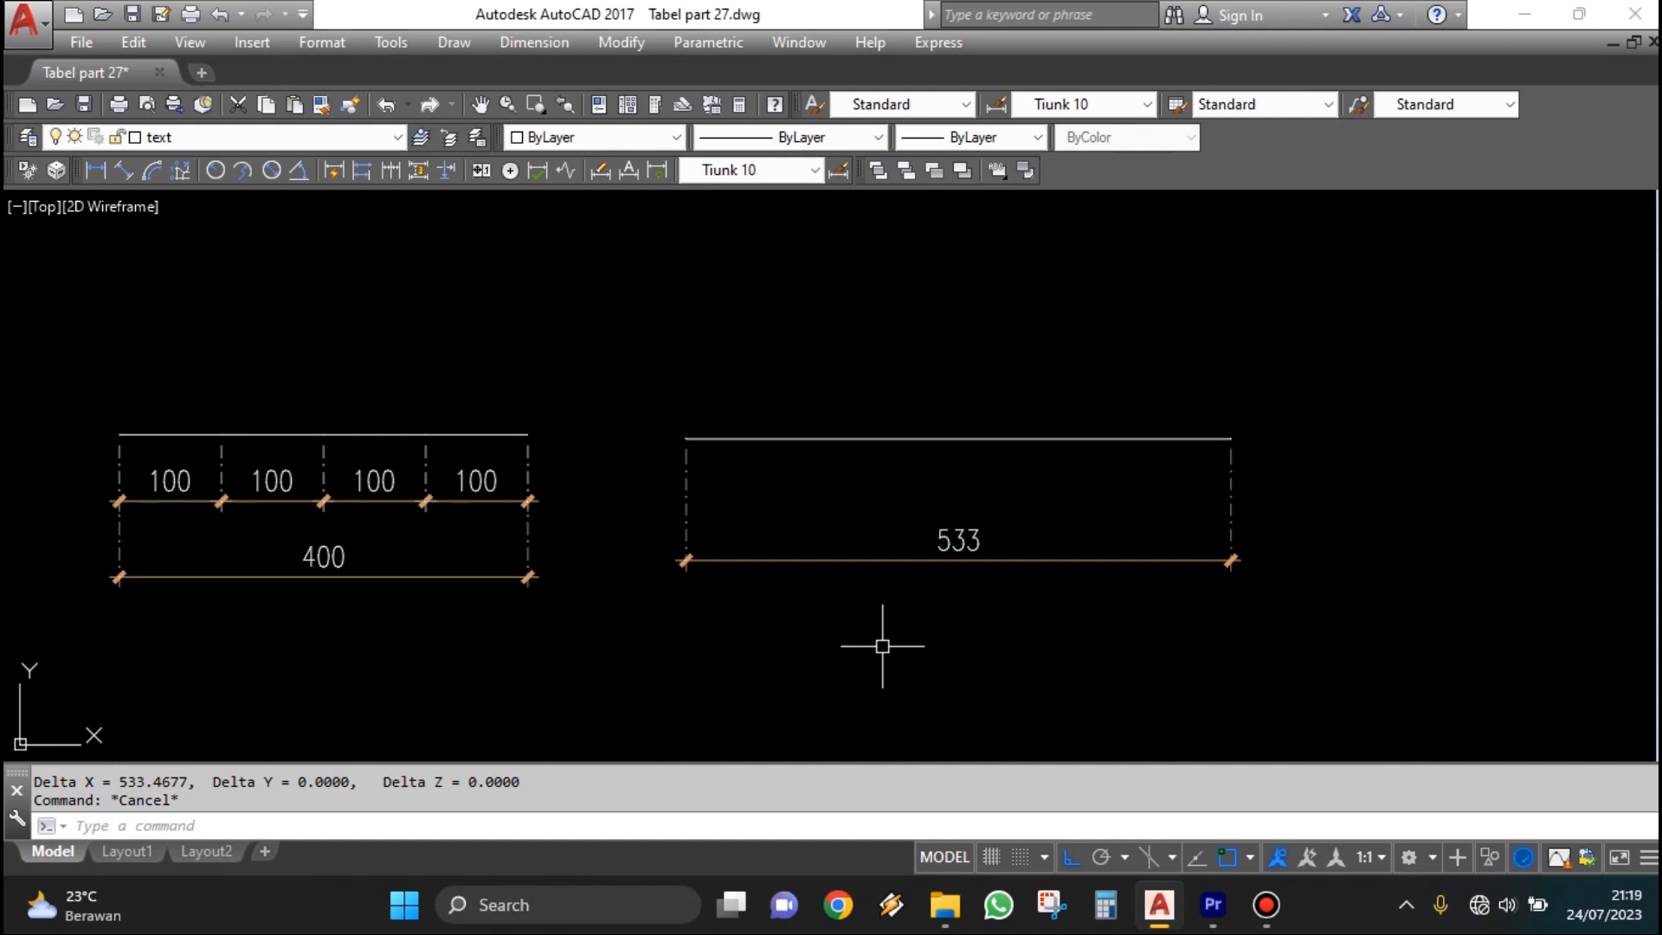
Divide the second horizontal line into 4 equal segments with the Divide command.
{"action": "middle_click_drag", "start_coordinate": [922, 603], "coordinate": [1078, 648]}
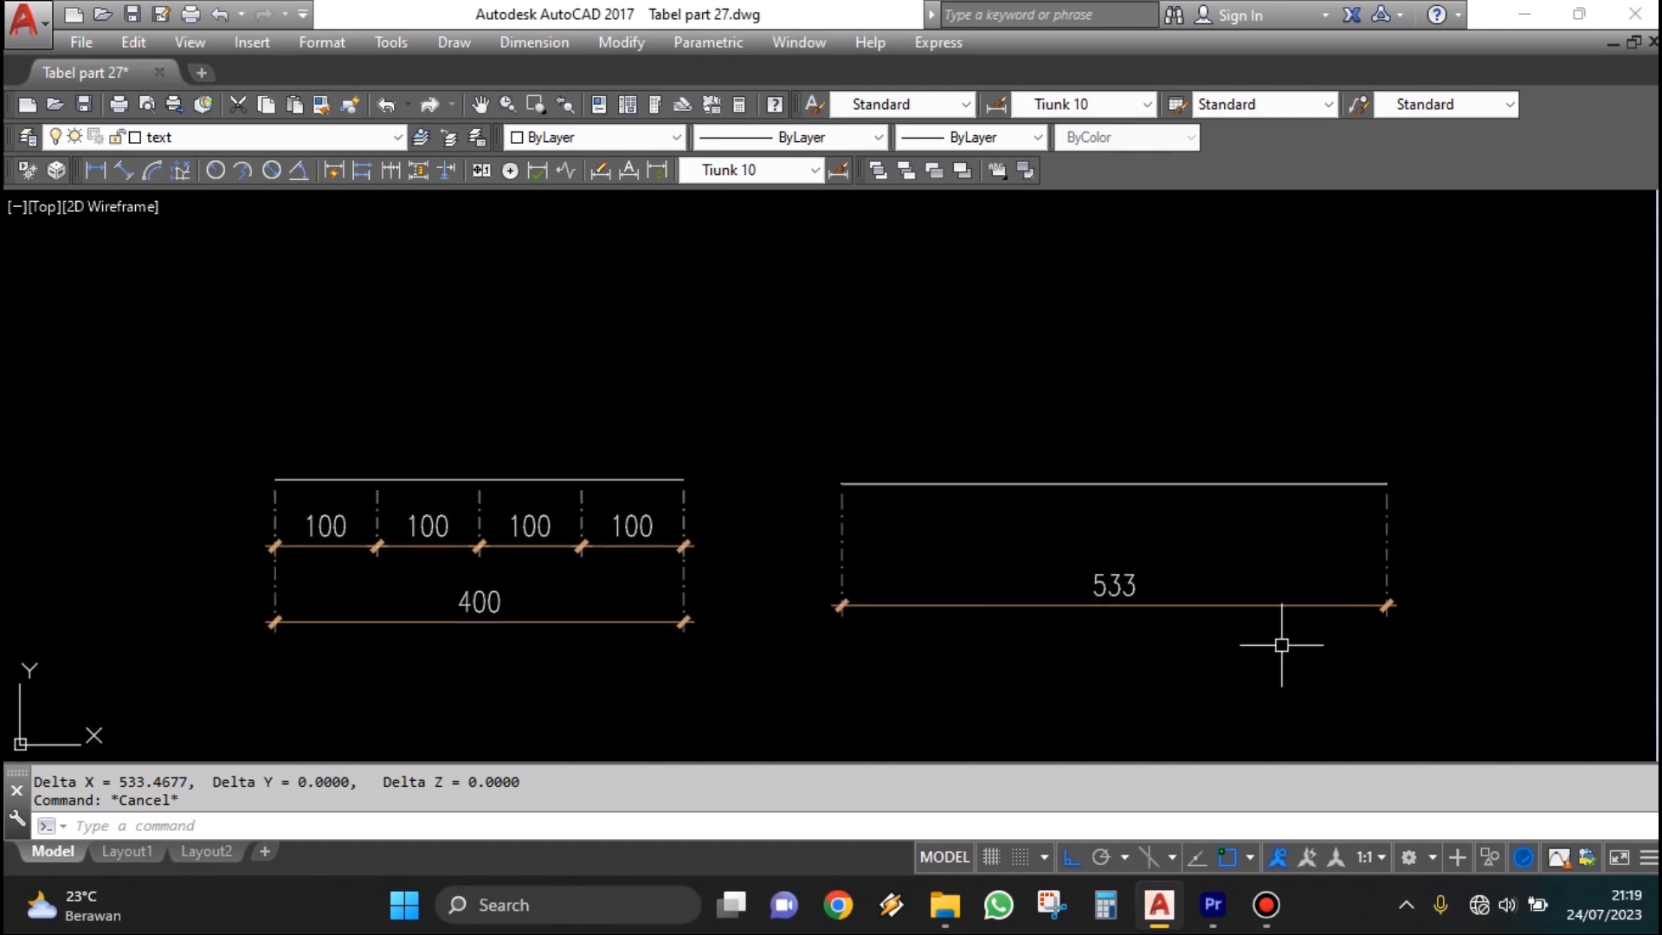
{"action": "type", "text": "DIV"}
{"action": "key", "text": "Return"}
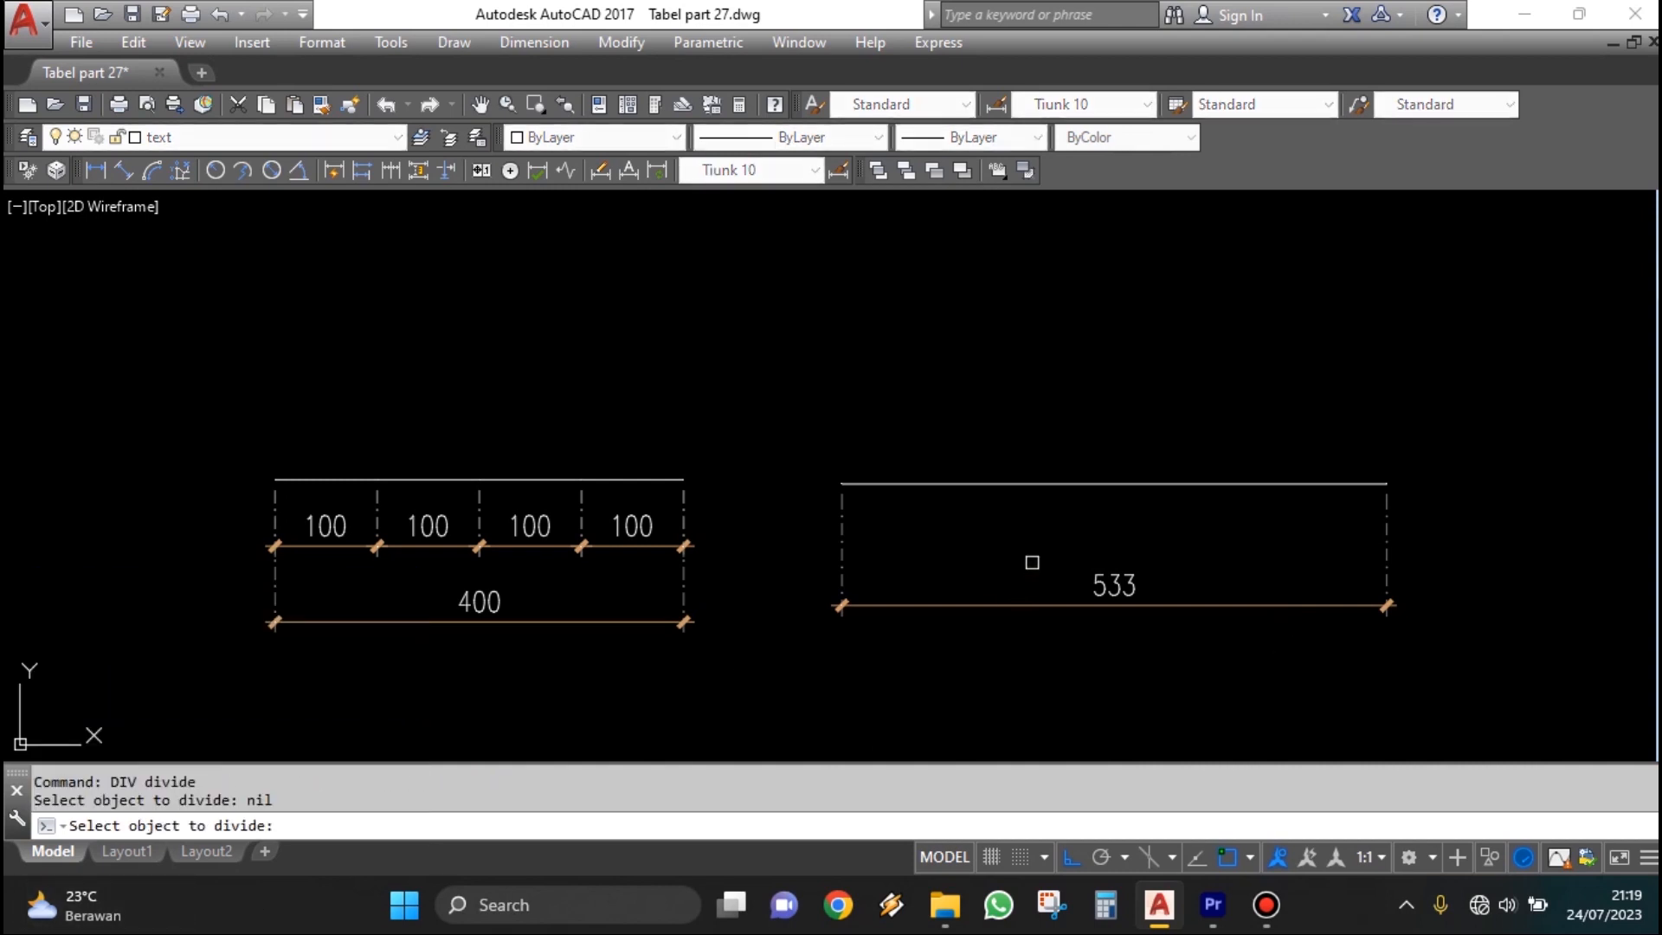
{"action": "left_click", "coordinate": [1073, 482]}
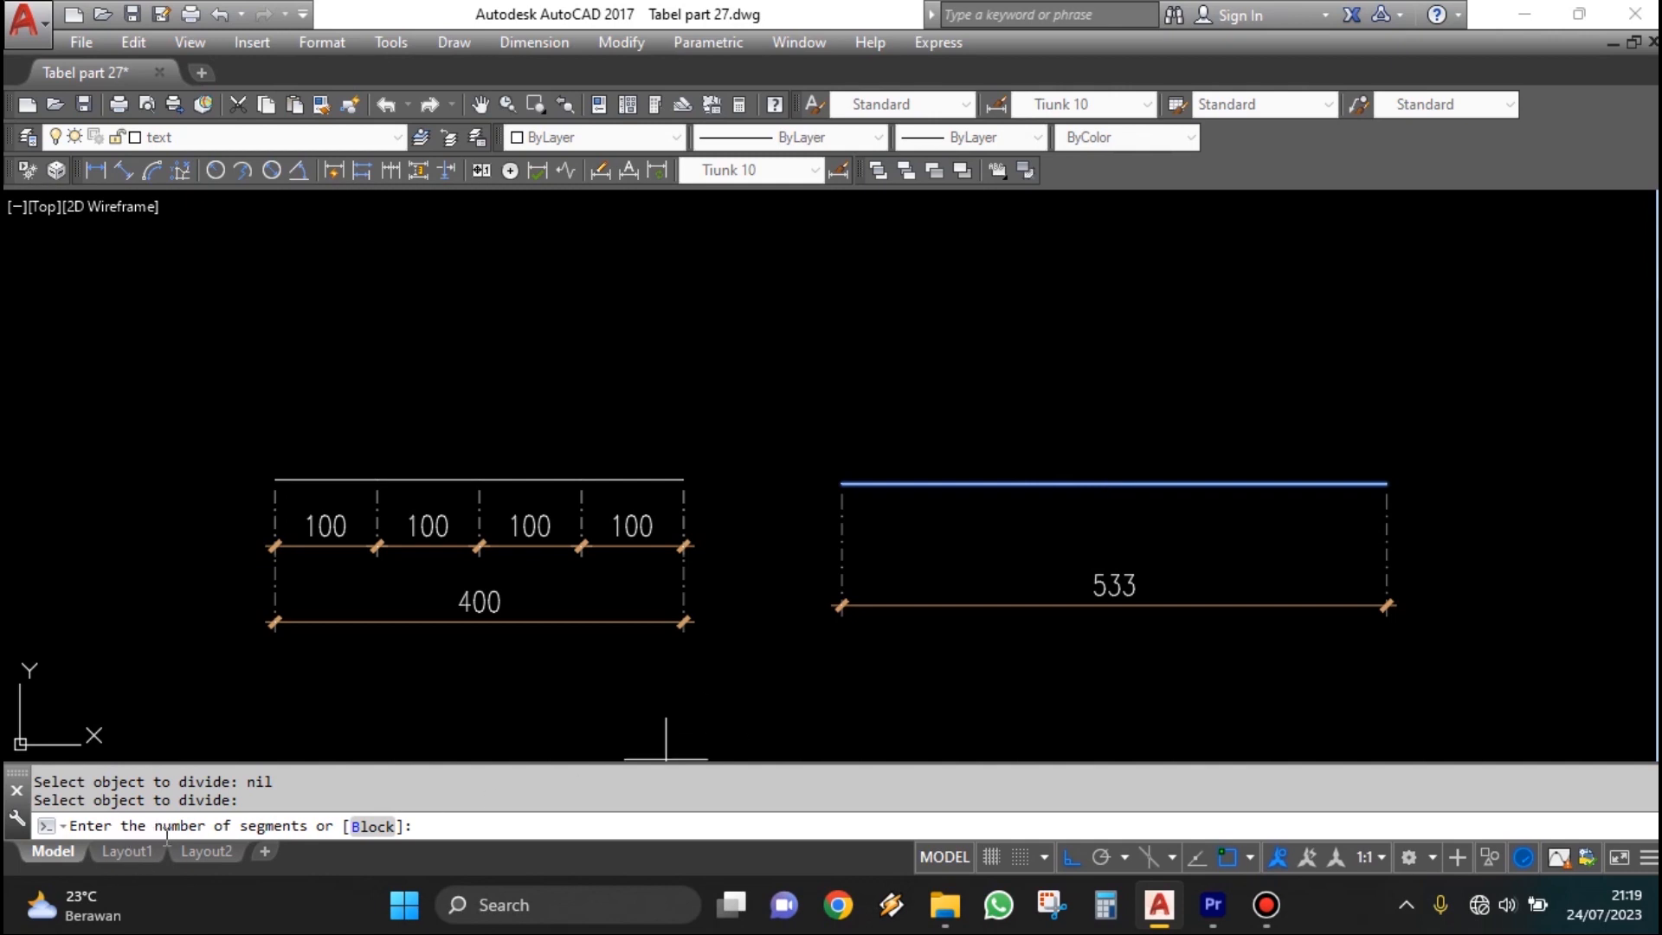
{"action": "mouse_move", "coordinate": [1130, 526]}
{"action": "middle_mouse_down"}
{"action": "mouse_move", "coordinate": [1066, 542]}
{"action": "mouse_move", "coordinate": [1160, 520]}
{"action": "middle_mouse_up"}
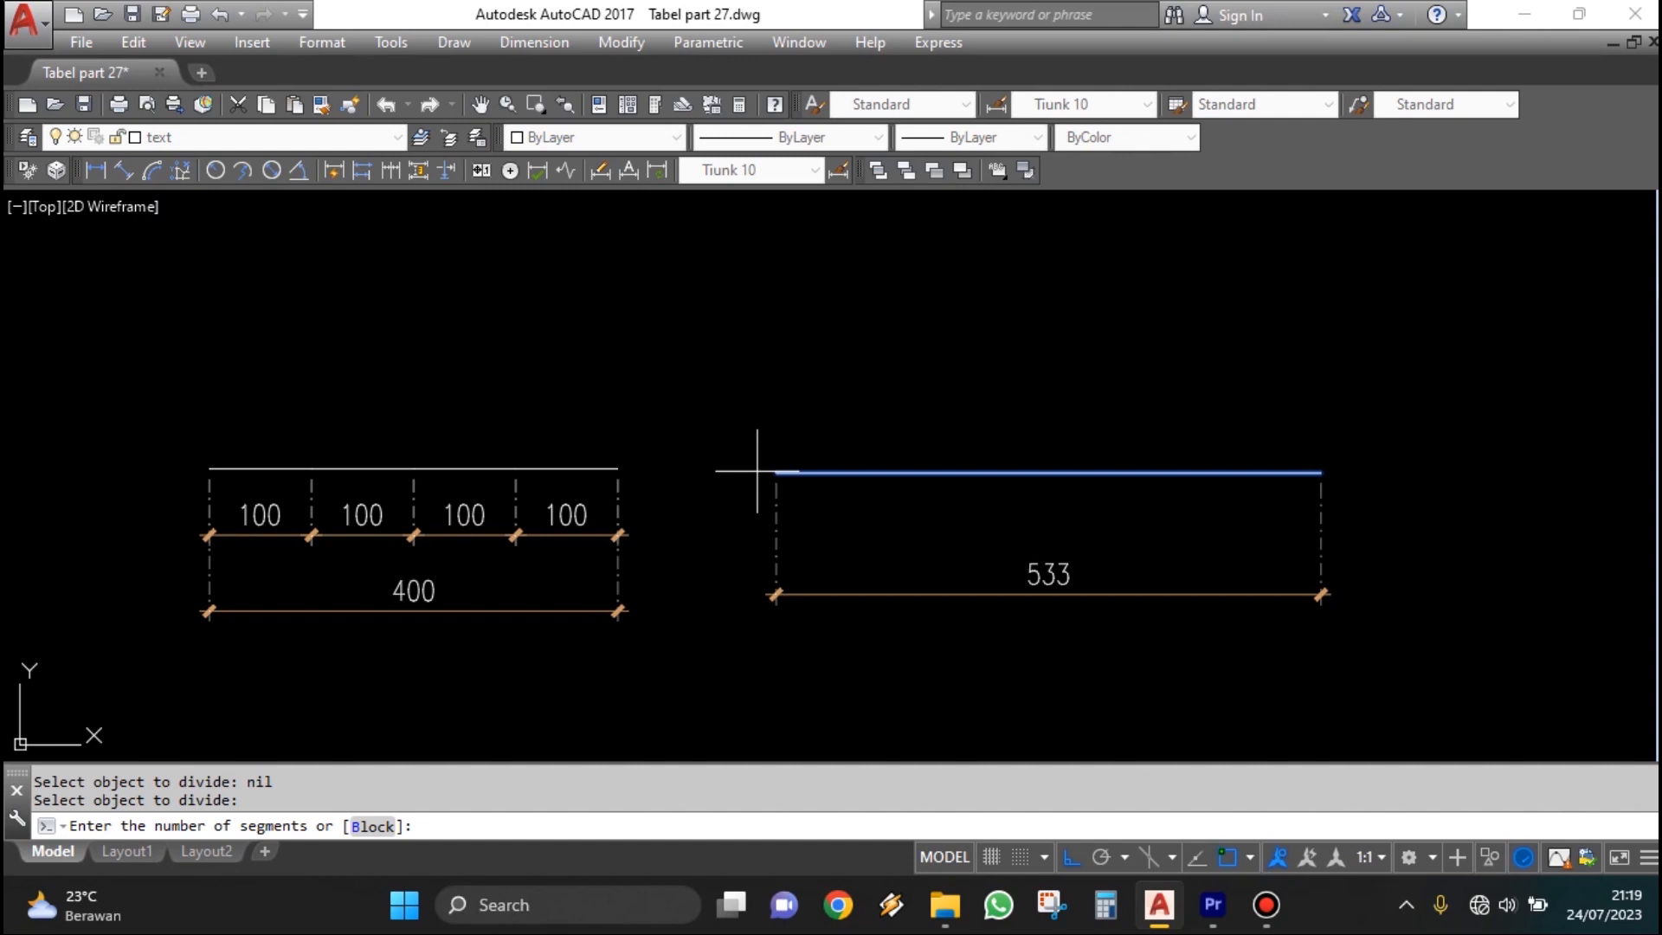
{"action": "middle_click_drag", "start_coordinate": [989, 549], "coordinate": [932, 548]}
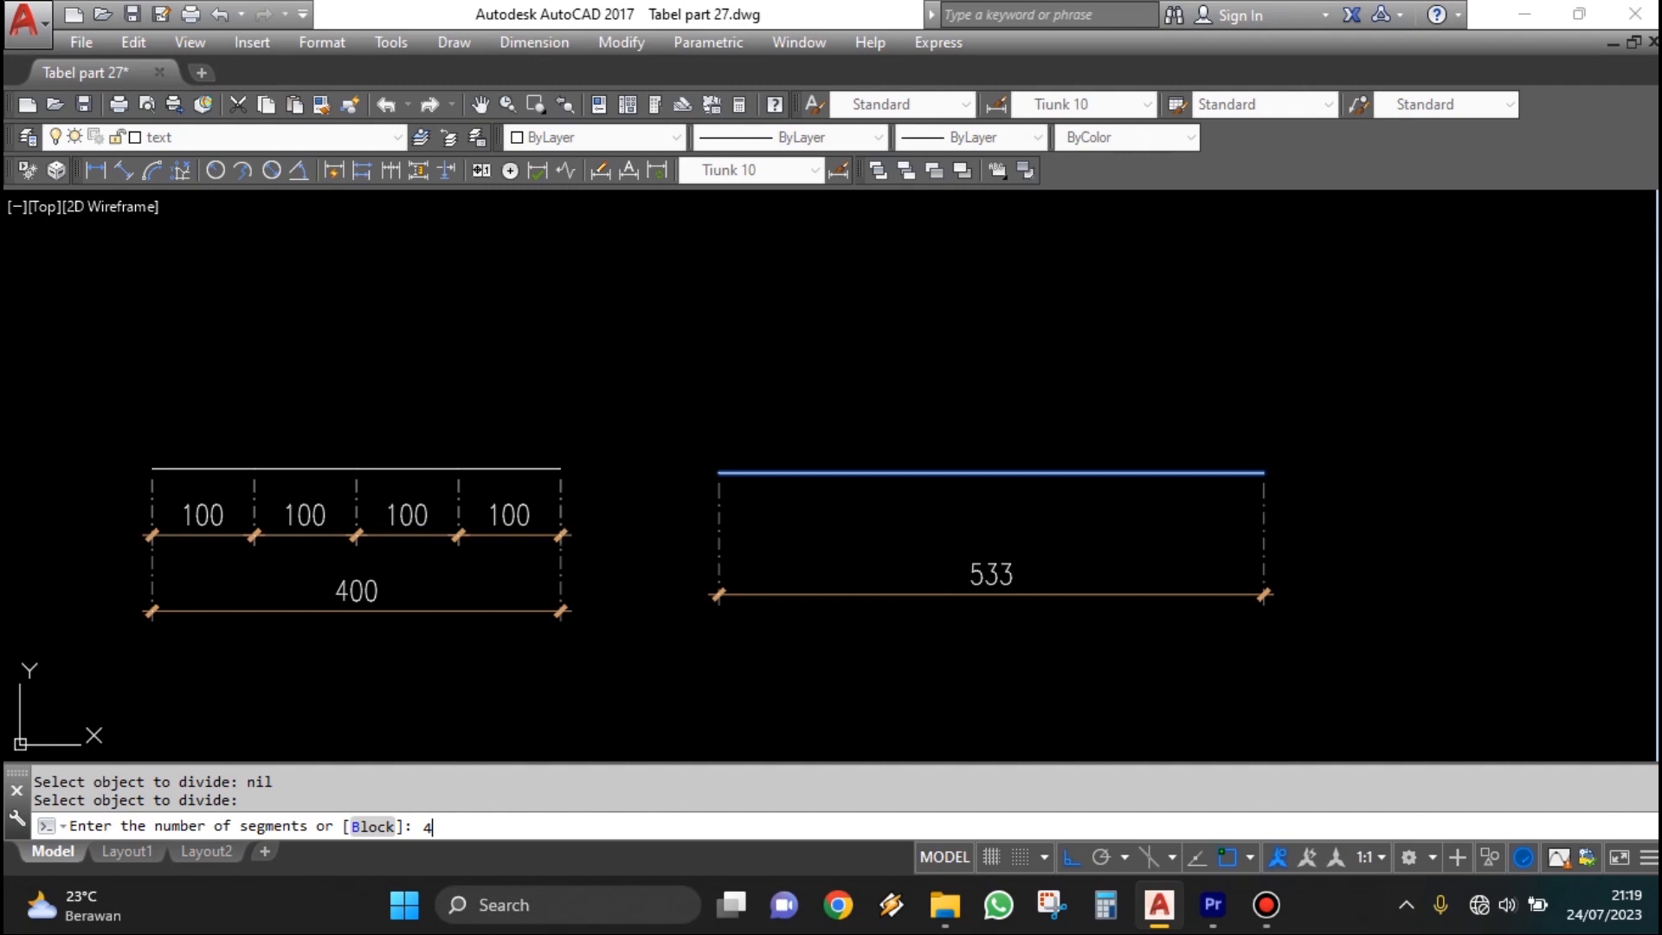
{"action": "key", "text": "Return"}
Select the division points along the second line with a selection window to check where they lie.
{"action": "scroll", "coordinate": [904, 500], "scroll_direction": "up", "scroll_amount": 2}
{"action": "scroll", "coordinate": [831, 456], "scroll_direction": "down", "scroll_amount": 2}
{"action": "middle_click_drag", "start_coordinate": [863, 456], "coordinate": [849, 499]}
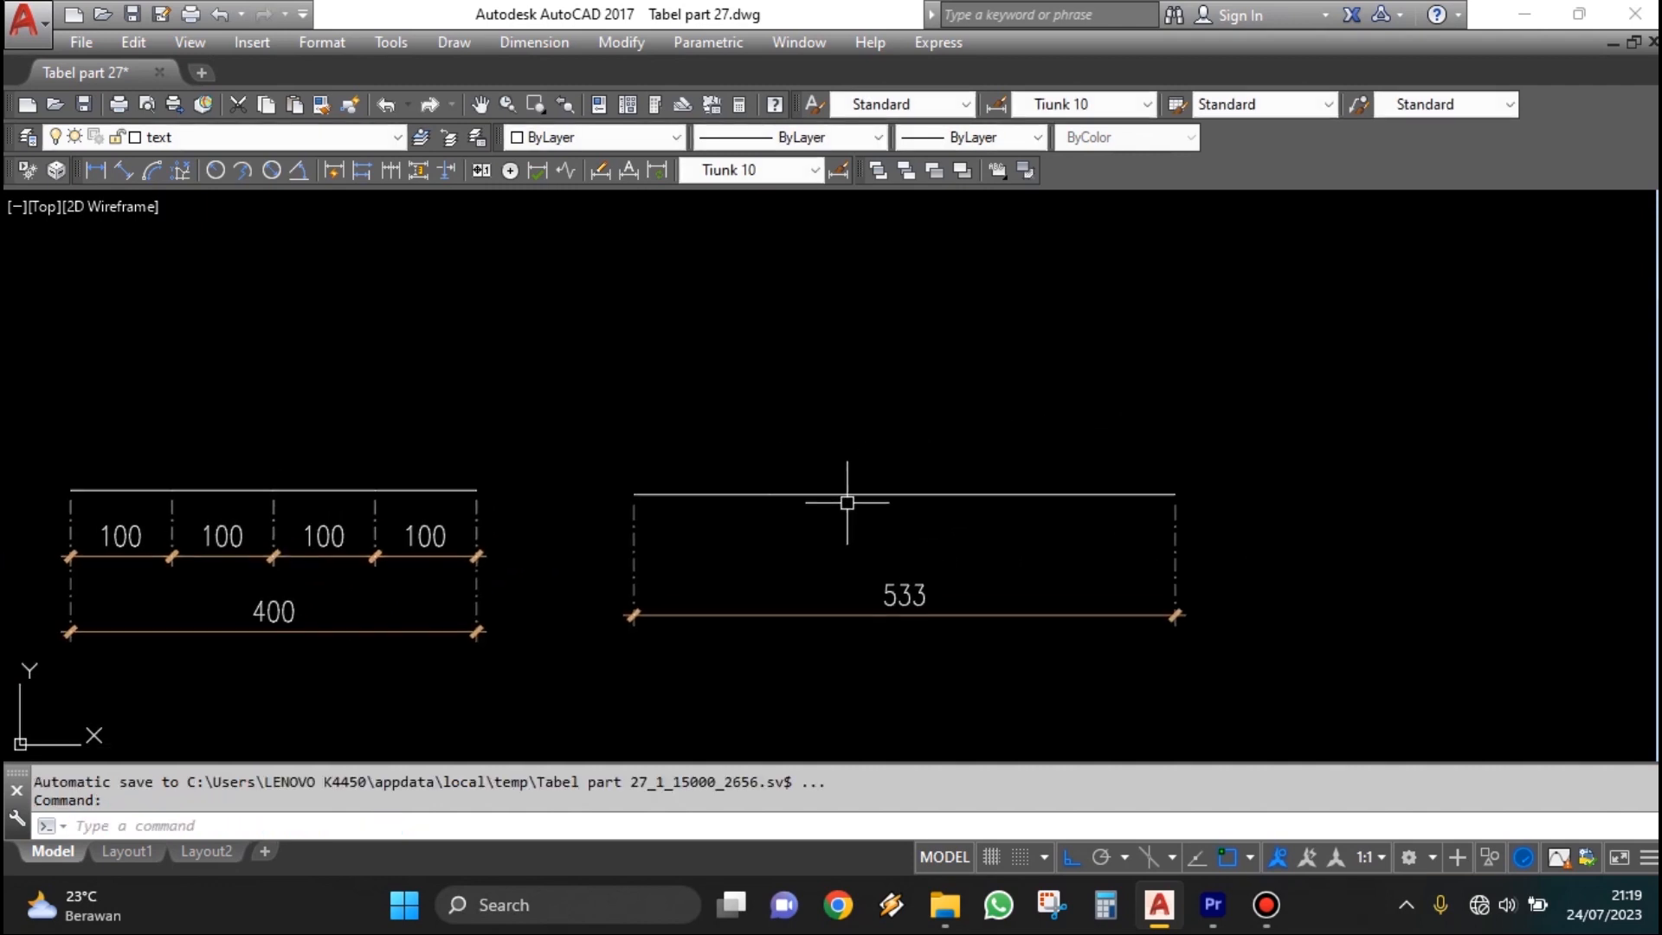
{"action": "left_click", "coordinate": [714, 447]}
{"action": "left_click", "coordinate": [1039, 533]}
{"action": "key", "text": "Escape"}
{"action": "left_click", "coordinate": [721, 449]}
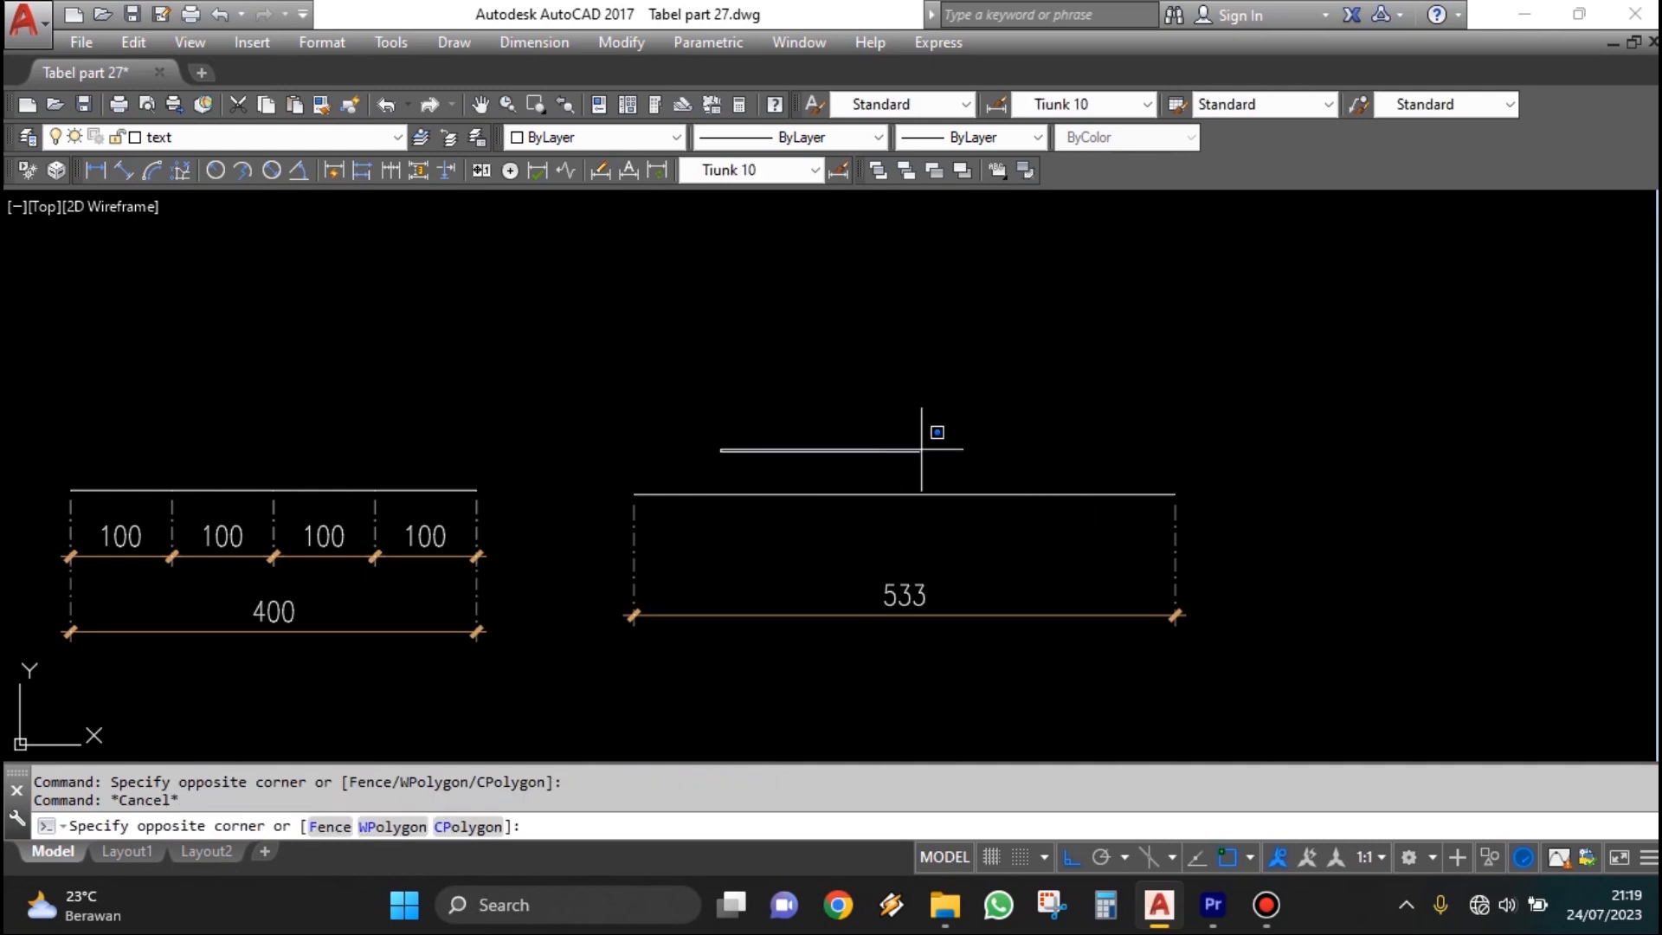
{"action": "left_click", "coordinate": [1115, 521]}
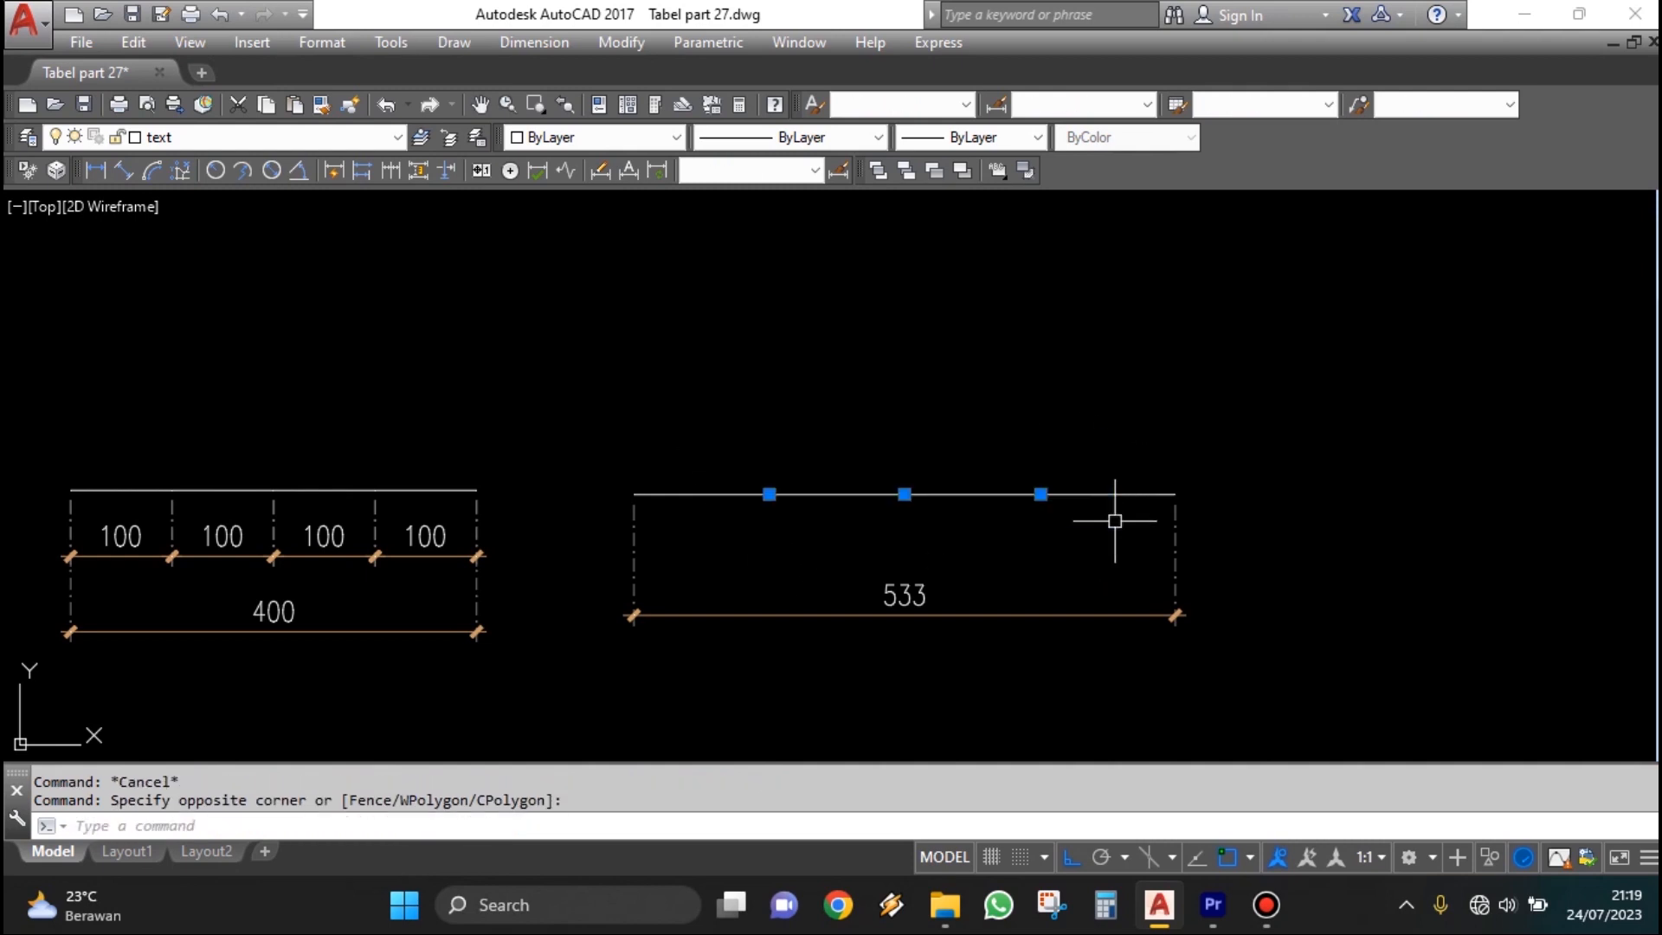
Window-select the three division points on the second line once more, and clear the selection.
{"action": "key", "text": "Escape"}
{"action": "left_click", "coordinate": [720, 452]}
{"action": "left_click", "coordinate": [1088, 511]}
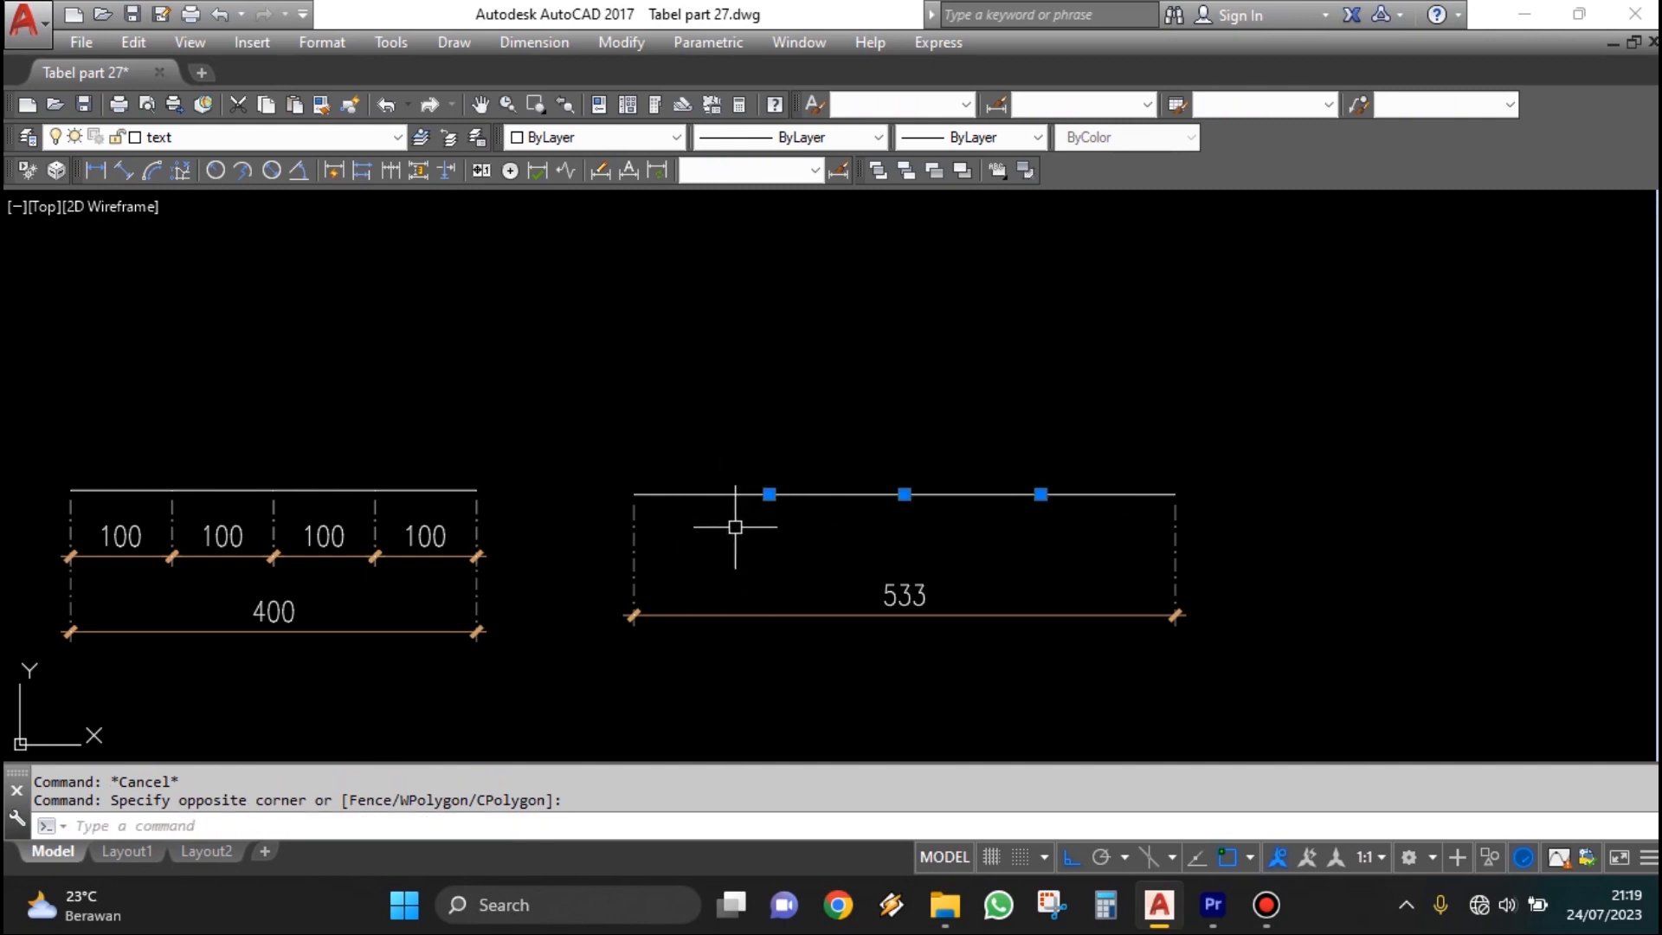
{"action": "key", "text": "Escape"}
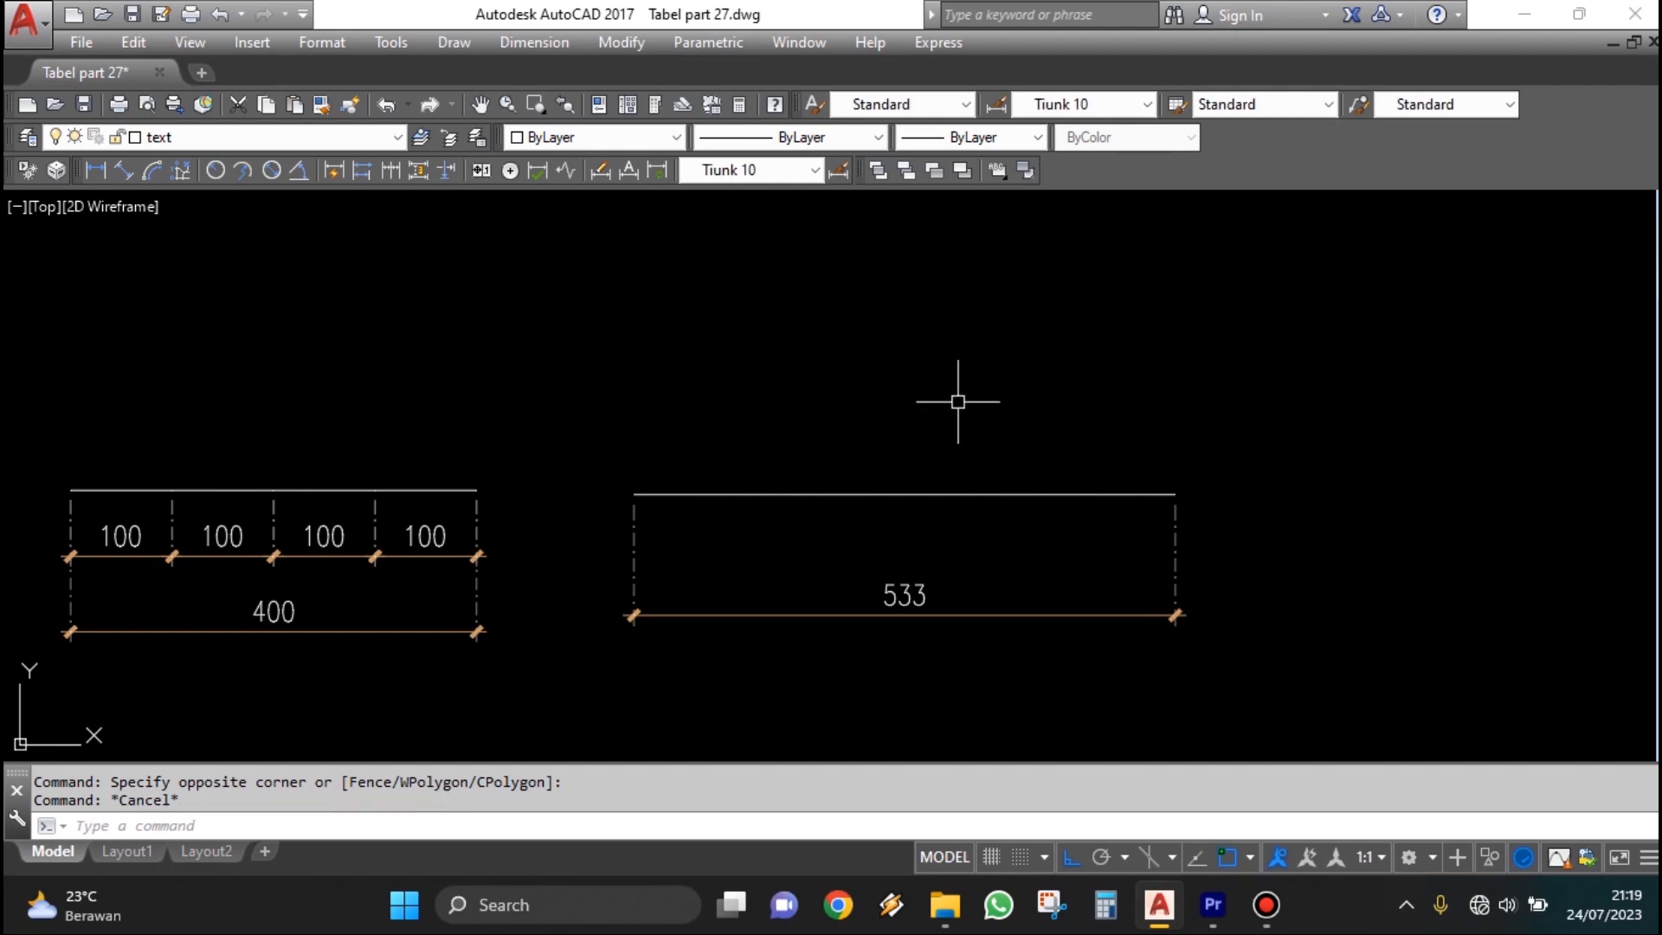
Check in the object snap settings that the Node snap mode is enabled.
{"action": "type", "text": "os"}
{"action": "key", "text": "Return"}
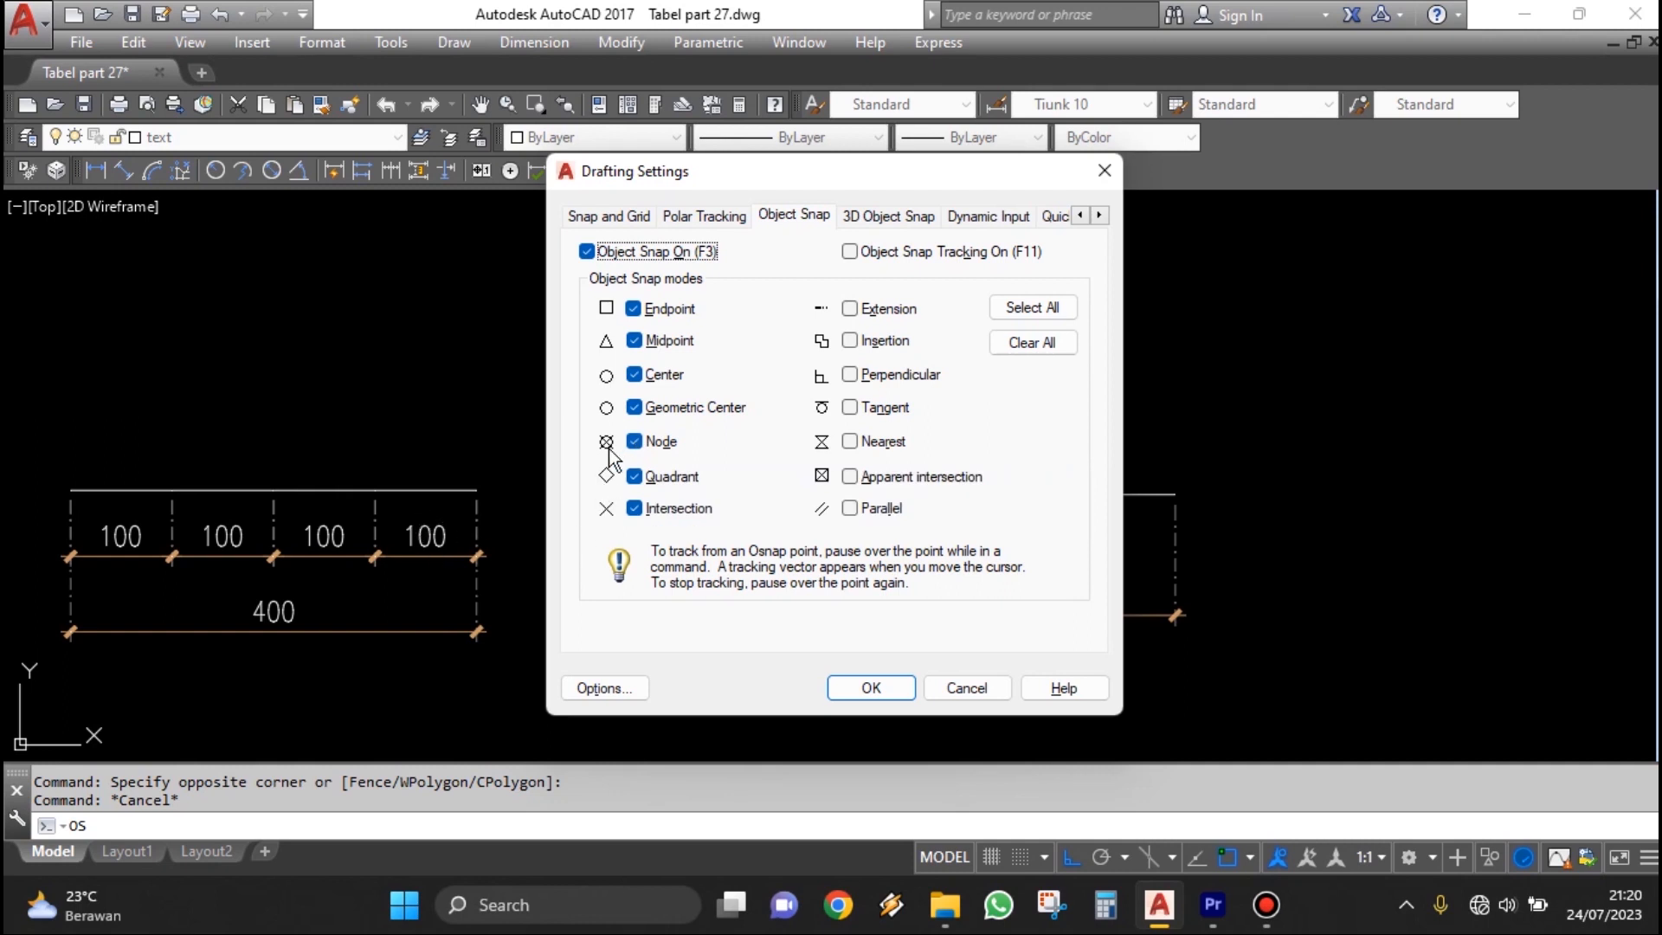
{"action": "left_click", "coordinate": [871, 688]}
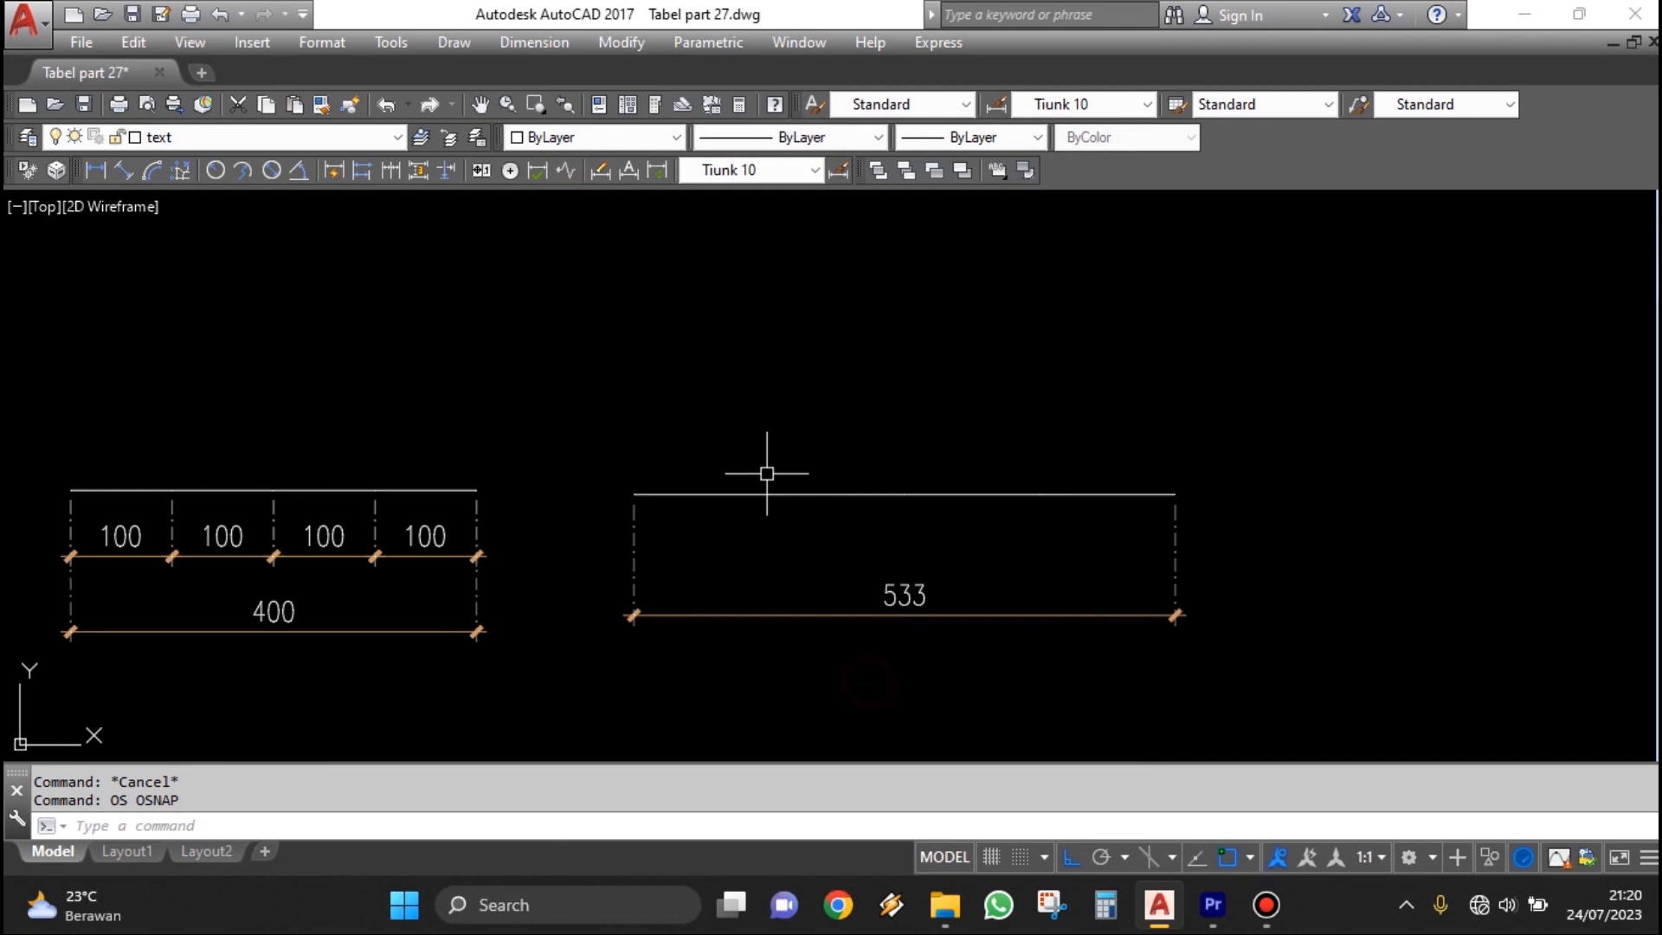
Add a linear dimension below the second line, from its left endpoint to the first division point.
{"action": "middle_click_drag", "start_coordinate": [767, 471], "coordinate": [778, 427]}
{"action": "left_click", "coordinate": [111, 170]}
{"action": "left_click", "coordinate": [630, 431]}
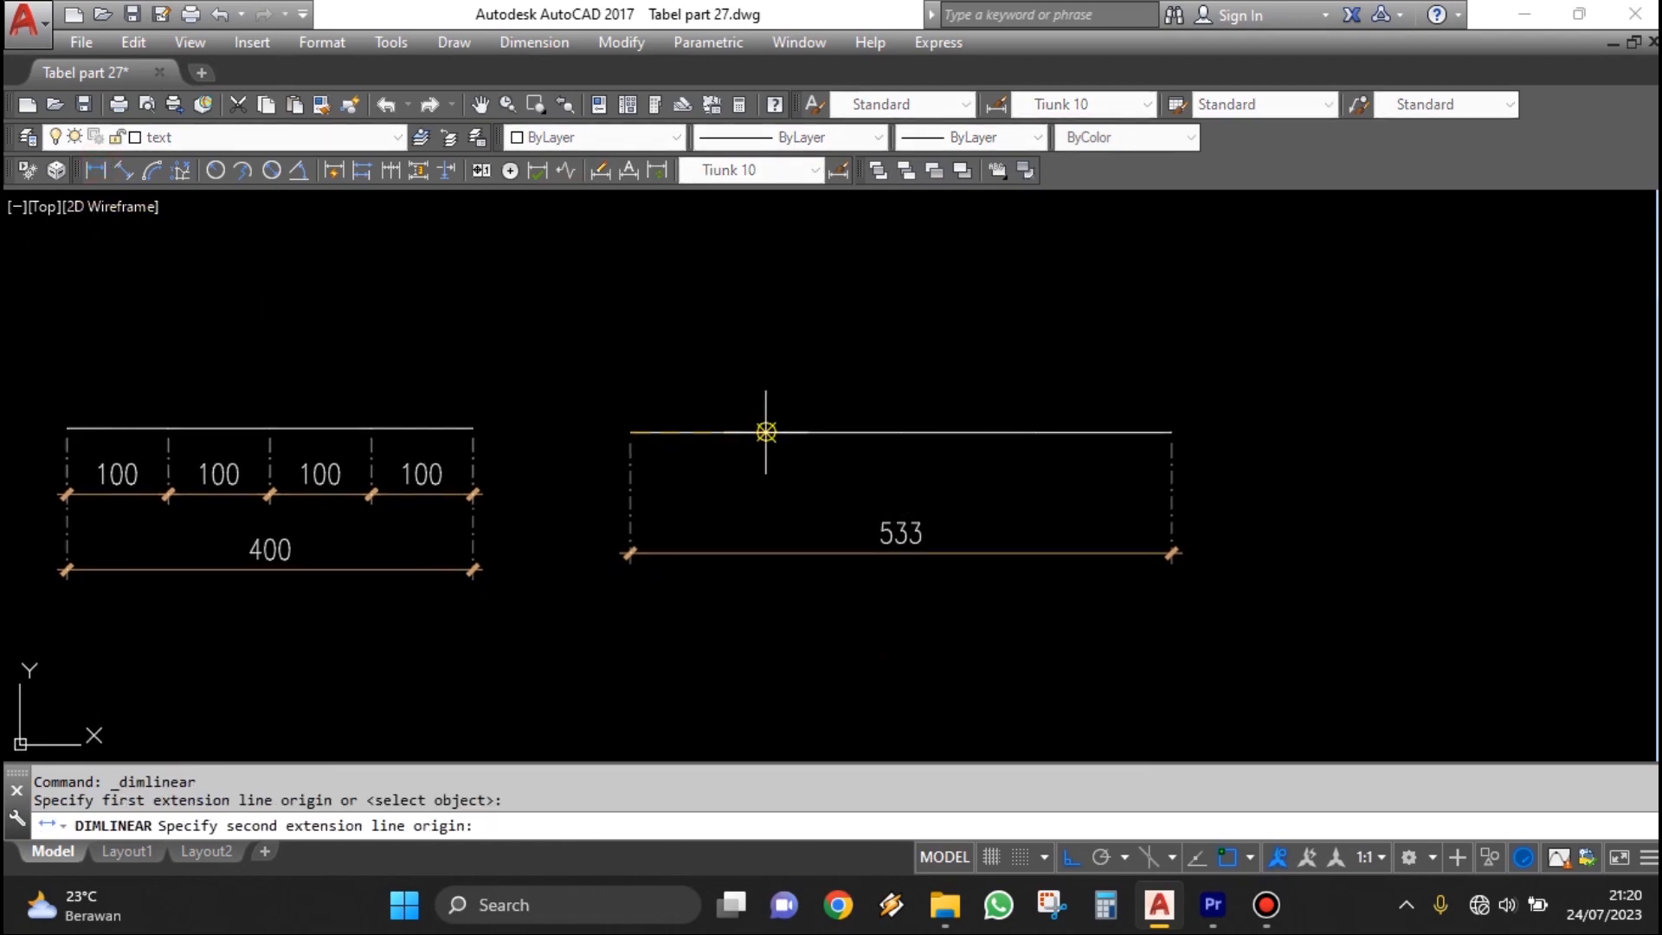
{"action": "left_click", "coordinate": [765, 431]}
{"action": "left_click", "coordinate": [758, 487]}
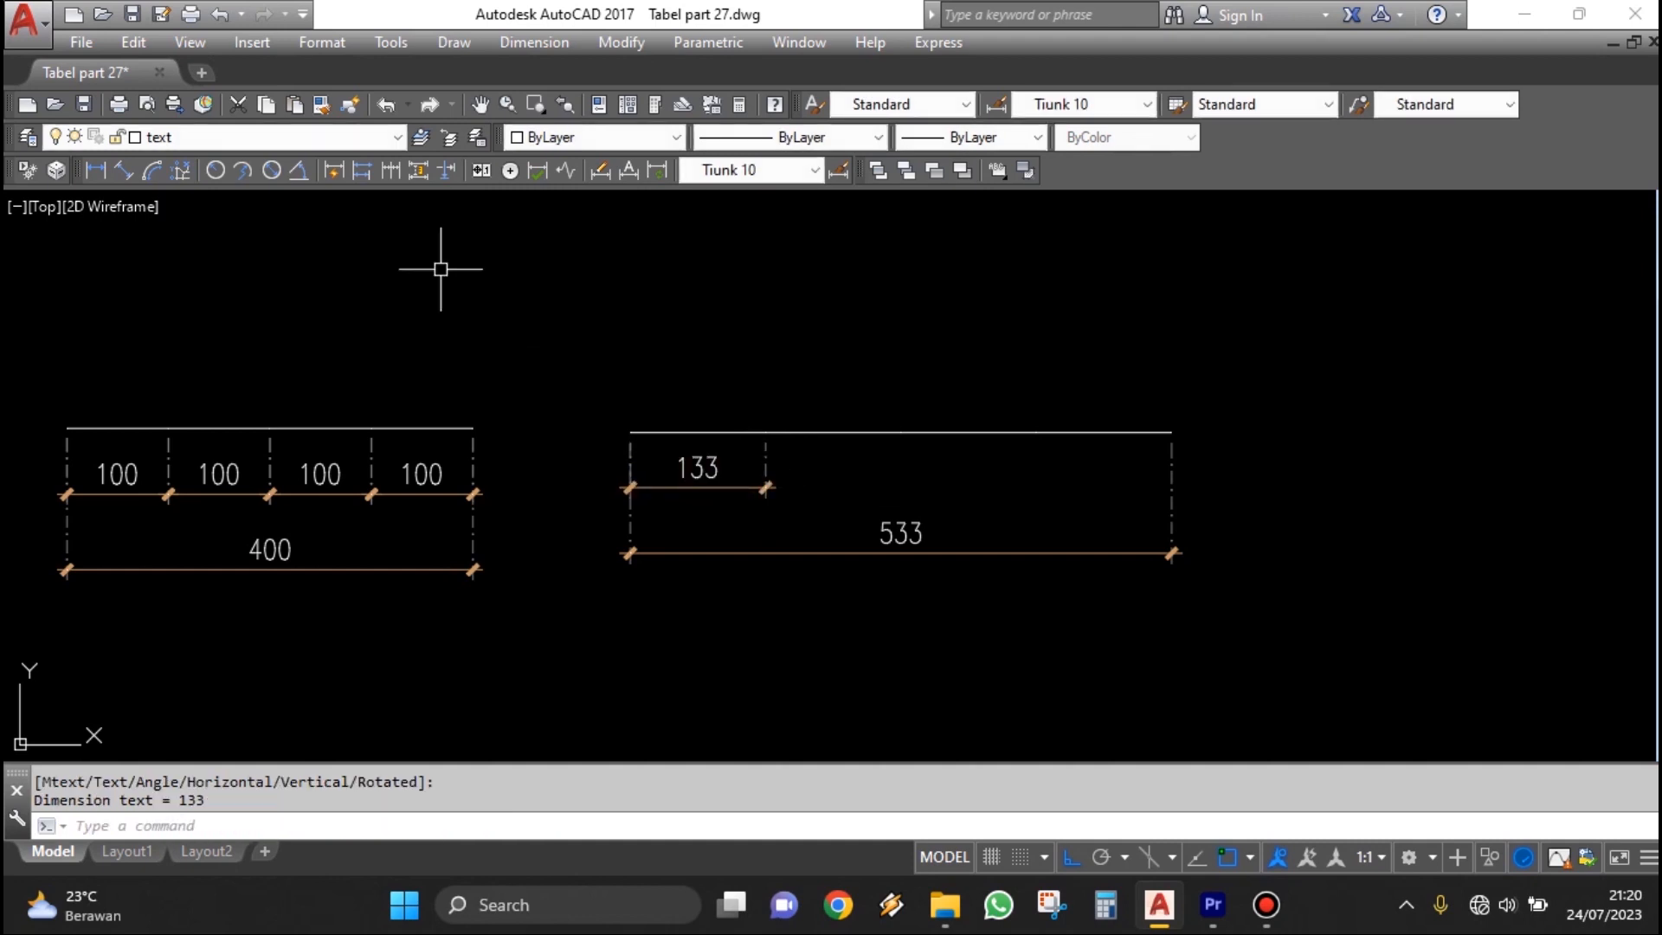
Continue the dimension chain through the remaining two division points to the second line's right endpoint.
{"action": "left_click", "coordinate": [391, 170]}
{"action": "left_click", "coordinate": [901, 431]}
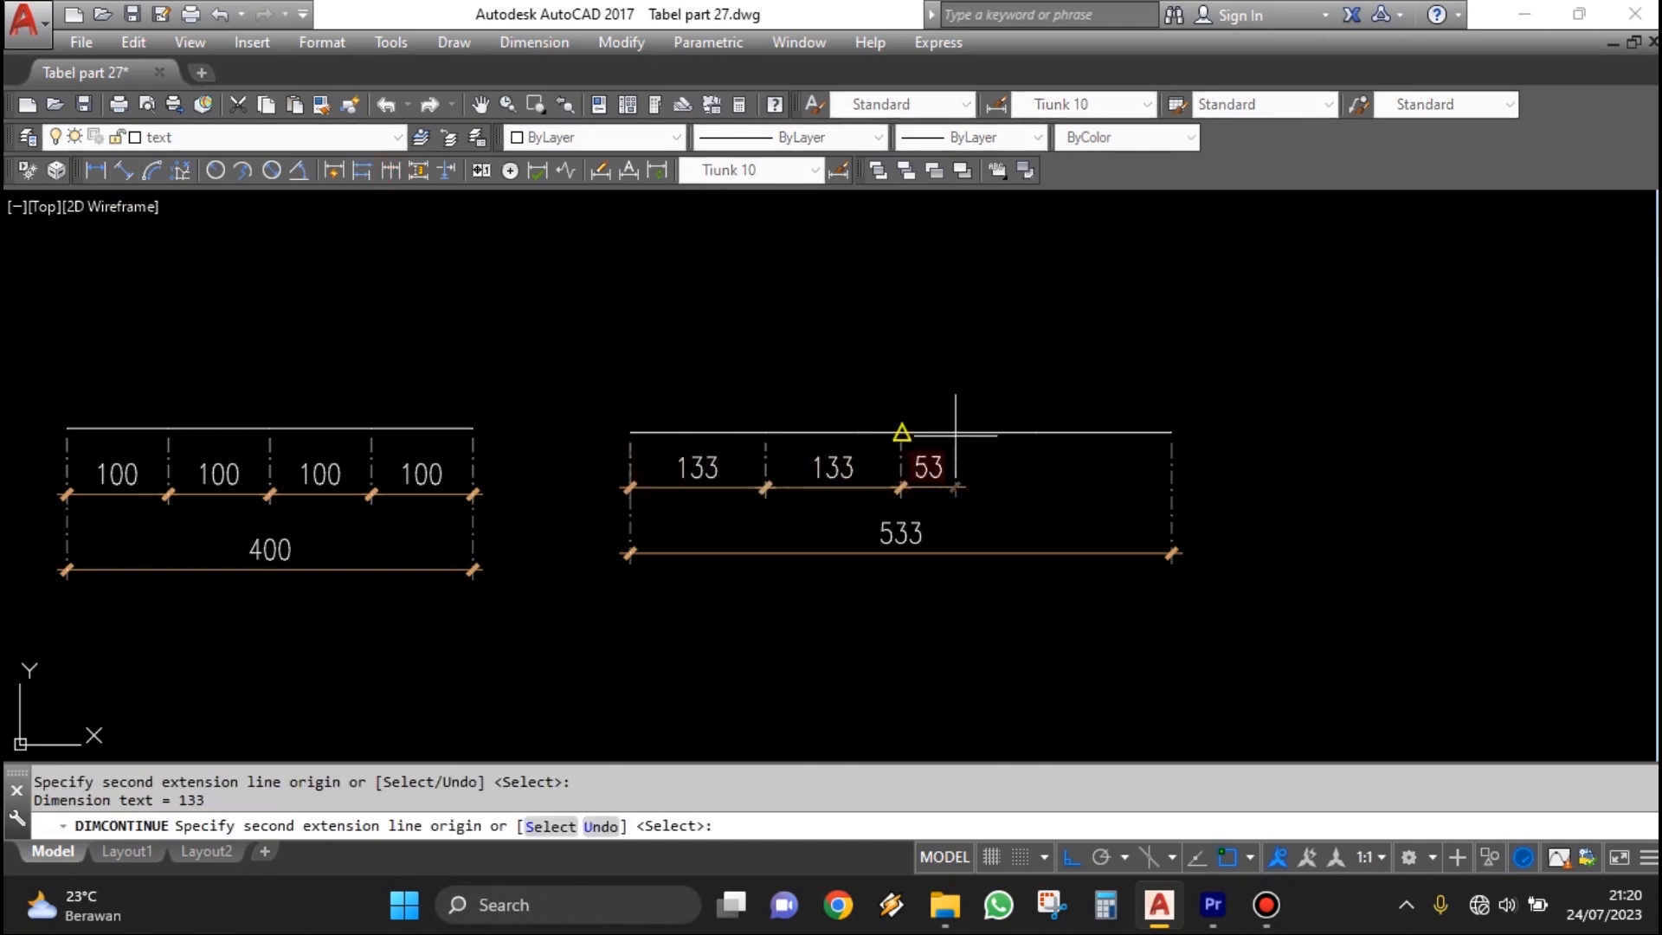
{"action": "left_click", "coordinate": [1036, 431]}
{"action": "left_click", "coordinate": [1171, 431]}
{"action": "key", "text": "Escape"}
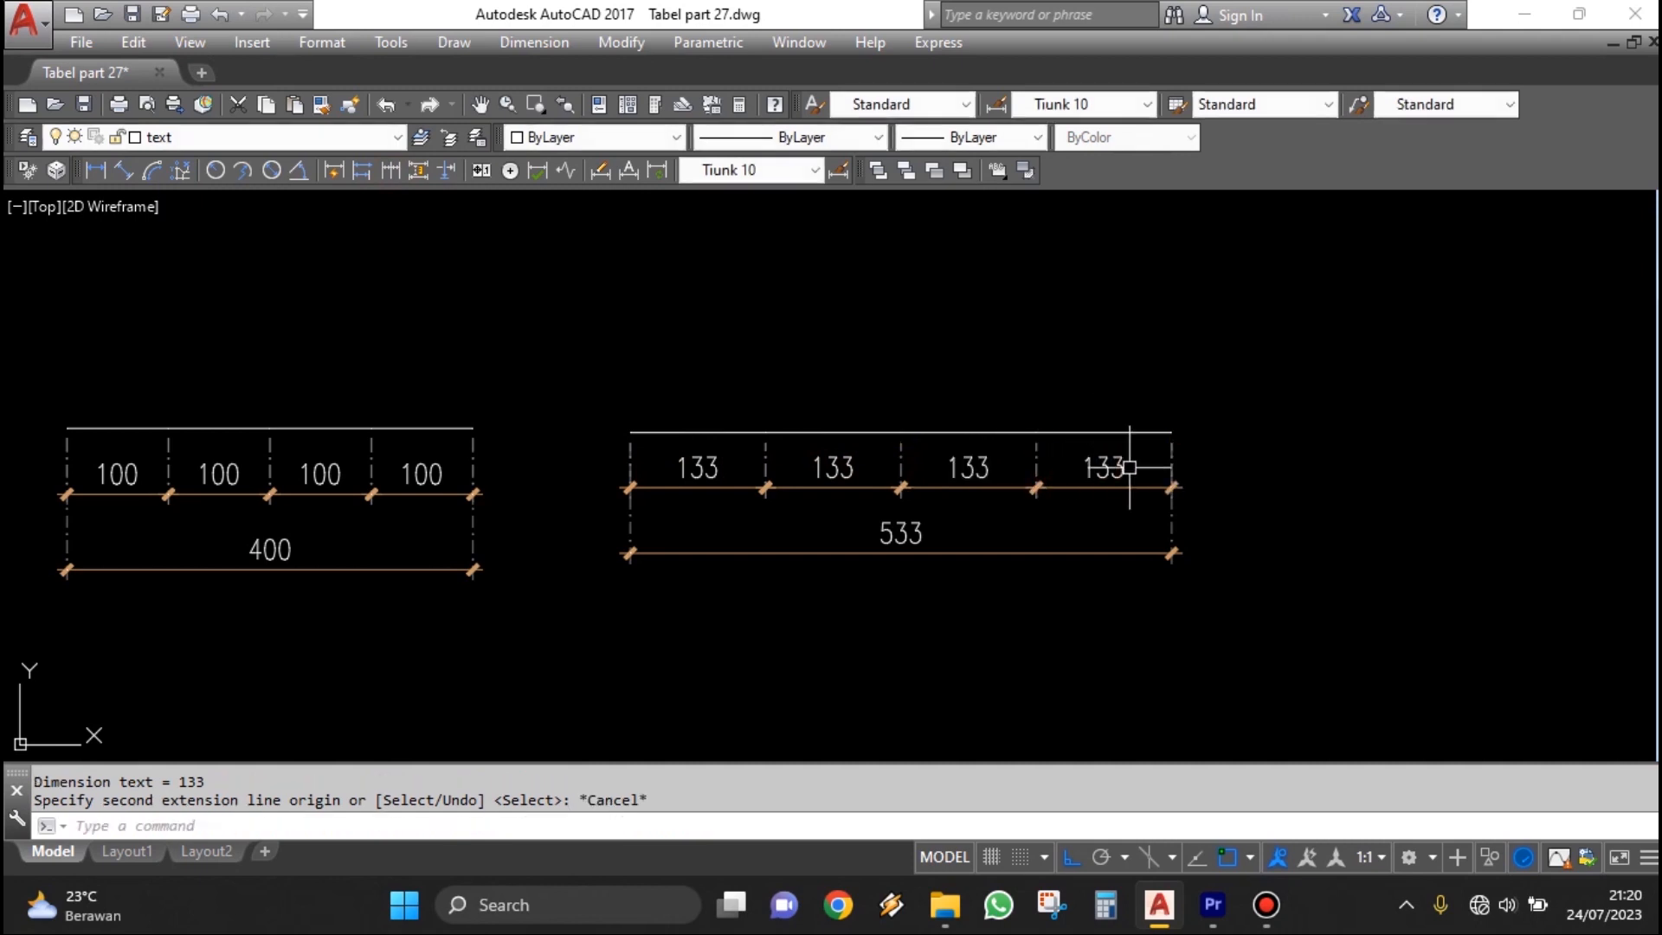
Measure the exact lengths of the second line's first and second segments with the Dist command.
{"action": "type", "text": "DI"}
{"action": "key", "text": "Return"}
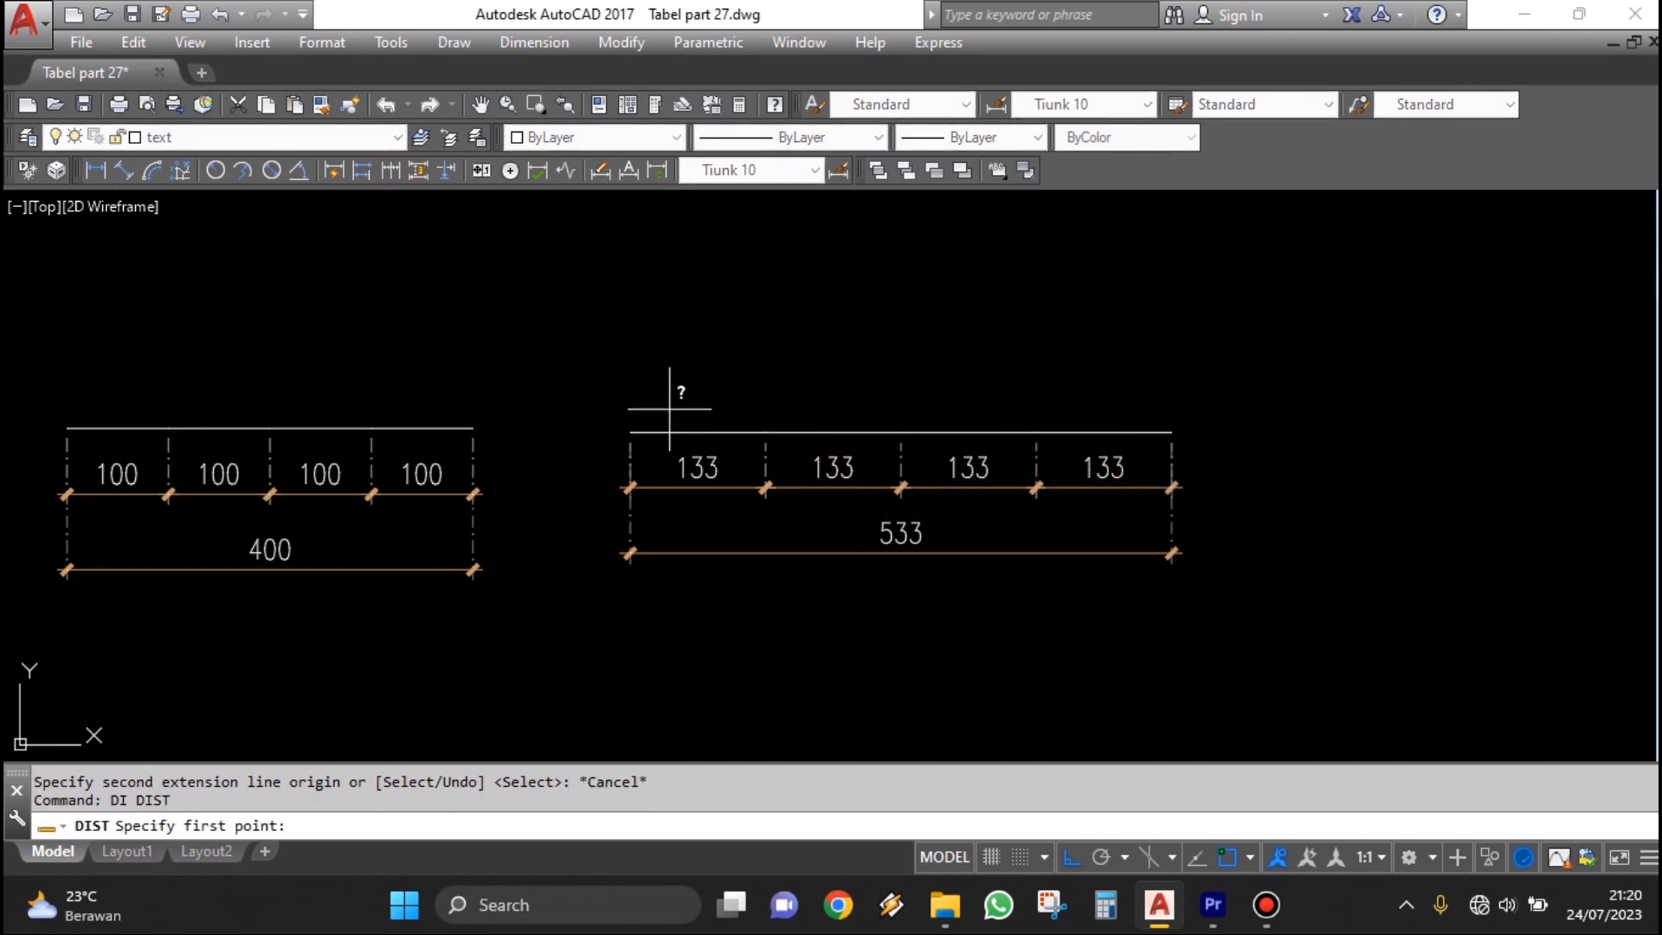
{"action": "left_click", "coordinate": [630, 431]}
{"action": "left_click", "coordinate": [765, 431]}
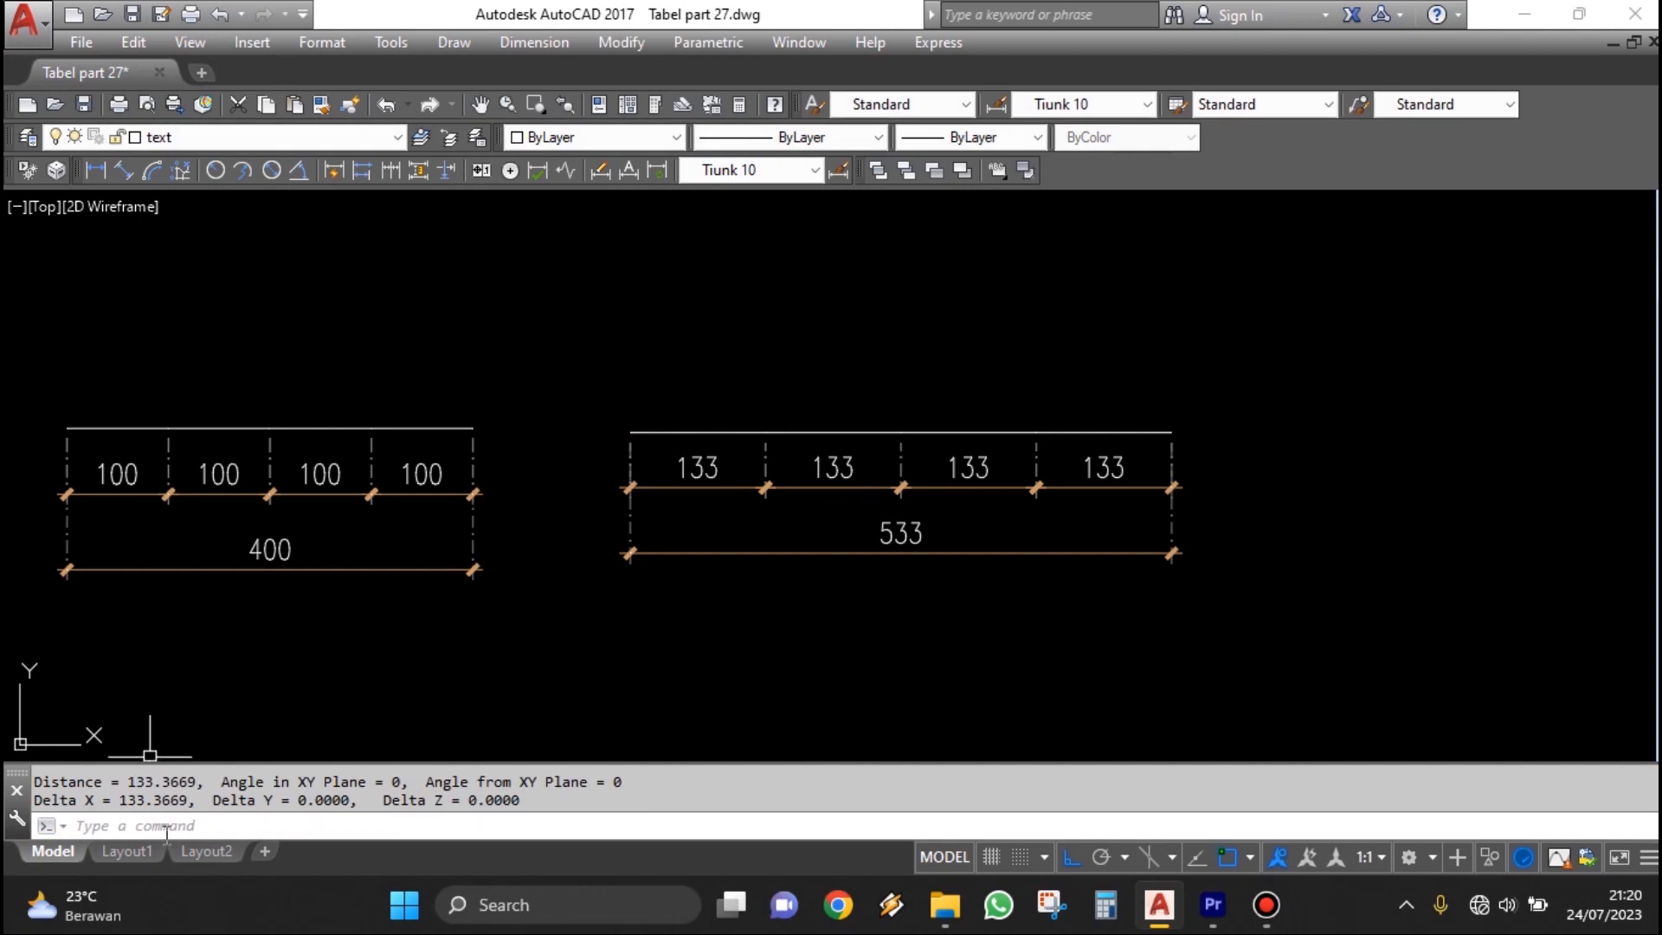
{"action": "key", "text": "Return"}
{"action": "left_click", "coordinate": [802, 431]}
{"action": "left_click", "coordinate": [901, 431]}
{"action": "key", "text": "Escape"}
{"action": "middle_click_drag", "start_coordinate": [1014, 387], "coordinate": [1038, 415]}
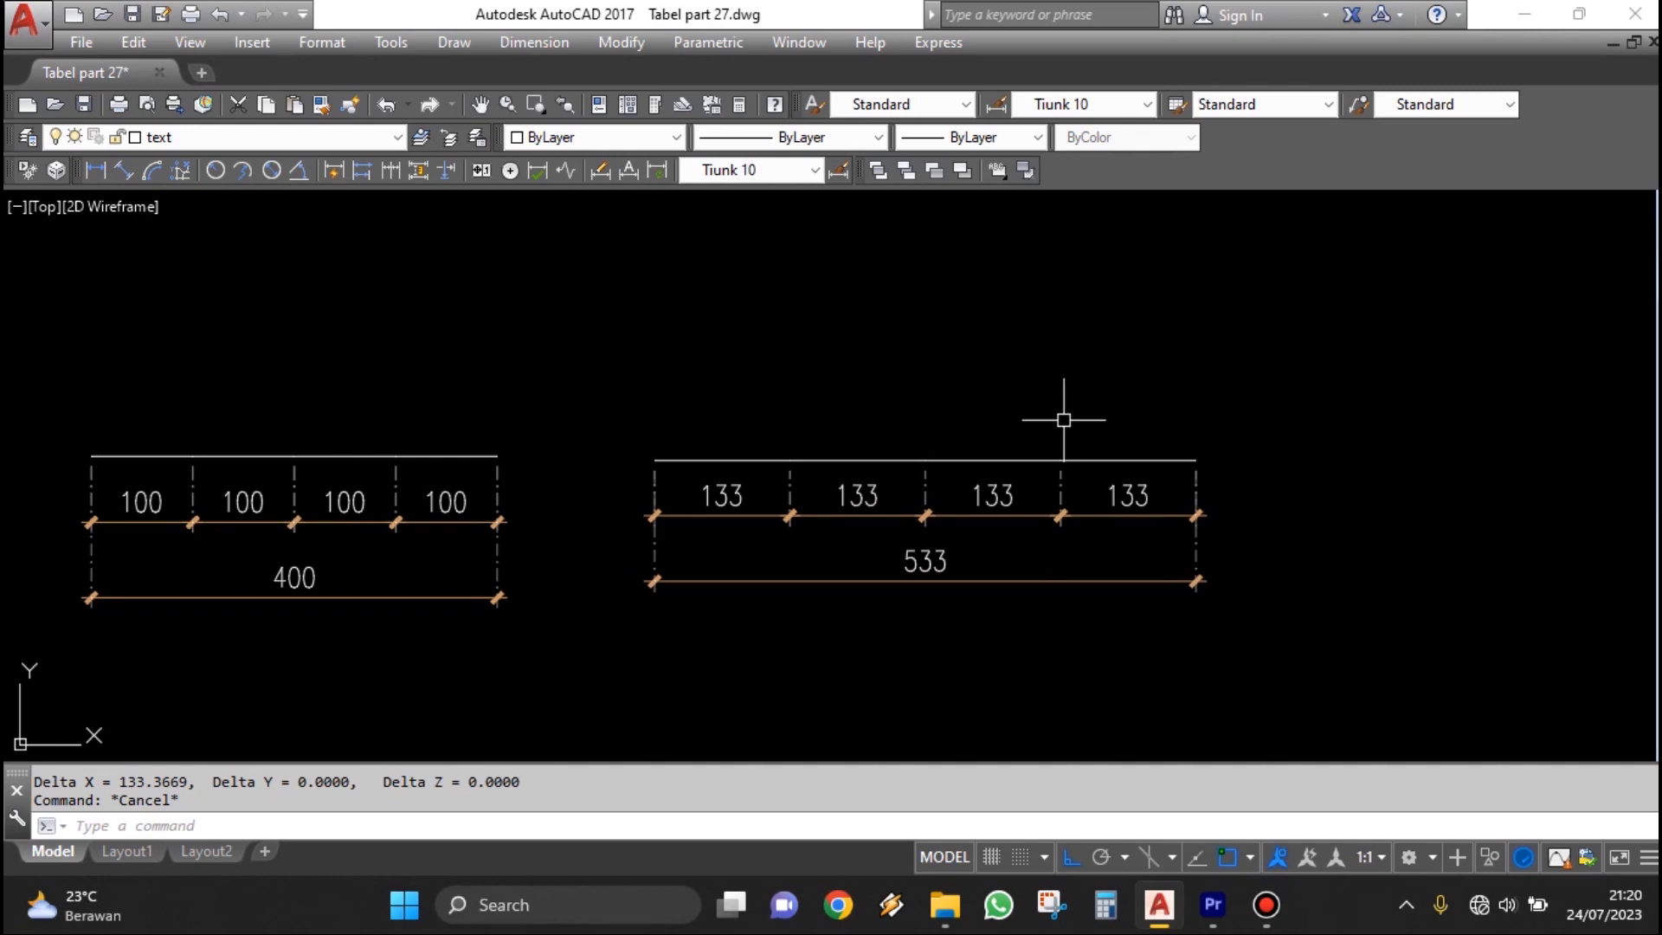
Select the division points above the 133 dimensions to check their positions, and clear the selection.
{"action": "left_click", "coordinate": [718, 419]}
{"action": "left_click", "coordinate": [1162, 467]}
{"action": "key", "text": "Escape"}
{"action": "left_click", "coordinate": [721, 419]}
{"action": "key", "text": "Escape"}
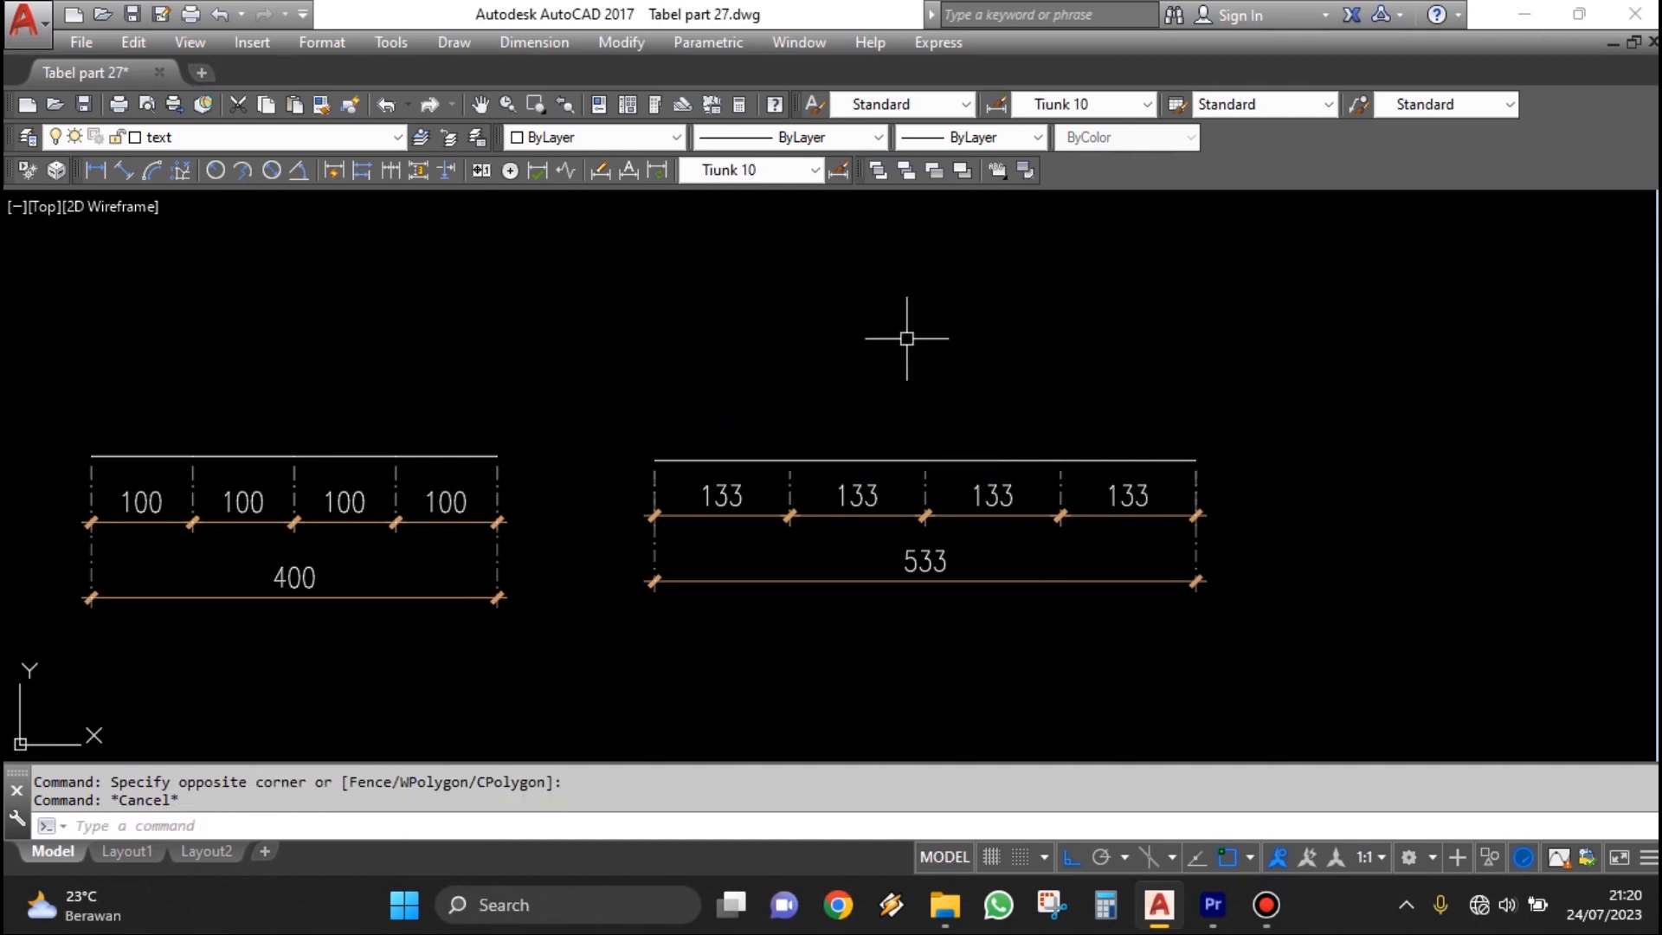
{"action": "mouse_move", "coordinate": [779, 289]}
{"action": "middle_mouse_down"}
{"action": "mouse_move", "coordinate": [901, 452]}
{"action": "mouse_move", "coordinate": [983, 412]}
{"action": "middle_mouse_up"}
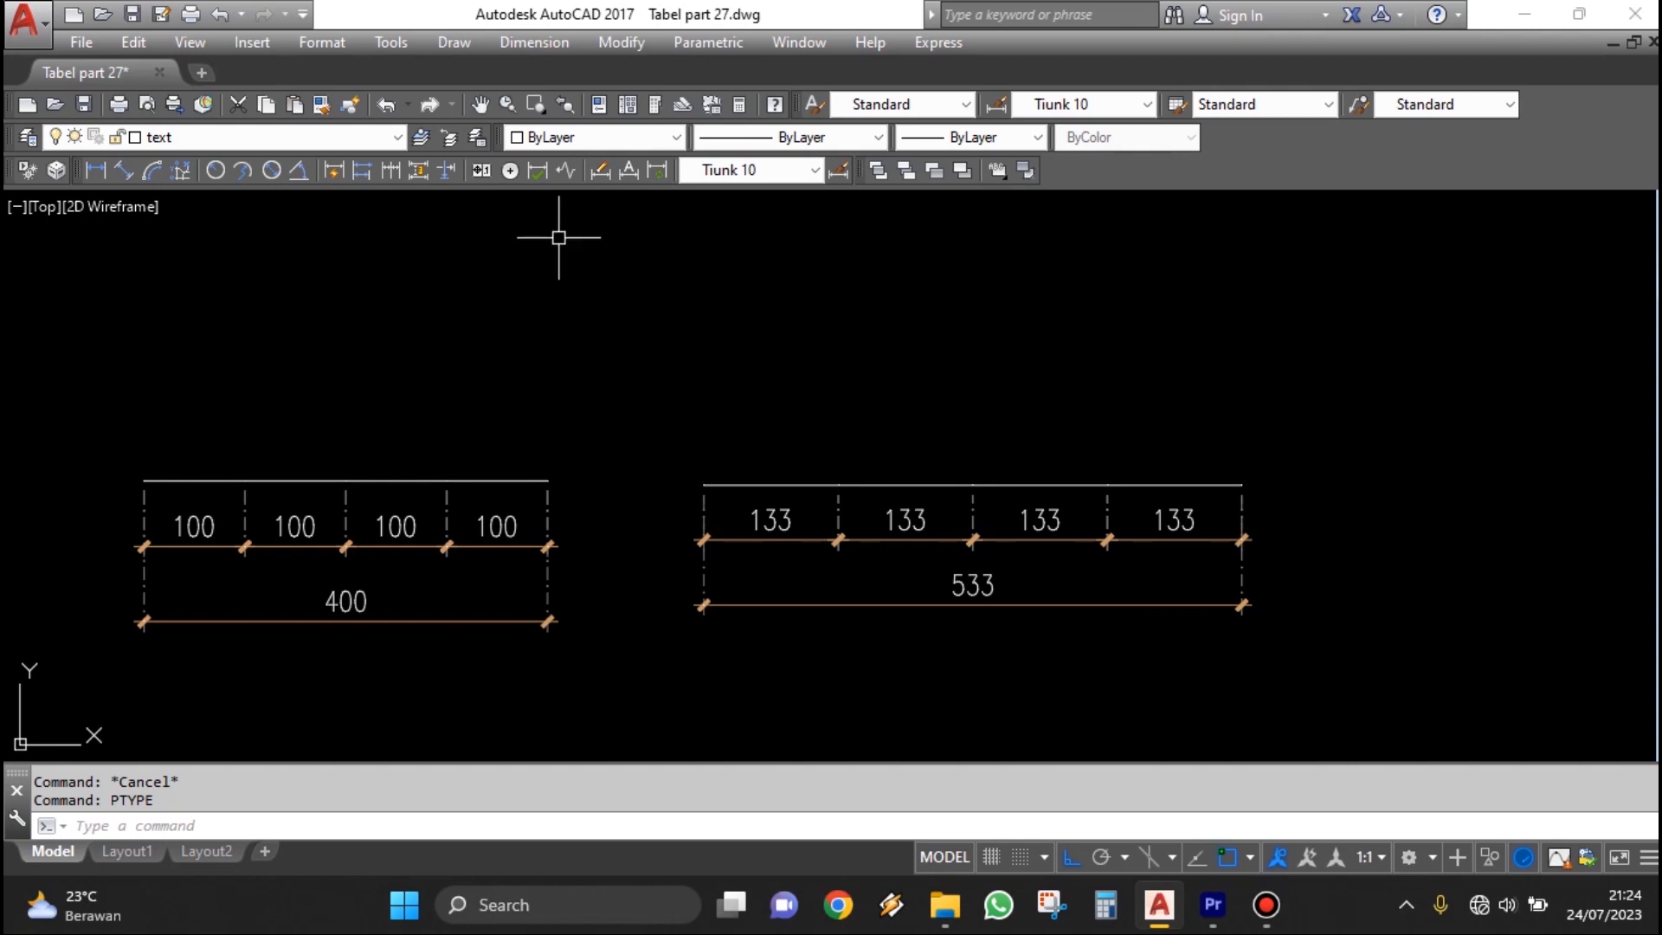
{"action": "left_click", "coordinate": [338, 43]}
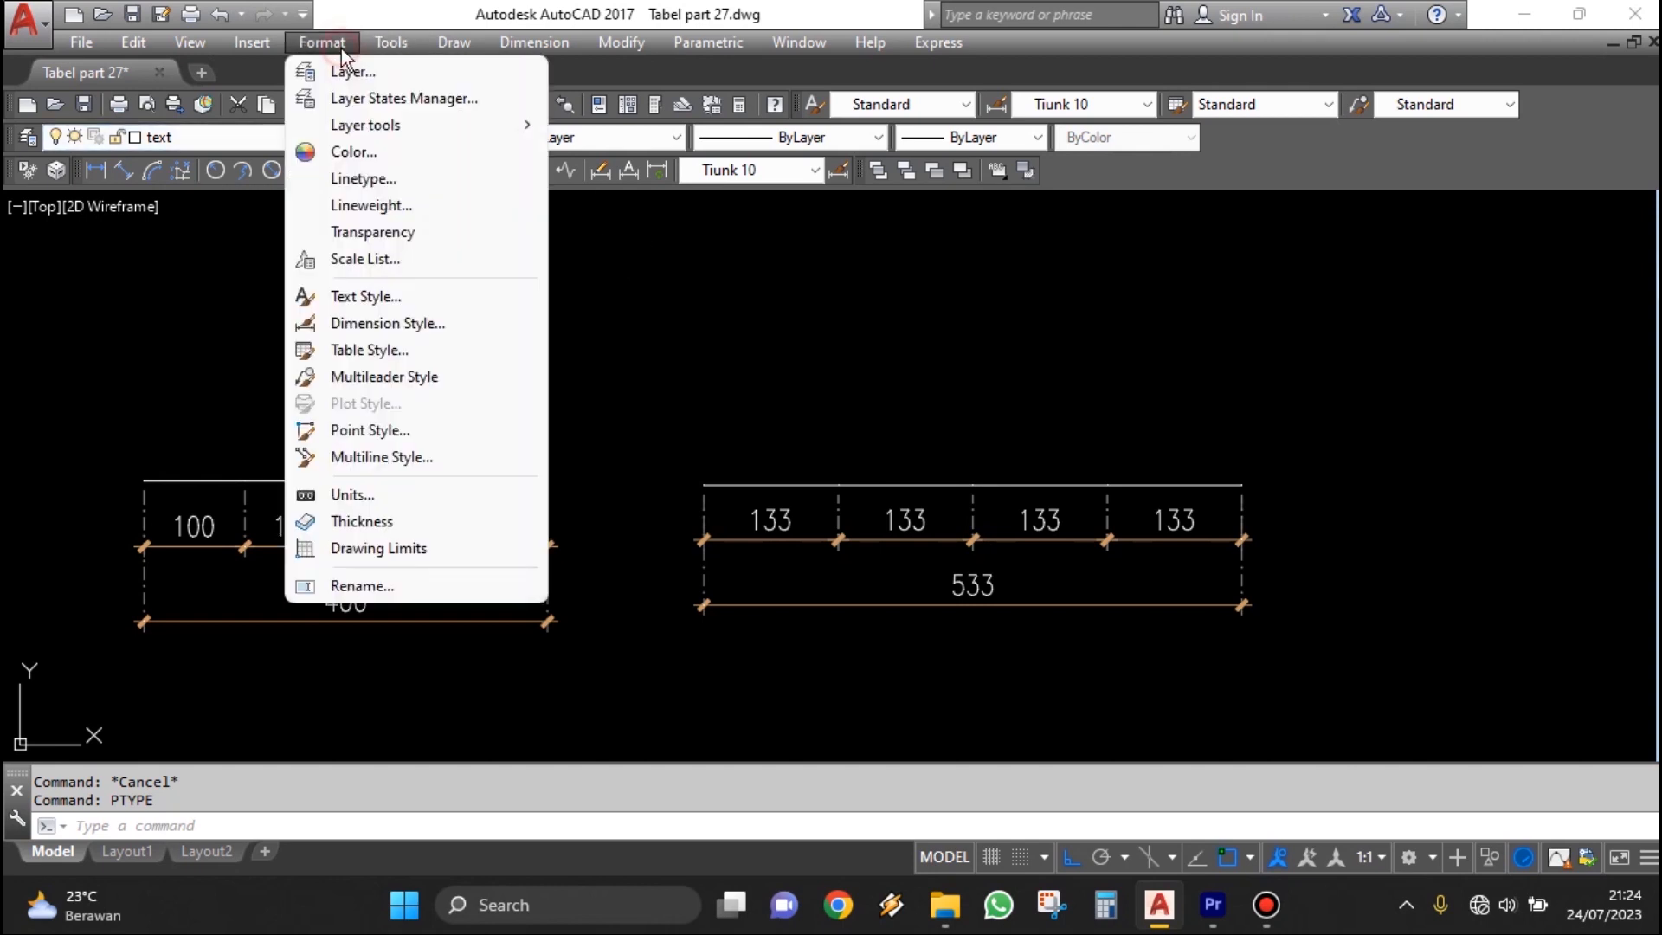
{"action": "left_click", "coordinate": [349, 433]}
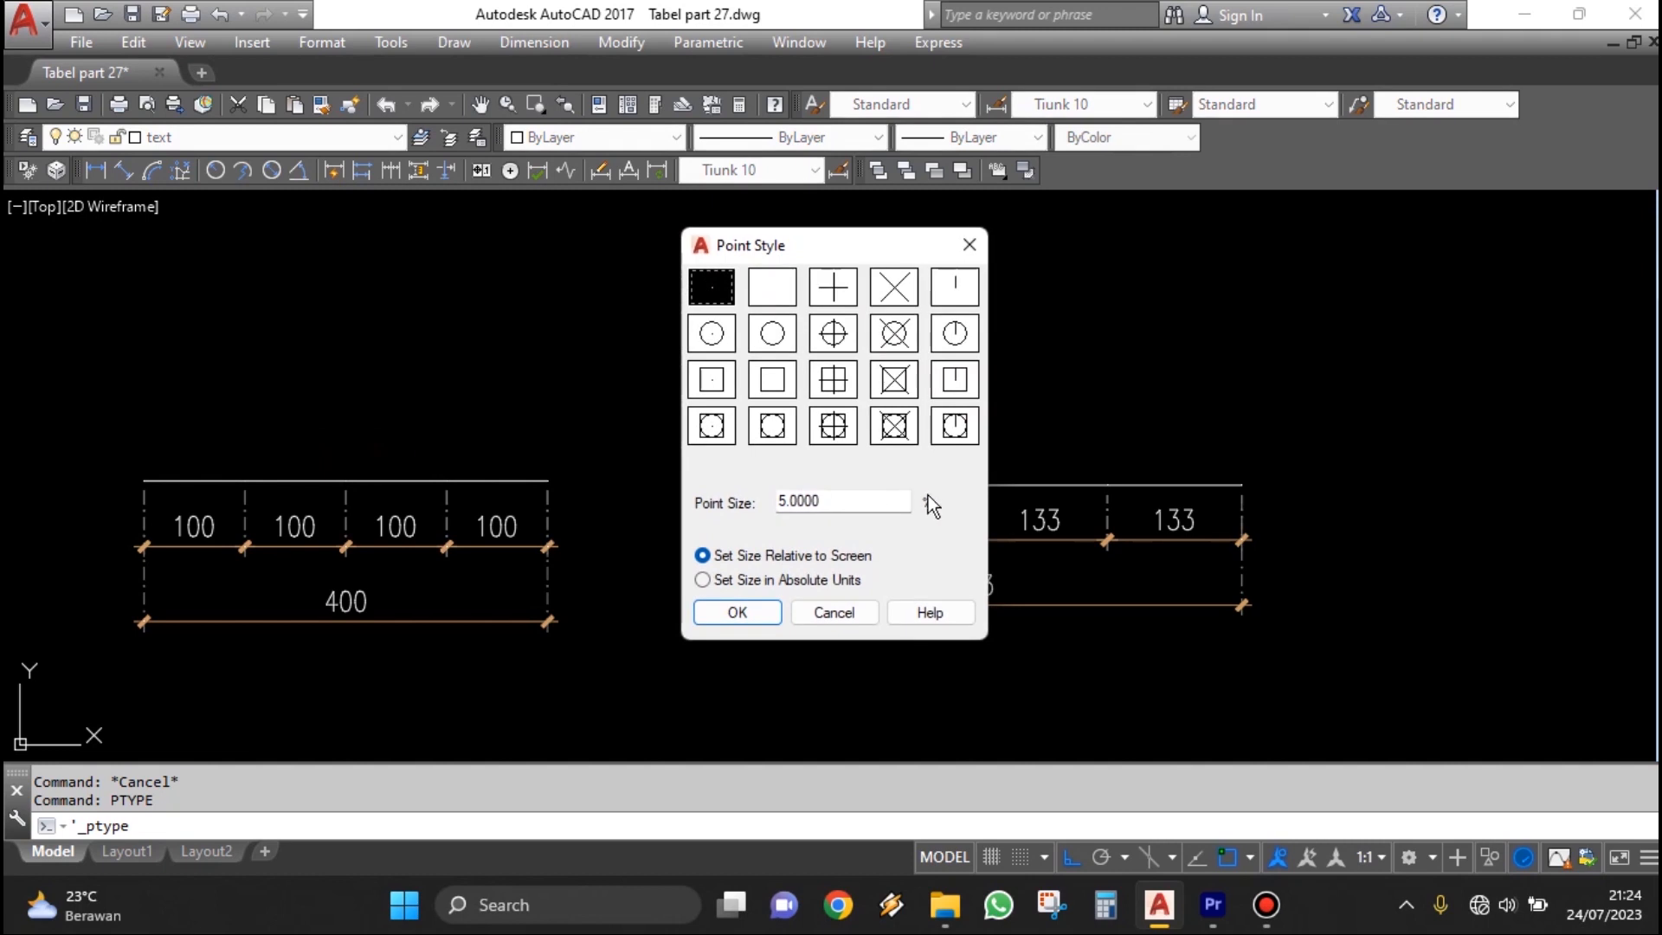
{"action": "left_click", "coordinate": [834, 338]}
{"action": "left_click", "coordinate": [833, 286]}
{"action": "left_click", "coordinate": [894, 287]}
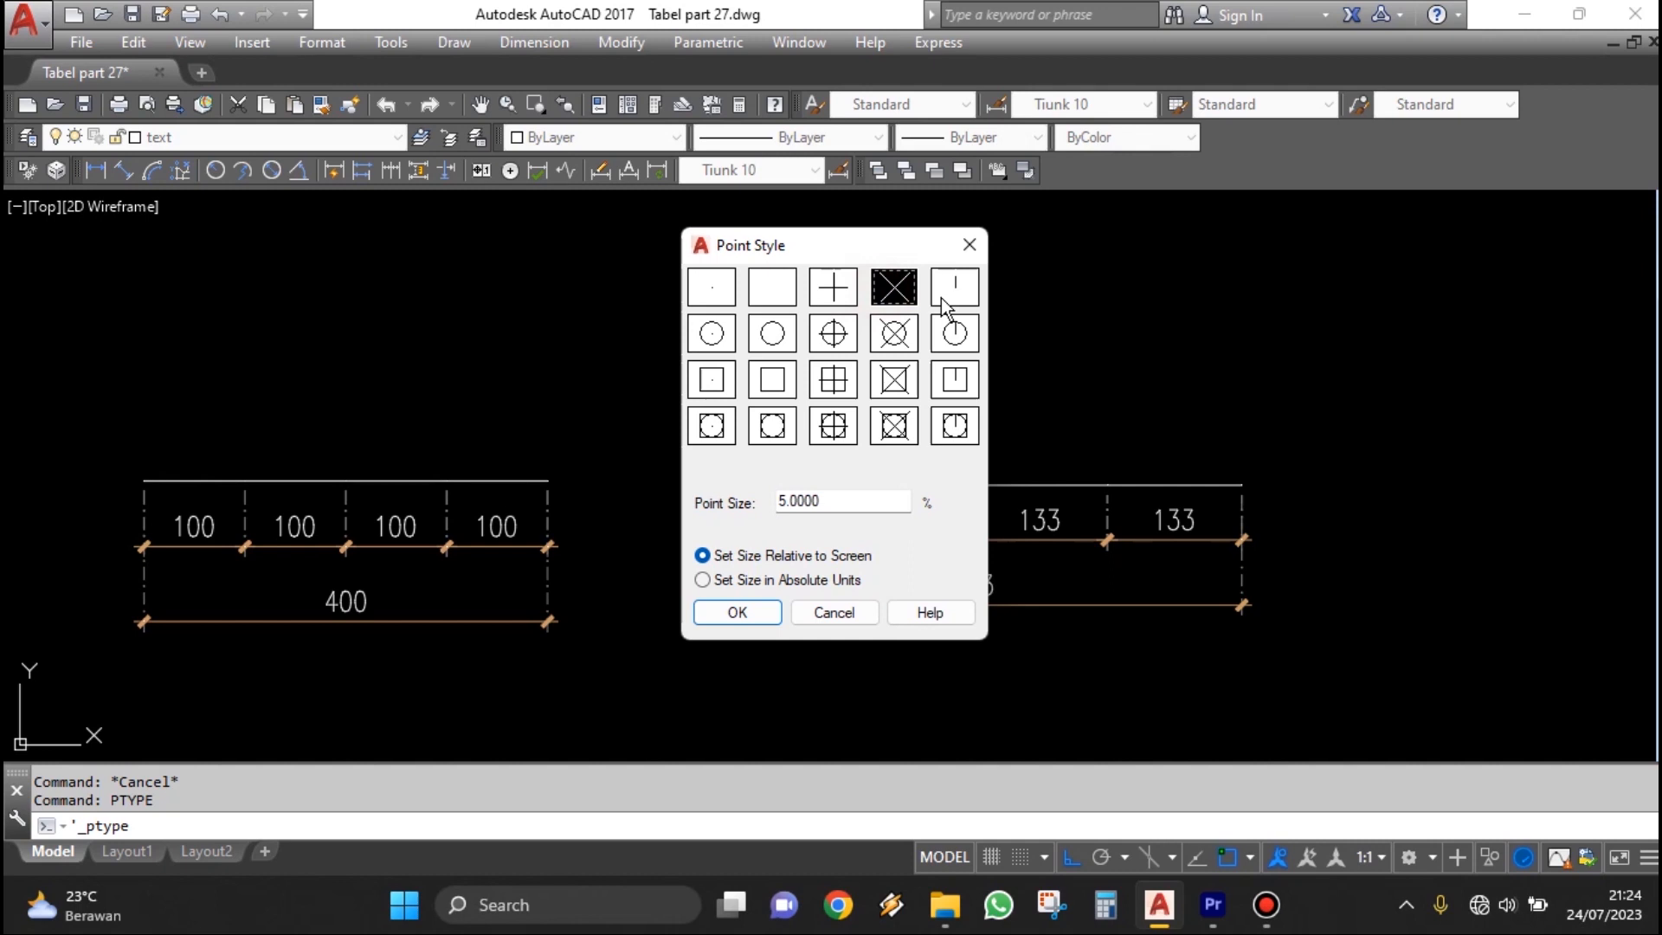
{"action": "left_click", "coordinate": [955, 286]}
{"action": "left_click", "coordinate": [970, 244]}
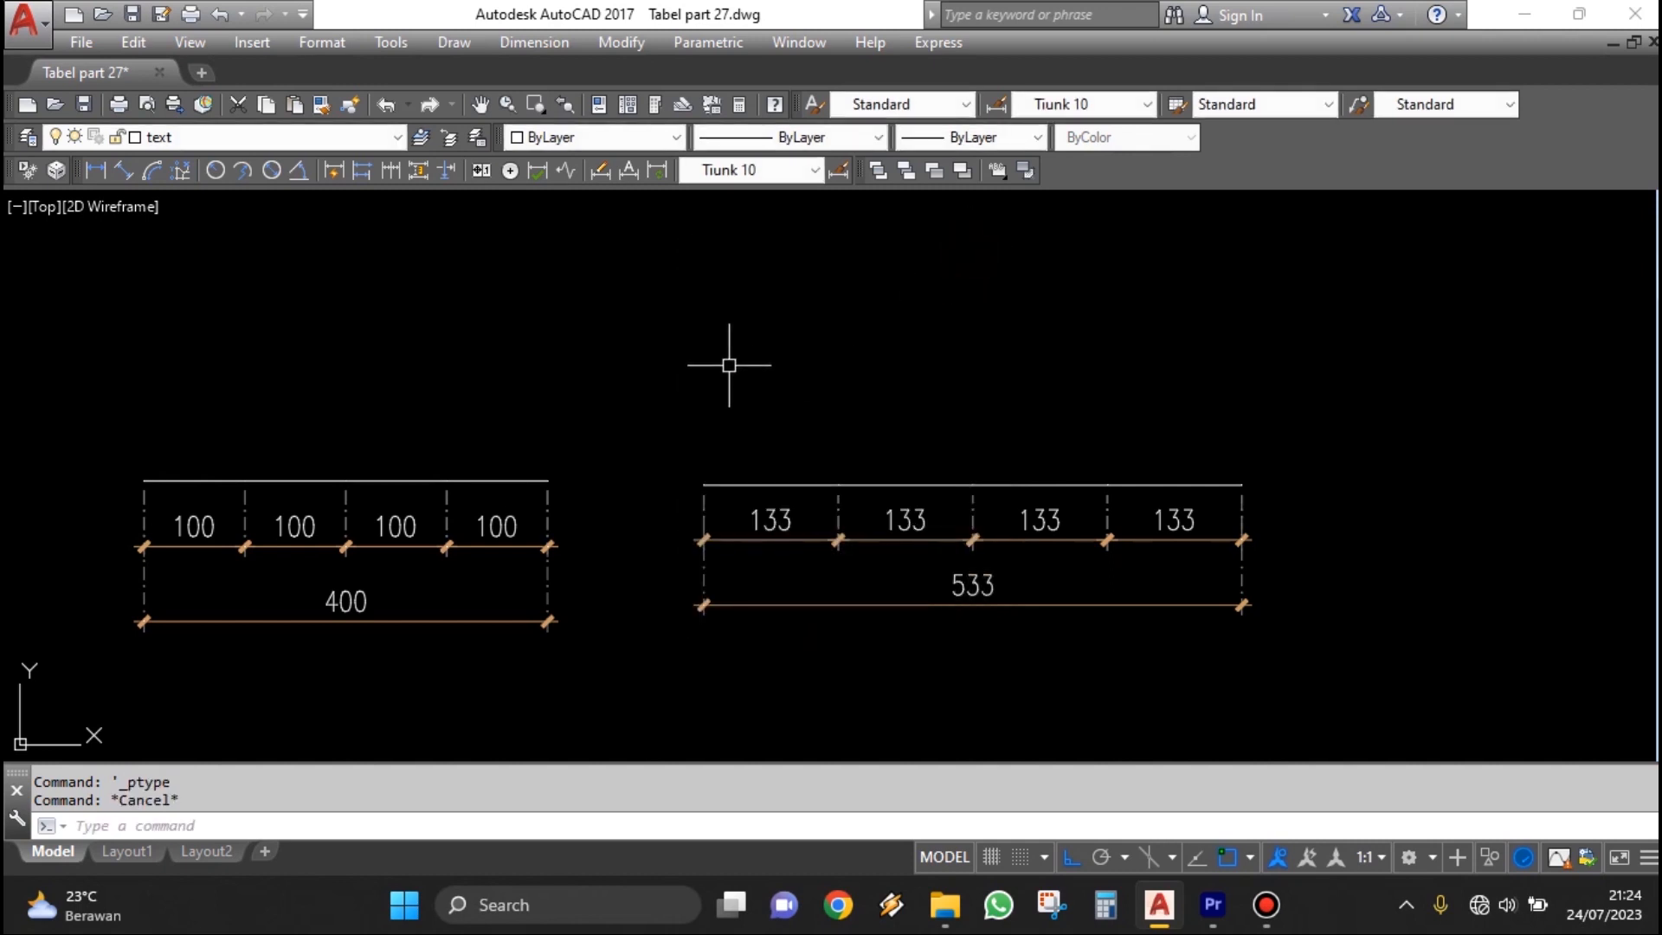
Set the point style to the plain X marker with the PTYPE command and apply it to the drawing.
{"action": "type", "text": "ptype"}
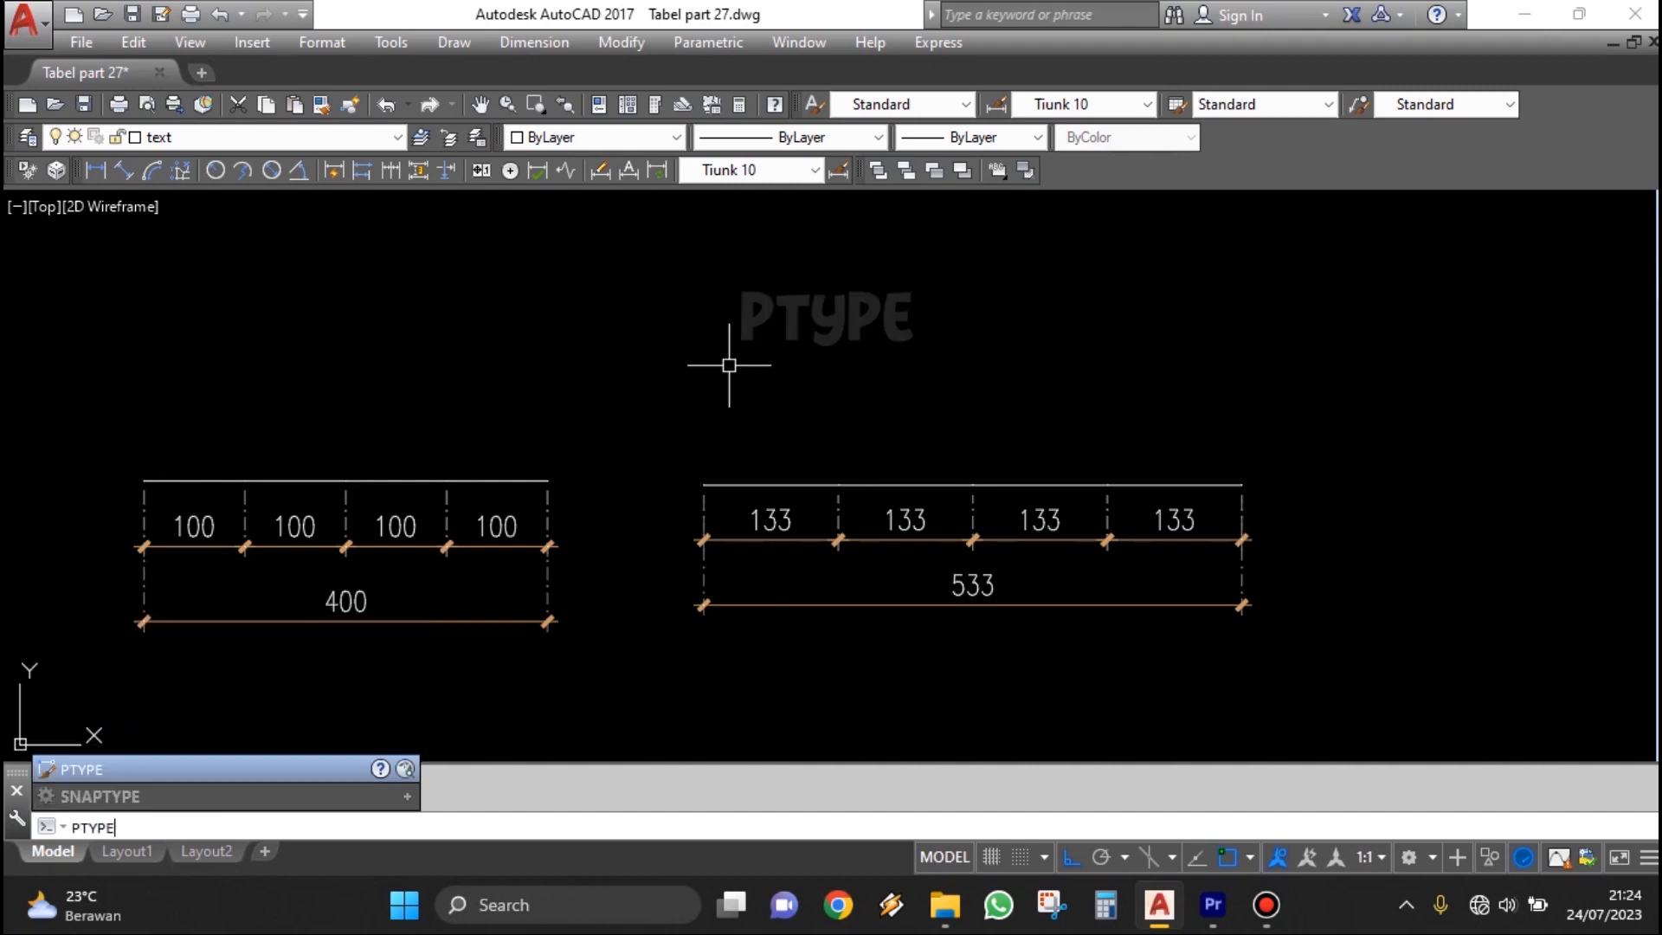
{"action": "key", "text": "Return"}
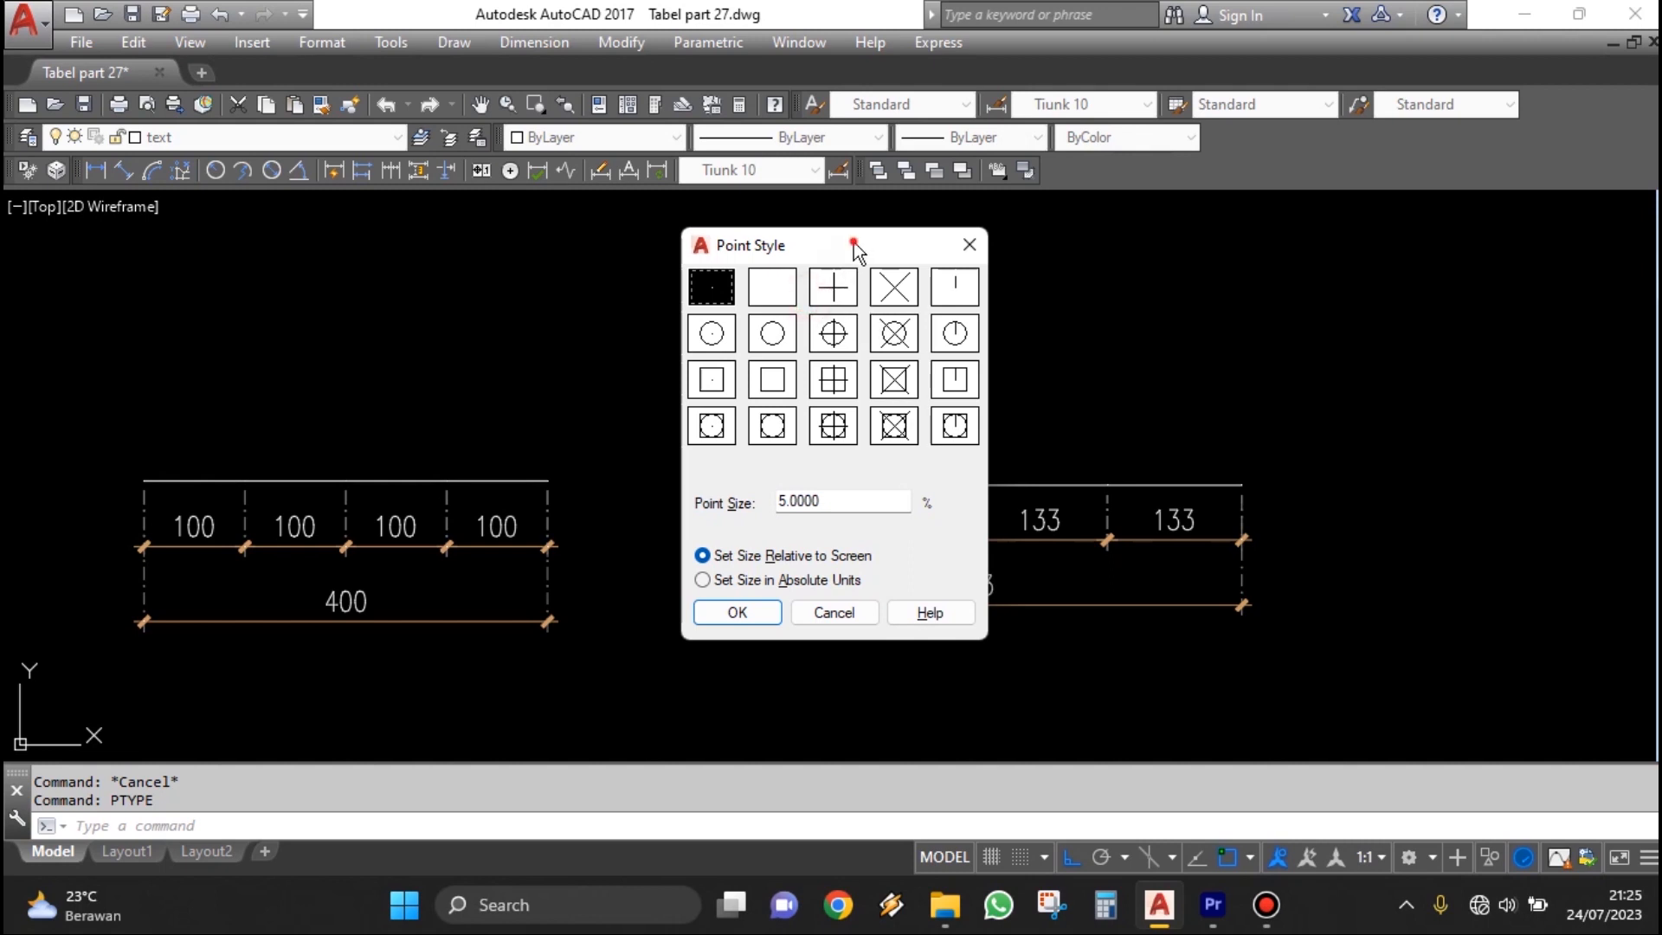
{"action": "left_click_drag", "start_coordinate": [864, 245], "coordinate": [929, 242]}
{"action": "left_click", "coordinate": [778, 329]}
{"action": "left_click", "coordinate": [795, 283]}
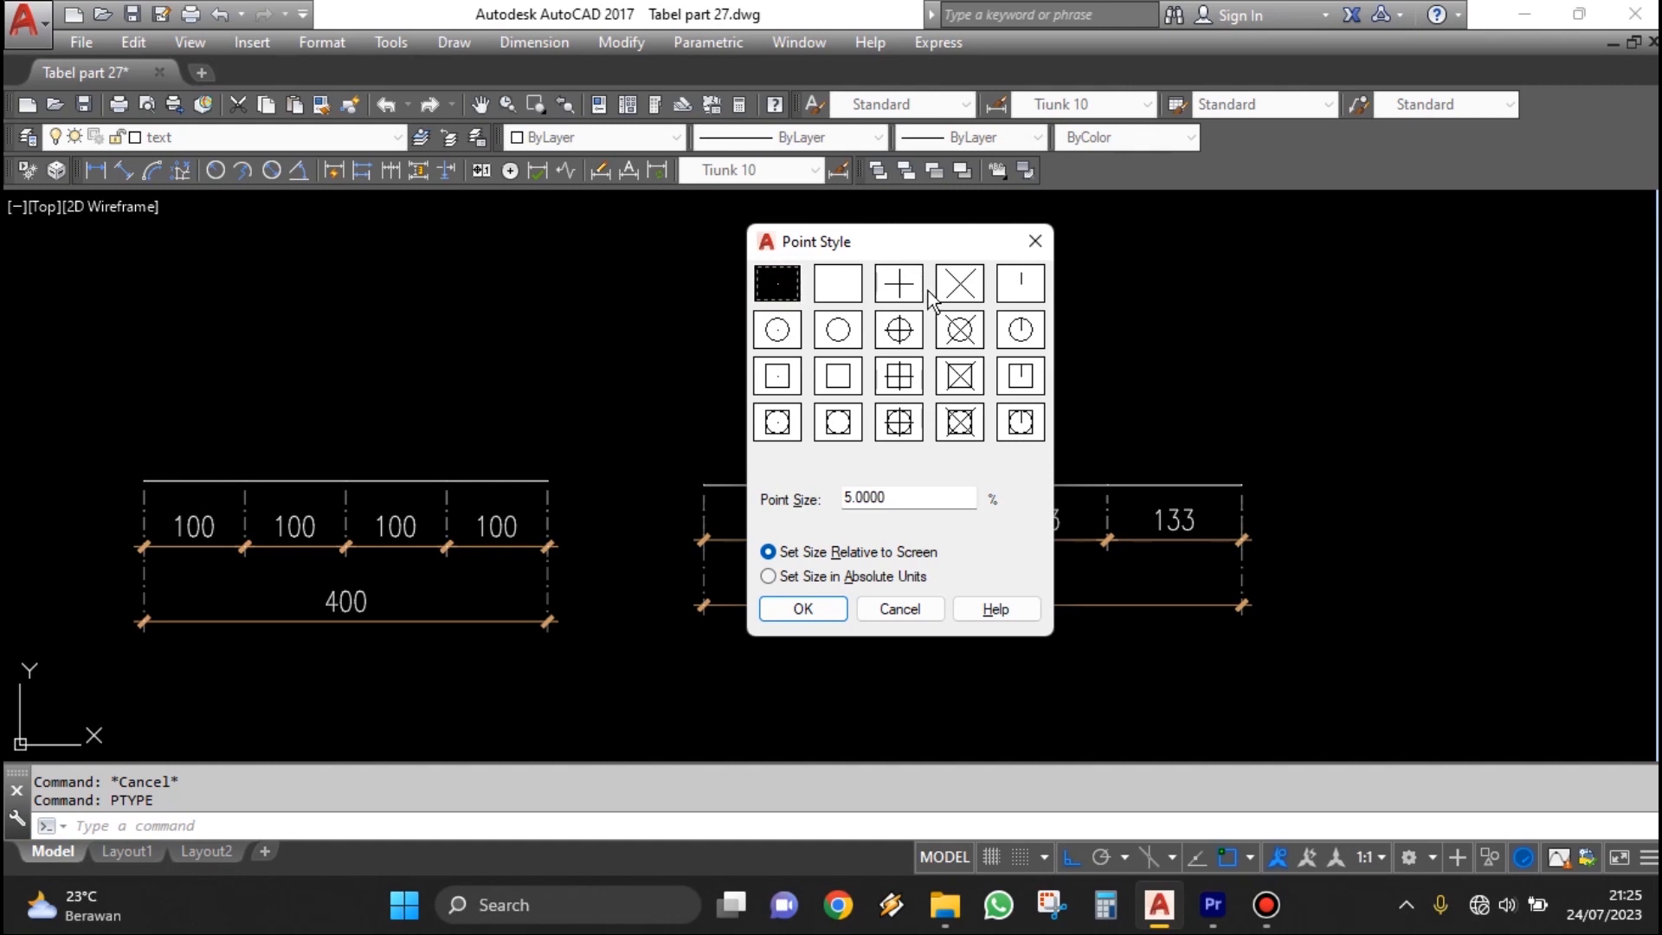
{"action": "left_click", "coordinate": [959, 286]}
{"action": "left_click", "coordinate": [959, 327]}
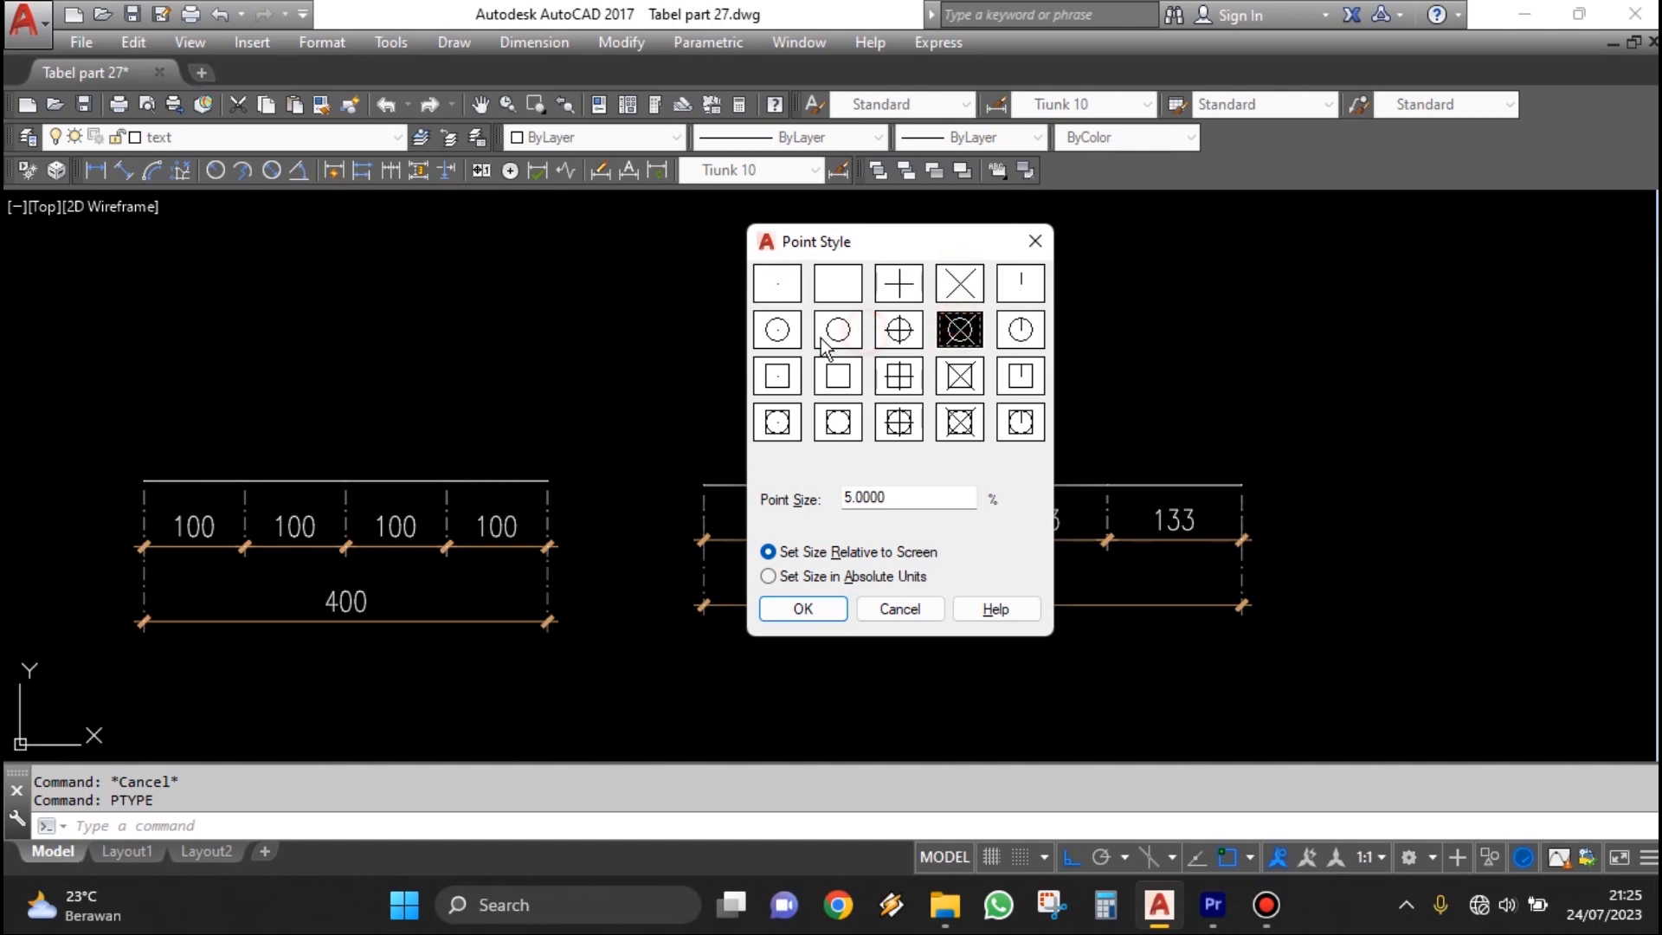
{"action": "left_click", "coordinate": [838, 329]}
{"action": "left_click", "coordinate": [777, 329]}
{"action": "left_click", "coordinate": [777, 374]}
{"action": "left_click", "coordinate": [838, 374]}
{"action": "left_click", "coordinate": [898, 375]}
{"action": "left_click", "coordinate": [959, 376]}
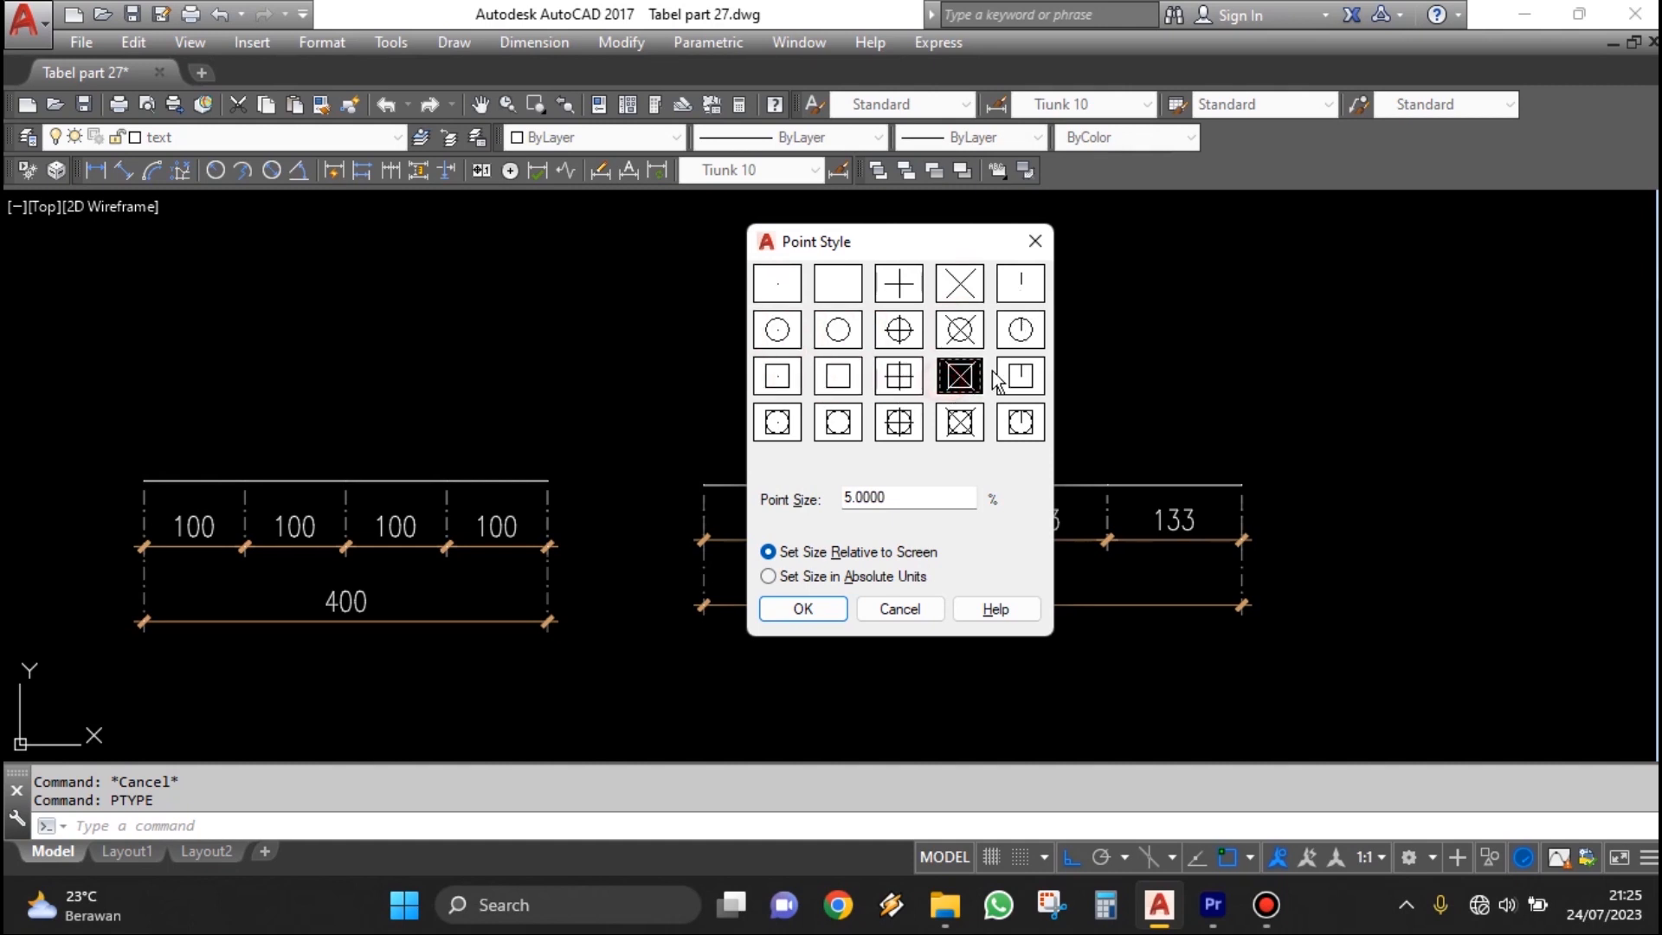
{"action": "left_click", "coordinate": [962, 292]}
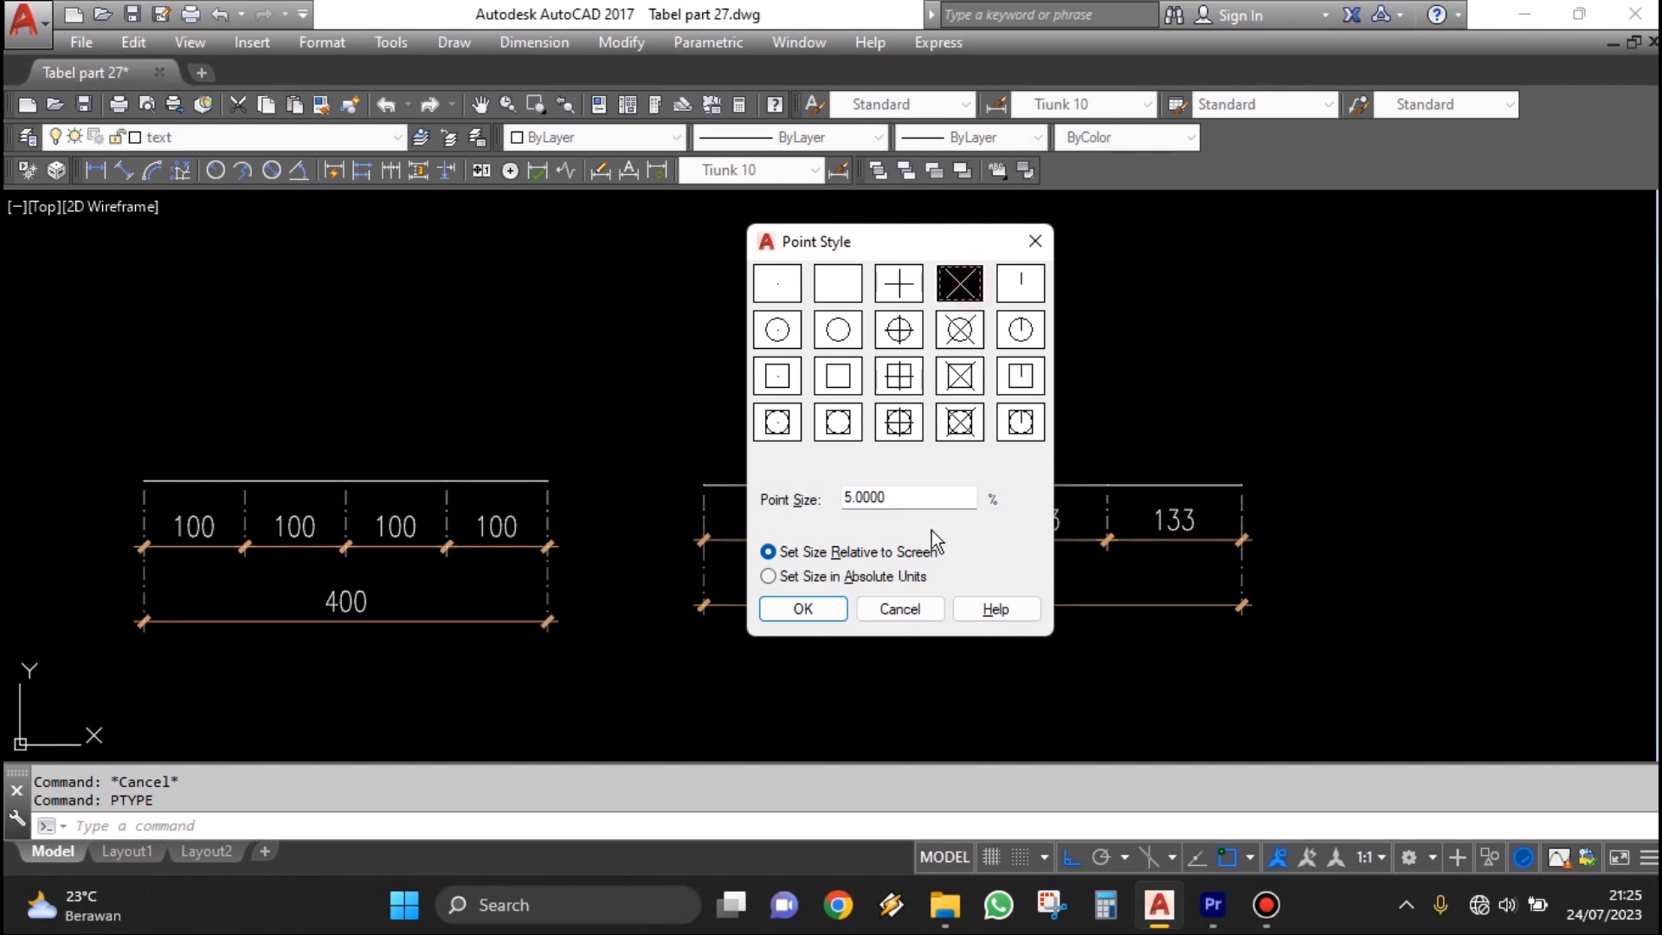
{"action": "left_click", "coordinate": [803, 609]}
Examine the X markers on the second line and review the relative and absolute point size options in the point style settings.
{"action": "scroll", "coordinate": [1099, 484], "scroll_direction": "up", "scroll_amount": 3}
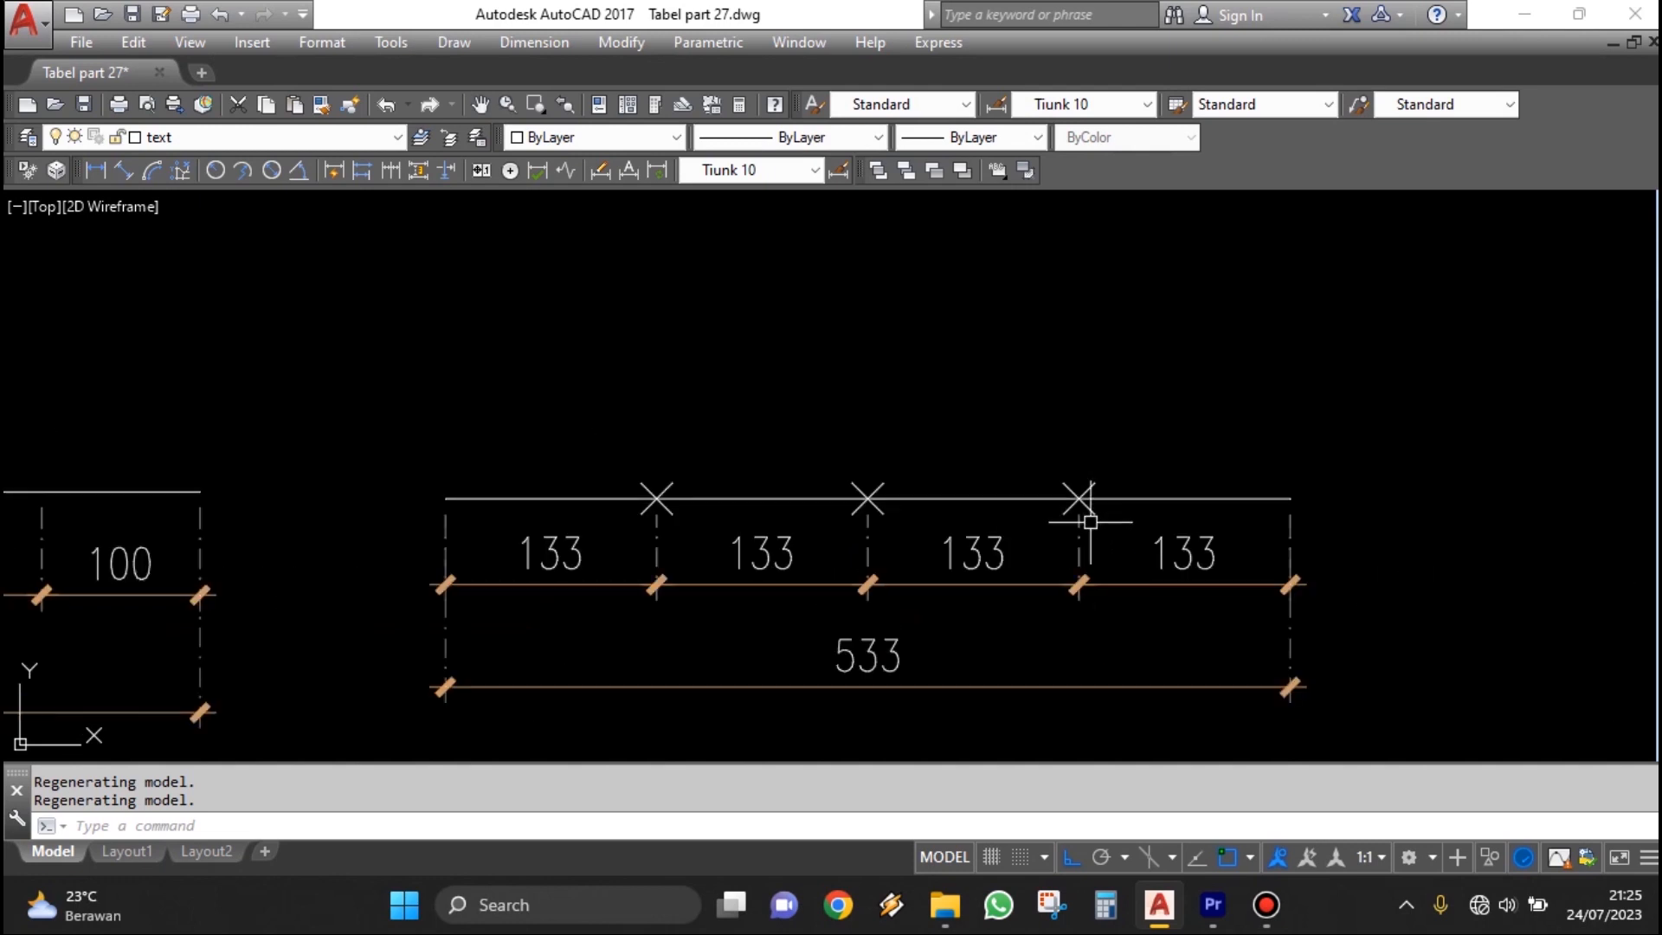
{"action": "scroll", "coordinate": [1065, 537], "scroll_direction": "down", "scroll_amount": 2}
{"action": "scroll", "coordinate": [1064, 476], "scroll_direction": "up", "scroll_amount": 2}
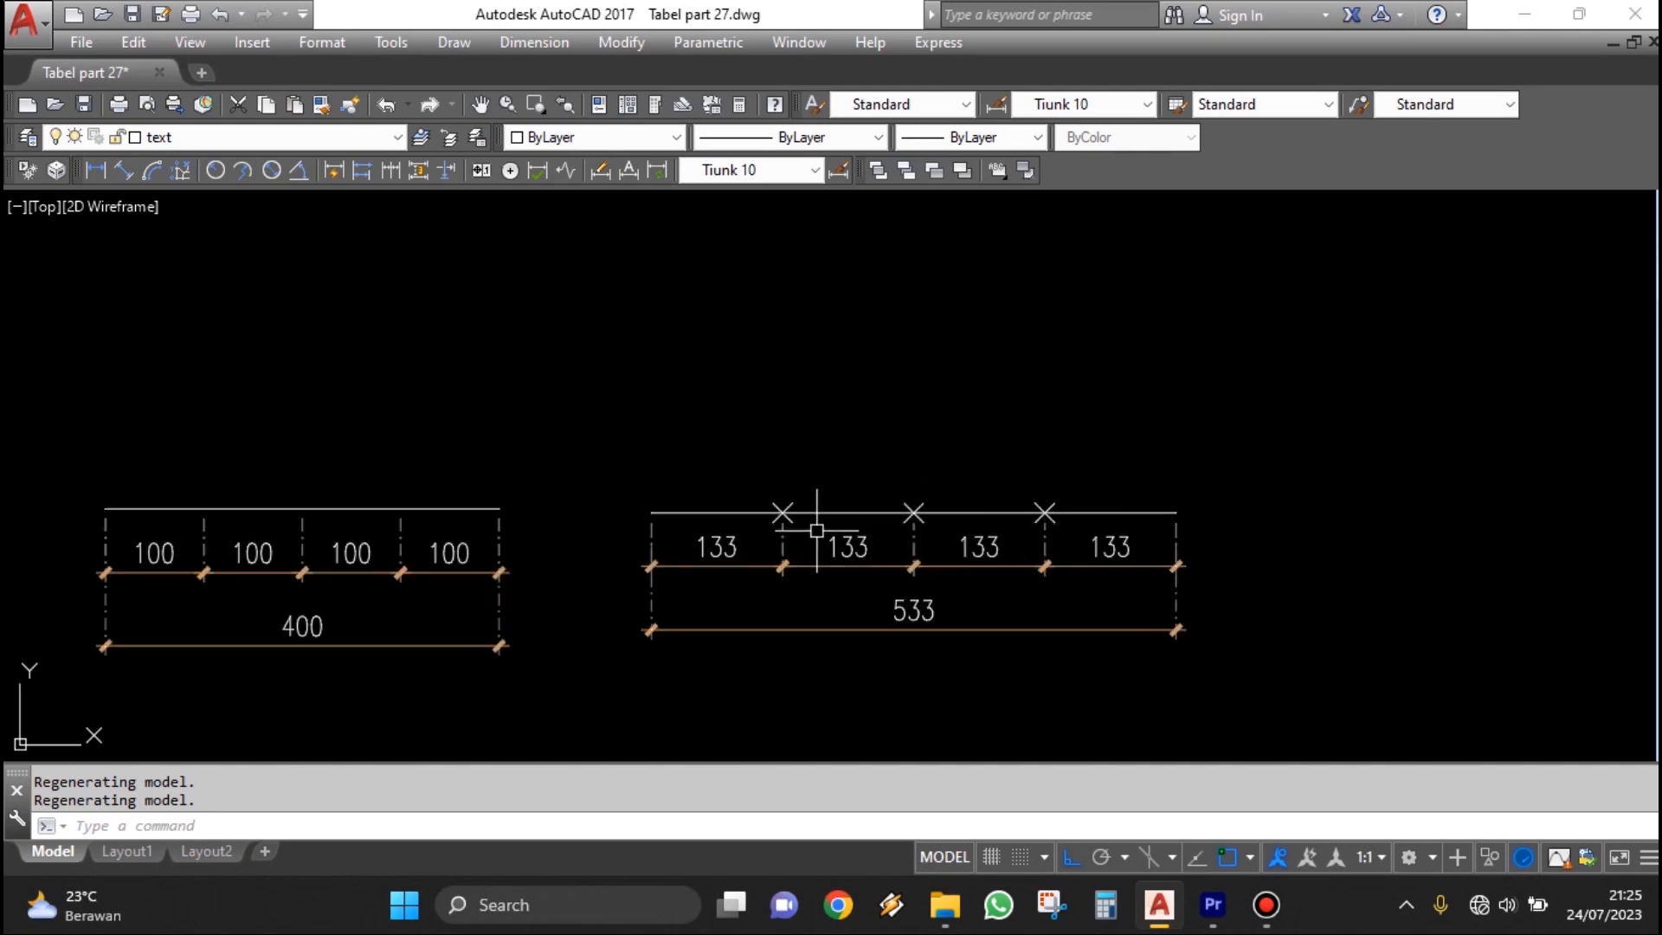
{"action": "middle_click_drag", "start_coordinate": [1083, 493], "coordinate": [1068, 531]}
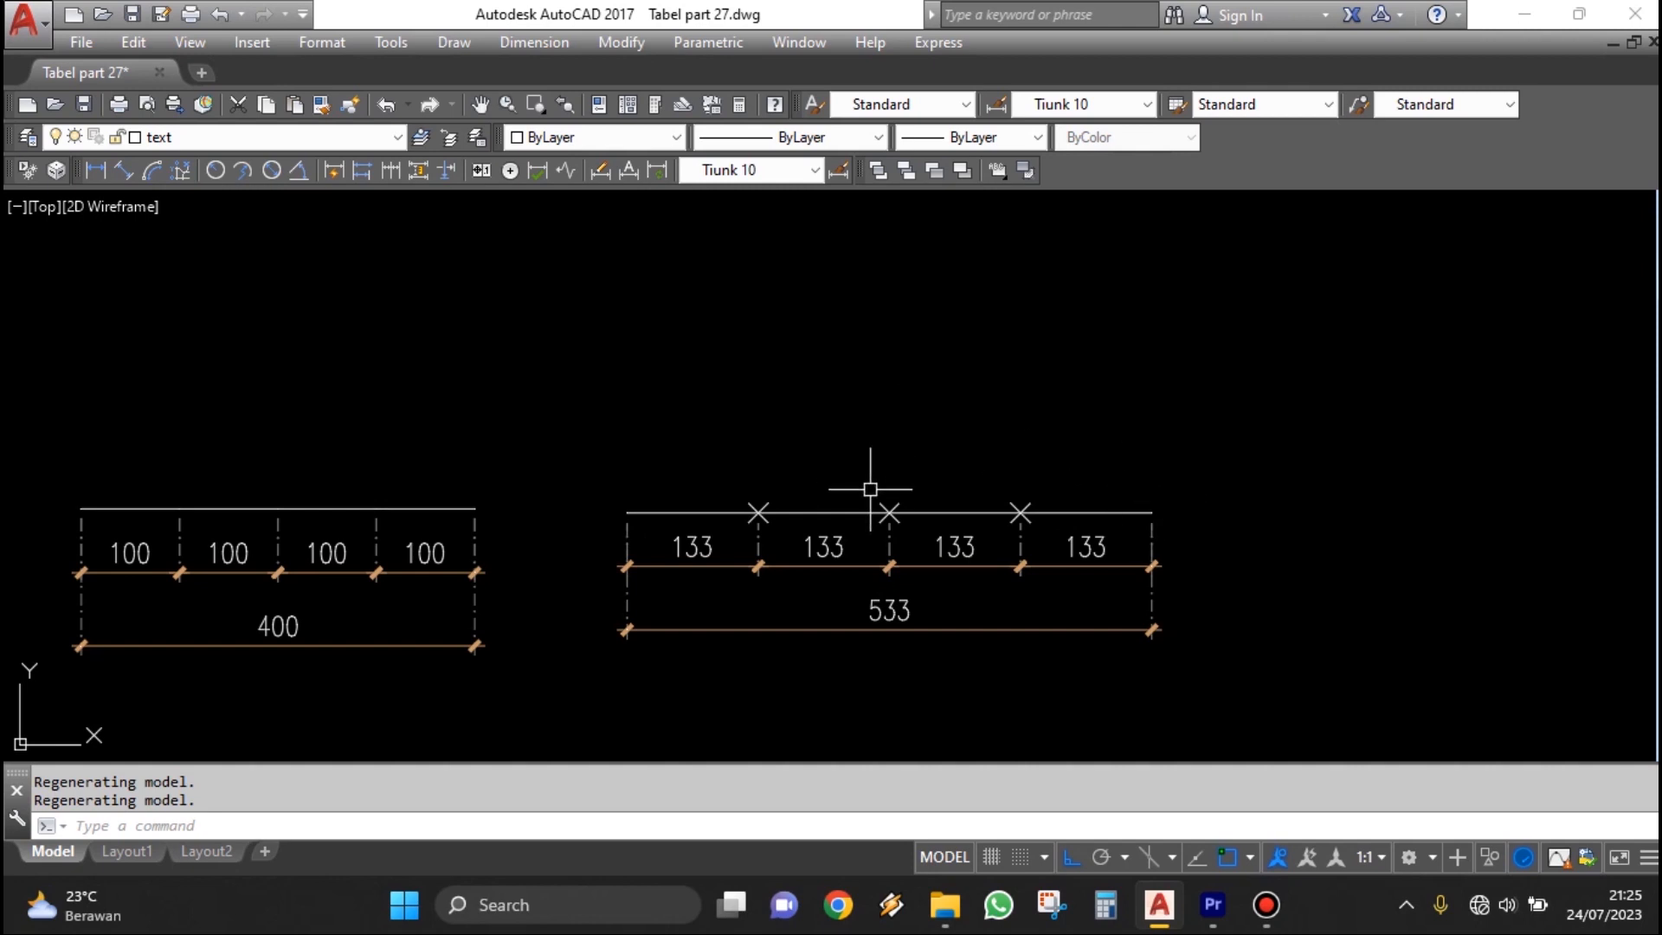
{"action": "middle_click_drag", "start_coordinate": [870, 489], "coordinate": [783, 479]}
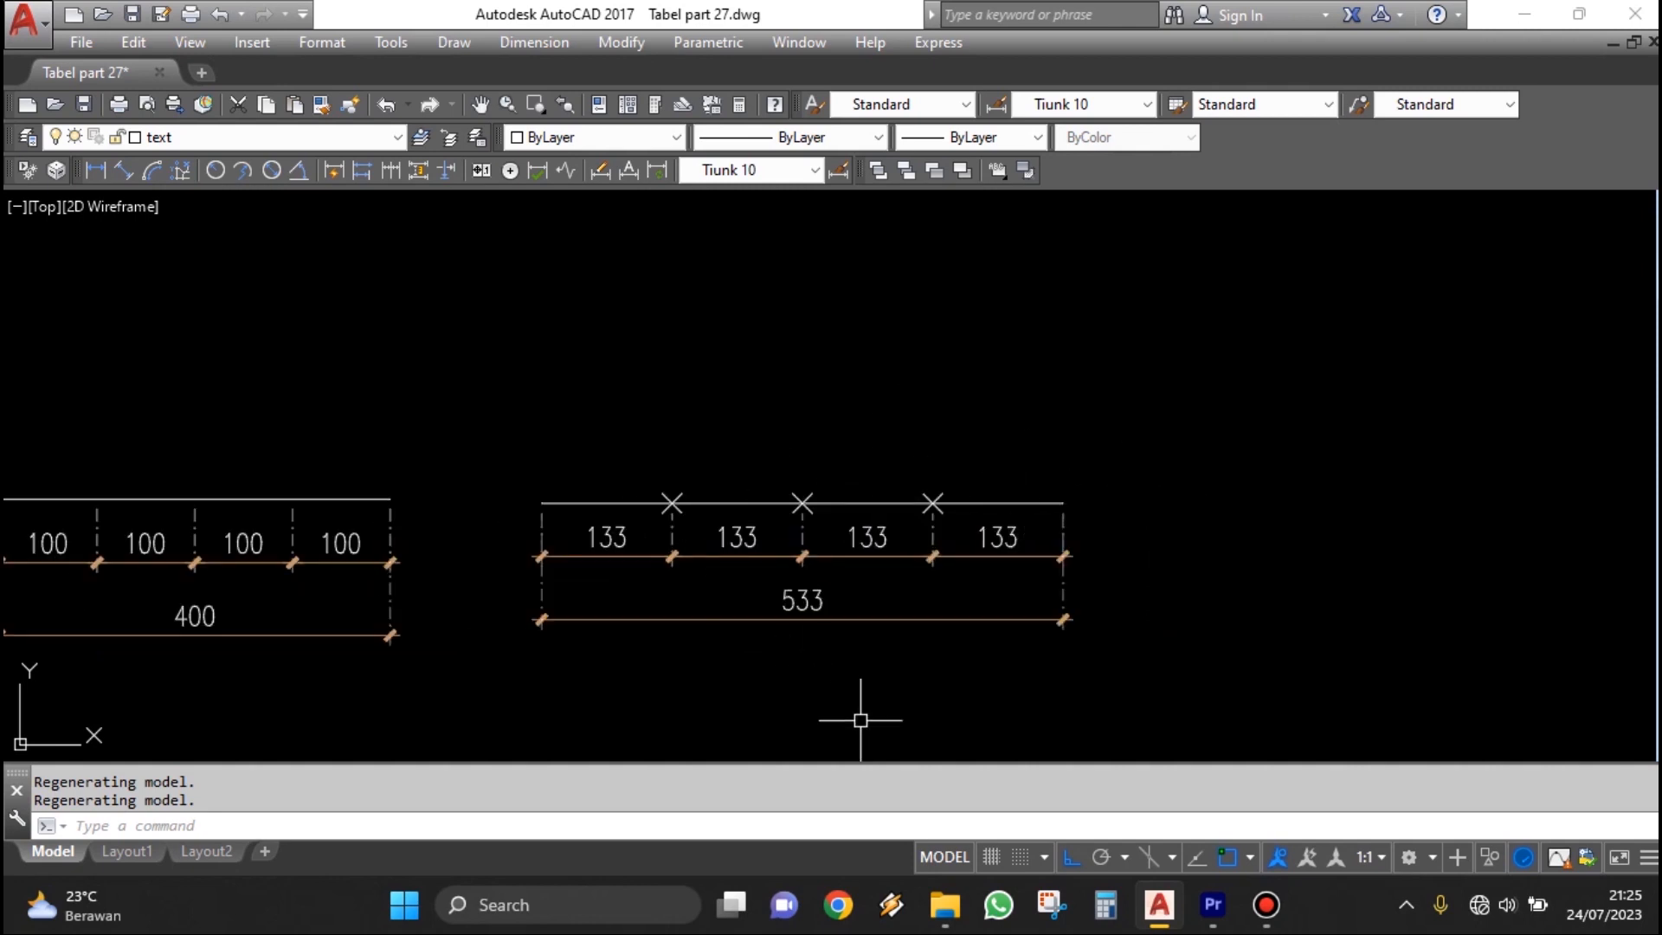
{"action": "left_click", "coordinate": [321, 41]}
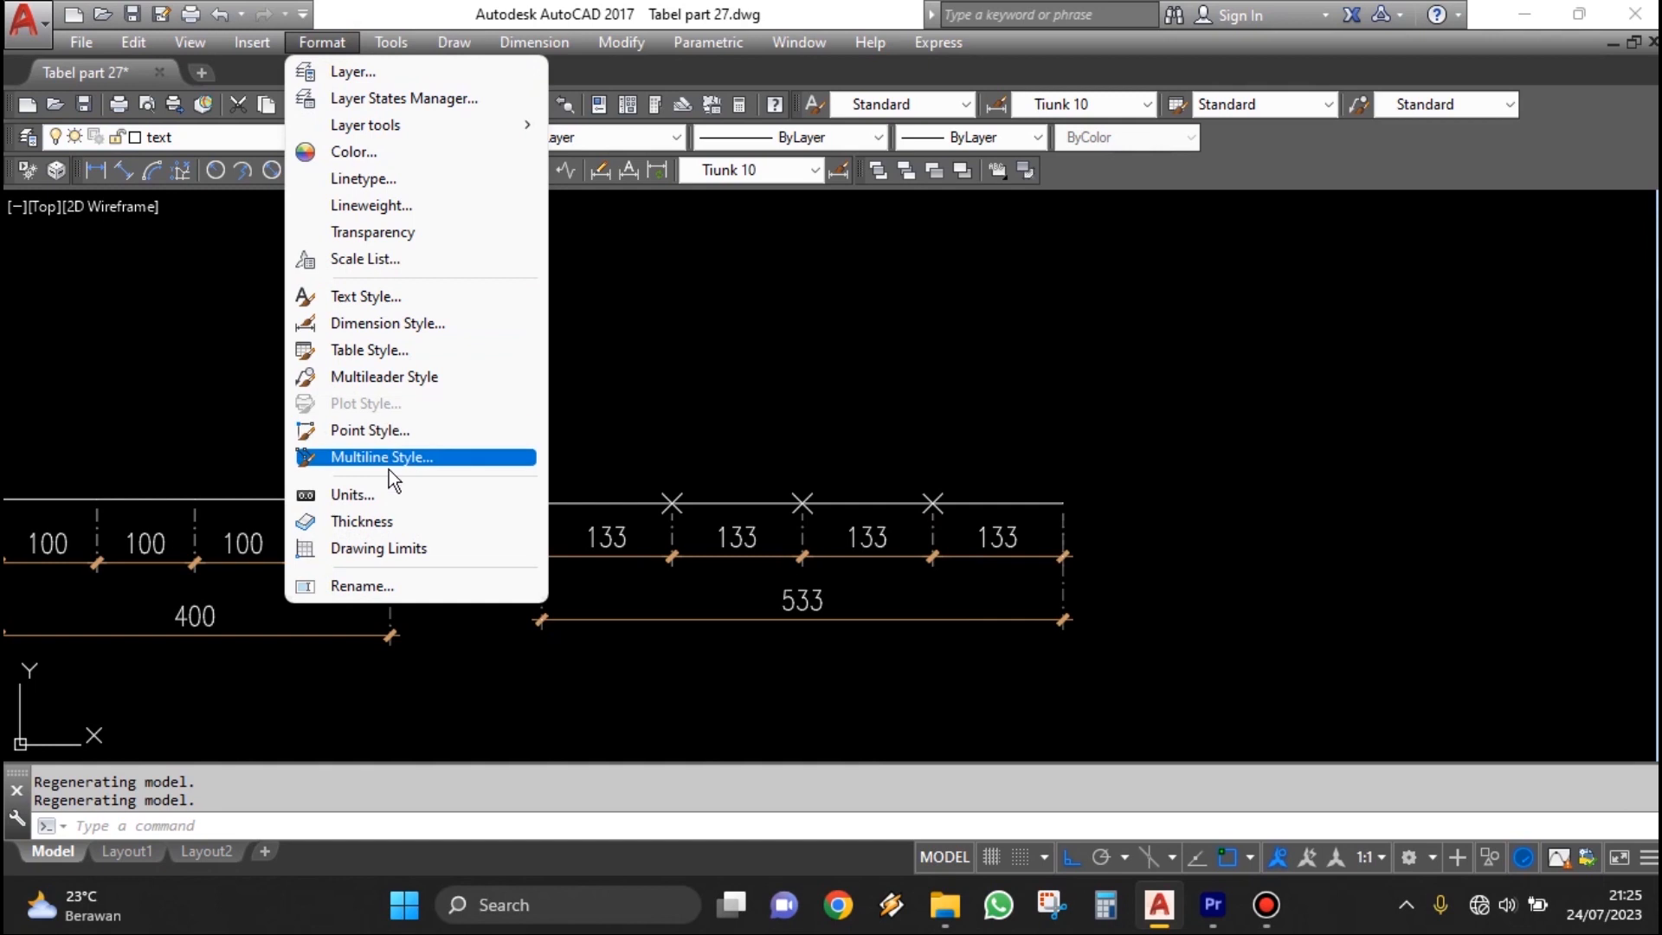
{"action": "left_click", "coordinate": [396, 437]}
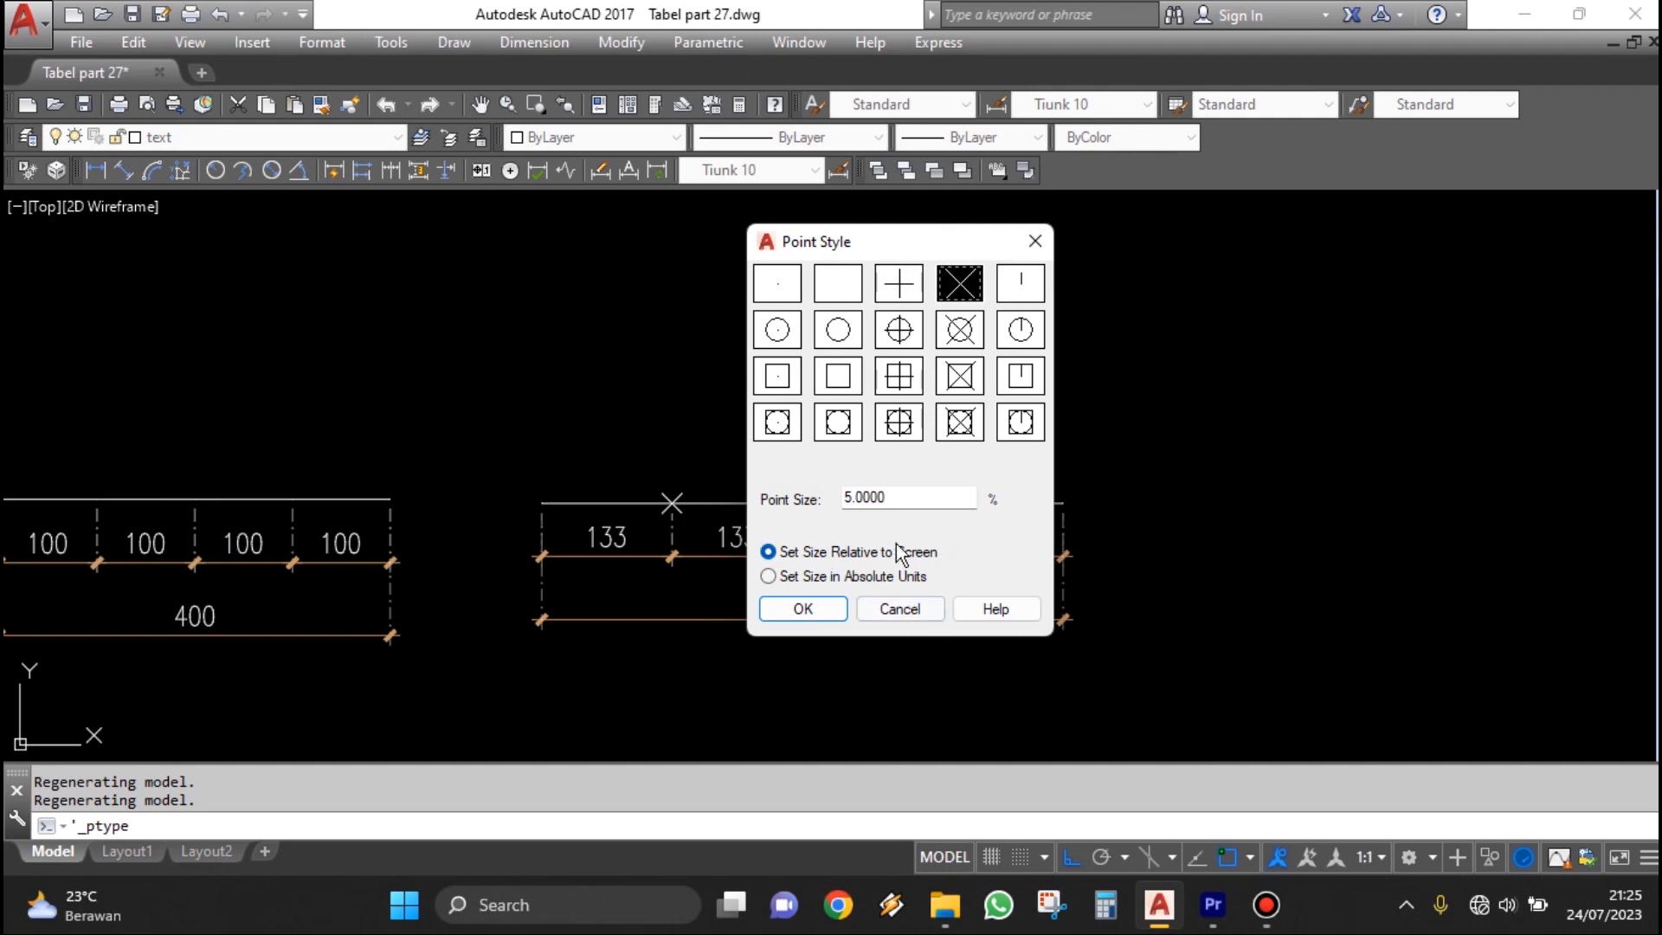
{"action": "left_click", "coordinate": [900, 609]}
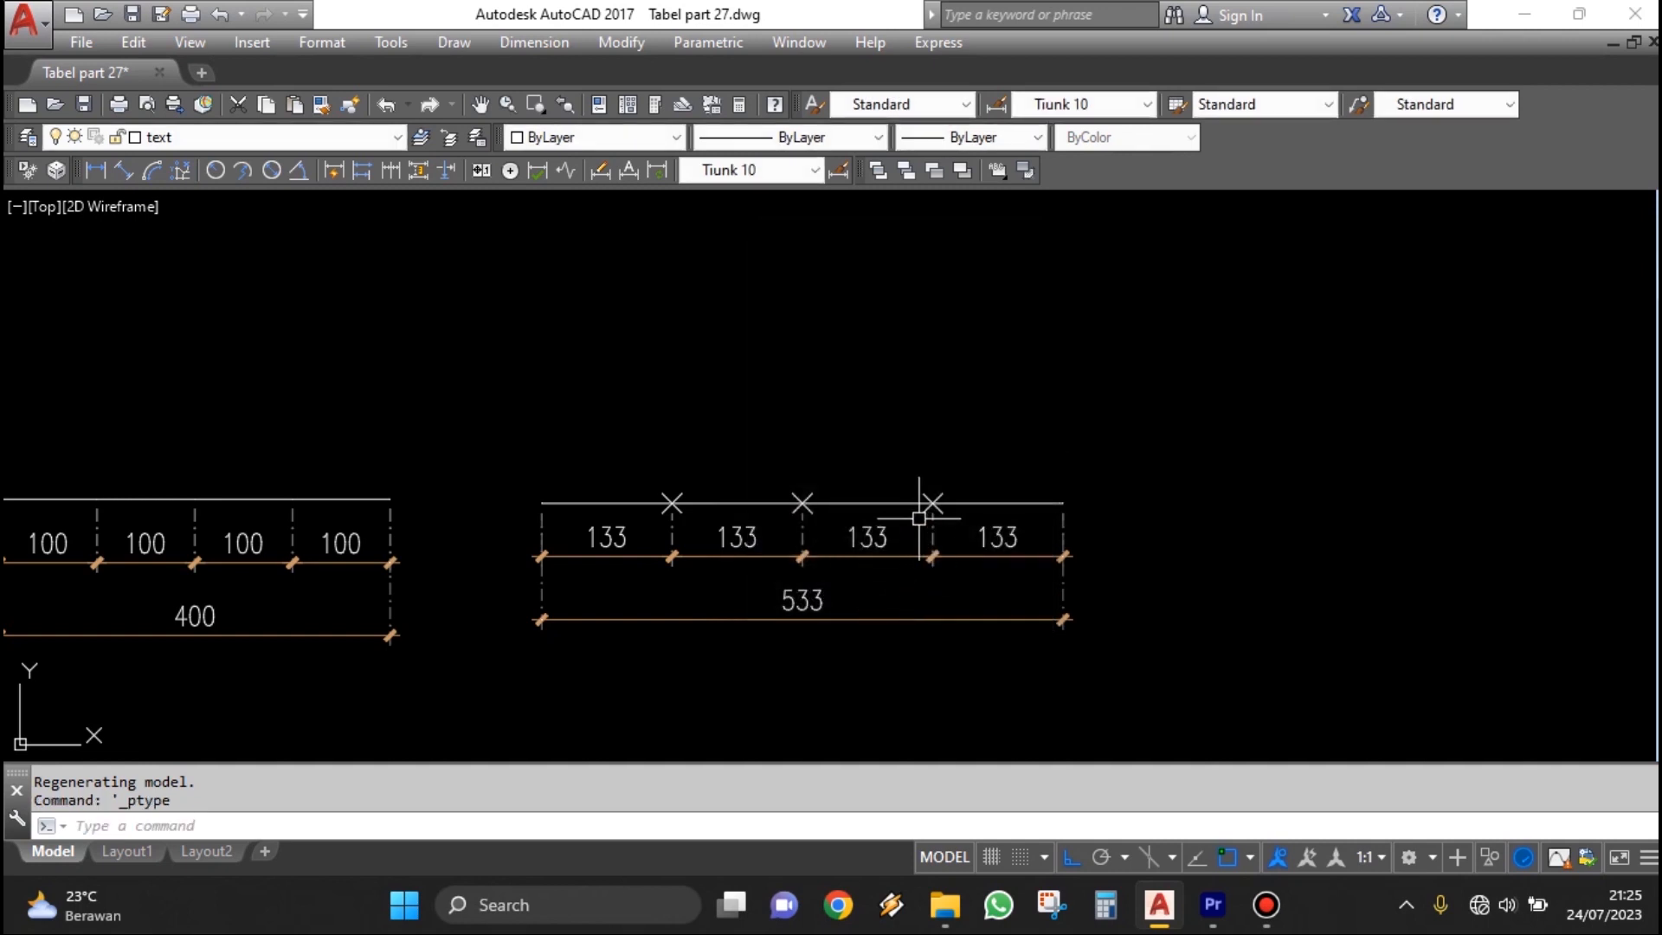
Regenerate the drawing from a more distant view to resize the point markers relative to the screen.
{"action": "scroll", "coordinate": [919, 518], "scroll_direction": "down", "scroll_amount": 5}
{"action": "scroll", "coordinate": [950, 577], "scroll_direction": "up", "scroll_amount": 1}
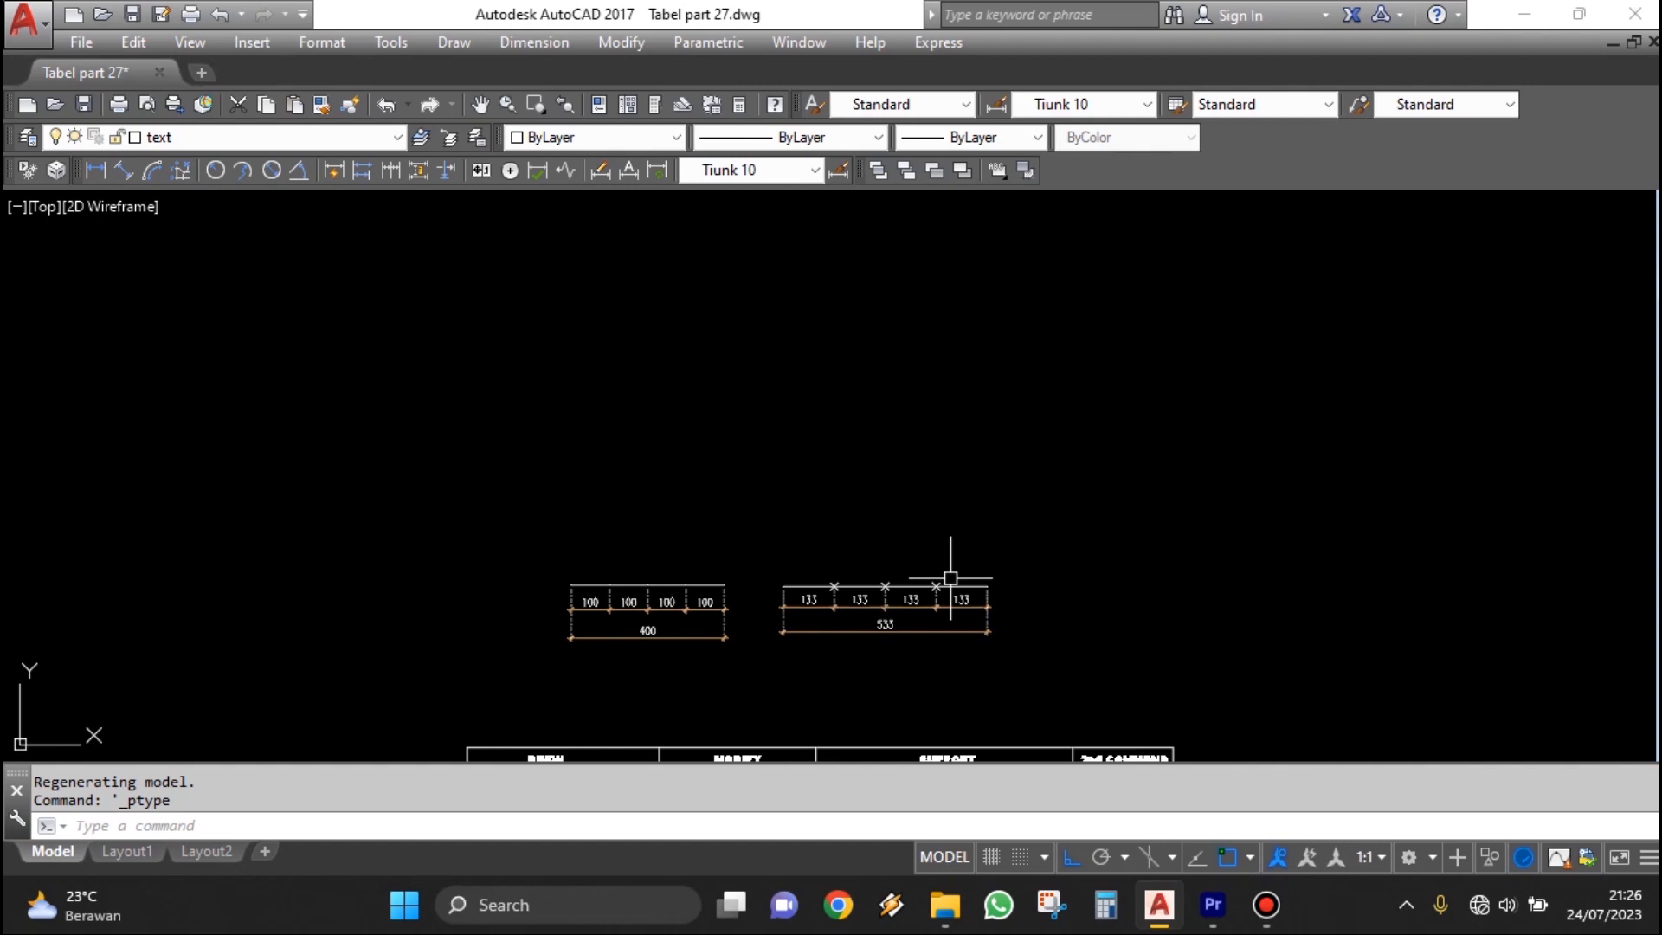
{"action": "type", "text": "RE"}
{"action": "key", "text": "Return"}
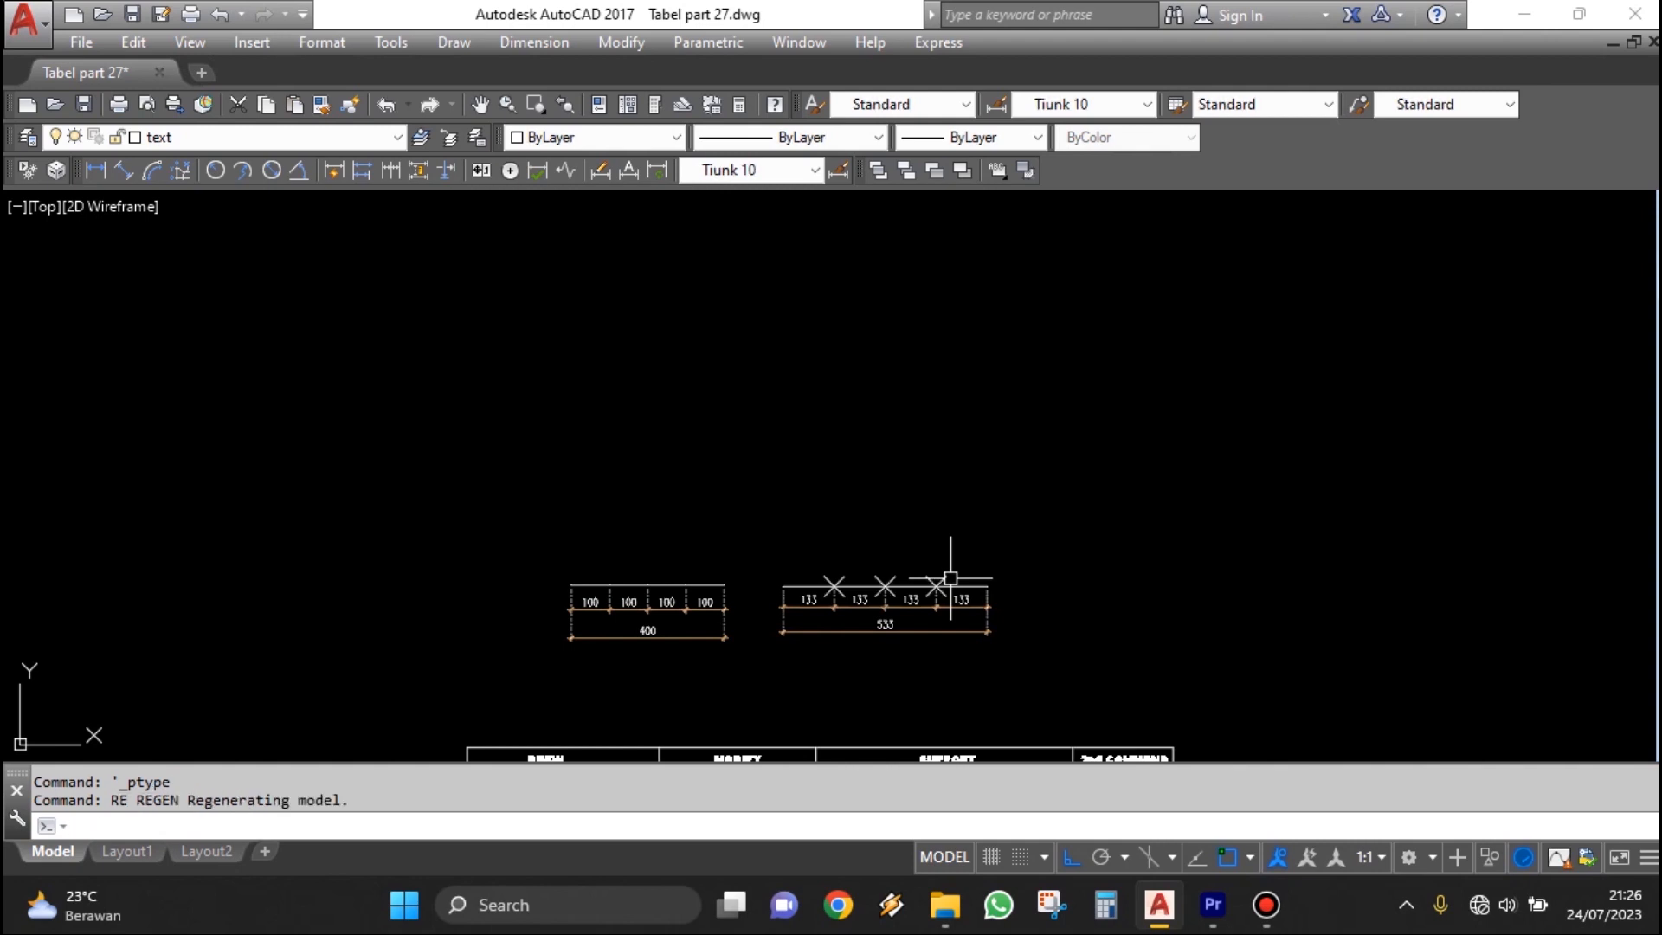
{"action": "scroll", "coordinate": [956, 579], "scroll_direction": "up", "scroll_amount": 4}
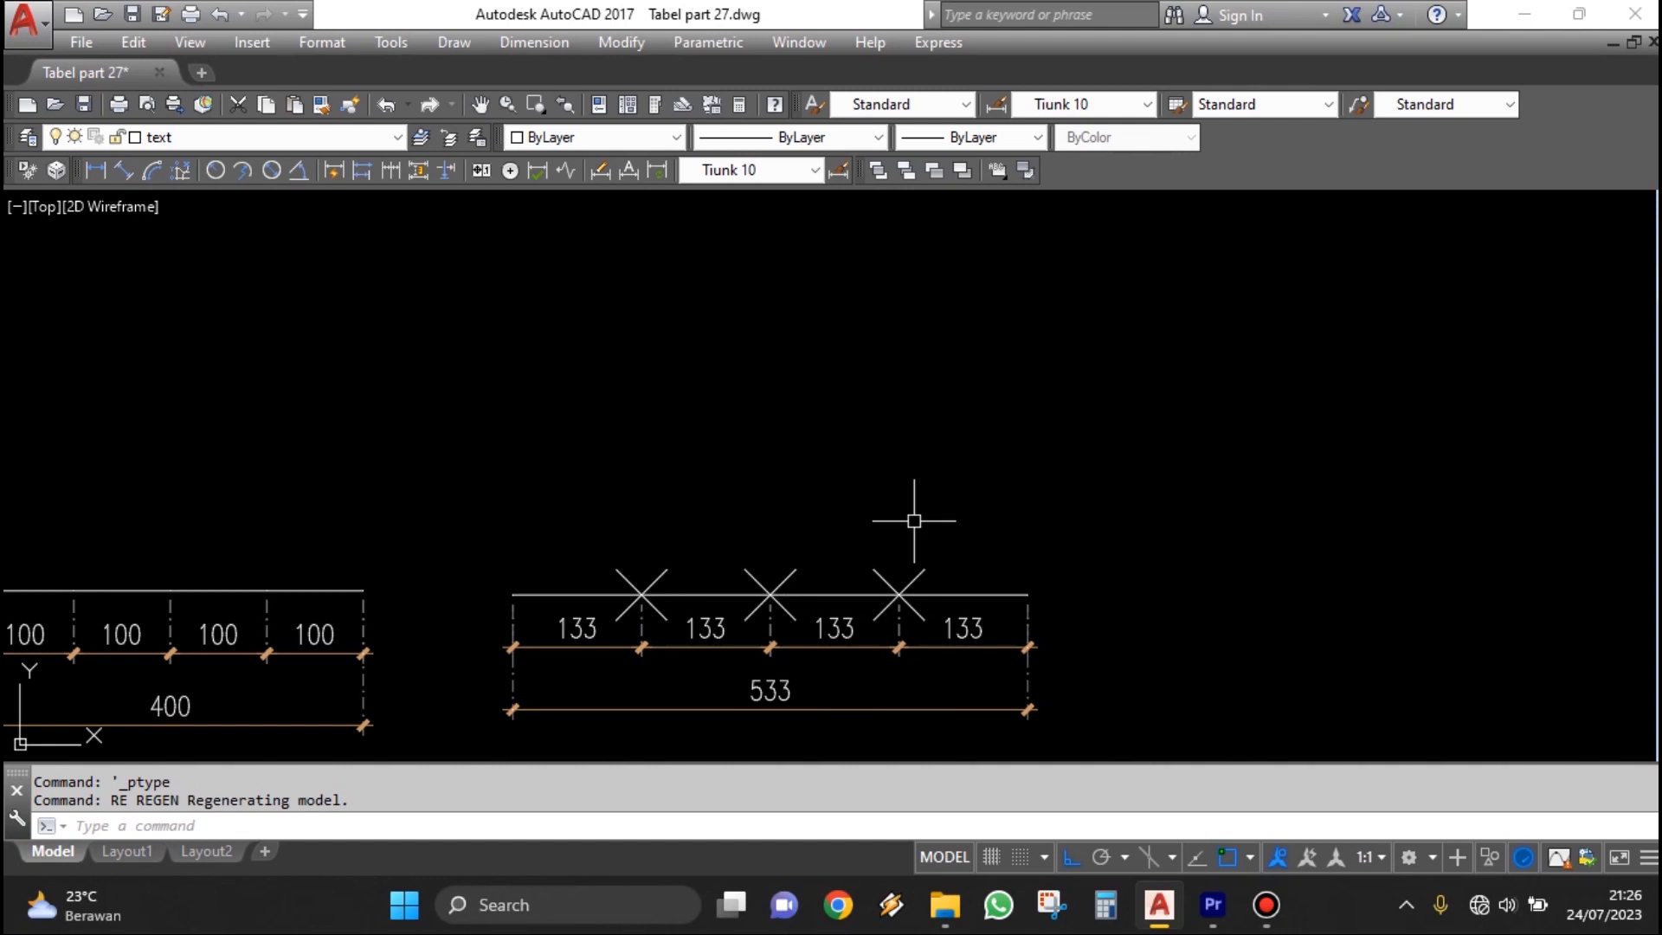
{"action": "scroll", "coordinate": [917, 511], "scroll_direction": "down", "scroll_amount": 2}
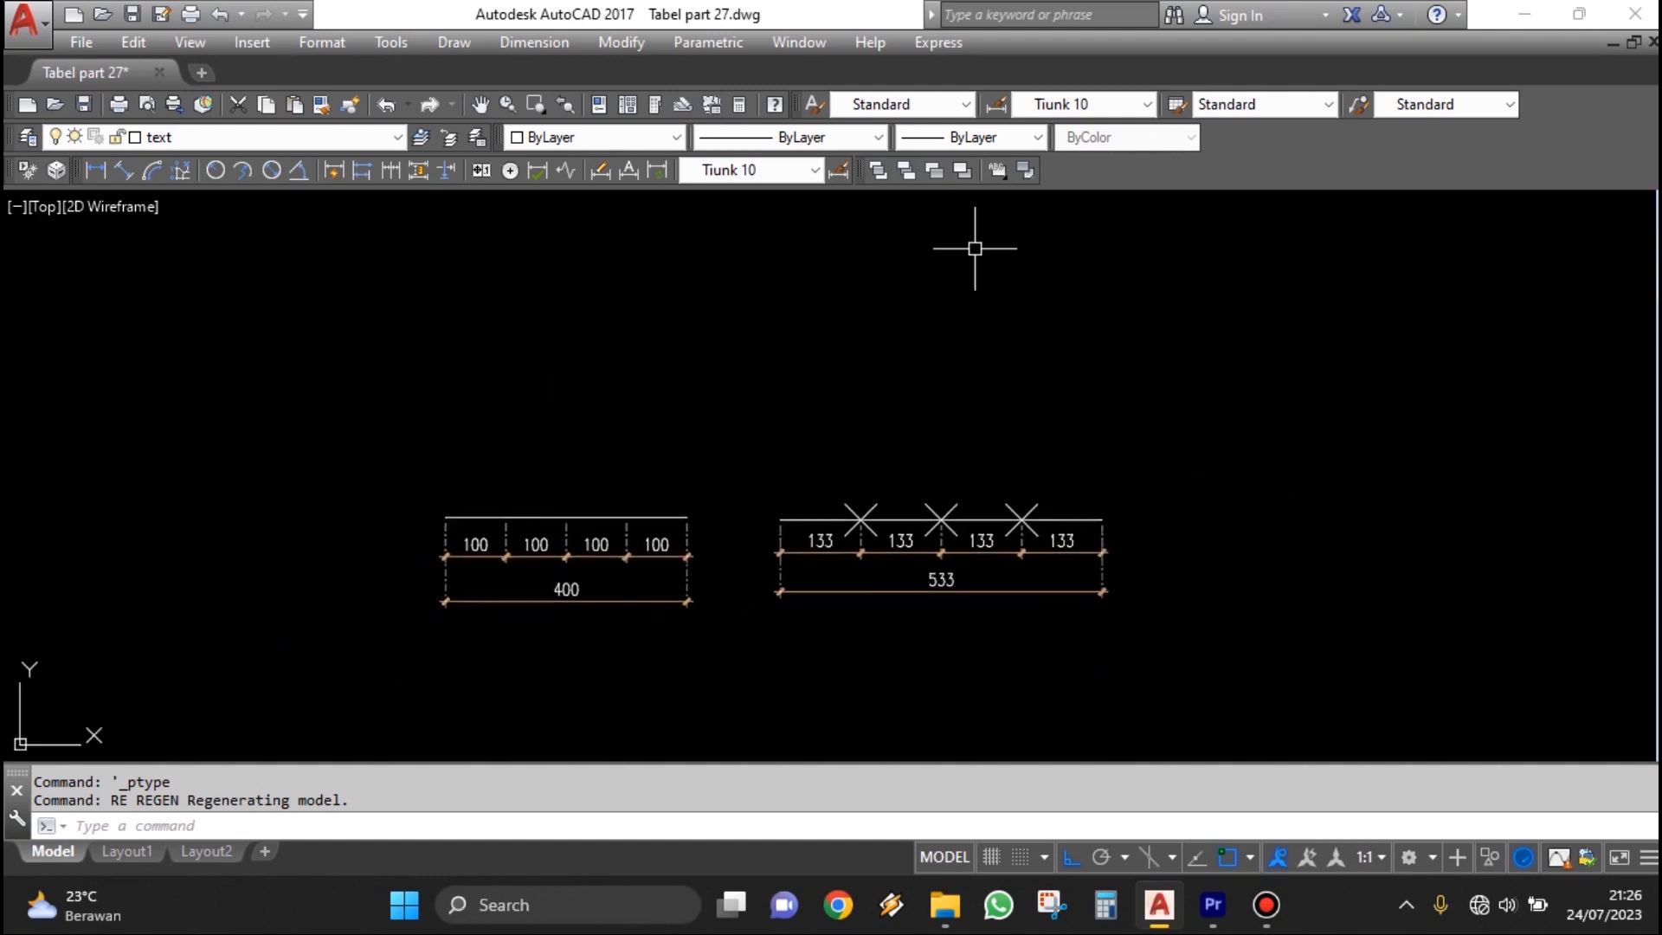
{"action": "scroll", "coordinate": [986, 565], "scroll_direction": "up", "scroll_amount": 3}
{"action": "scroll", "coordinate": [1046, 518], "scroll_direction": "up", "scroll_amount": 1}
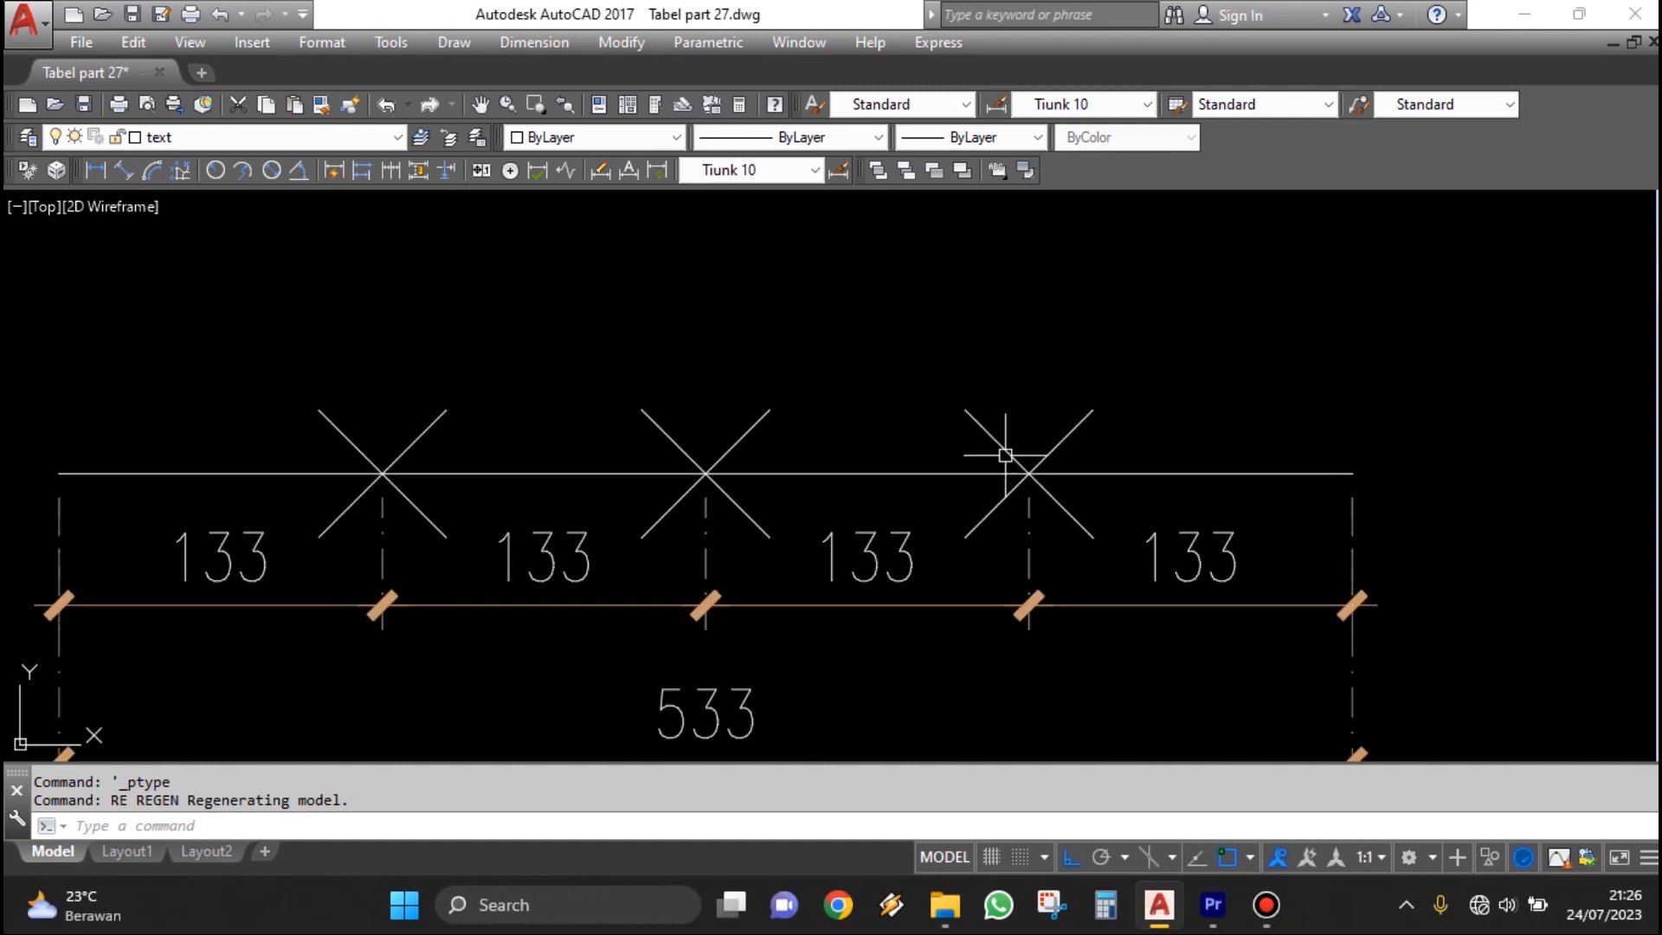
Regenerate the drawing at a closer view and compare the X markers' size from a distant view.
{"action": "middle_click_drag", "start_coordinate": [1001, 459], "coordinate": [1179, 460]}
{"action": "type", "text": "RE"}
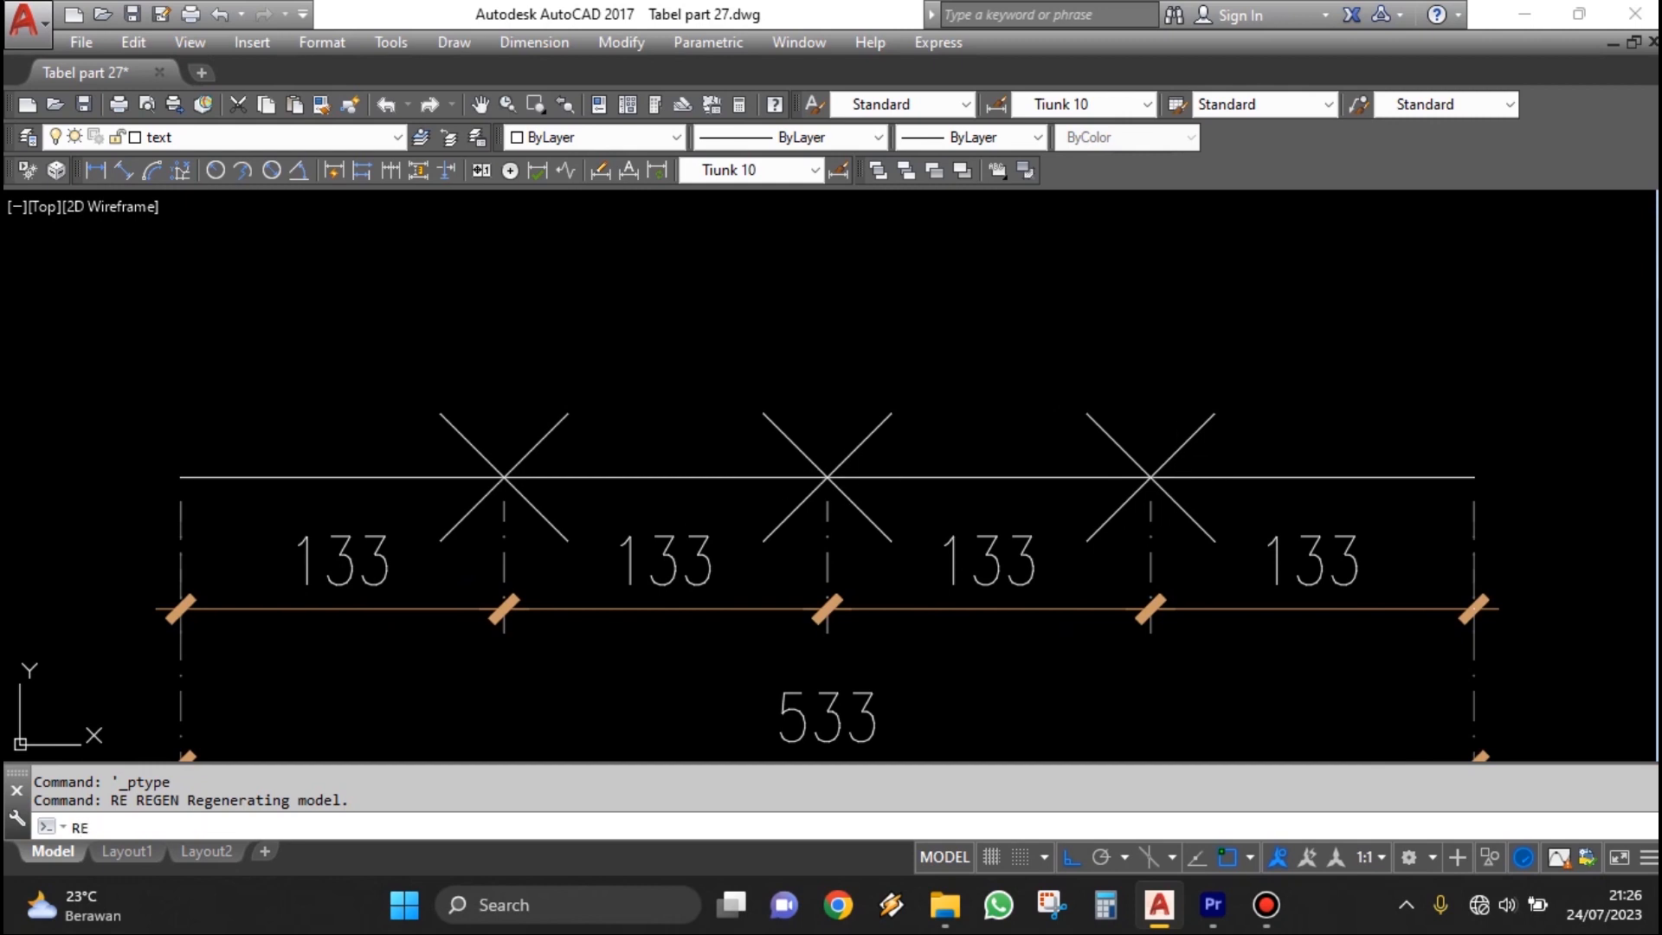
{"action": "key", "text": "Return"}
{"action": "scroll", "coordinate": [993, 536], "scroll_direction": "down", "scroll_amount": 4}
{"action": "scroll", "coordinate": [1076, 557], "scroll_direction": "down", "scroll_amount": 5}
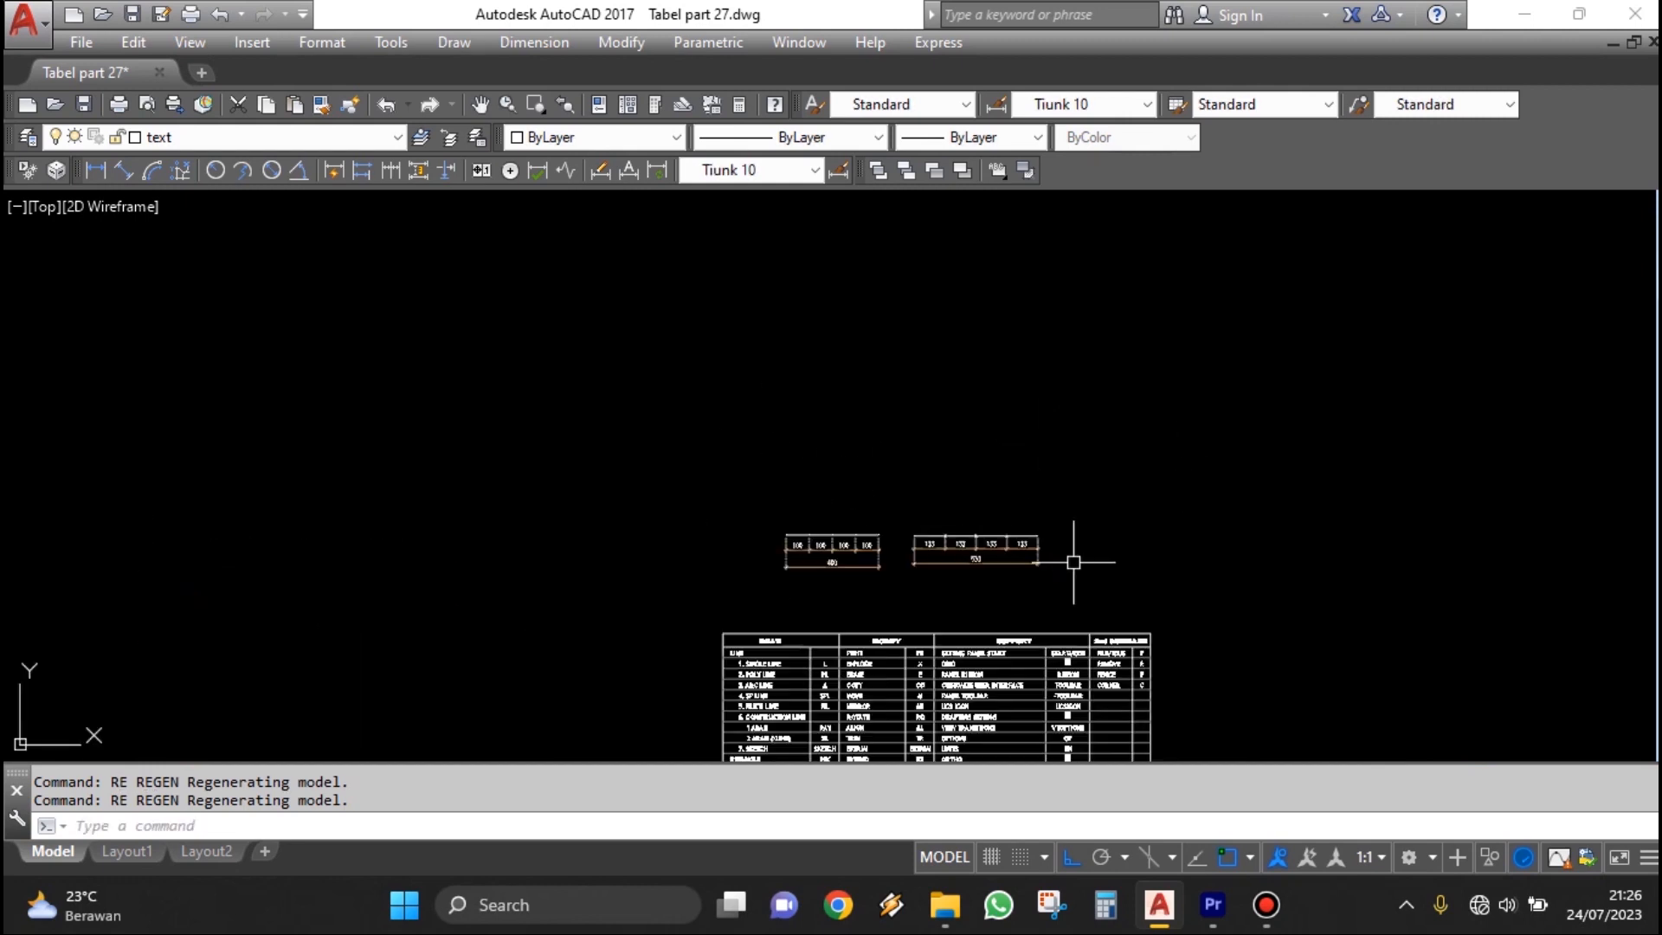
{"action": "scroll", "coordinate": [1076, 559], "scroll_direction": "up", "scroll_amount": 6}
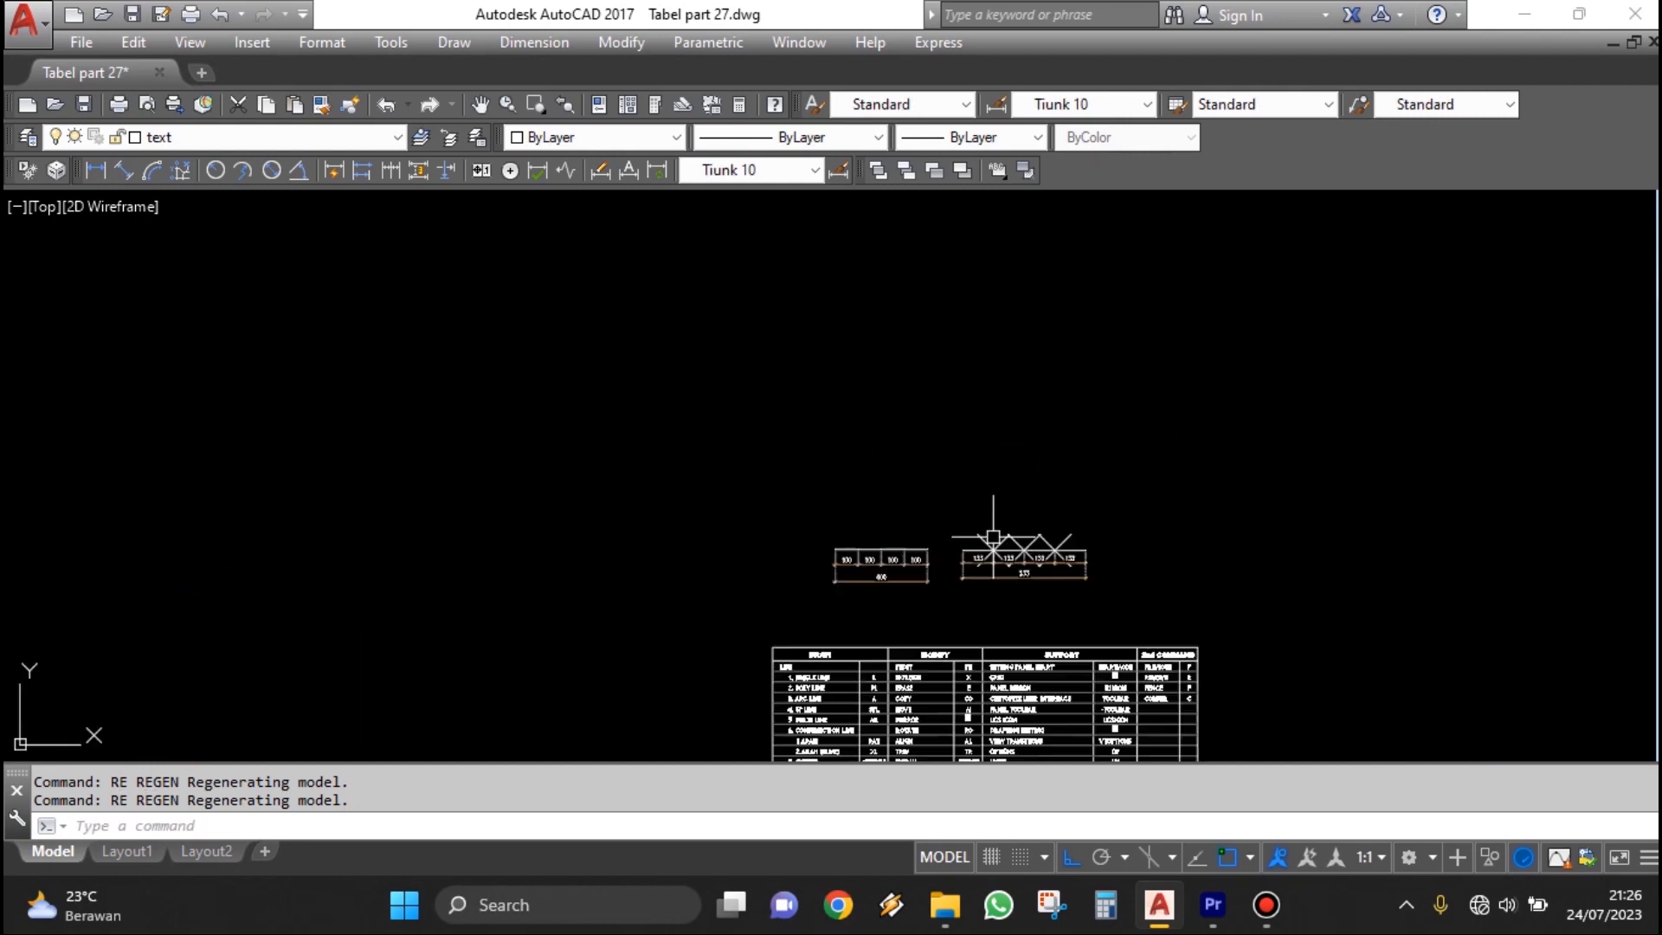
{"action": "middle_click_drag", "start_coordinate": [820, 524], "coordinate": [921, 427]}
{"action": "type", "text": "E"}
{"action": "key", "text": "Return"}
{"action": "key", "text": "Escape"}
Set the point style size to 20 in absolute units and apply it to the X markers.
{"action": "left_click", "coordinate": [336, 48]}
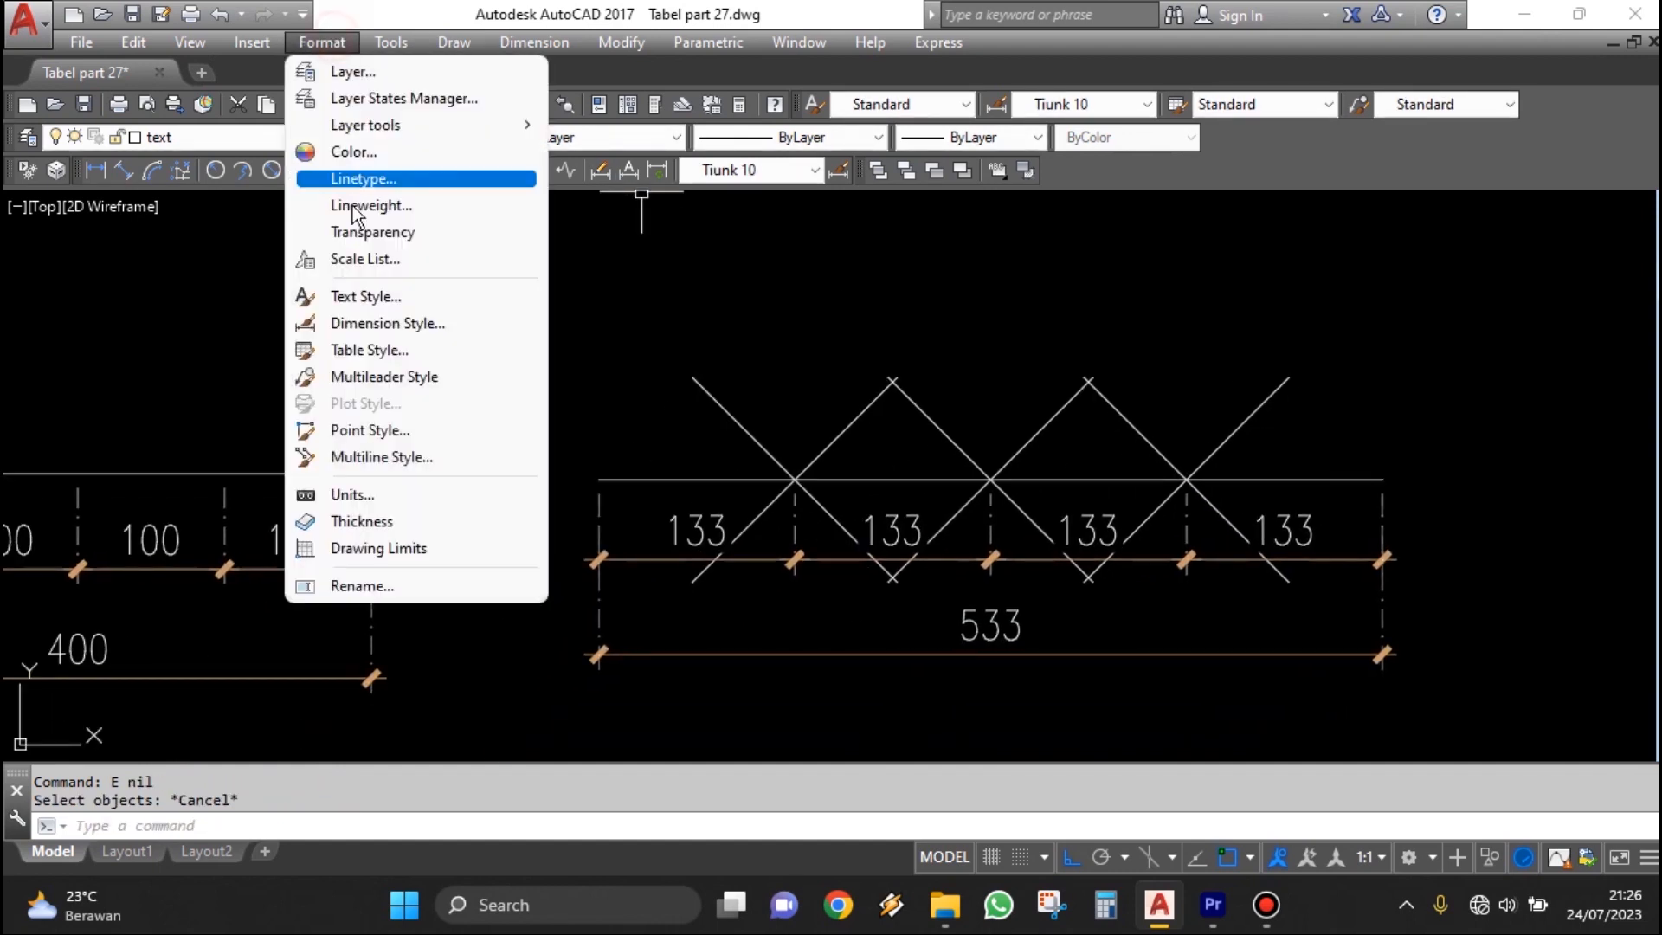
{"action": "left_click", "coordinate": [404, 423]}
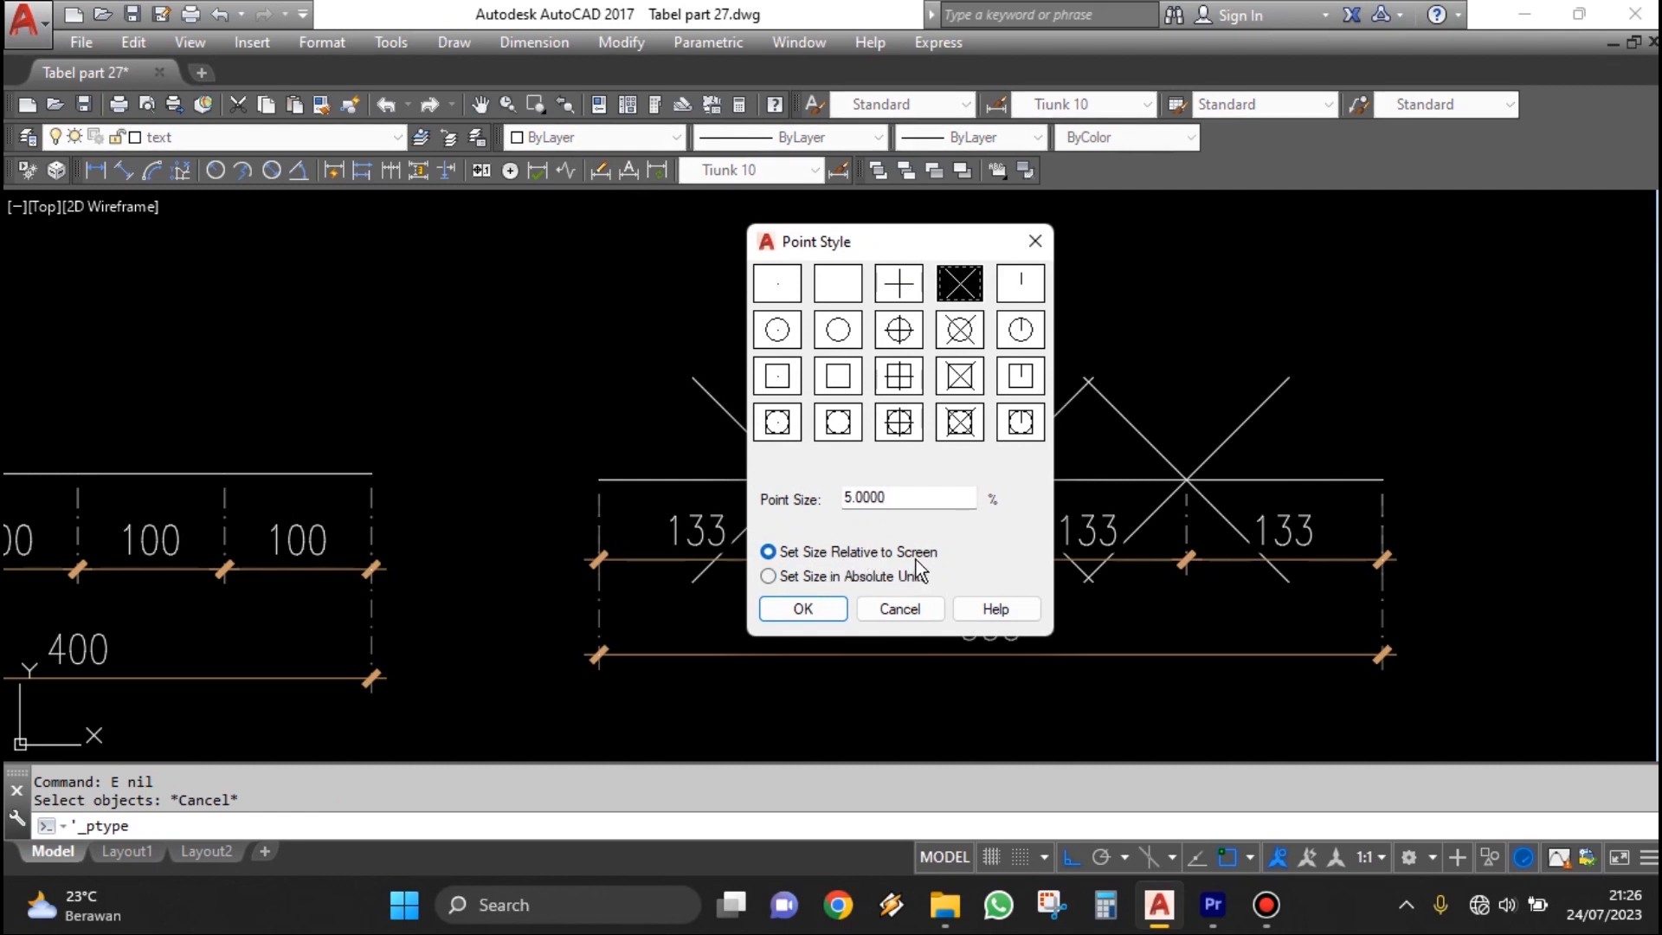
{"action": "left_click", "coordinate": [827, 578]}
{"action": "left_click_drag", "start_coordinate": [910, 492], "coordinate": [767, 499]}
{"action": "left_click", "coordinate": [774, 498]}
{"action": "left_click", "coordinate": [902, 493]}
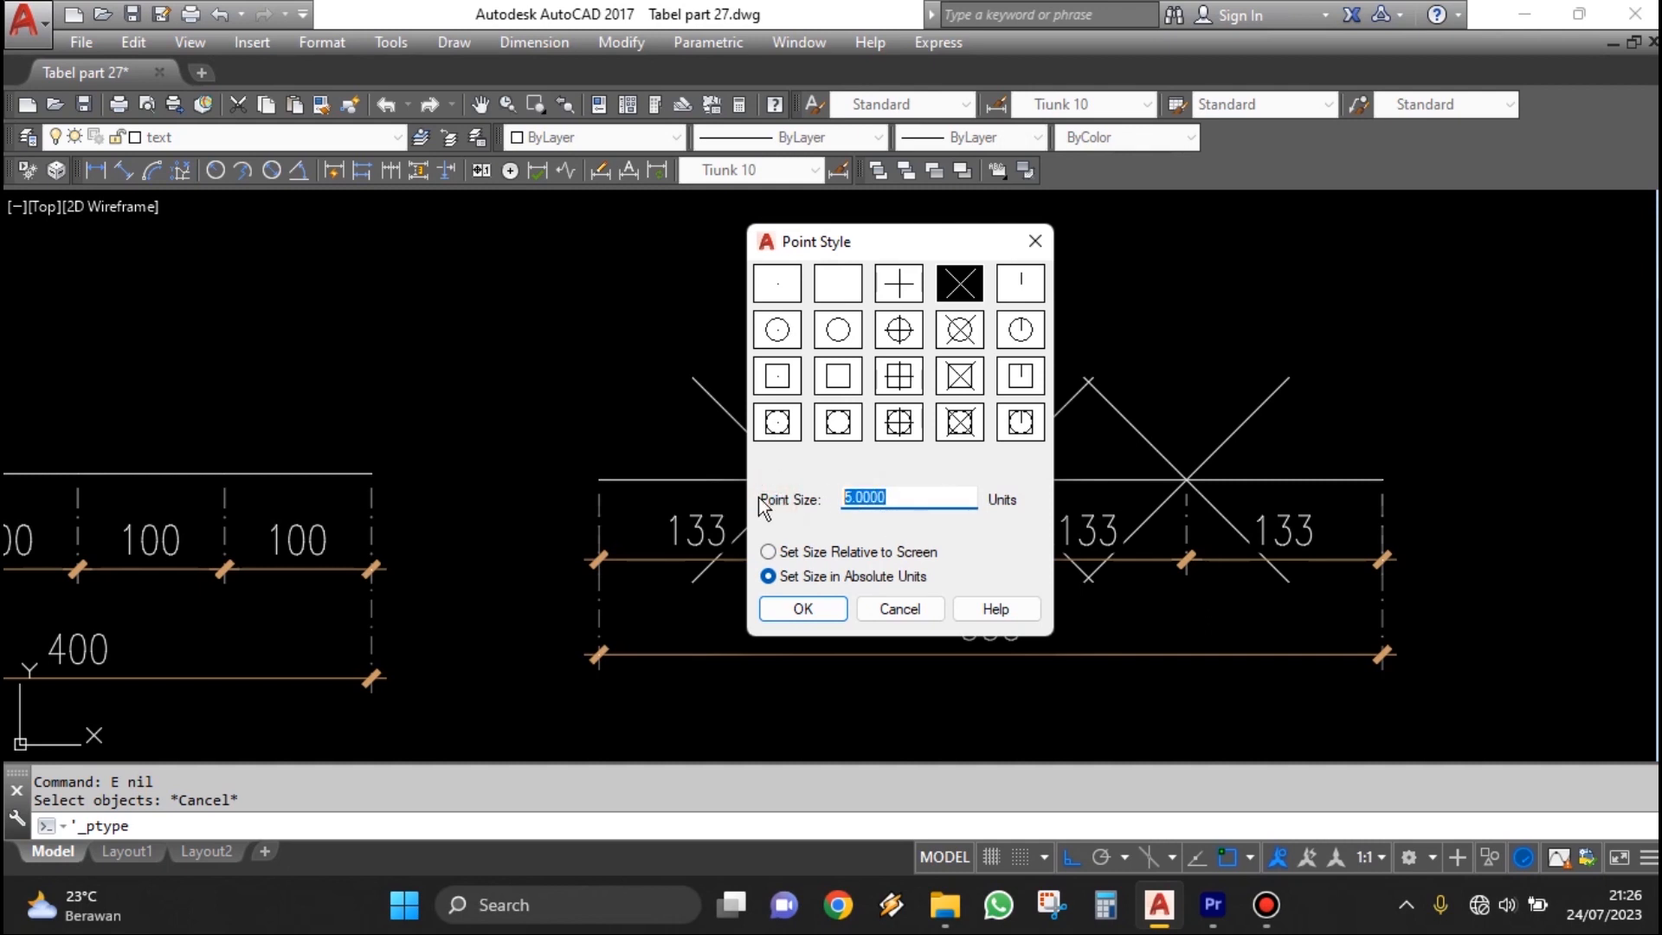
{"action": "type", "text": "20"}
{"action": "left_click", "coordinate": [787, 606]}
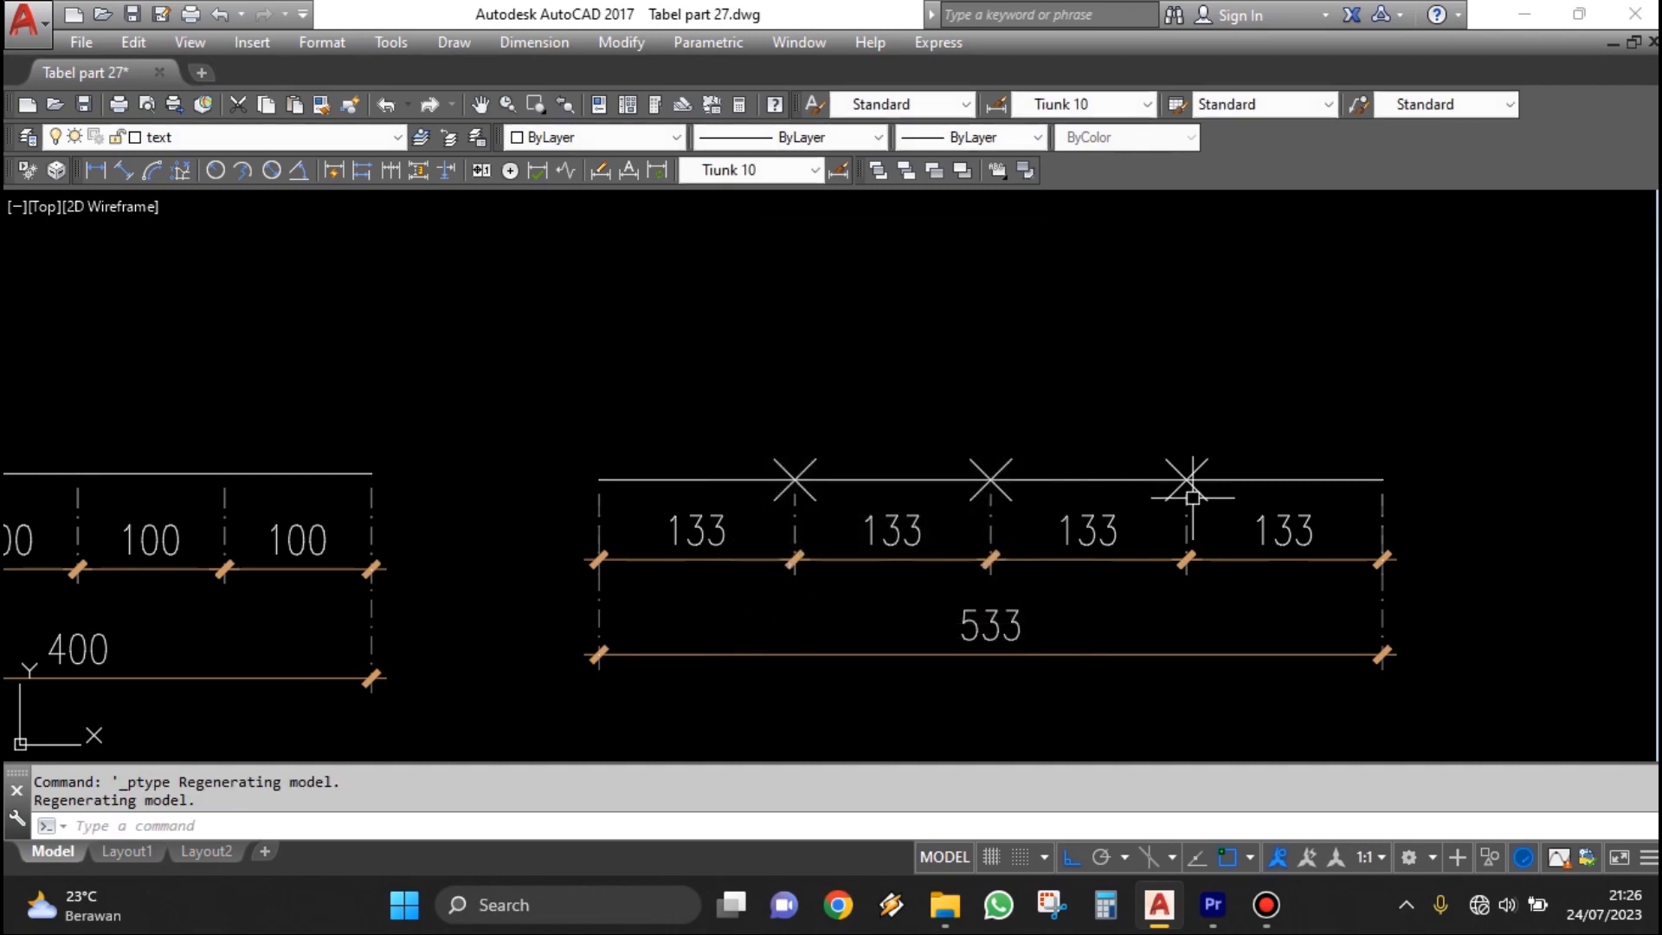
Regenerate the drawing at several zoom levels to examine whether the X markers keep their absolute size.
{"action": "middle_click_drag", "start_coordinate": [1192, 497], "coordinate": [1148, 497]}
{"action": "scroll", "coordinate": [1020, 438], "scroll_direction": "down", "scroll_amount": 3}
{"action": "type", "text": "re"}
{"action": "key", "text": "Return"}
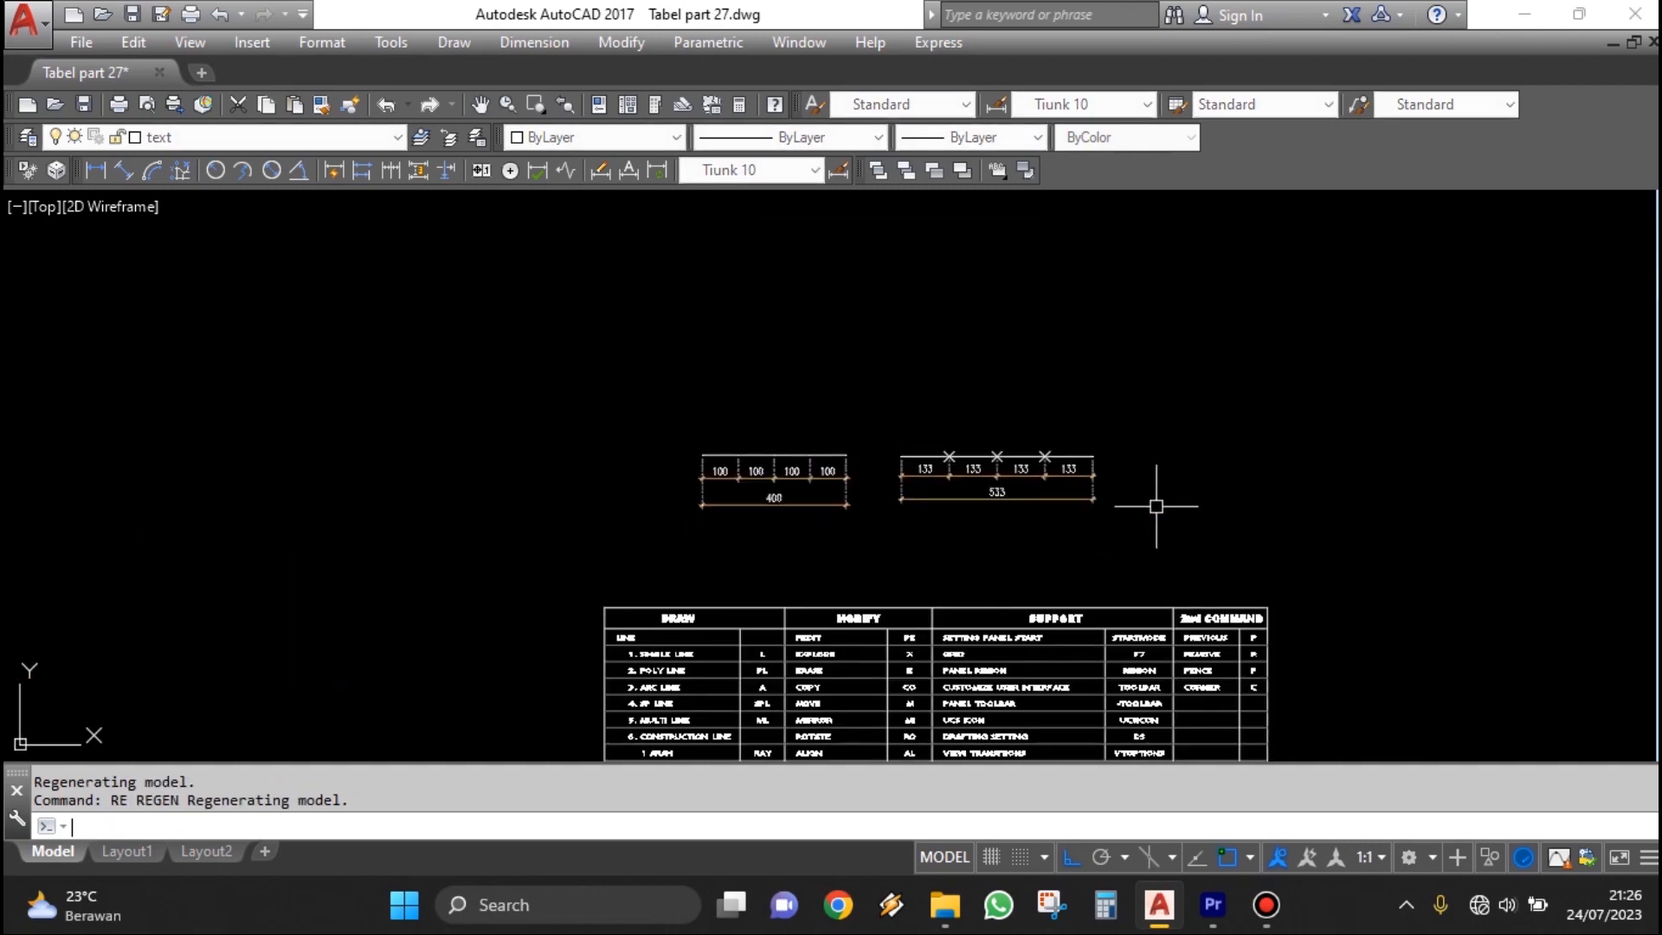
{"action": "scroll", "coordinate": [1157, 506], "scroll_direction": "down", "scroll_amount": 3}
{"action": "scroll", "coordinate": [1175, 459], "scroll_direction": "up", "scroll_amount": 2}
{"action": "type", "text": "re"}
{"action": "key", "text": "Return"}
{"action": "scroll", "coordinate": [1174, 457], "scroll_direction": "down", "scroll_amount": 3}
{"action": "scroll", "coordinate": [1171, 485], "scroll_direction": "up", "scroll_amount": 10}
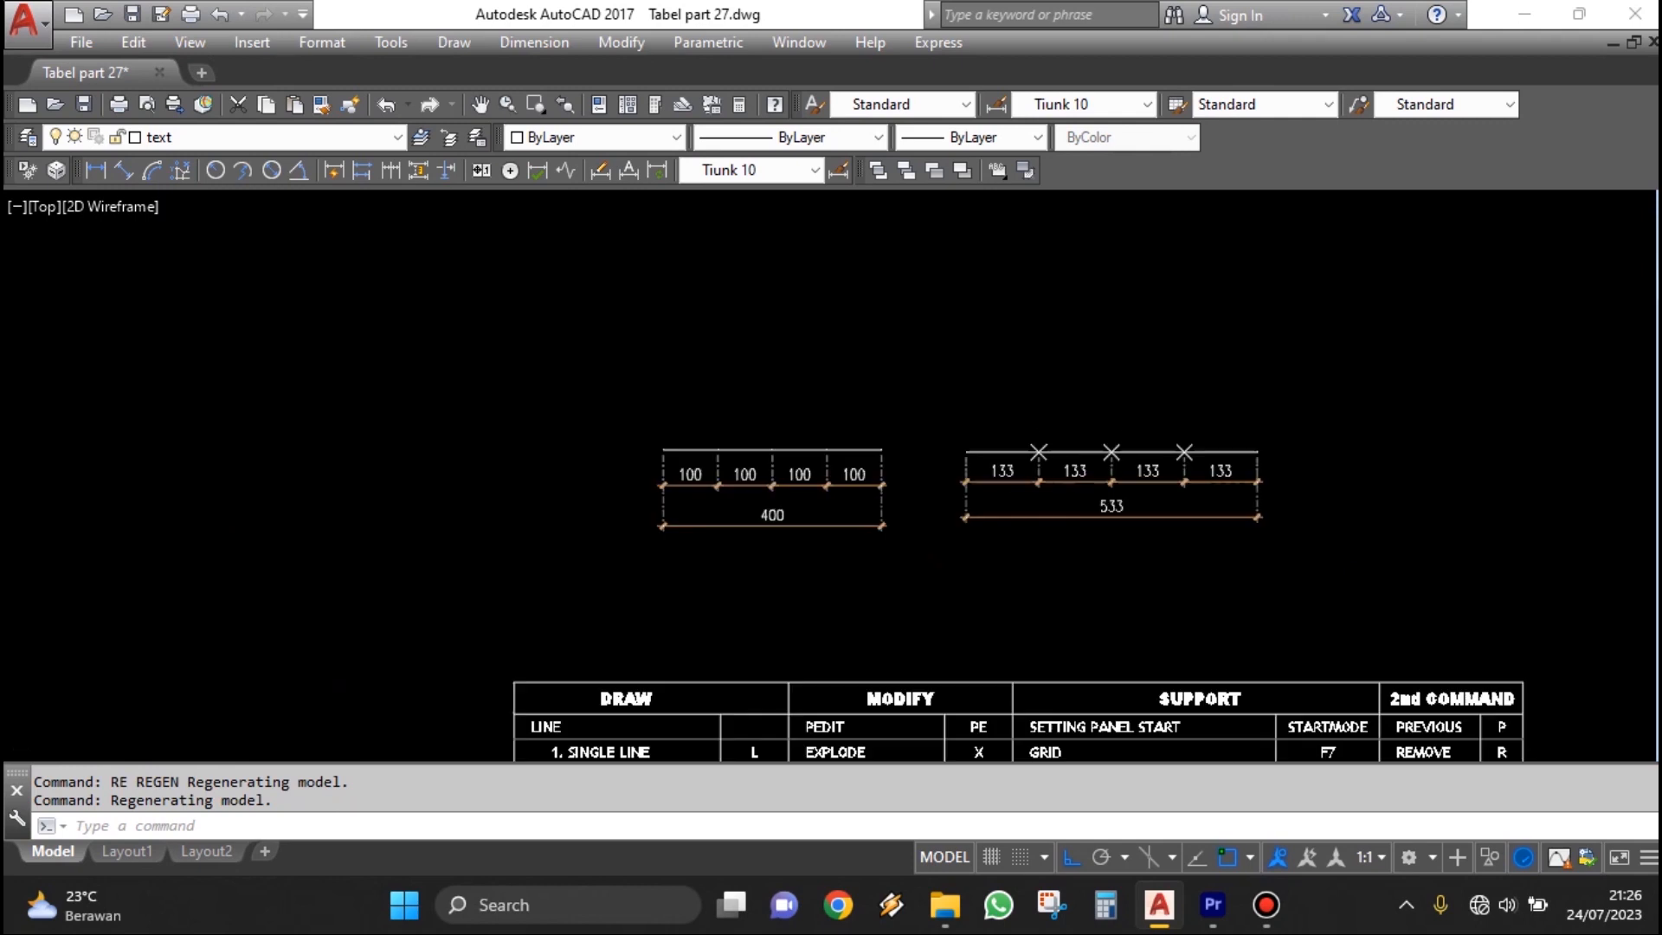
{"action": "scroll", "coordinate": [1316, 423], "scroll_direction": "down", "scroll_amount": 5}
{"action": "scroll", "coordinate": [1103, 485], "scroll_direction": "up", "scroll_amount": 4}
{"action": "scroll", "coordinate": [1179, 452], "scroll_direction": "up", "scroll_amount": 2}
{"action": "type", "text": "re"}
{"action": "key", "text": "Return"}
{"action": "scroll", "coordinate": [890, 483], "scroll_direction": "down", "scroll_amount": 2}
{"action": "scroll", "coordinate": [1103, 492], "scroll_direction": "up", "scroll_amount": 2}
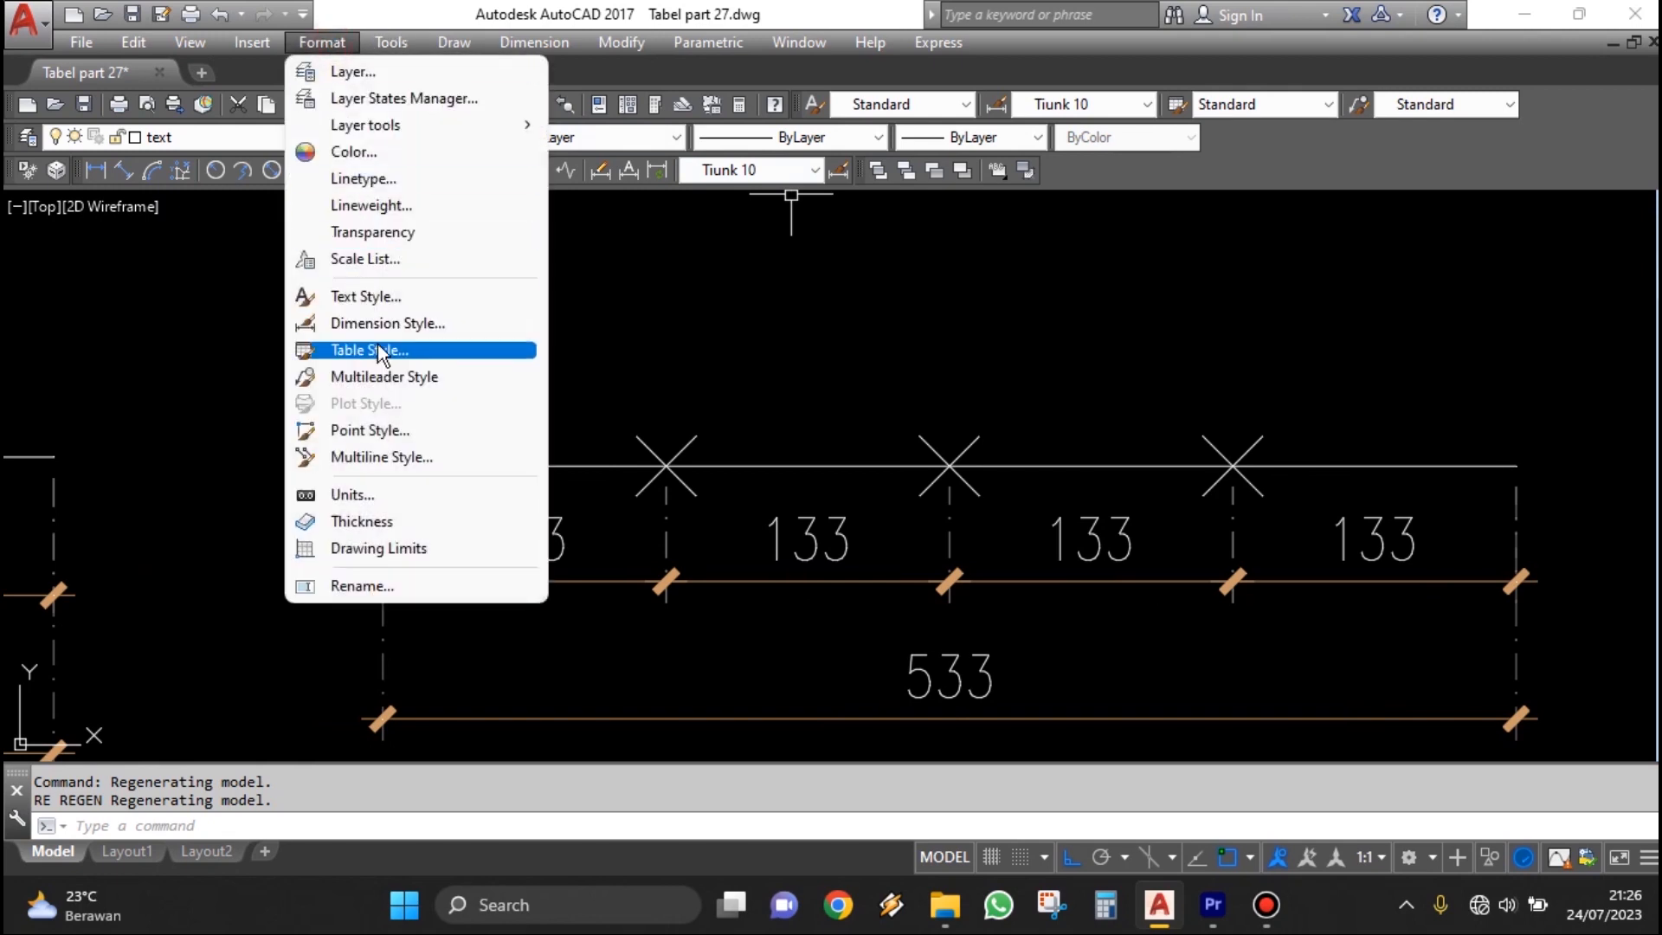
Reduce the absolute point size to 10 units in the point style settings.
{"action": "left_click", "coordinate": [390, 430]}
{"action": "left_click_drag", "start_coordinate": [918, 494], "coordinate": [740, 500]}
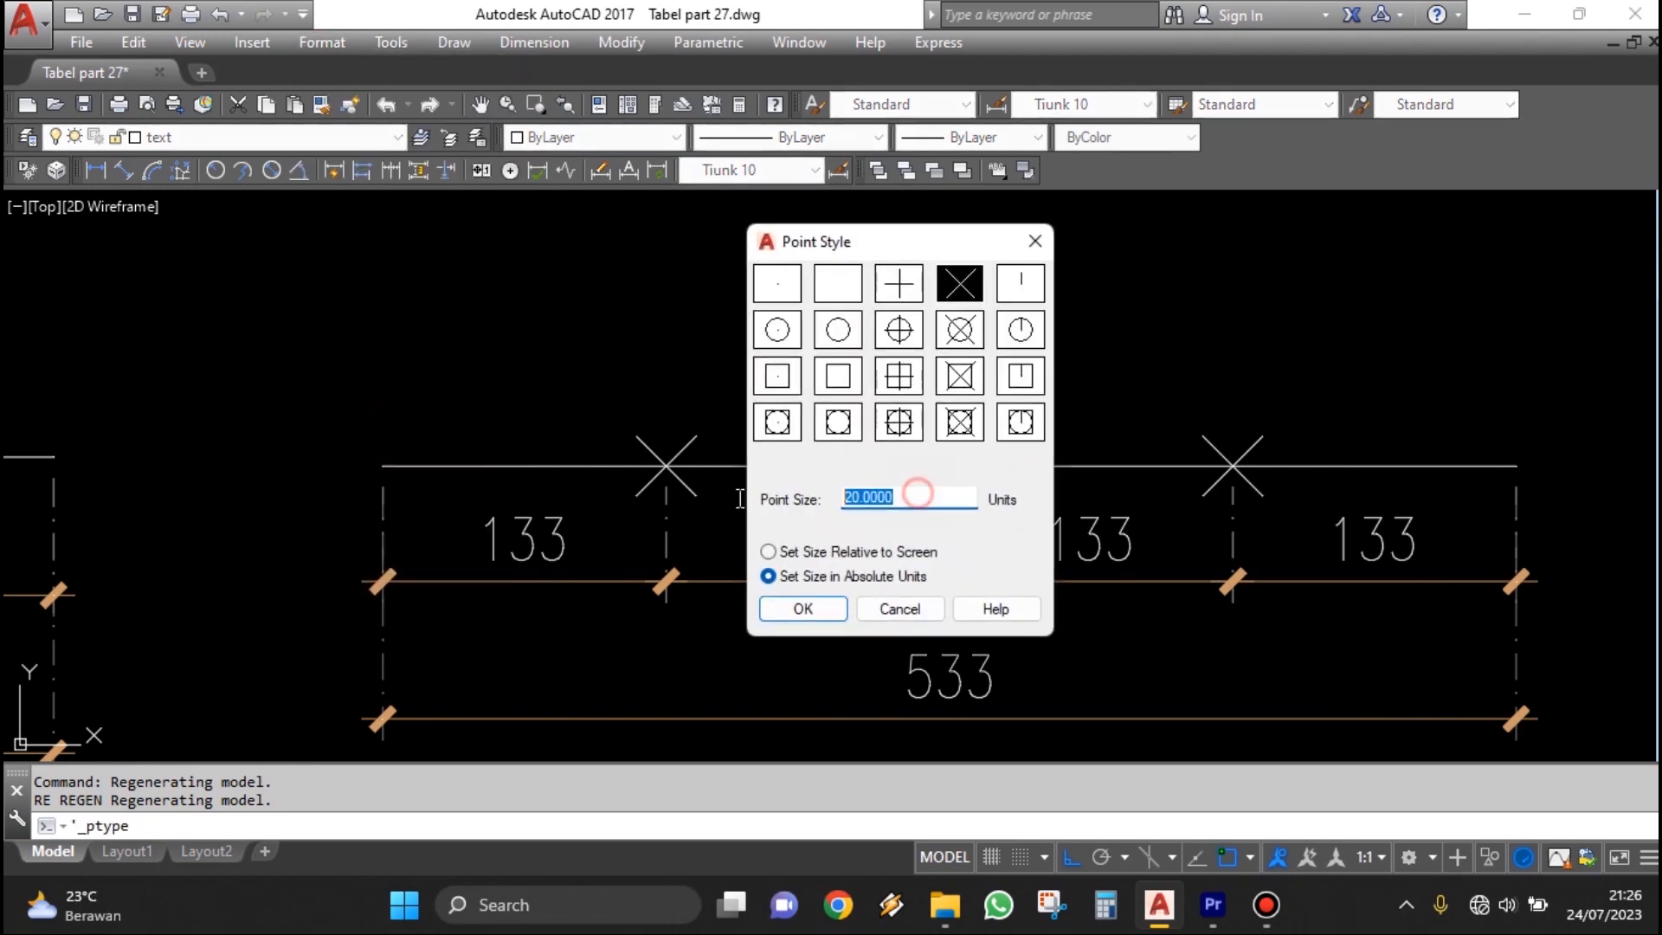
{"action": "type", "text": "10"}
{"action": "key", "text": "Return"}
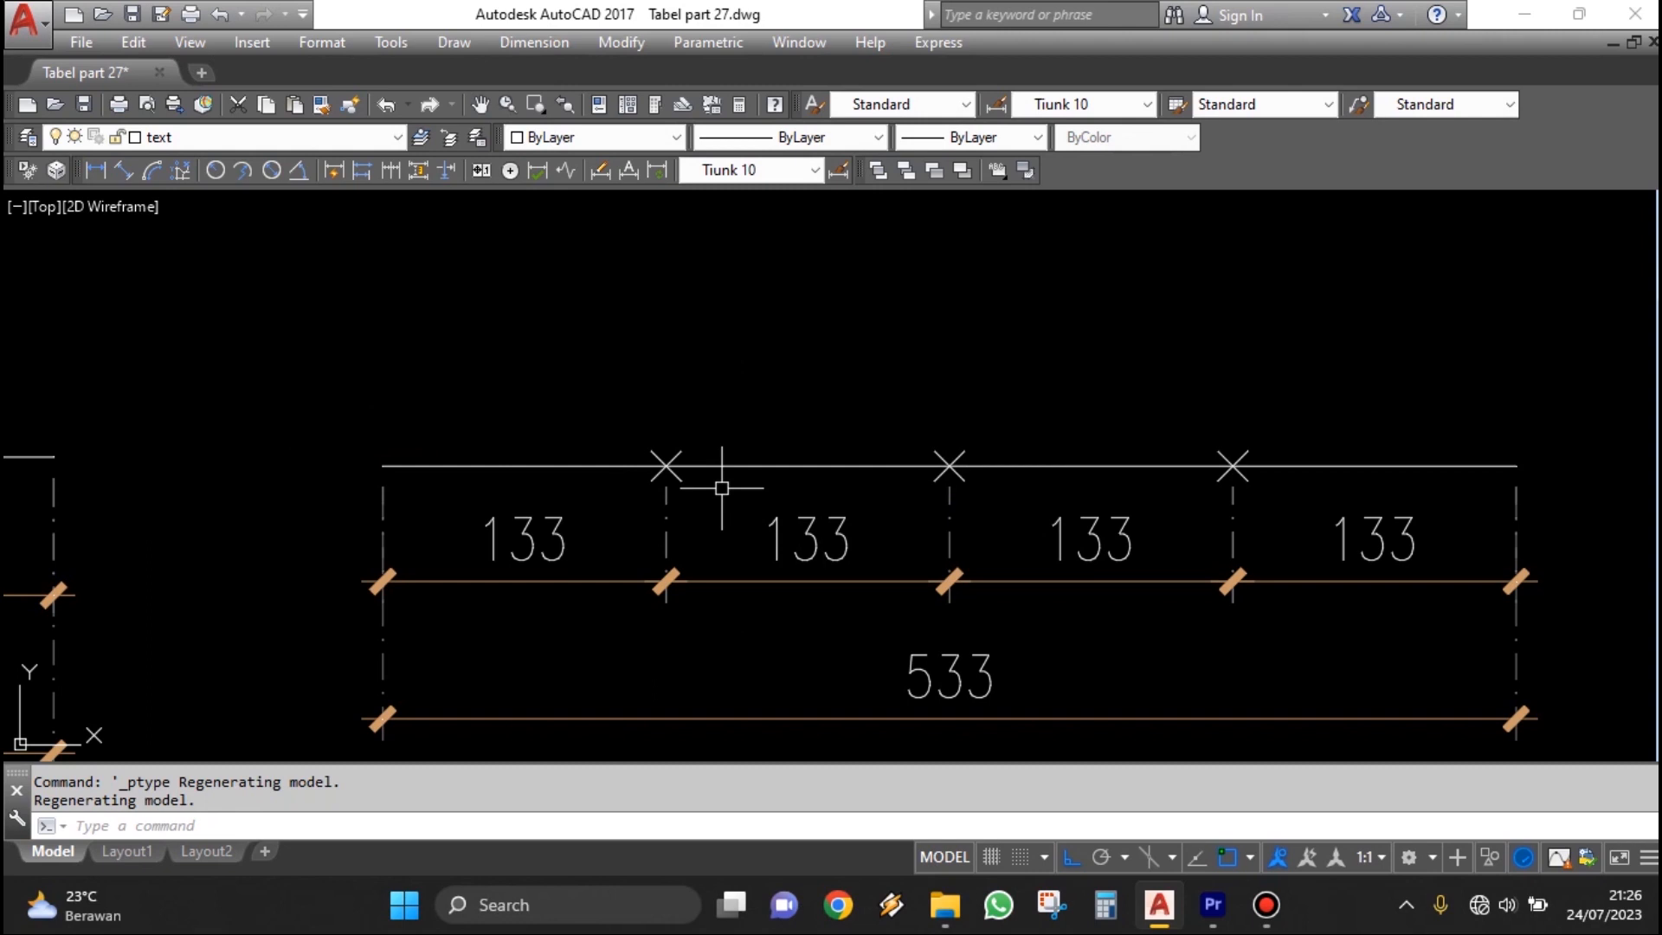
Erase the three X division points on the line with the 533 dimension.
{"action": "scroll", "coordinate": [1101, 531], "scroll_direction": "down", "scroll_amount": 6}
{"action": "scroll", "coordinate": [1083, 517], "scroll_direction": "up", "scroll_amount": 4}
{"action": "scroll", "coordinate": [1083, 517], "scroll_direction": "down", "scroll_amount": 2}
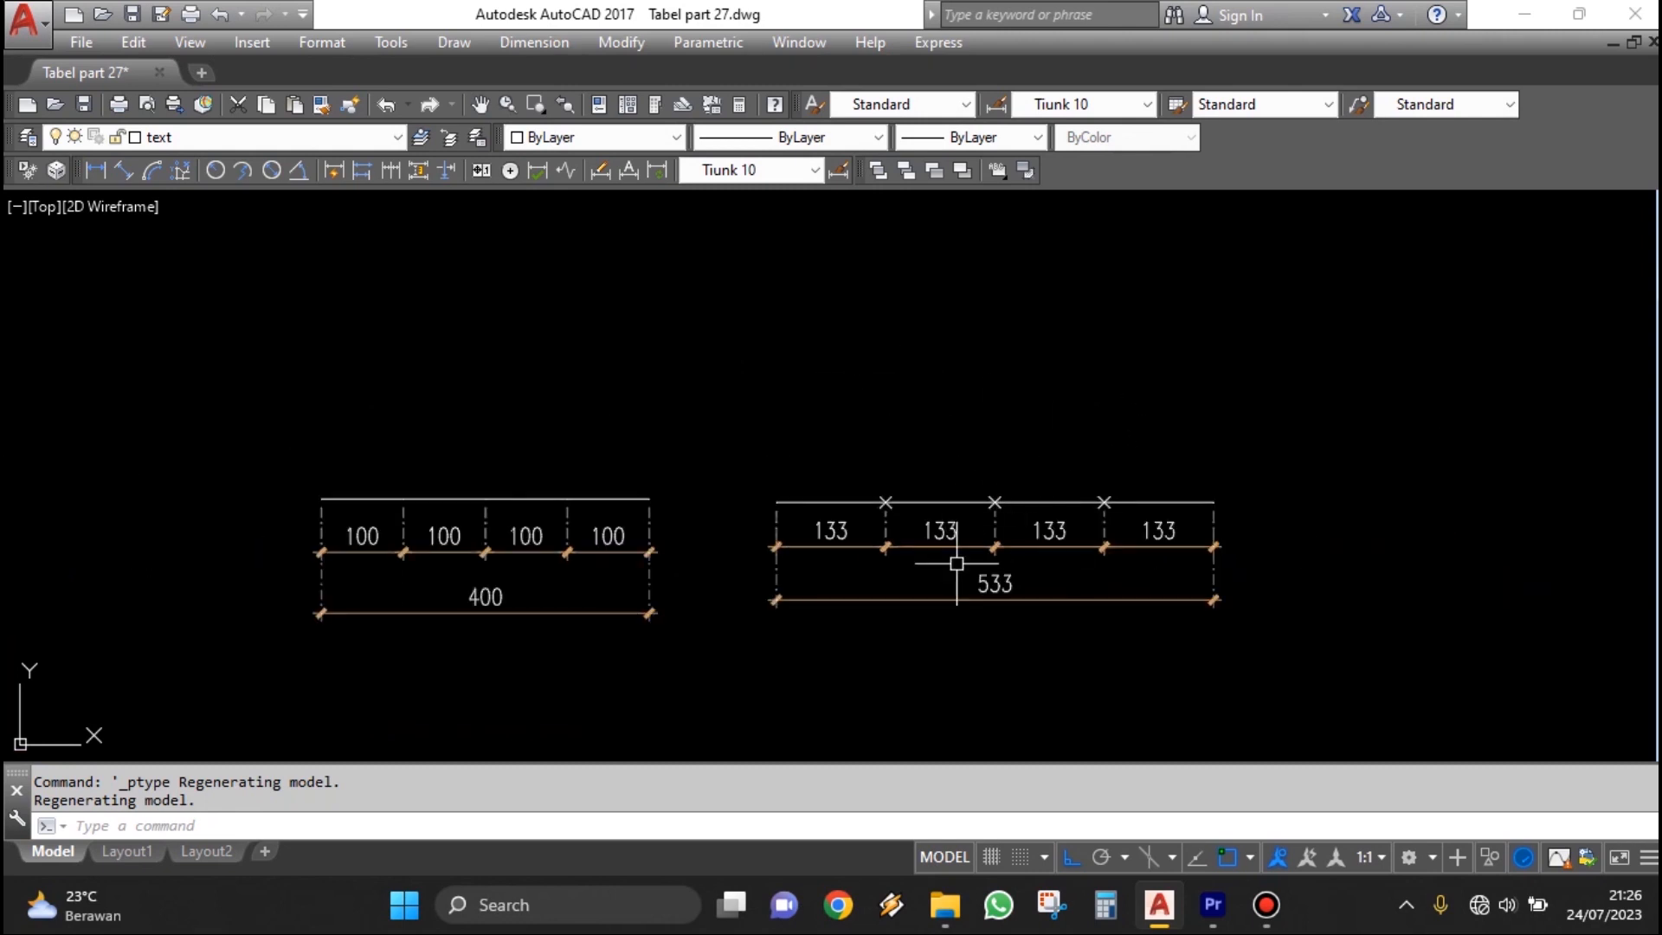
{"action": "scroll", "coordinate": [956, 564], "scroll_direction": "up", "scroll_amount": 2}
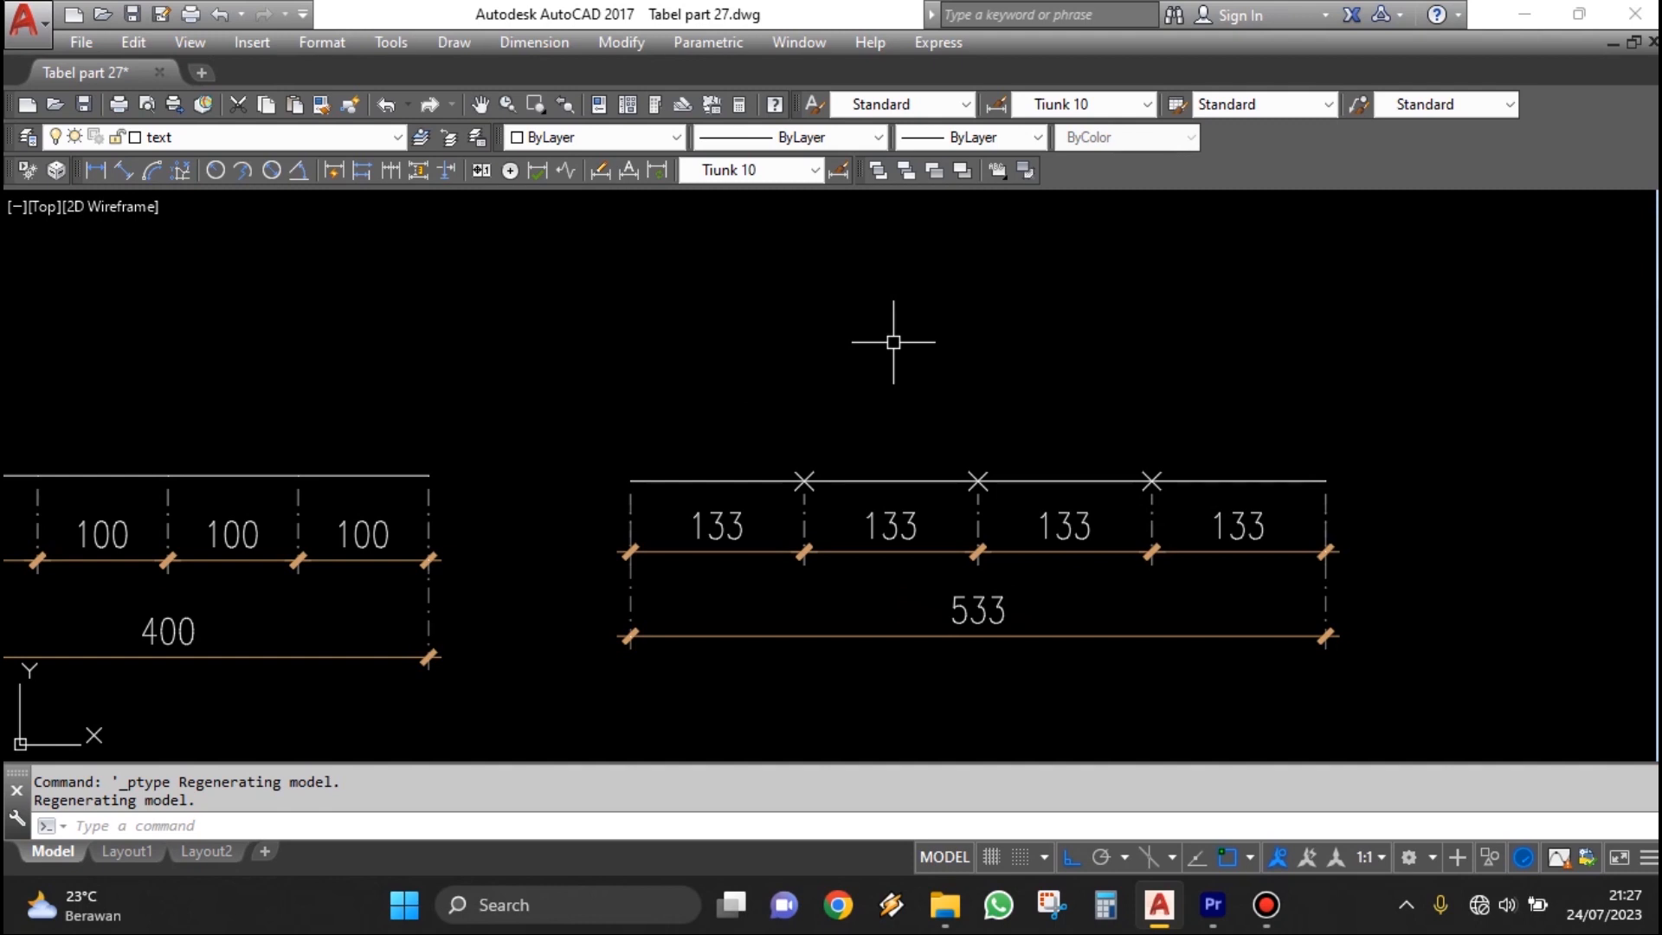
{"action": "scroll", "coordinate": [893, 342], "scroll_direction": "down", "scroll_amount": 3}
{"action": "scroll", "coordinate": [871, 374], "scroll_direction": "up", "scroll_amount": 3}
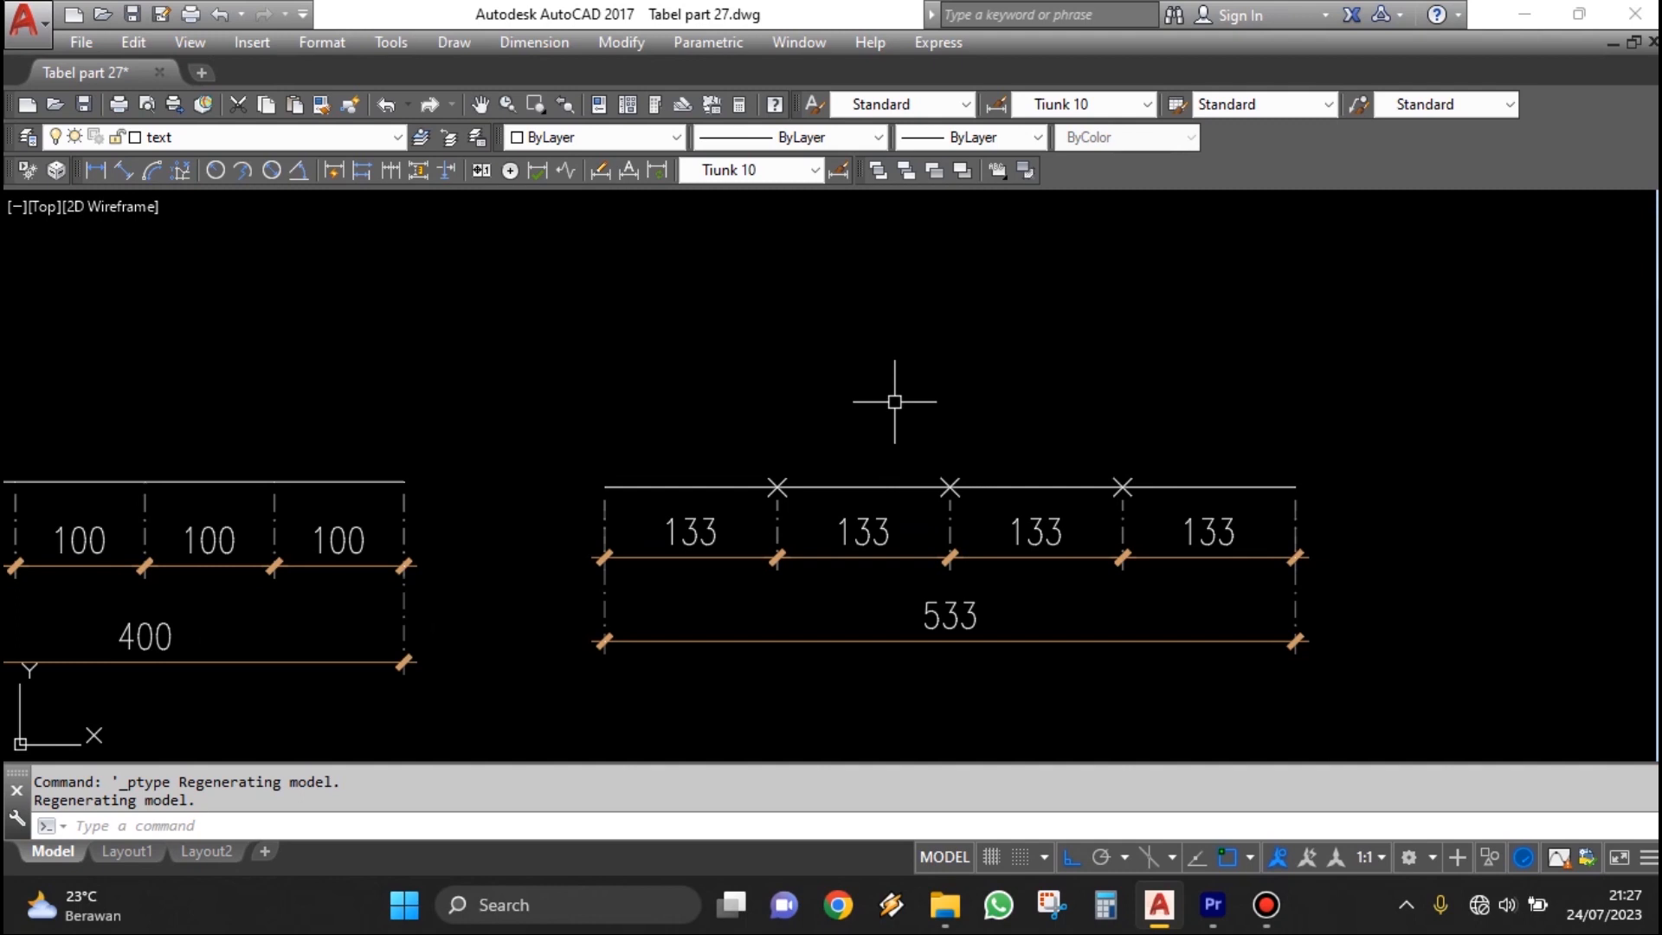
{"action": "type", "text": "e"}
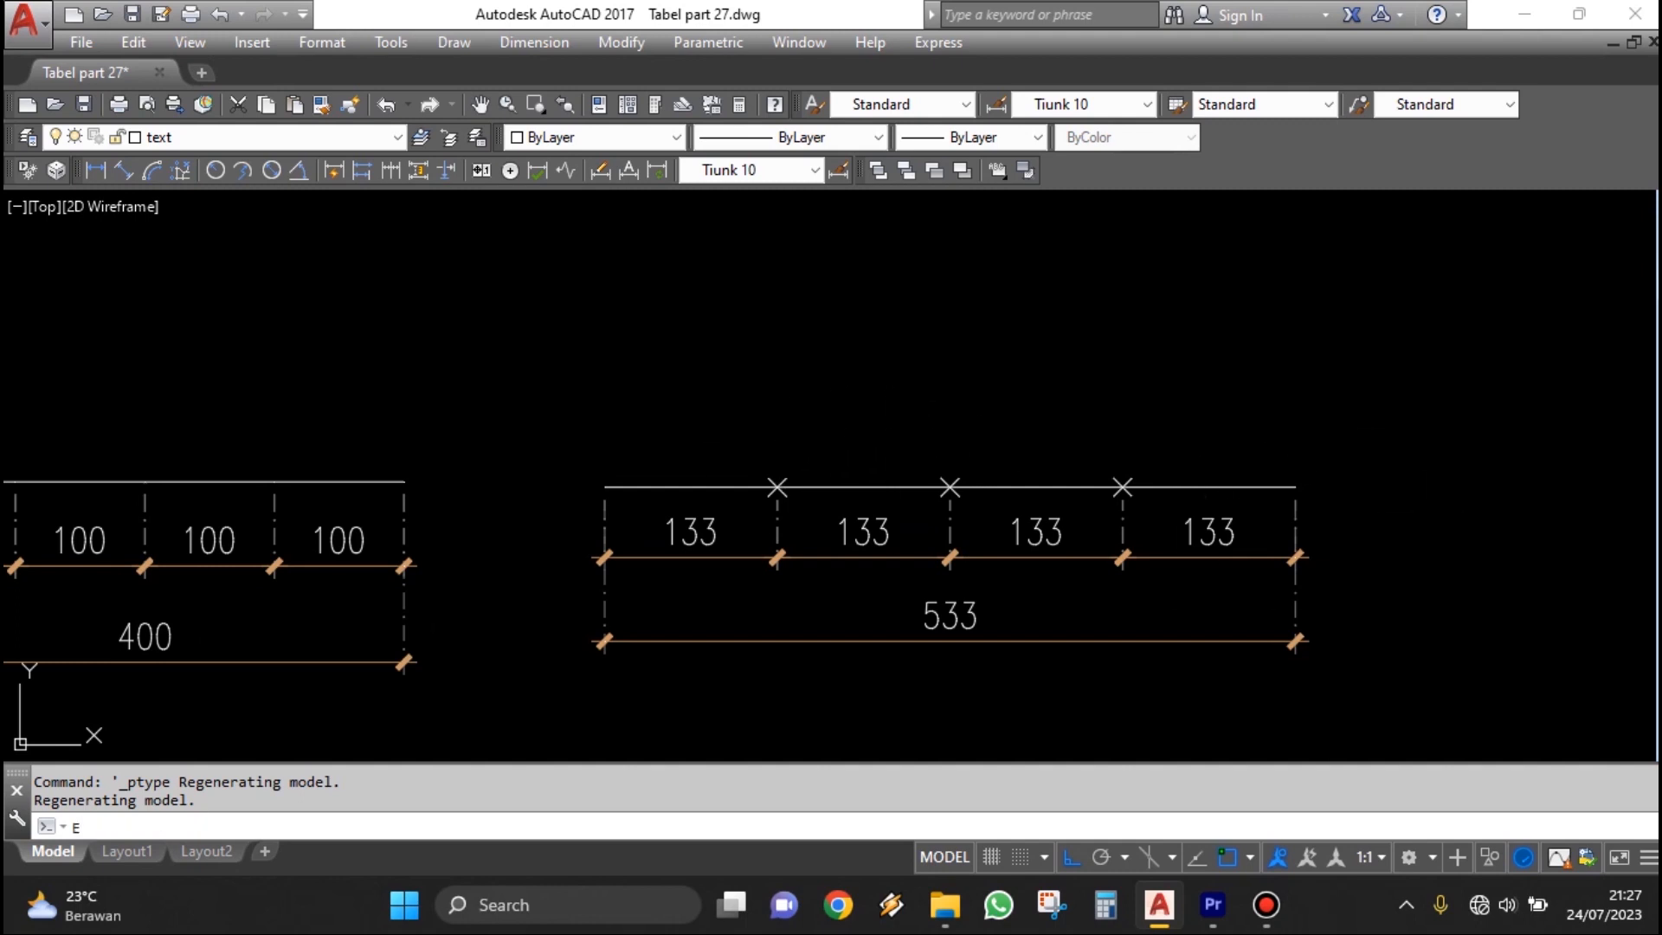
{"action": "key", "text": "Return"}
{"action": "left_click", "coordinate": [689, 395]}
{"action": "left_click", "coordinate": [1234, 532]}
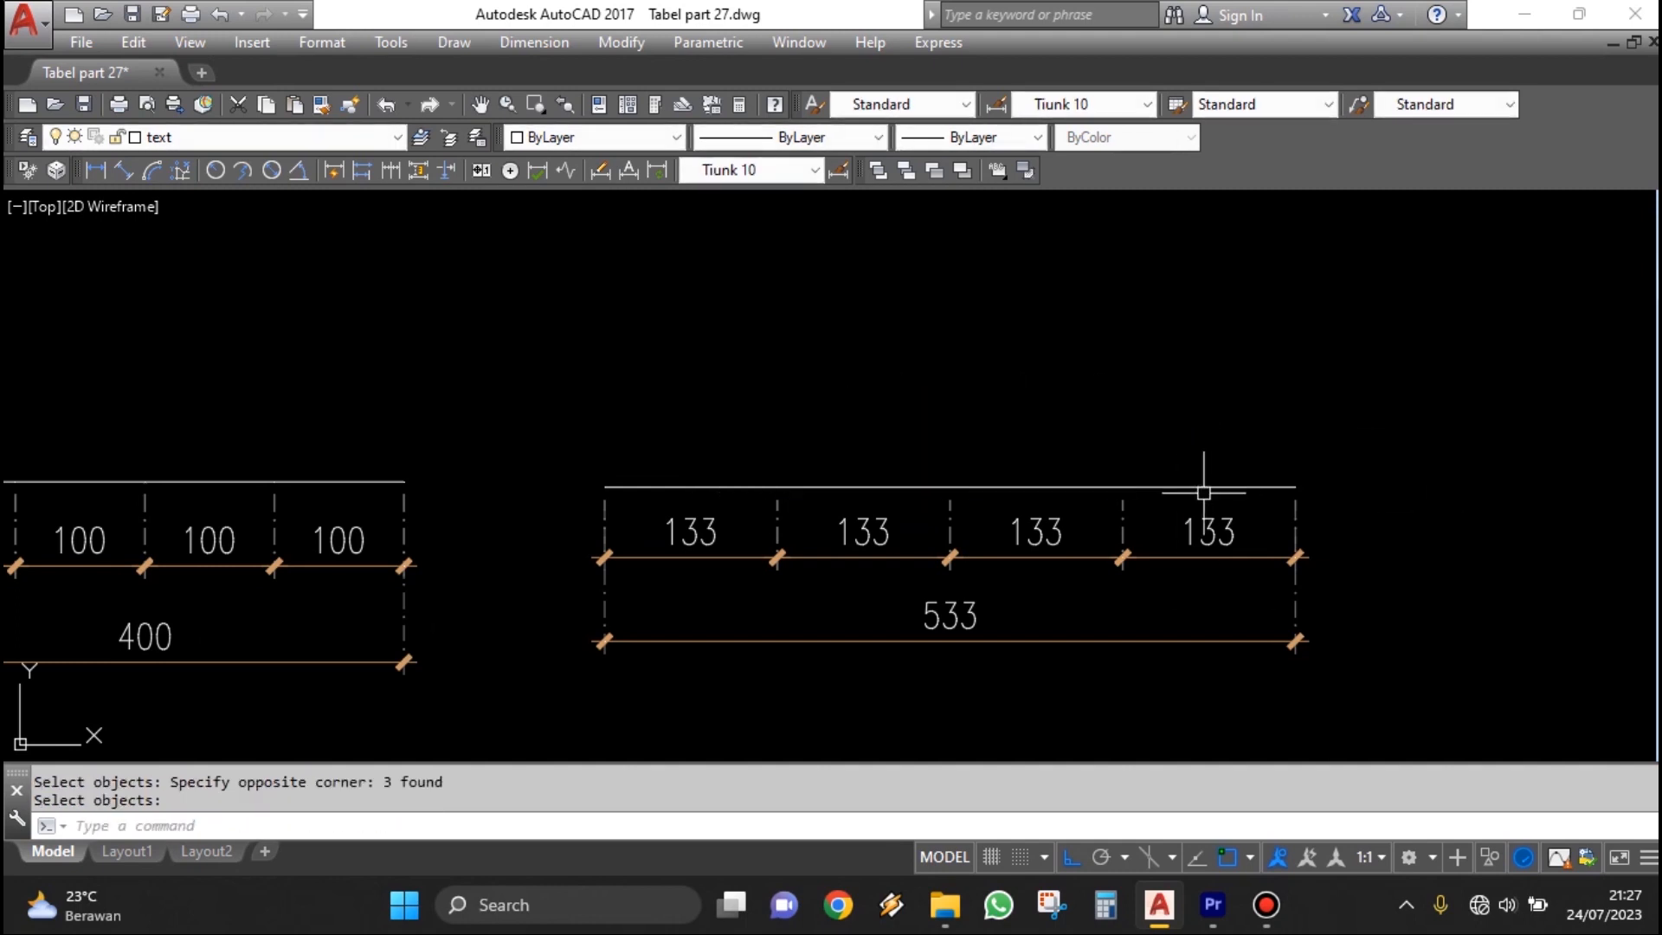
Copy the line with the 400 dimension straight up to an empty spot above the original.
{"action": "scroll", "coordinate": [1109, 474], "scroll_direction": "down", "scroll_amount": 4}
{"action": "middle_click_drag", "start_coordinate": [1108, 475], "coordinate": [1034, 481]}
{"action": "scroll", "coordinate": [1034, 480], "scroll_direction": "up", "scroll_amount": 2}
{"action": "middle_click_drag", "start_coordinate": [385, 586], "coordinate": [762, 537]}
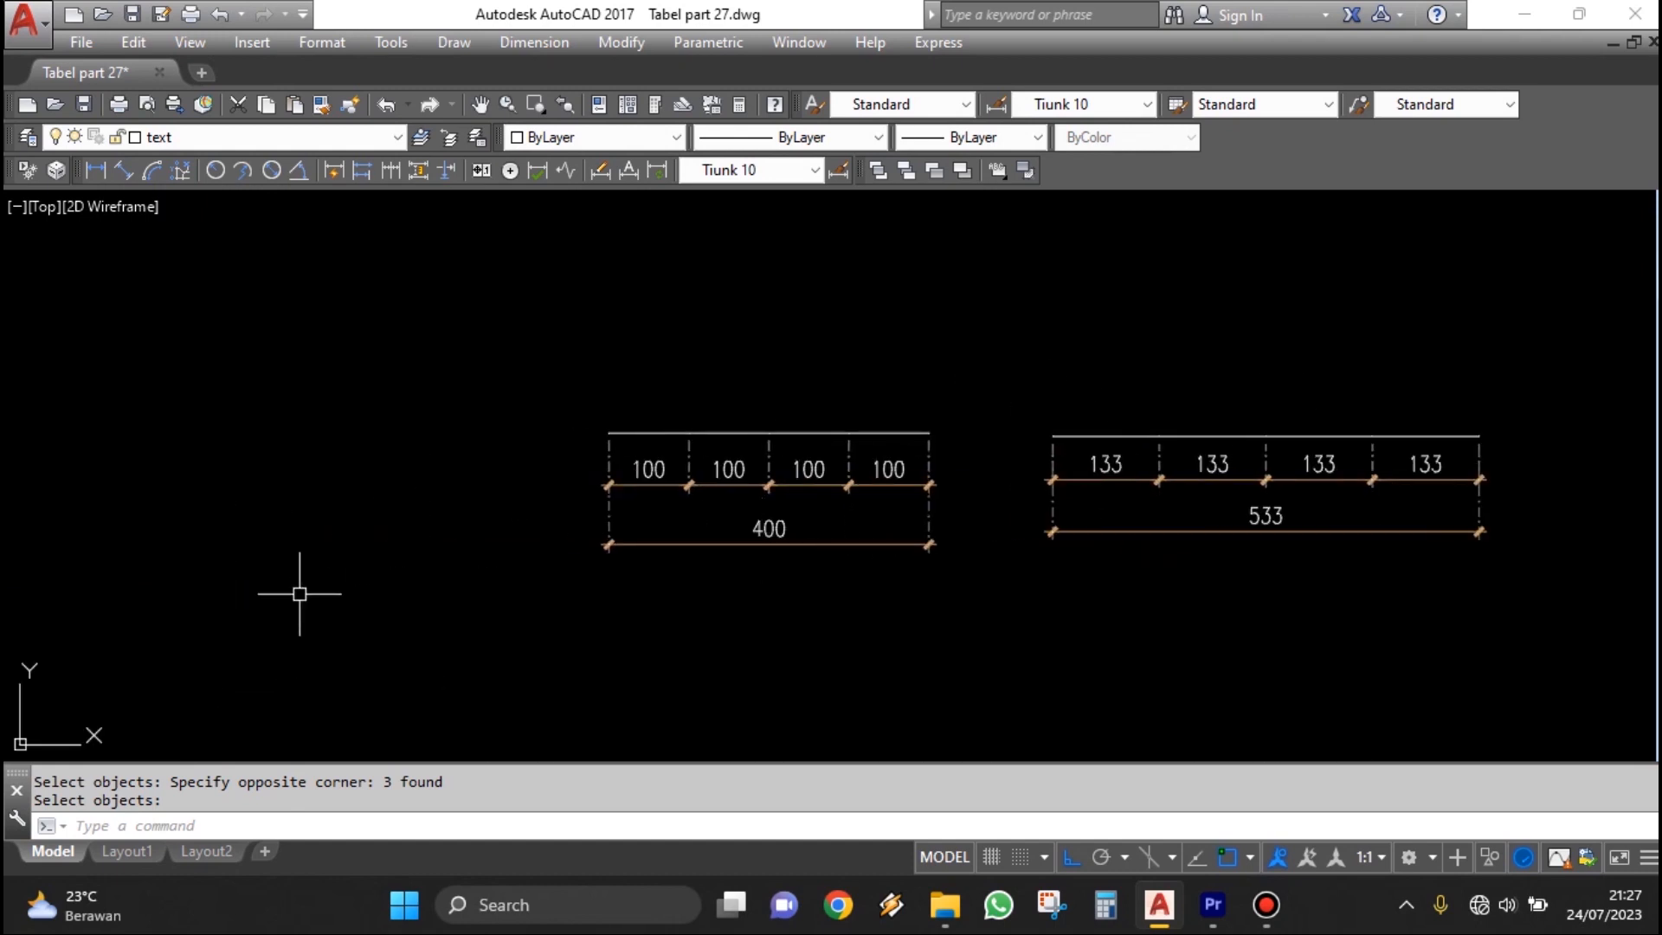
{"action": "middle_click_drag", "start_coordinate": [920, 417], "coordinate": [807, 491]}
{"action": "scroll", "coordinate": [776, 491], "scroll_direction": "up", "scroll_amount": 2}
{"action": "type", "text": "c"}
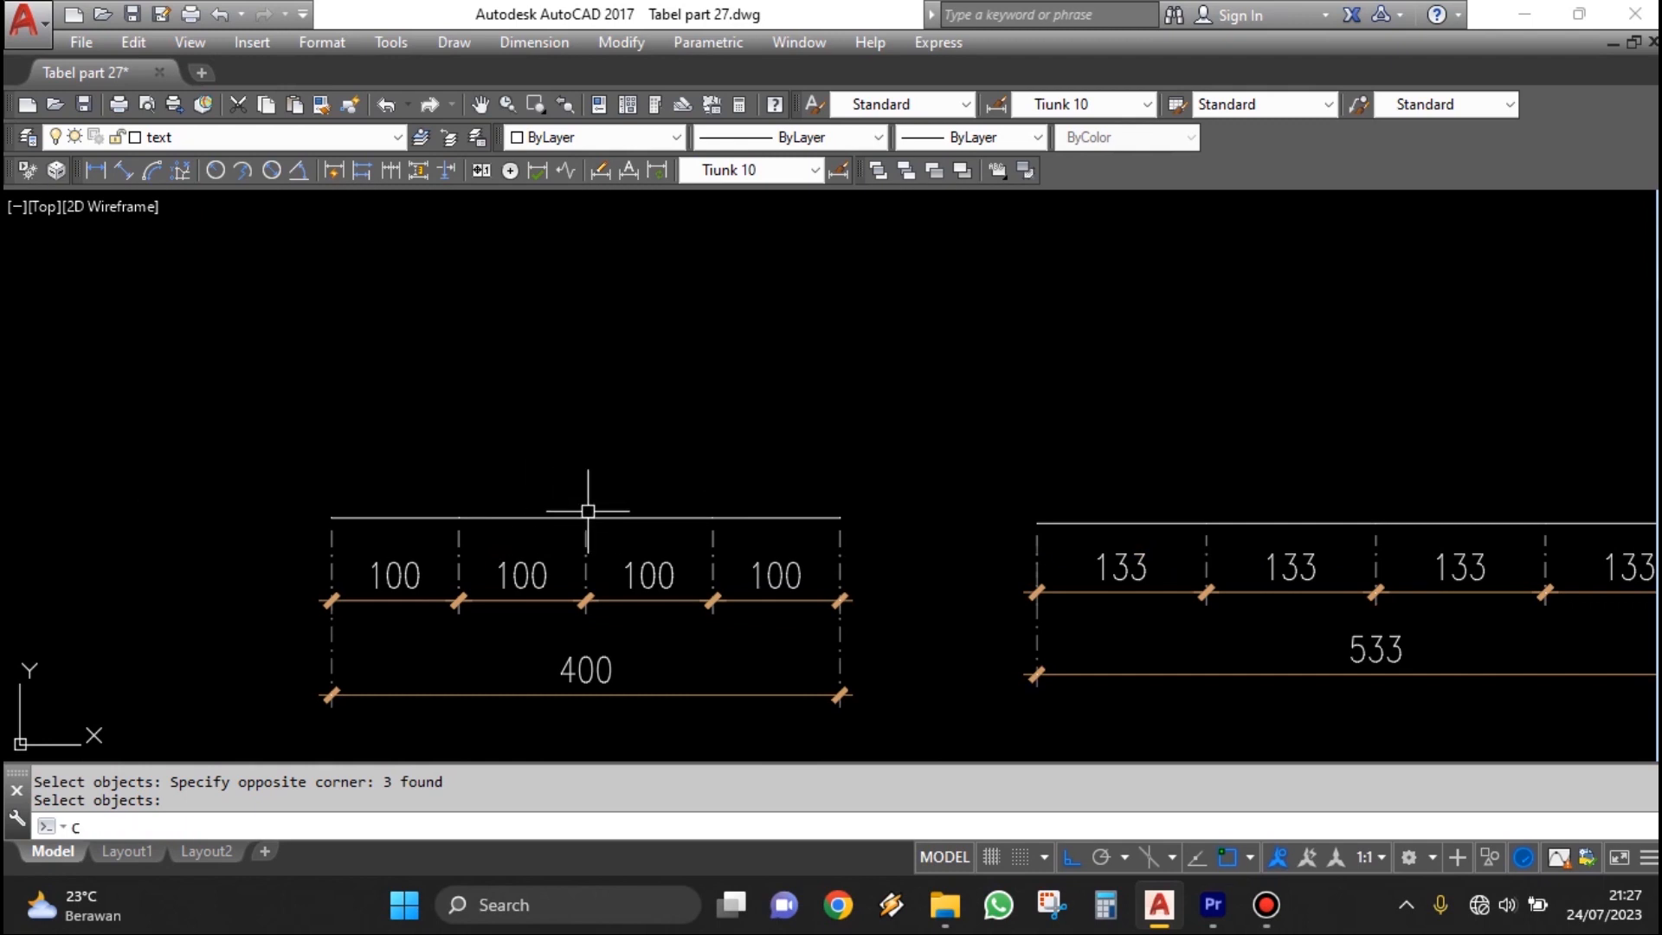
{"action": "key", "text": "space"}
{"action": "left_click", "coordinate": [638, 517]}
{"action": "scroll", "coordinate": [710, 478], "scroll_direction": "down", "scroll_amount": 2}
{"action": "key", "text": "space"}
{"action": "left_click", "coordinate": [827, 470]}
{"action": "left_click", "coordinate": [884, 307]}
Examine the copied line alongside the two dimensioned lines below it.
{"action": "middle_click_drag", "start_coordinate": [843, 380], "coordinate": [800, 447]}
{"action": "mouse_move", "coordinate": [521, 562]}
{"action": "middle_mouse_down"}
{"action": "mouse_move", "coordinate": [643, 587]}
{"action": "mouse_move", "coordinate": [648, 473]}
{"action": "middle_mouse_up"}
{"action": "scroll", "coordinate": [720, 578], "scroll_direction": "up", "scroll_amount": 2}
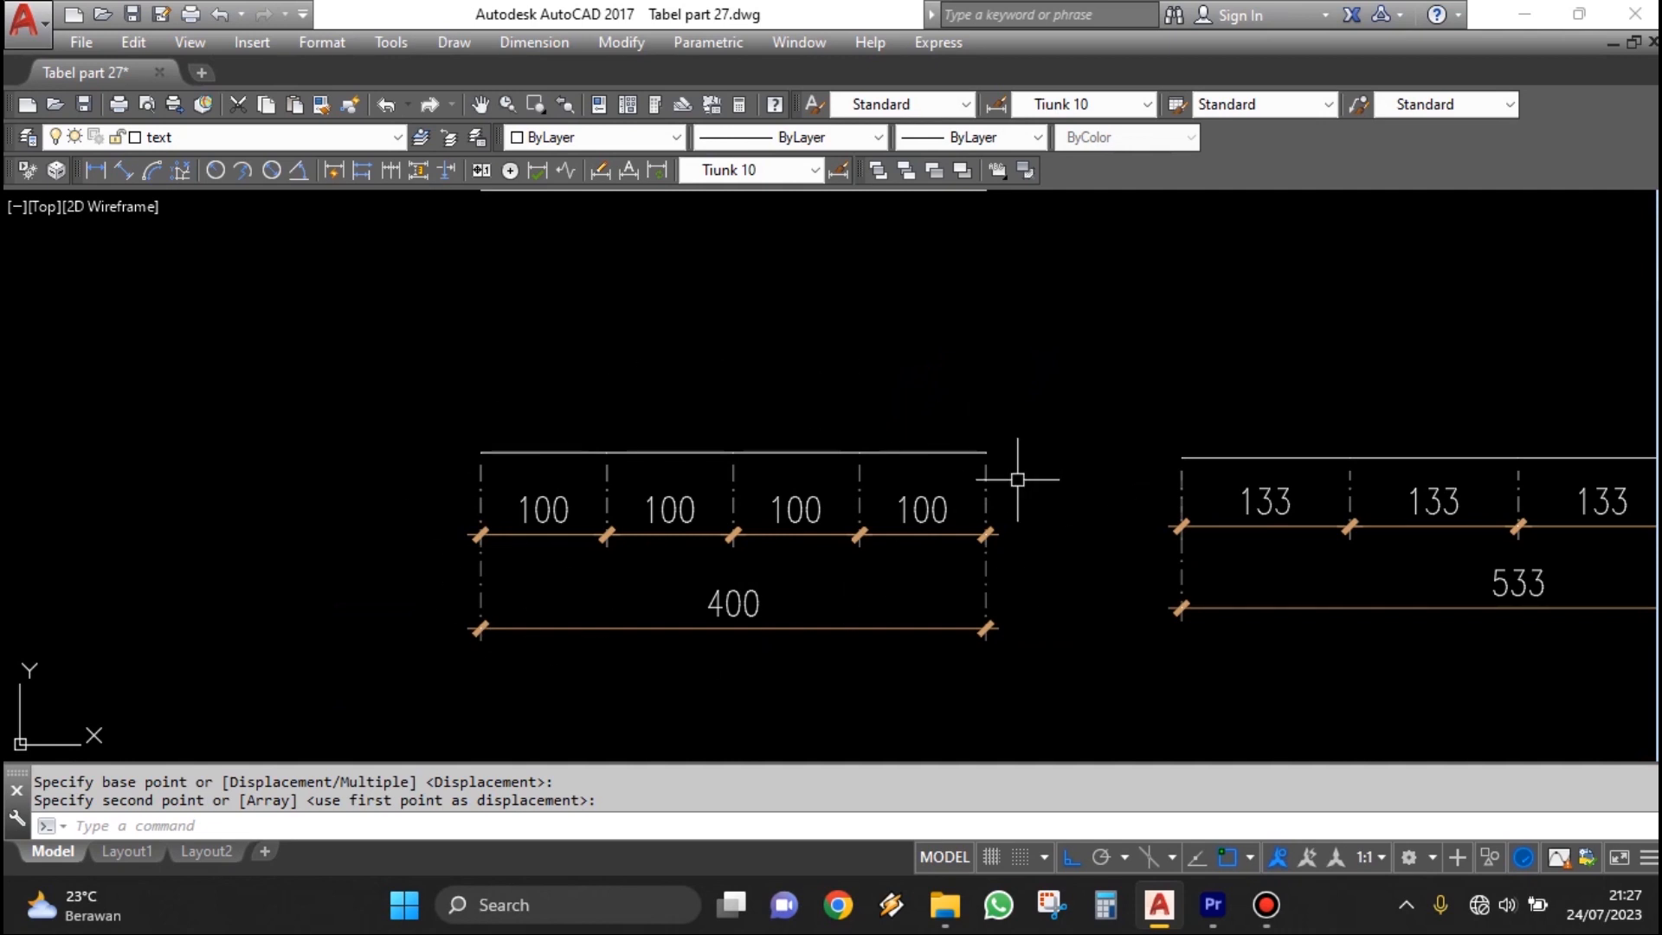
{"action": "scroll", "coordinate": [935, 482], "scroll_direction": "down", "scroll_amount": 4}
{"action": "scroll", "coordinate": [756, 603], "scroll_direction": "up", "scroll_amount": 2}
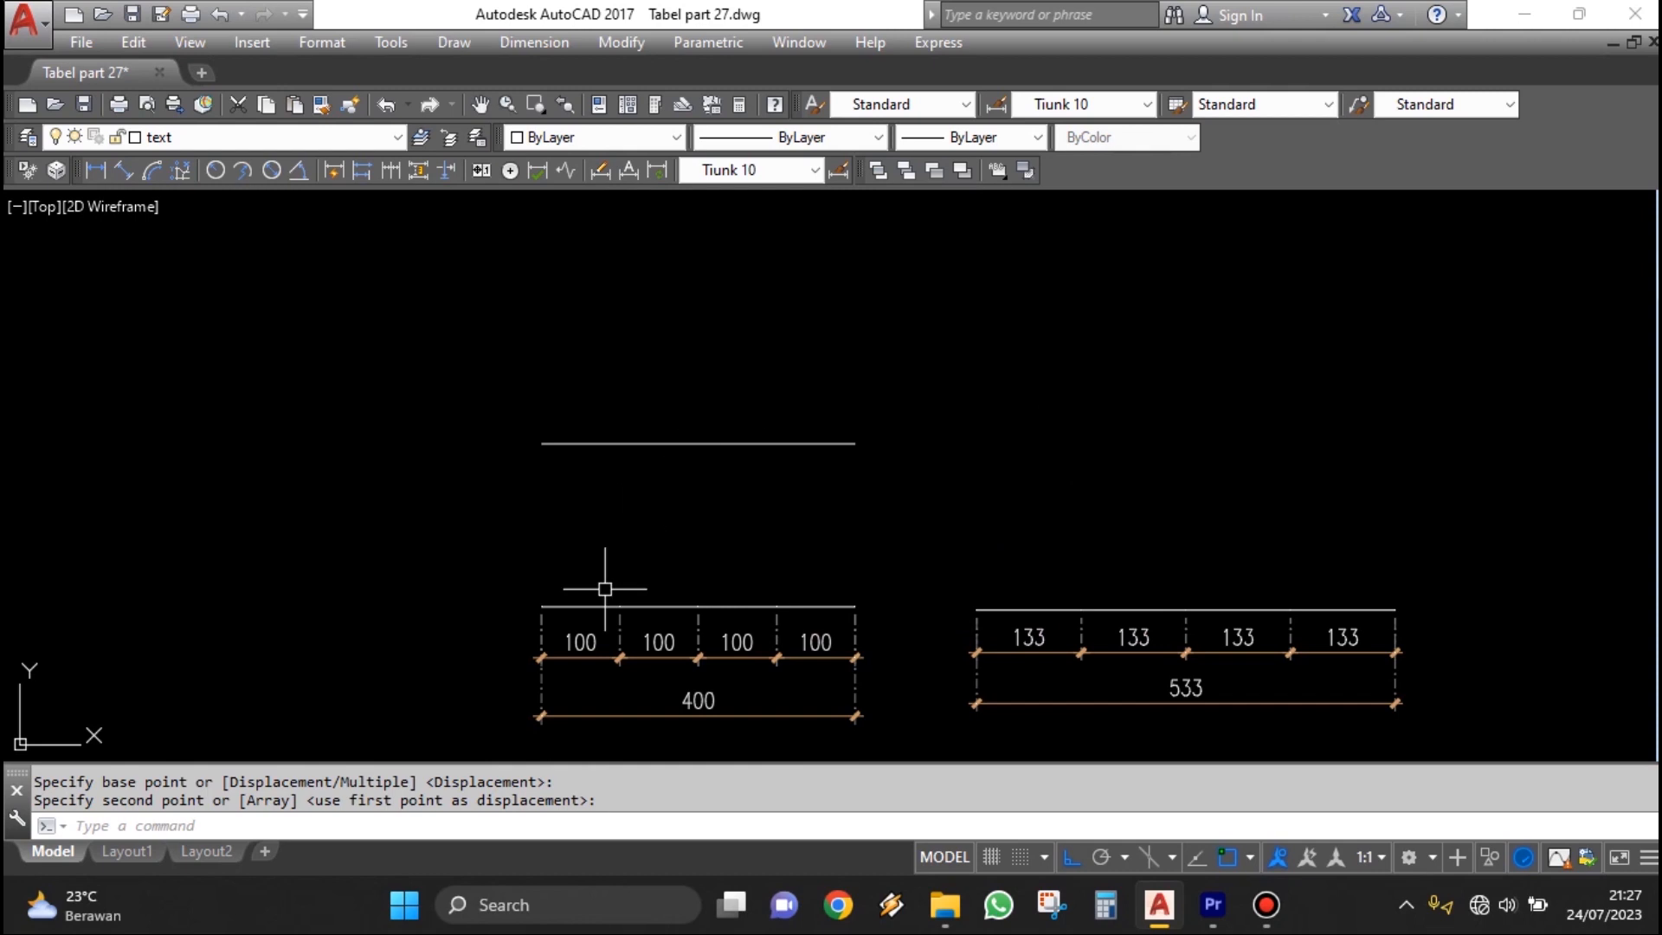
{"action": "scroll", "coordinate": [574, 662], "scroll_direction": "up", "scroll_amount": 2}
{"action": "middle_click_drag", "start_coordinate": [848, 622], "coordinate": [848, 520]}
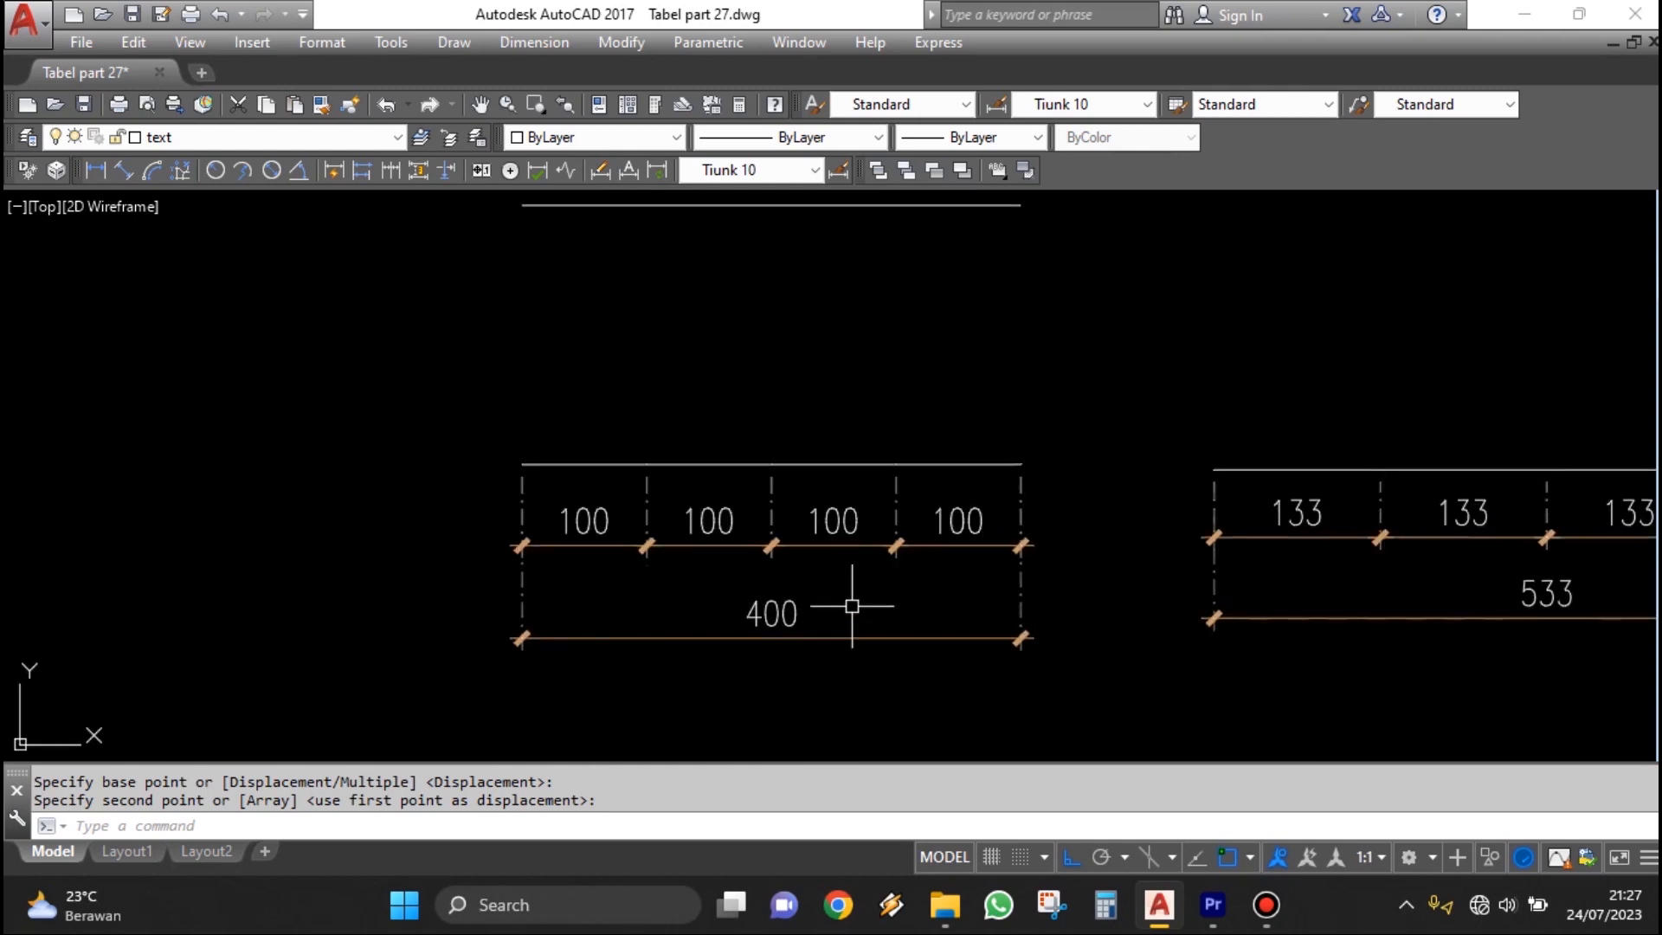
{"action": "middle_click_drag", "start_coordinate": [594, 465], "coordinate": [552, 579]}
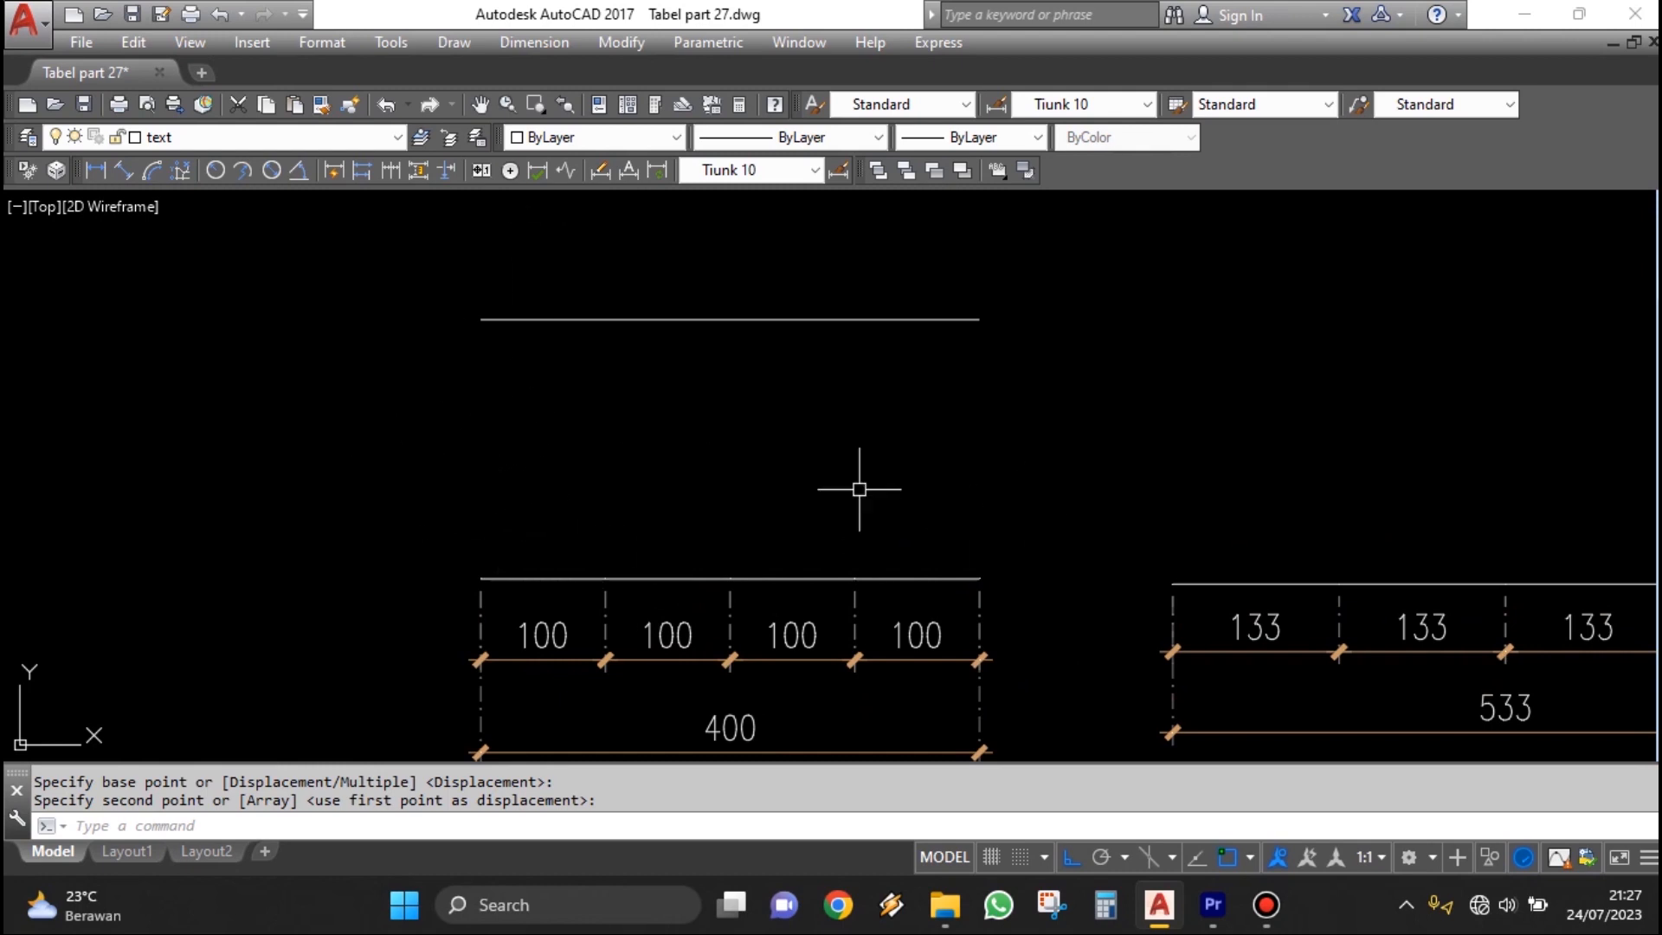
{"action": "mouse_move", "coordinate": [888, 496]}
{"action": "middle_mouse_down"}
{"action": "mouse_move", "coordinate": [838, 479]}
{"action": "mouse_move", "coordinate": [766, 392]}
{"action": "middle_mouse_up"}
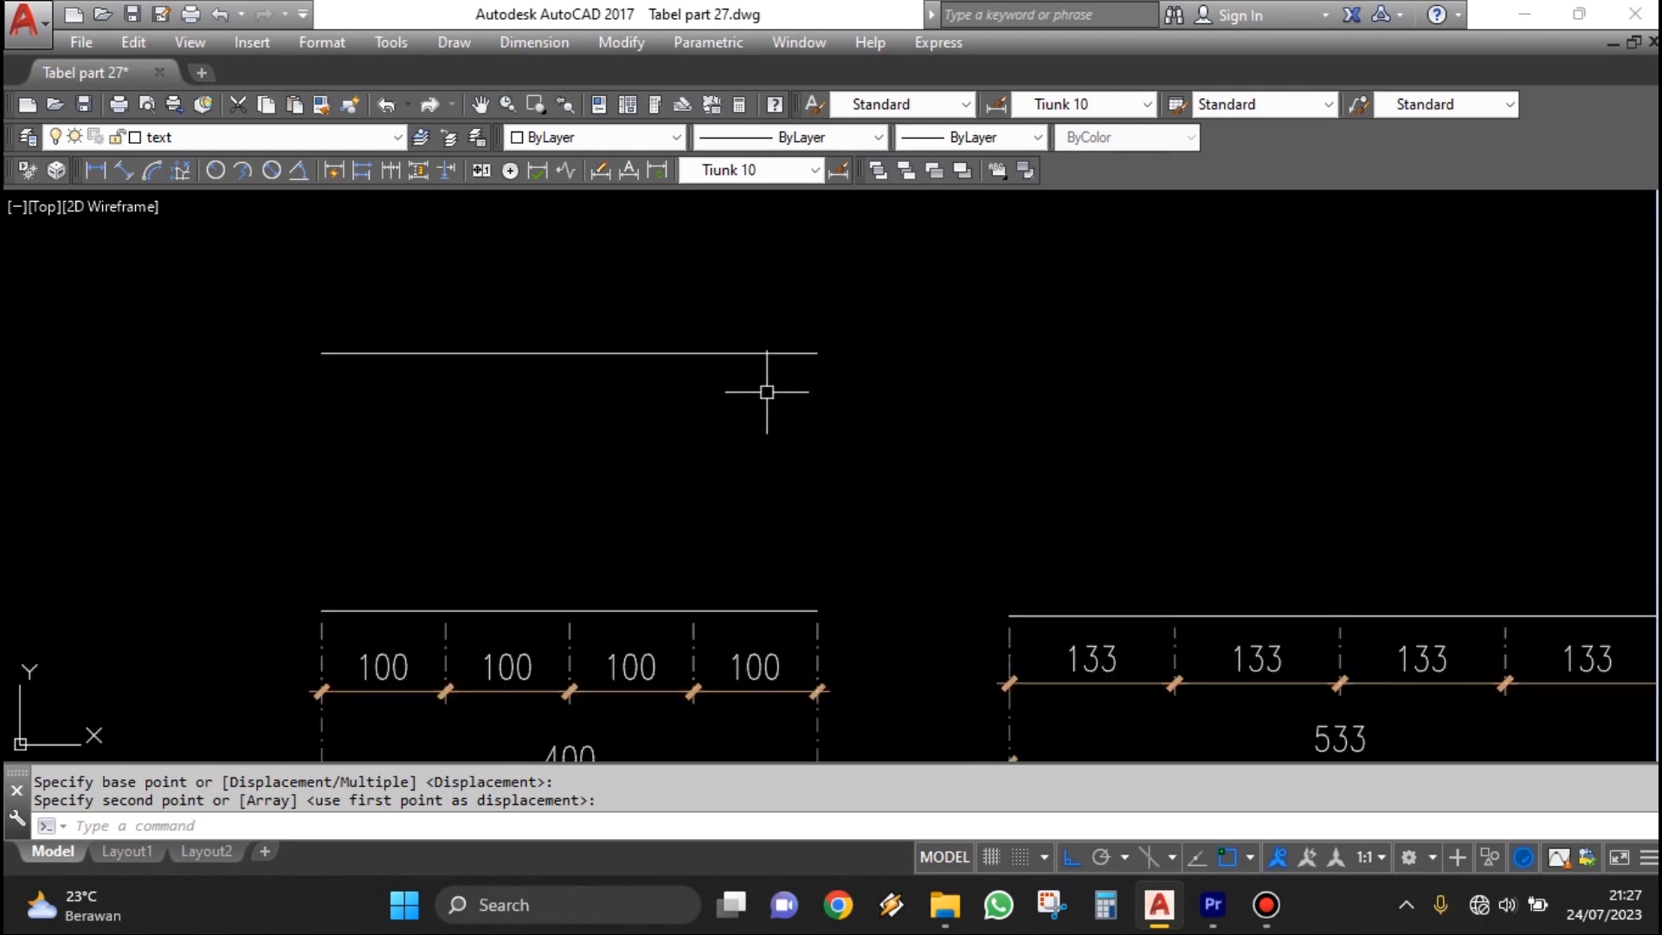
{"action": "scroll", "coordinate": [620, 423], "scroll_direction": "down", "scroll_amount": 2}
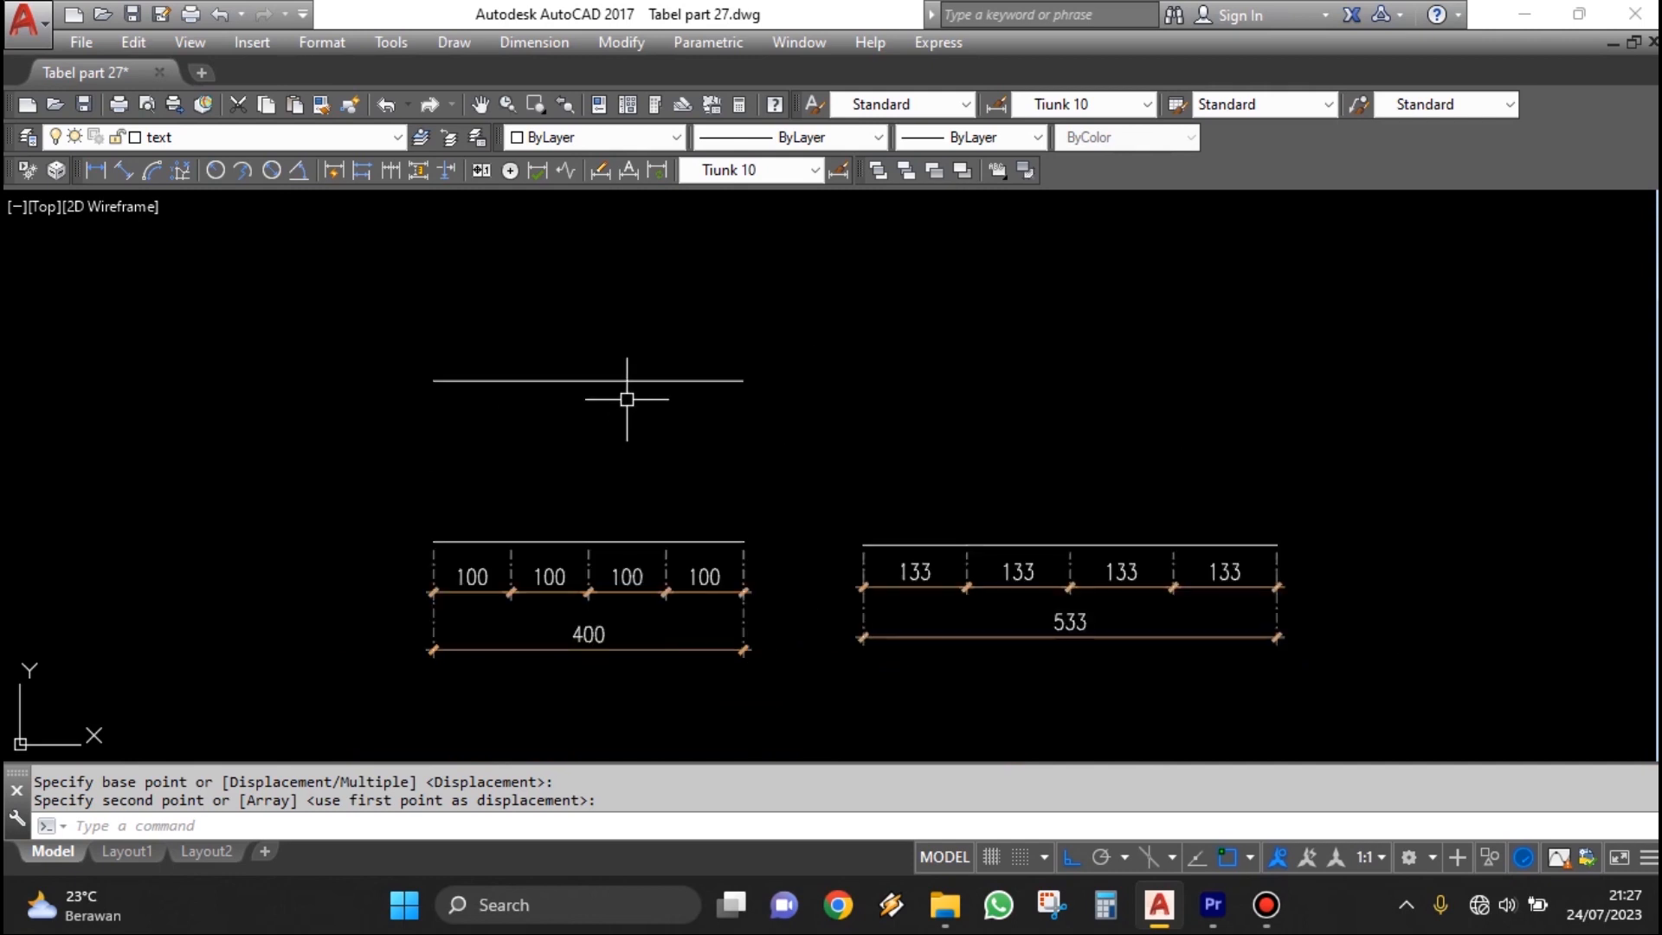
Divide the copied upper line into 4 equal segments with the Divide command.
{"action": "key", "text": "Escape"}
{"action": "key", "text": "Escape"}
{"action": "type", "text": "D"}
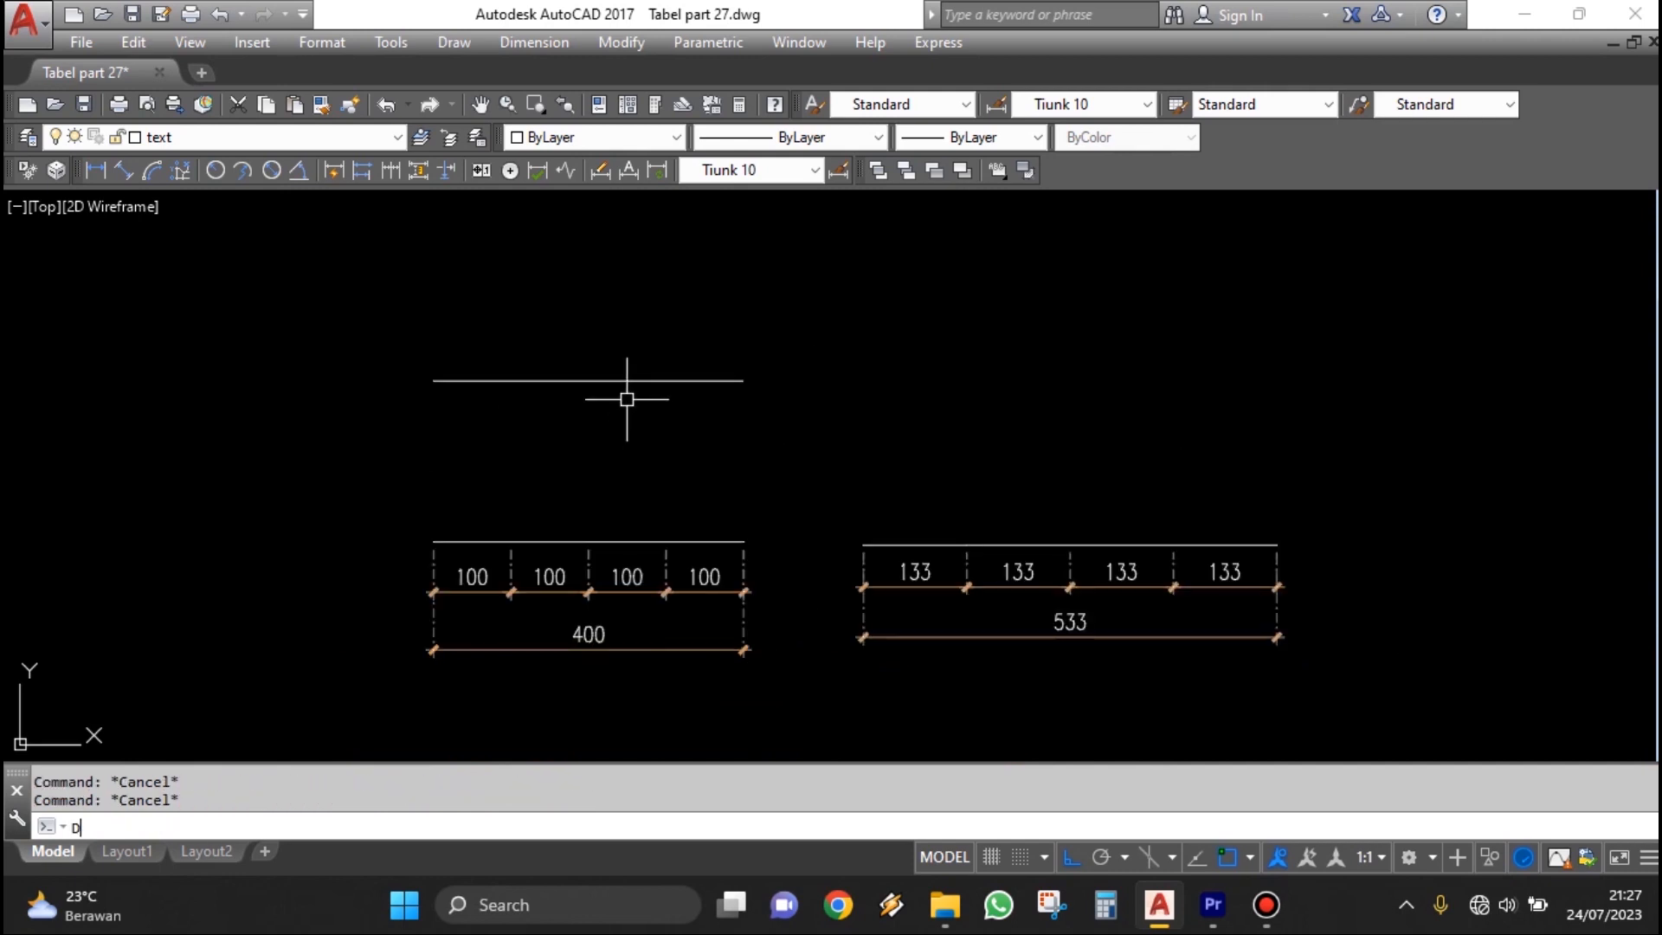
{"action": "type", "text": "IV"}
{"action": "key", "text": "Return"}
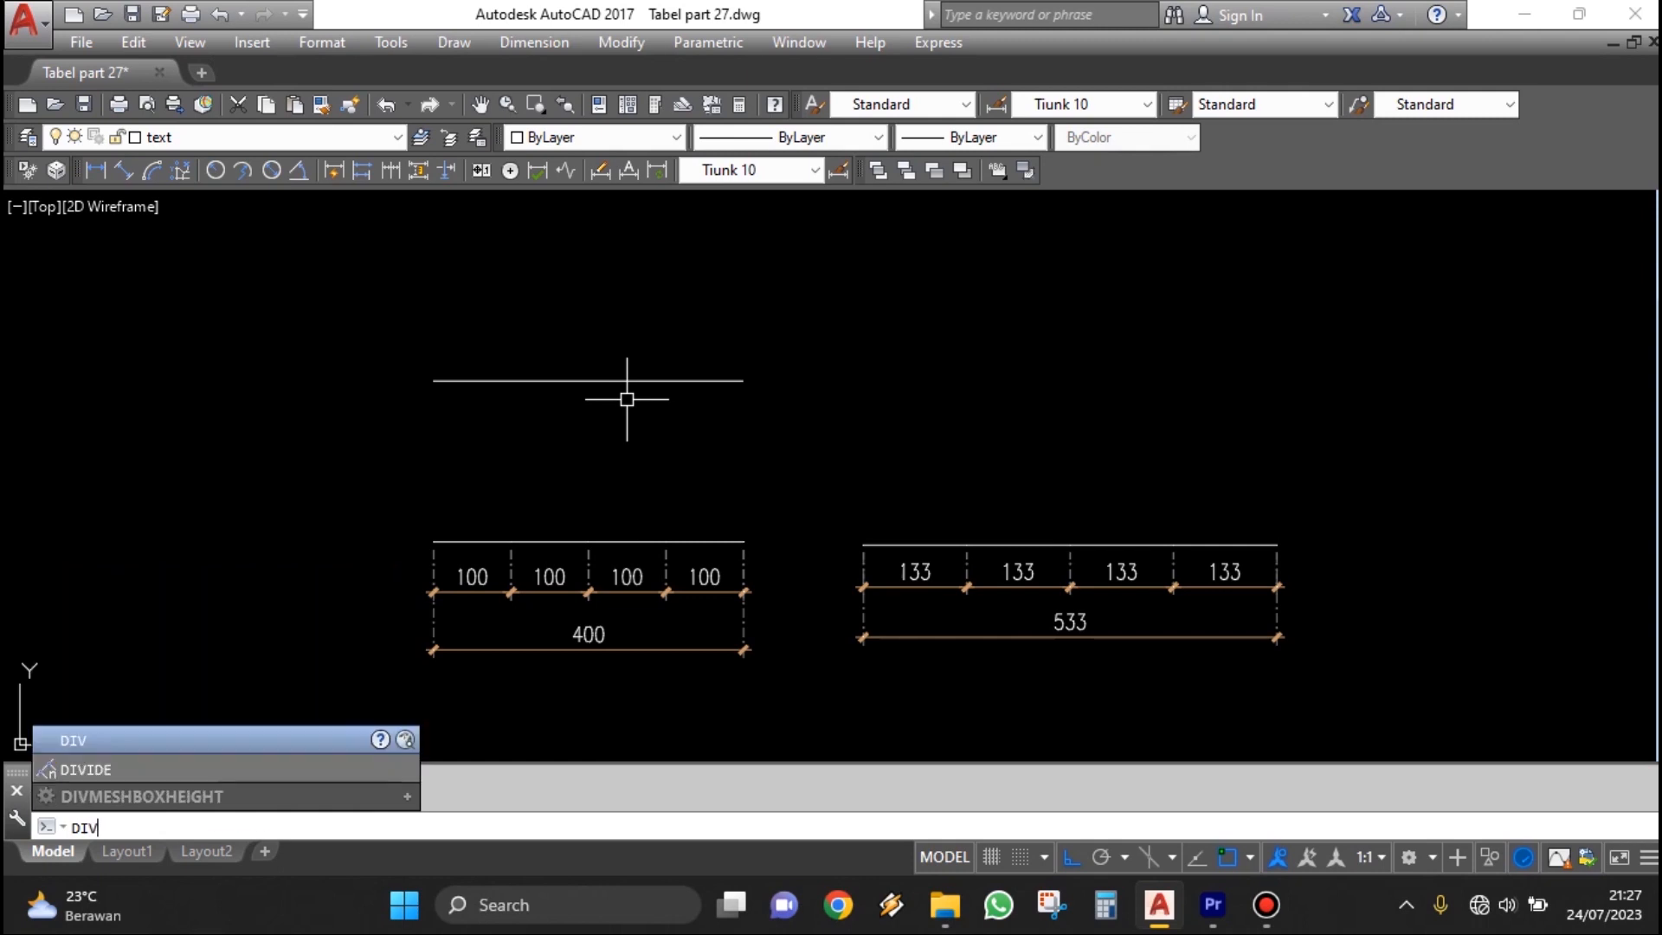
{"action": "scroll", "coordinate": [640, 386], "scroll_direction": "up", "scroll_amount": 2}
{"action": "left_click", "coordinate": [683, 372]}
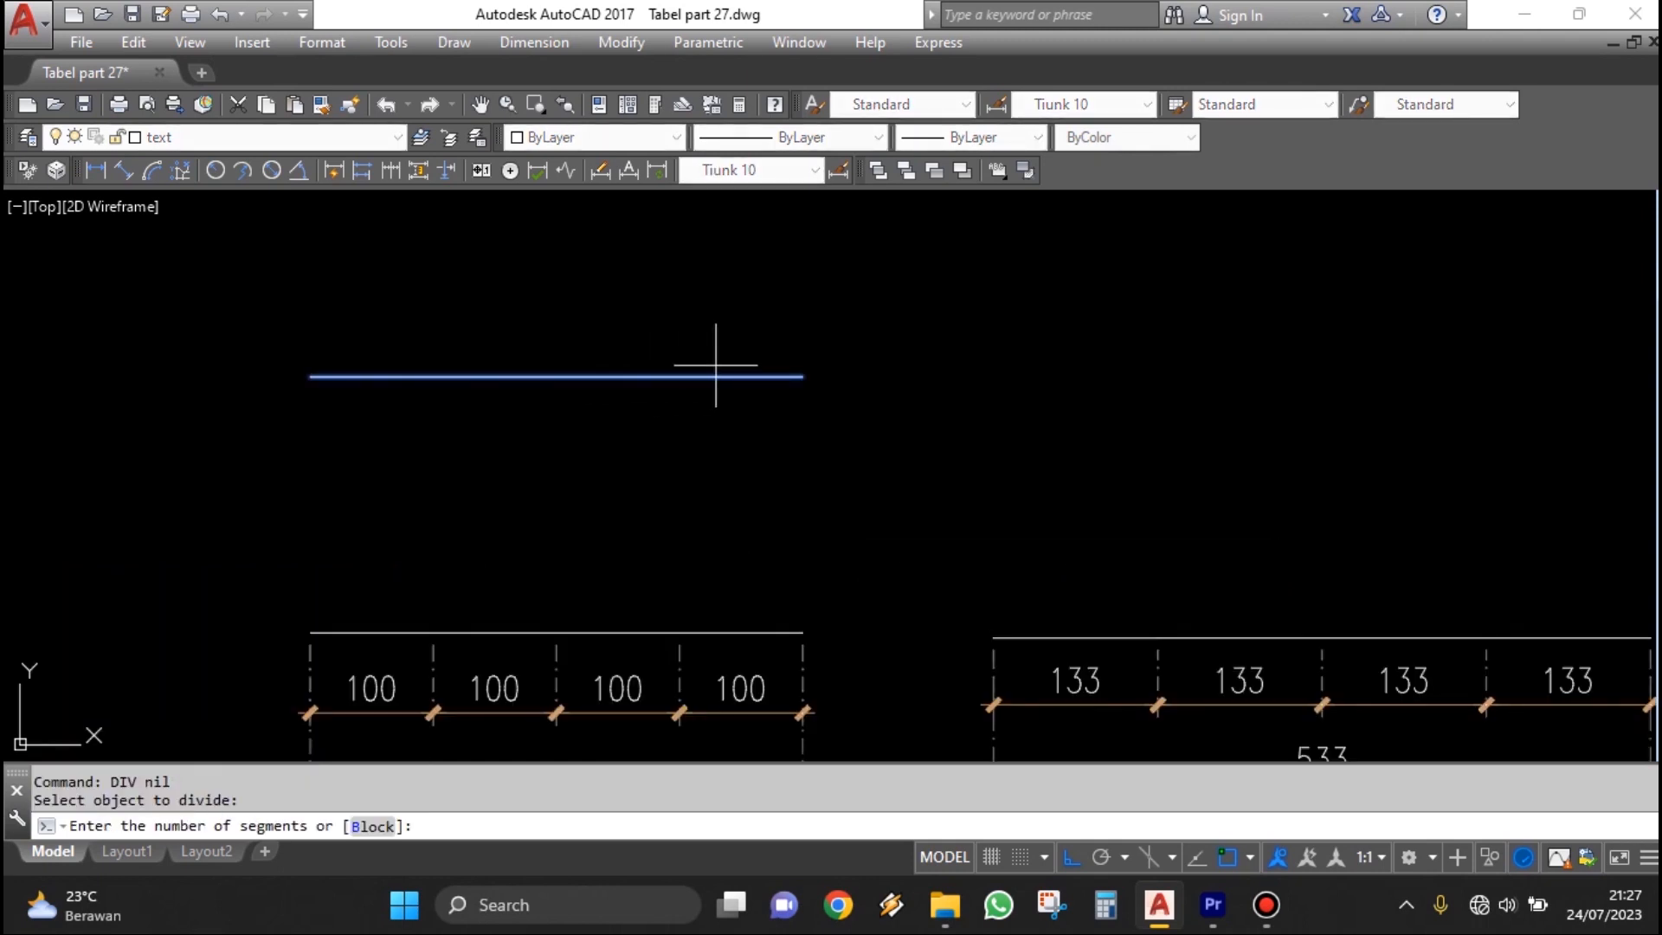
{"action": "type", "text": "4"}
{"action": "key", "text": "Return"}
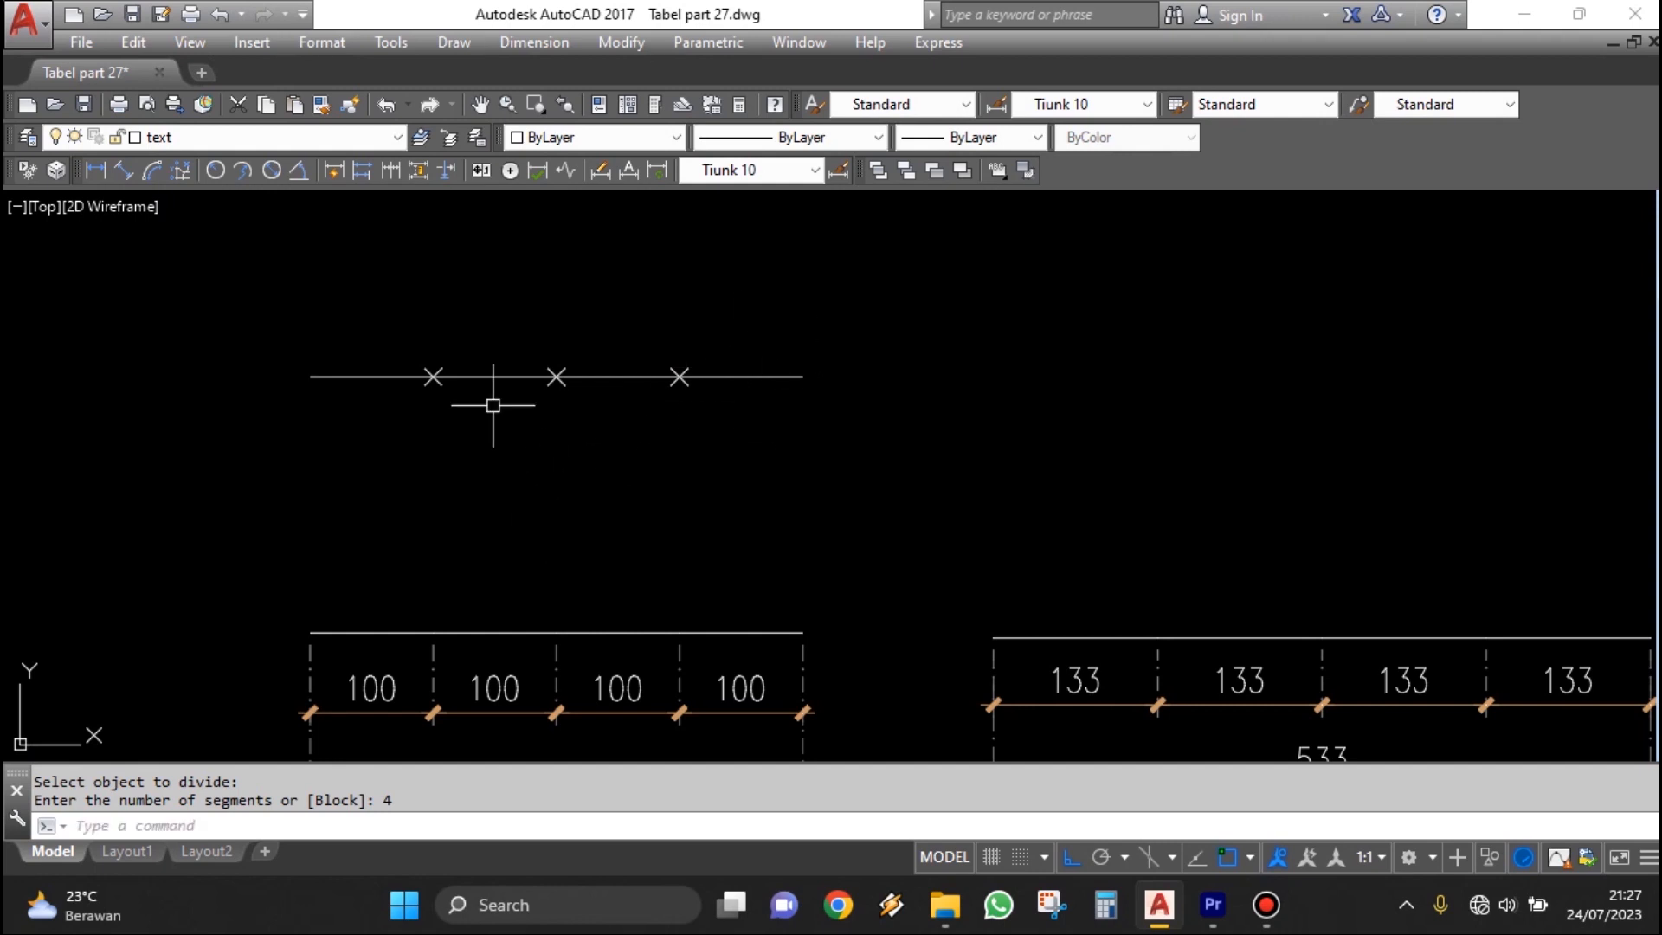
Place a linear dimension on the upper line's first segment and continue it across the other three segments.
{"action": "type", "text": "dli"}
{"action": "key", "text": "Return"}
{"action": "left_click", "coordinate": [310, 376]}
{"action": "left_click", "coordinate": [433, 376]}
{"action": "left_click", "coordinate": [419, 419]}
{"action": "type", "text": "dco"}
{"action": "key", "text": "Return"}
{"action": "left_click", "coordinate": [556, 376]}
{"action": "left_click", "coordinate": [679, 376]}
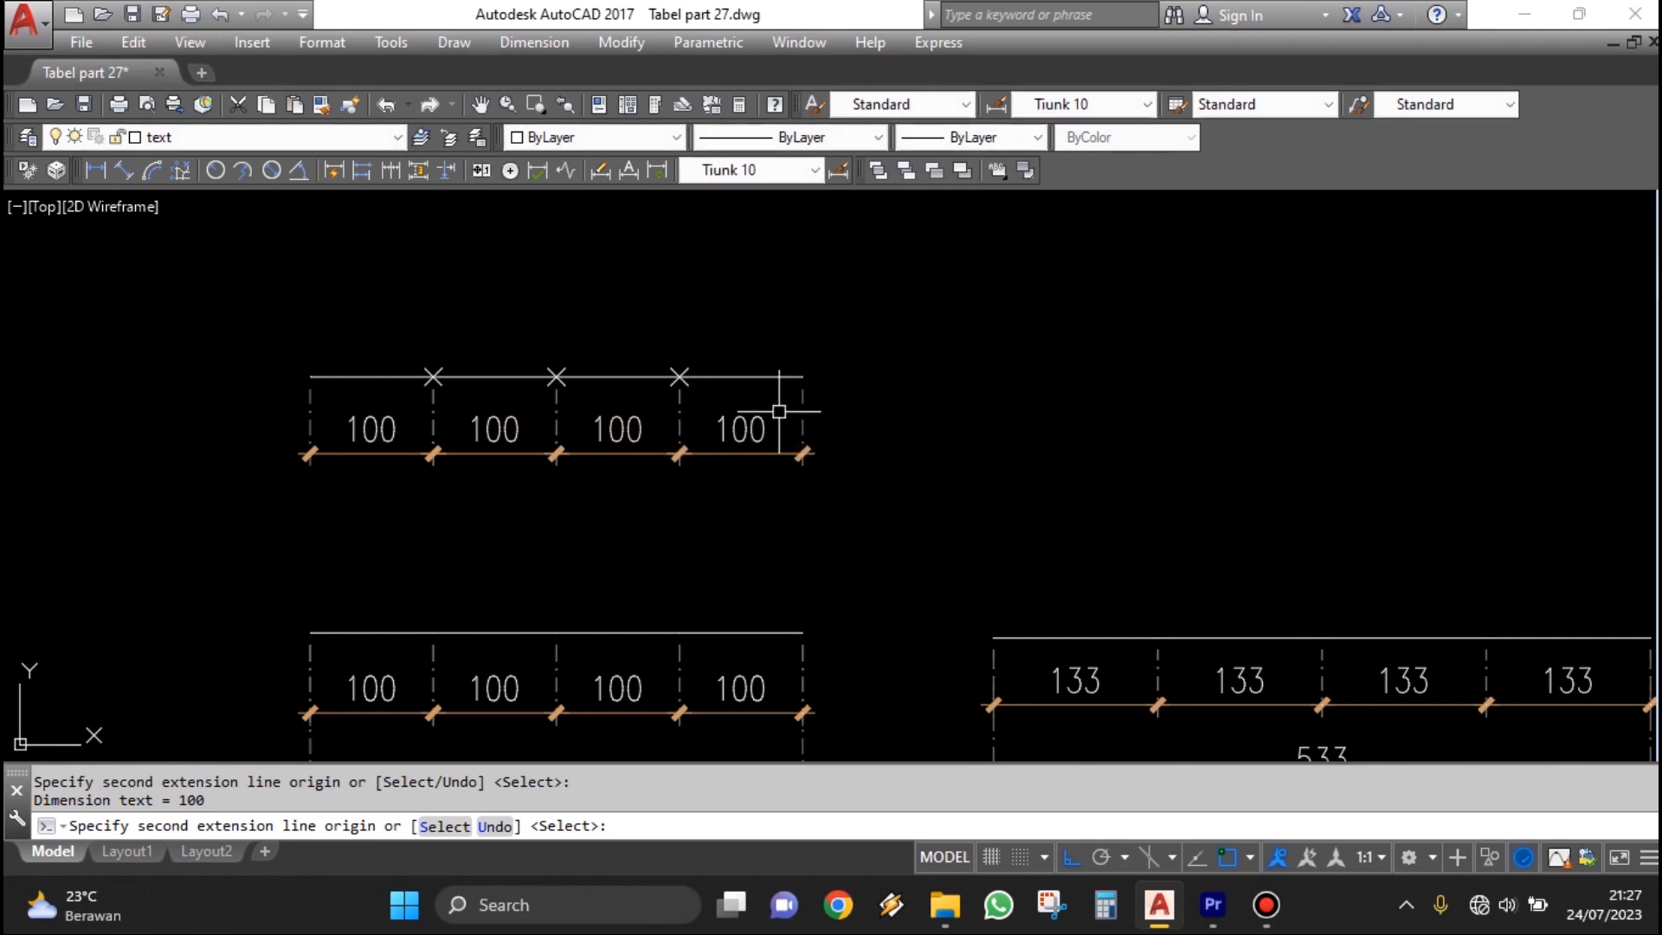
{"action": "key", "text": "Escape"}
Add a linear dimension for the upper line's overall length below the segment dimensions.
{"action": "scroll", "coordinate": [296, 482], "scroll_direction": "up", "scroll_amount": 2}
{"action": "type", "text": "dli"}
{"action": "key", "text": "Return"}
{"action": "left_click", "coordinate": [310, 407]}
{"action": "left_click", "coordinate": [1092, 407]}
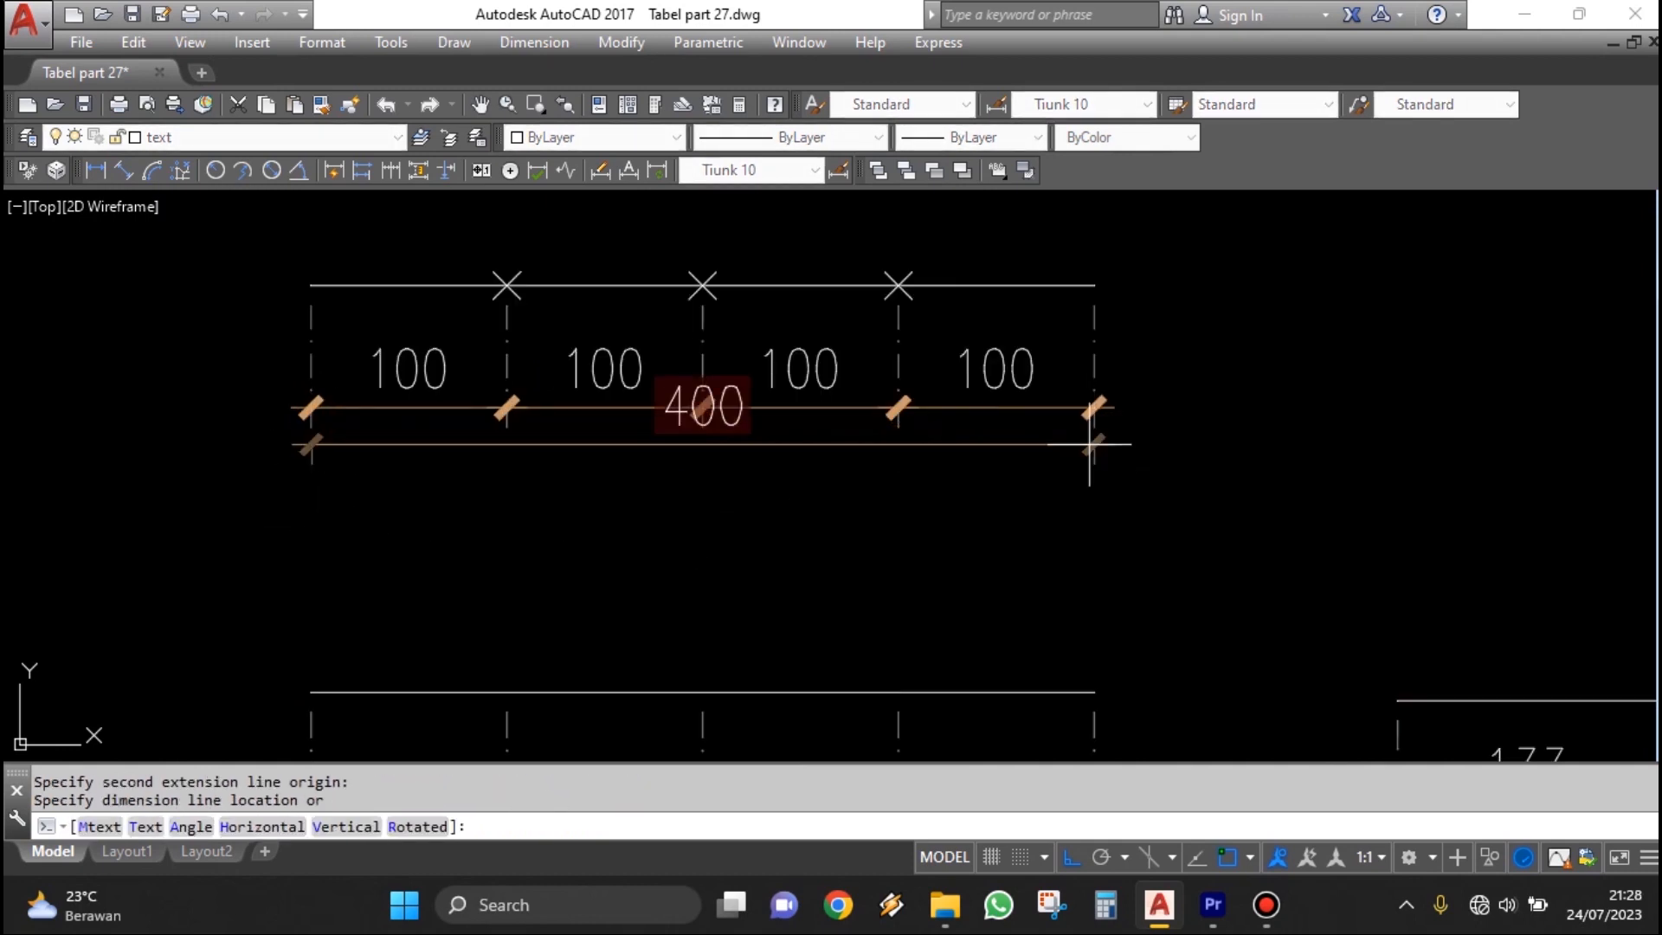
{"action": "left_click", "coordinate": [1080, 524]}
{"action": "scroll", "coordinate": [891, 501], "scroll_direction": "down", "scroll_amount": 4}
{"action": "scroll", "coordinate": [750, 461], "scroll_direction": "up", "scroll_amount": 2}
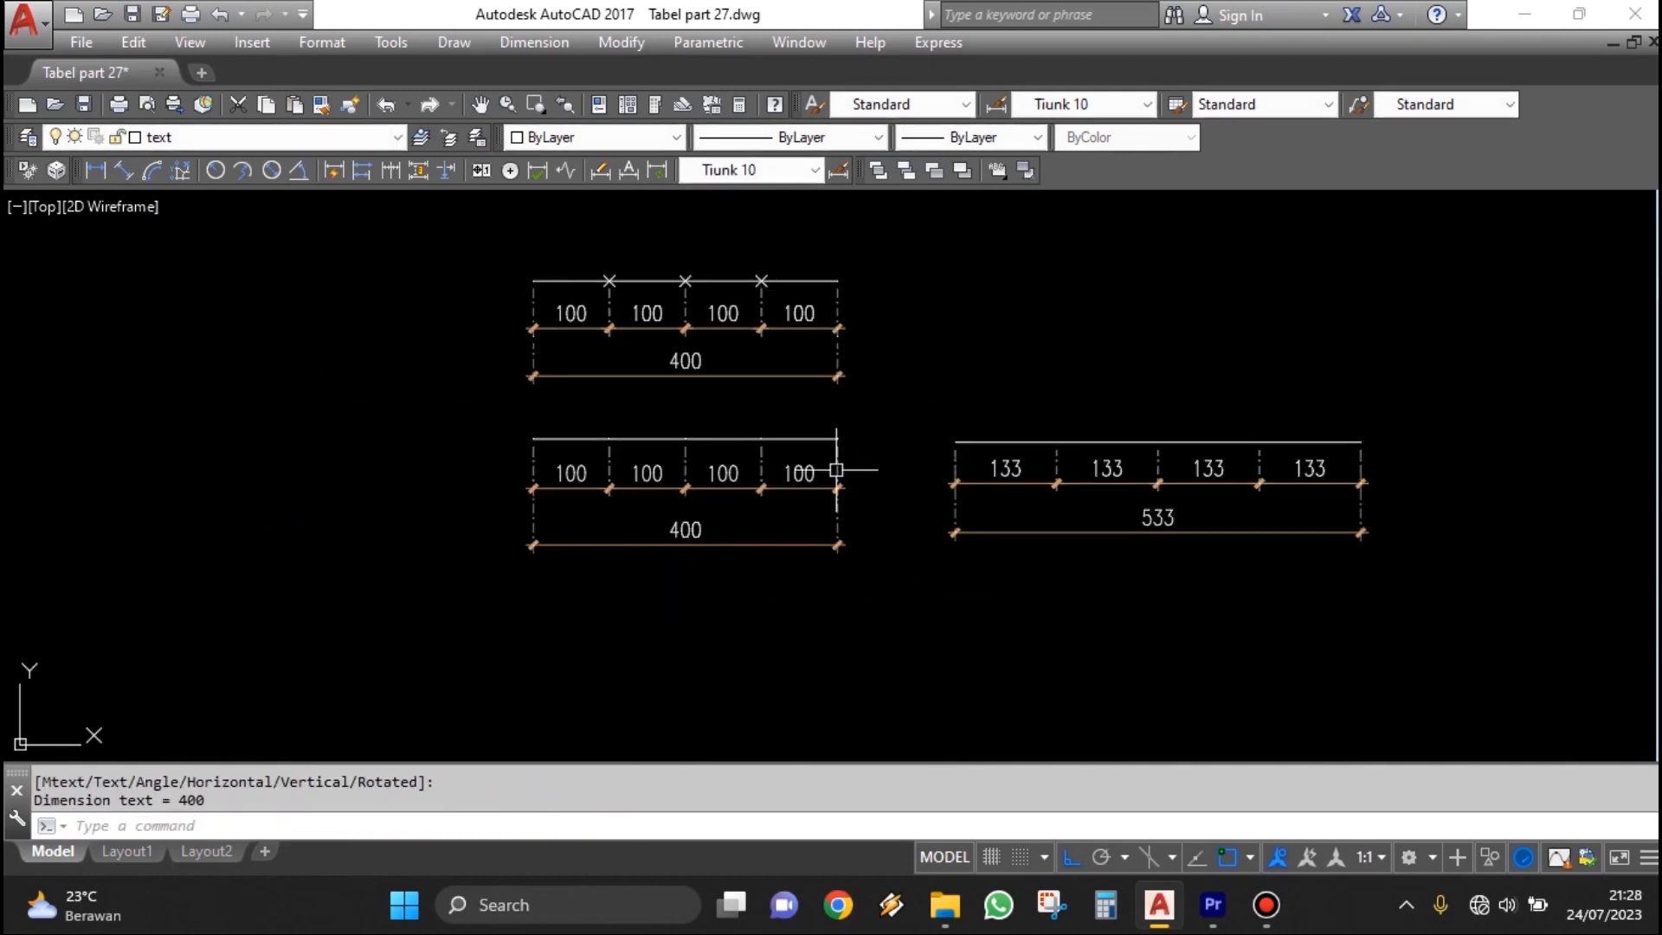
{"action": "middle_click_drag", "start_coordinate": [836, 470], "coordinate": [776, 513]}
{"action": "middle_click_drag", "start_coordinate": [1160, 450], "coordinate": [1042, 534]}
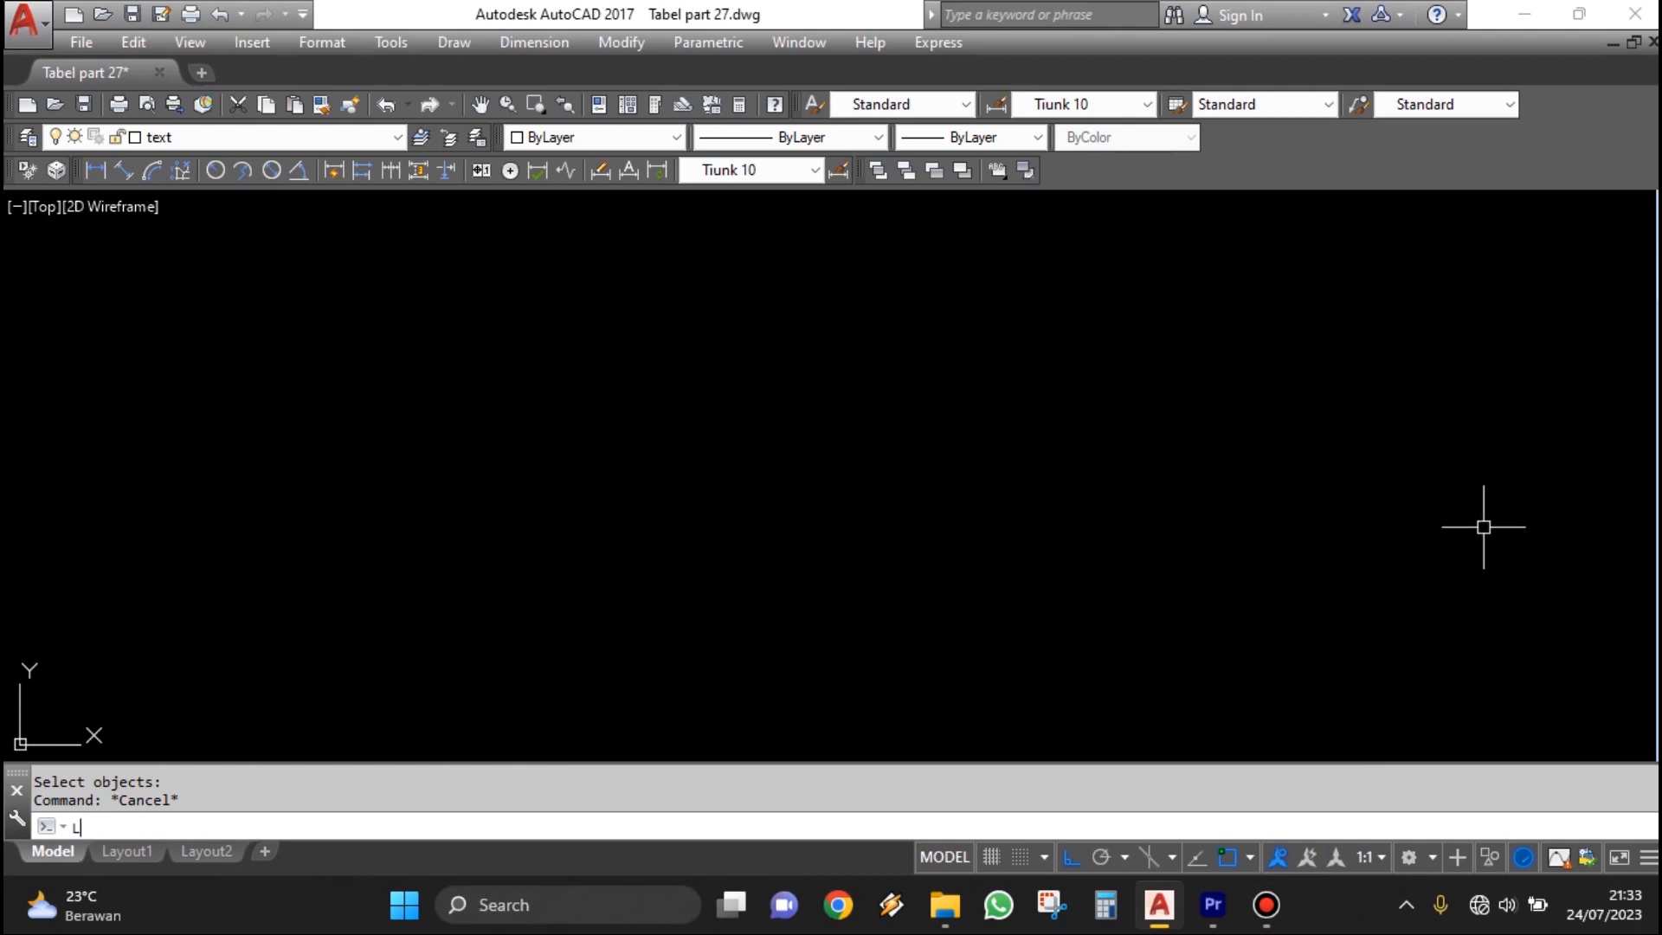
Draw a vertical line upward in the empty drawing area with the Line command.
{"action": "key", "text": "Return"}
{"action": "left_click", "coordinate": [637, 710]}
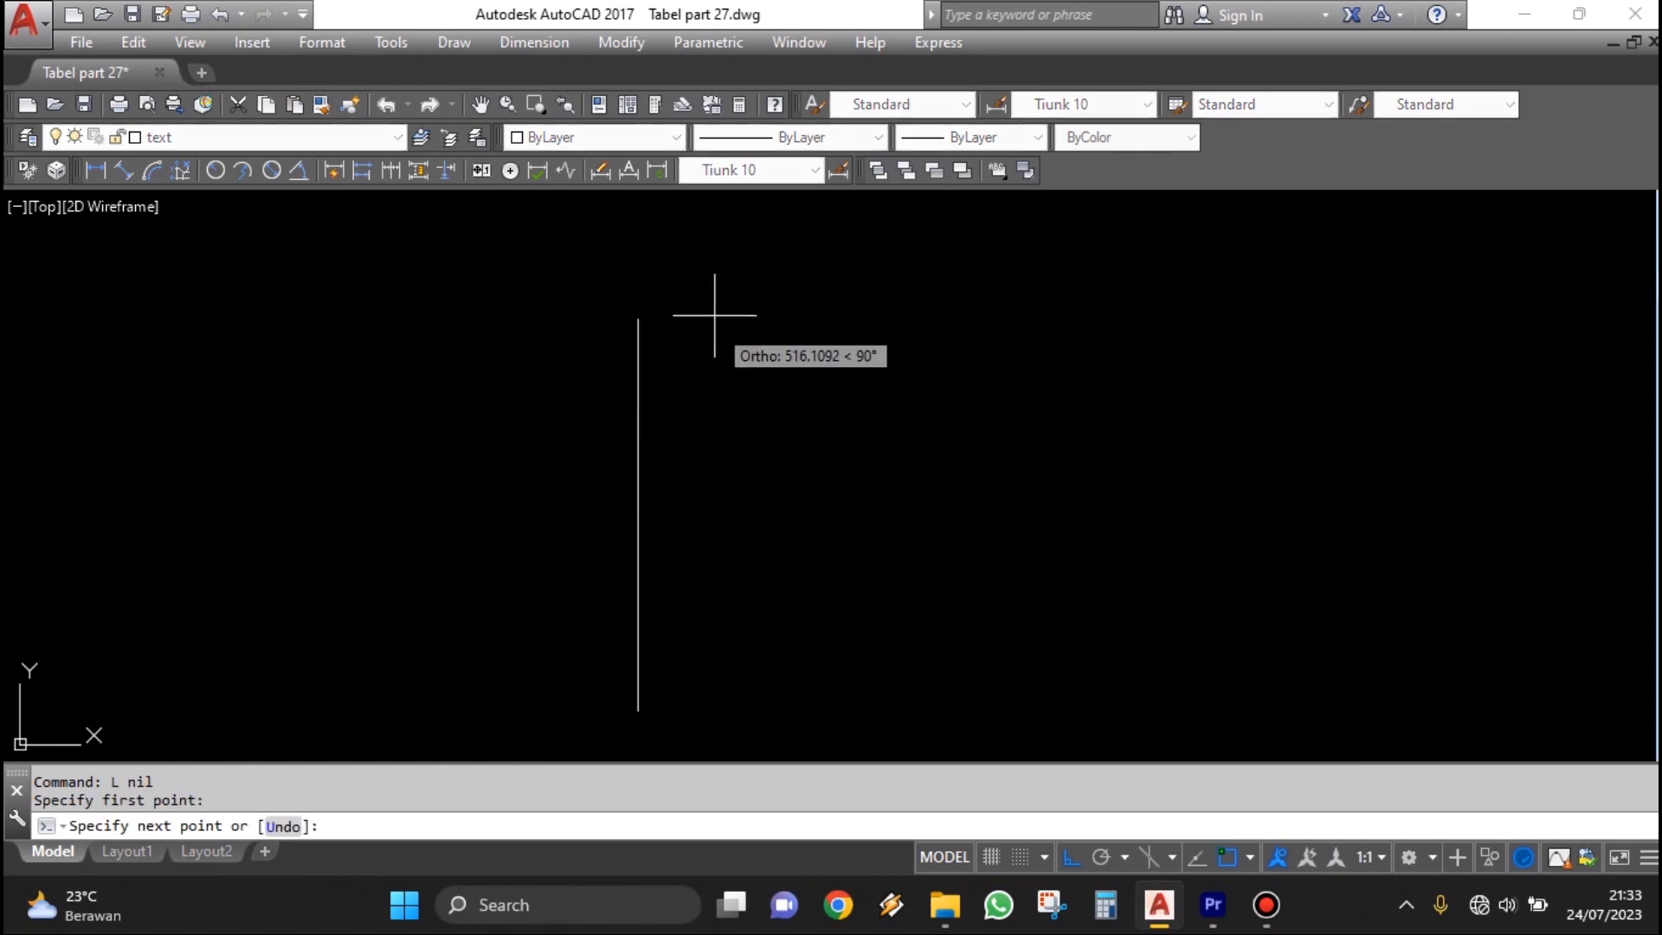
{"action": "left_click", "coordinate": [680, 231]}
{"action": "key", "text": "Escape"}
Copy the vertical line horizontally to the right to form a pair of parallel lines.
{"action": "type", "text": "co"}
{"action": "key", "text": "Return"}
{"action": "left_click", "coordinate": [638, 494]}
{"action": "key", "text": "Return"}
{"action": "left_click", "coordinate": [866, 567]}
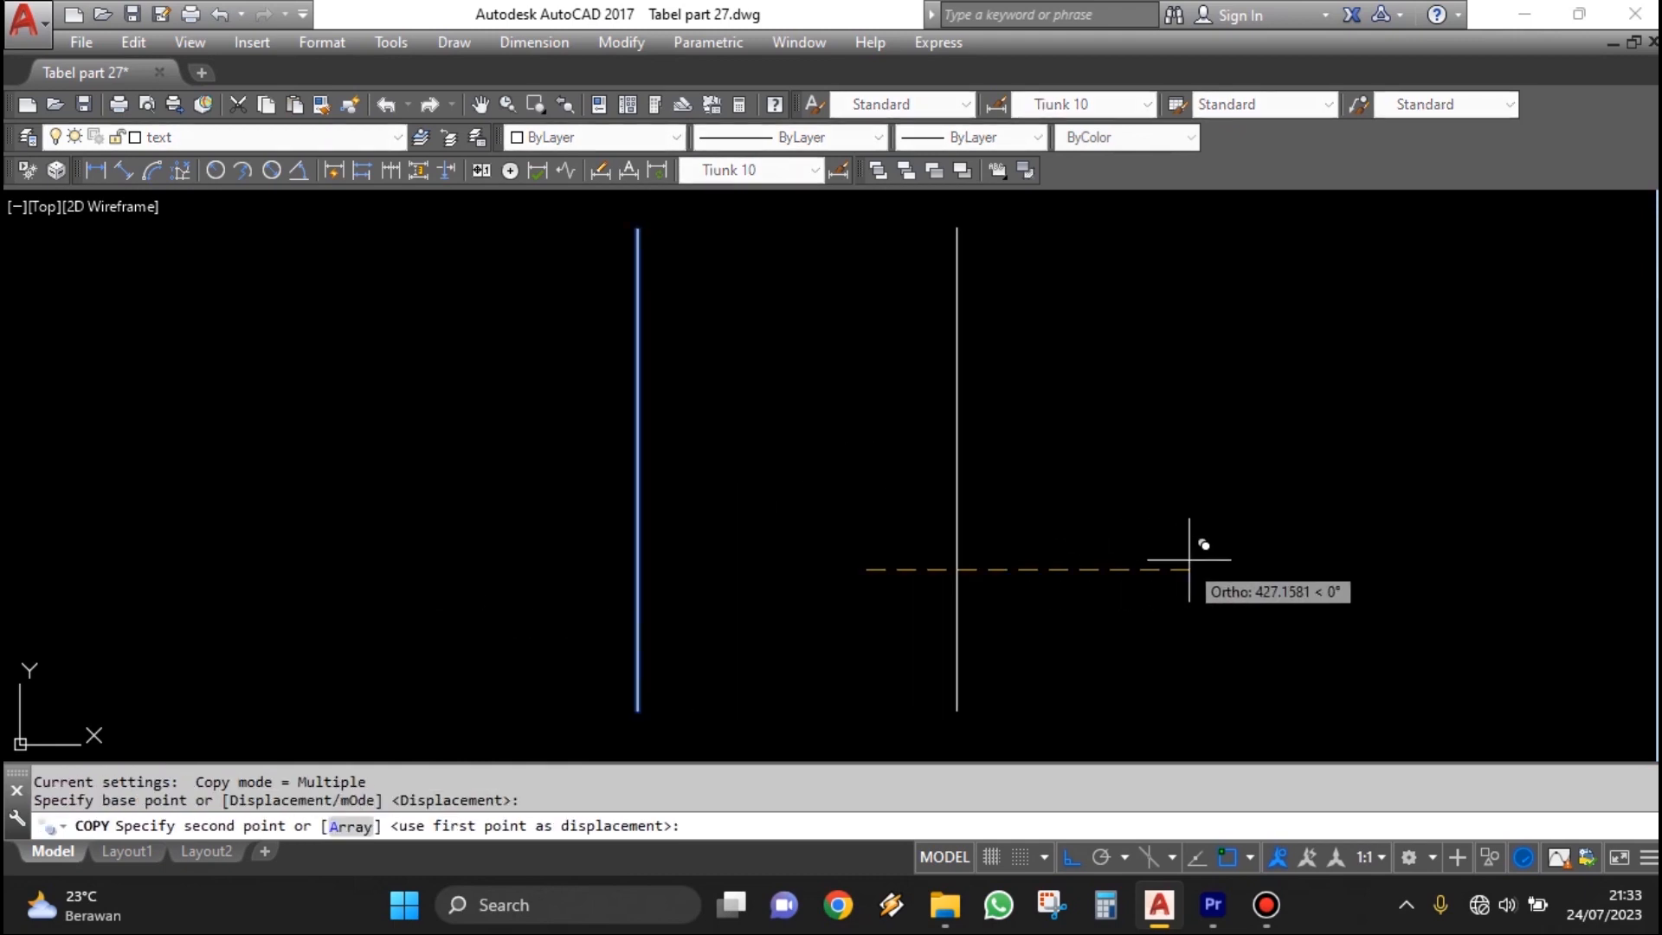
{"action": "left_click", "coordinate": [1259, 541]}
{"action": "key", "text": "Escape"}
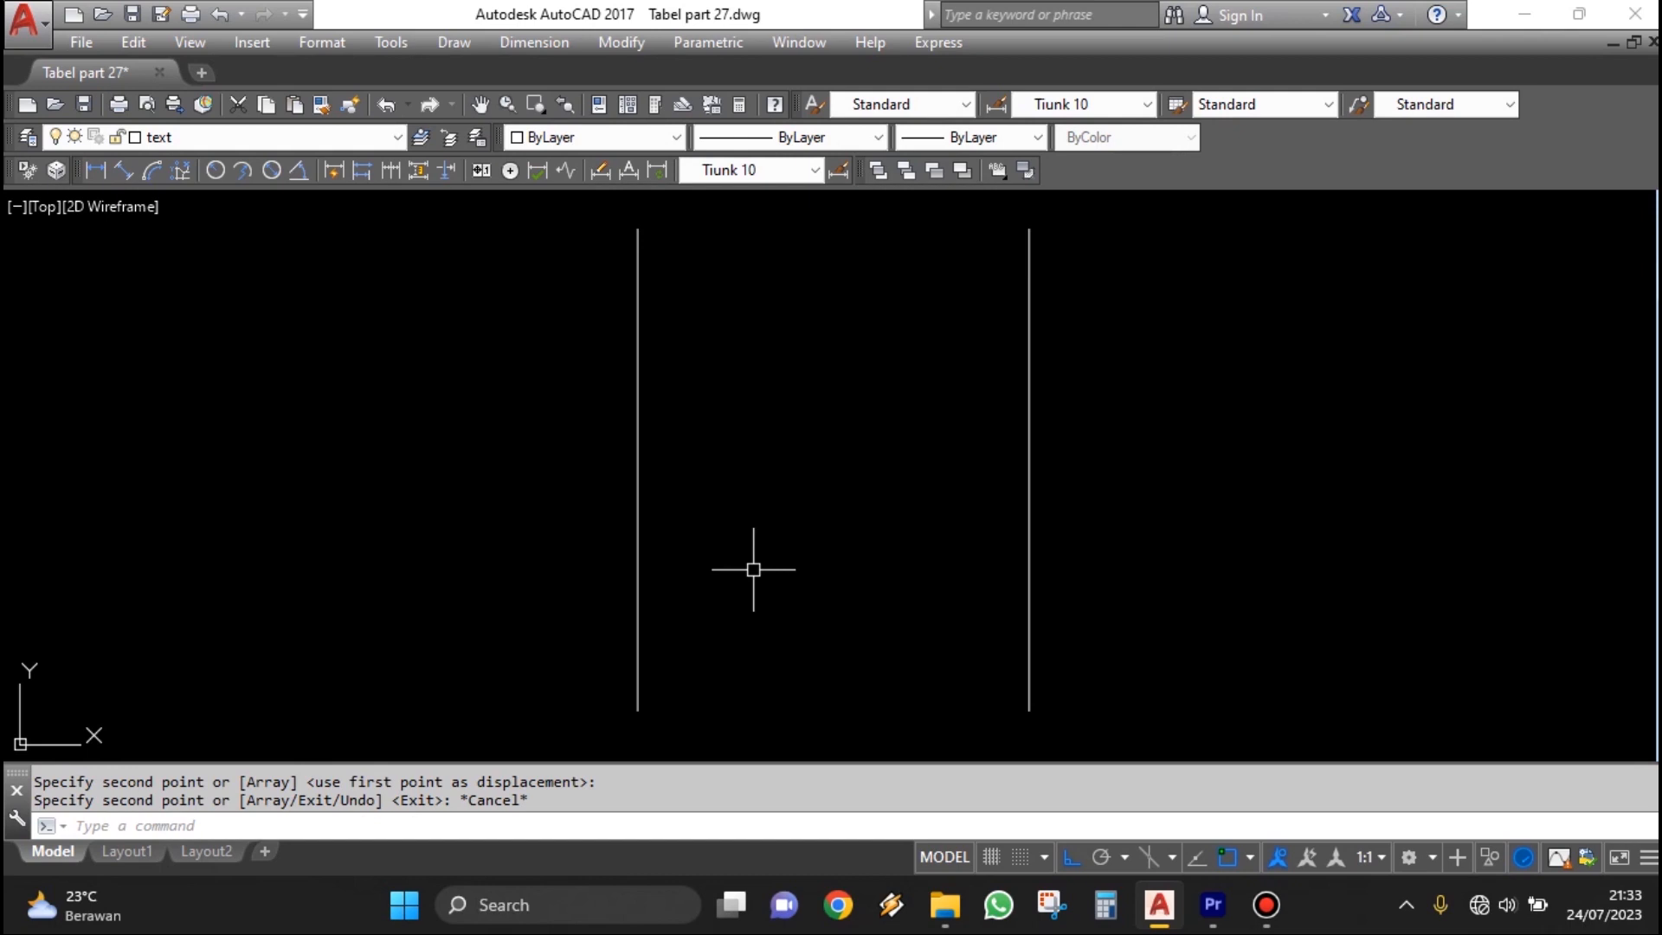
Move both vertical lines straight up together.
{"action": "type", "text": "co"}
{"action": "key", "text": "Return"}
{"action": "left_click_drag", "start_coordinate": [1091, 554], "coordinate": [382, 548]}
{"action": "key", "text": "Return"}
{"action": "left_click", "coordinate": [382, 606]}
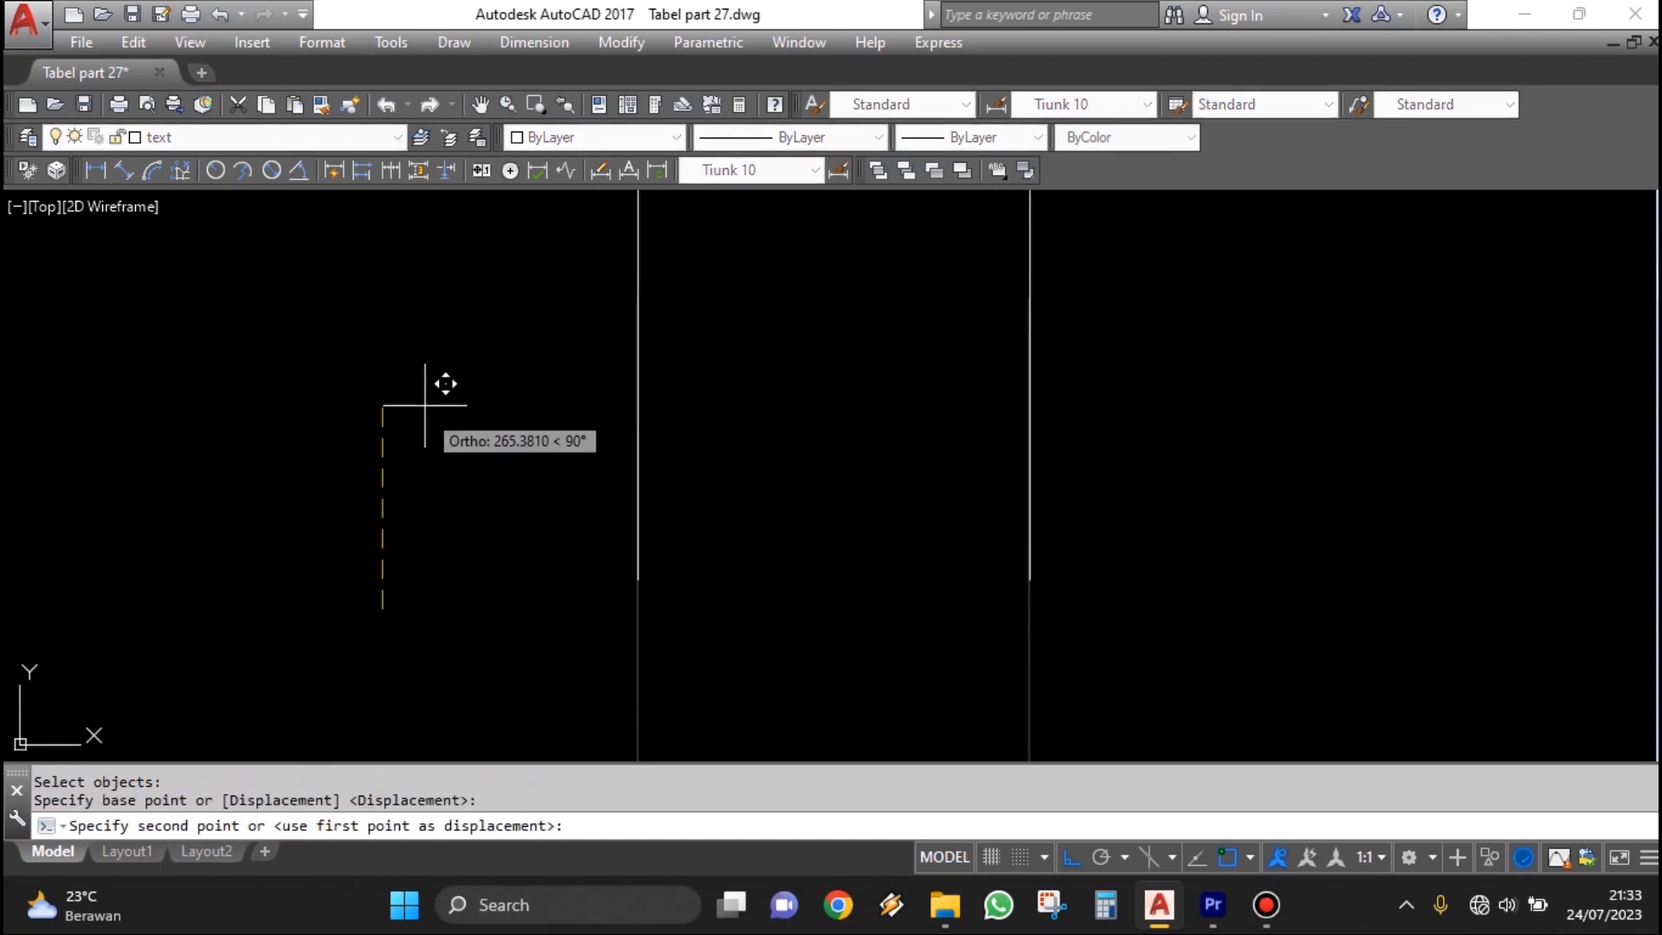
{"action": "key", "text": "Return"}
{"action": "scroll", "coordinate": [990, 553], "scroll_direction": "down", "scroll_amount": 4}
{"action": "scroll", "coordinate": [967, 563], "scroll_direction": "up", "scroll_amount": 4}
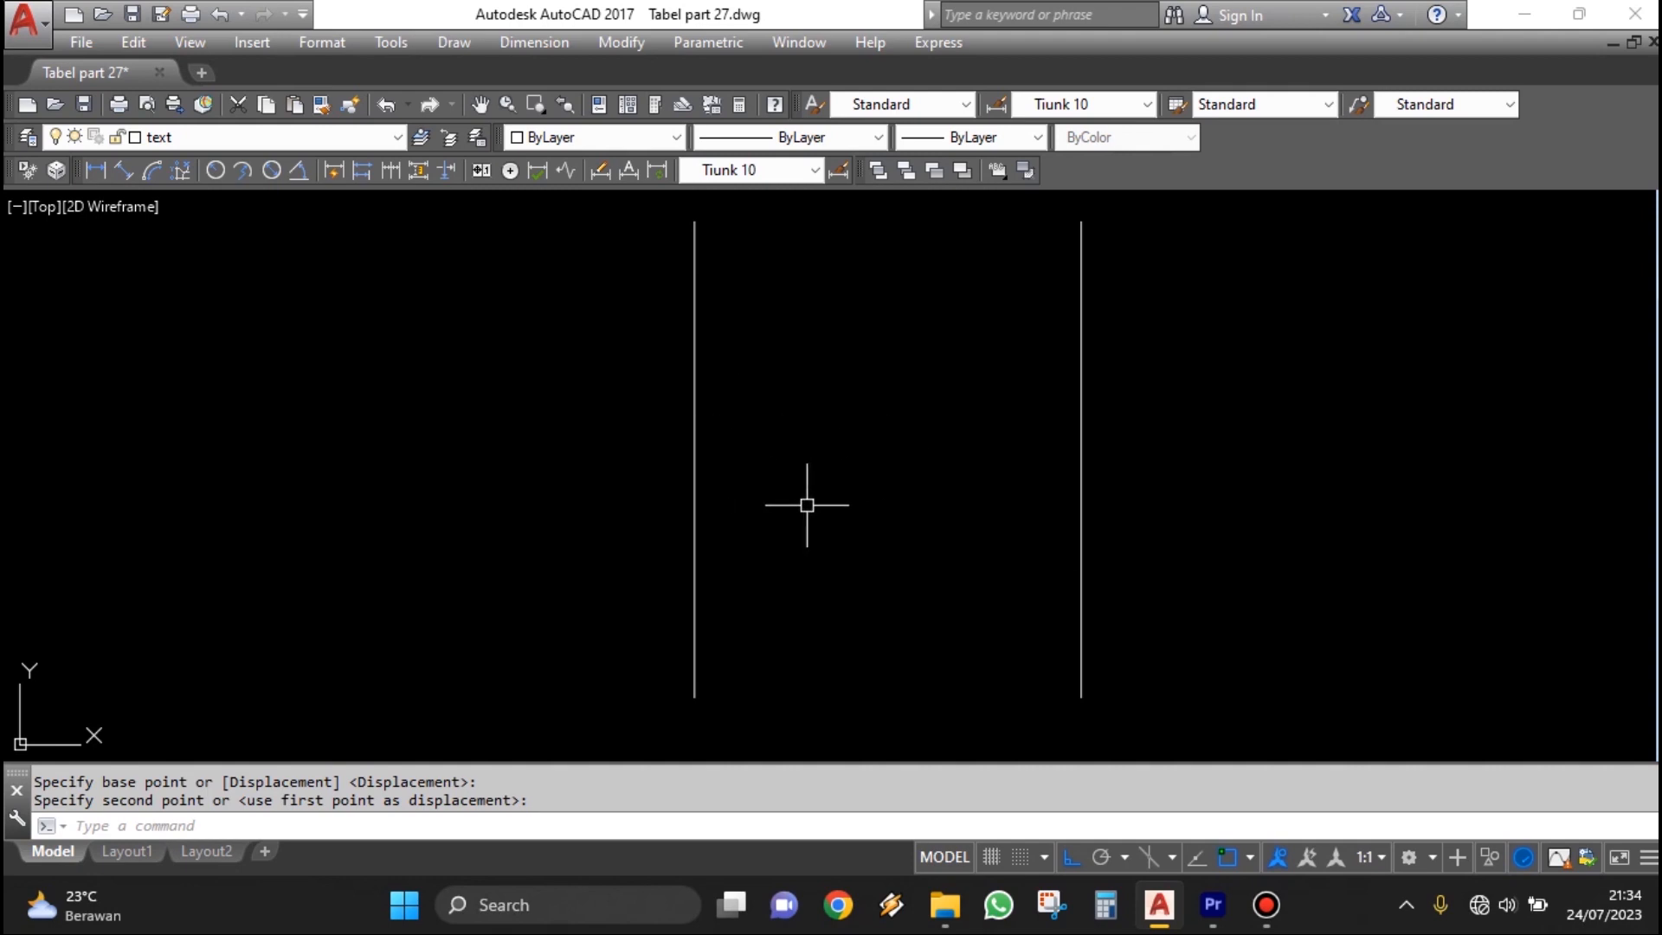
Draw a horizontal line from the left vertical line's midpoint across to the right vertical line.
{"action": "type", "text": "L"}
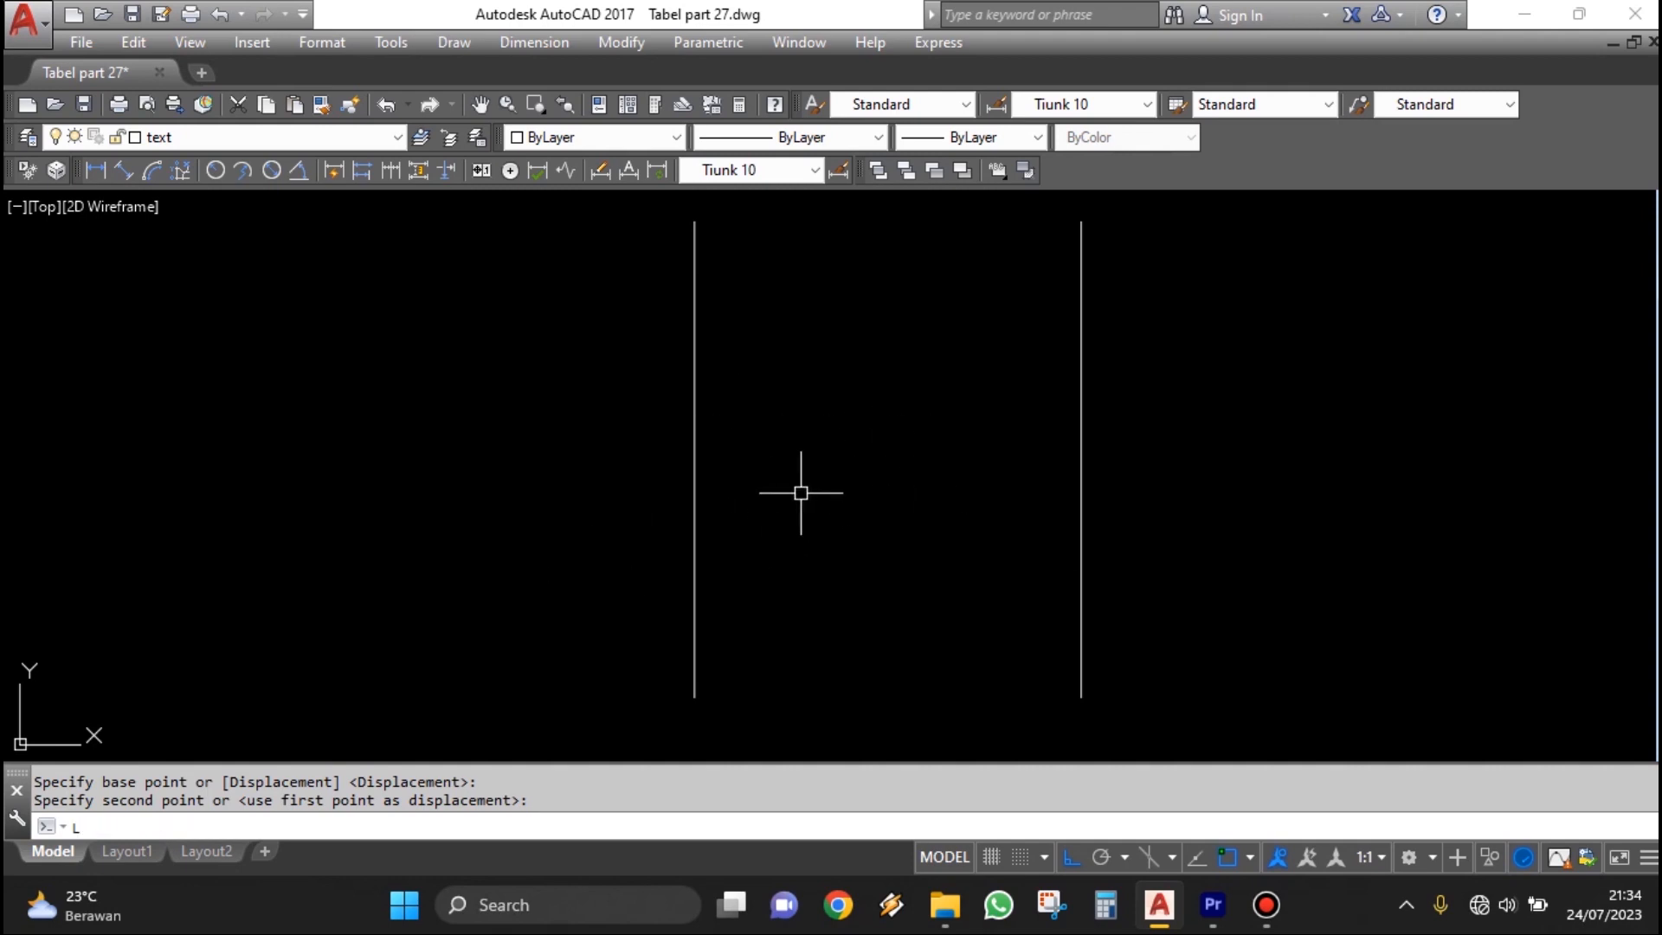
{"action": "key", "text": "Escape"}
{"action": "type", "text": "L"}
{"action": "key", "text": "Return"}
{"action": "left_click", "coordinate": [694, 458]}
{"action": "left_click", "coordinate": [1080, 475]}
{"action": "key", "text": "Escape"}
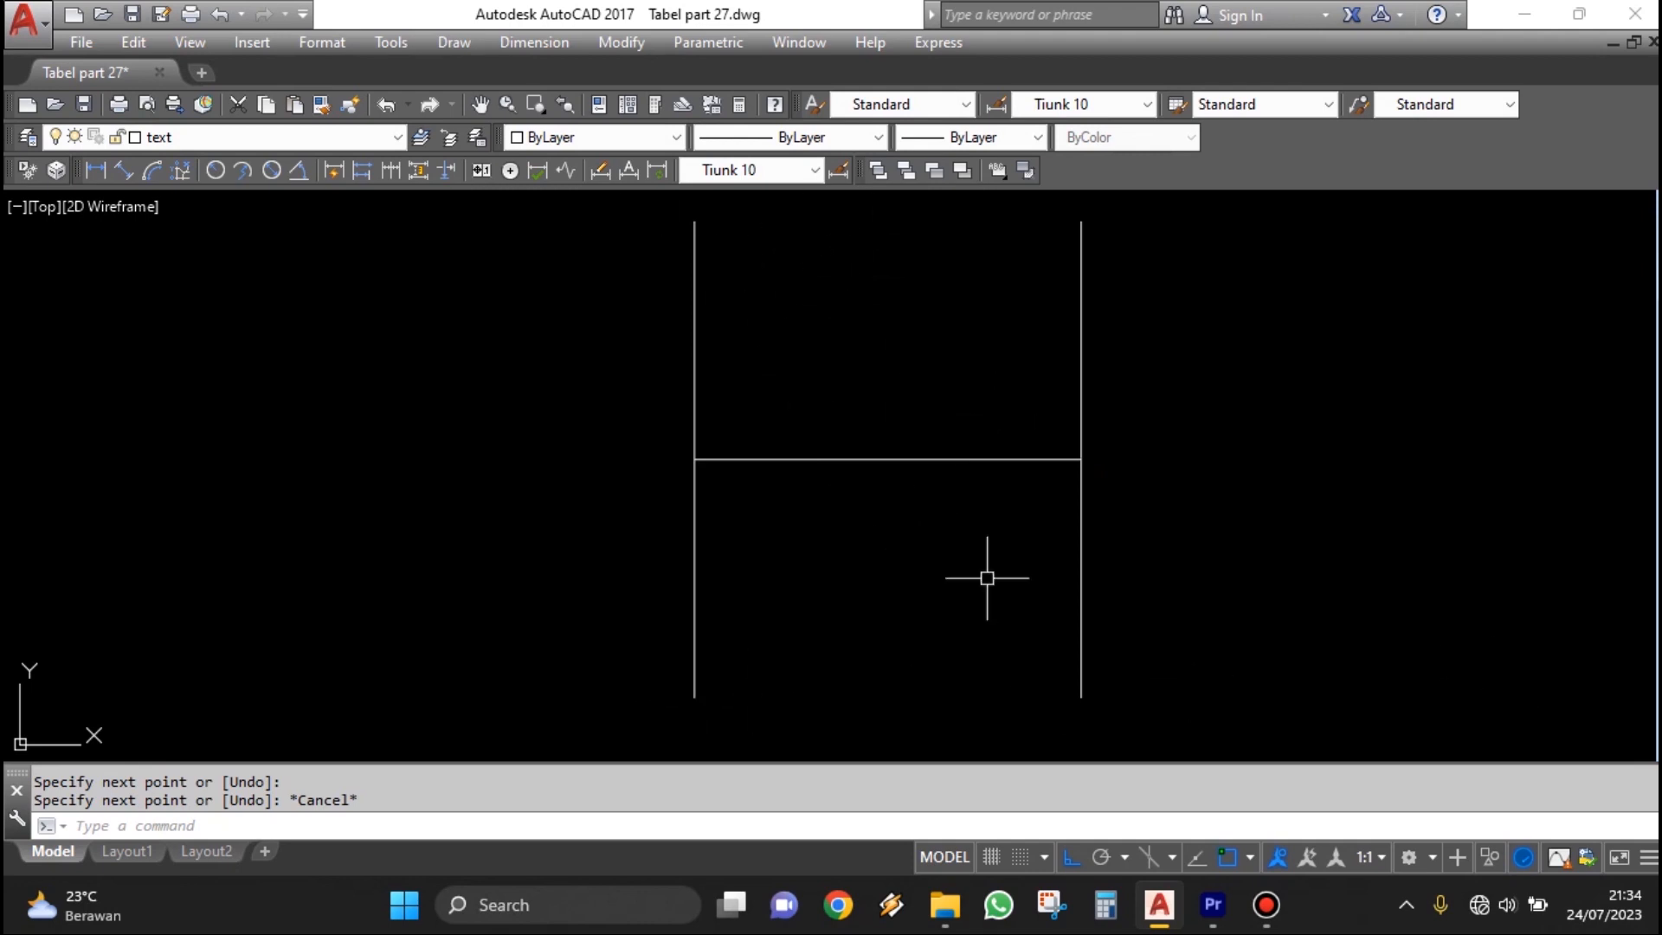
Move the horizontal line straight down between the two vertical lines.
{"action": "type", "text": "m"}
{"action": "key", "text": "Return"}
{"action": "left_click", "coordinate": [878, 521]}
{"action": "left_click", "coordinate": [779, 433]}
{"action": "key", "text": "Return"}
{"action": "left_click", "coordinate": [453, 457]}
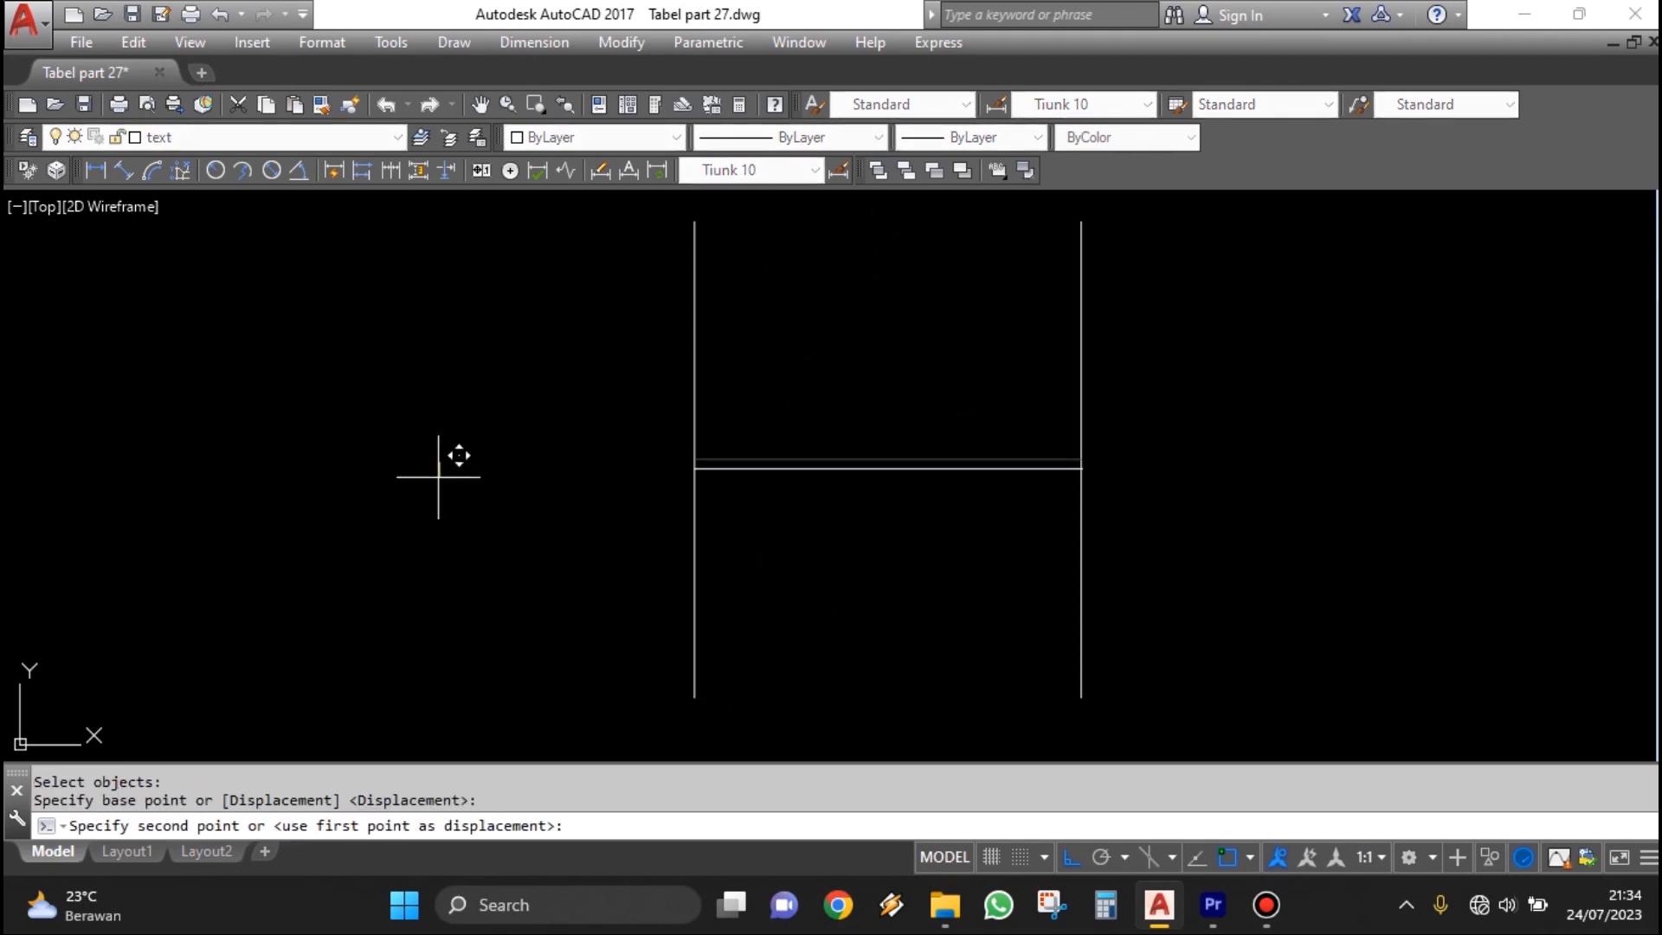
{"action": "left_click", "coordinate": [450, 544]}
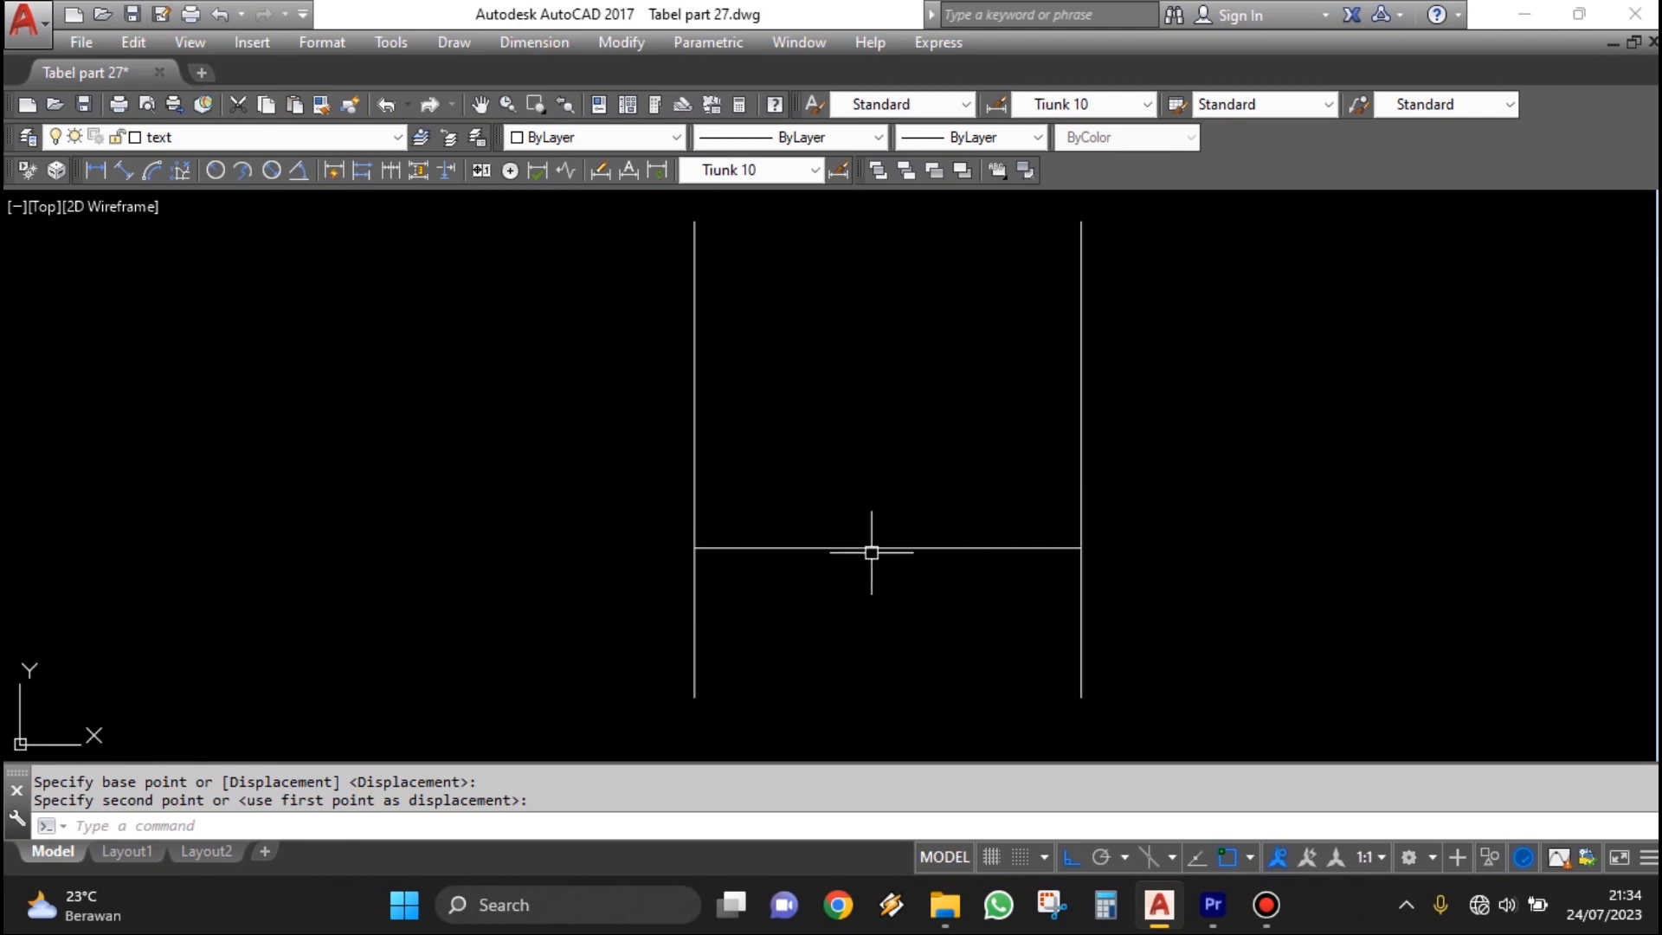
{"action": "left_click", "coordinate": [871, 549]}
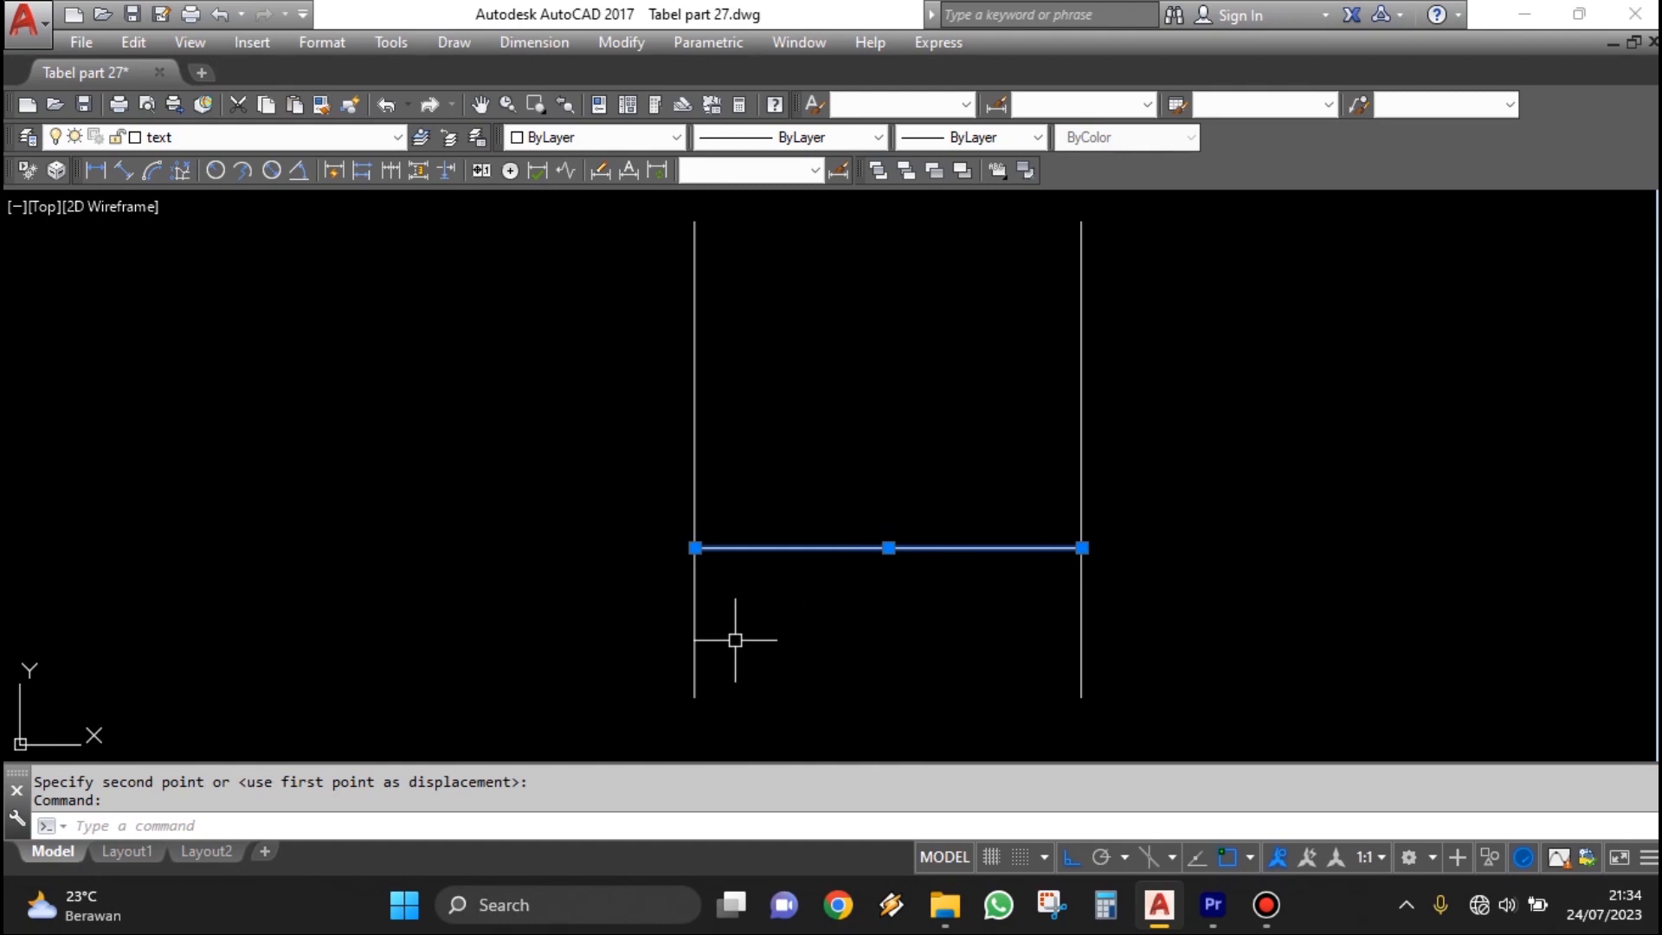
{"action": "key", "text": "Escape"}
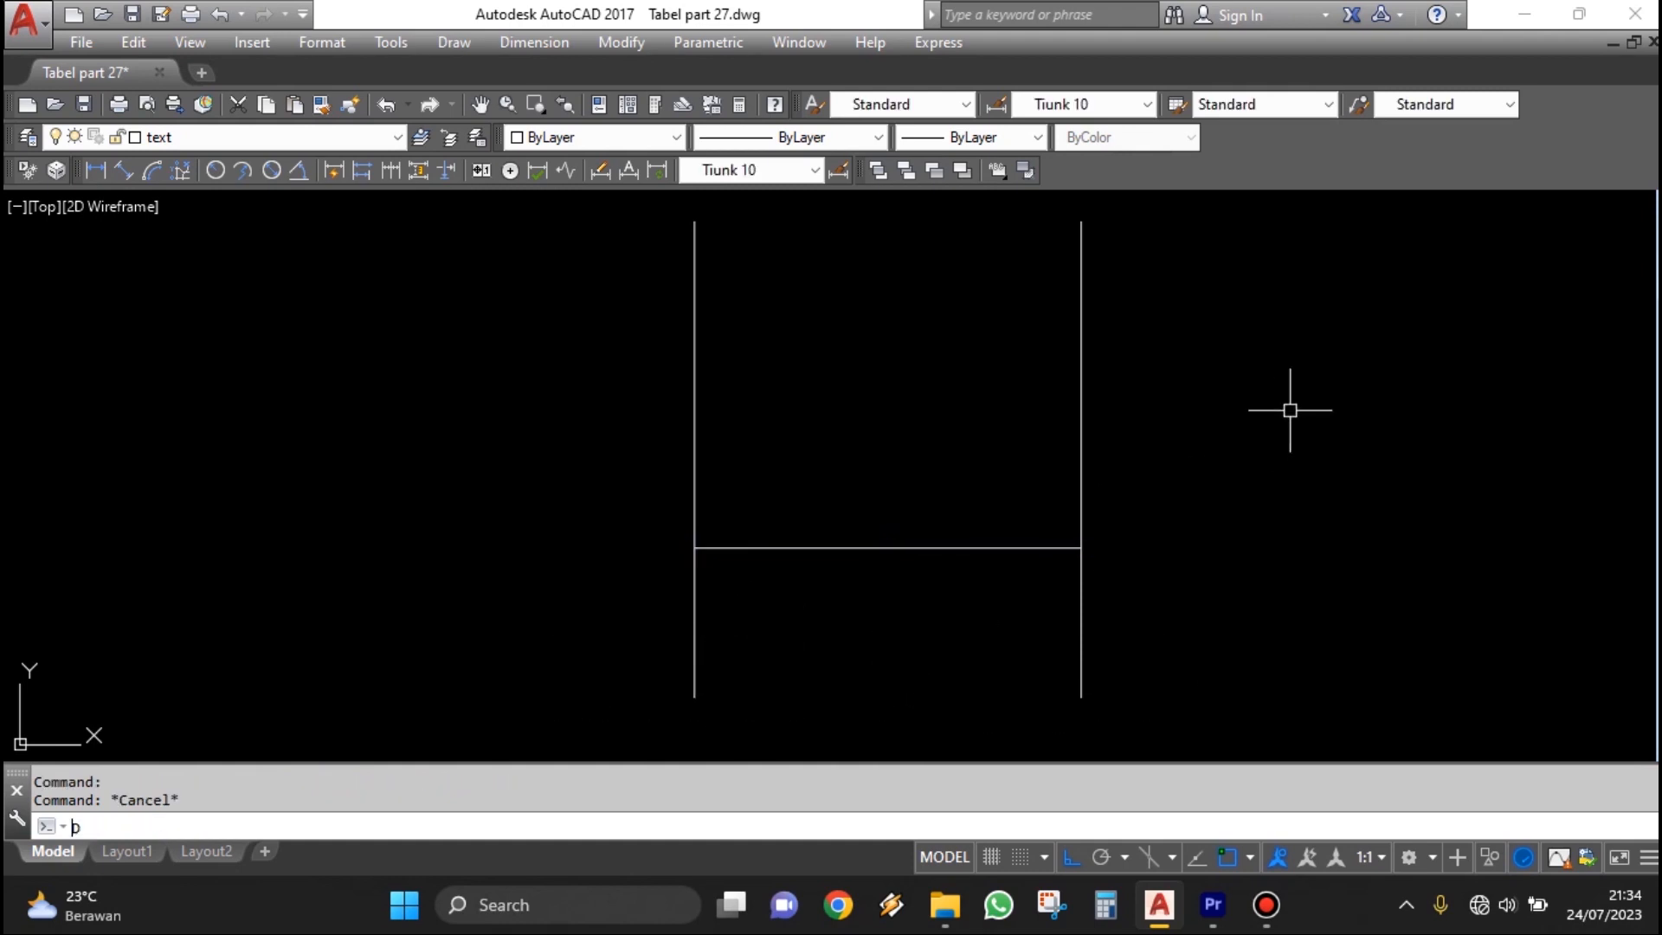
Divide the horizontal line into 6 equal segments with the Divide command.
{"action": "type", "text": "DIV"}
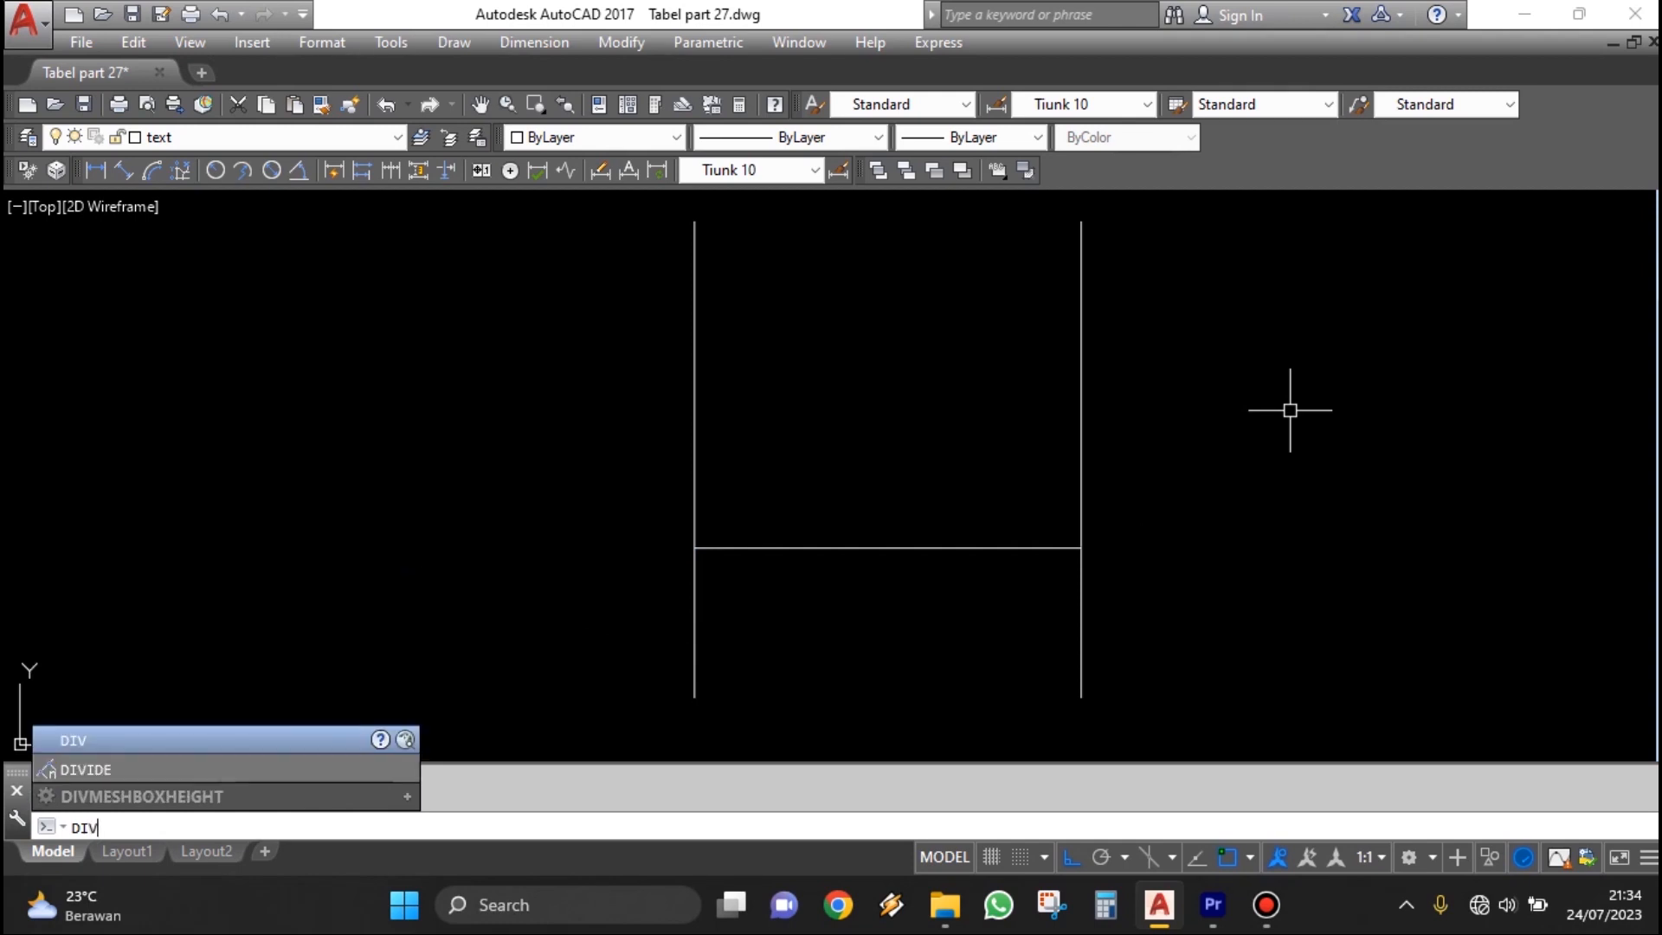
{"action": "key", "text": "Return"}
{"action": "left_click", "coordinate": [915, 548]}
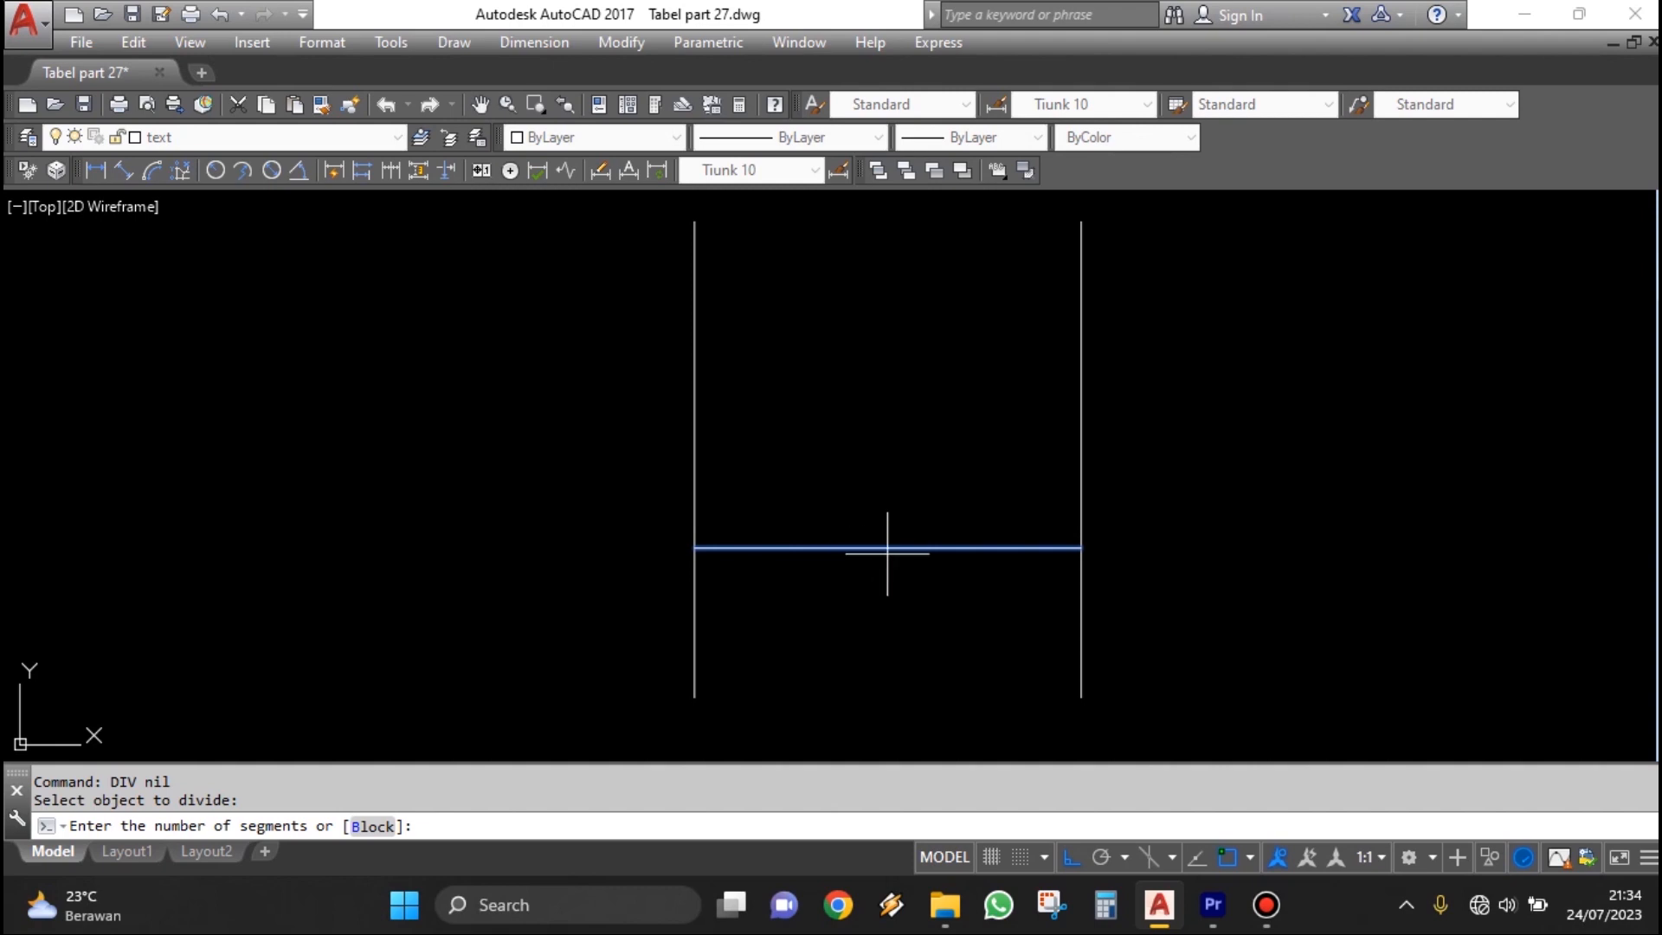
{"action": "type", "text": "6"}
{"action": "key", "text": "Return"}
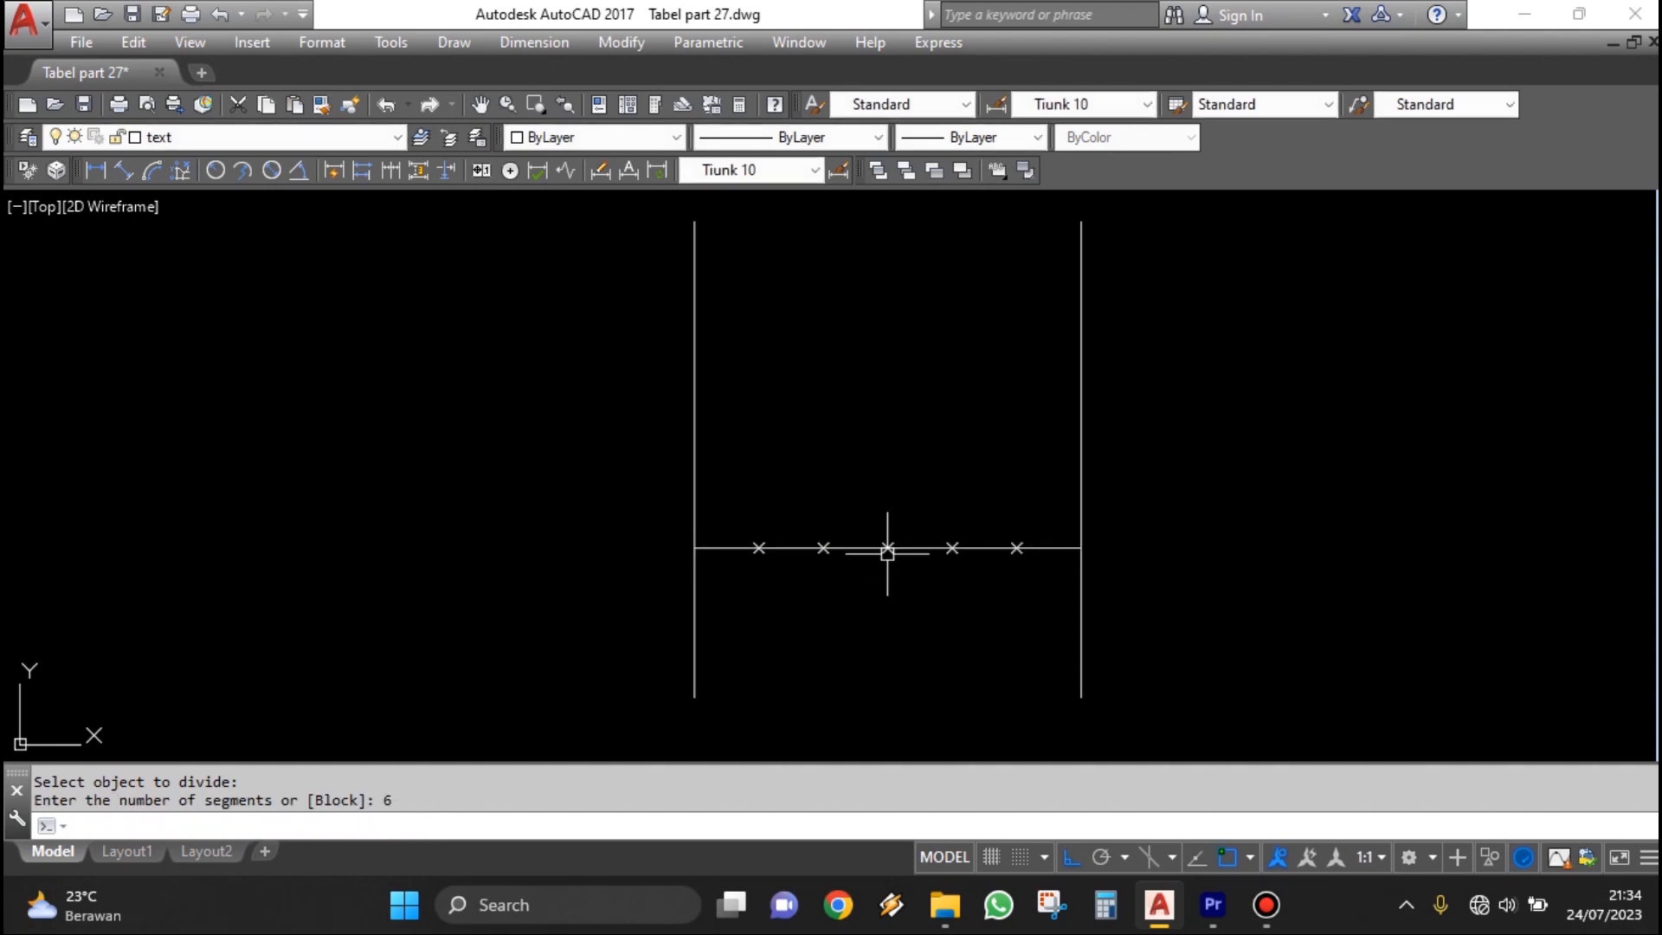
{"action": "scroll", "coordinate": [887, 553], "scroll_direction": "up", "scroll_amount": 2}
{"action": "mouse_move", "coordinate": [949, 586]}
{"action": "middle_mouse_down"}
{"action": "mouse_move", "coordinate": [1020, 485]}
{"action": "mouse_move", "coordinate": [983, 510]}
{"action": "middle_mouse_up"}
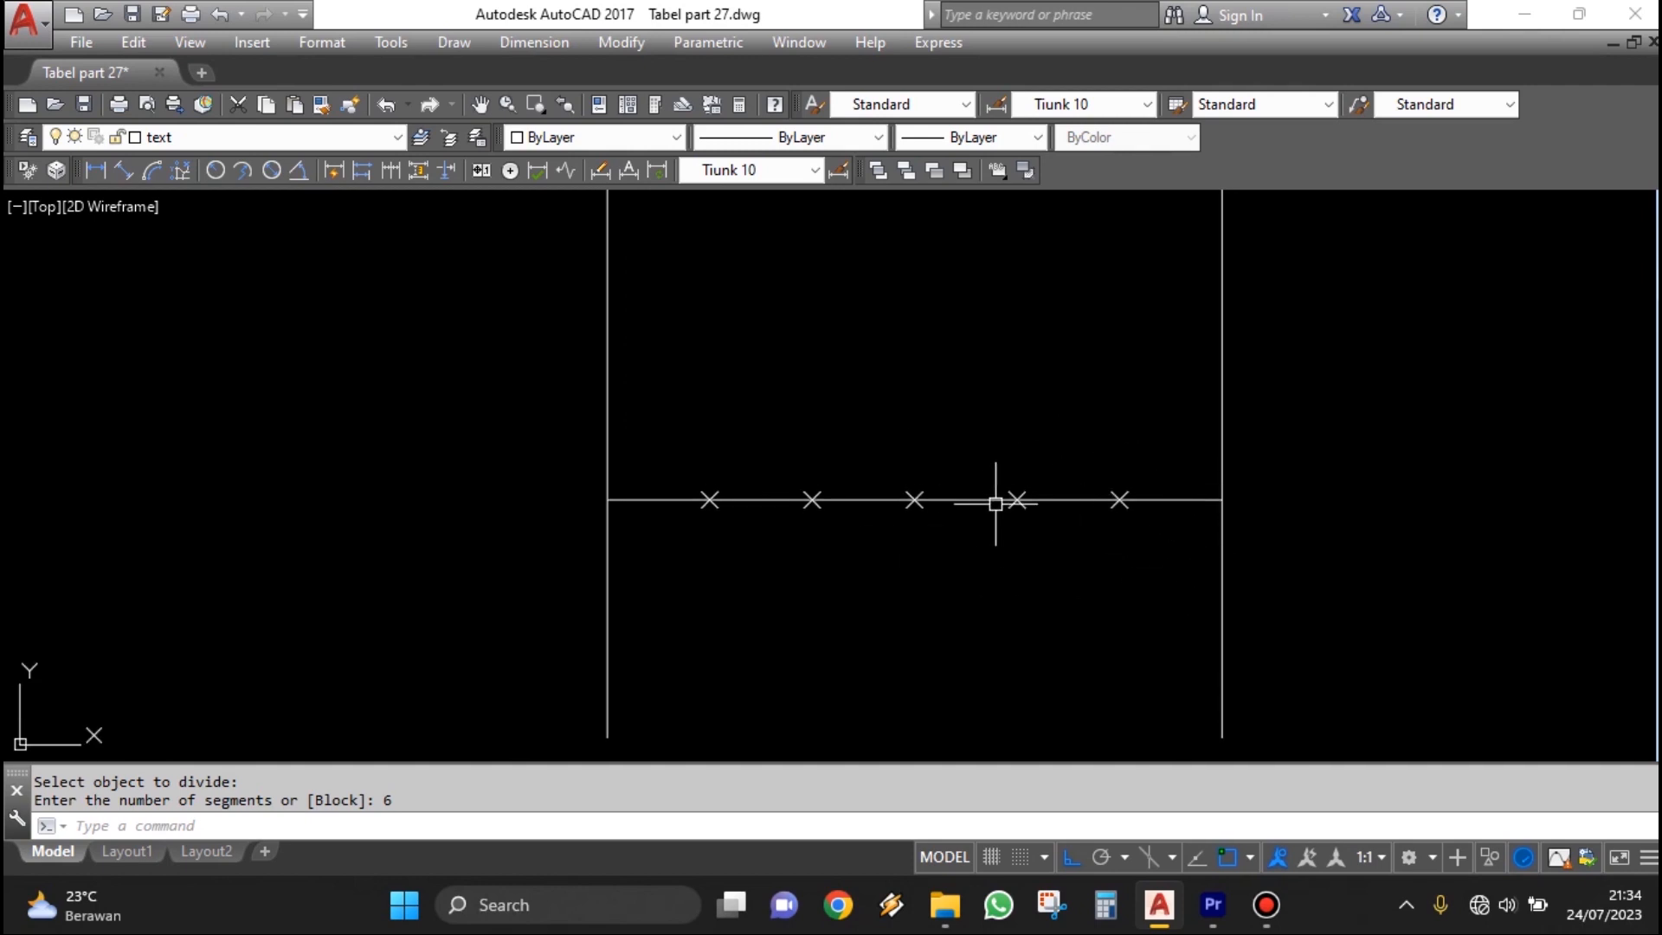
Copy the right vertical line from its intersection with the horizontal line to each of the five division points.
{"action": "type", "text": "co"}
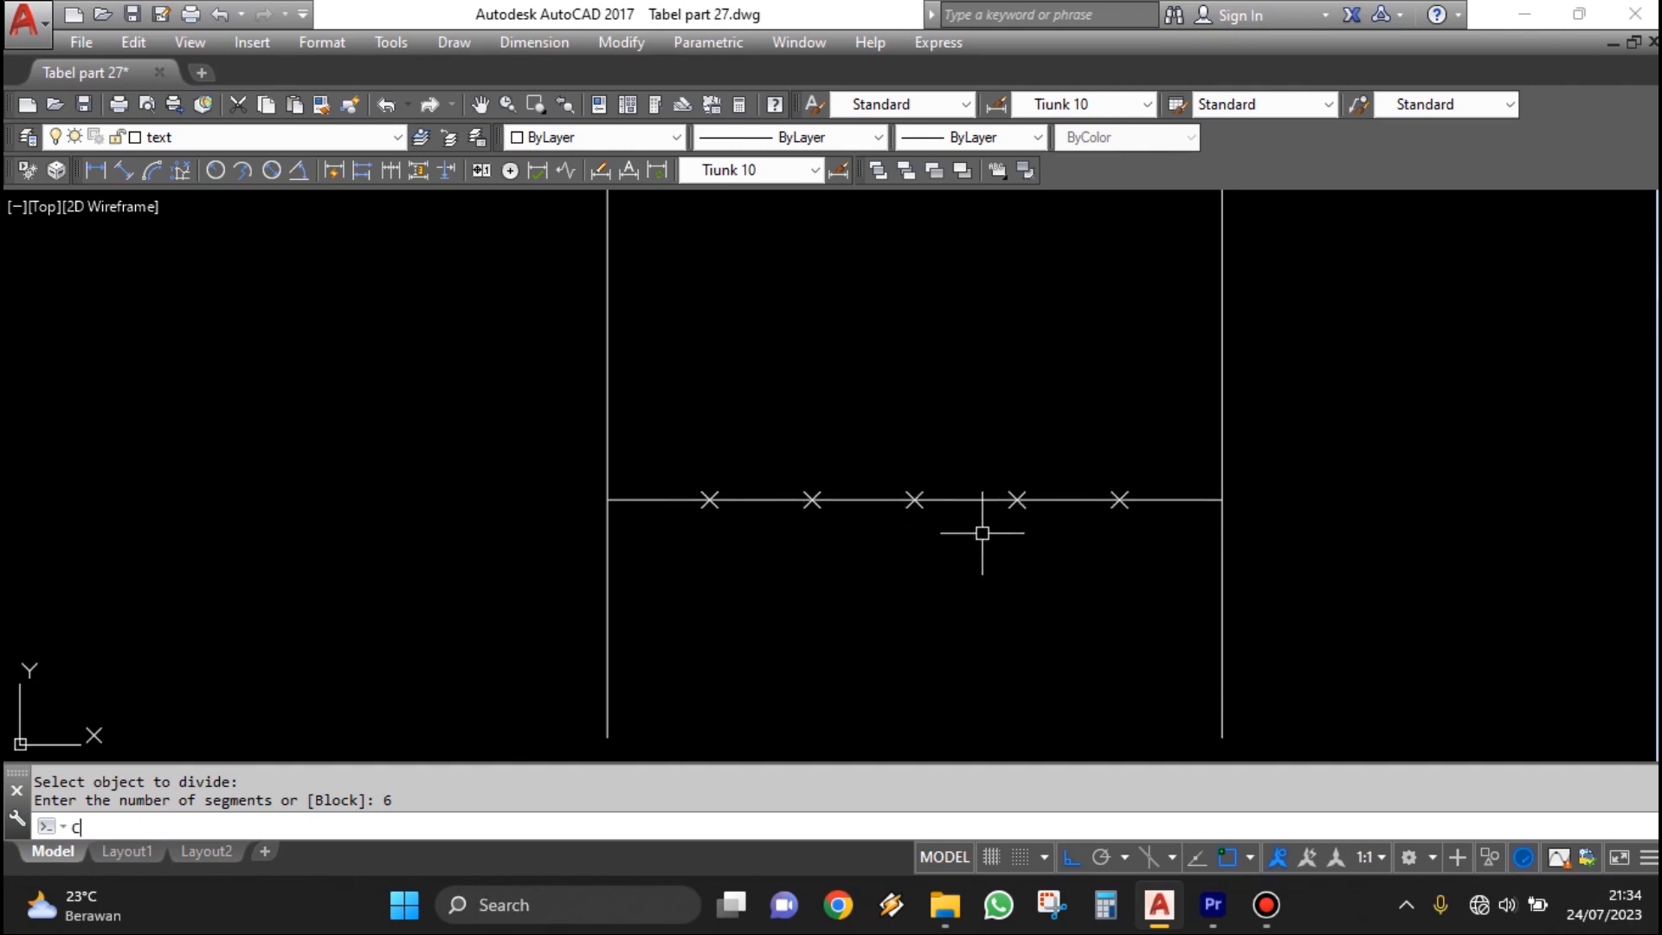
{"action": "key", "text": "Return"}
{"action": "left_click", "coordinate": [1253, 568]}
{"action": "left_click", "coordinate": [1169, 522]}
{"action": "key", "text": "Return"}
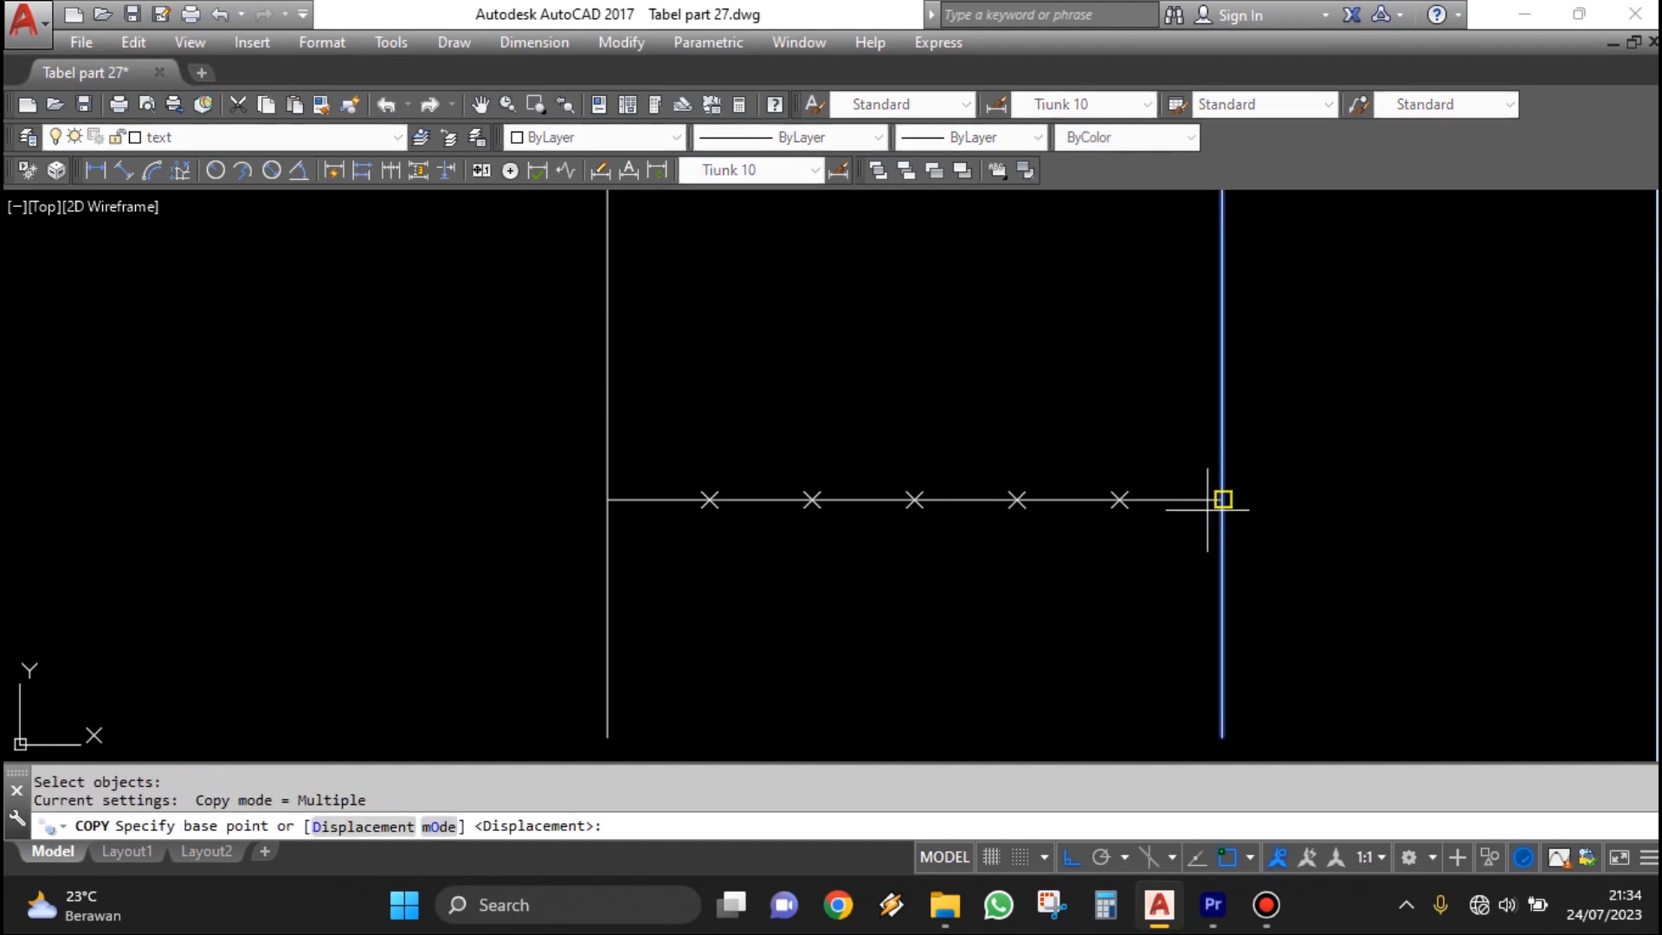
{"action": "left_click", "coordinate": [1221, 499]}
{"action": "left_click", "coordinate": [1120, 500]}
{"action": "left_click", "coordinate": [1017, 499]}
{"action": "left_click", "coordinate": [914, 499]}
{"action": "left_click", "coordinate": [811, 500]}
{"action": "left_click", "coordinate": [709, 499]}
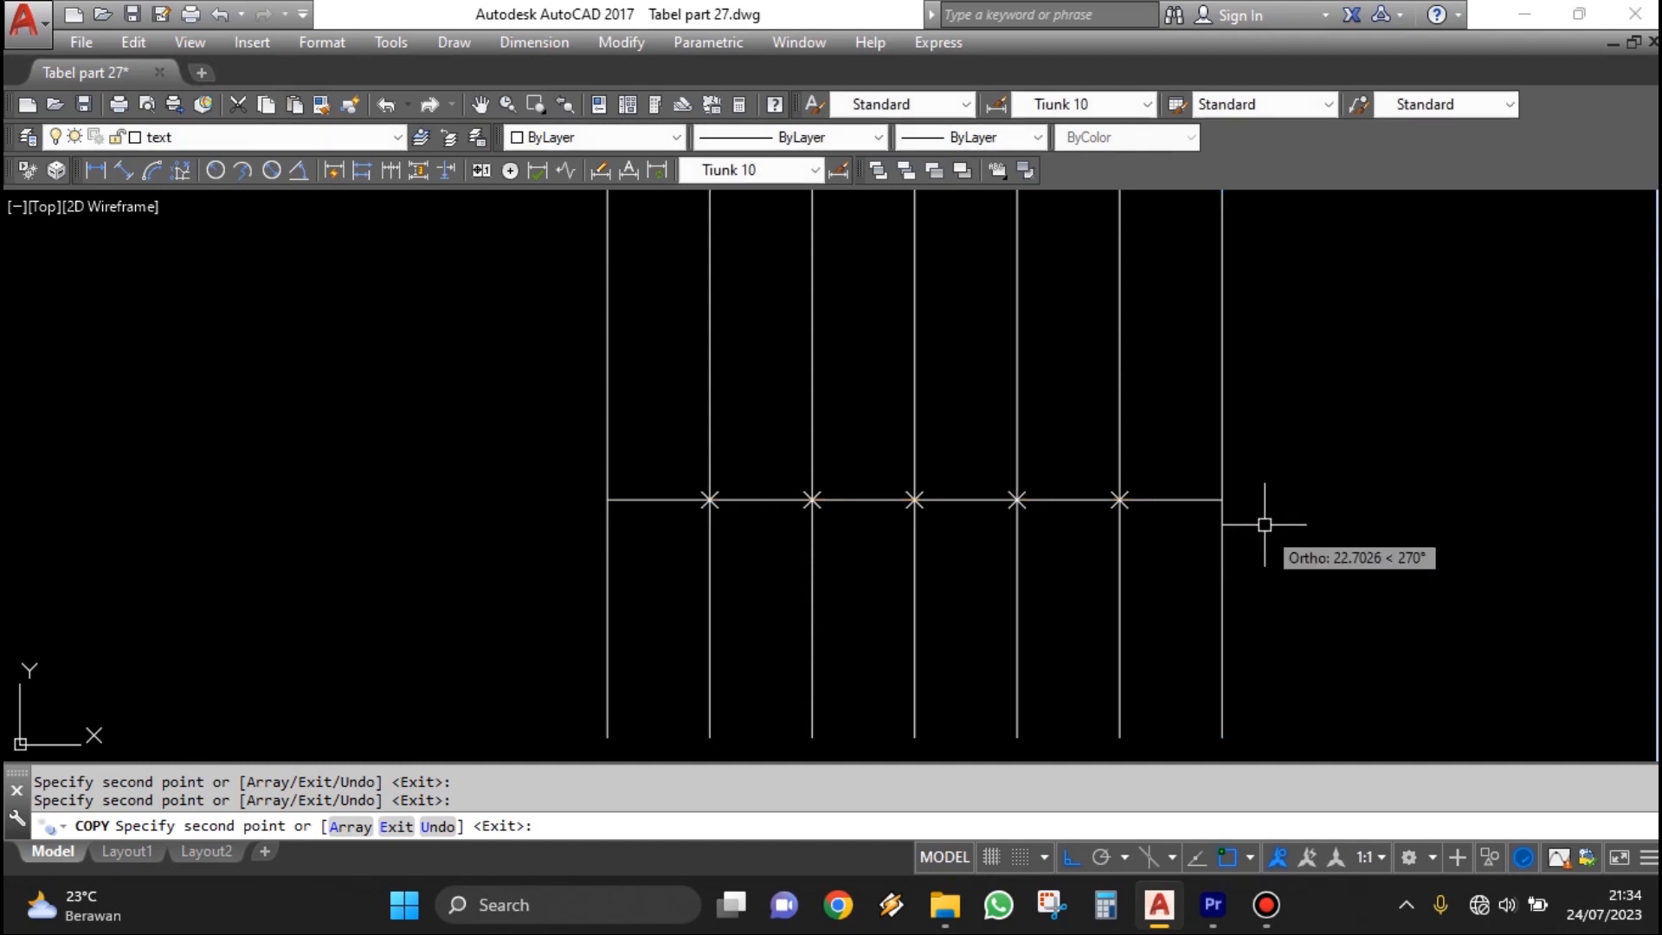
{"action": "key", "text": "Escape"}
Erase the horizontal line together with its division points, keeping the vertical lines.
{"action": "type", "text": "e"}
{"action": "key", "text": "Return"}
{"action": "left_click", "coordinate": [438, 433]}
{"action": "left_click", "coordinate": [1465, 627]}
{"action": "key", "text": "Return"}
{"action": "scroll", "coordinate": [1151, 554], "scroll_direction": "down", "scroll_amount": 3}
{"action": "scroll", "coordinate": [1165, 593], "scroll_direction": "up", "scroll_amount": 1}
{"action": "scroll", "coordinate": [887, 623], "scroll_direction": "up", "scroll_amount": 2}
Place a linear dimension between the lower ends of the first two vertical lines.
{"action": "type", "text": "DD"}
{"action": "key", "text": "Return"}
{"action": "left_click", "coordinate": [704, 473]}
{"action": "key", "text": "Escape"}
{"action": "key", "text": "Return"}
{"action": "left_click", "coordinate": [703, 467]}
{"action": "key", "text": "Escape"}
{"action": "key", "text": "Return"}
{"action": "left_click", "coordinate": [706, 467]}
{"action": "left_click", "coordinate": [805, 472]}
{"action": "left_click", "coordinate": [796, 557]}
Continue the dimension across the lower ends of the remaining five vertical lines.
{"action": "middle_click_drag", "start_coordinate": [1092, 558], "coordinate": [938, 577]}
{"action": "type", "text": "dco"}
{"action": "key", "text": "Return"}
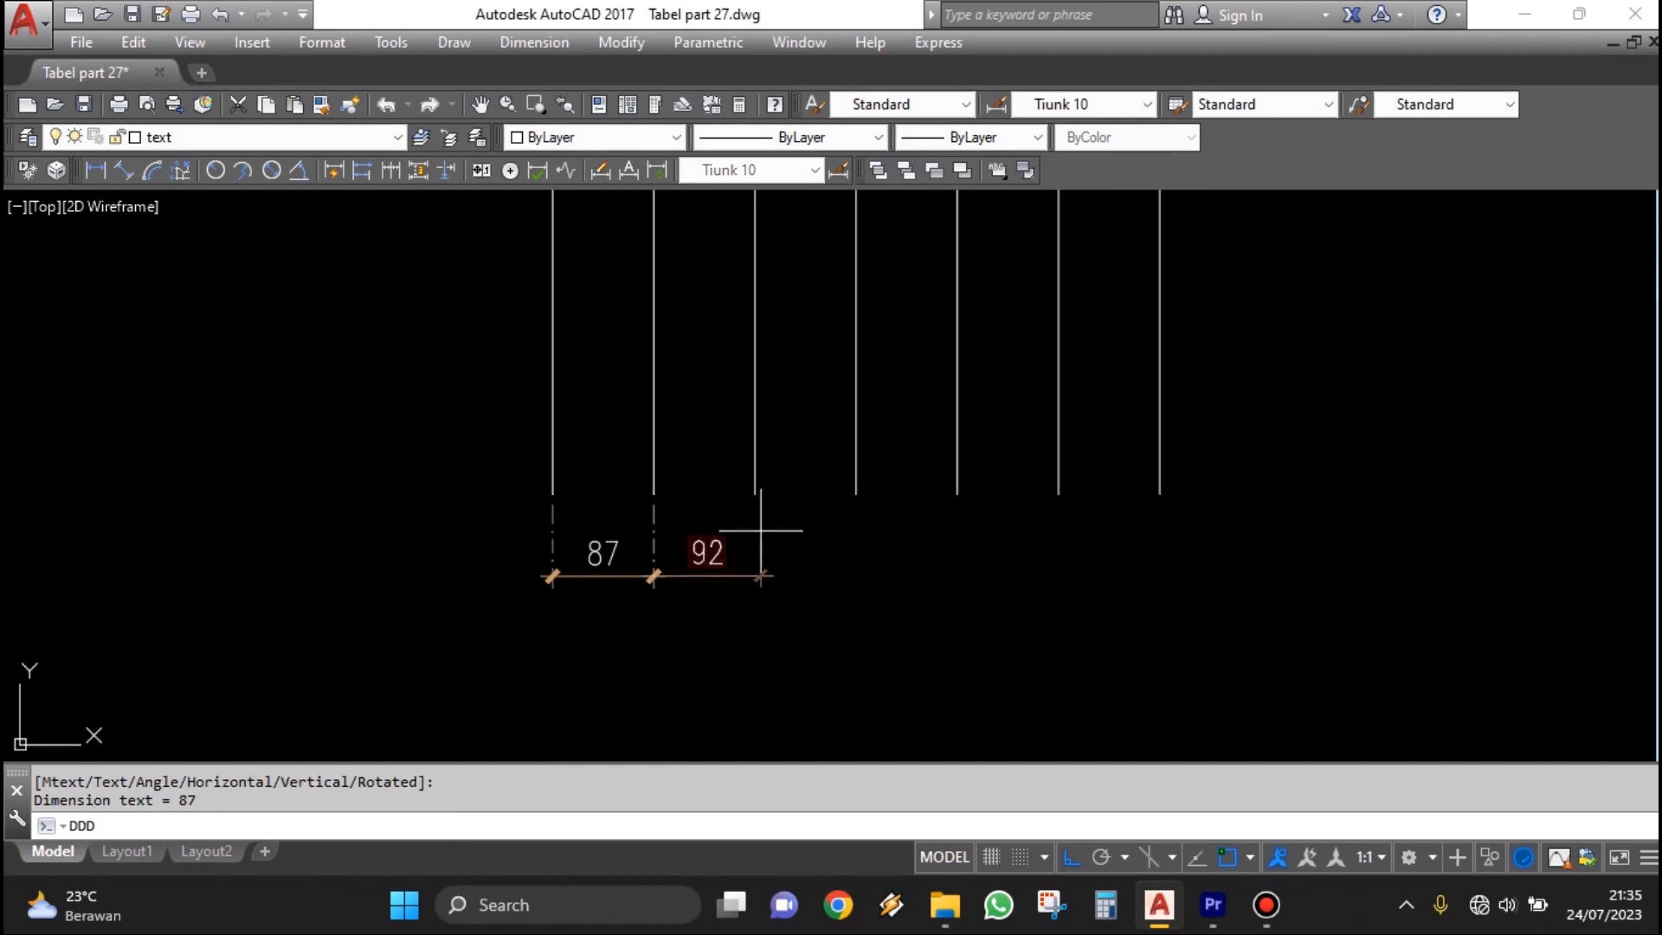
{"action": "left_click", "coordinate": [754, 494]}
{"action": "left_click", "coordinate": [856, 493]}
{"action": "left_click", "coordinate": [960, 489]}
{"action": "left_click", "coordinate": [1060, 489]}
{"action": "left_click", "coordinate": [1161, 489]}
{"action": "key", "text": "Escape"}
{"action": "scroll", "coordinate": [1211, 528], "scroll_direction": "down", "scroll_amount": 4}
{"action": "scroll", "coordinate": [1154, 571], "scroll_direction": "up", "scroll_amount": 2}
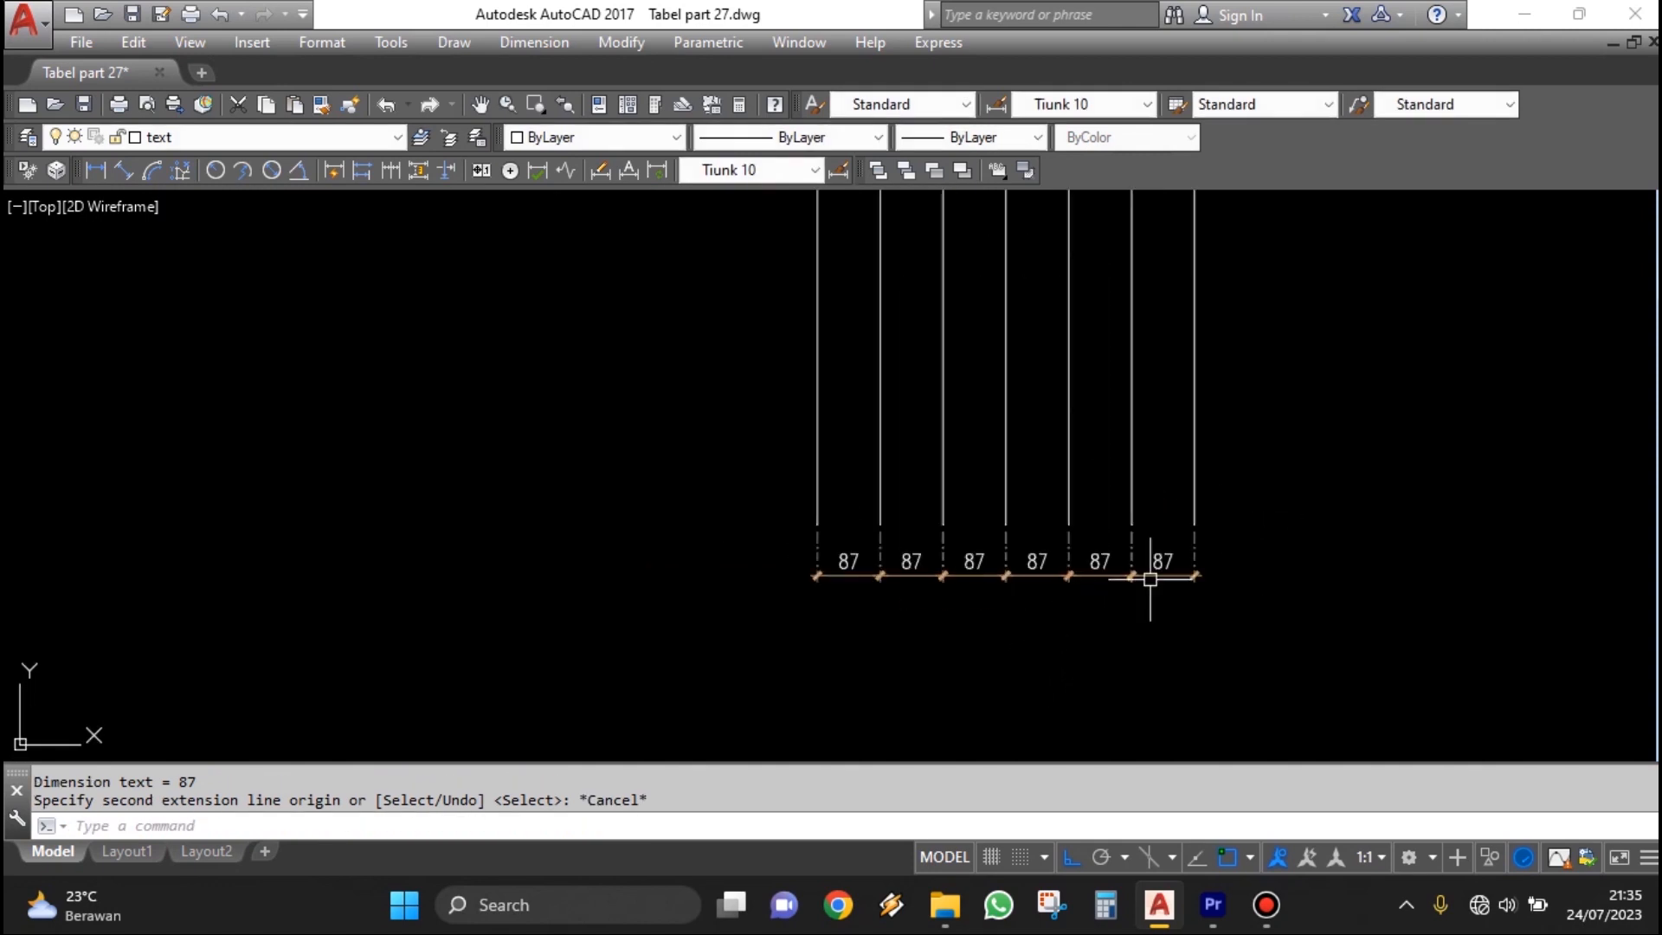
{"action": "scroll", "coordinate": [1171, 612], "scroll_direction": "up", "scroll_amount": 2}
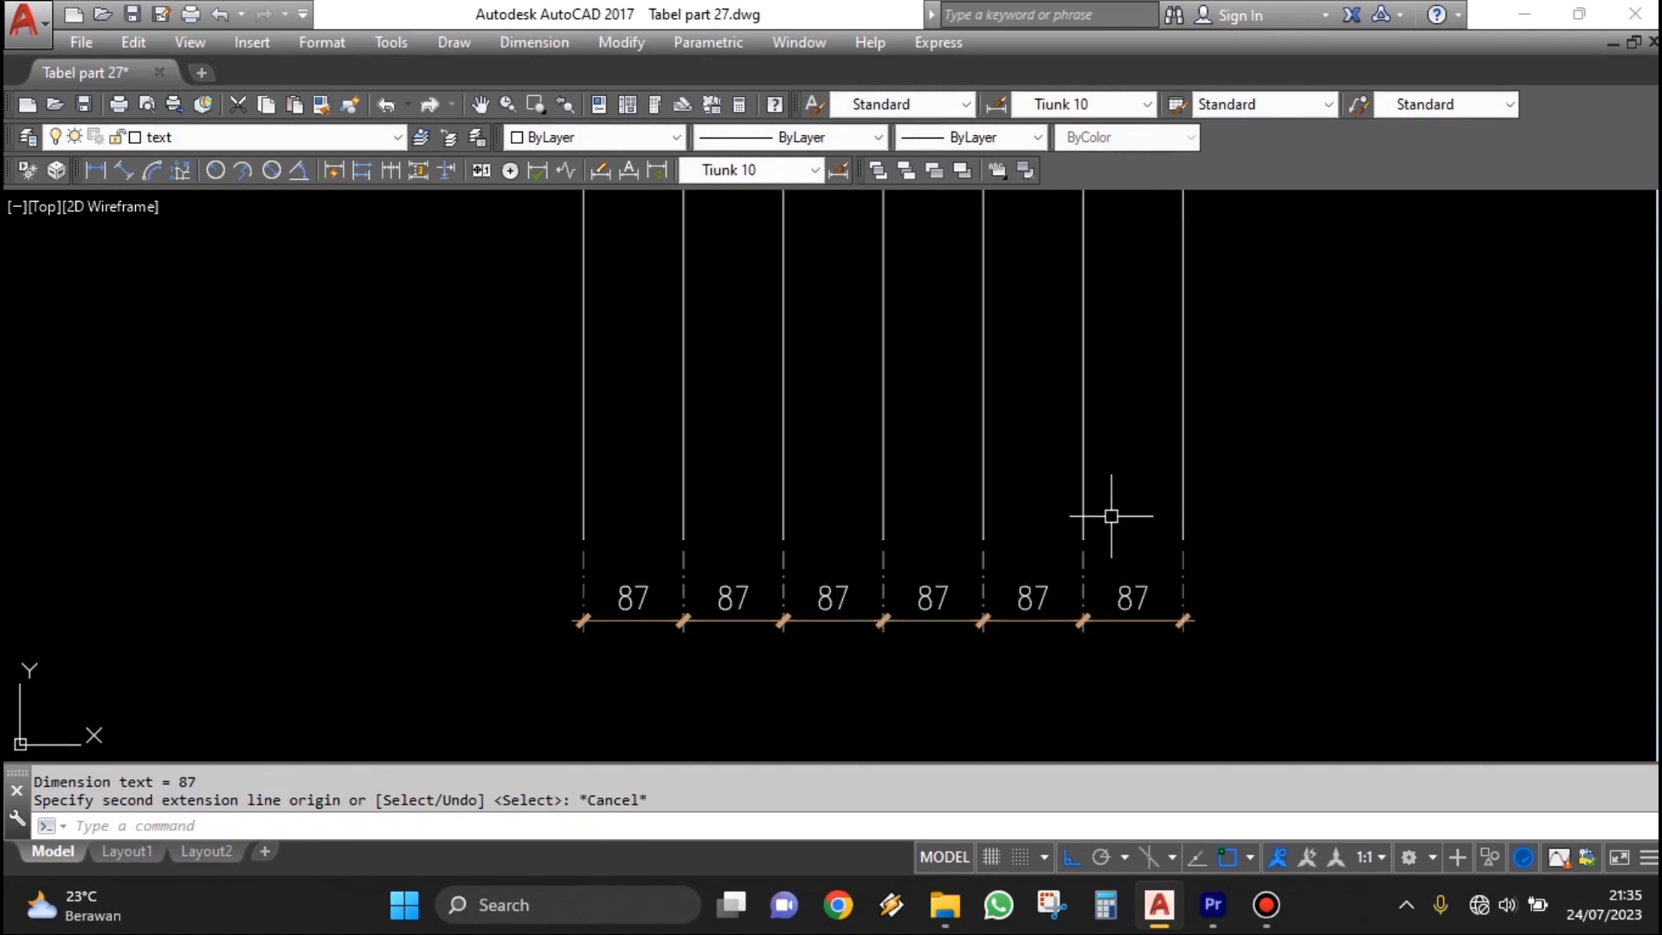
{"action": "scroll", "coordinate": [1106, 517], "scroll_direction": "down", "scroll_amount": 2}
{"action": "middle_click_drag", "start_coordinate": [1164, 454], "coordinate": [1144, 518]}
{"action": "middle_click_drag", "start_coordinate": [1333, 552], "coordinate": [1294, 591]}
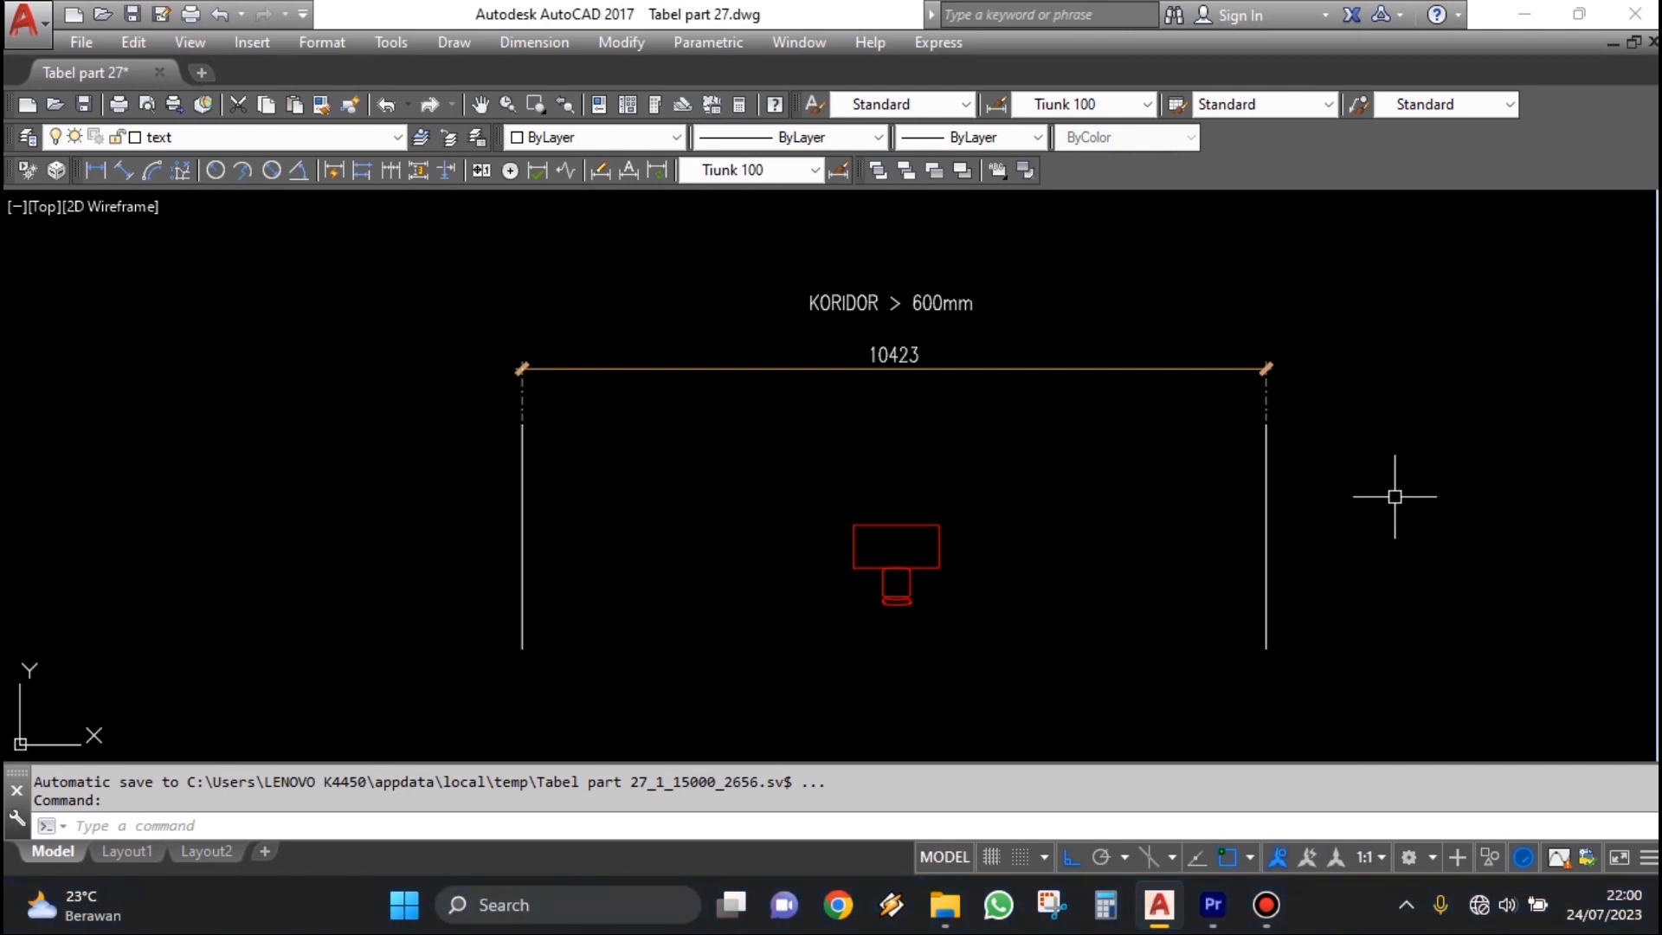
Add a linear dimension for the desk's width above its upper edge.
{"action": "scroll", "coordinate": [1153, 485], "scroll_direction": "up", "scroll_amount": 3}
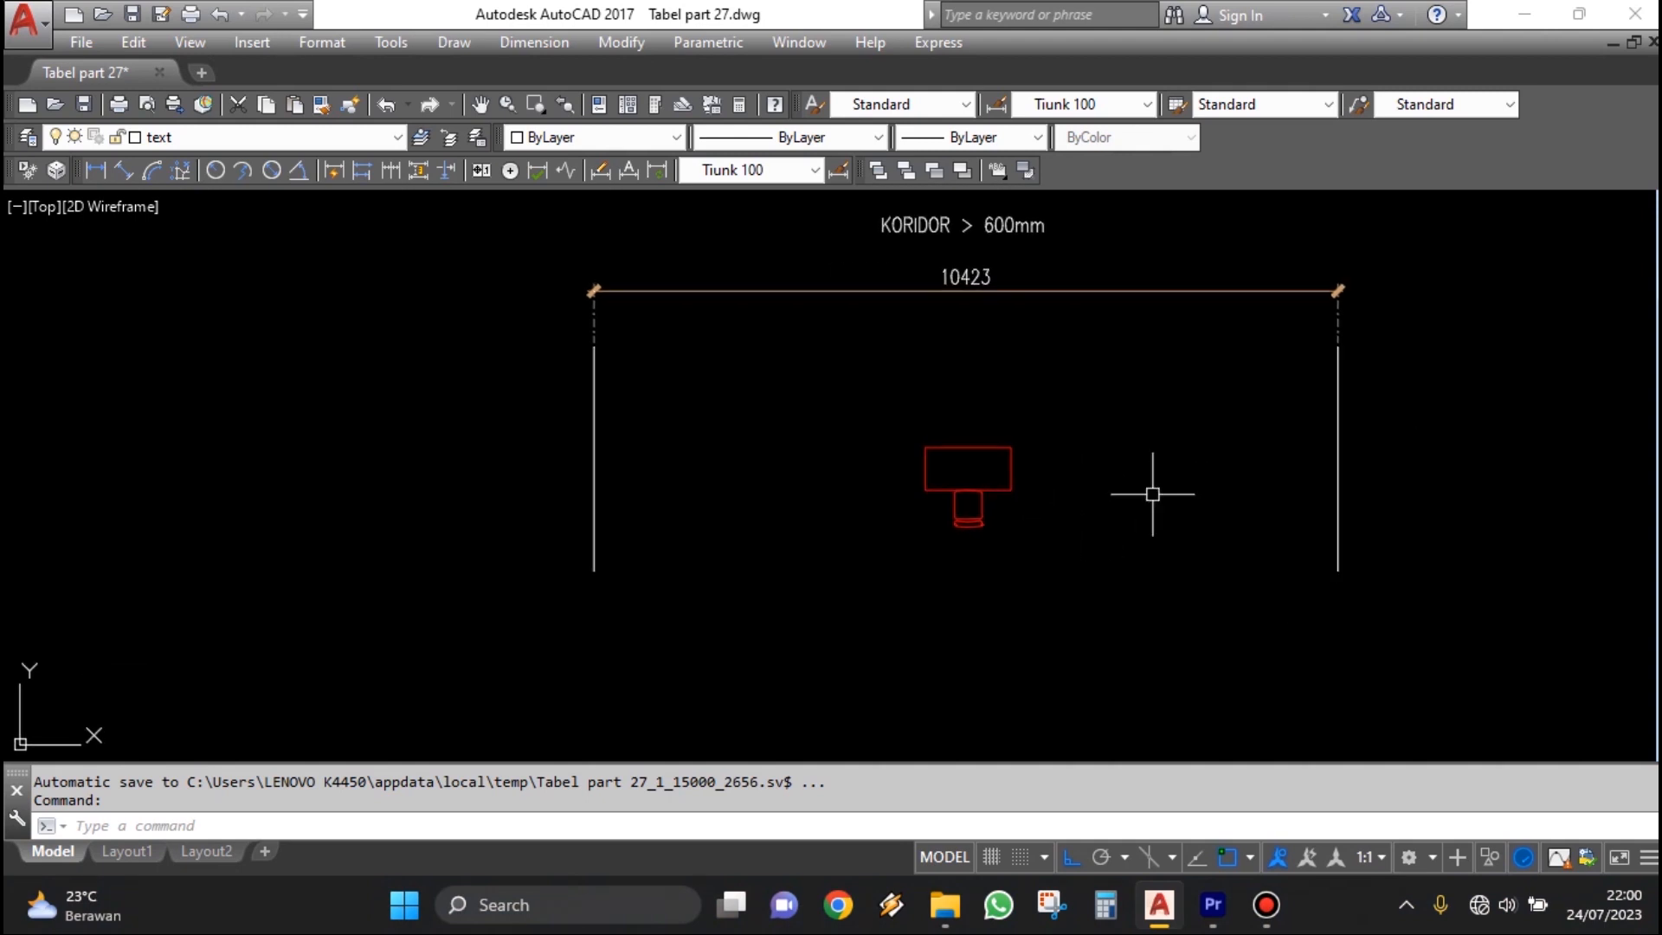
{"action": "scroll", "coordinate": [511, 468], "scroll_direction": "down", "scroll_amount": 2}
{"action": "scroll", "coordinate": [350, 508], "scroll_direction": "up", "scroll_amount": 2}
{"action": "middle_click_drag", "start_coordinate": [909, 346], "coordinate": [846, 388]}
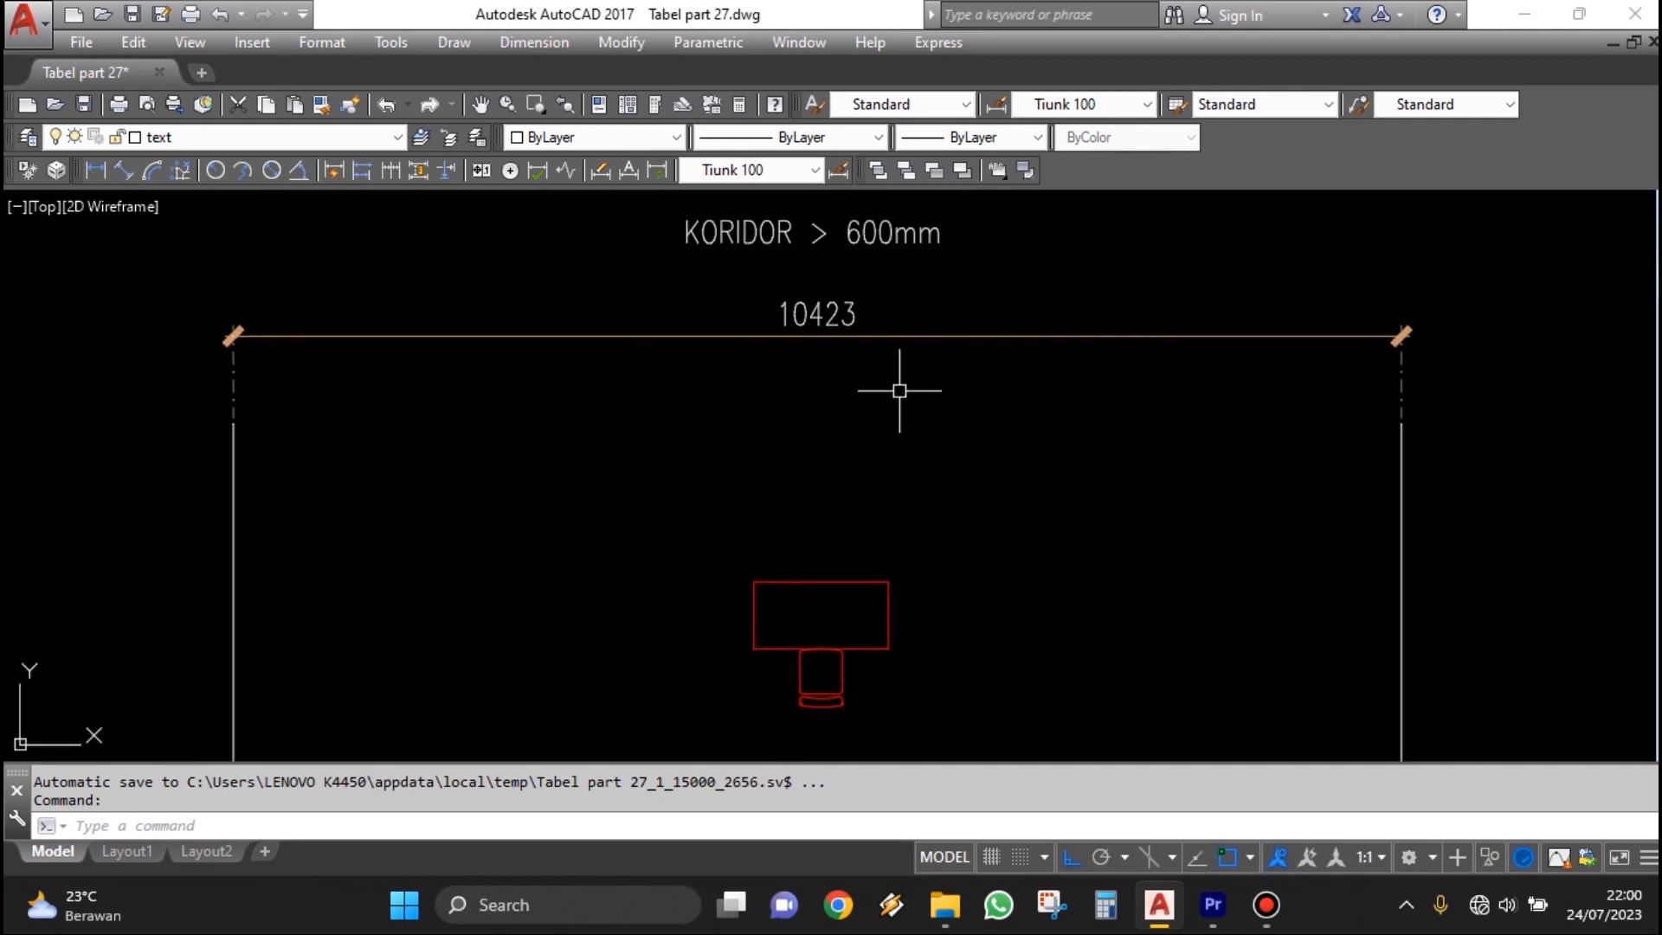
{"action": "scroll", "coordinate": [916, 530], "scroll_direction": "down", "scroll_amount": 2}
{"action": "scroll", "coordinate": [853, 479], "scroll_direction": "up", "scroll_amount": 2}
{"action": "middle_click_drag", "start_coordinate": [854, 478], "coordinate": [891, 598]}
{"action": "type", "text": "DD"}
{"action": "key", "text": "Return"}
{"action": "key", "text": "Return"}
{"action": "left_click", "coordinate": [842, 588]}
{"action": "left_click", "coordinate": [839, 542]}
Add a vertical linear dimension for the desk's depth beside its left edge.
{"action": "type", "text": "DD"}
{"action": "key", "text": "Return"}
{"action": "key", "text": "Return"}
{"action": "left_click", "coordinate": [773, 619]}
{"action": "left_click", "coordinate": [715, 619]}
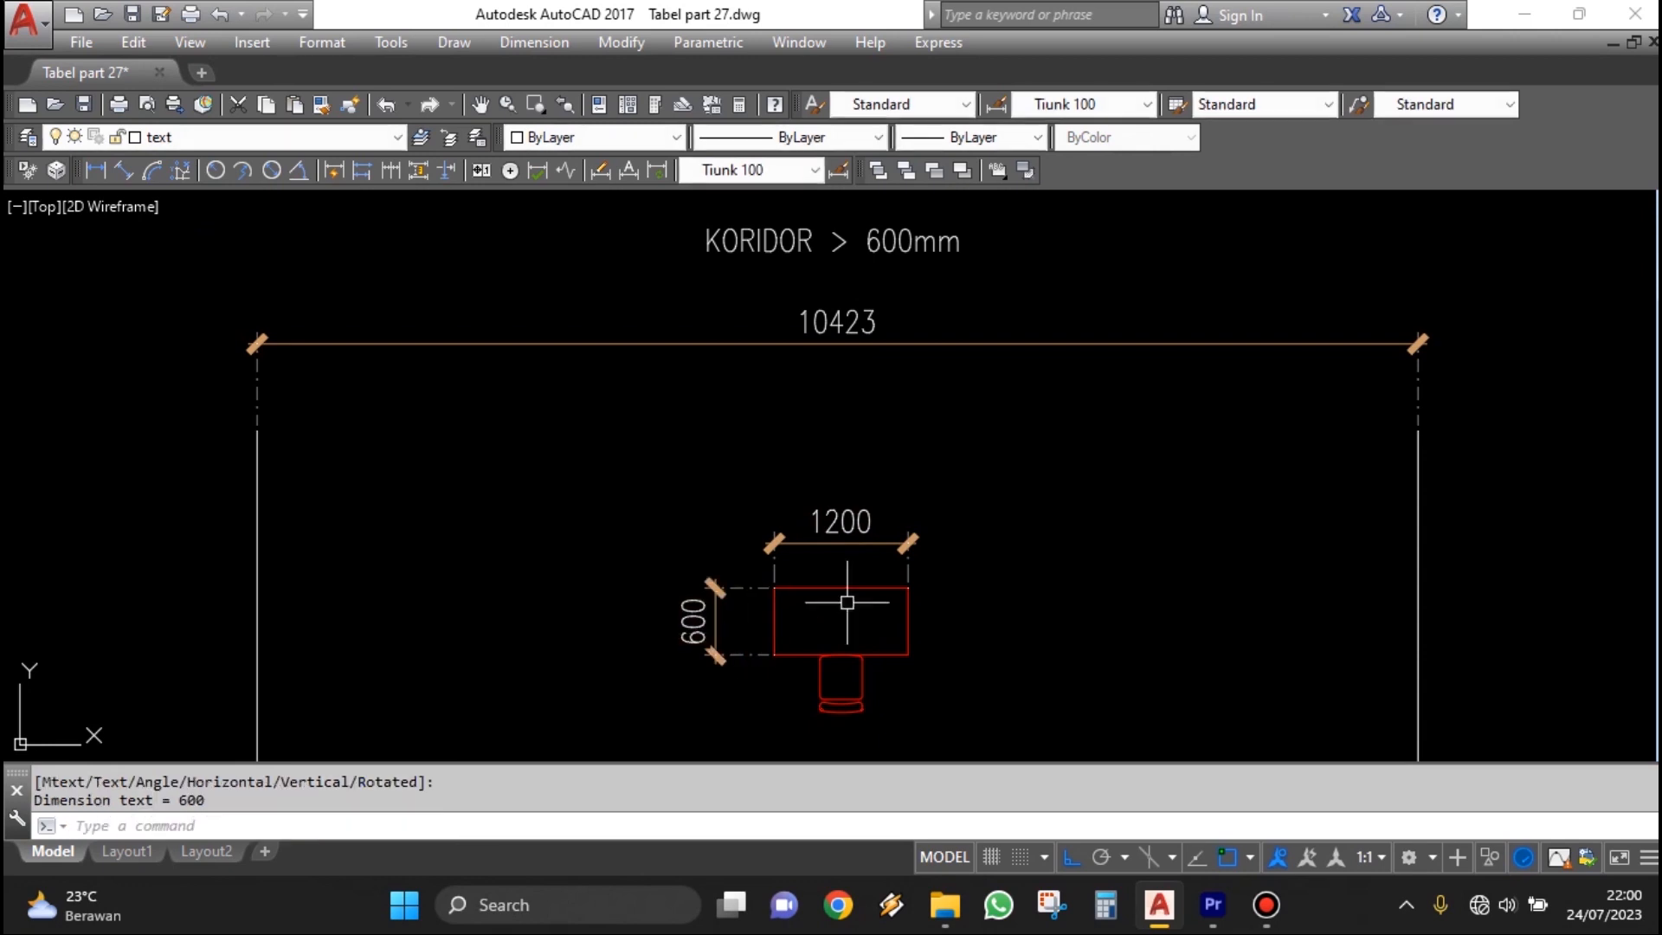
Examine the desk dimensions, the overall width between the two vertical lines and the KORIDOR > 600mm note.
{"action": "scroll", "coordinate": [970, 555], "scroll_direction": "down", "scroll_amount": 2}
{"action": "middle_click_drag", "start_coordinate": [970, 555], "coordinate": [980, 454]}
{"action": "scroll", "coordinate": [982, 481], "scroll_direction": "up", "scroll_amount": 2}
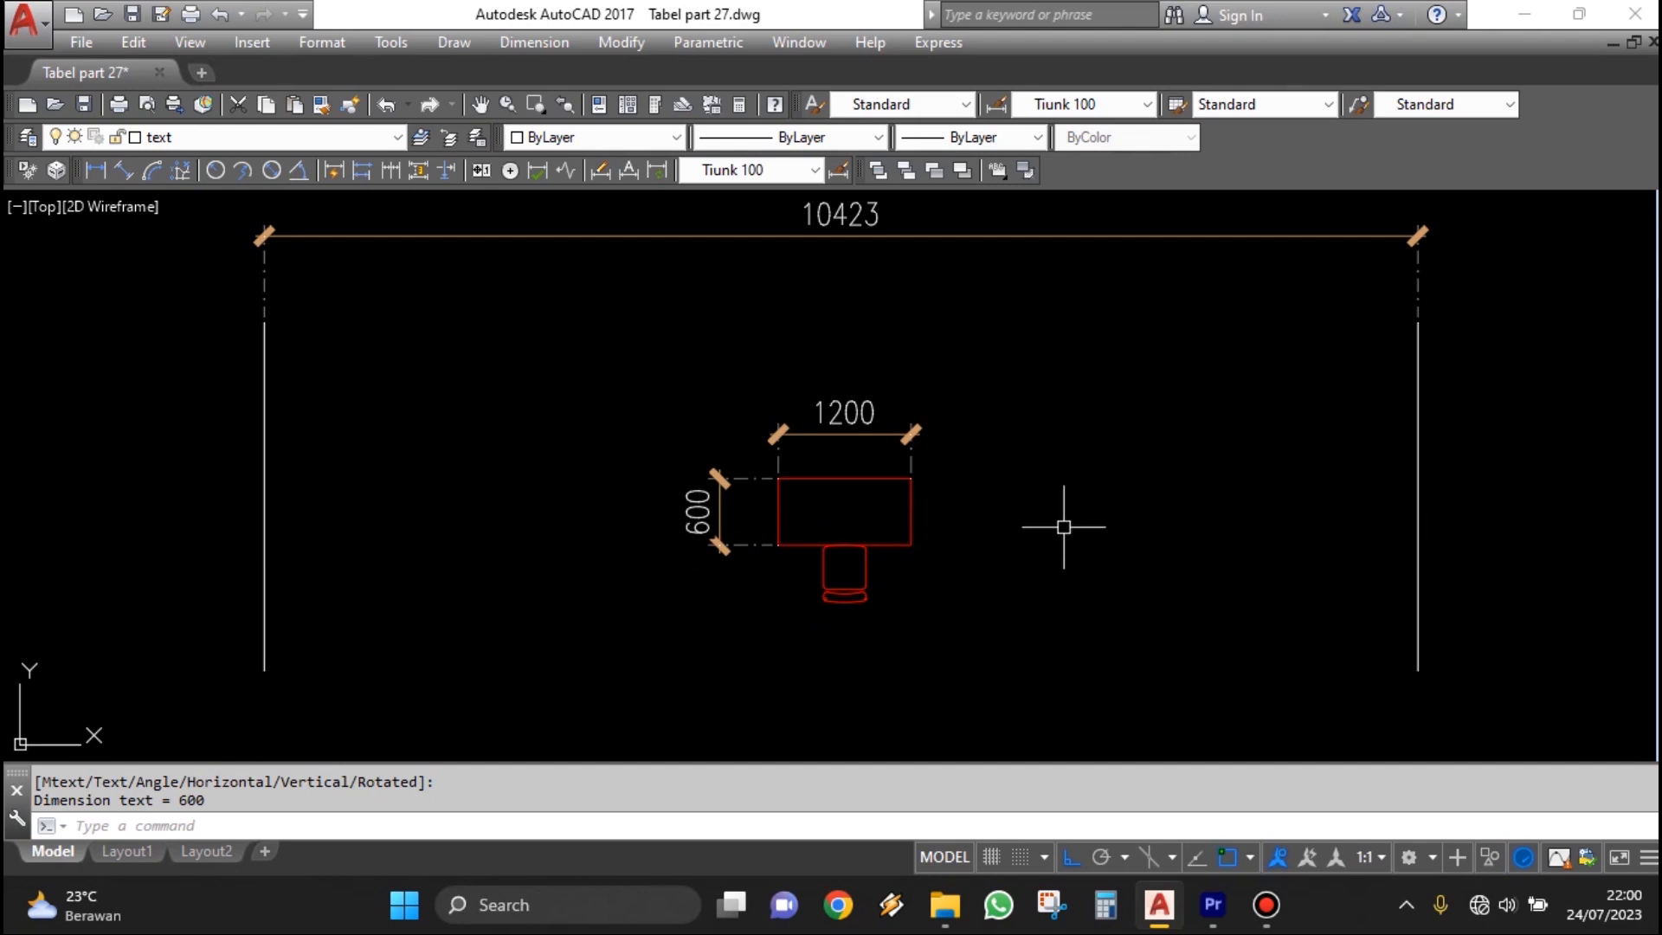
{"action": "mouse_move", "coordinate": [690, 216]}
{"action": "middle_mouse_down"}
{"action": "mouse_move", "coordinate": [886, 360]}
{"action": "mouse_move", "coordinate": [801, 315]}
{"action": "mouse_move", "coordinate": [843, 319]}
{"action": "middle_mouse_up"}
{"action": "scroll", "coordinate": [843, 319], "scroll_direction": "up", "scroll_amount": 2}
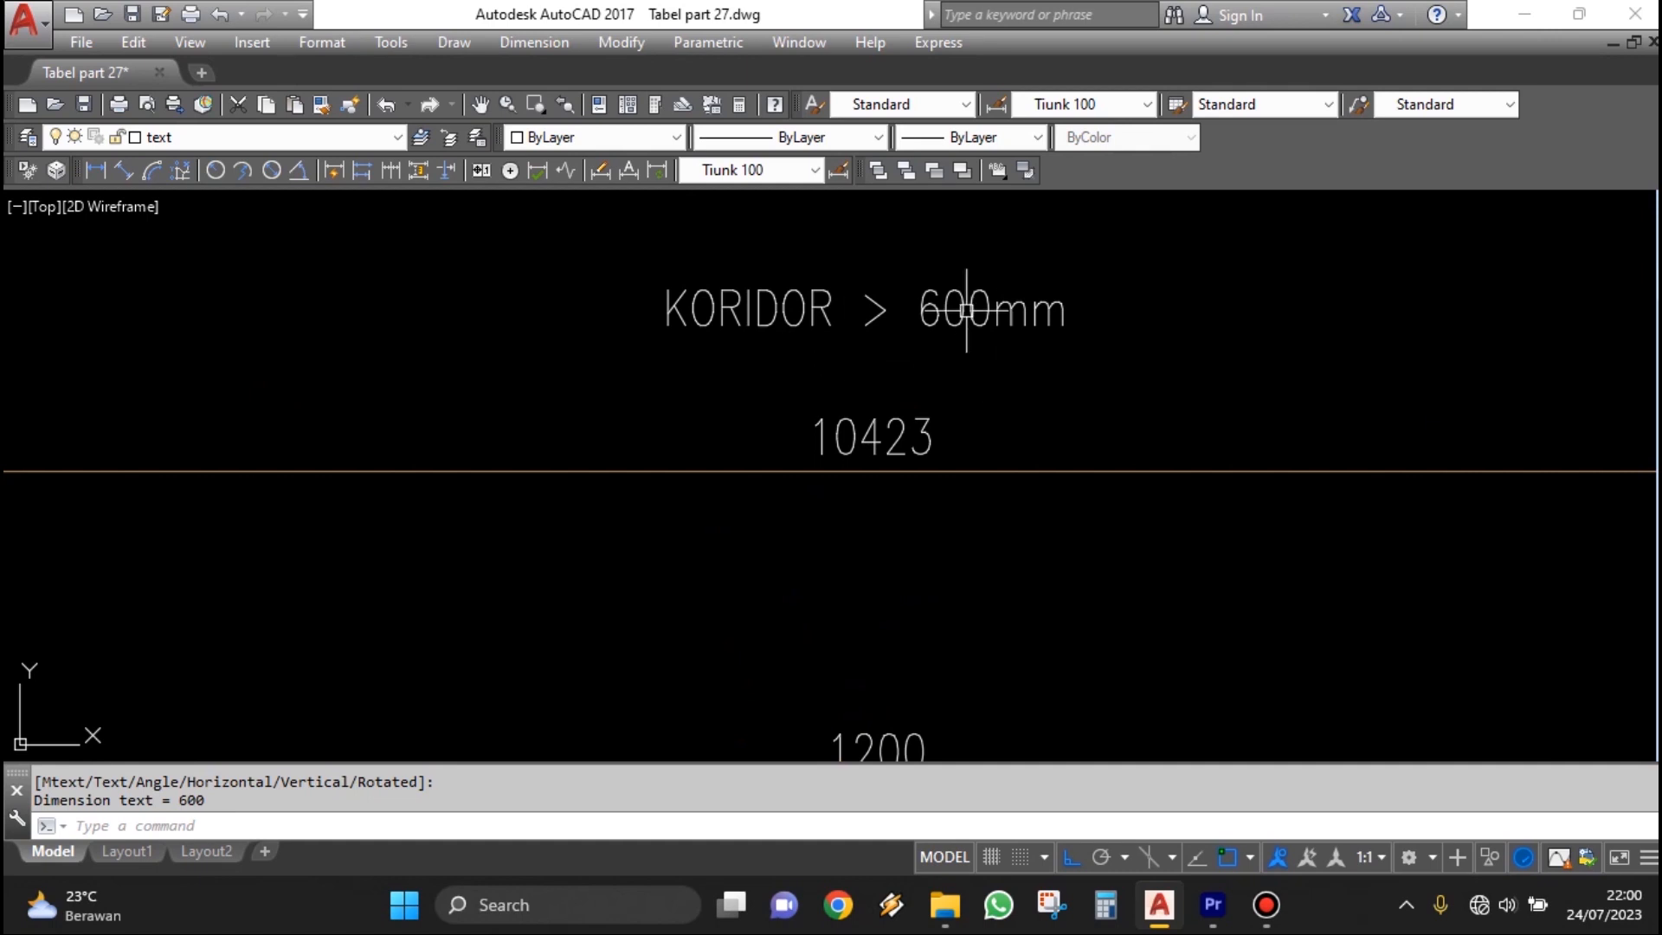
{"action": "scroll", "coordinate": [941, 336], "scroll_direction": "down", "scroll_amount": 2}
{"action": "scroll", "coordinate": [952, 351], "scroll_direction": "up", "scroll_amount": 2}
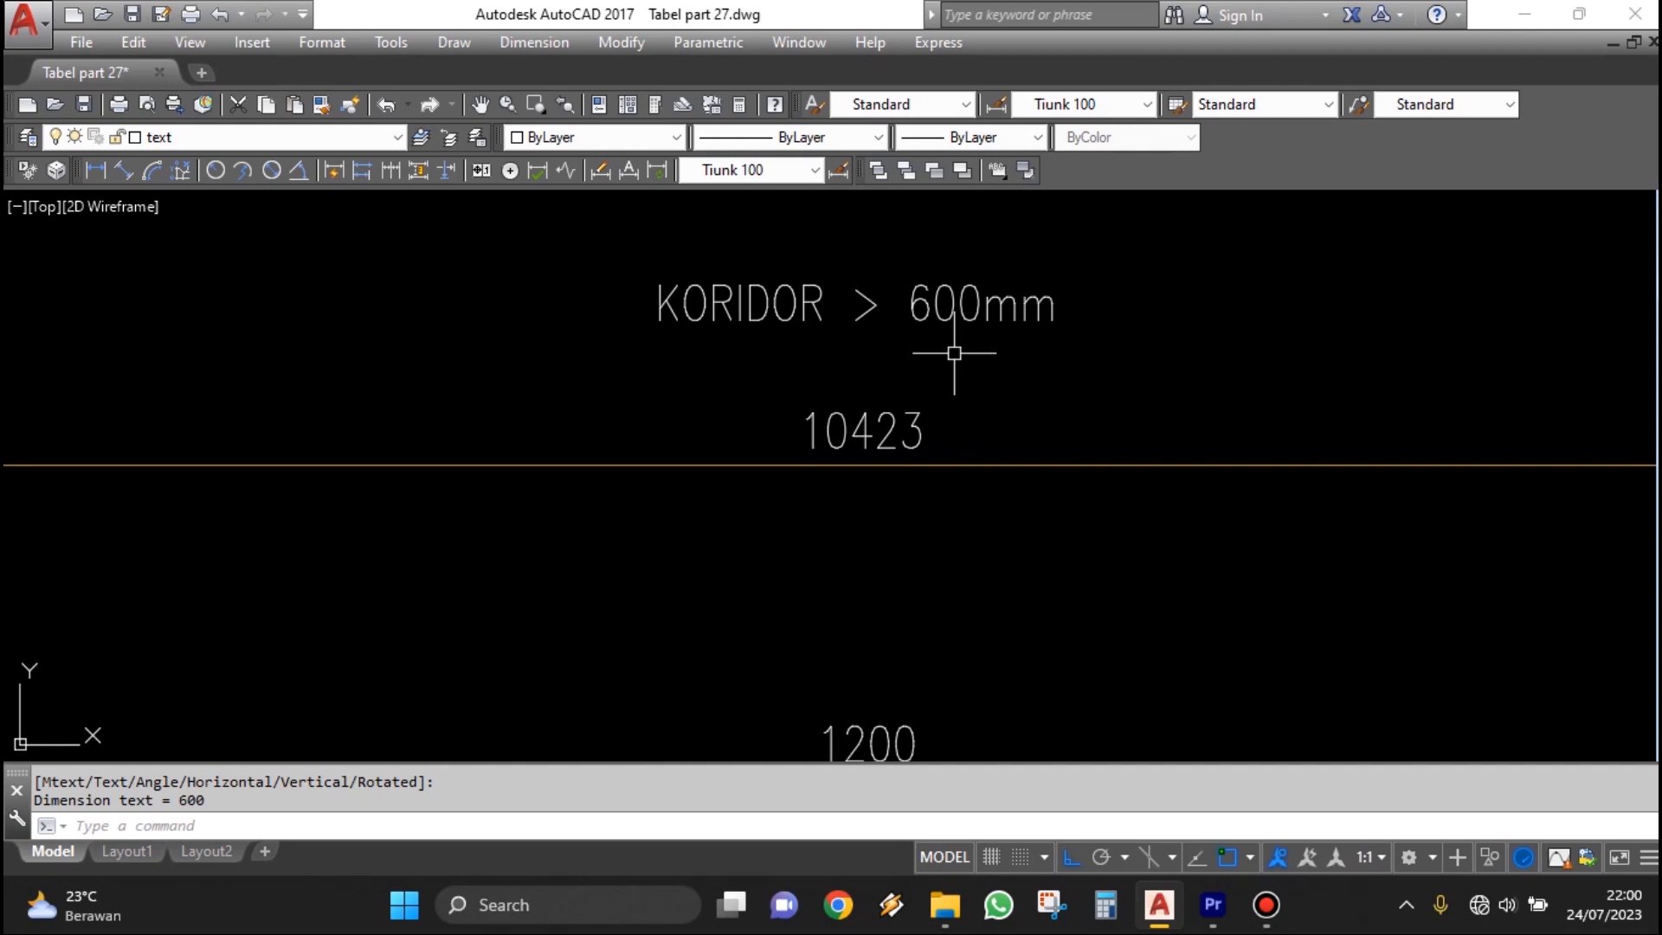
{"action": "scroll", "coordinate": [954, 352], "scroll_direction": "down", "scroll_amount": 6}
{"action": "scroll", "coordinate": [1022, 476], "scroll_direction": "up", "scroll_amount": 4}
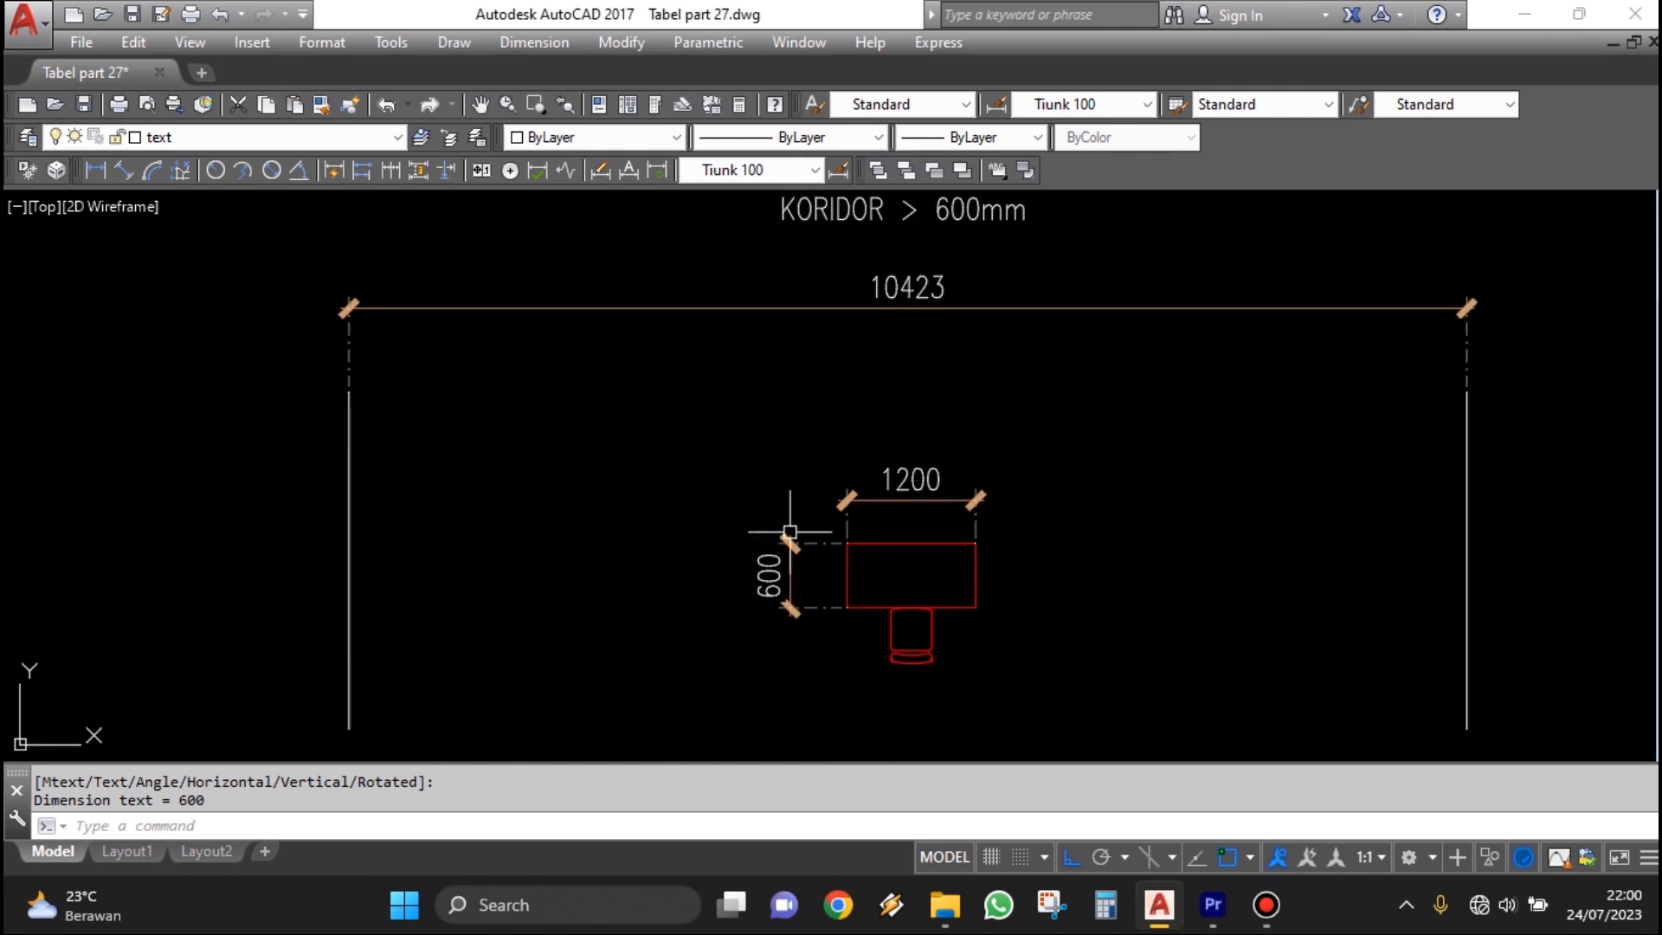
Erase the desk's width and depth dimensions.
{"action": "type", "text": "E"}
{"action": "key", "text": "Return"}
{"action": "left_click", "coordinate": [957, 496]}
{"action": "key", "text": "Return"}
{"action": "left_click", "coordinate": [784, 576]}
{"action": "key", "text": "Delete"}
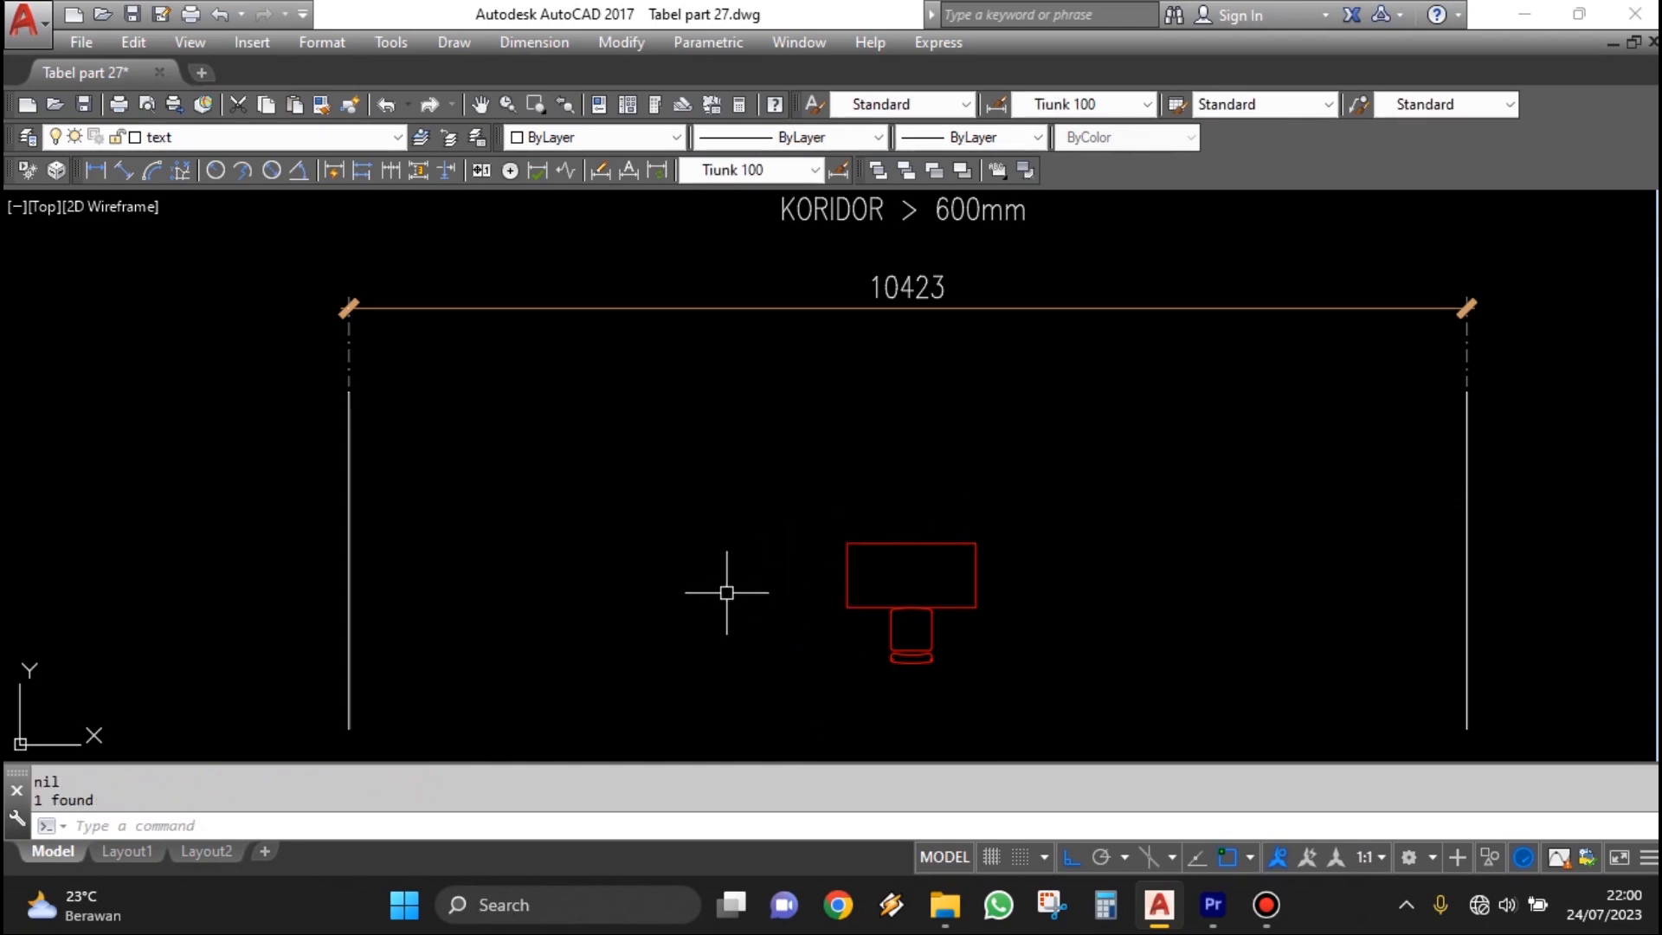
Move the desk and chair so the midpoint of the desk's left edge meets the left vertical line.
{"action": "type", "text": "m"}
{"action": "key", "text": "Return"}
{"action": "left_click", "coordinate": [854, 596]}
{"action": "left_click", "coordinate": [805, 616]}
{"action": "key", "text": "Return"}
{"action": "left_click", "coordinate": [846, 574]}
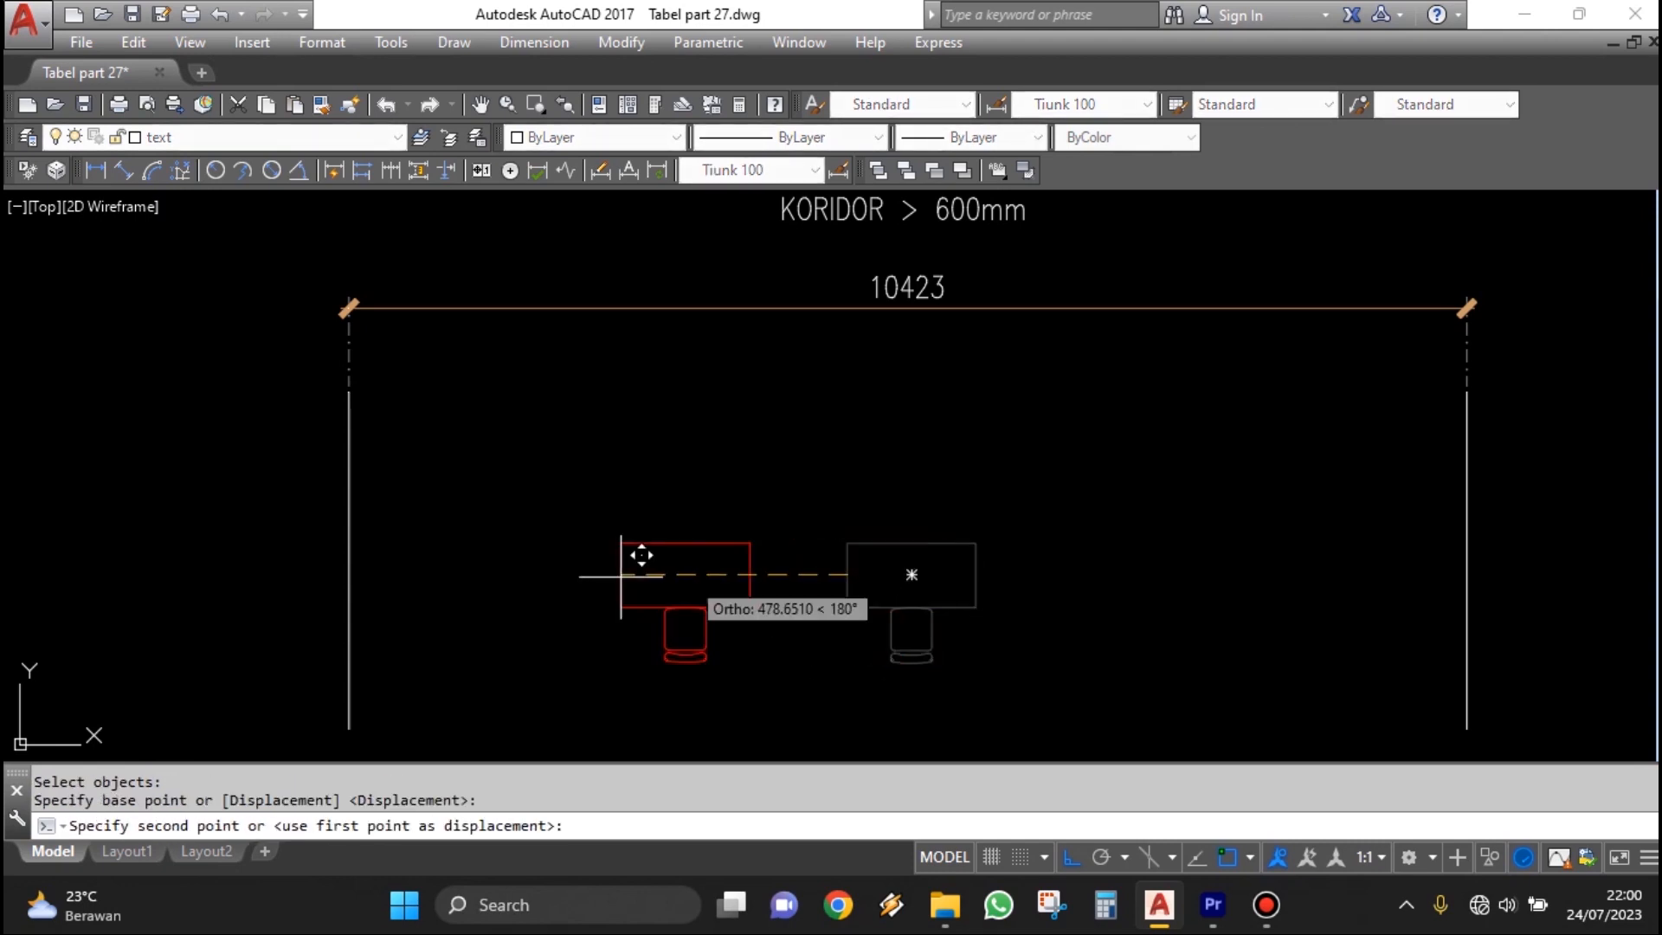
{"action": "left_click", "coordinate": [363, 571]}
{"action": "left_click", "coordinate": [367, 468]}
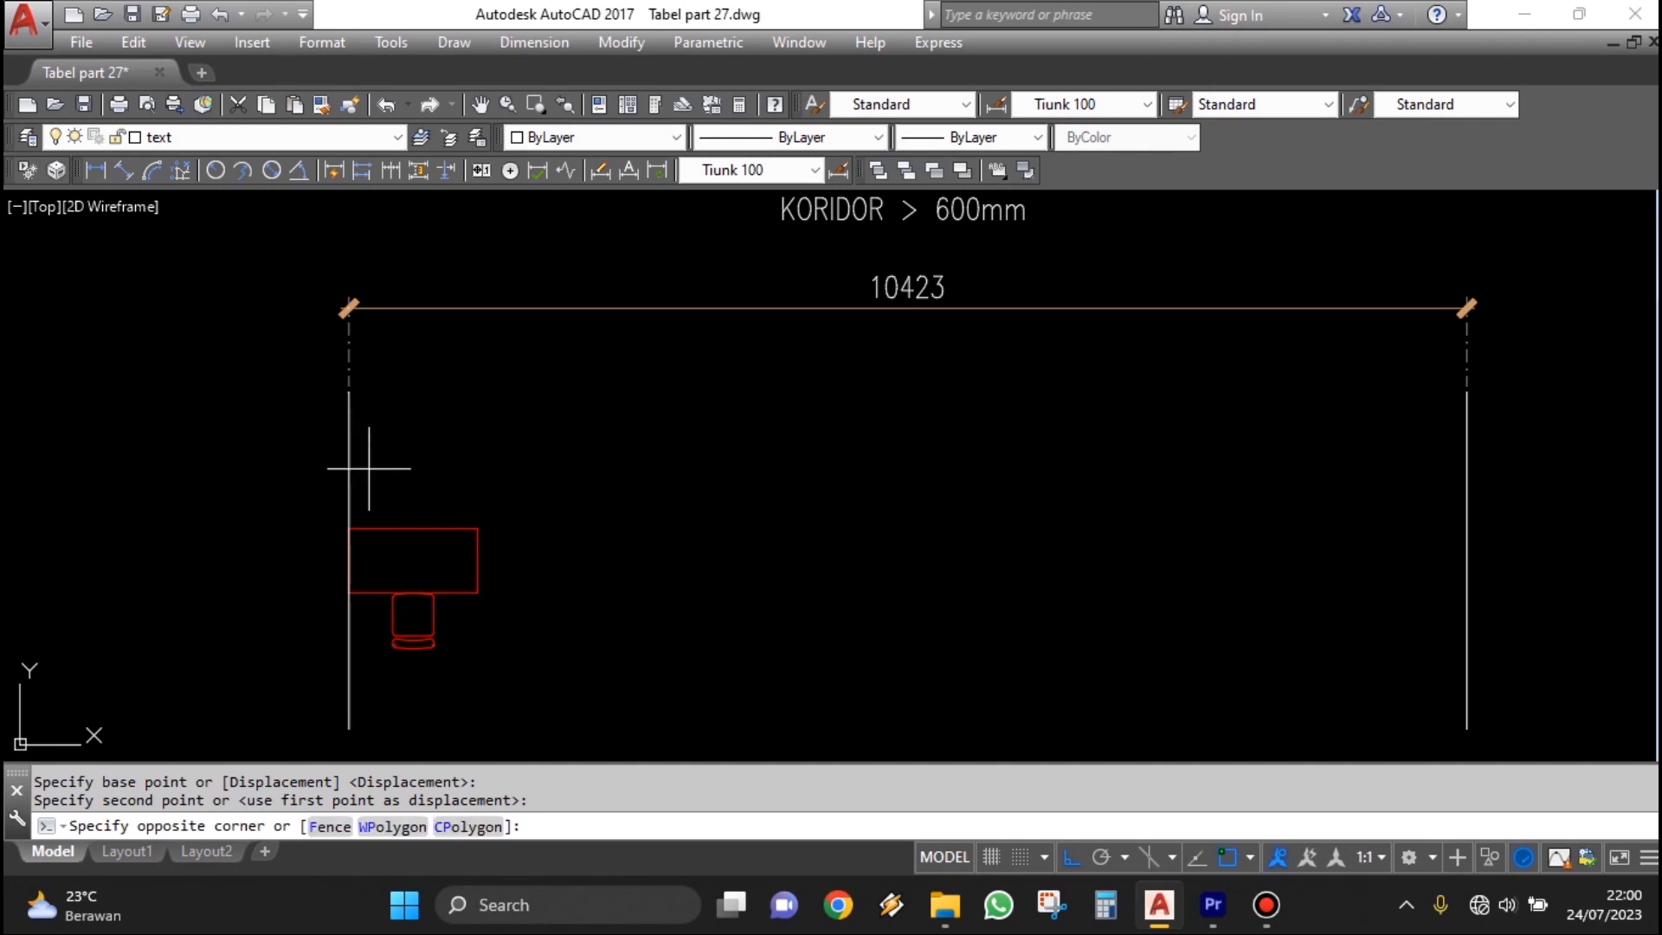
{"action": "left_click", "coordinate": [227, 499]}
{"action": "key", "text": "Escape"}
{"action": "left_click", "coordinate": [1500, 518]}
{"action": "left_click", "coordinate": [1350, 485]}
{"action": "key", "text": "Escape"}
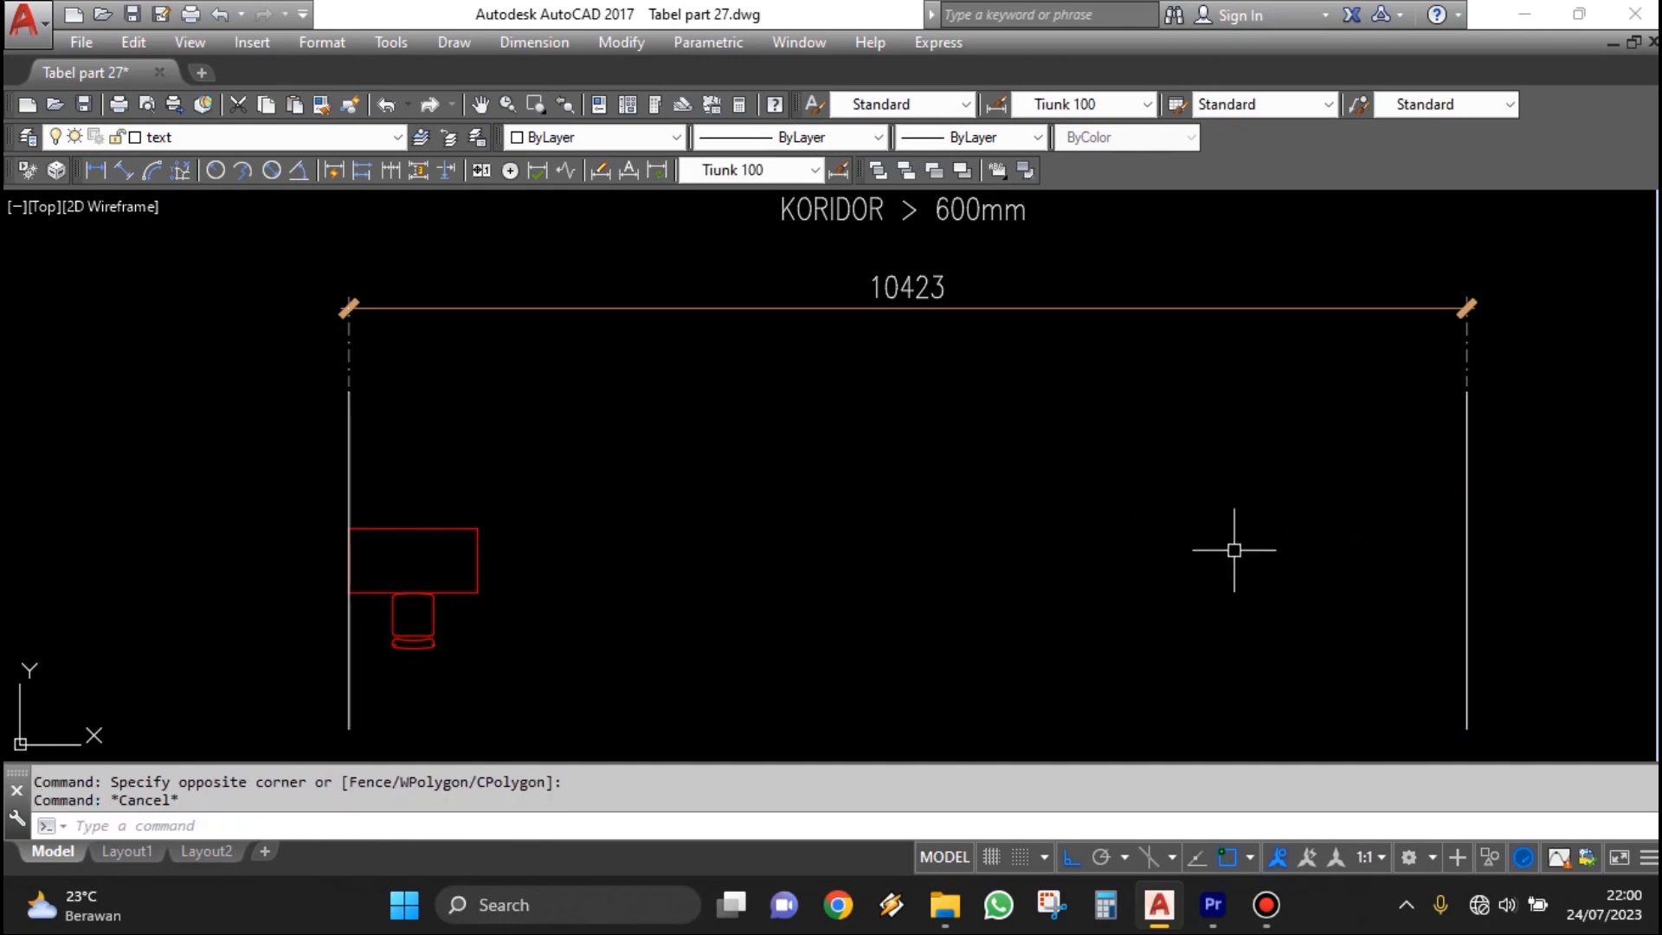
Copy the desk and chair from the midpoint of the desk's right edge to a perpendicular snap on the right vertical line.
{"action": "type", "text": "CO"}
{"action": "key", "text": "space"}
{"action": "left_click", "coordinate": [482, 631]}
{"action": "left_click", "coordinate": [450, 573]}
{"action": "key", "text": "space"}
{"action": "left_click", "coordinate": [469, 552]}
{"action": "right_click", "coordinate": [1466, 562], "text": "shift"}
{"action": "key", "text": "p"}
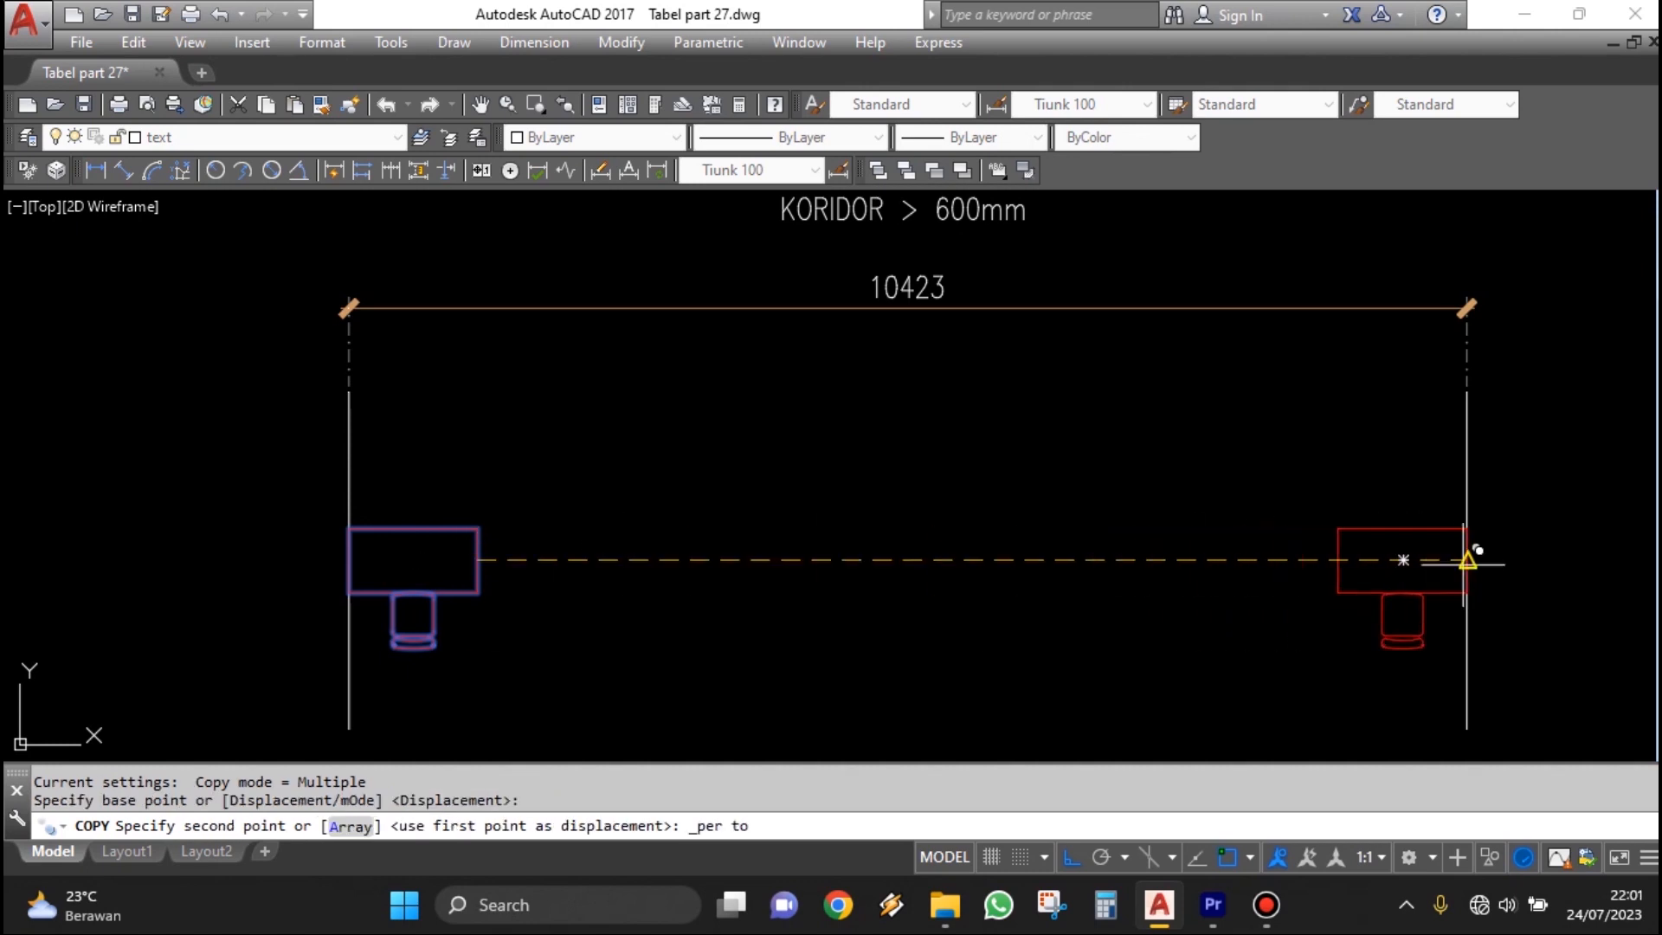
{"action": "left_click", "coordinate": [1465, 564]}
{"action": "key", "text": "Escape"}
{"action": "mouse_move", "coordinate": [1298, 592]}
{"action": "middle_mouse_down"}
{"action": "mouse_move", "coordinate": [1178, 610]}
{"action": "mouse_move", "coordinate": [1198, 564]}
{"action": "middle_mouse_up"}
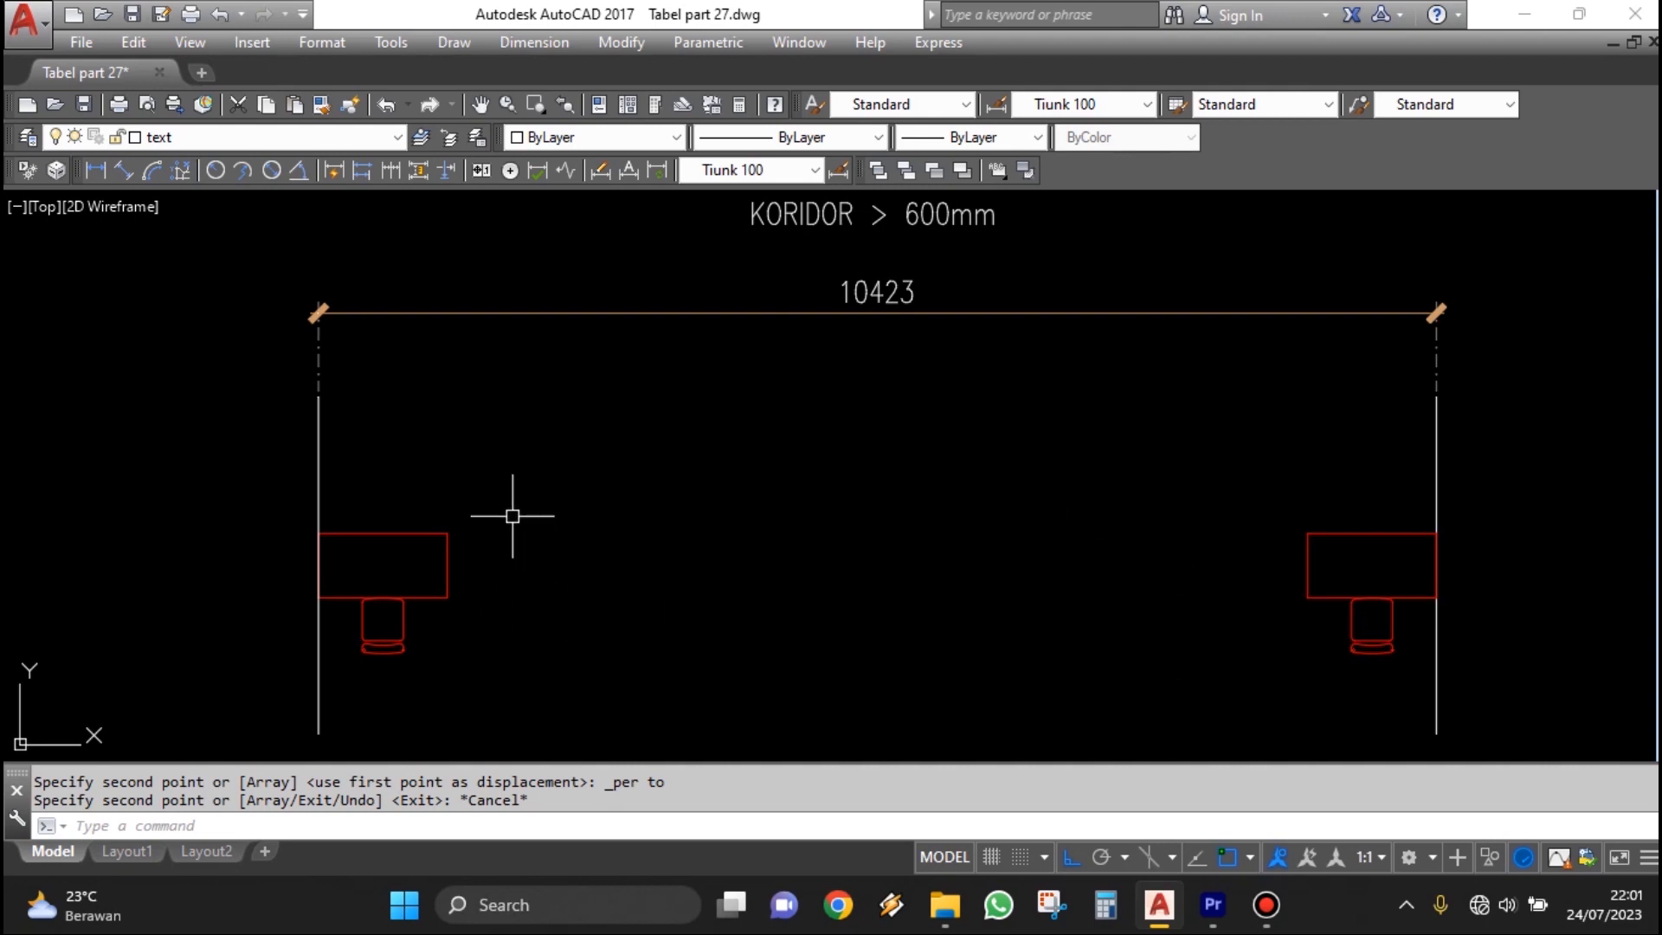
{"action": "middle_click_drag", "start_coordinate": [1149, 557], "coordinate": [1165, 610]}
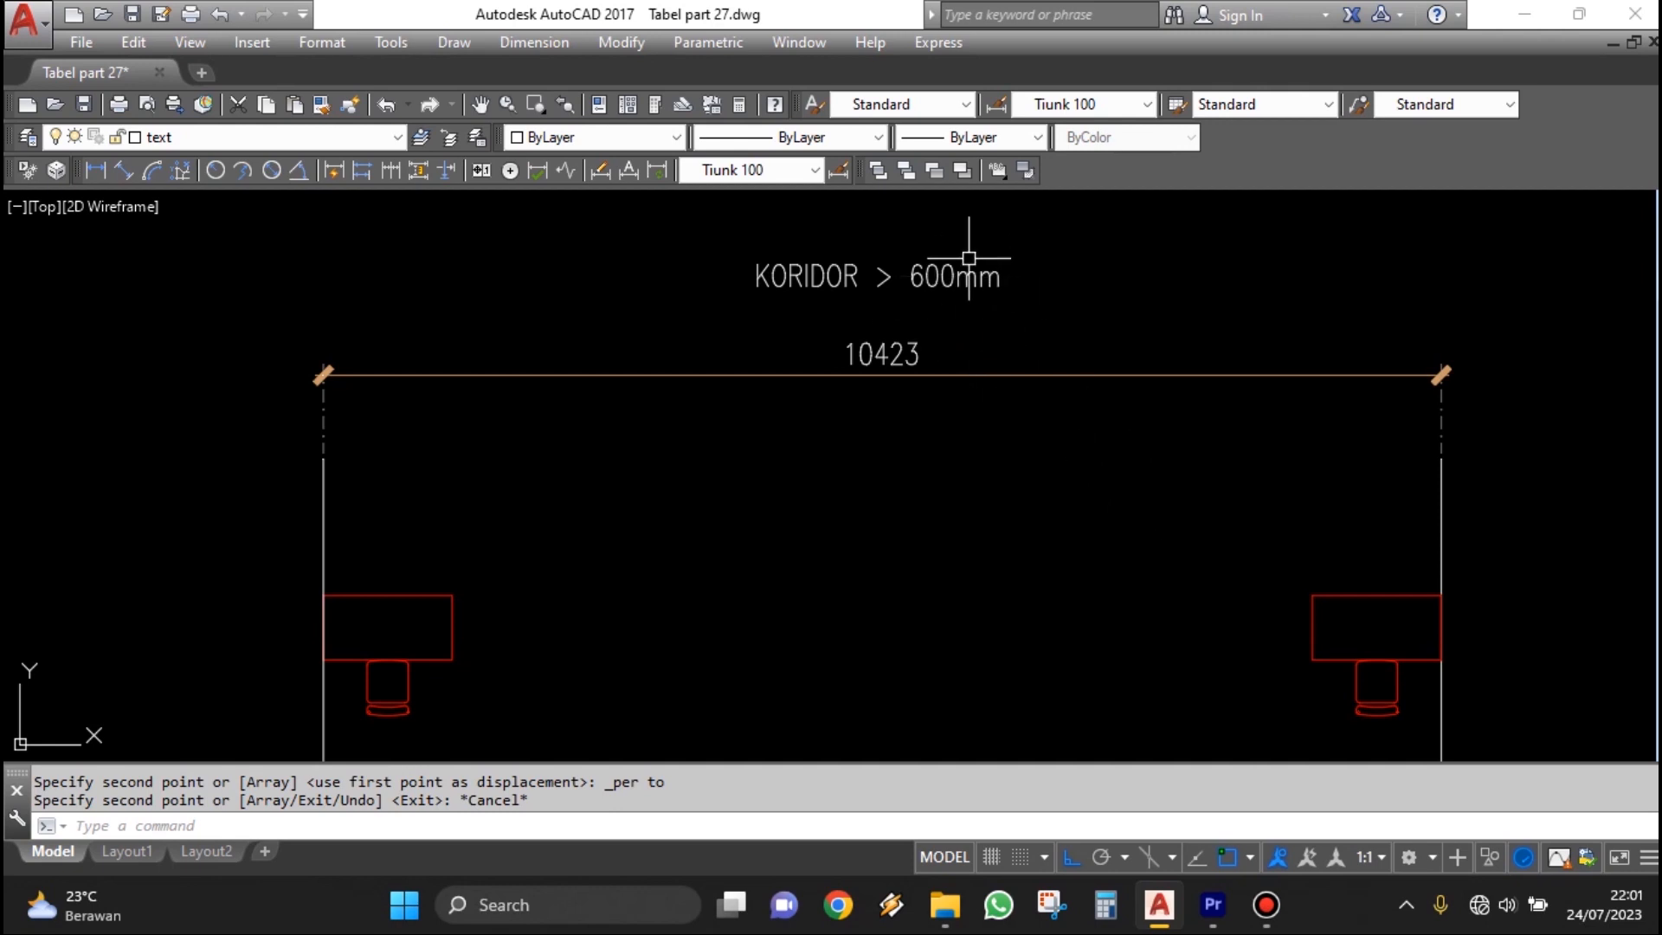
Draw a line from the midpoint of the right desk's top edge to the midpoint of the left desk's top edge.
{"action": "scroll", "coordinate": [952, 270], "scroll_direction": "up", "scroll_amount": 2}
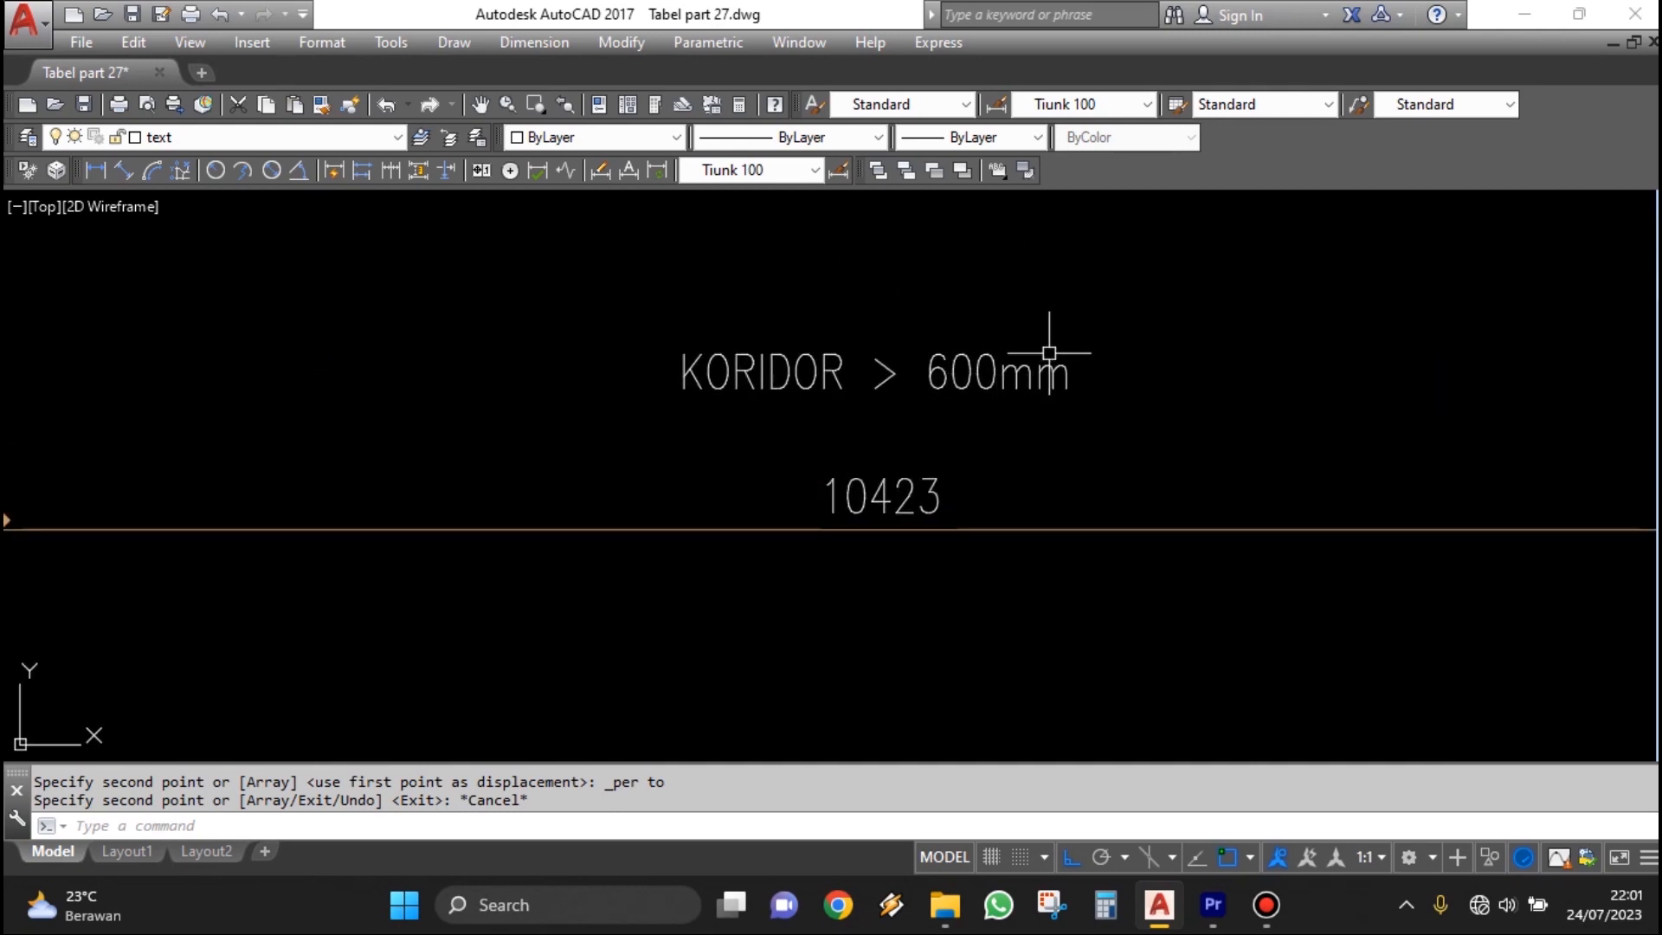
{"action": "scroll", "coordinate": [964, 372], "scroll_direction": "down", "scroll_amount": 4}
{"action": "scroll", "coordinate": [1042, 564], "scroll_direction": "up", "scroll_amount": 2}
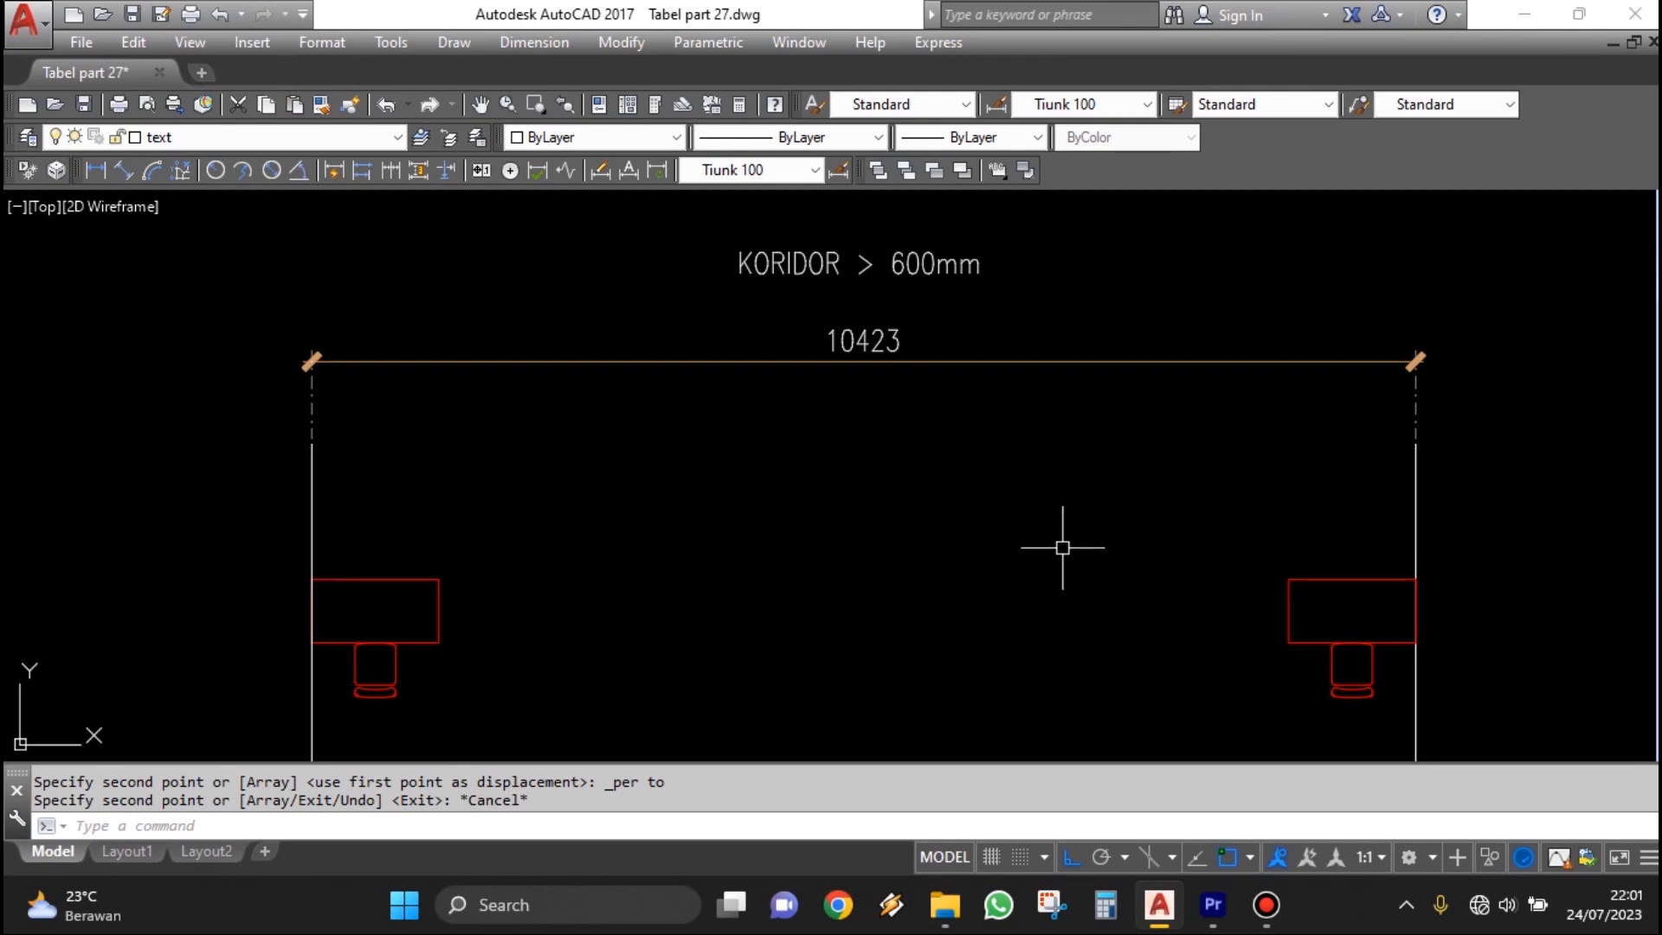
{"action": "middle_click_drag", "start_coordinate": [1062, 547], "coordinate": [955, 514]}
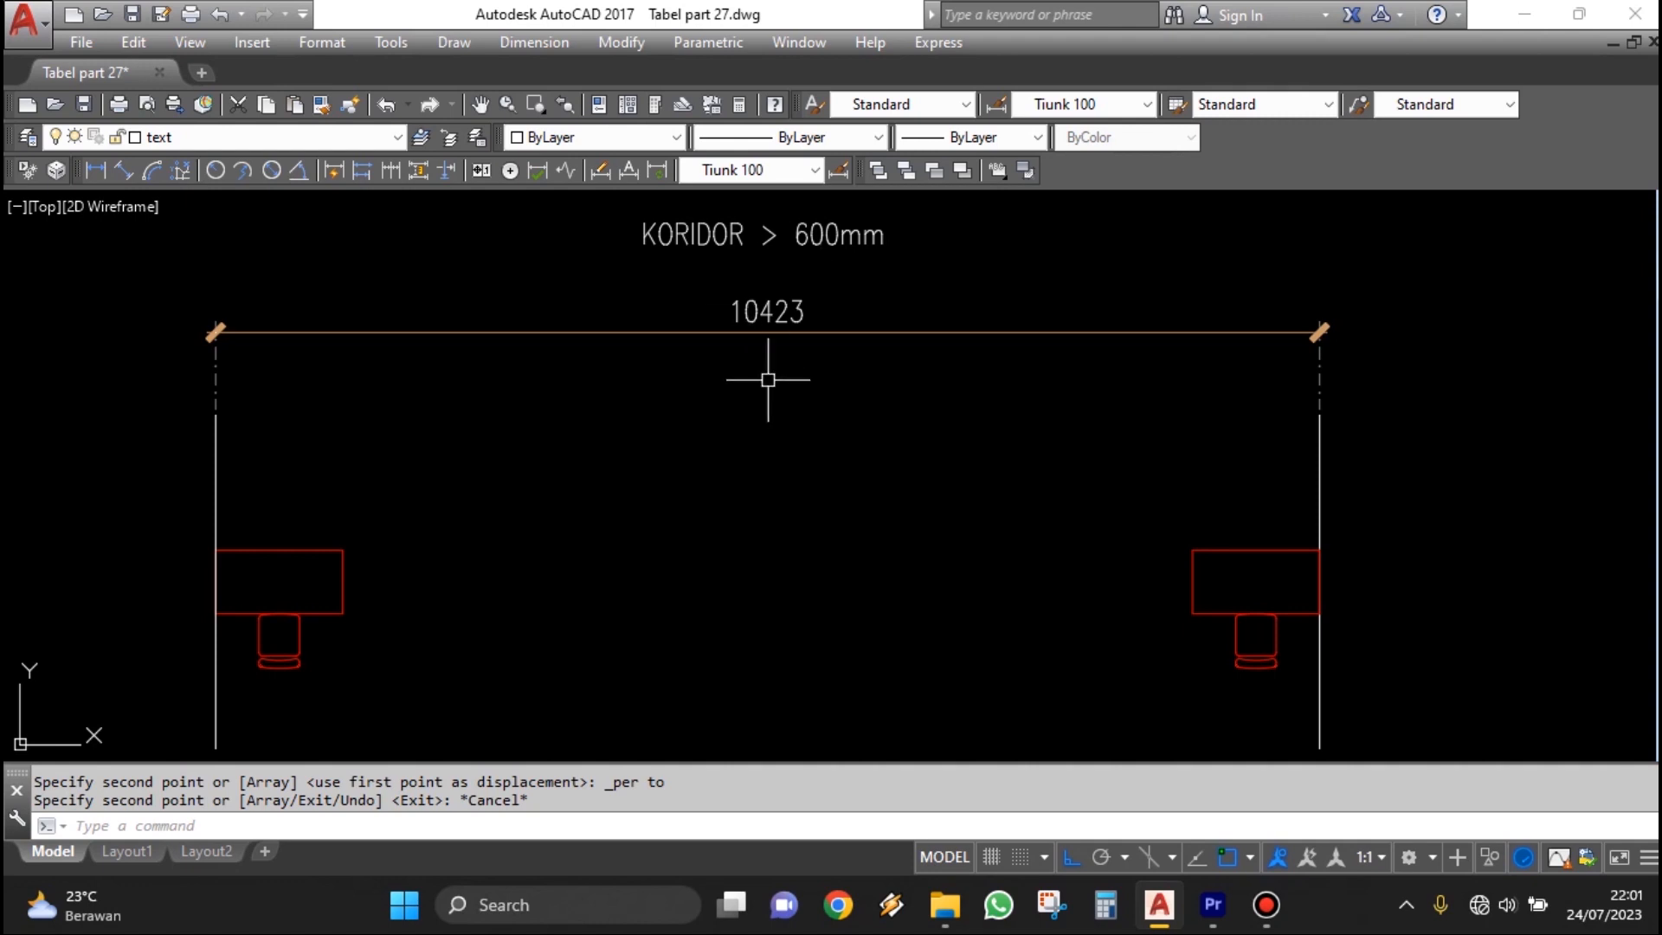
{"action": "type", "text": "L"}
{"action": "key", "text": "Escape"}
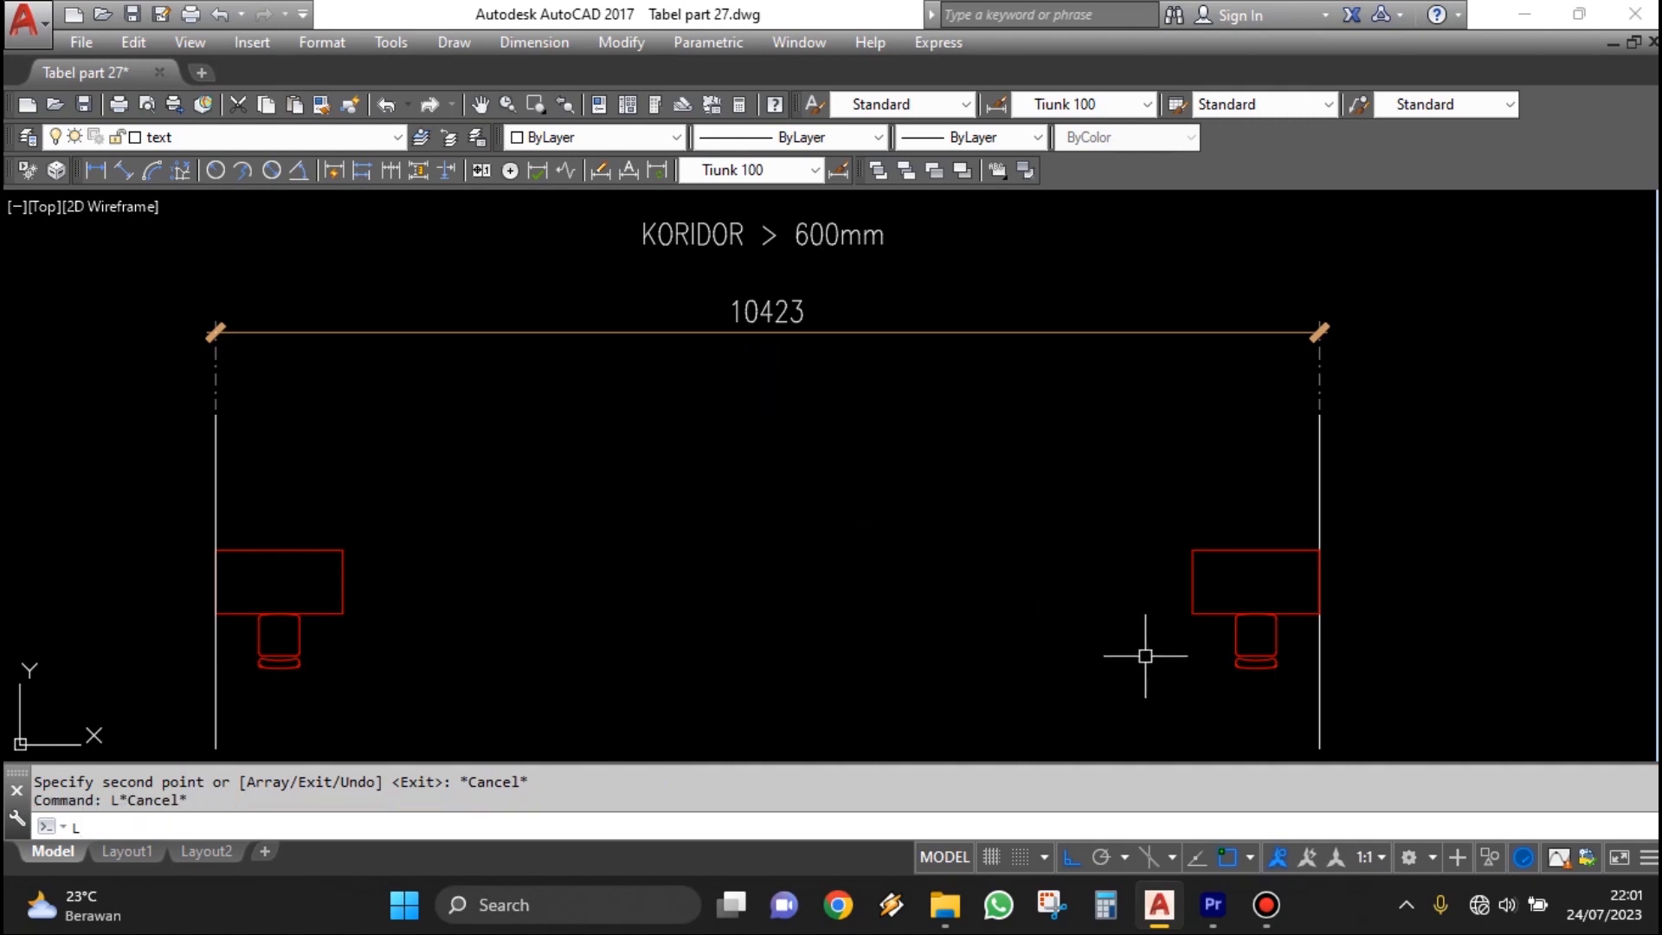
{"action": "type", "text": "L"}
{"action": "key", "text": "Return"}
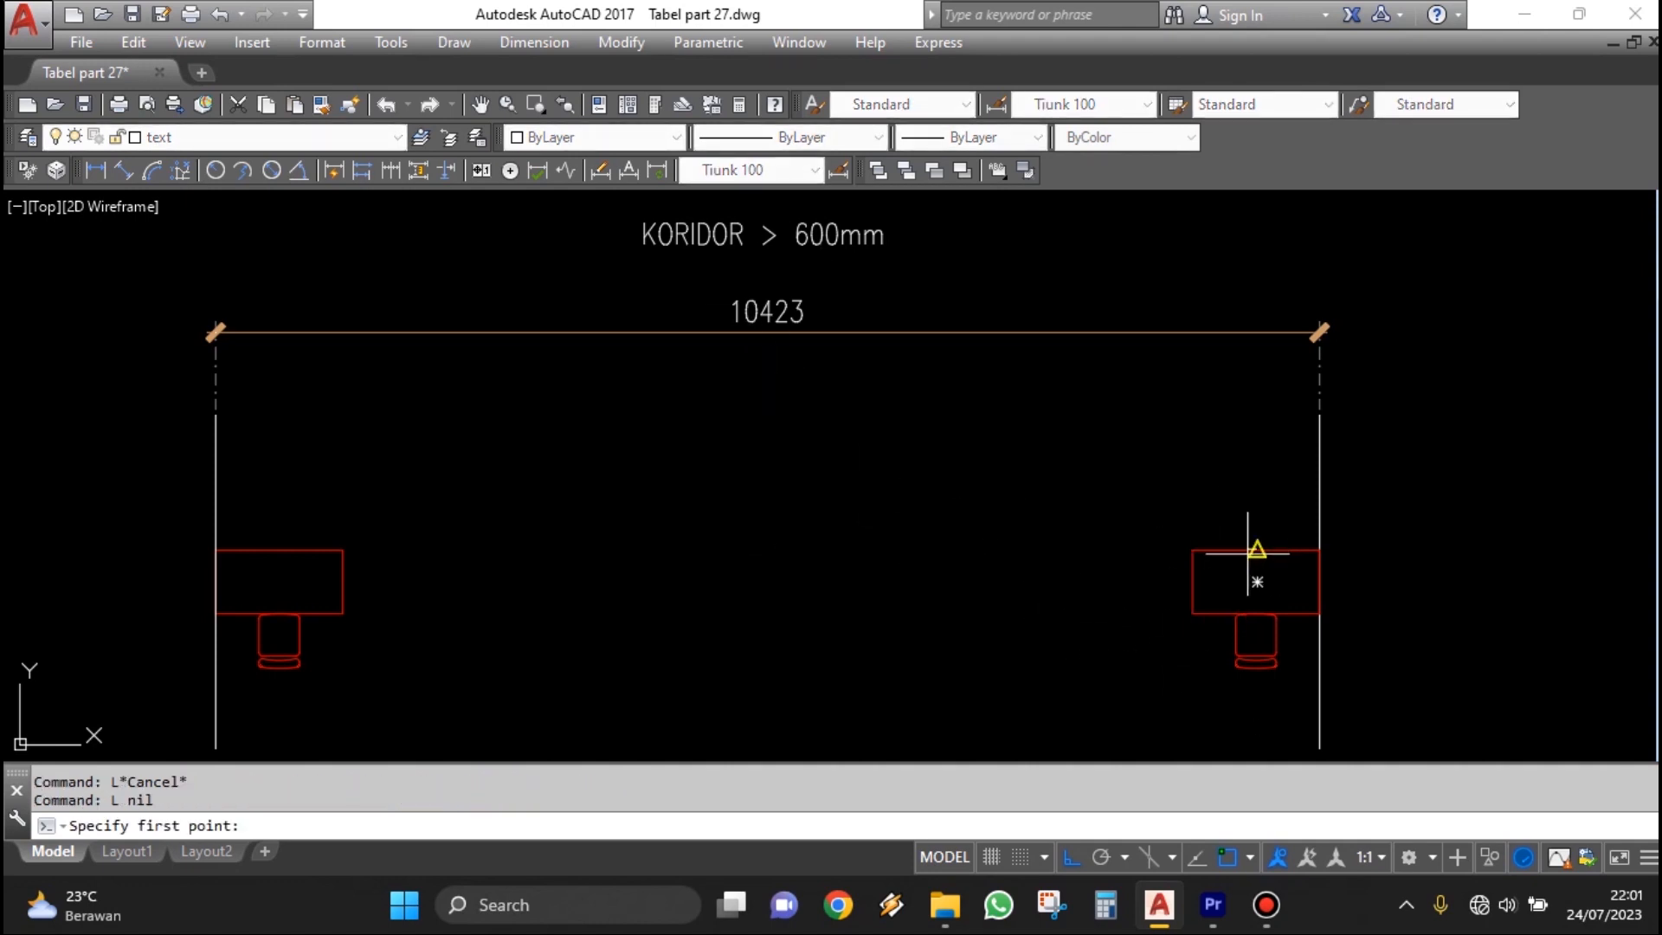
{"action": "left_click", "coordinate": [1247, 554]}
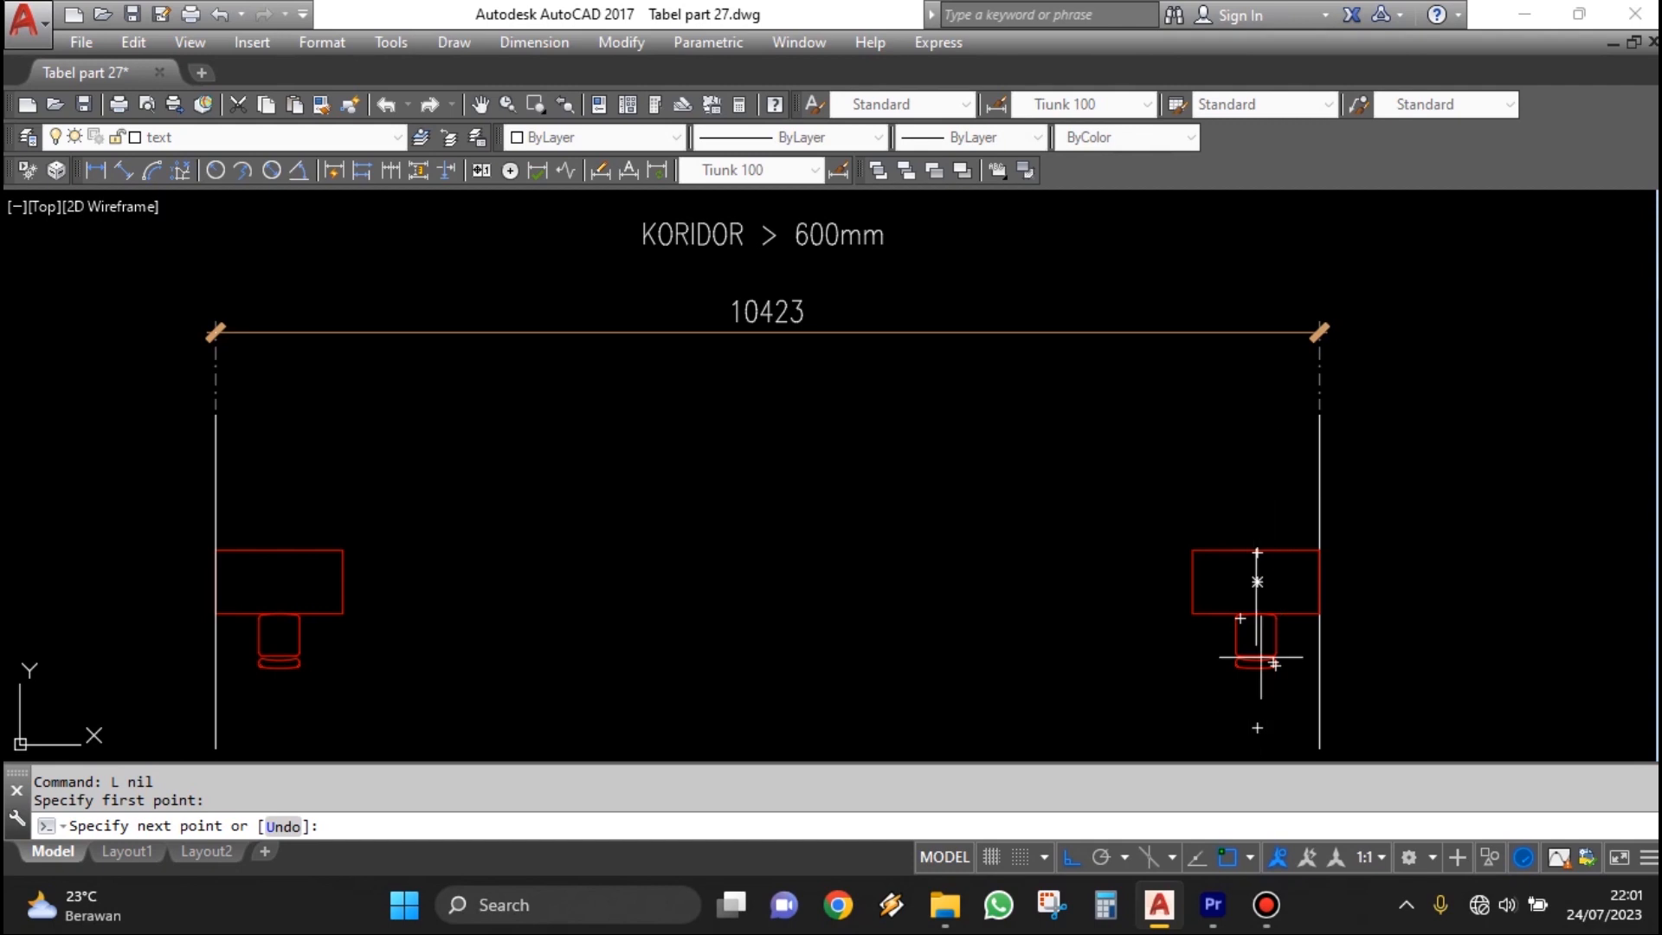
{"action": "left_click", "coordinate": [296, 552]}
{"action": "key", "text": "Escape"}
Divide the line between the two desks into 6 segments.
{"action": "middle_click_drag", "start_coordinate": [1006, 542], "coordinate": [1061, 521]}
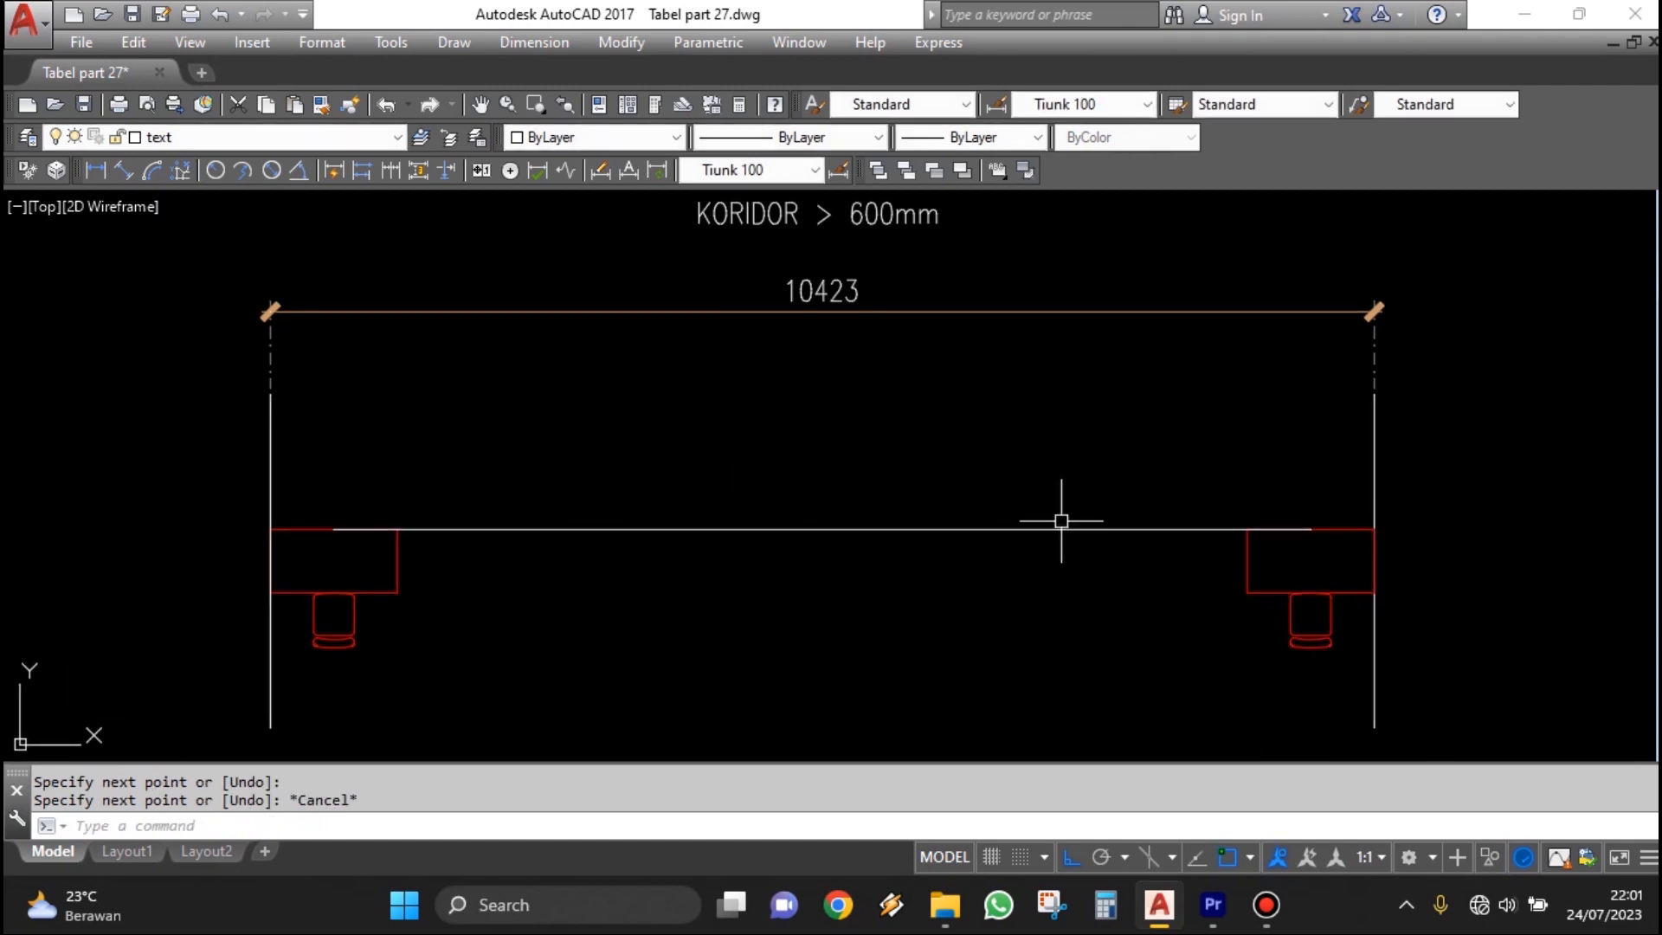
{"action": "type", "text": "DIV"}
{"action": "key", "text": "Return"}
{"action": "left_click", "coordinate": [1087, 529]}
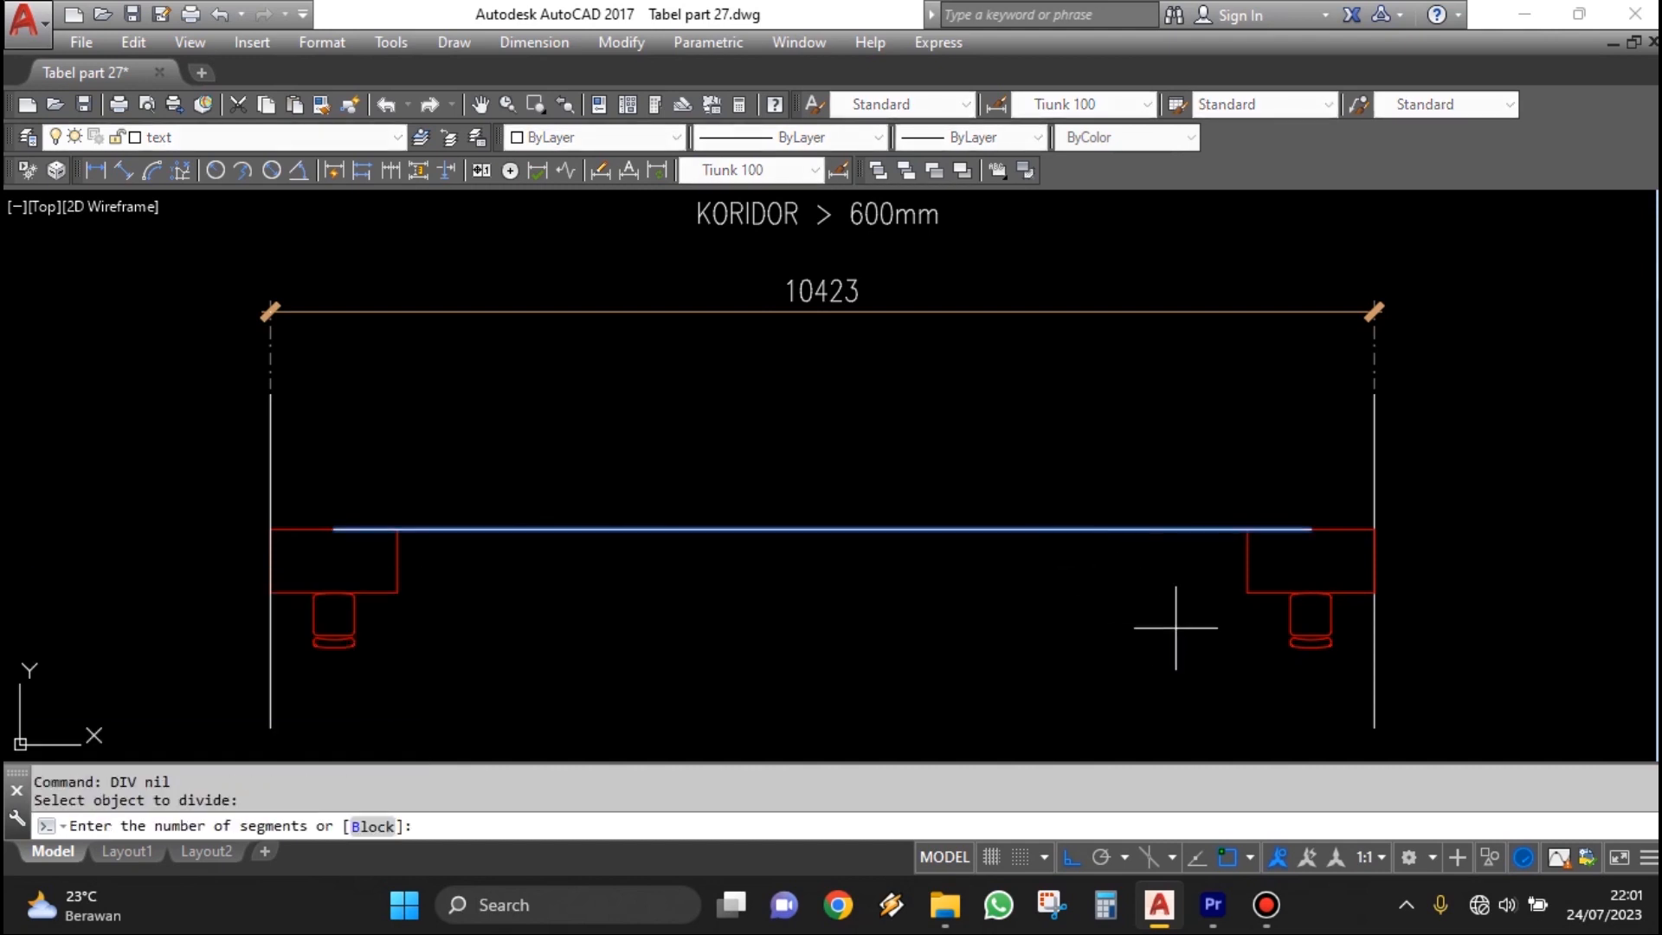
{"action": "middle_click_drag", "start_coordinate": [1087, 529], "coordinate": [1054, 563]}
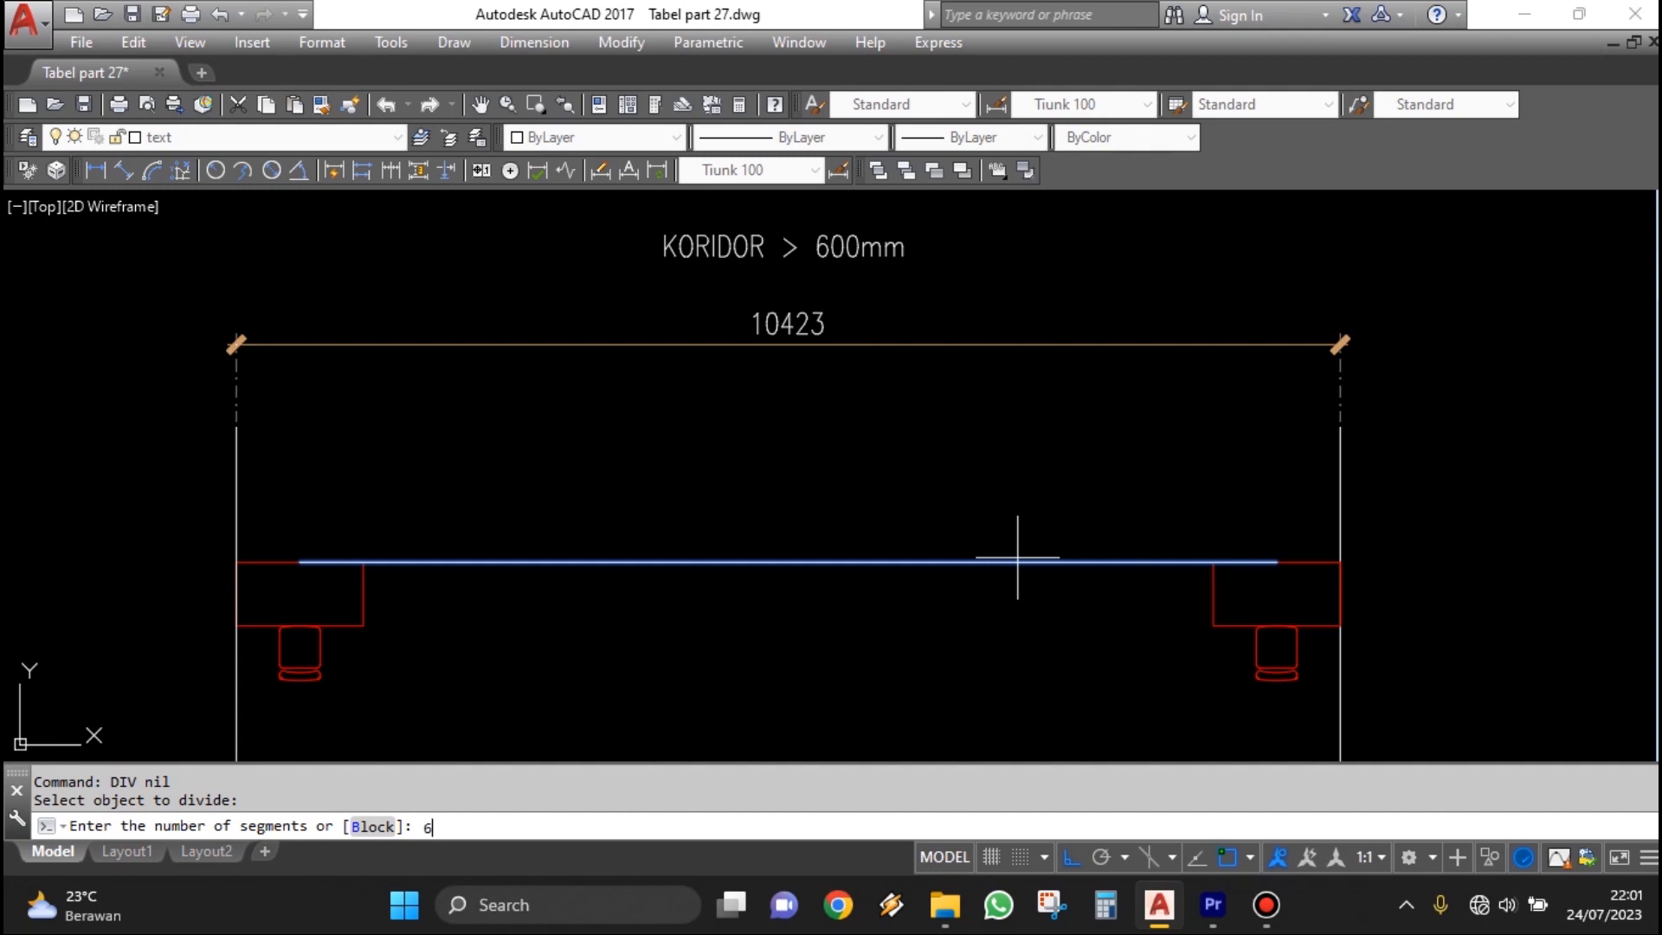
{"action": "key", "text": "Return"}
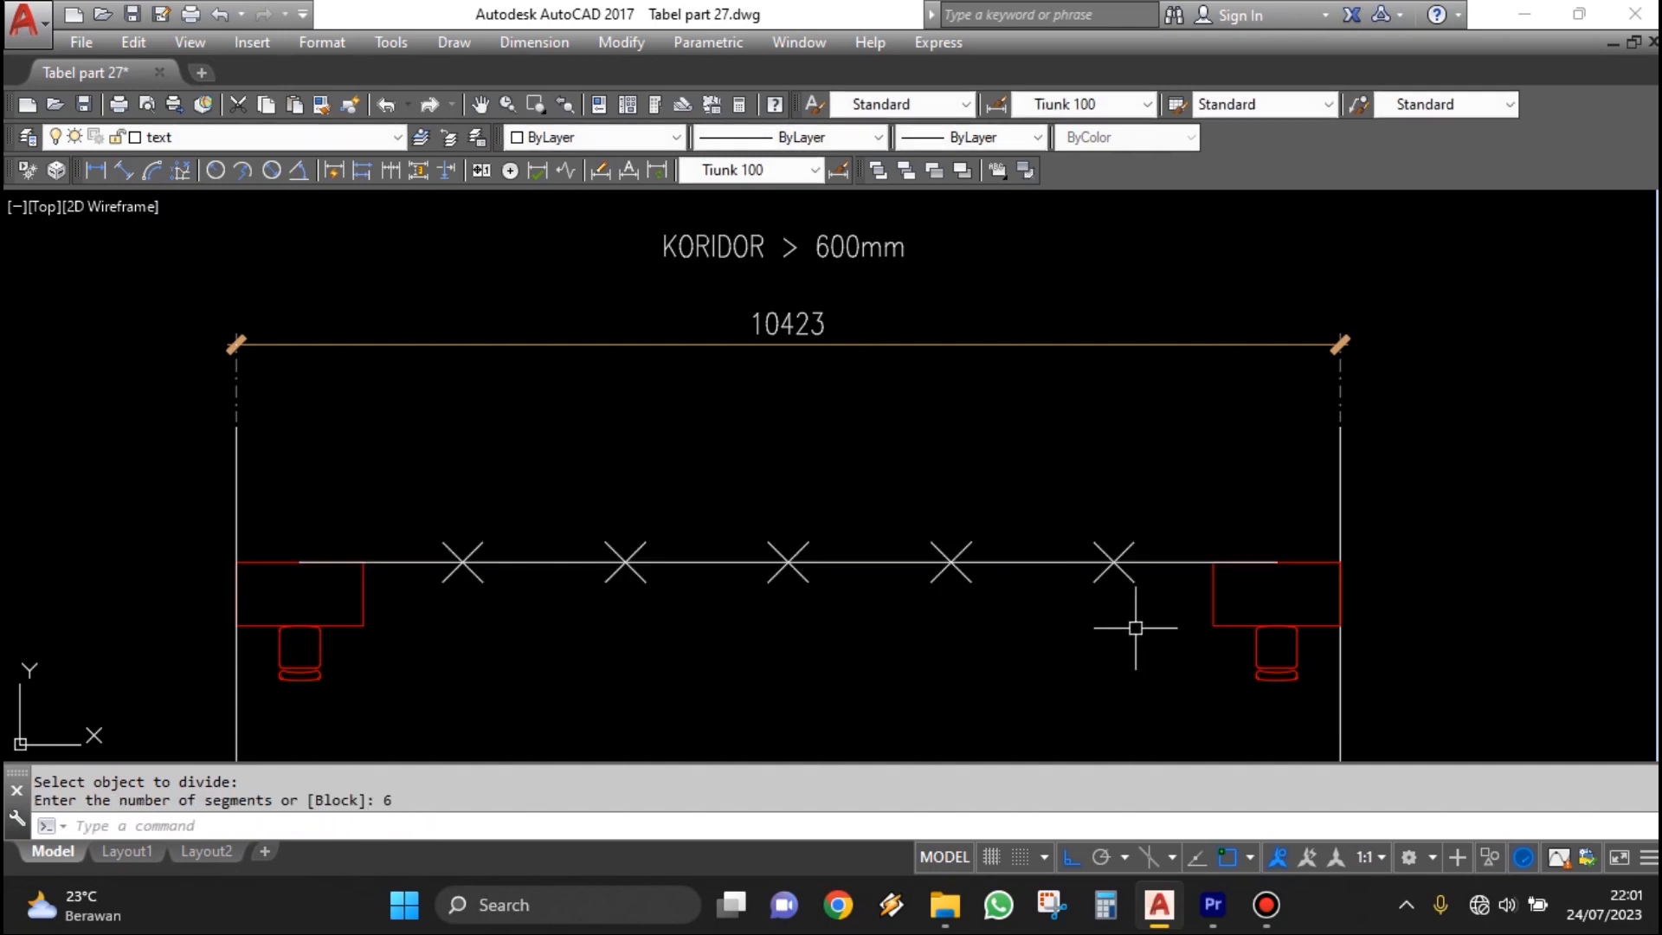
Copy the right desk and chair from the desk's top-edge midpoint to the nearest of the five division points.
{"action": "type", "text": "co"}
{"action": "key", "text": "Return"}
{"action": "left_click", "coordinate": [1272, 686]}
{"action": "left_click", "coordinate": [1307, 703]}
{"action": "key", "text": "Return"}
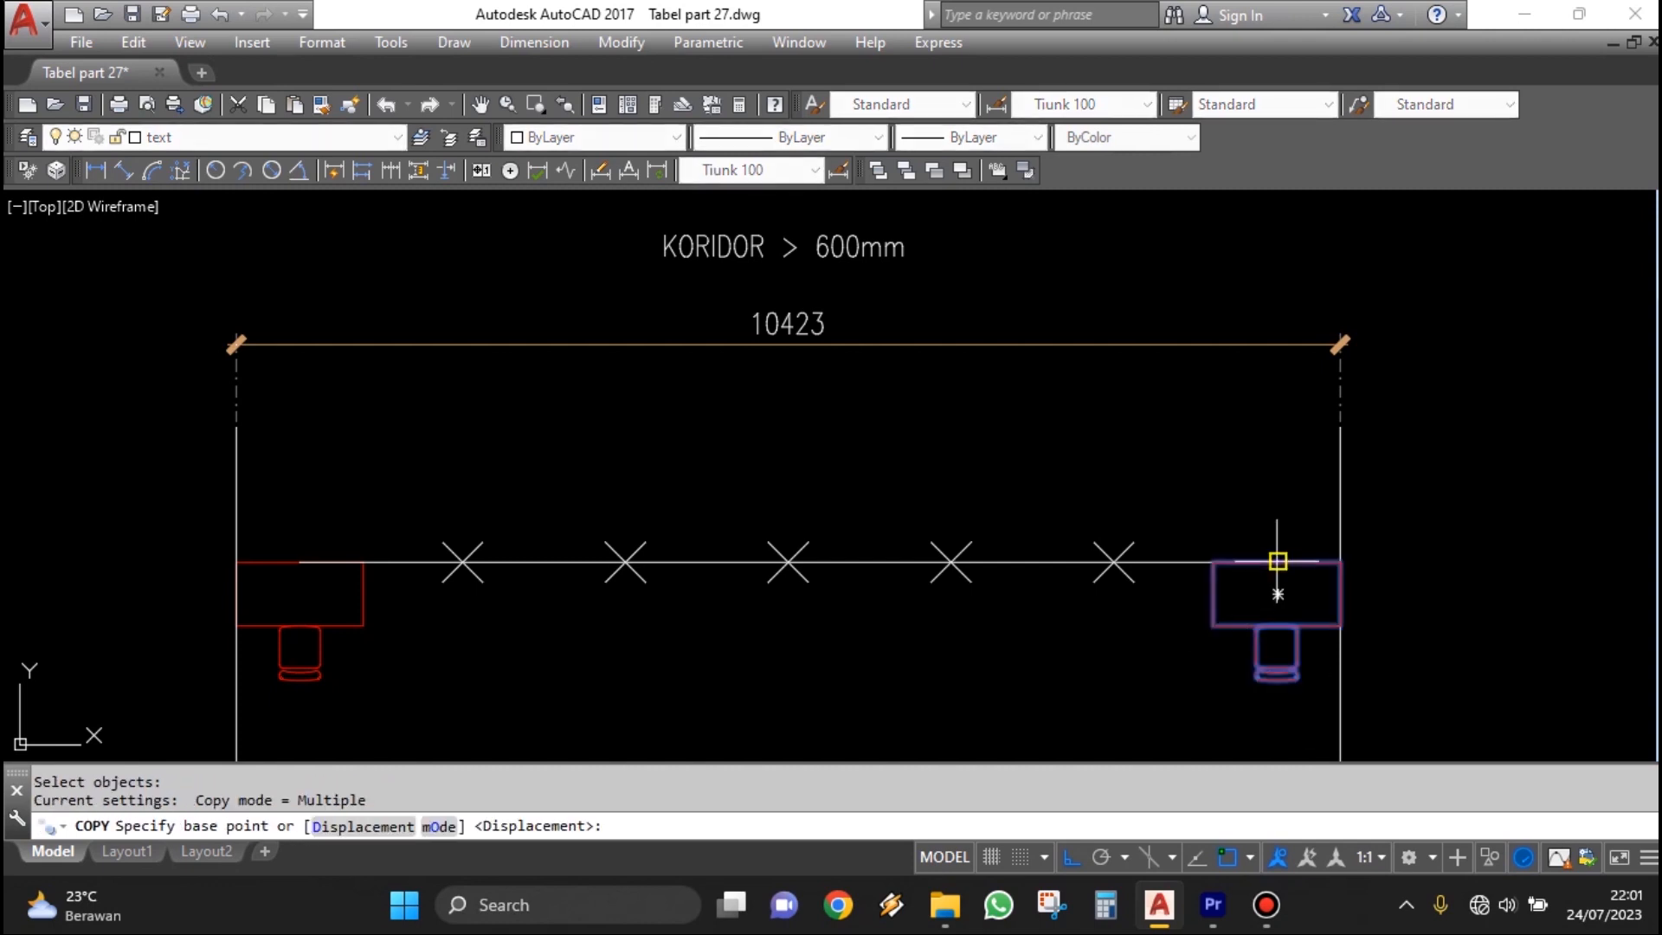
{"action": "left_click", "coordinate": [1277, 560]}
{"action": "left_click", "coordinate": [1113, 561]}
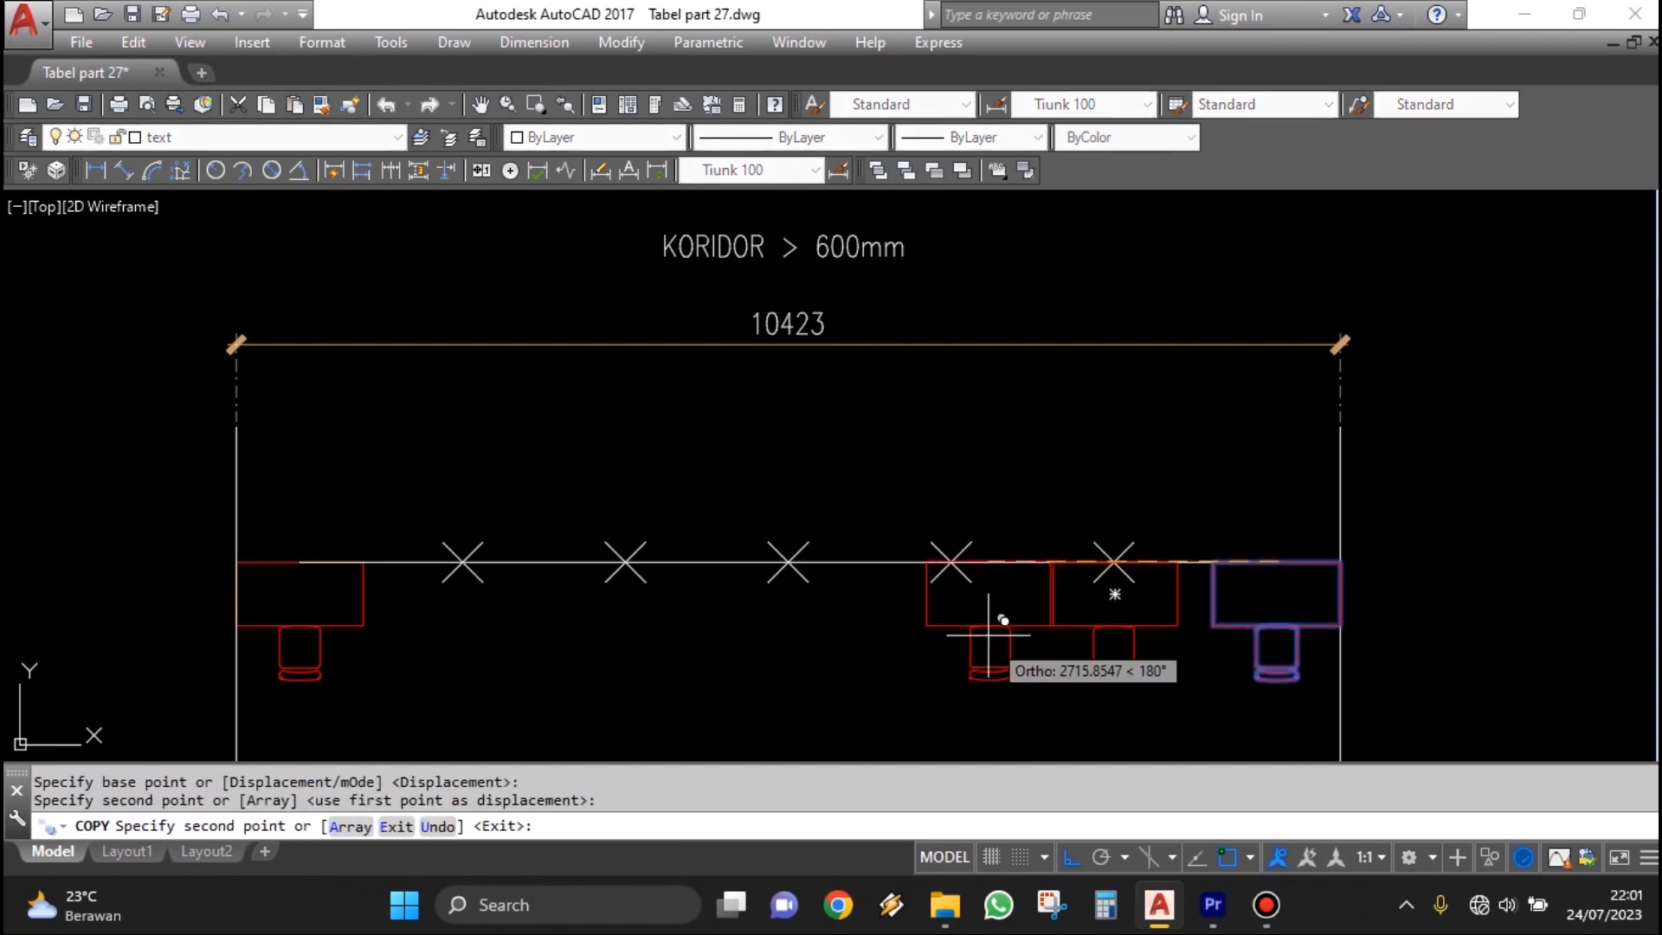
{"action": "key", "text": "Escape"}
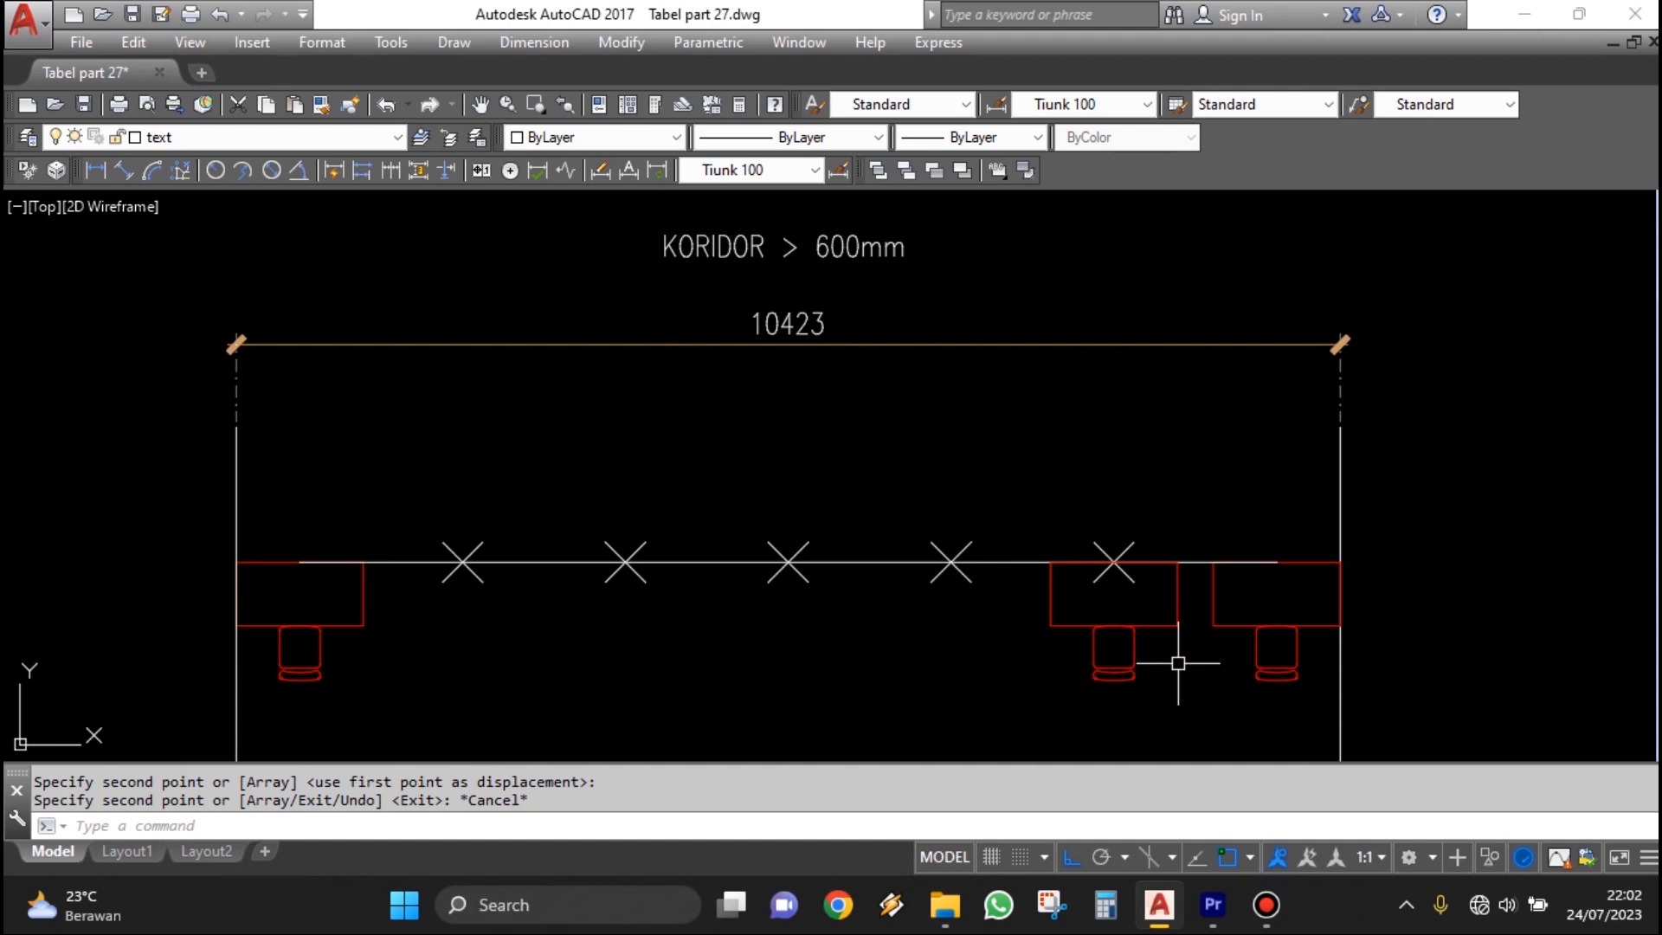
Add a linear dimension above the gap between the copied desk and the desk at the right vertical line.
{"action": "left_click", "coordinate": [95, 170]}
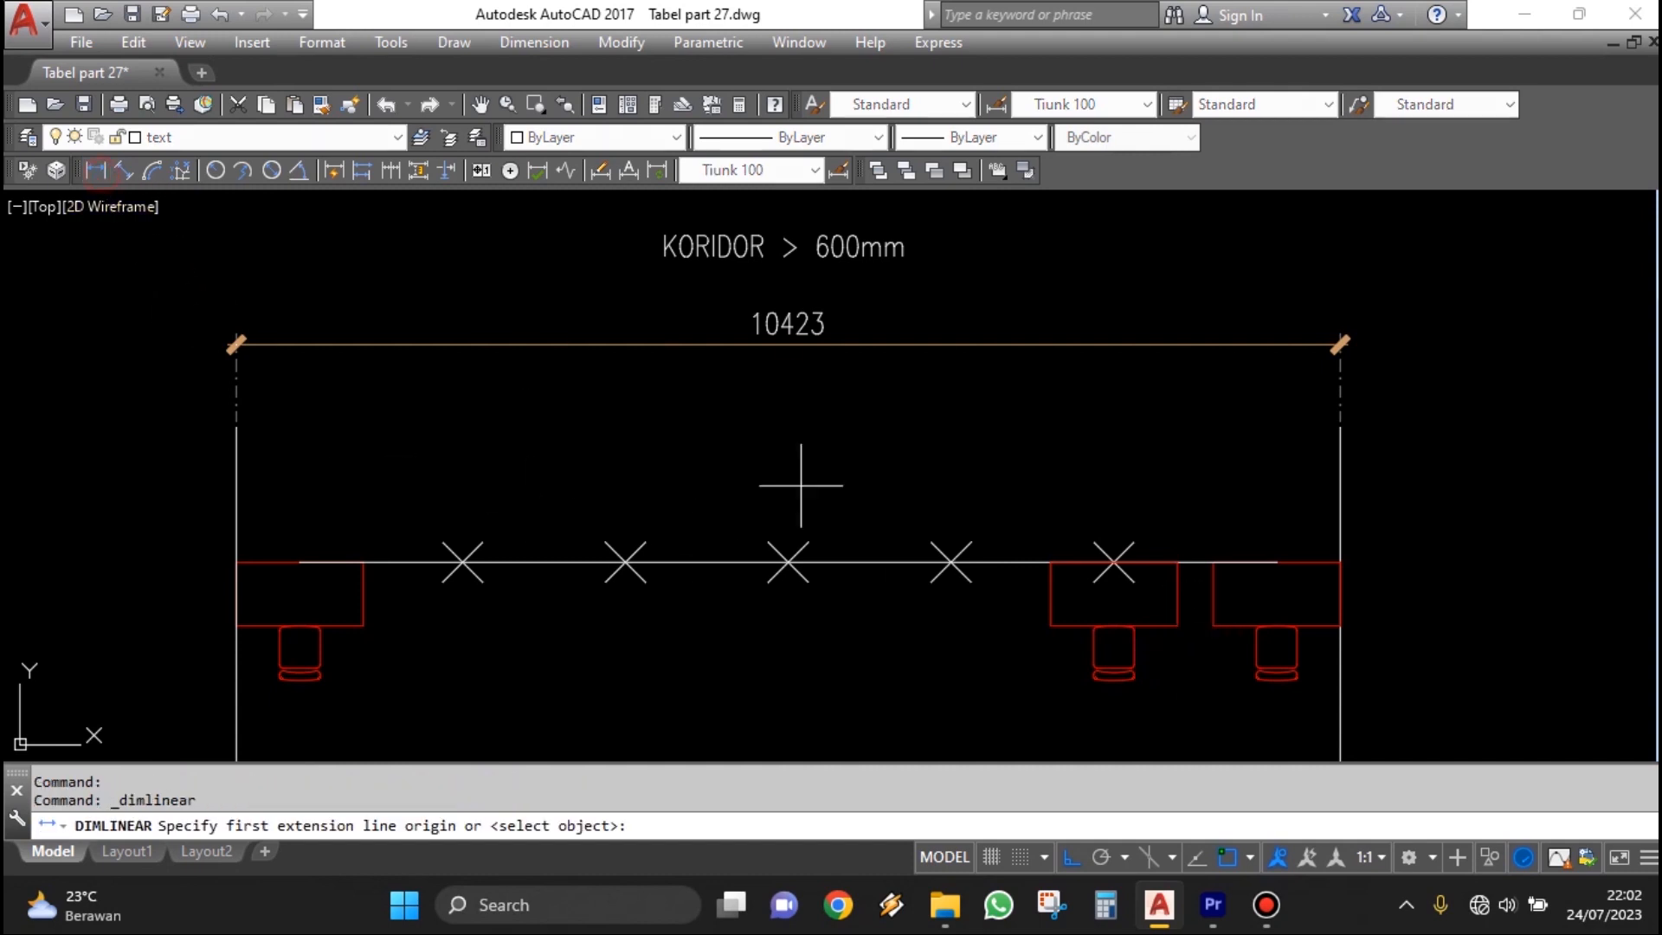
{"action": "scroll", "coordinate": [1238, 583], "scroll_direction": "up", "scroll_amount": 2}
{"action": "left_click", "coordinate": [1136, 548]}
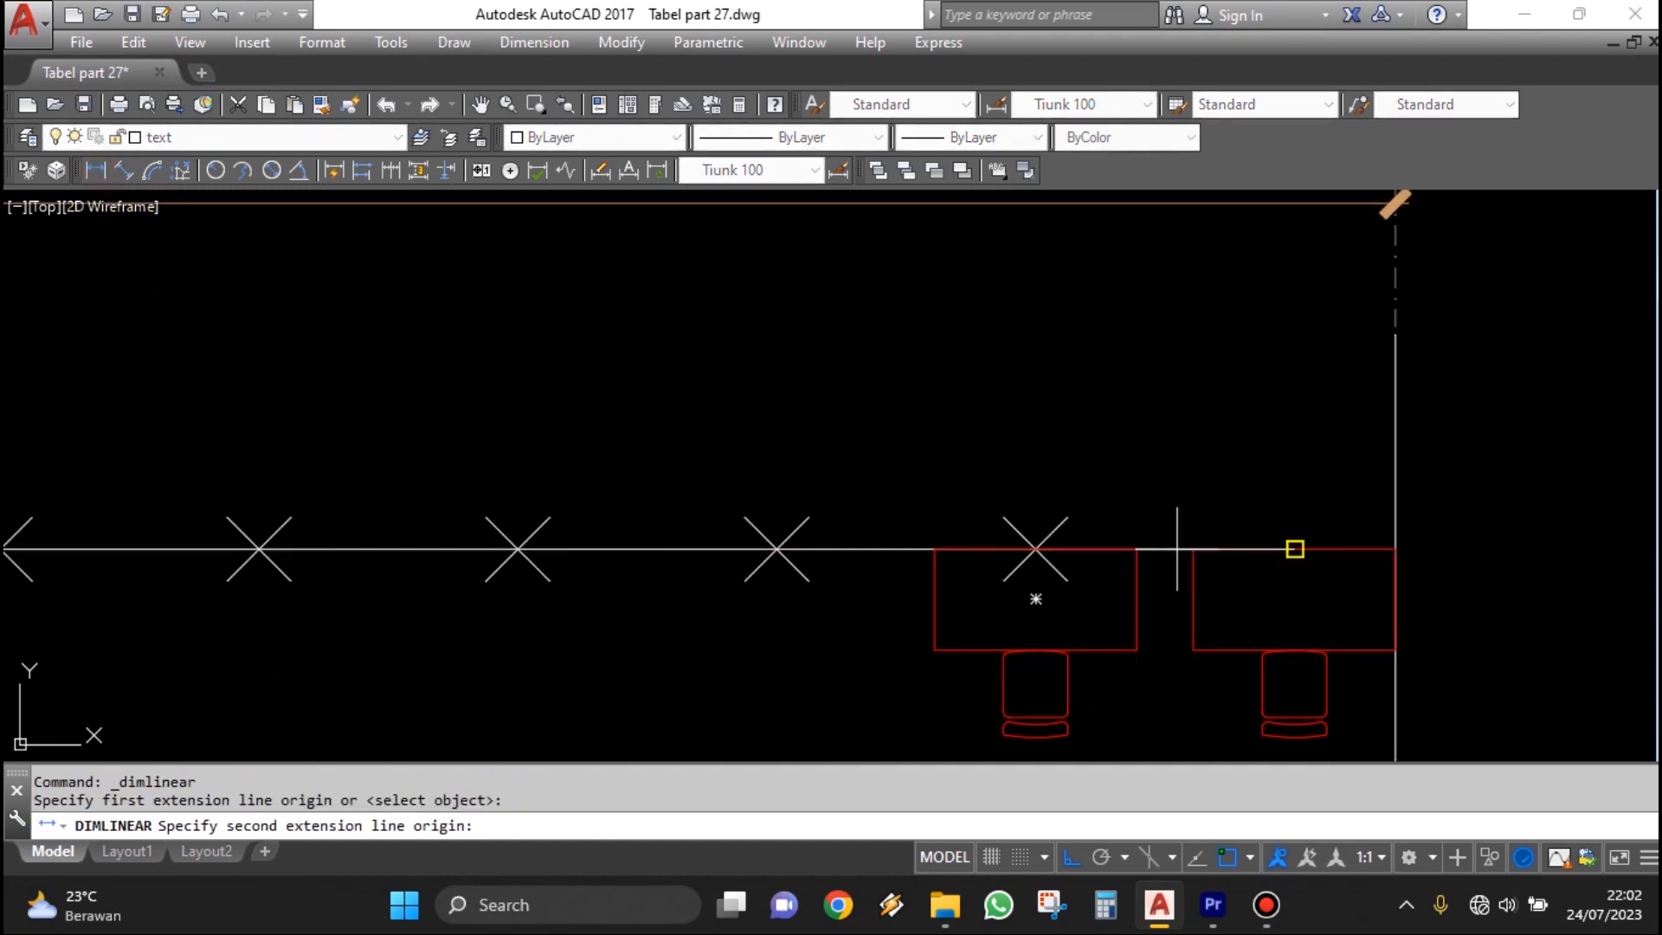
{"action": "left_click", "coordinate": [1192, 549]}
{"action": "left_click", "coordinate": [1208, 434]}
{"action": "scroll", "coordinate": [1217, 498], "scroll_direction": "down", "scroll_amount": 2}
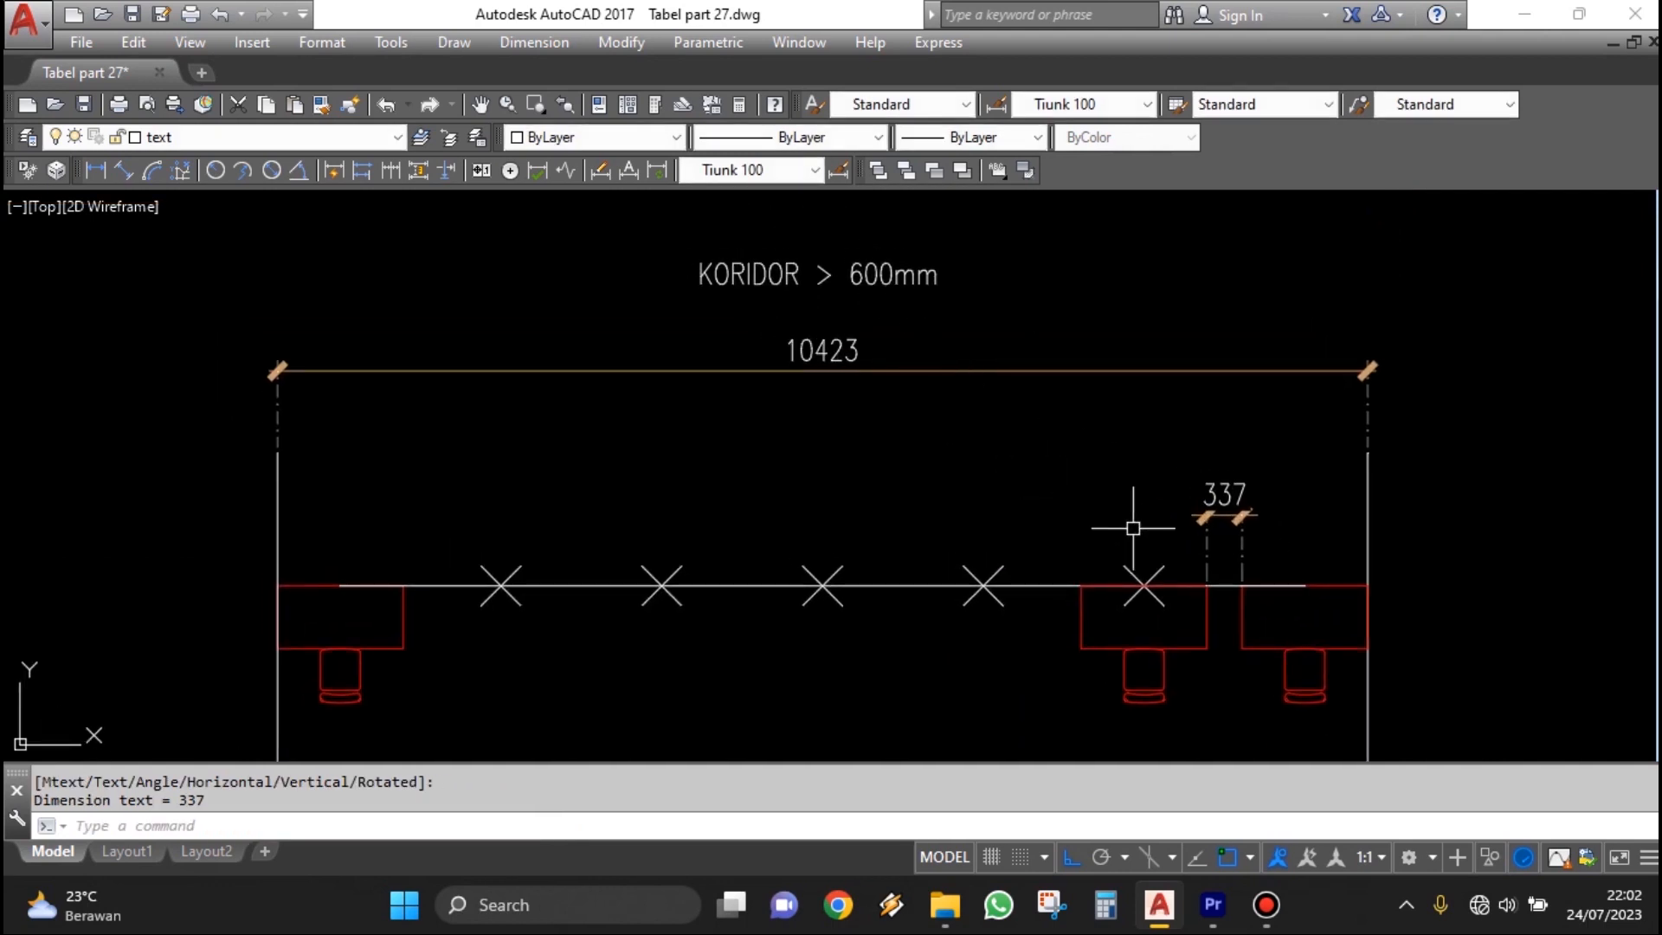
{"action": "key", "text": "Escape"}
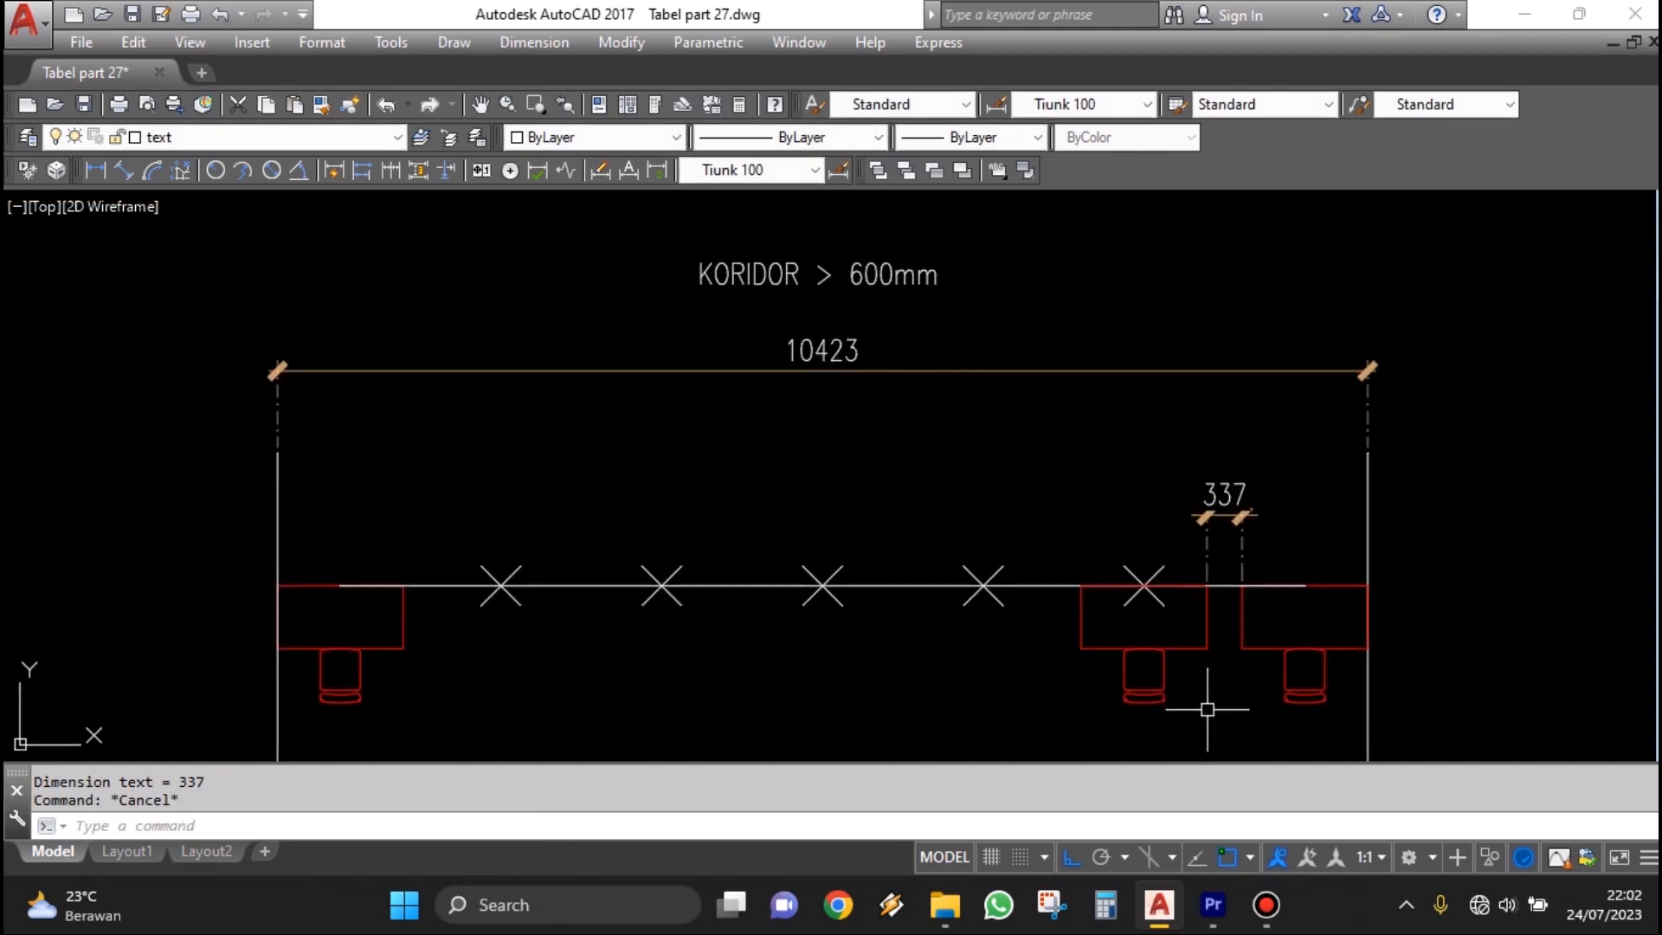
Erase the gap dimension, the copied desk and chair, and the five division points, keeping the line.
{"action": "type", "text": "e"}
{"action": "key", "text": "space"}
{"action": "left_click", "coordinate": [1276, 569]}
{"action": "left_click", "coordinate": [1190, 520]}
{"action": "key", "text": "space"}
{"action": "key", "text": "space"}
{"action": "left_click", "coordinate": [1172, 686]}
{"action": "left_click", "coordinate": [1125, 640]}
{"action": "key", "text": "space"}
{"action": "key", "text": "space"}
{"action": "left_click", "coordinate": [464, 513]}
{"action": "left_click", "coordinate": [1181, 671]}
{"action": "key", "text": "space"}
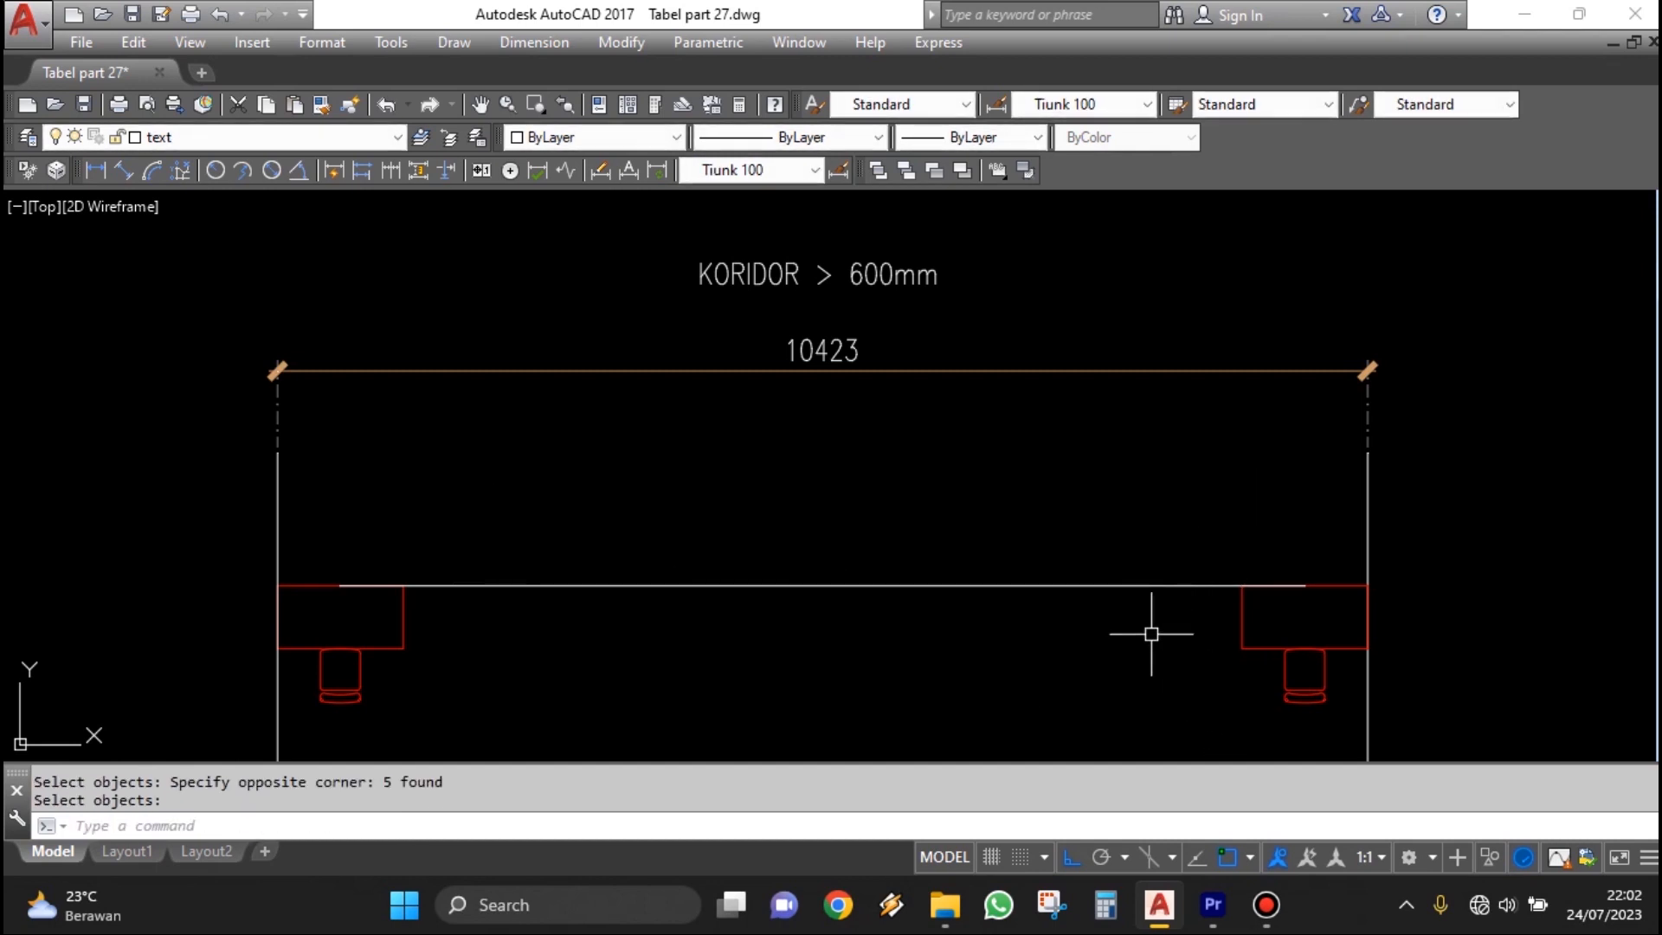
Divide the line between the two end desks into 5 segments.
{"action": "type", "text": "DIv"}
{"action": "key", "text": "space"}
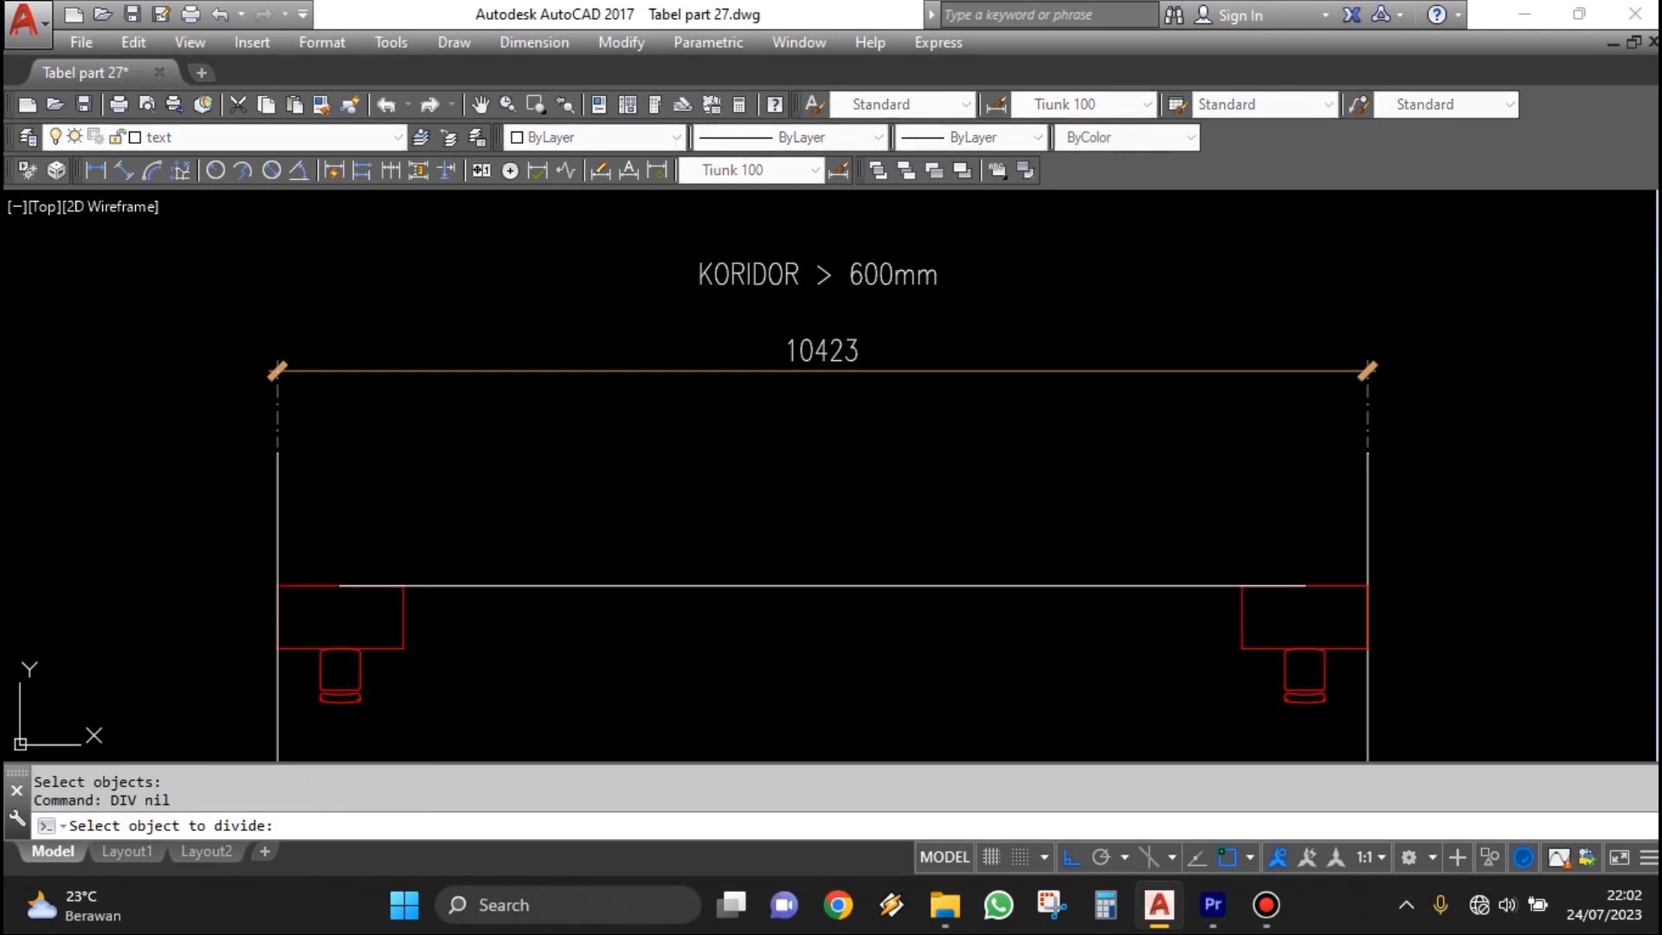
{"action": "left_click", "coordinate": [1179, 585]}
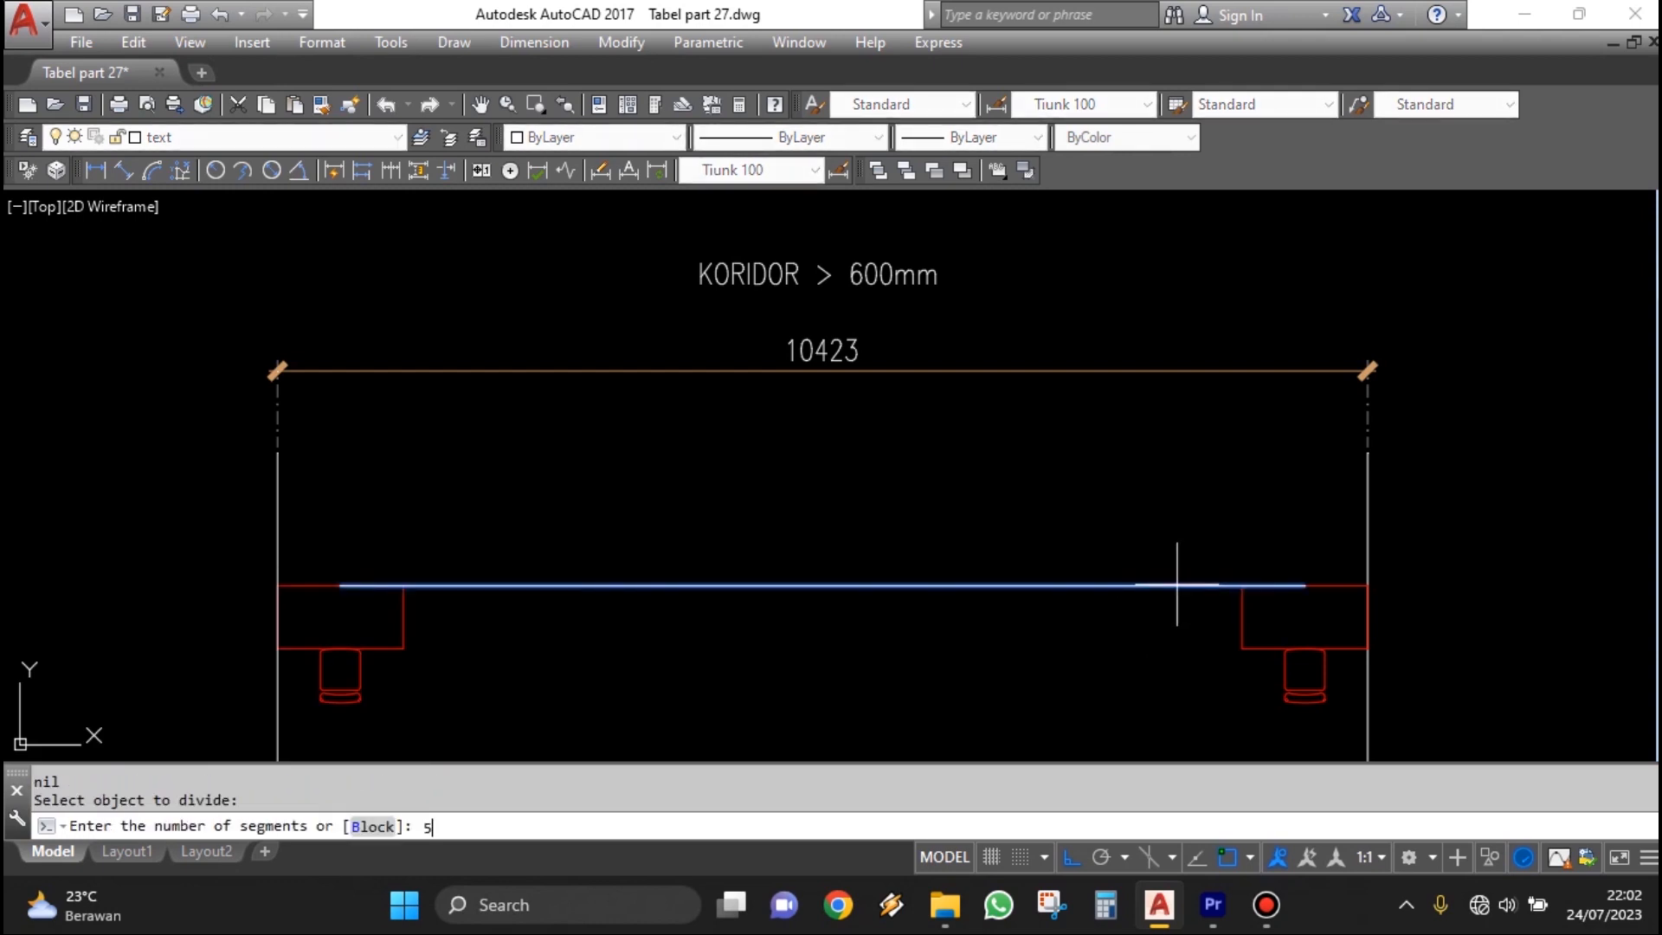
{"action": "key", "text": "space"}
Copy the right desk and chair from the desk's top-edge midpoint to the nearest of the four division points.
{"action": "type", "text": "co"}
{"action": "key", "text": "space"}
{"action": "left_click", "coordinate": [1320, 725]}
{"action": "left_click", "coordinate": [1259, 625]}
{"action": "key", "text": "space"}
{"action": "left_click", "coordinate": [1304, 585]}
{"action": "left_click", "coordinate": [1129, 585]}
{"action": "key", "text": "Escape"}
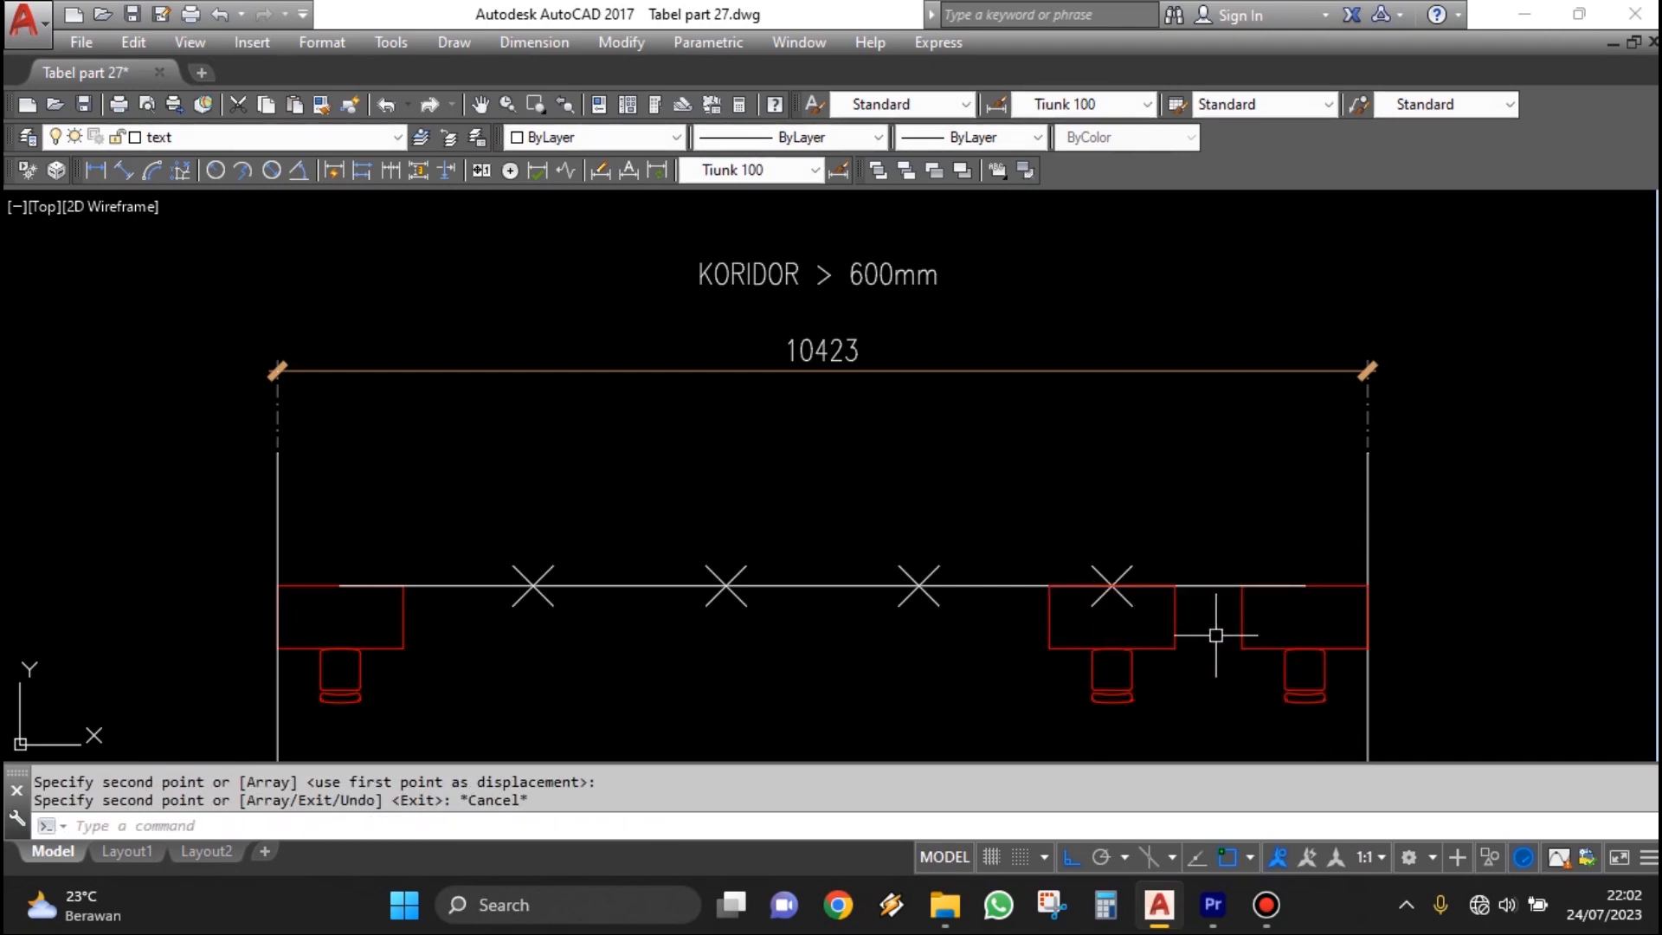
Place a linear dimension above the gap between the two rightmost desks.
{"action": "middle_click_drag", "start_coordinate": [1161, 636], "coordinate": [1104, 605]}
{"action": "left_click", "coordinate": [94, 172]}
{"action": "scroll", "coordinate": [1114, 485], "scroll_direction": "up", "scroll_amount": 2}
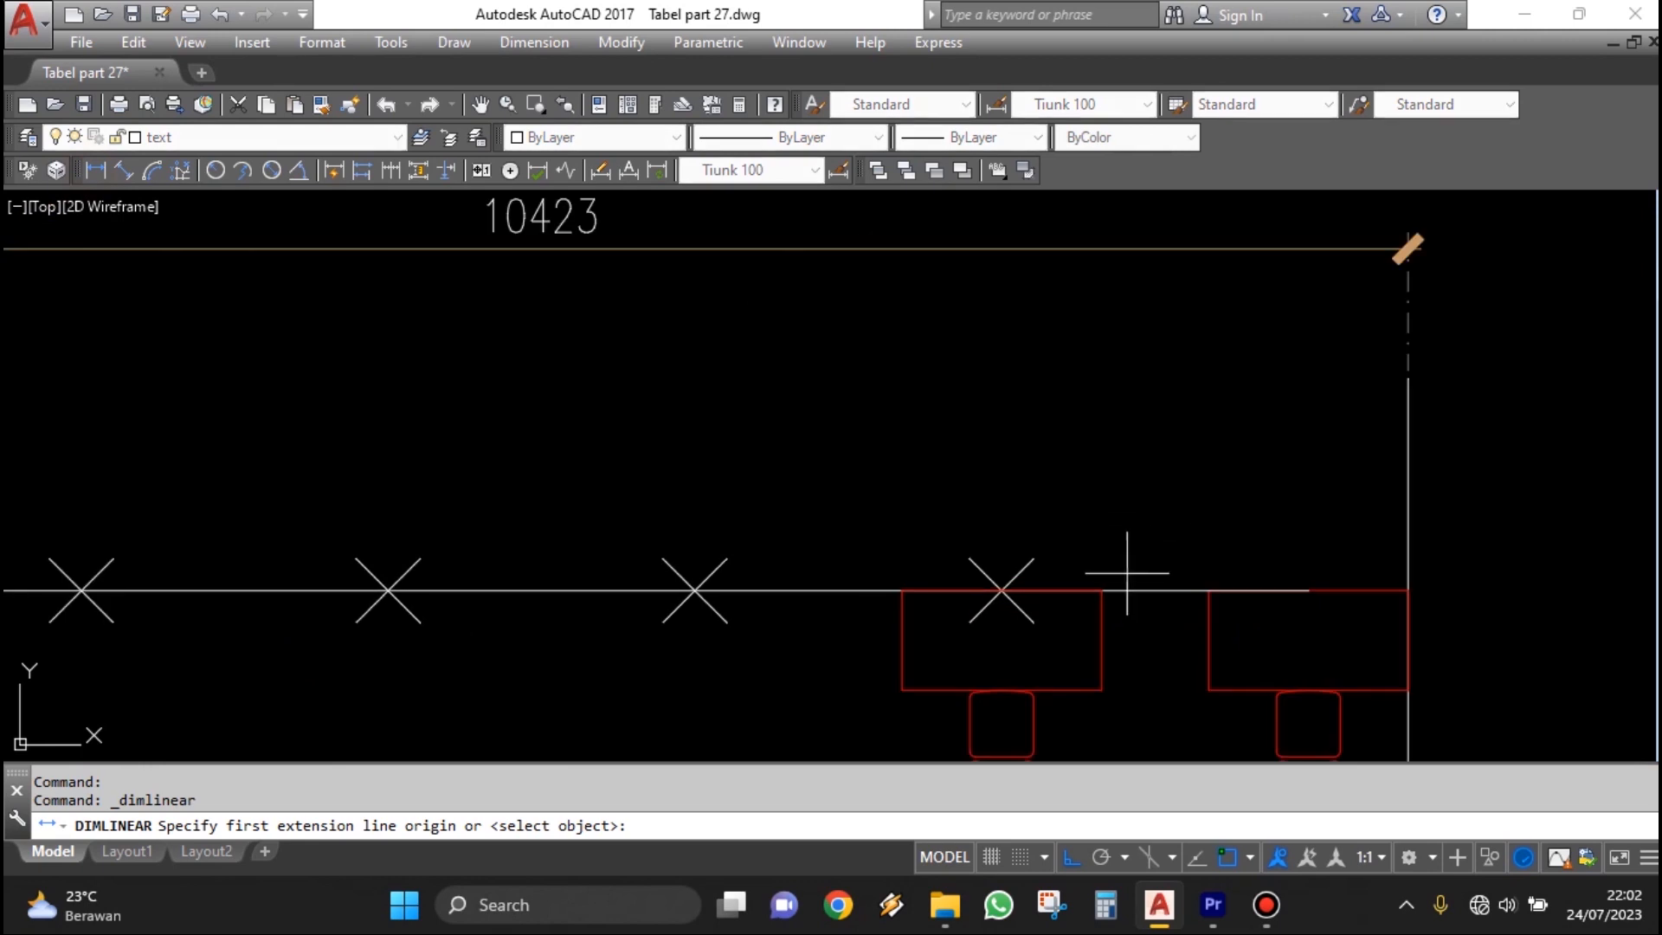
{"action": "left_click", "coordinate": [1125, 571]}
{"action": "left_click", "coordinate": [1208, 590]}
{"action": "left_click", "coordinate": [1207, 489]}
{"action": "scroll", "coordinate": [1261, 520], "scroll_direction": "down", "scroll_amount": 2}
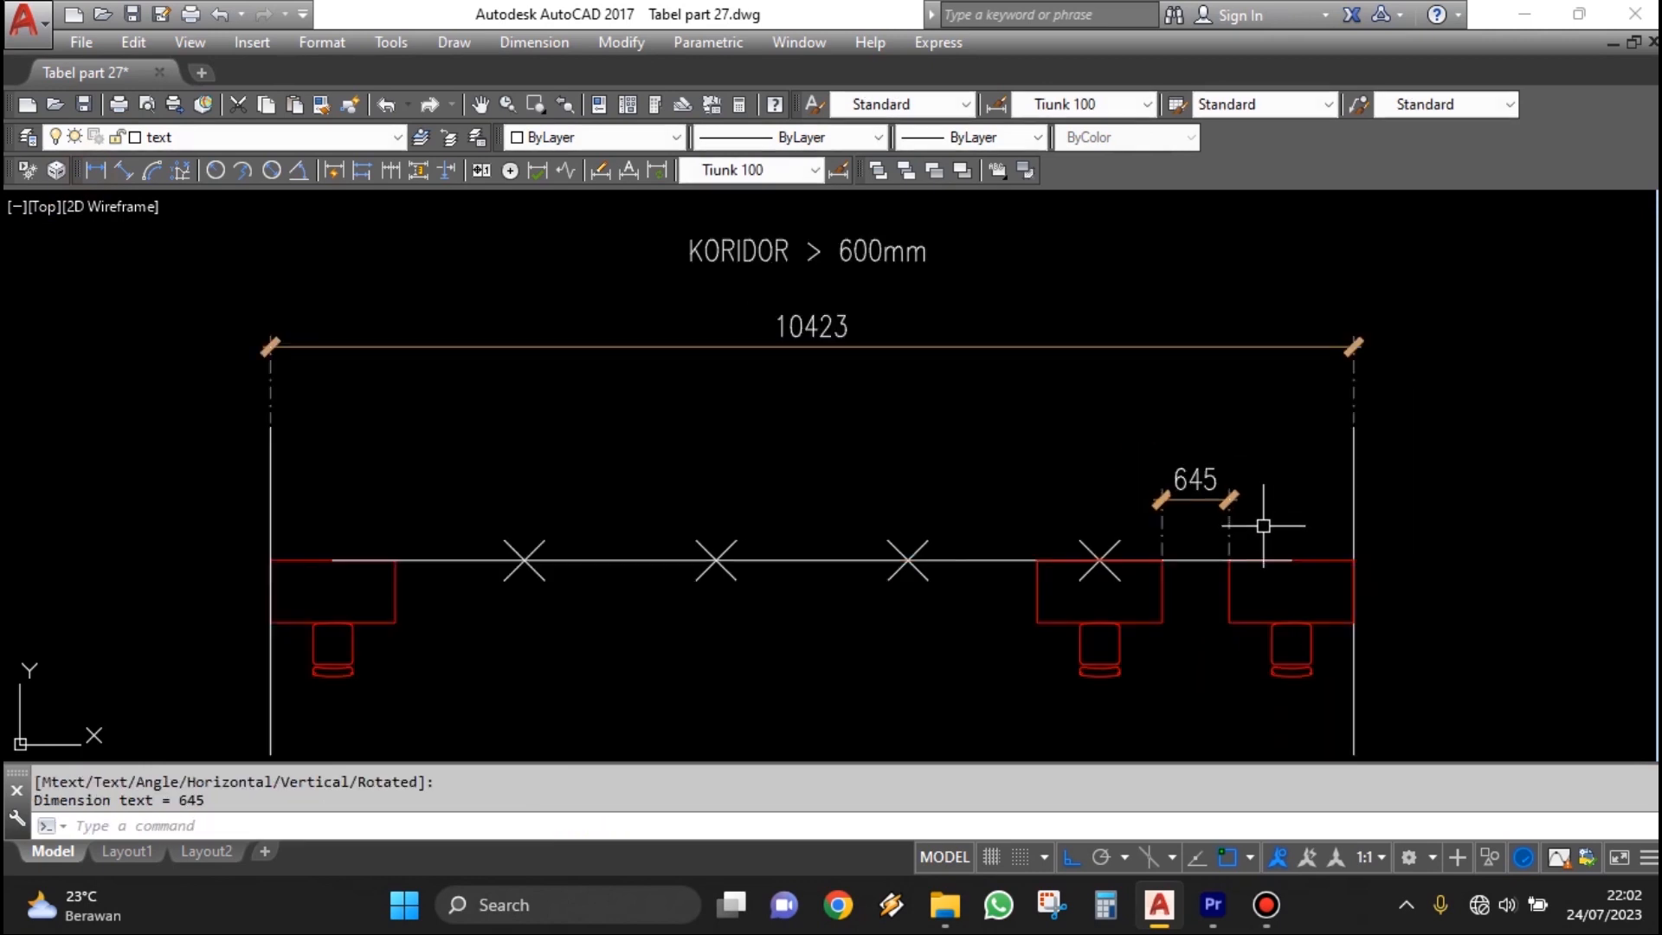
{"action": "middle_click_drag", "start_coordinate": [1293, 579], "coordinate": [1284, 517]}
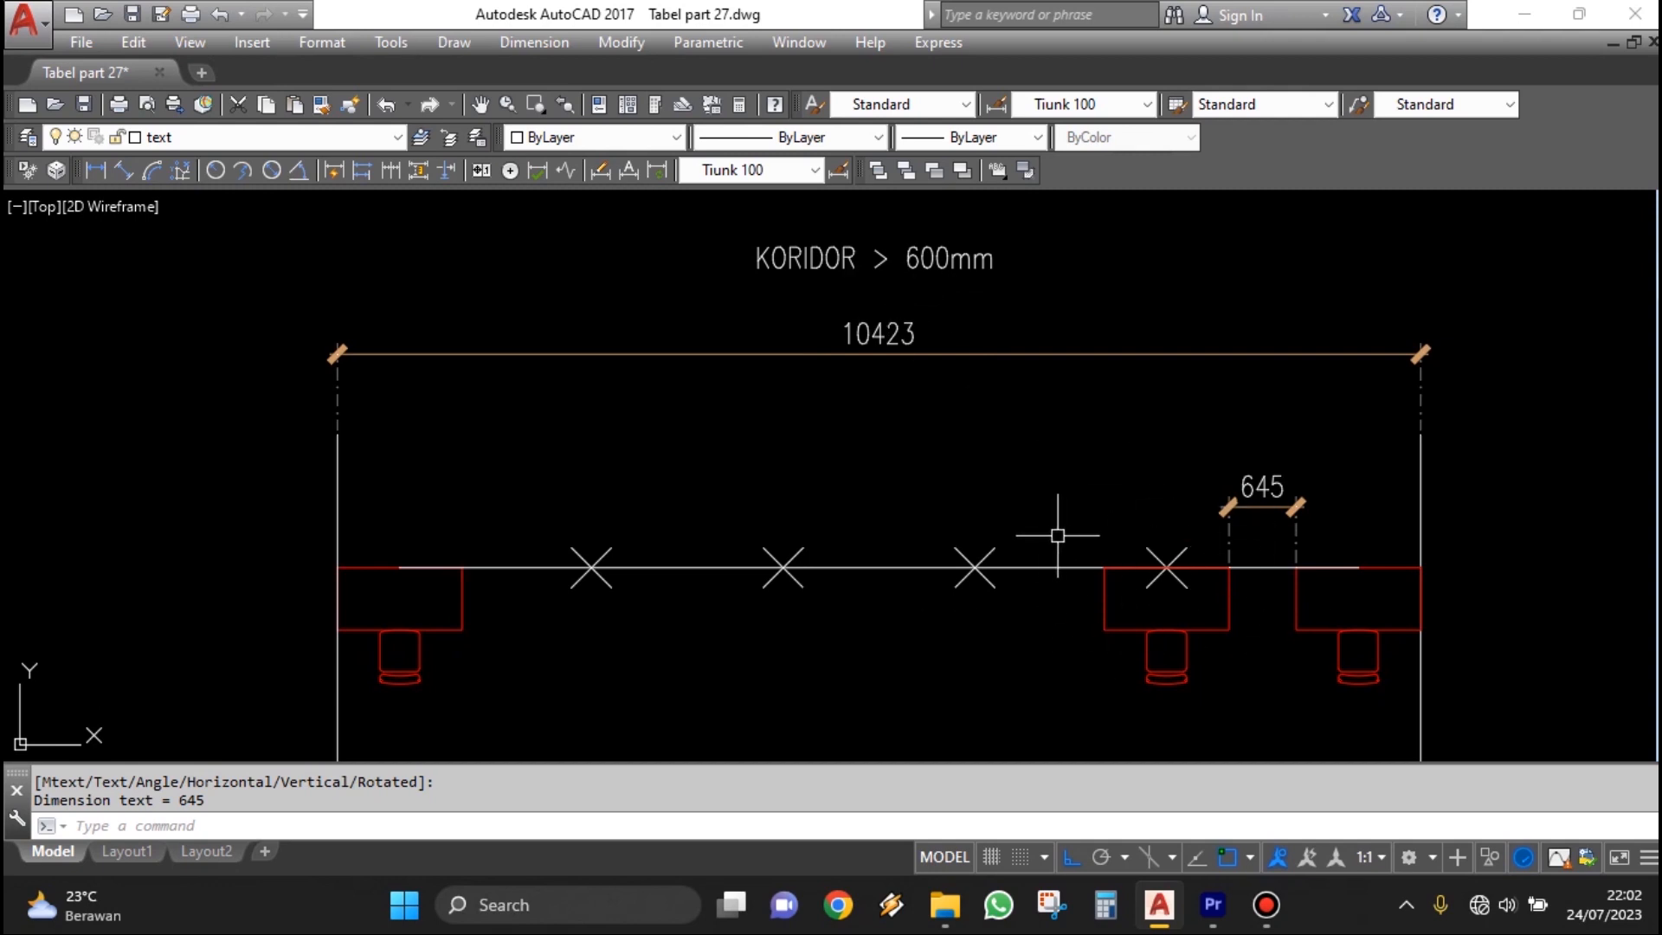
Copy the second desk and chair from the right, by the desk's top-edge midpoint, to the remaining three division points.
{"action": "middle_click_drag", "start_coordinate": [1065, 571], "coordinate": [1135, 552]}
{"action": "type", "text": "c"}
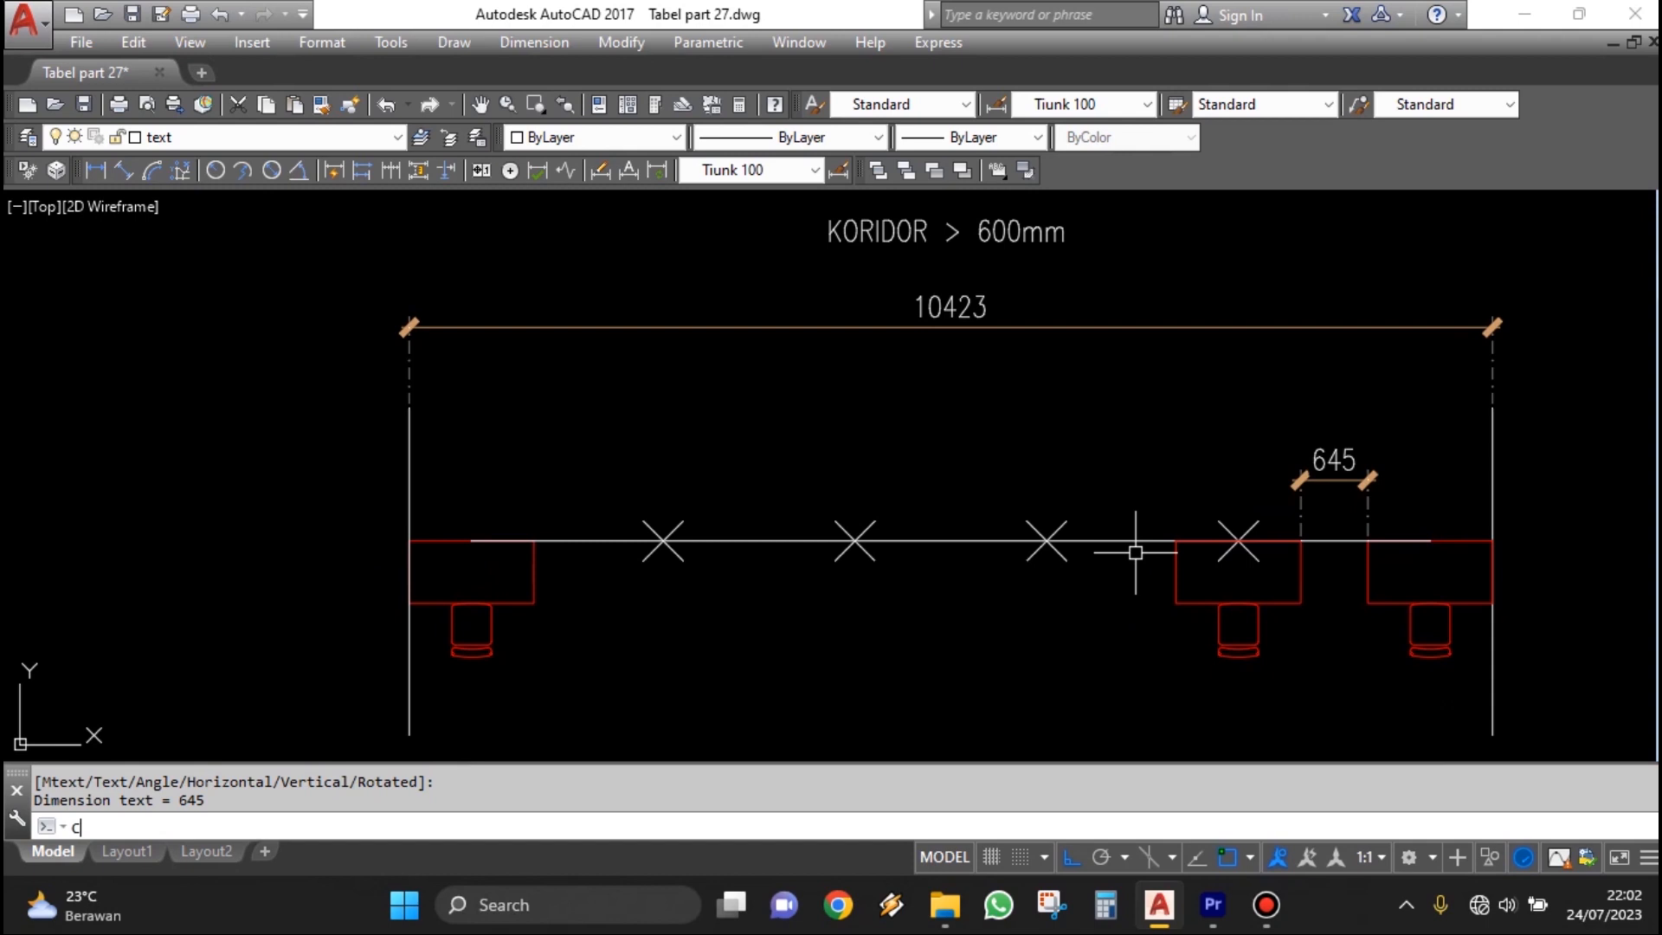
{"action": "type", "text": "o"}
{"action": "key", "text": "space"}
{"action": "left_click", "coordinate": [1322, 687]}
{"action": "left_click", "coordinate": [1209, 578]}
{"action": "key", "text": "space"}
{"action": "left_click", "coordinate": [1237, 543]}
{"action": "left_click", "coordinate": [1049, 546]}
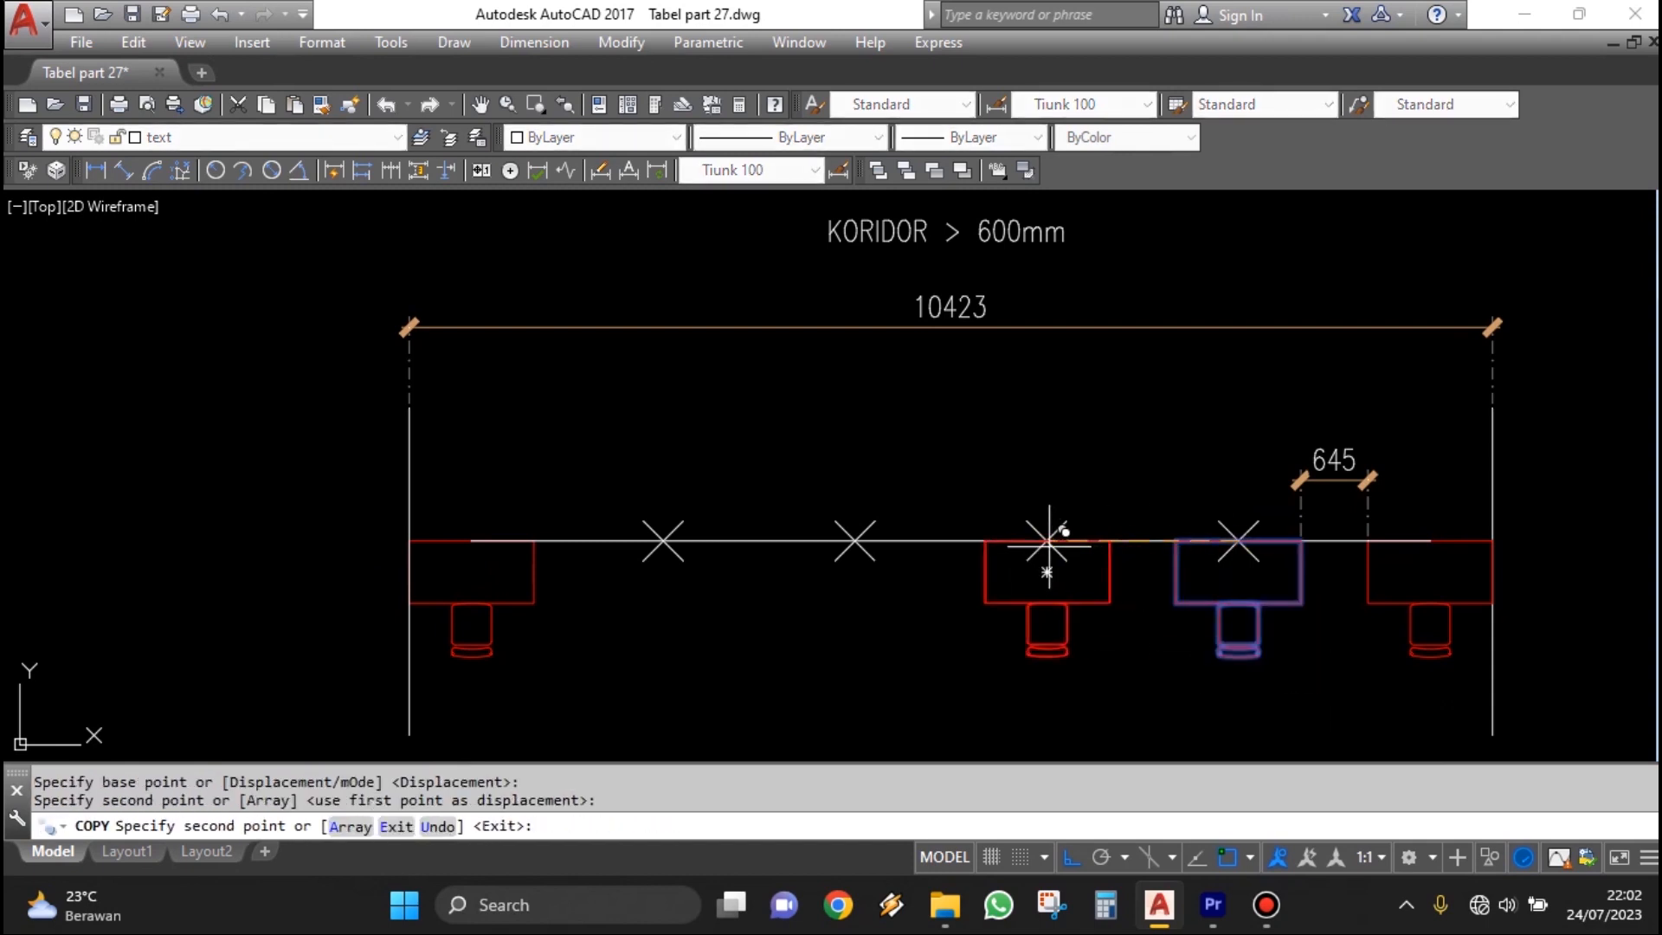
{"action": "left_click", "coordinate": [854, 542]}
{"action": "left_click", "coordinate": [662, 541]}
{"action": "key", "text": "Escape"}
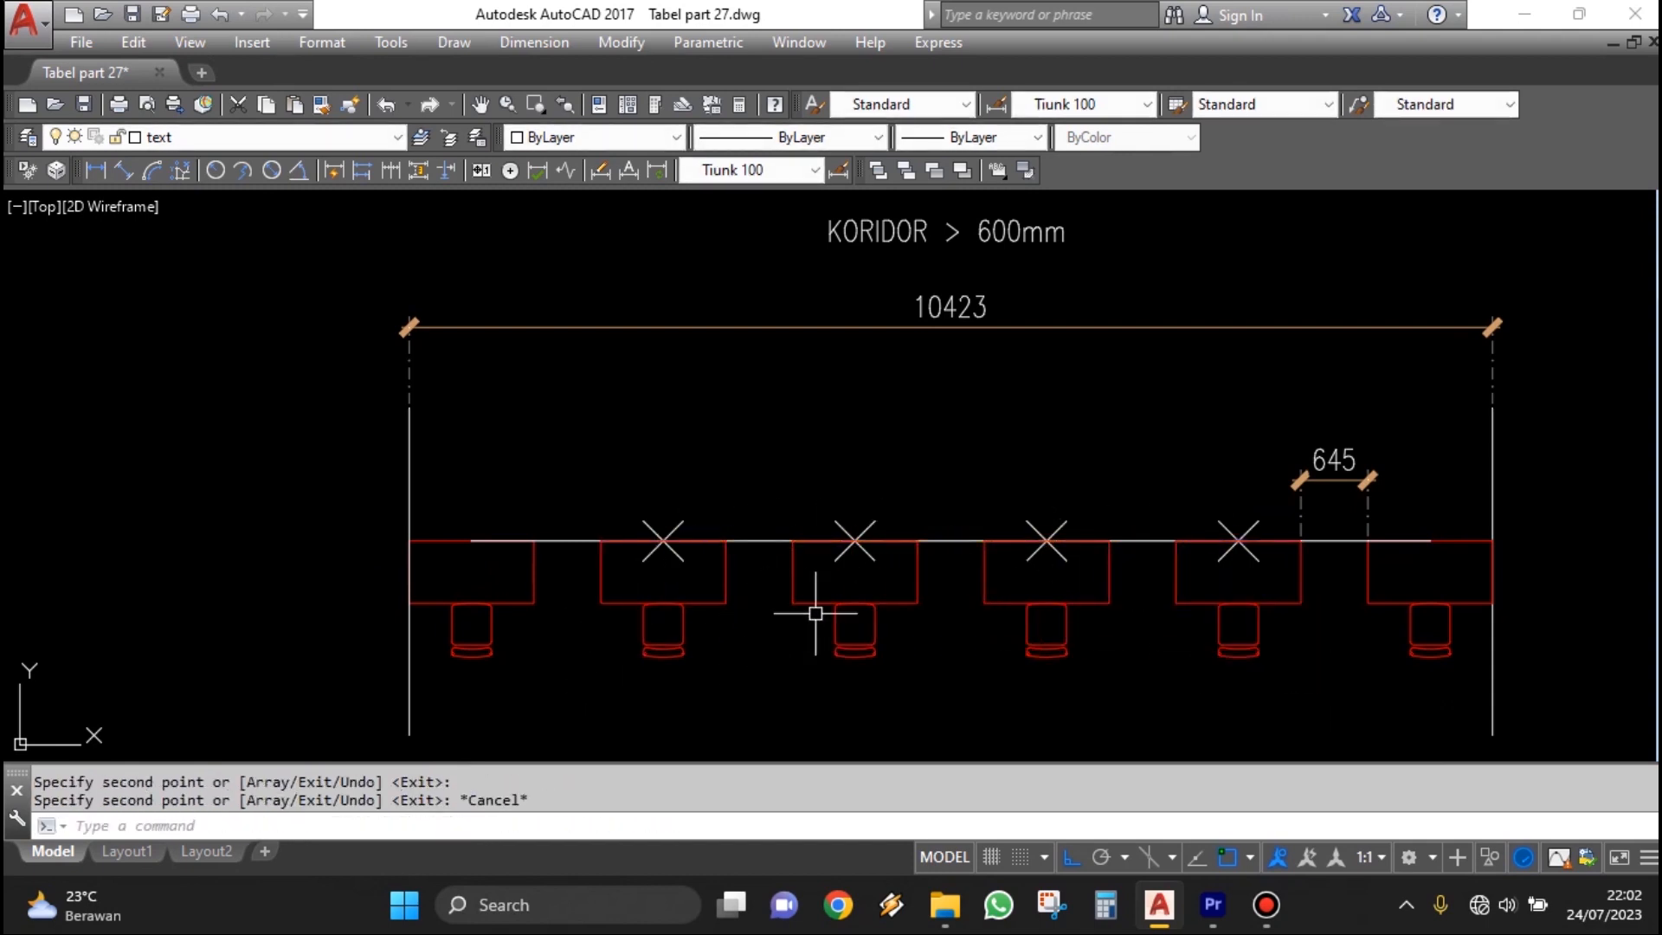
Erase the four division points and the construction line along the desks' top edges.
{"action": "type", "text": "e"}
{"action": "key", "text": "space"}
{"action": "left_click", "coordinate": [571, 471]}
{"action": "left_click", "coordinate": [1265, 558]}
{"action": "key", "text": "space"}
{"action": "type", "text": "e"}
{"action": "key", "text": "space"}
{"action": "left_click", "coordinate": [1340, 589]}
{"action": "left_click", "coordinate": [1332, 488]}
{"action": "key", "text": "space"}
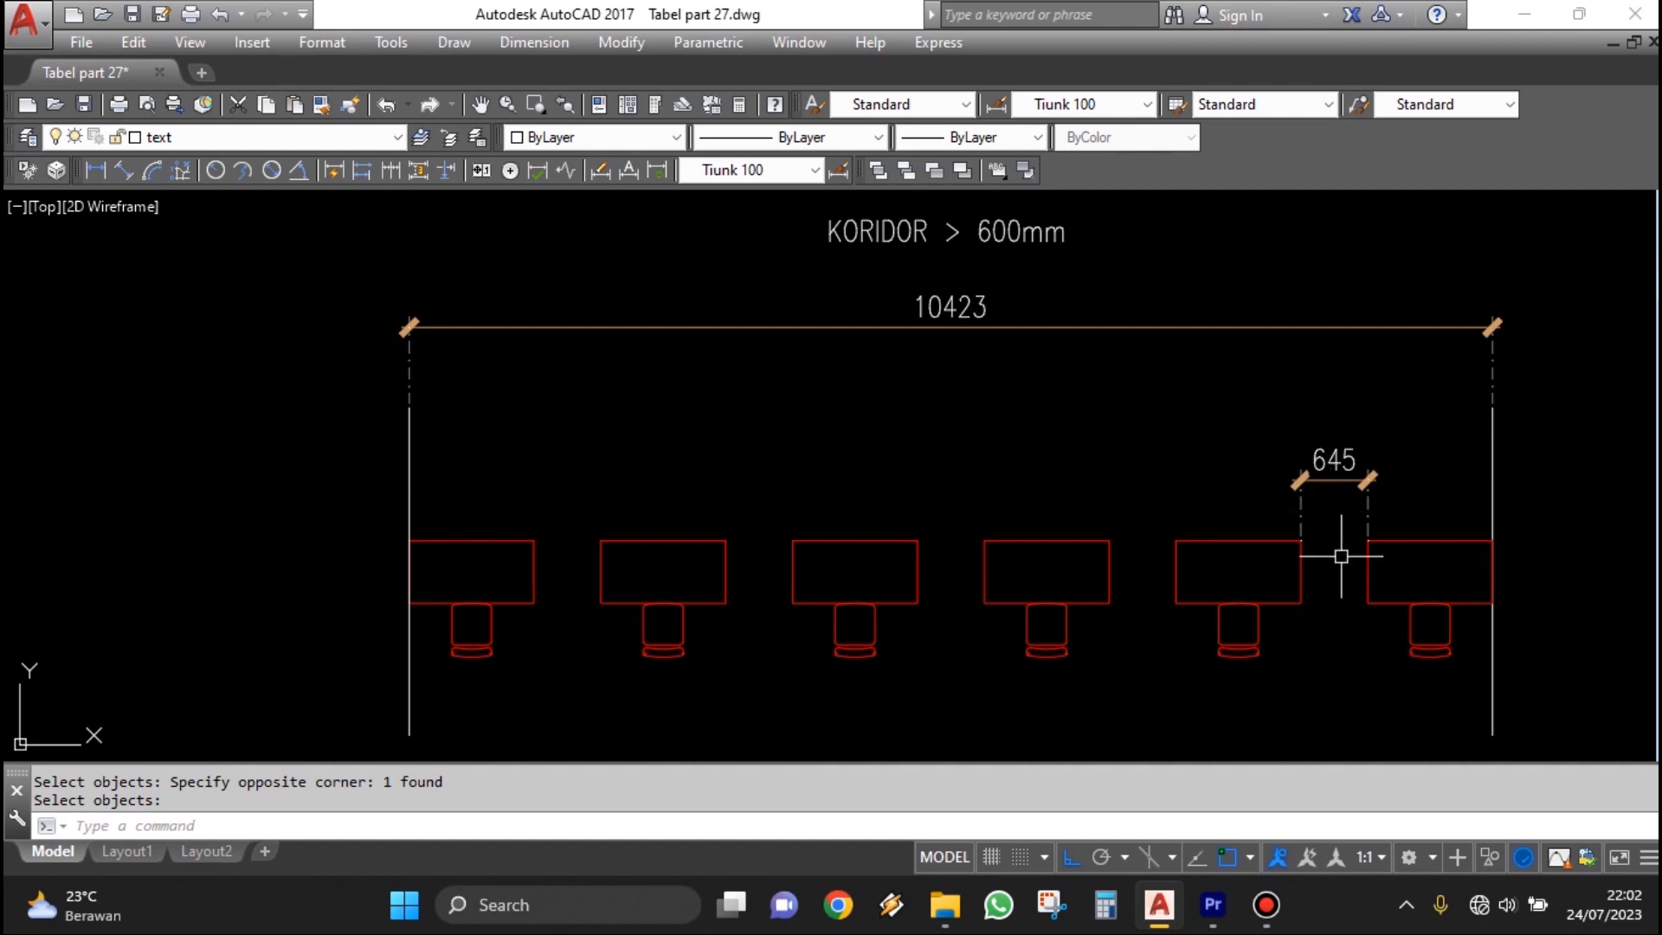
Dimension the gap between the fourth and fifth desks, aligned with the existing gap dimension.
{"action": "type", "text": "dli"}
{"action": "key", "text": "space"}
{"action": "left_click", "coordinate": [1175, 540]}
{"action": "left_click", "coordinate": [1108, 541]}
{"action": "left_click", "coordinate": [1324, 481]}
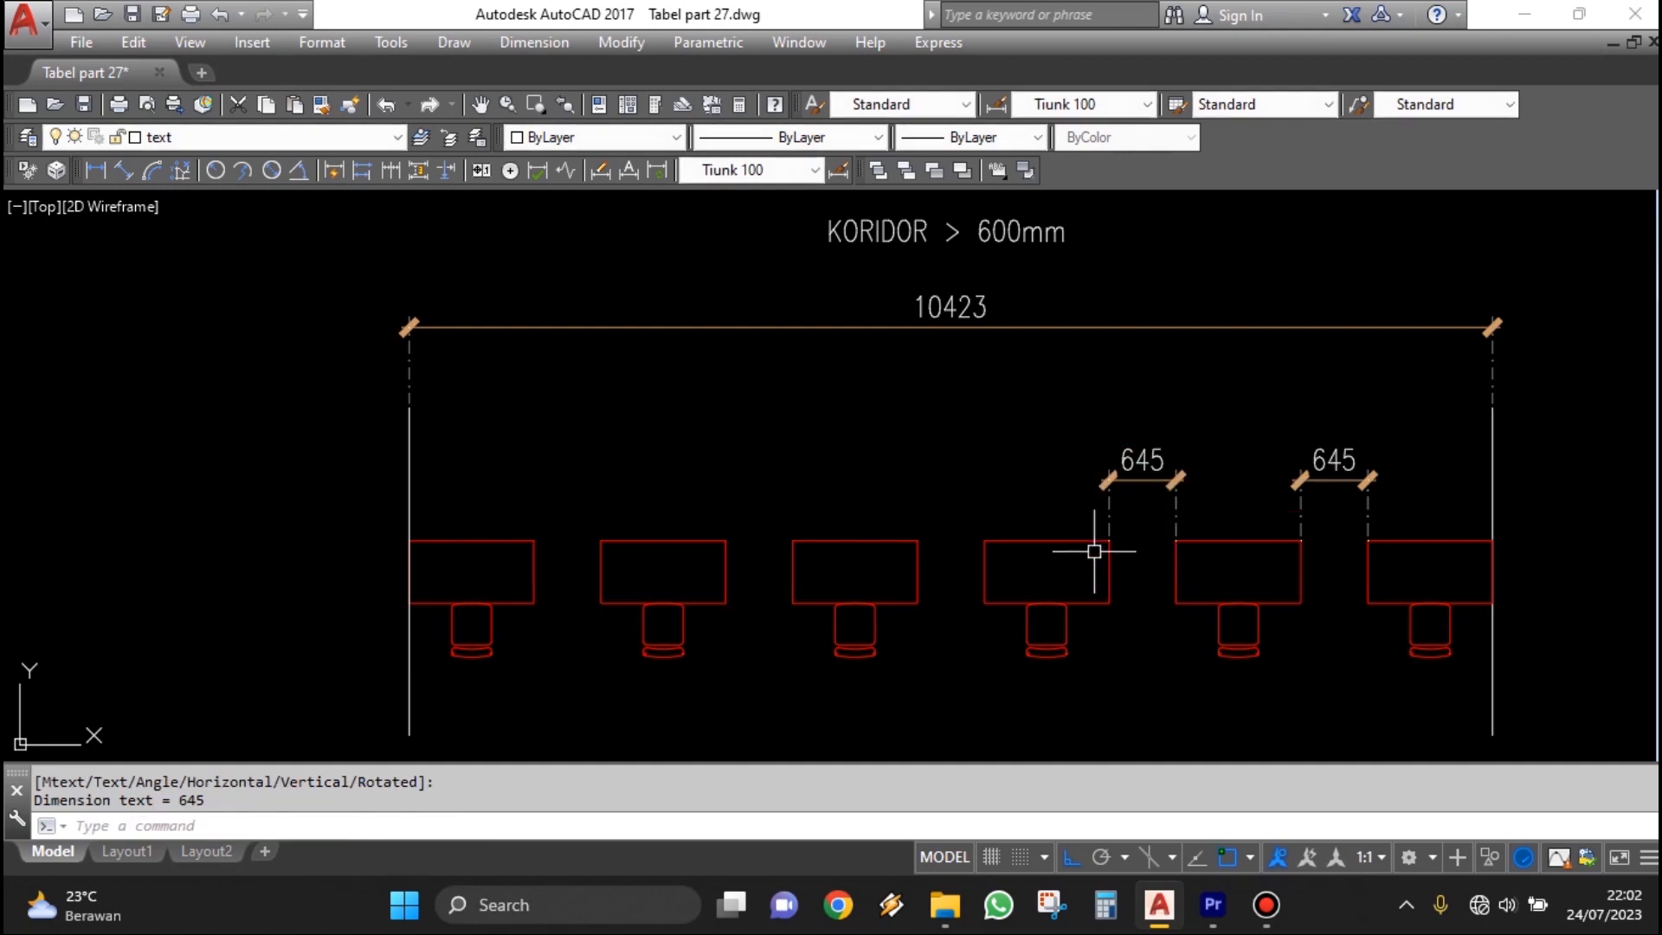
Copy the new gap dimension from the fourth desk's top-right corner to the top-right corners of the third, second and first desks.
{"action": "type", "text": "co"}
{"action": "key", "text": "space"}
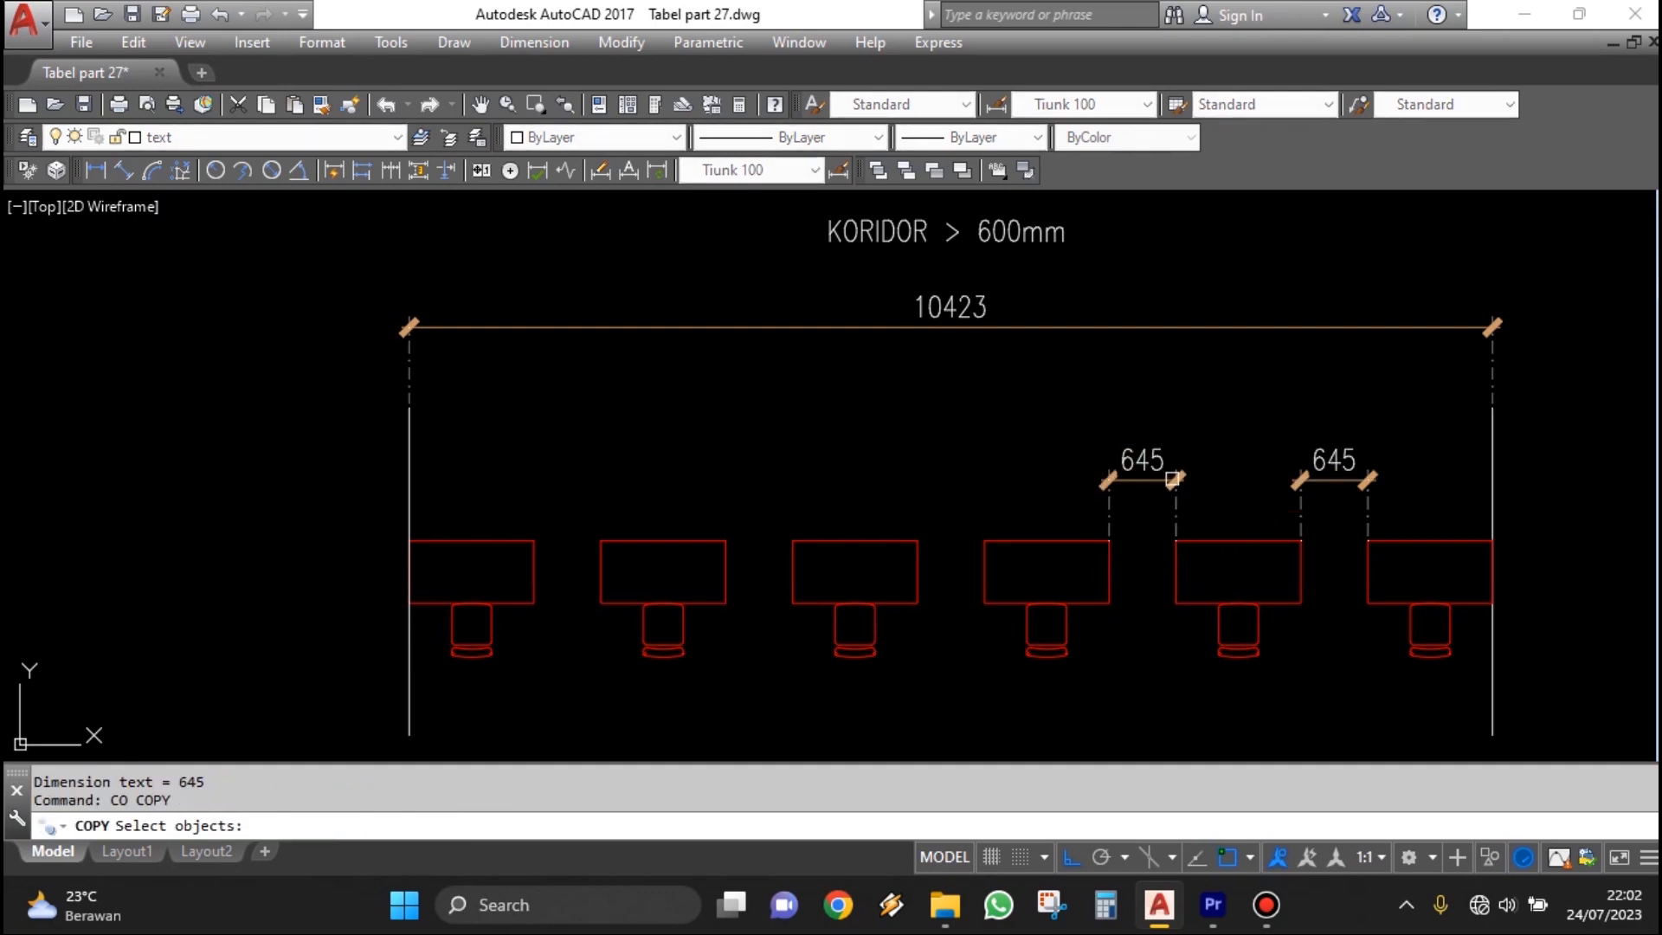
{"action": "left_click", "coordinate": [1110, 529]}
{"action": "key", "text": "space"}
{"action": "left_click", "coordinate": [1109, 540]}
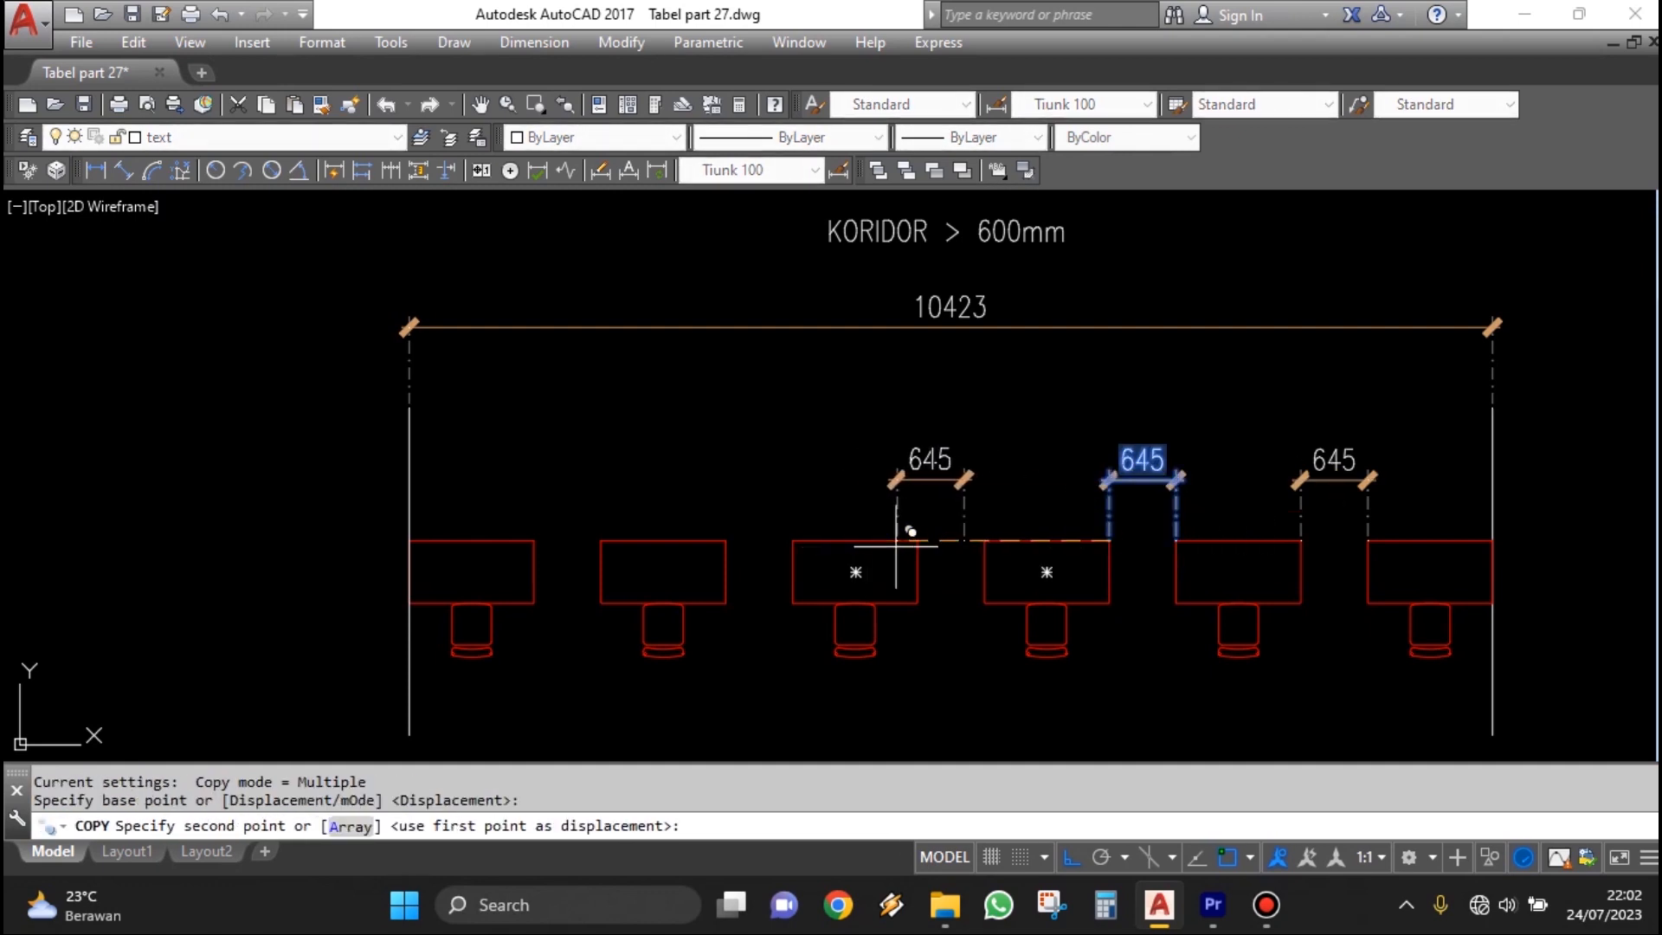
{"action": "left_click", "coordinate": [917, 541]}
{"action": "left_click", "coordinate": [726, 541]}
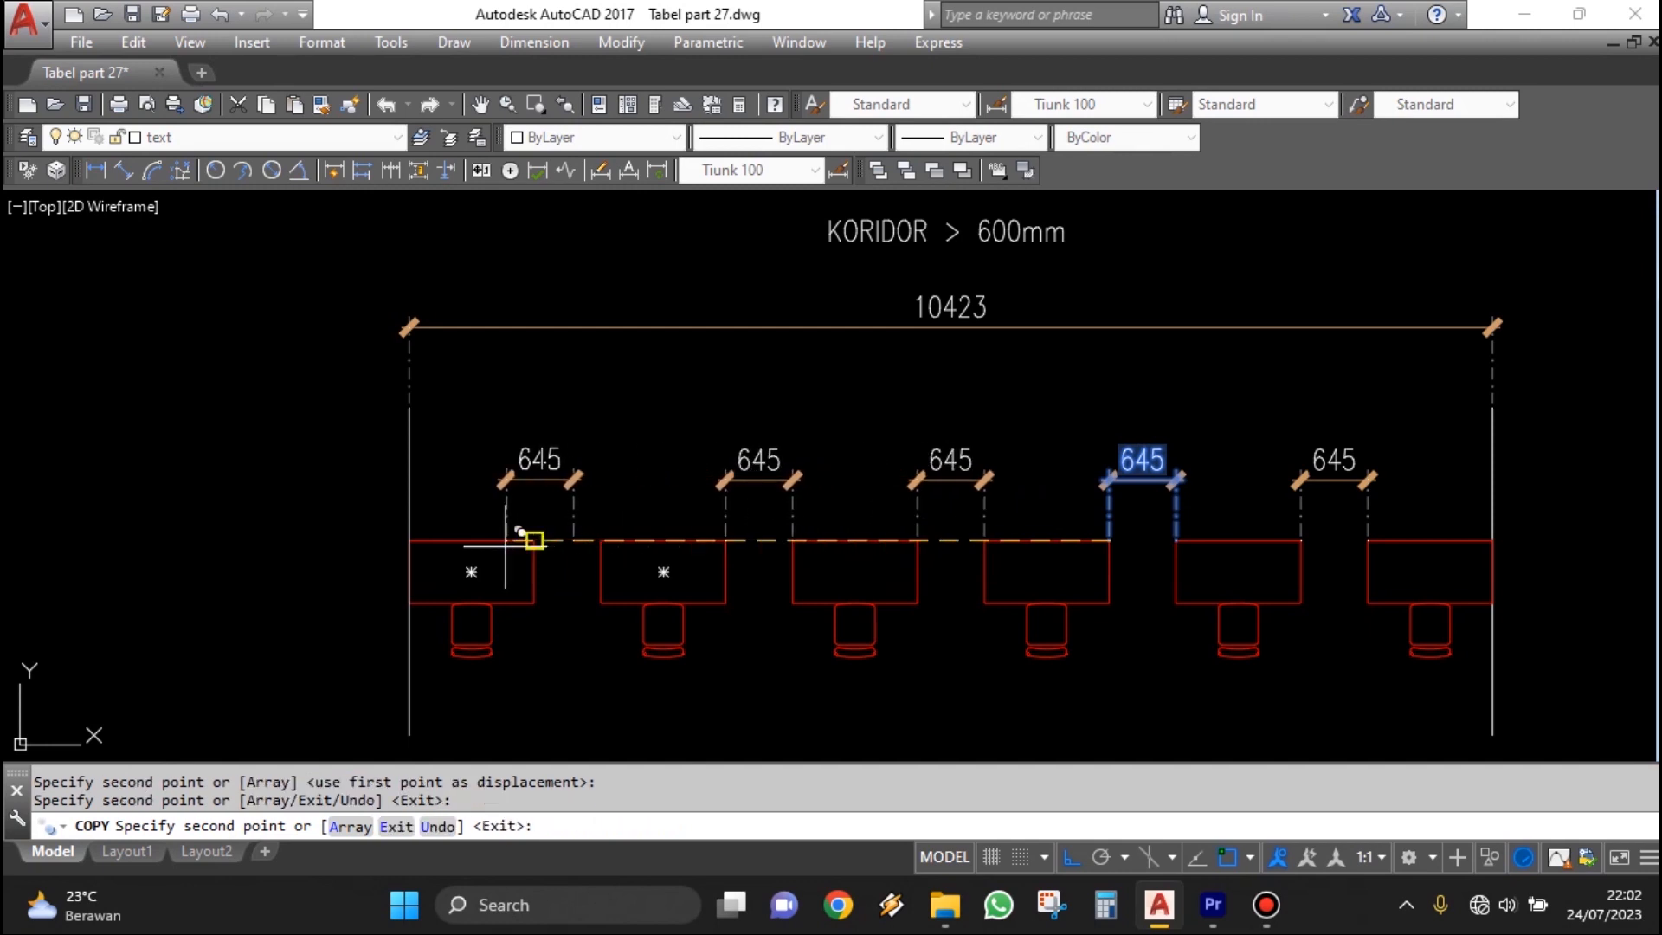
{"action": "left_click", "coordinate": [534, 541]}
{"action": "key", "text": "Escape"}
Copy the two vertical boundary lines, the overall dimension and the KORIDOR > 600mm text to the empty area right of the desk row.
{"action": "middle_click_drag", "start_coordinate": [1339, 653], "coordinate": [1321, 619]}
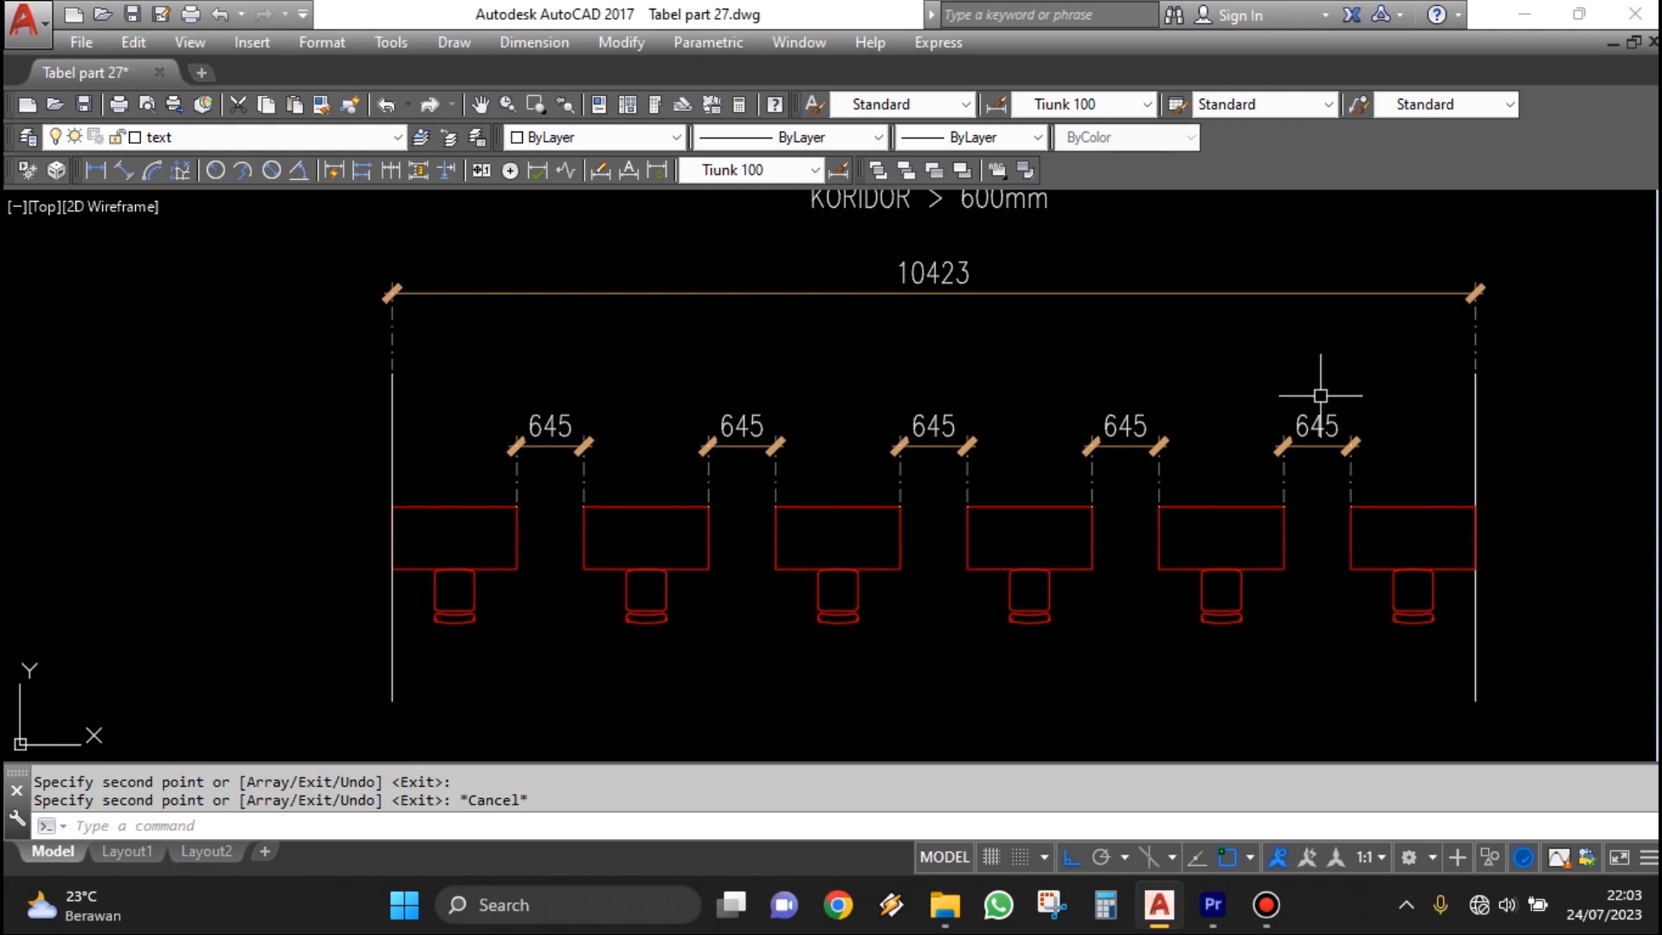
{"action": "scroll", "coordinate": [1351, 415], "scroll_direction": "down", "scroll_amount": 1}
{"action": "scroll", "coordinate": [1307, 460], "scroll_direction": "up", "scroll_amount": 1}
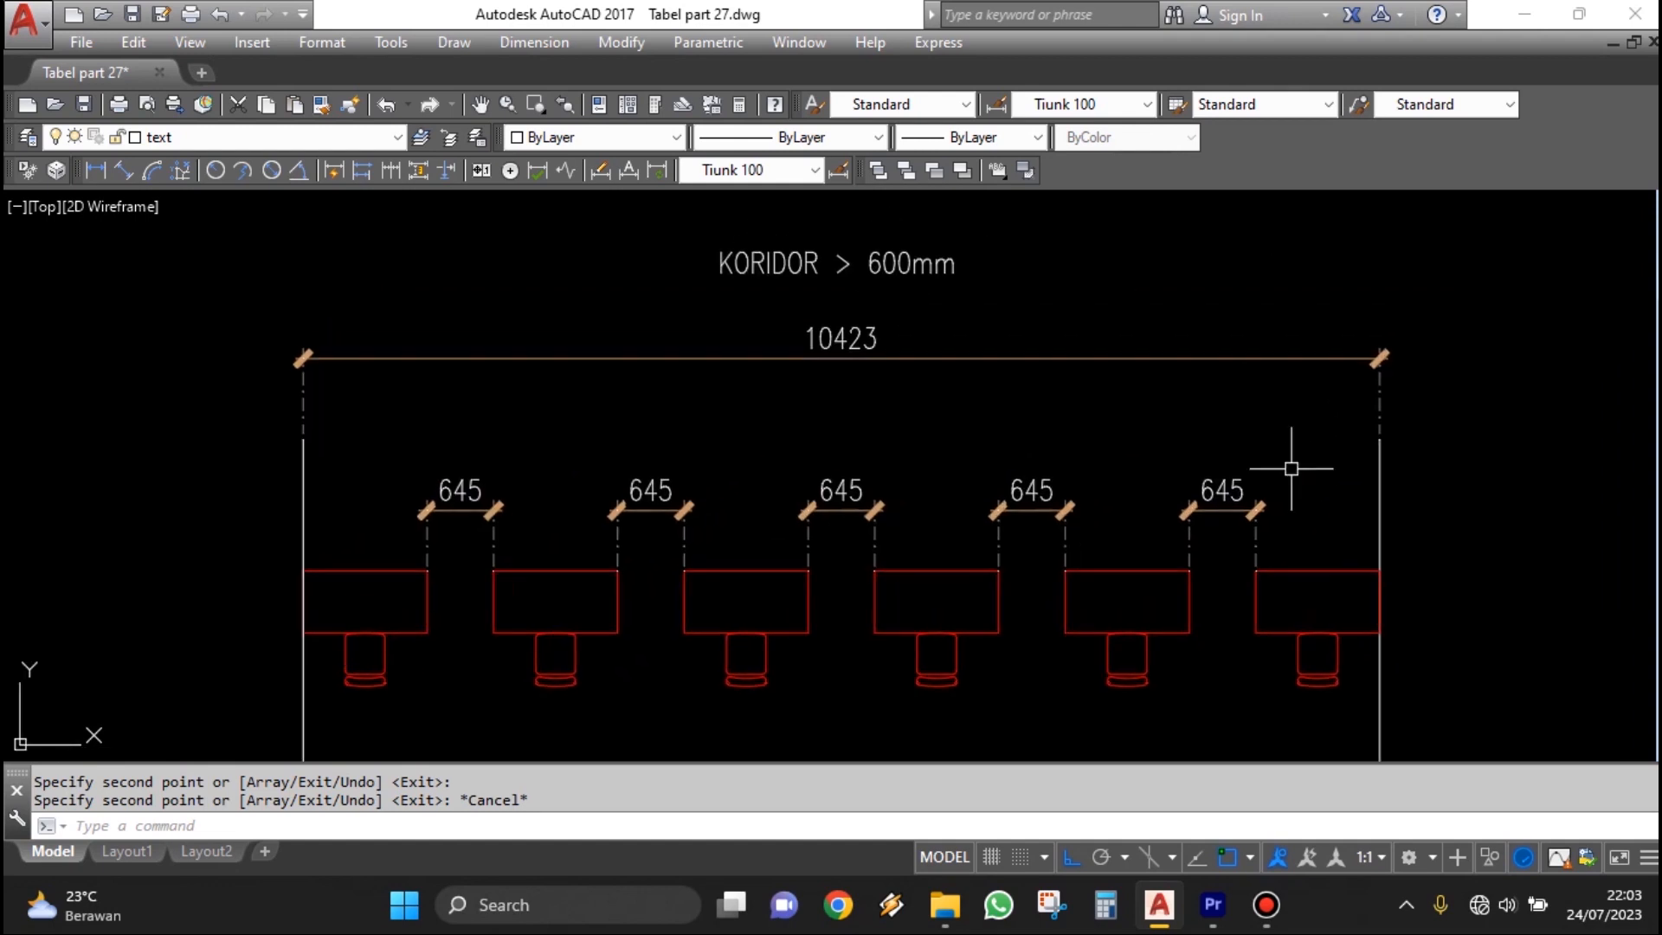
{"action": "scroll", "coordinate": [1291, 468], "scroll_direction": "down", "scroll_amount": 1}
{"action": "middle_click_drag", "start_coordinate": [1439, 561], "coordinate": [1139, 564]}
{"action": "type", "text": "co"}
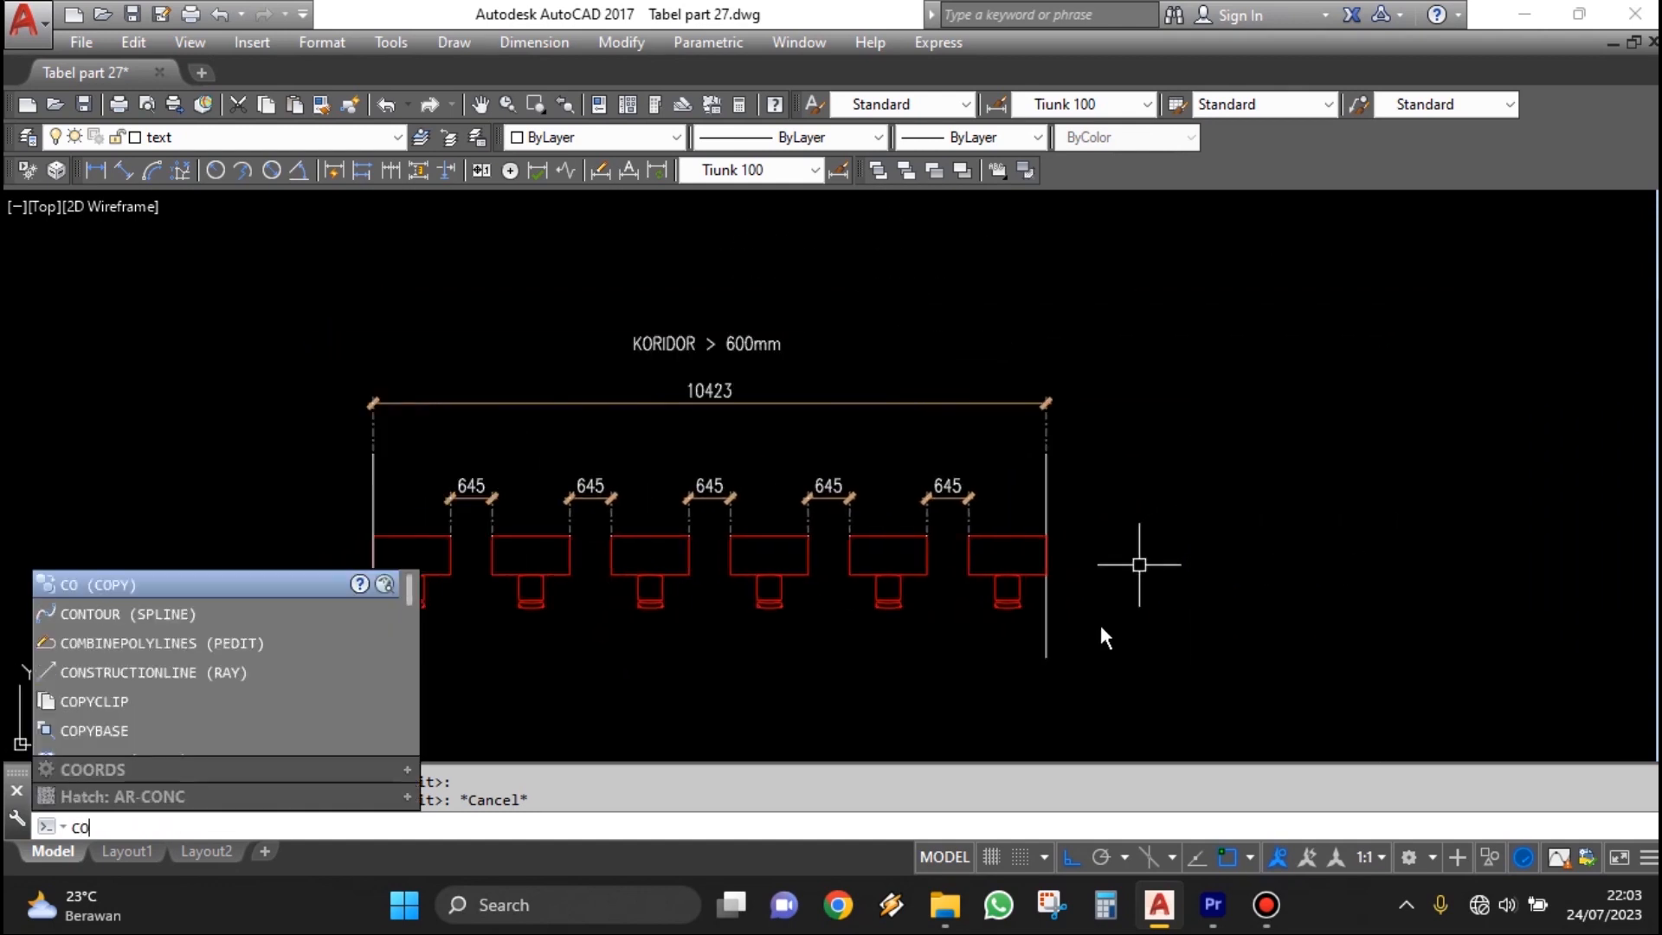
{"action": "key", "text": "Return"}
{"action": "left_click", "coordinate": [1073, 476]}
{"action": "left_click", "coordinate": [691, 421]}
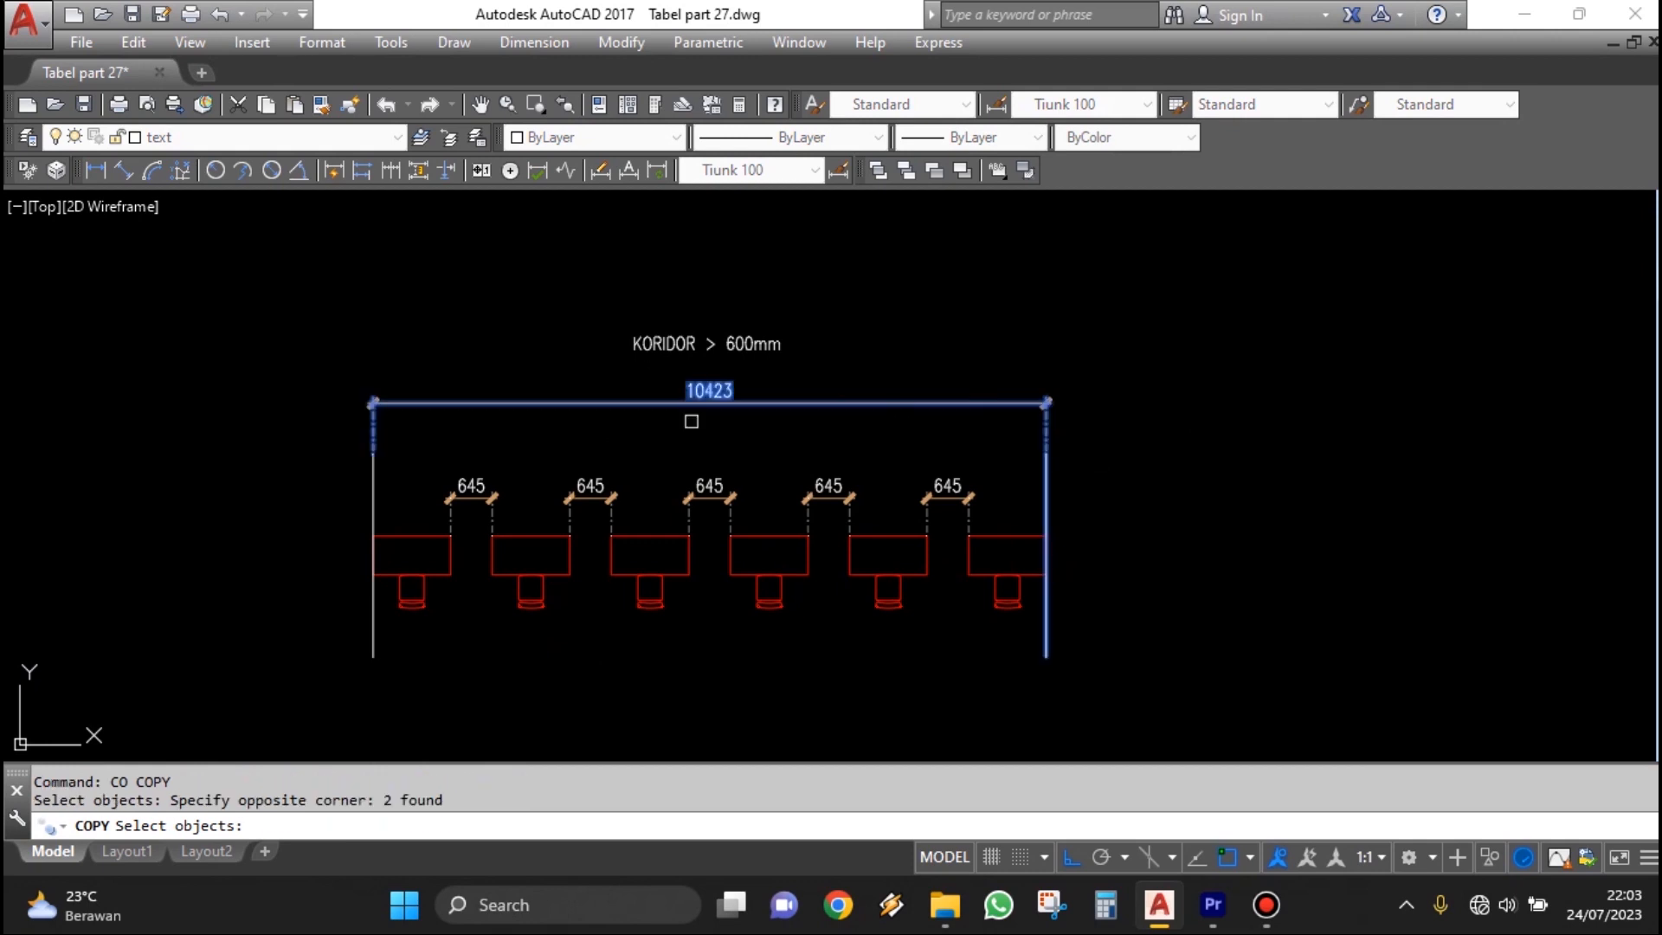
{"action": "left_click", "coordinate": [395, 488]}
{"action": "left_click", "coordinate": [355, 439]}
{"action": "left_click", "coordinate": [890, 288]}
{"action": "left_click", "coordinate": [746, 362]}
{"action": "key", "text": "Return"}
{"action": "left_click", "coordinate": [603, 311]}
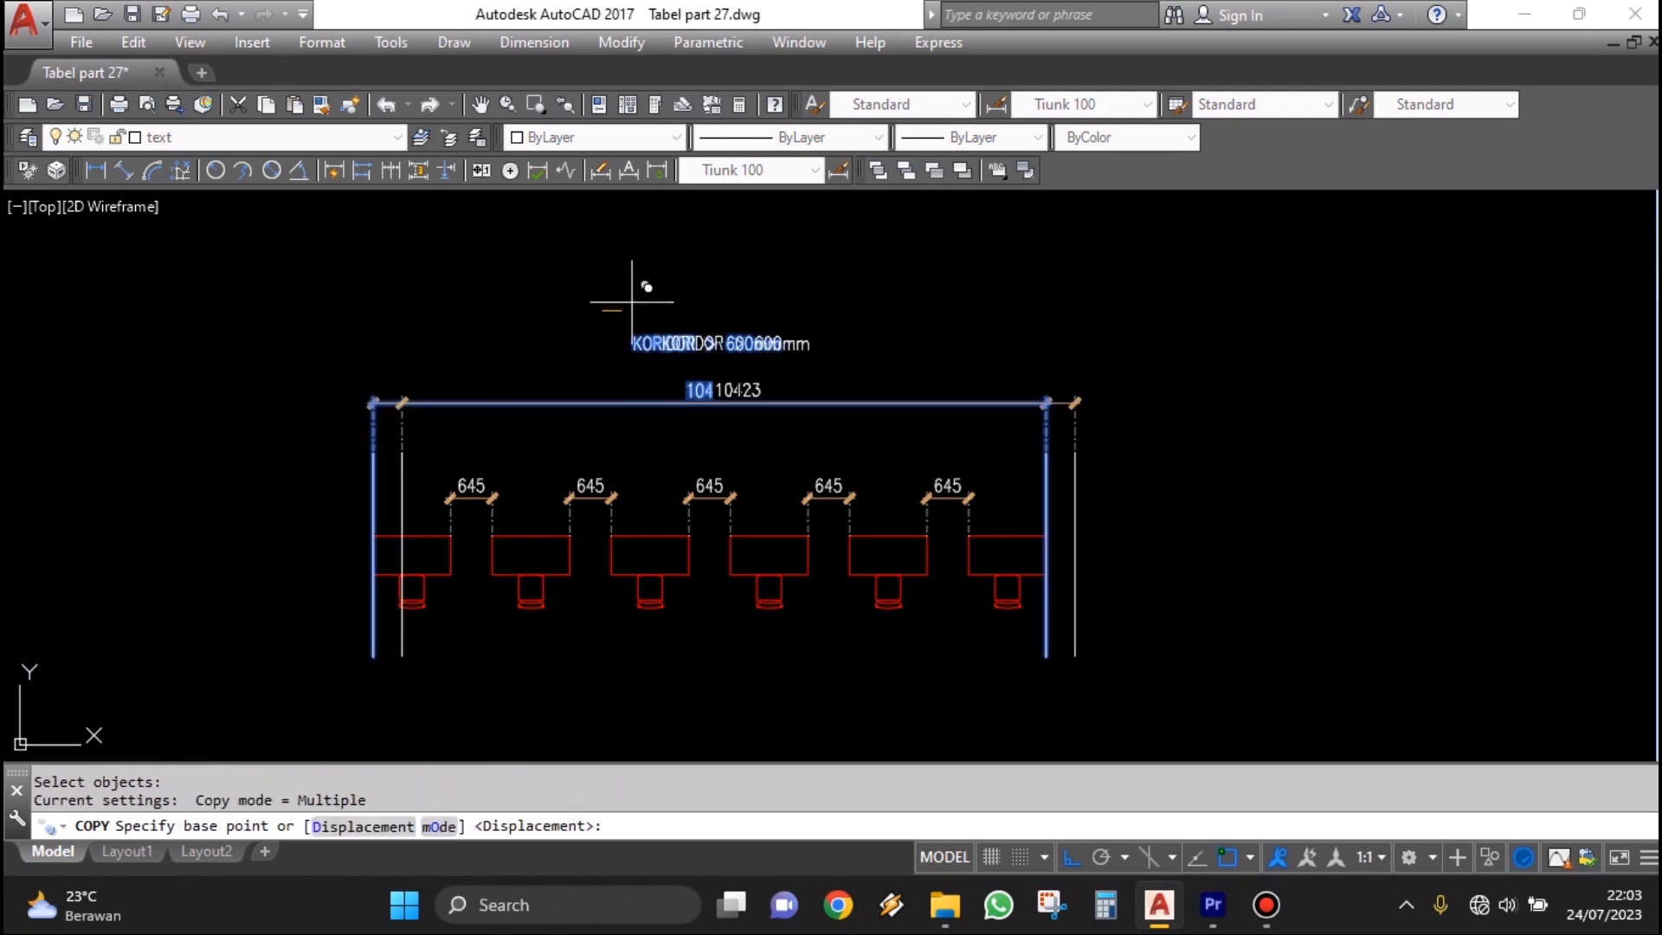
{"action": "middle_click_drag", "start_coordinate": [1324, 383], "coordinate": [862, 370]}
{"action": "left_click", "coordinate": [950, 372]}
{"action": "key", "text": "Escape"}
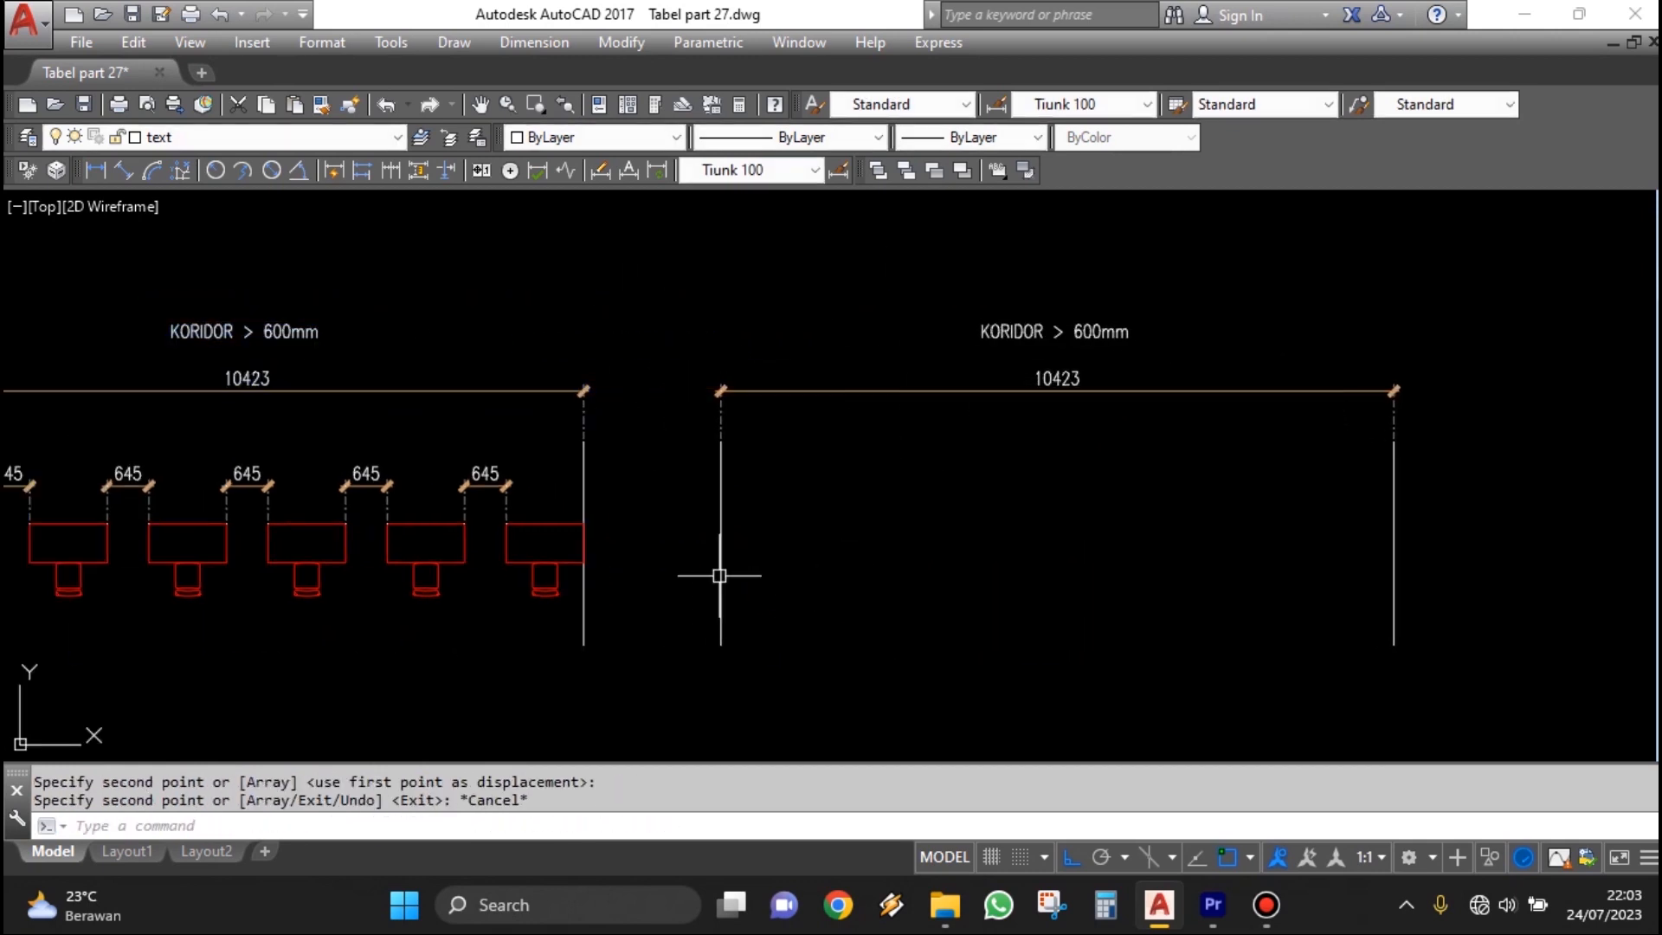
Copy the second desk with its chair and preceding gap dimension into the new layout, with the gap starting at the left boundary line.
{"action": "middle_click_drag", "start_coordinate": [715, 575], "coordinate": [1017, 554]}
{"action": "scroll", "coordinate": [1212, 593], "scroll_direction": "down", "scroll_amount": 3}
{"action": "scroll", "coordinate": [1082, 563], "scroll_direction": "up", "scroll_amount": 3}
{"action": "scroll", "coordinate": [1087, 575], "scroll_direction": "down", "scroll_amount": 1}
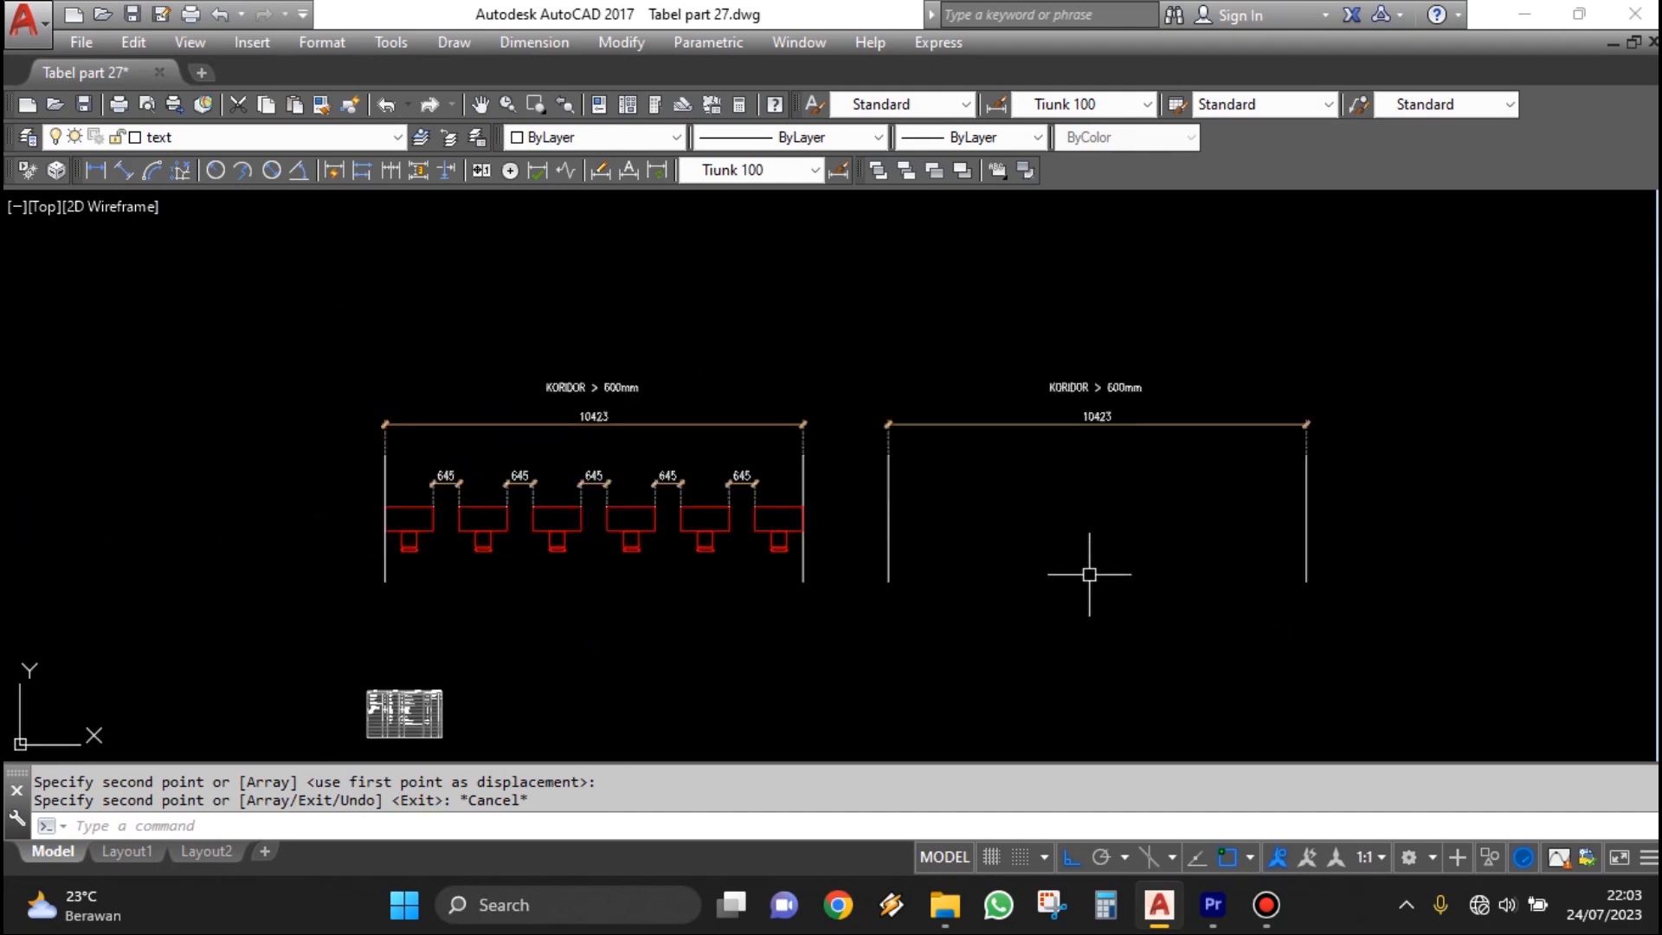
{"action": "scroll", "coordinate": [862, 558], "scroll_direction": "up", "scroll_amount": 3}
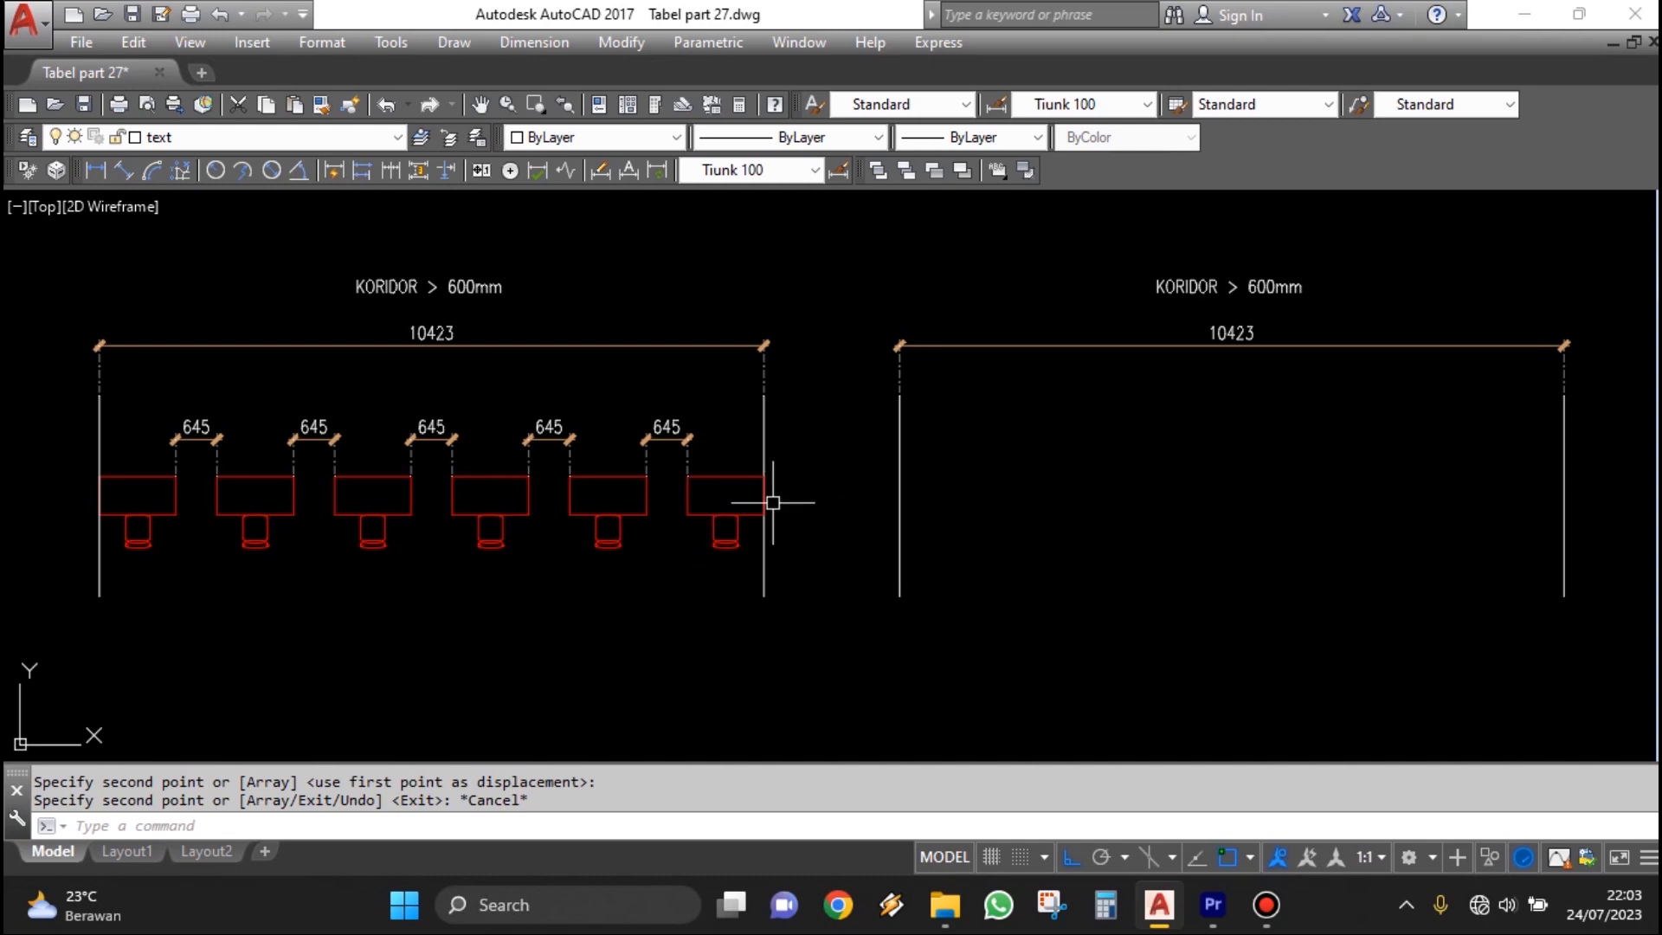
{"action": "type", "text": "o"}
{"action": "key", "text": "Return"}
{"action": "scroll", "coordinate": [237, 569], "scroll_direction": "up", "scroll_amount": 2}
{"action": "left_click", "coordinate": [270, 585]}
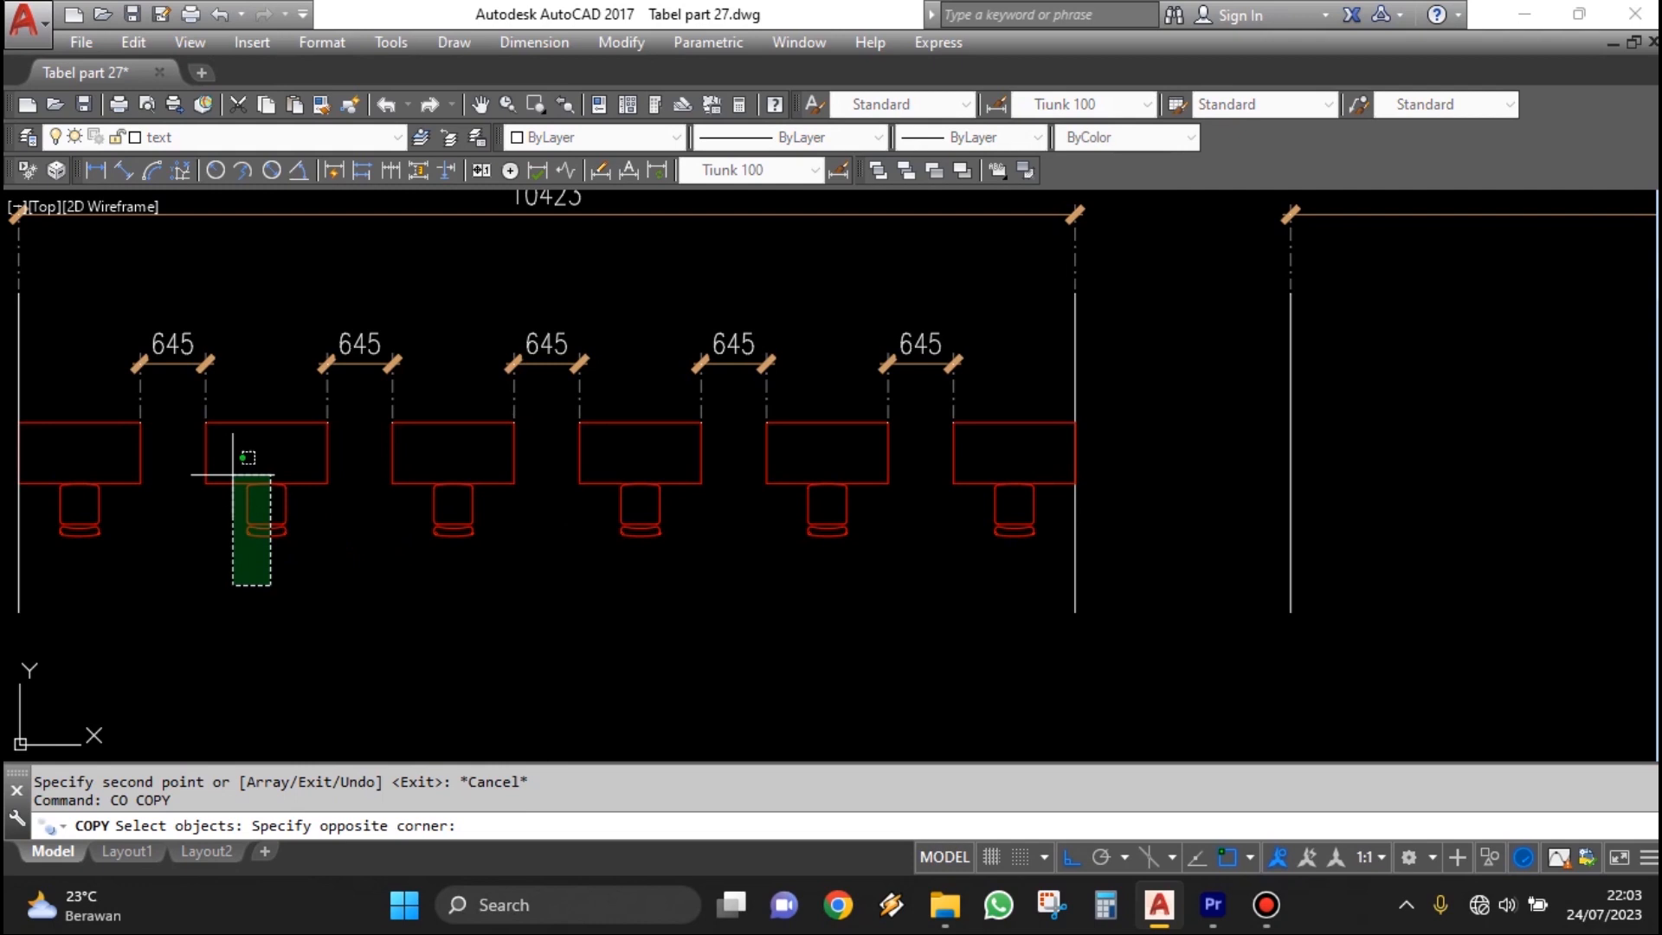
{"action": "left_click", "coordinate": [233, 474]}
{"action": "key", "text": "Return"}
{"action": "left_click", "coordinate": [265, 485]}
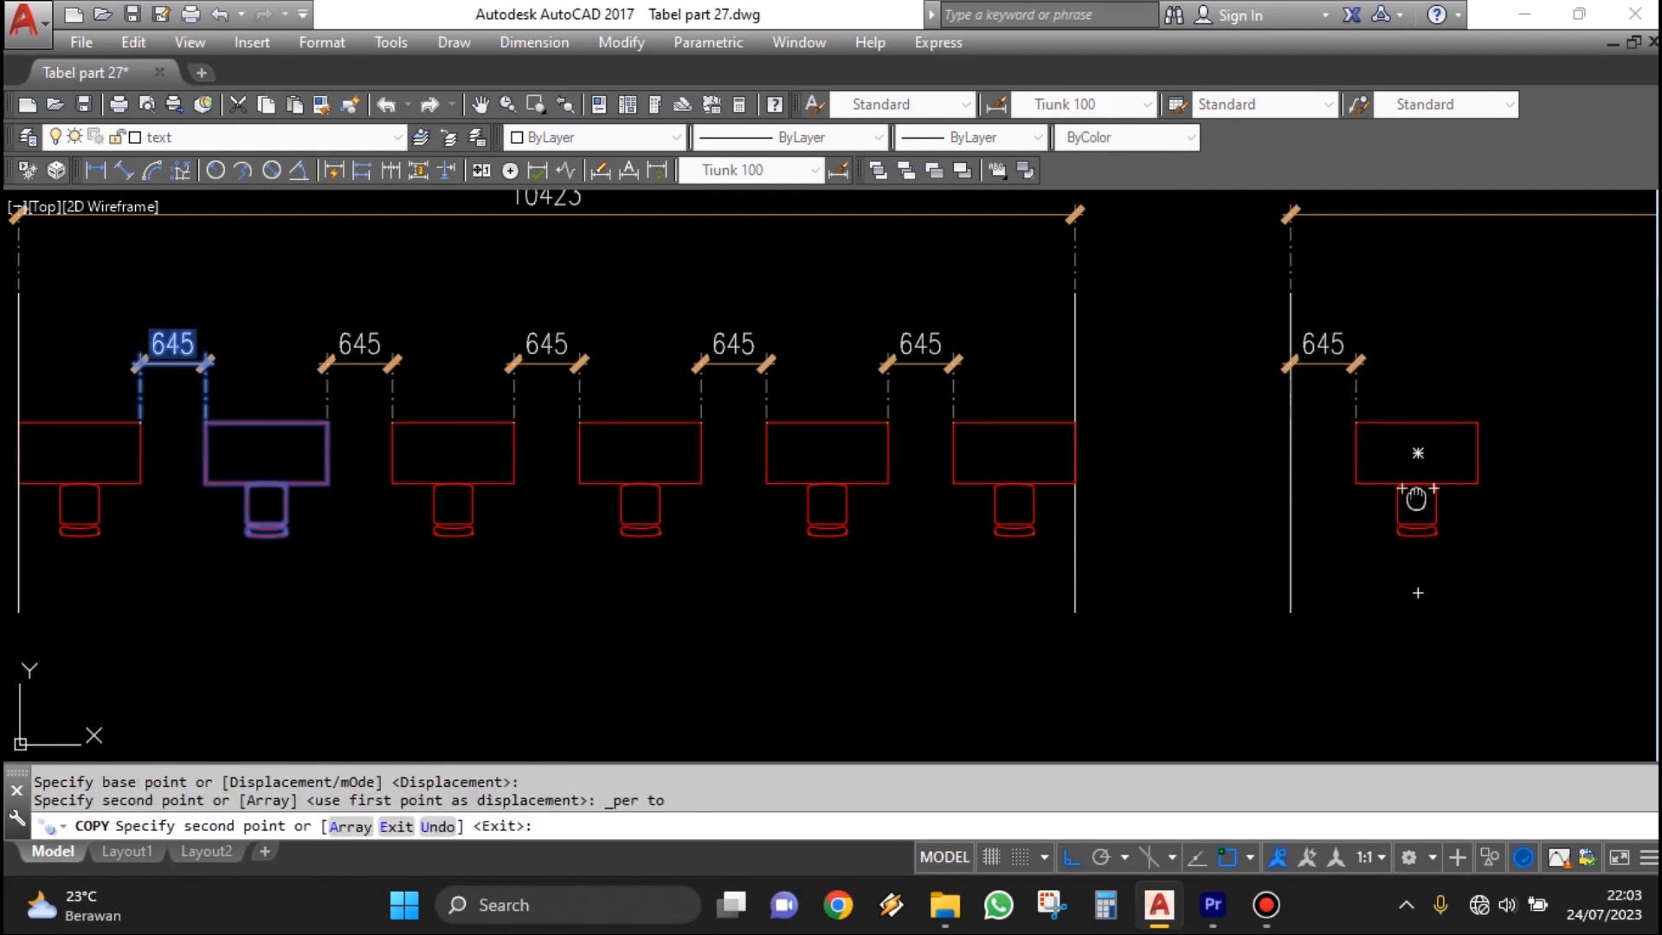
{"action": "middle_click_drag", "start_coordinate": [1416, 499], "coordinate": [712, 491]}
{"action": "key", "text": "Escape"}
{"action": "scroll", "coordinate": [868, 516], "scroll_direction": "down", "scroll_amount": 3}
{"action": "scroll", "coordinate": [813, 490], "scroll_direction": "up", "scroll_amount": 1}
{"action": "scroll", "coordinate": [798, 522], "scroll_direction": "up", "scroll_amount": 2}
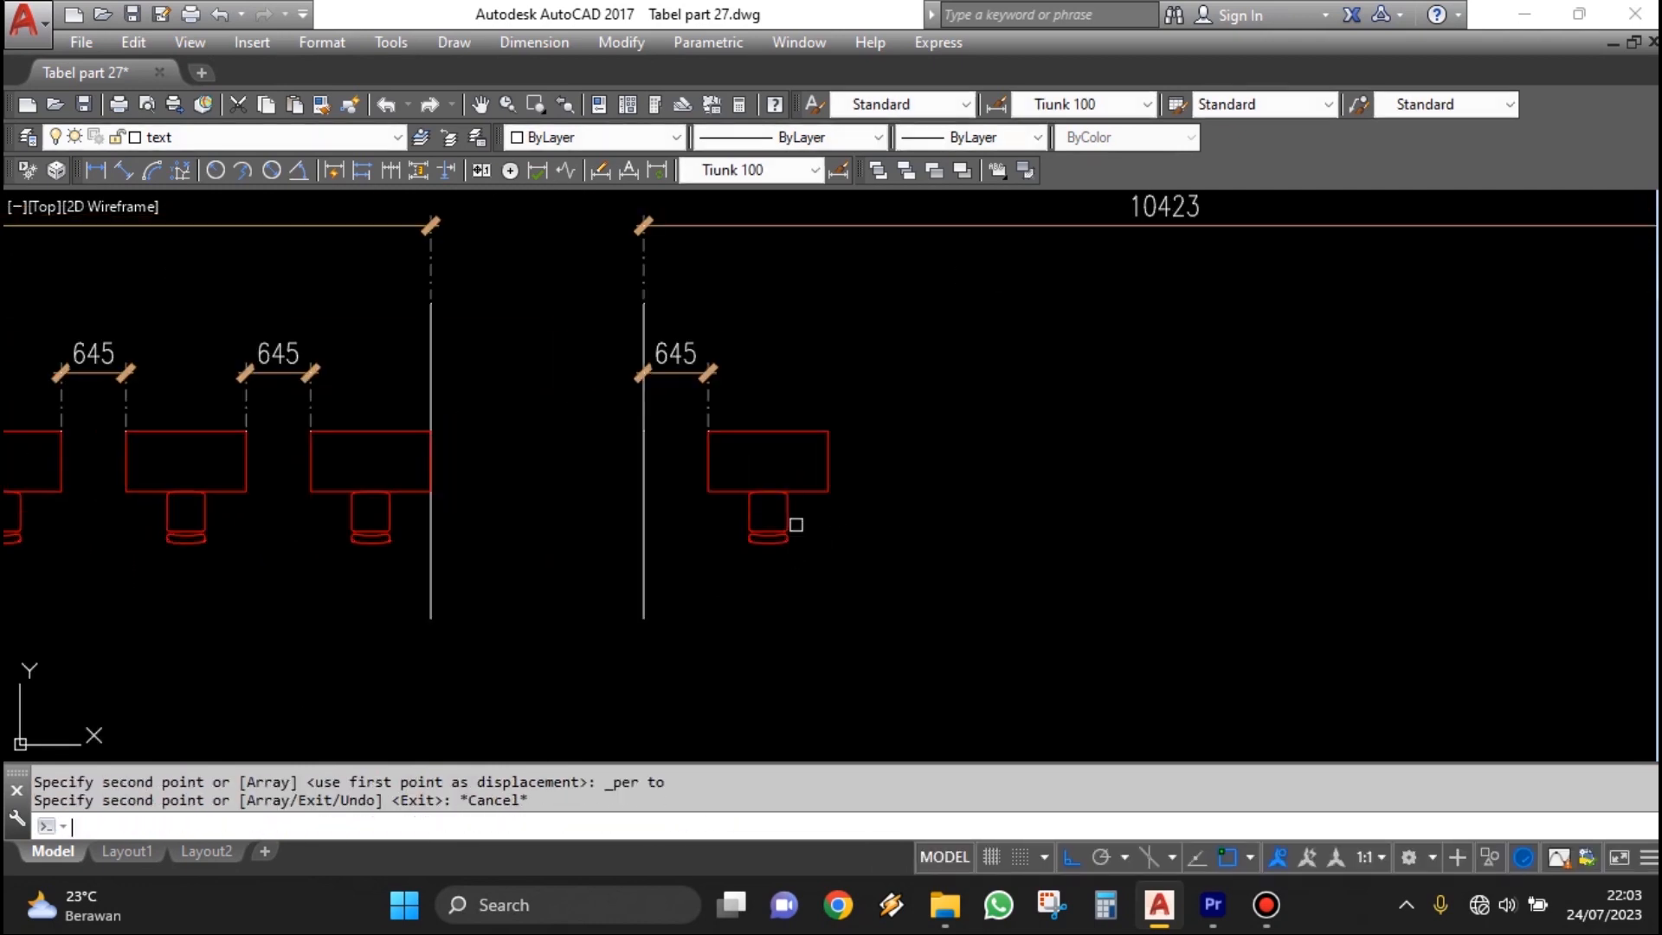
Copy the new desk, chair and gap dimension again from the left boundary line to the desk's top-right corner.
{"action": "key", "text": "Return"}
{"action": "left_click", "coordinate": [845, 574]}
{"action": "left_click", "coordinate": [660, 431]}
{"action": "key", "text": "Return"}
{"action": "left_click", "coordinate": [644, 430]}
{"action": "key", "text": "Escape"}
Examine how the two copied desks and their corridors fit between the second layout's boundary lines.
{"action": "scroll", "coordinate": [813, 437], "scroll_direction": "down", "scroll_amount": 4}
{"action": "scroll", "coordinate": [882, 438], "scroll_direction": "up", "scroll_amount": 4}
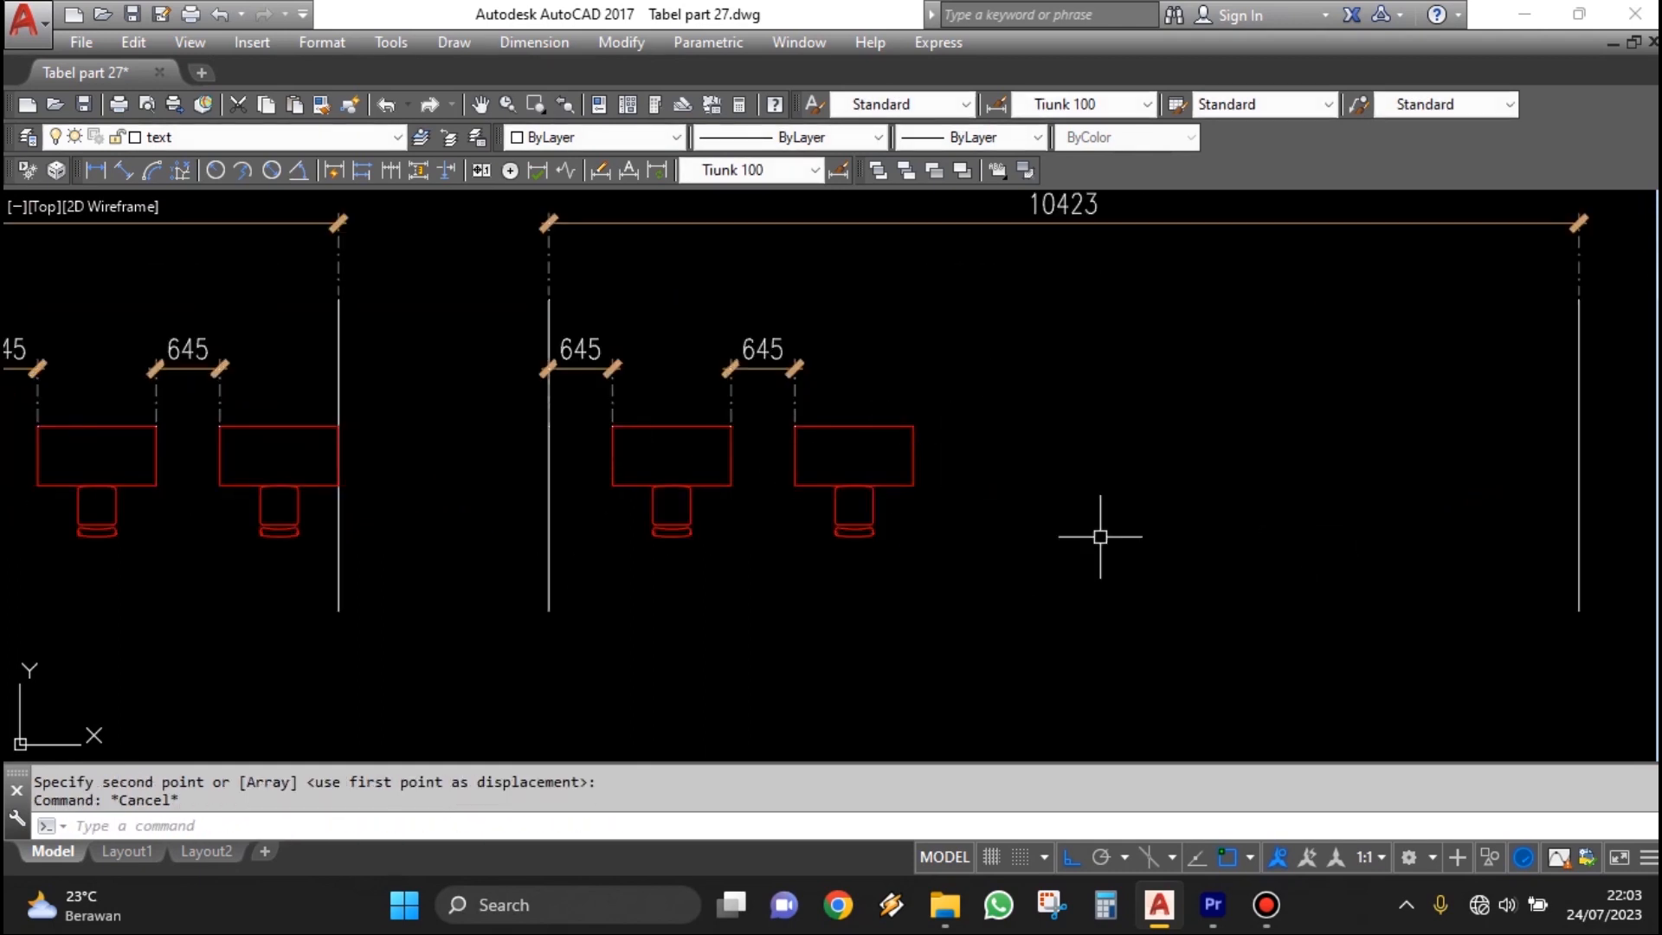
{"action": "middle_click_drag", "start_coordinate": [1420, 478], "coordinate": [1148, 478]}
{"action": "middle_click_drag", "start_coordinate": [554, 543], "coordinate": [821, 504]}
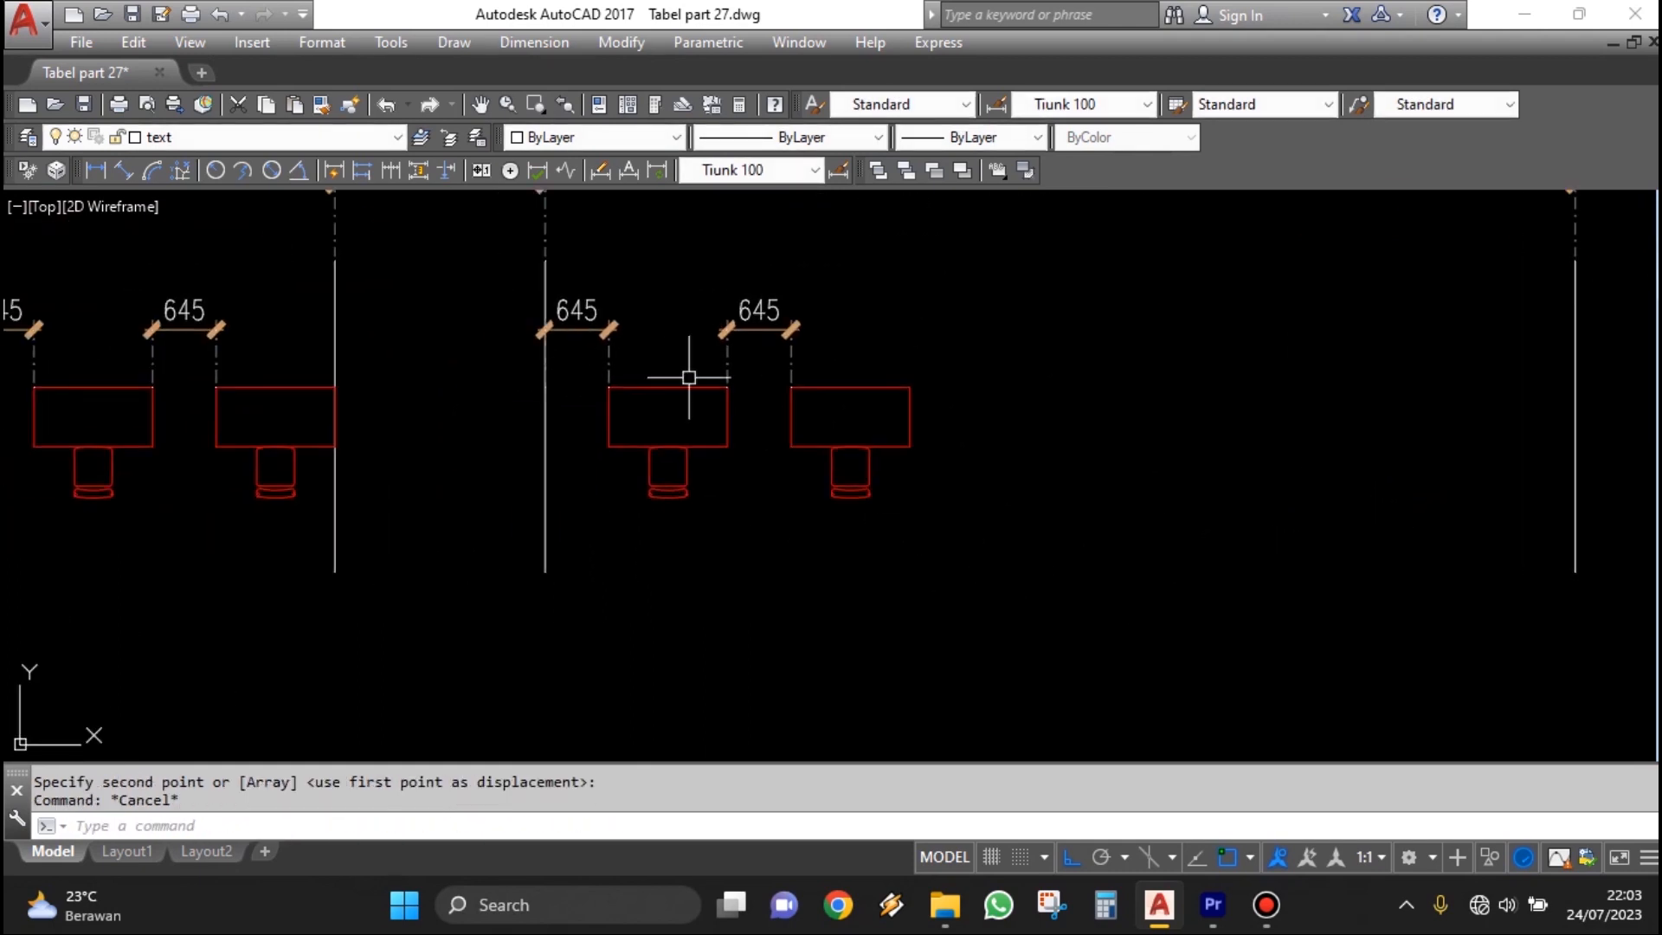
{"action": "scroll", "coordinate": [692, 389], "scroll_direction": "down", "scroll_amount": 2}
{"action": "scroll", "coordinate": [1150, 410], "scroll_direction": "up", "scroll_amount": 2}
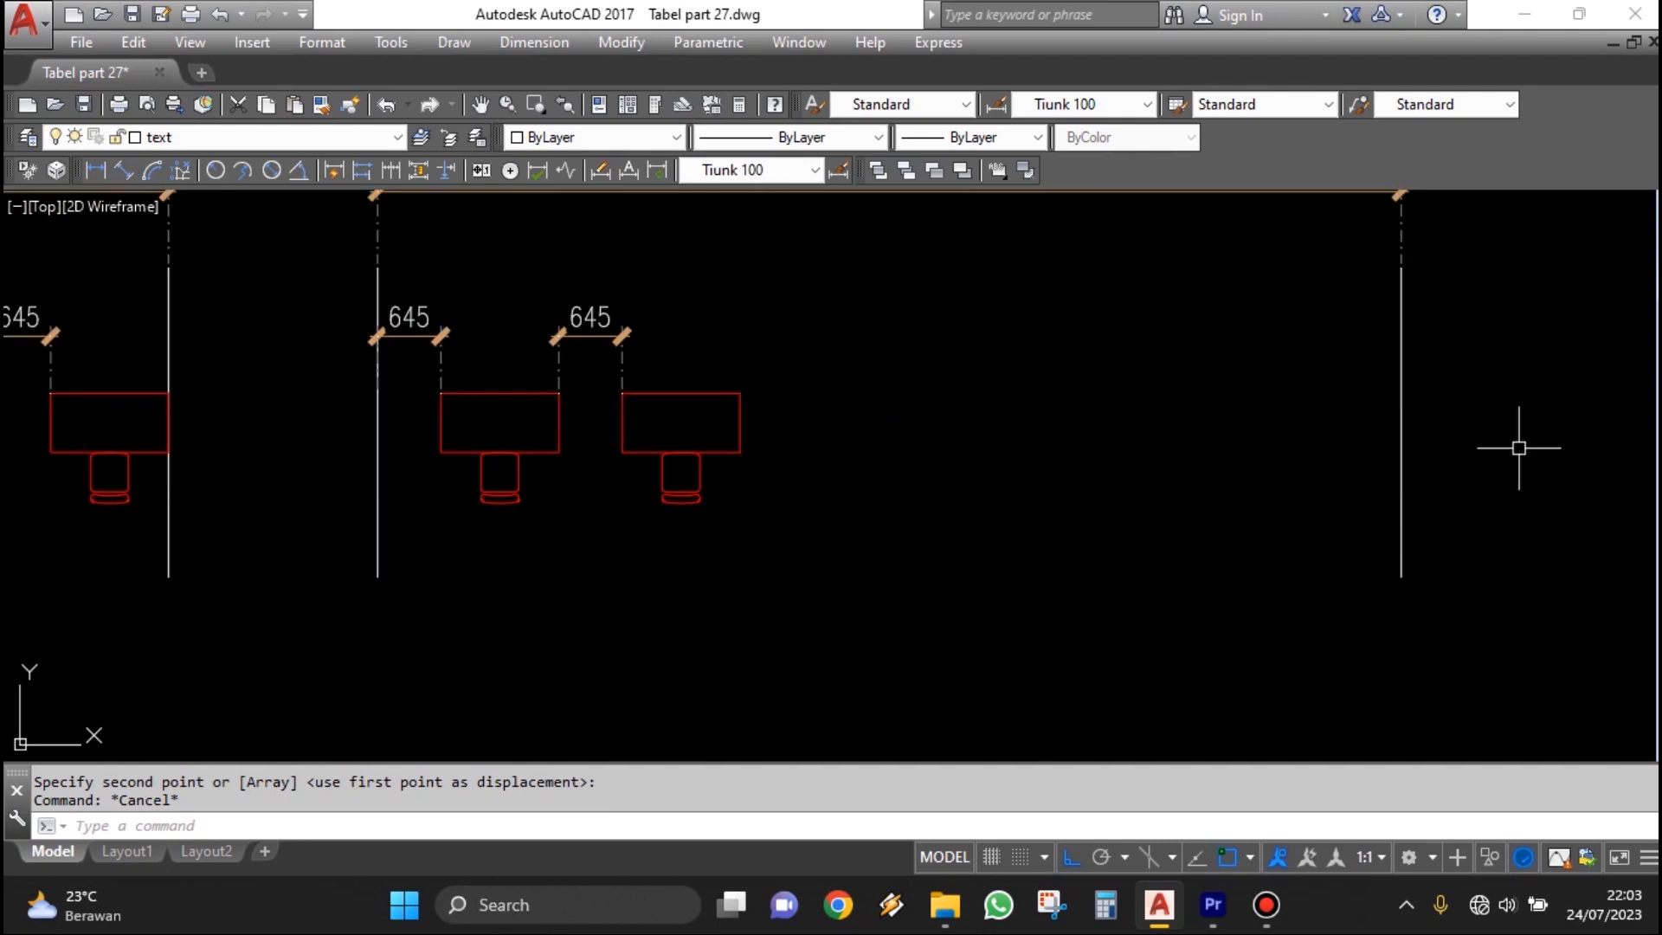
{"action": "middle_click_drag", "start_coordinate": [840, 401], "coordinate": [875, 463]}
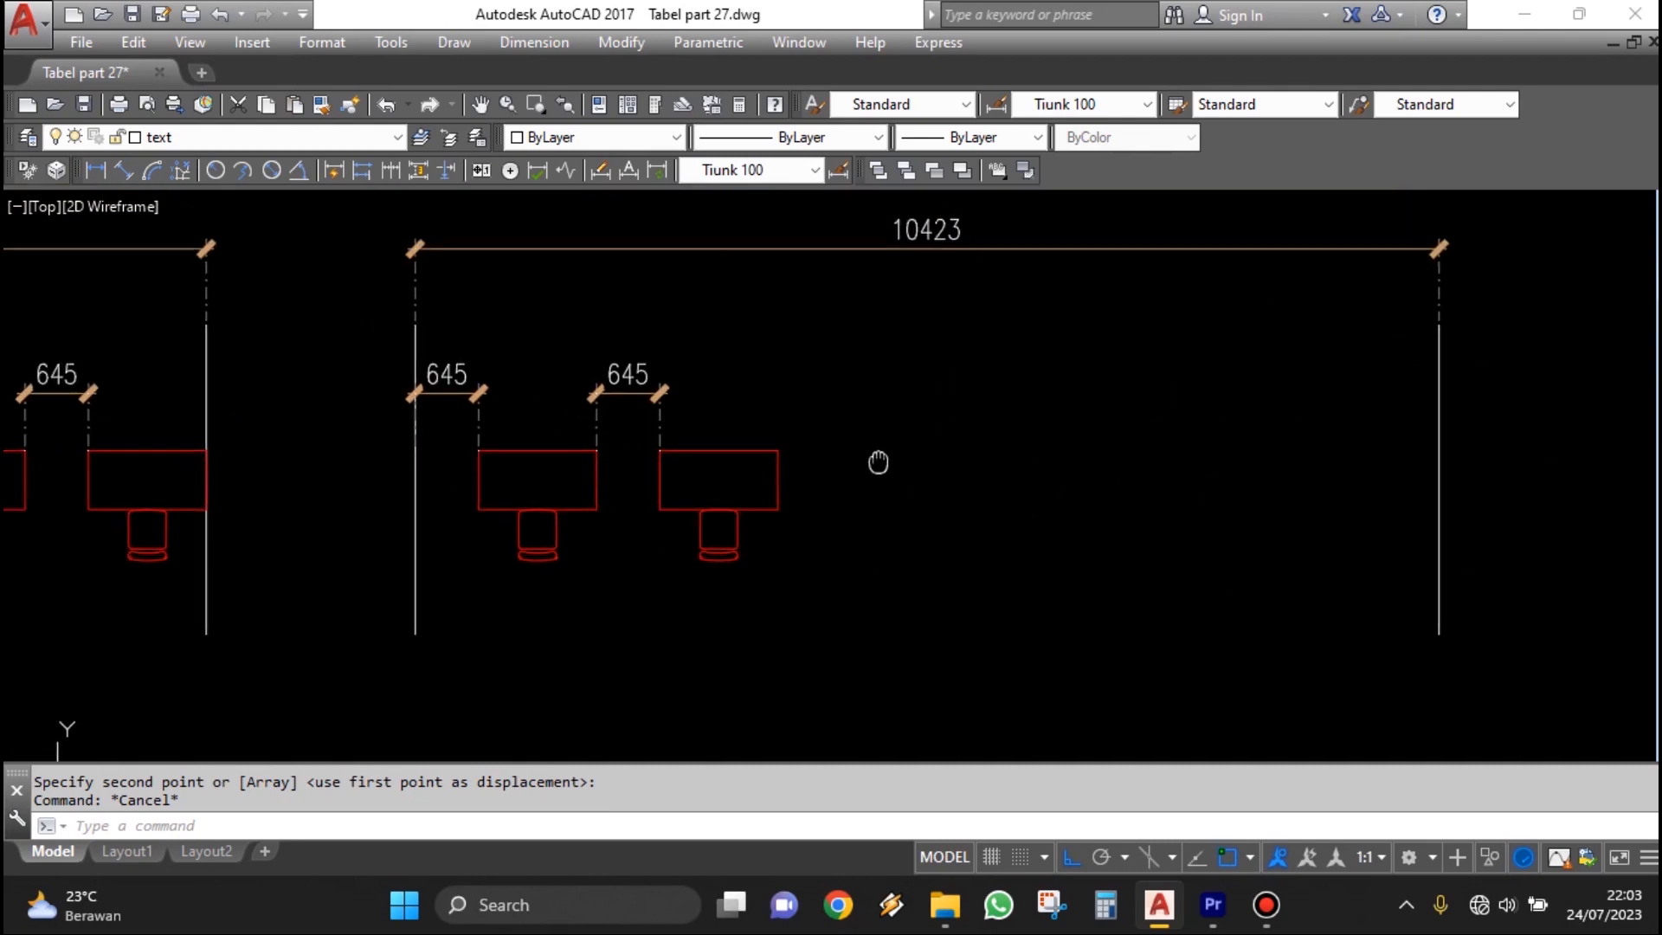
{"action": "scroll", "coordinate": [891, 423], "scroll_direction": "down", "scroll_amount": 2}
{"action": "scroll", "coordinate": [674, 404], "scroll_direction": "up", "scroll_amount": 2}
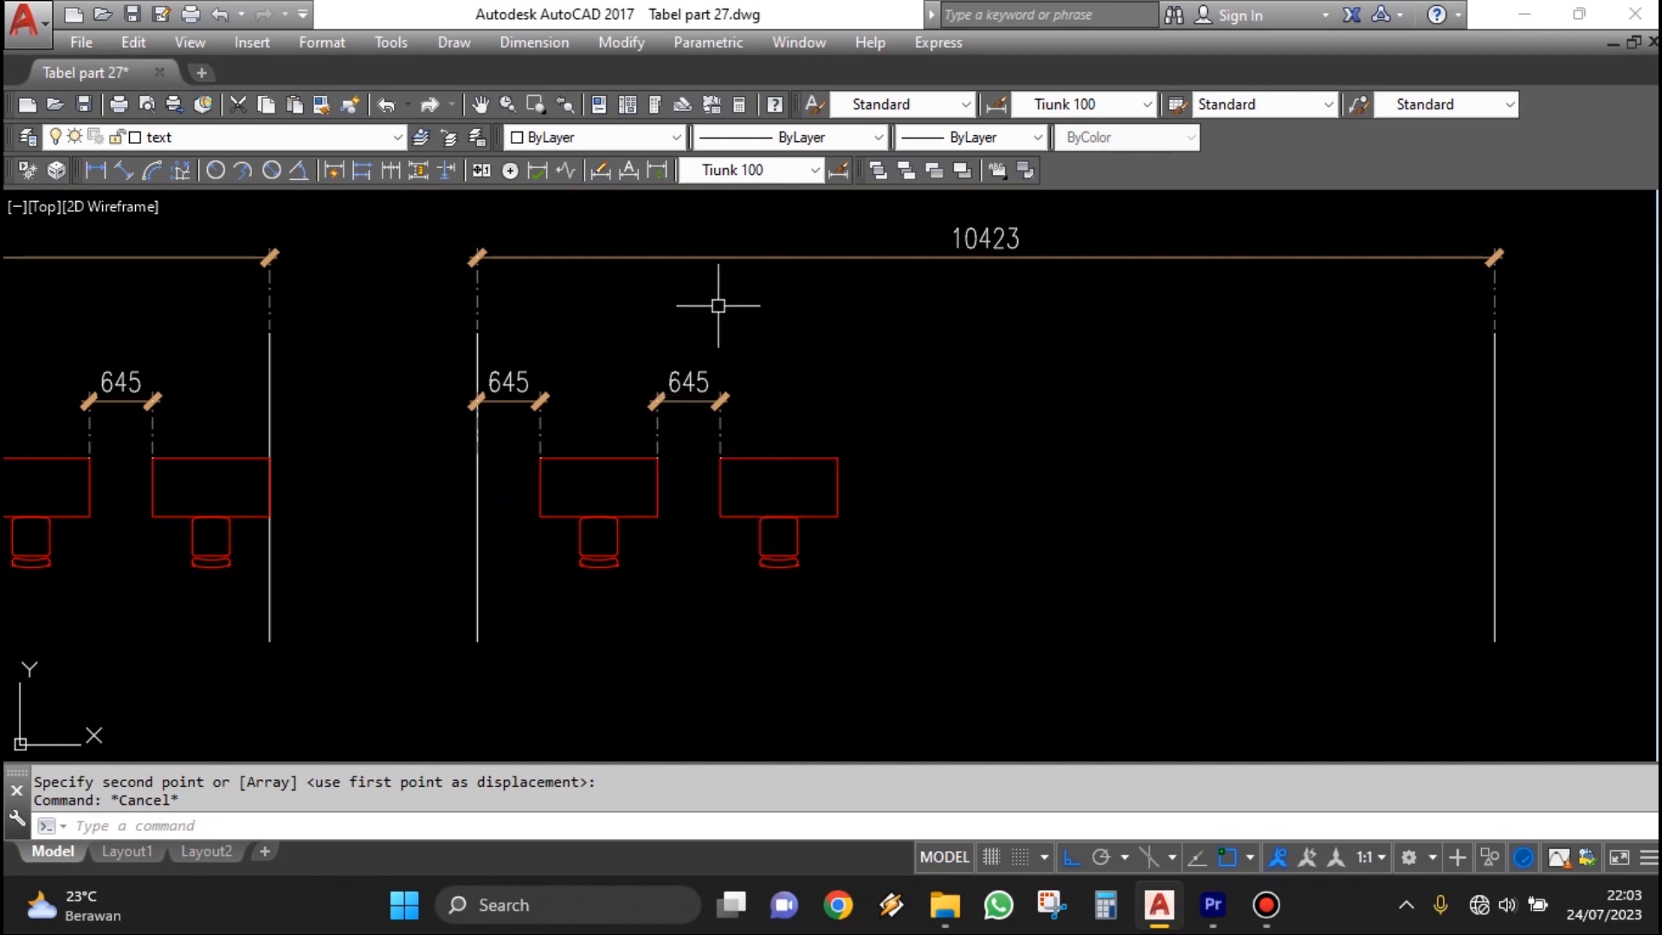
Erase the two copied gap dimensions and the two copied desks with chairs from the second layout.
{"action": "scroll", "coordinate": [742, 356], "scroll_direction": "down", "scroll_amount": 1}
{"action": "type", "text": "E"}
{"action": "key", "text": "space"}
{"action": "scroll", "coordinate": [764, 372], "scroll_direction": "up", "scroll_amount": 2}
{"action": "left_click", "coordinate": [786, 338]}
{"action": "left_click", "coordinate": [484, 416]}
{"action": "key", "text": "space"}
{"action": "key", "text": "space"}
{"action": "left_click", "coordinate": [897, 630]}
{"action": "left_click", "coordinate": [614, 432]}
{"action": "key", "text": "space"}
{"action": "scroll", "coordinate": [797, 464], "scroll_direction": "down", "scroll_amount": 2}
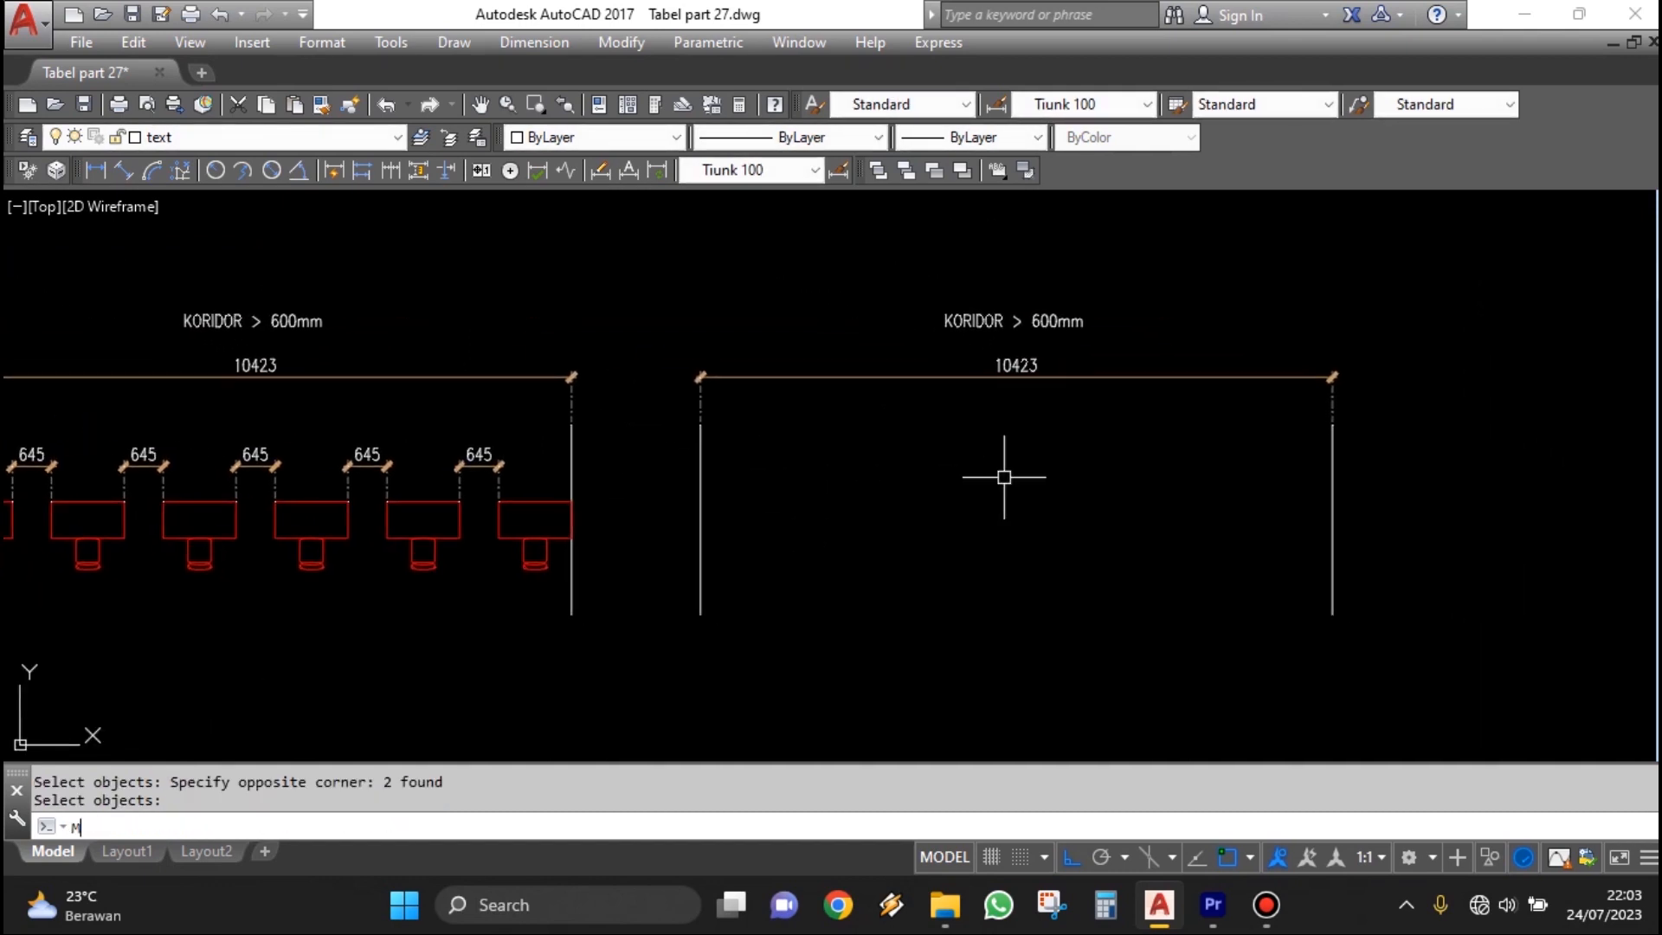
Move the second layout's boundary lines, overall dimension and text farther right, away from the first desk row.
{"action": "key", "text": "space"}
{"action": "left_click", "coordinate": [1447, 656]}
{"action": "left_click", "coordinate": [642, 270]}
{"action": "key", "text": "space"}
{"action": "left_click", "coordinate": [776, 249]}
{"action": "left_click", "coordinate": [871, 259]}
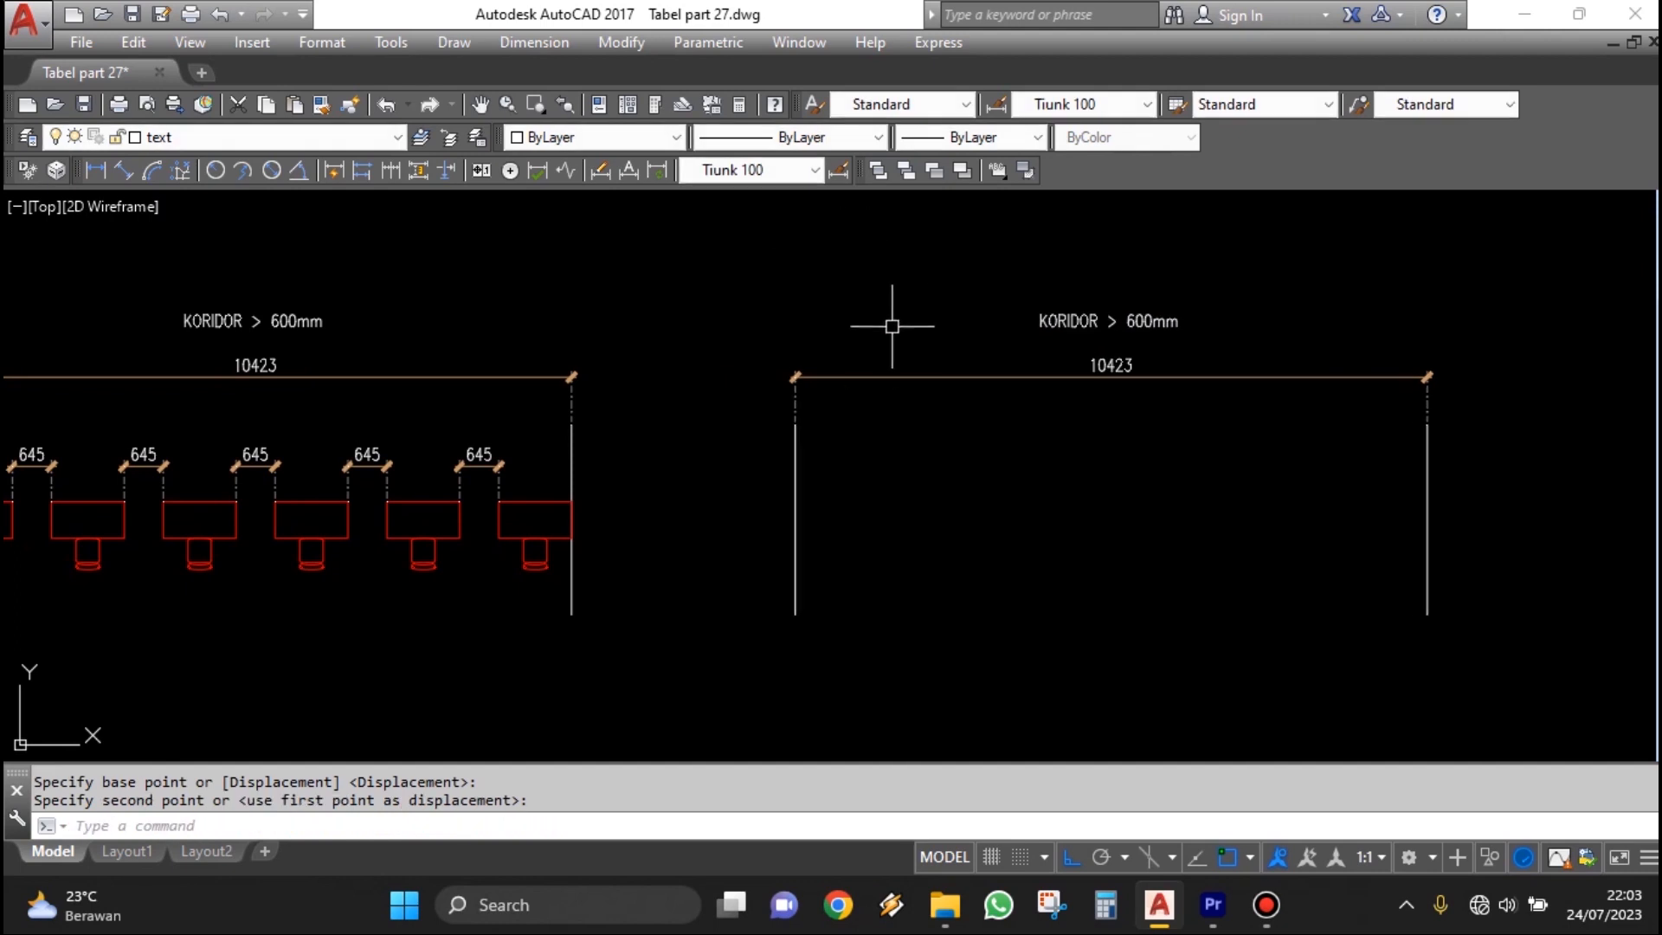
Add a linear dimension to the width of the first layout's last desk, aligned with the gap dimensions.
{"action": "middle_click_drag", "start_coordinate": [891, 503], "coordinate": [745, 476]}
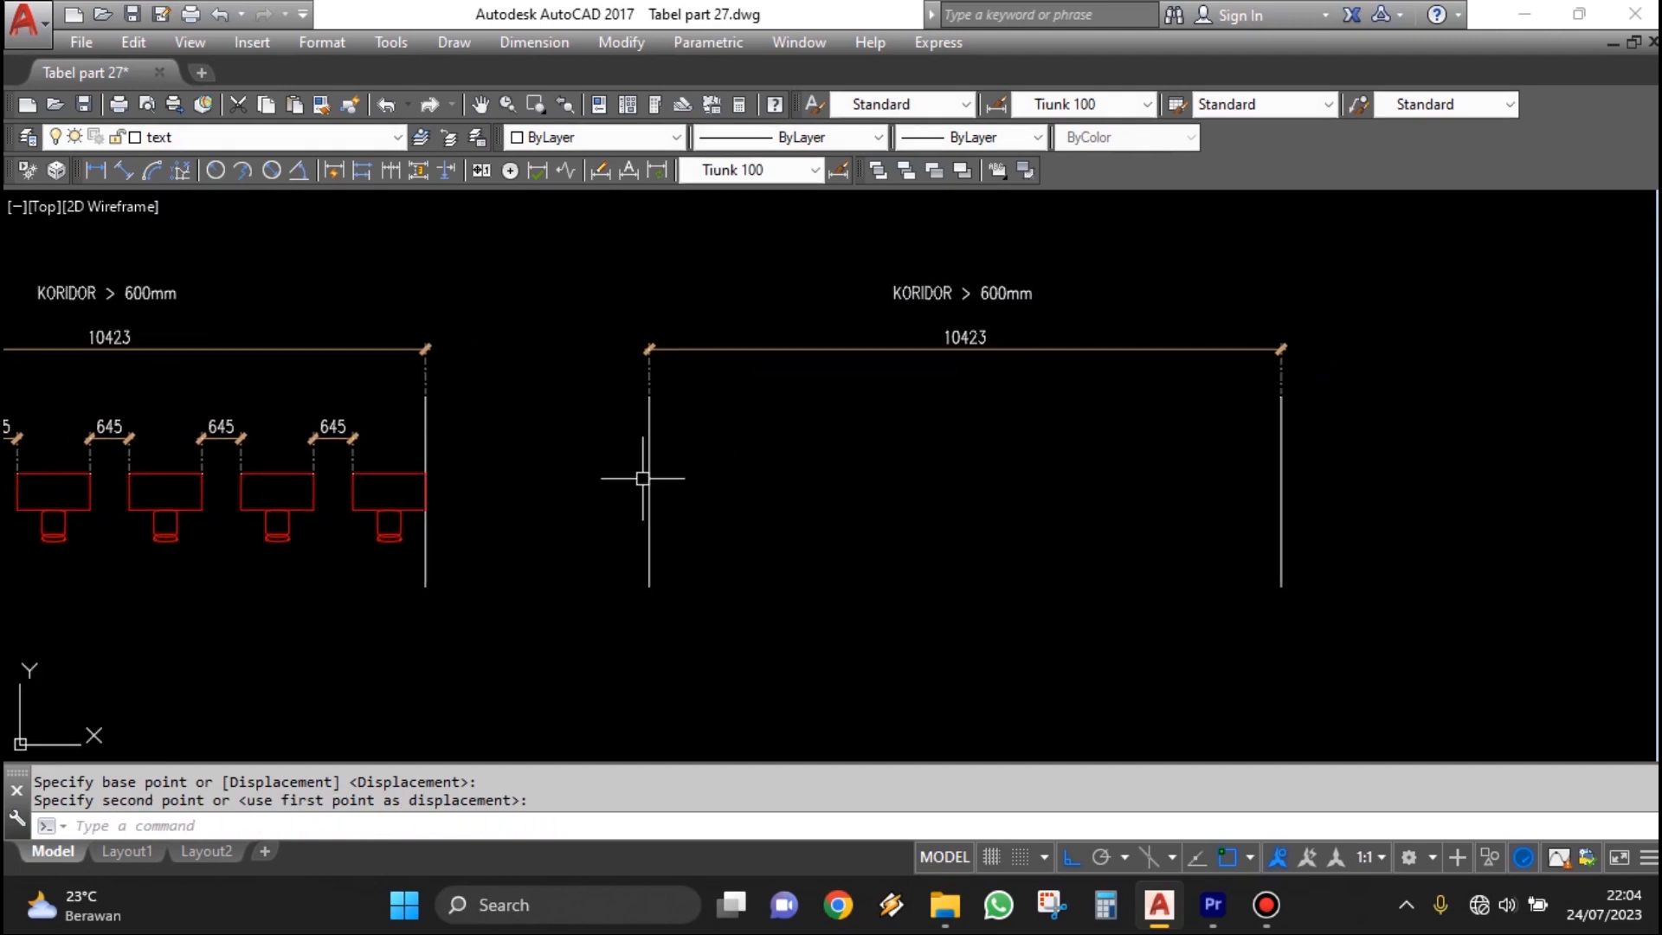
{"action": "middle_click_drag", "start_coordinate": [447, 472], "coordinate": [661, 471]}
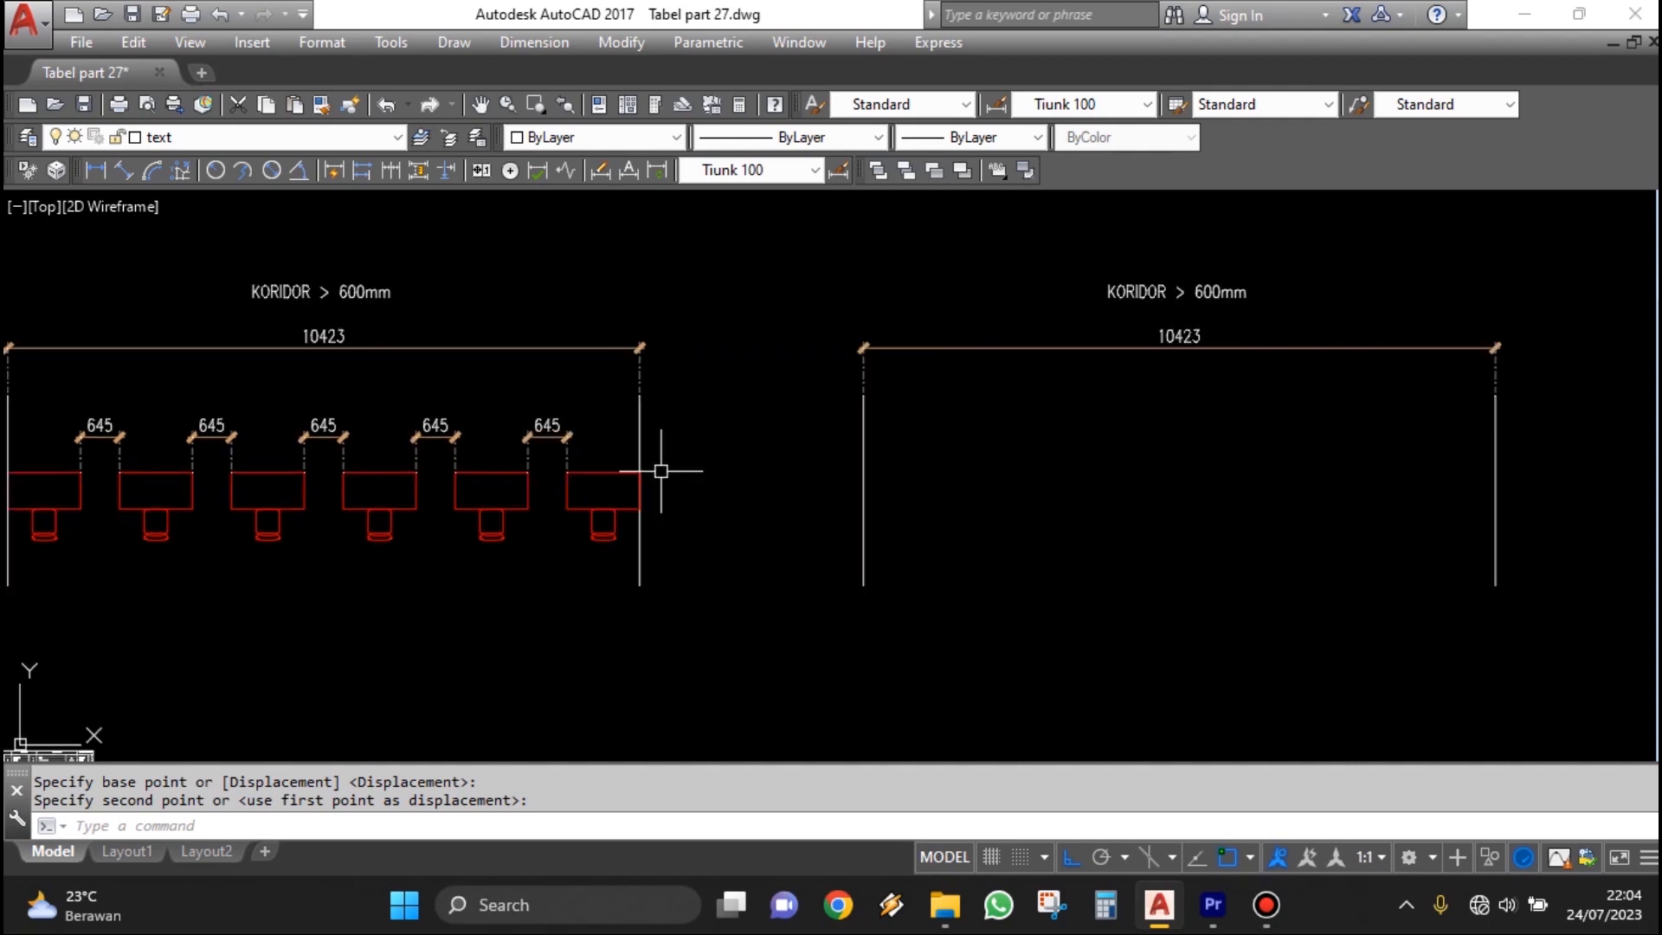
{"action": "middle_click_drag", "start_coordinate": [931, 487], "coordinate": [752, 486]}
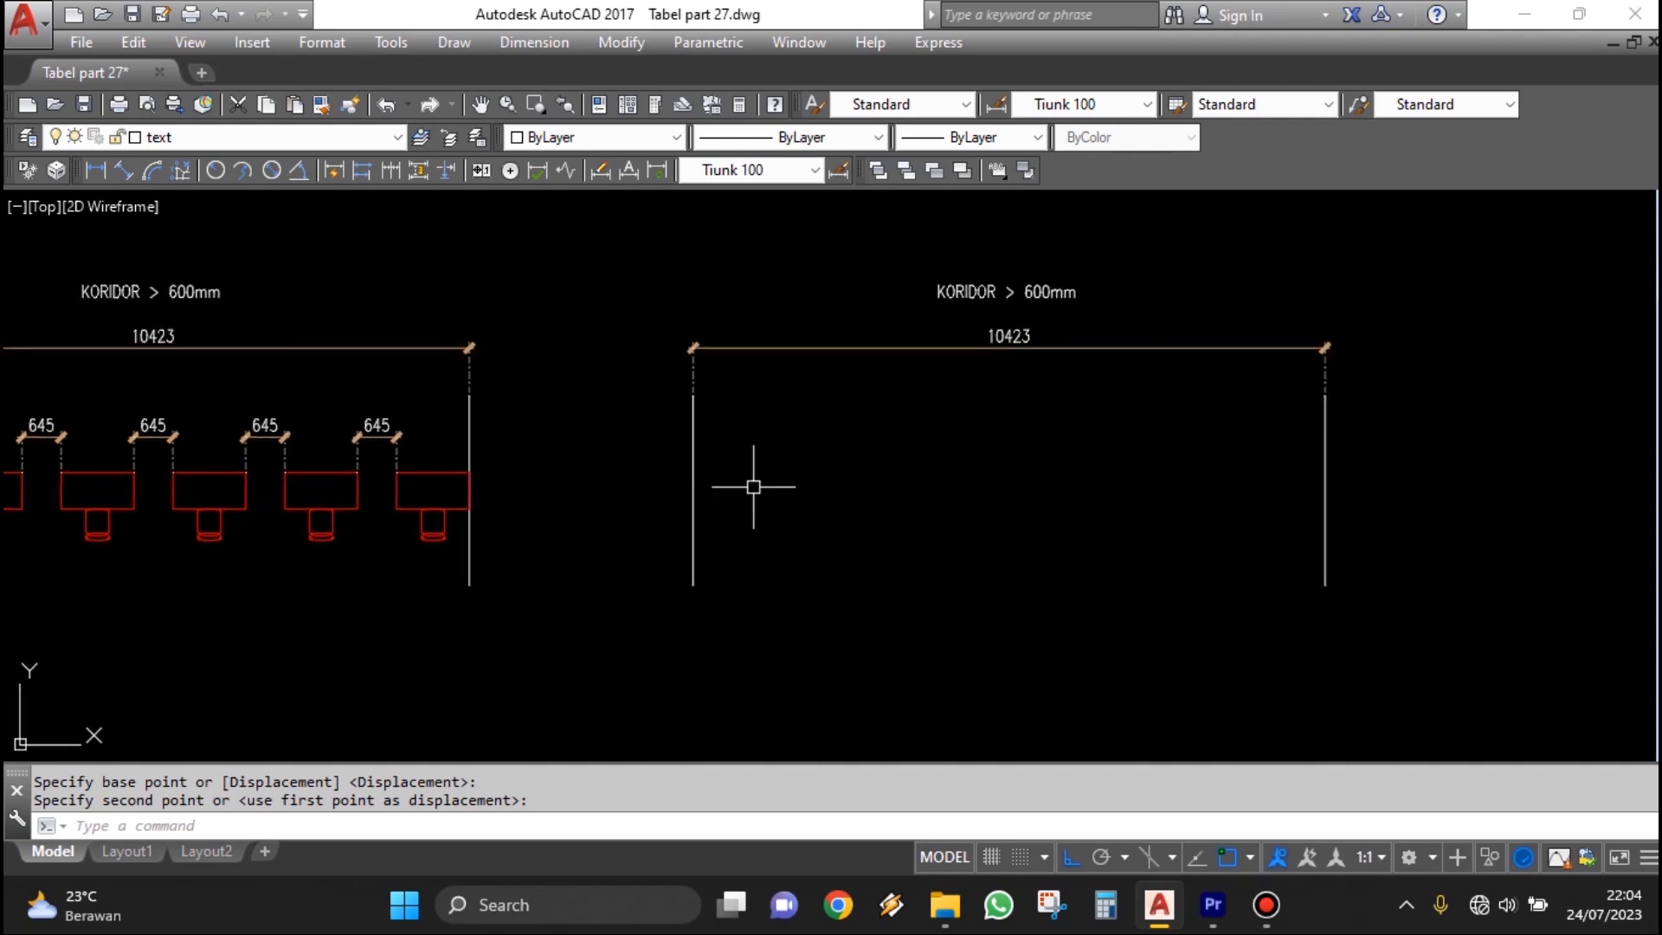
{"action": "left_click", "coordinate": [97, 170]}
{"action": "scroll", "coordinate": [344, 482], "scroll_direction": "up", "scroll_amount": 4}
{"action": "key", "text": "Return"}
{"action": "left_click", "coordinate": [512, 457]}
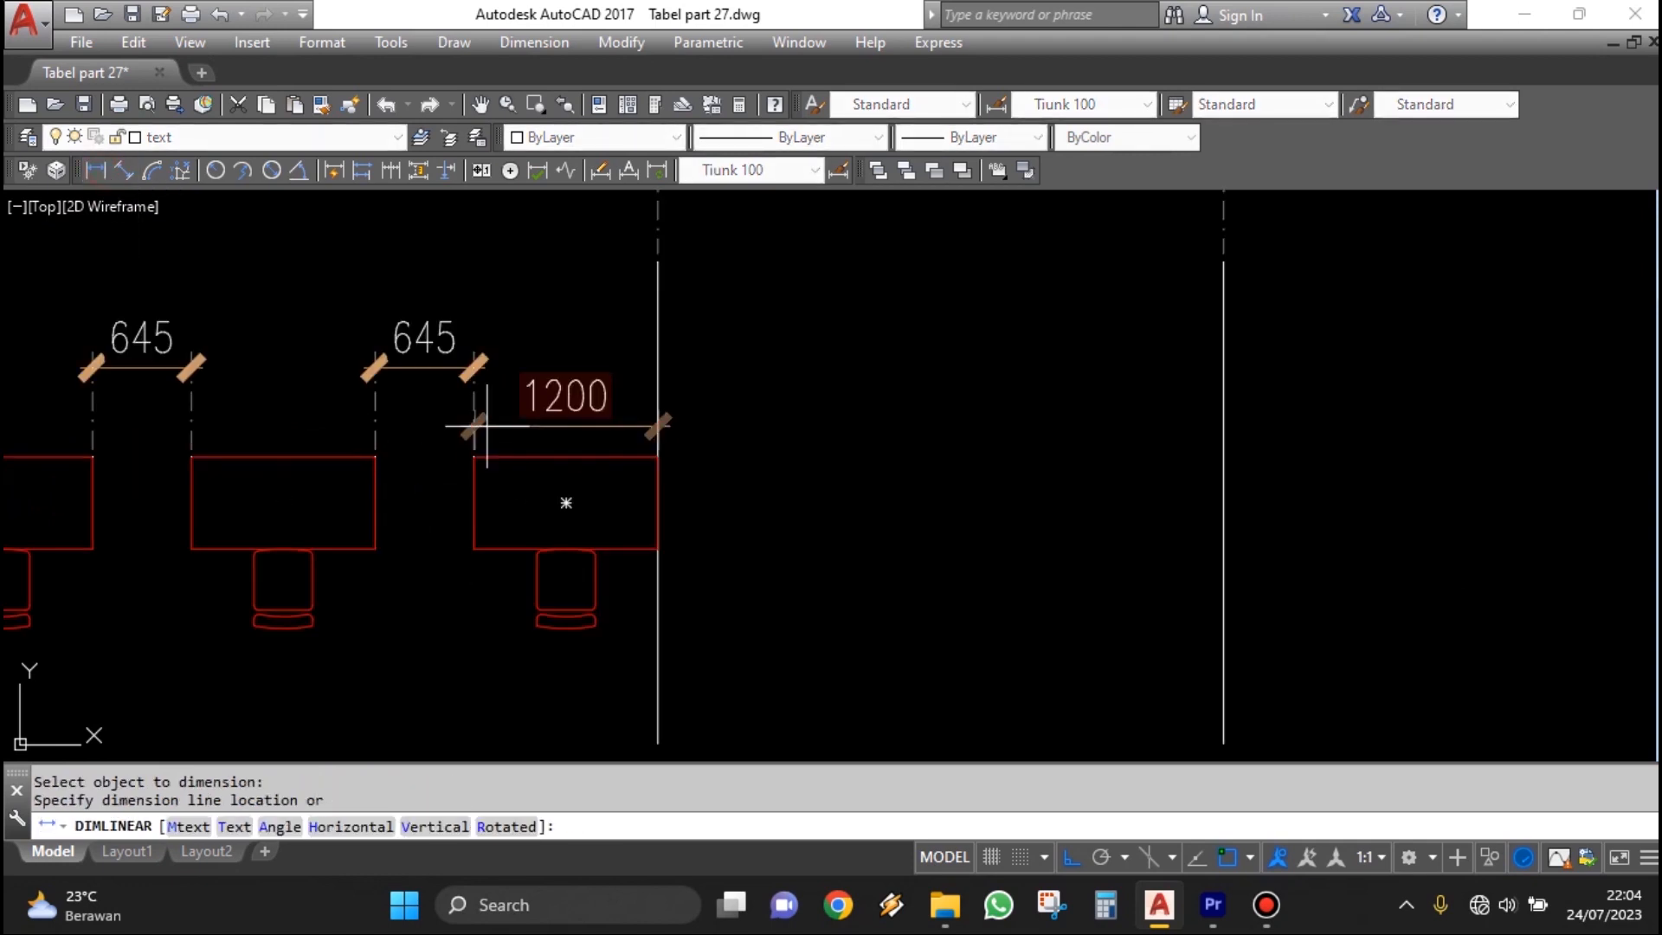
{"action": "left_click", "coordinate": [441, 372]}
{"action": "scroll", "coordinate": [605, 496], "scroll_direction": "down", "scroll_amount": 4}
{"action": "middle_click_drag", "start_coordinate": [768, 493], "coordinate": [563, 494]}
{"action": "scroll", "coordinate": [563, 494], "scroll_direction": "up", "scroll_amount": 3}
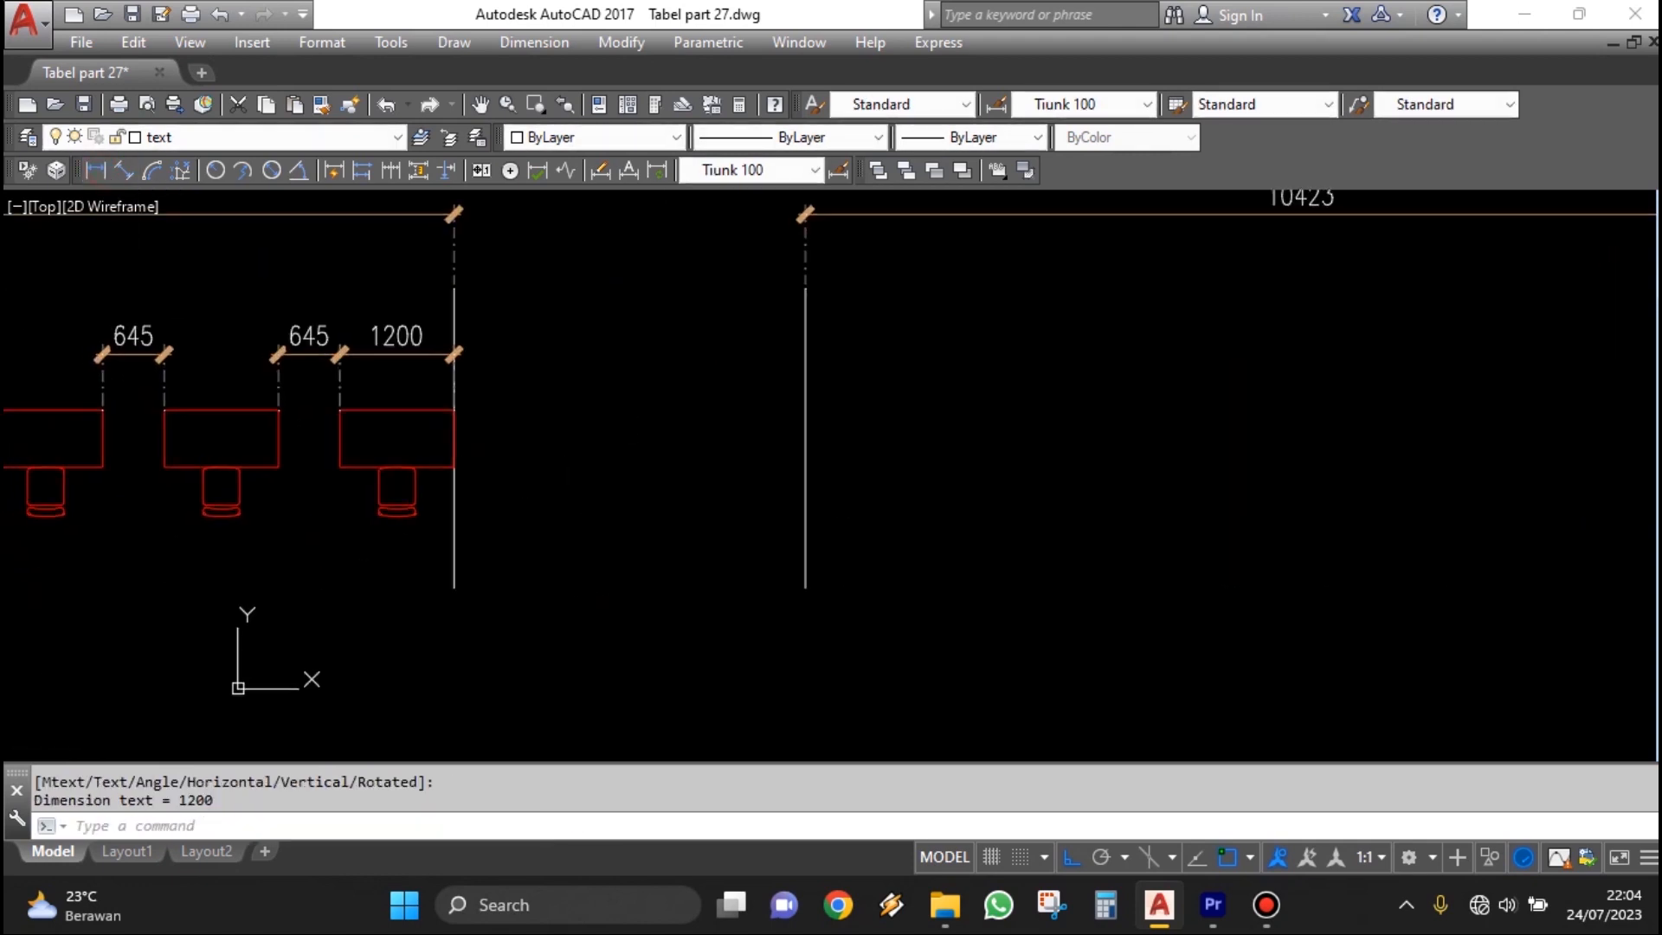
{"action": "key", "text": "Escape"}
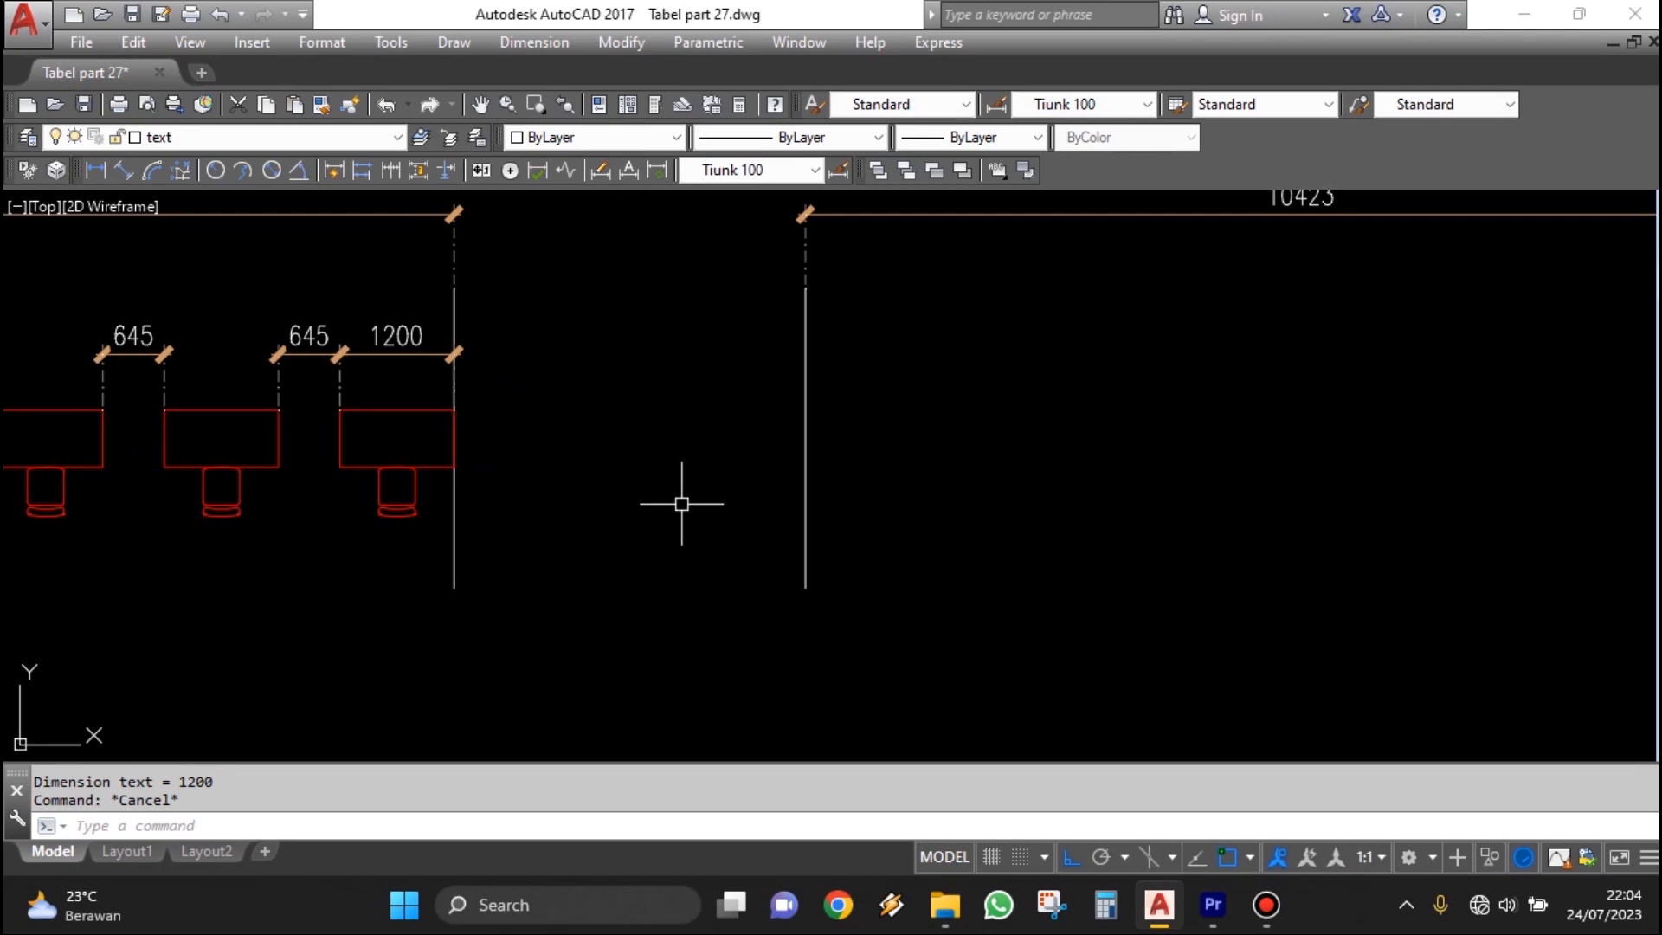
Offset the second layout's left and right boundary lines outward by 600 mm.
{"action": "type", "text": "o"}
{"action": "key", "text": "Return"}
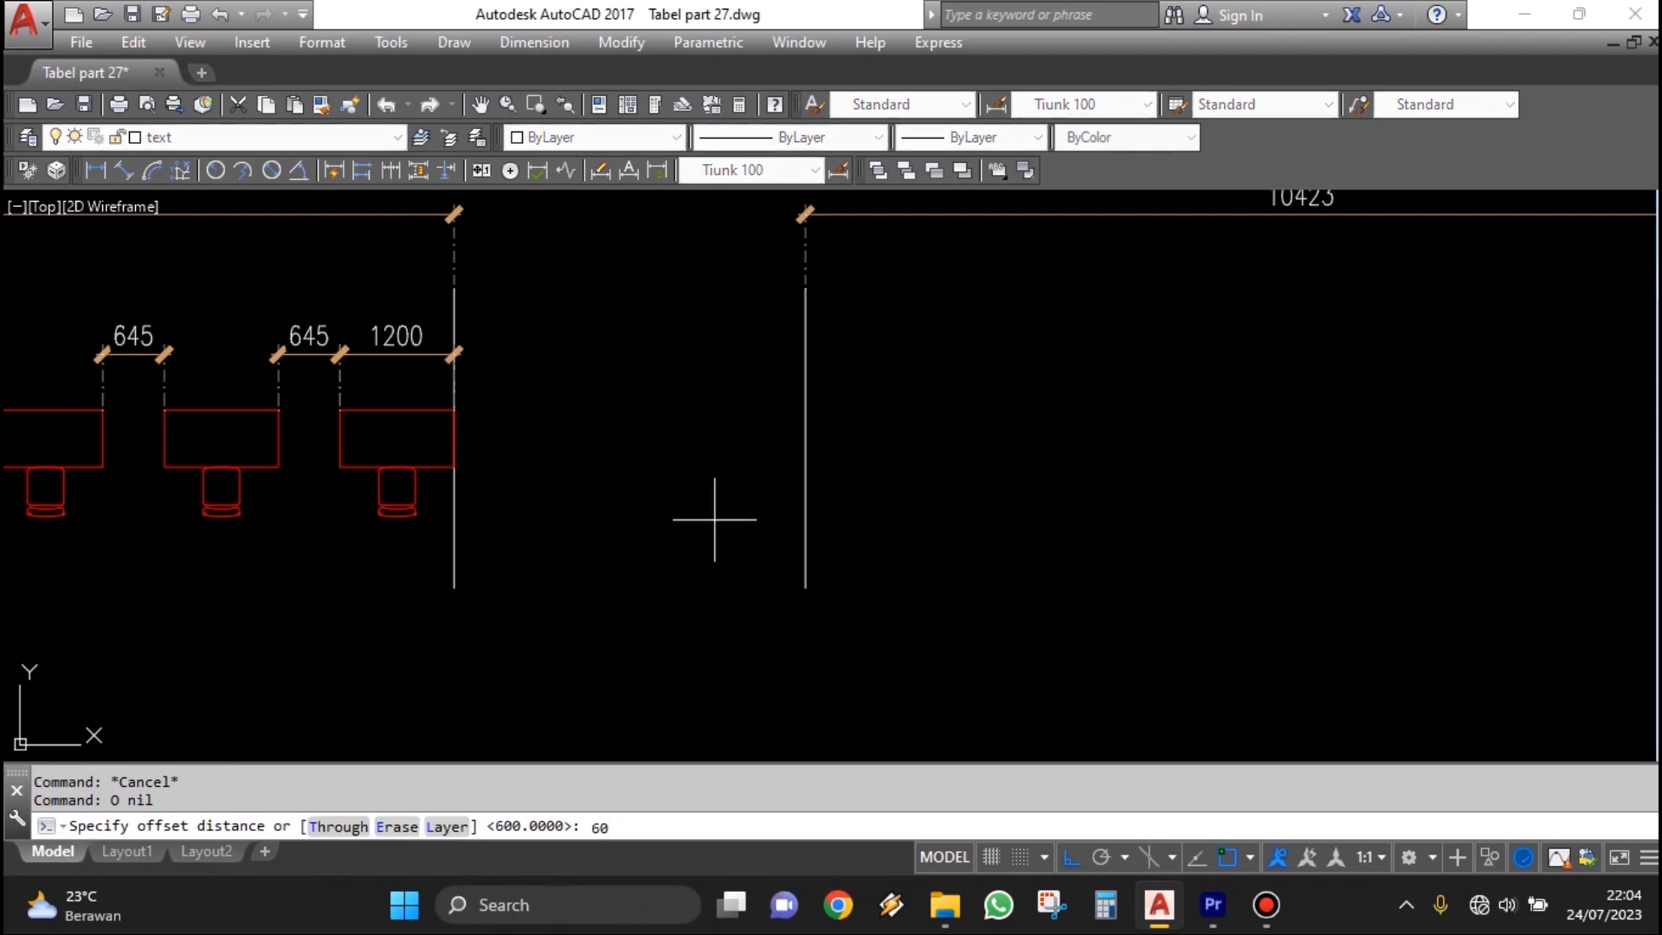
{"action": "key", "text": "Return"}
{"action": "left_click", "coordinate": [803, 392]}
{"action": "left_click", "coordinate": [791, 393]}
{"action": "middle_click_drag", "start_coordinate": [1177, 453], "coordinate": [777, 465]}
{"action": "scroll", "coordinate": [777, 465], "scroll_direction": "down", "scroll_amount": 2}
{"action": "left_click", "coordinate": [1170, 443]}
{"action": "left_click", "coordinate": [1294, 443]}
{"action": "key", "text": "Escape"}
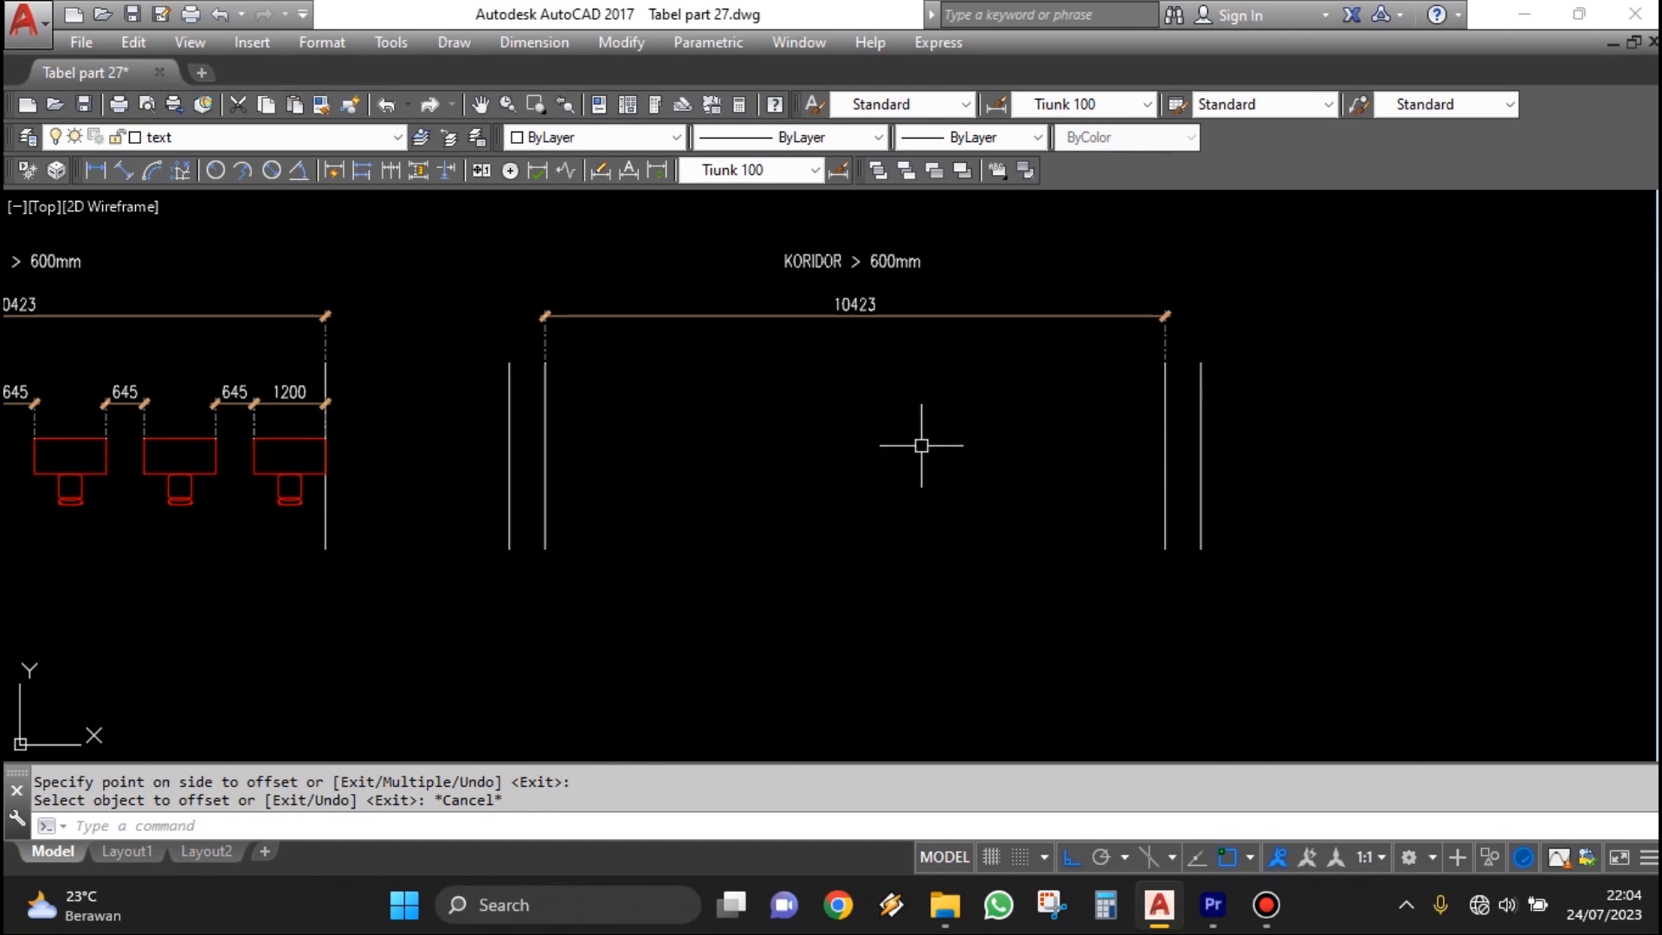
Draw a horizontal line between the midpoints of the two outer offset lines.
{"action": "type", "text": "L"}
{"action": "key", "text": "Return"}
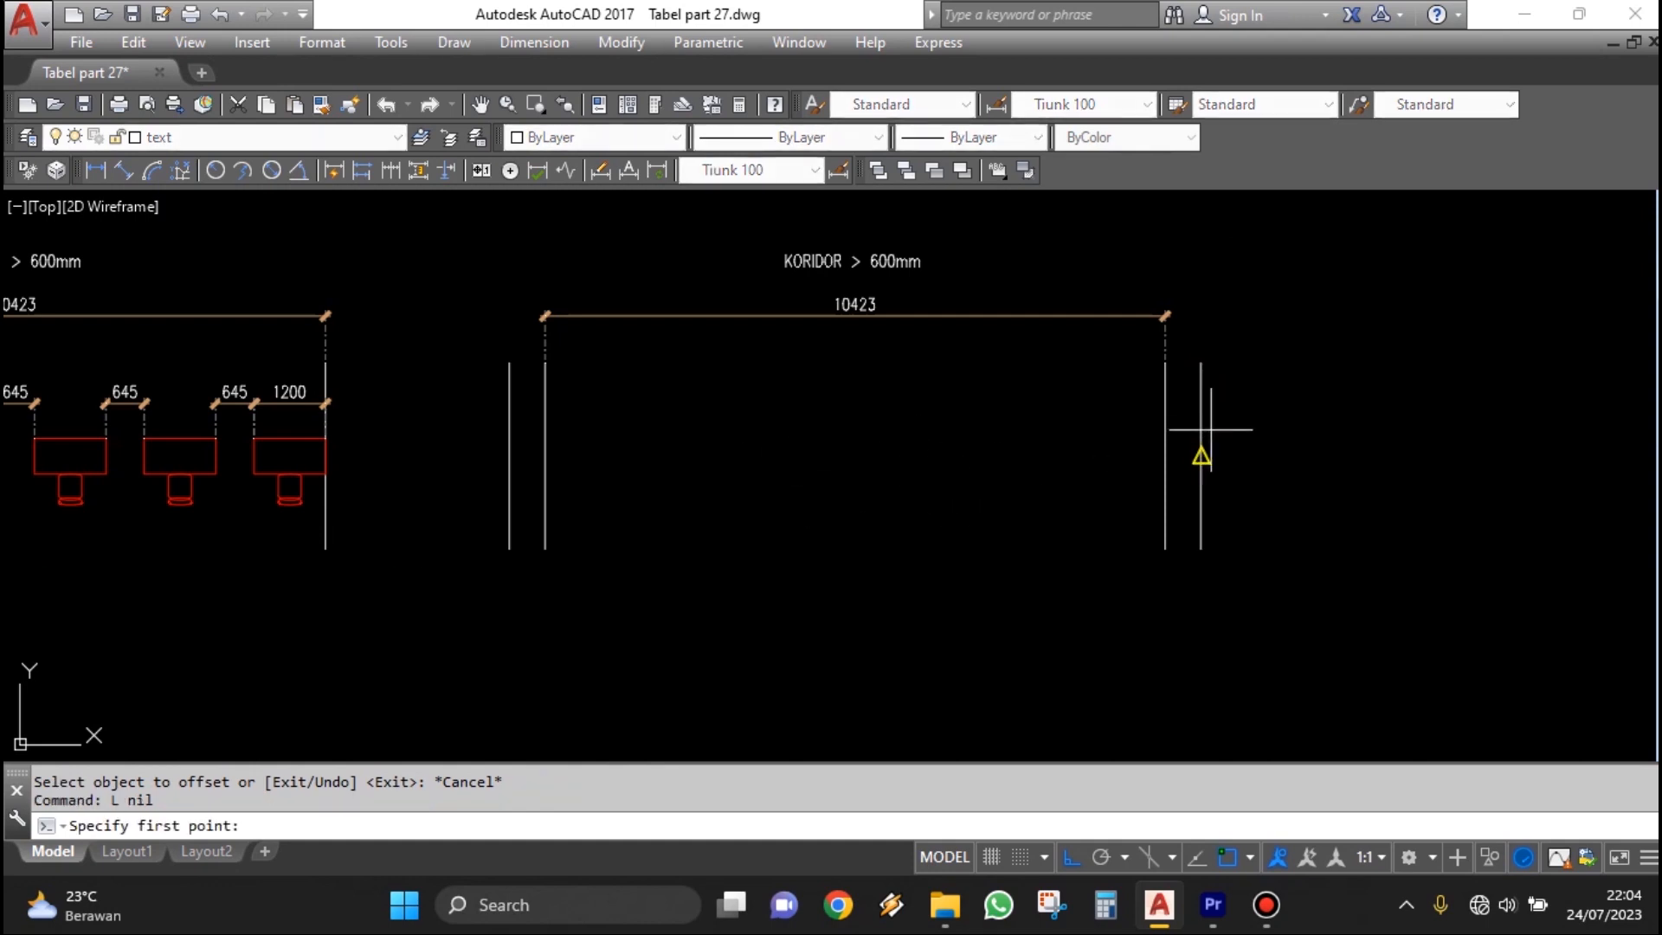
{"action": "left_click", "coordinate": [1204, 450]}
{"action": "left_click", "coordinate": [509, 463]}
{"action": "key", "text": "Escape"}
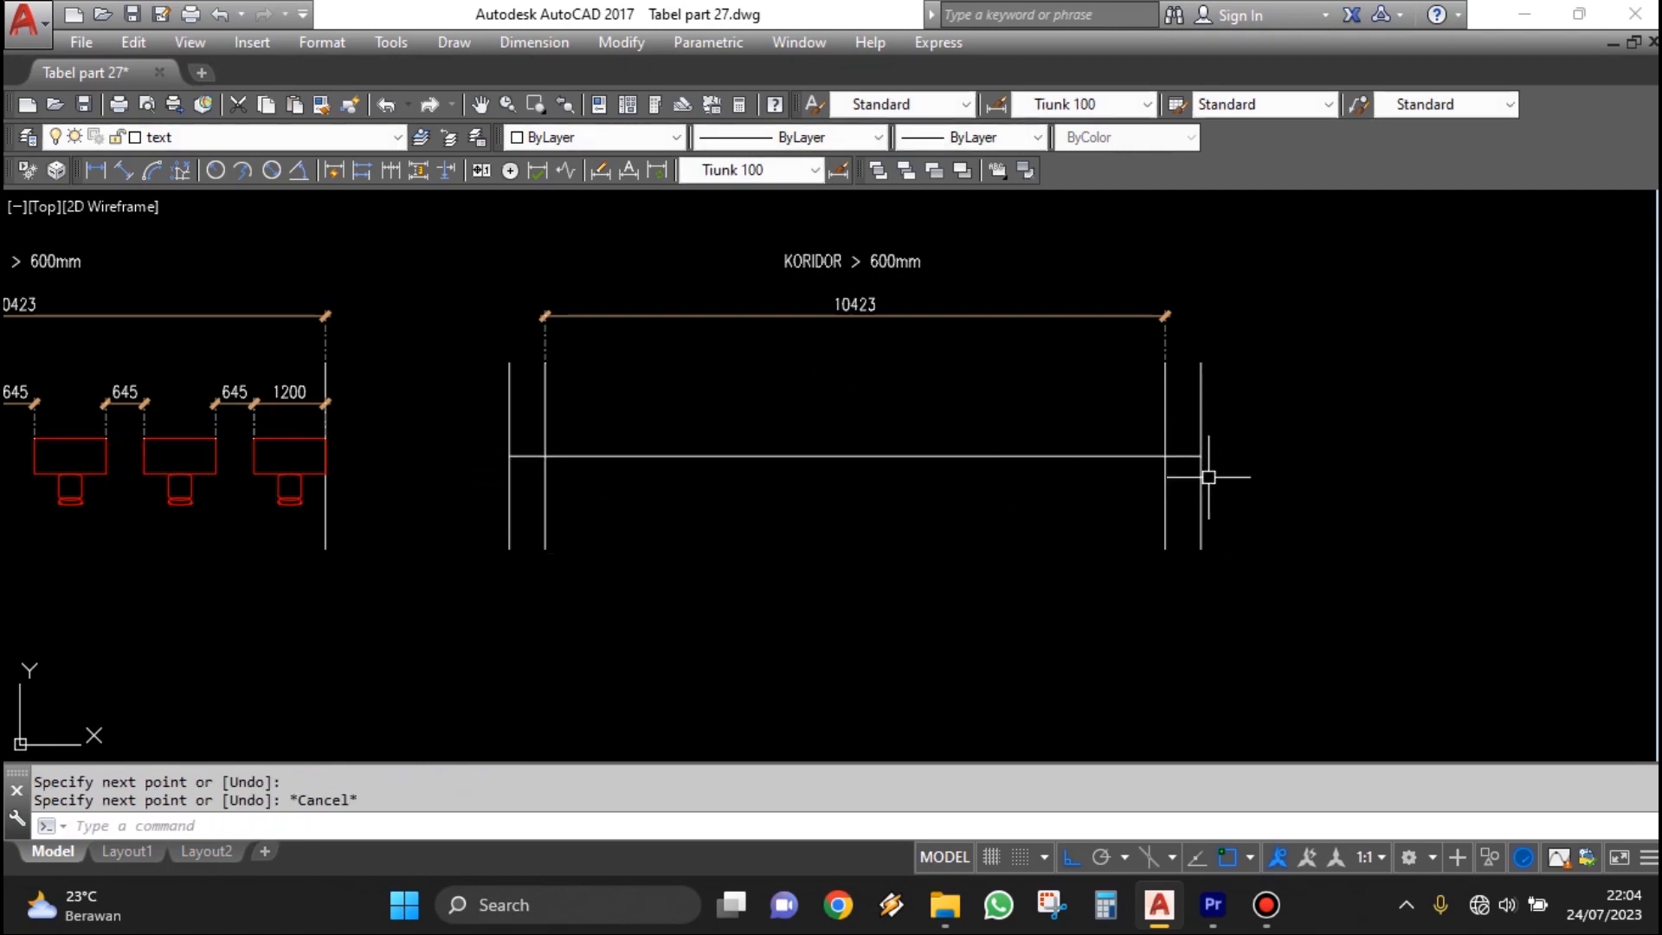
{"action": "left_click", "coordinate": [547, 424]}
{"action": "key", "text": "Escape"}
{"action": "key", "text": "Escape"}
Move the horizontal line straight up, toward the upper part of the boundary lines.
{"action": "type", "text": "m"}
{"action": "key", "text": "space"}
{"action": "left_click", "coordinate": [804, 503]}
{"action": "left_click", "coordinate": [728, 440]}
{"action": "key", "text": "space"}
{"action": "left_click", "coordinate": [1337, 549]}
{"action": "left_click", "coordinate": [1338, 501]}
{"action": "type", "text": "dq"}
{"action": "key", "text": "space"}
{"action": "key", "text": "Escape"}
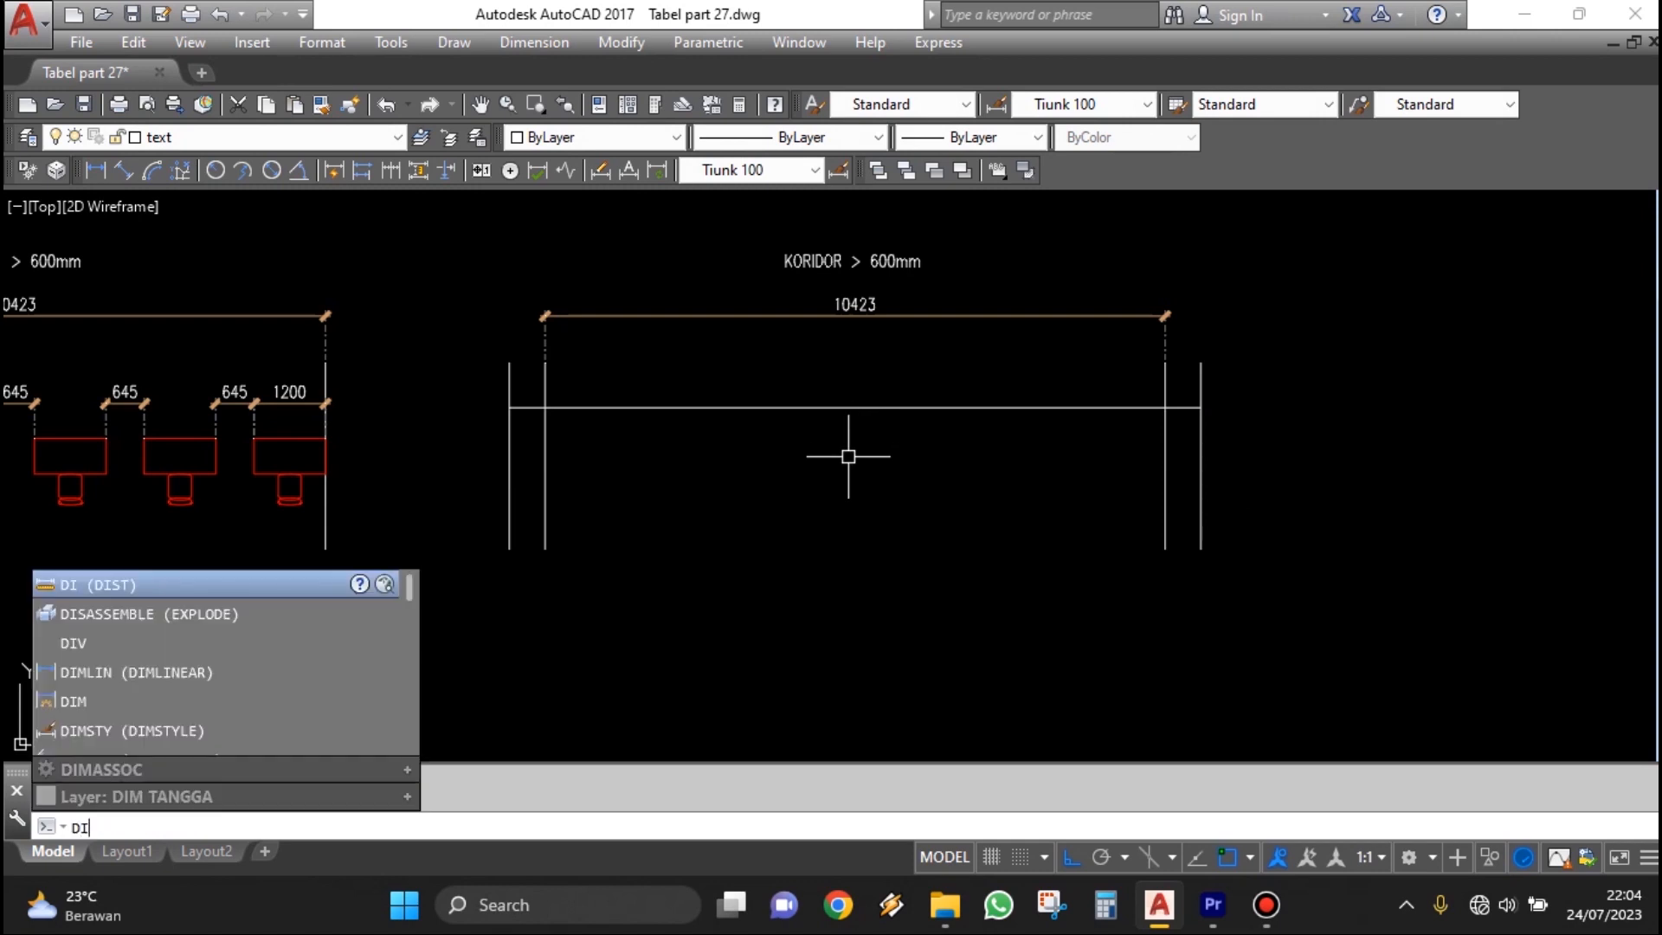
Divide the horizontal line between the outer offset lines into 6 equal segments.
{"action": "key", "text": "space"}
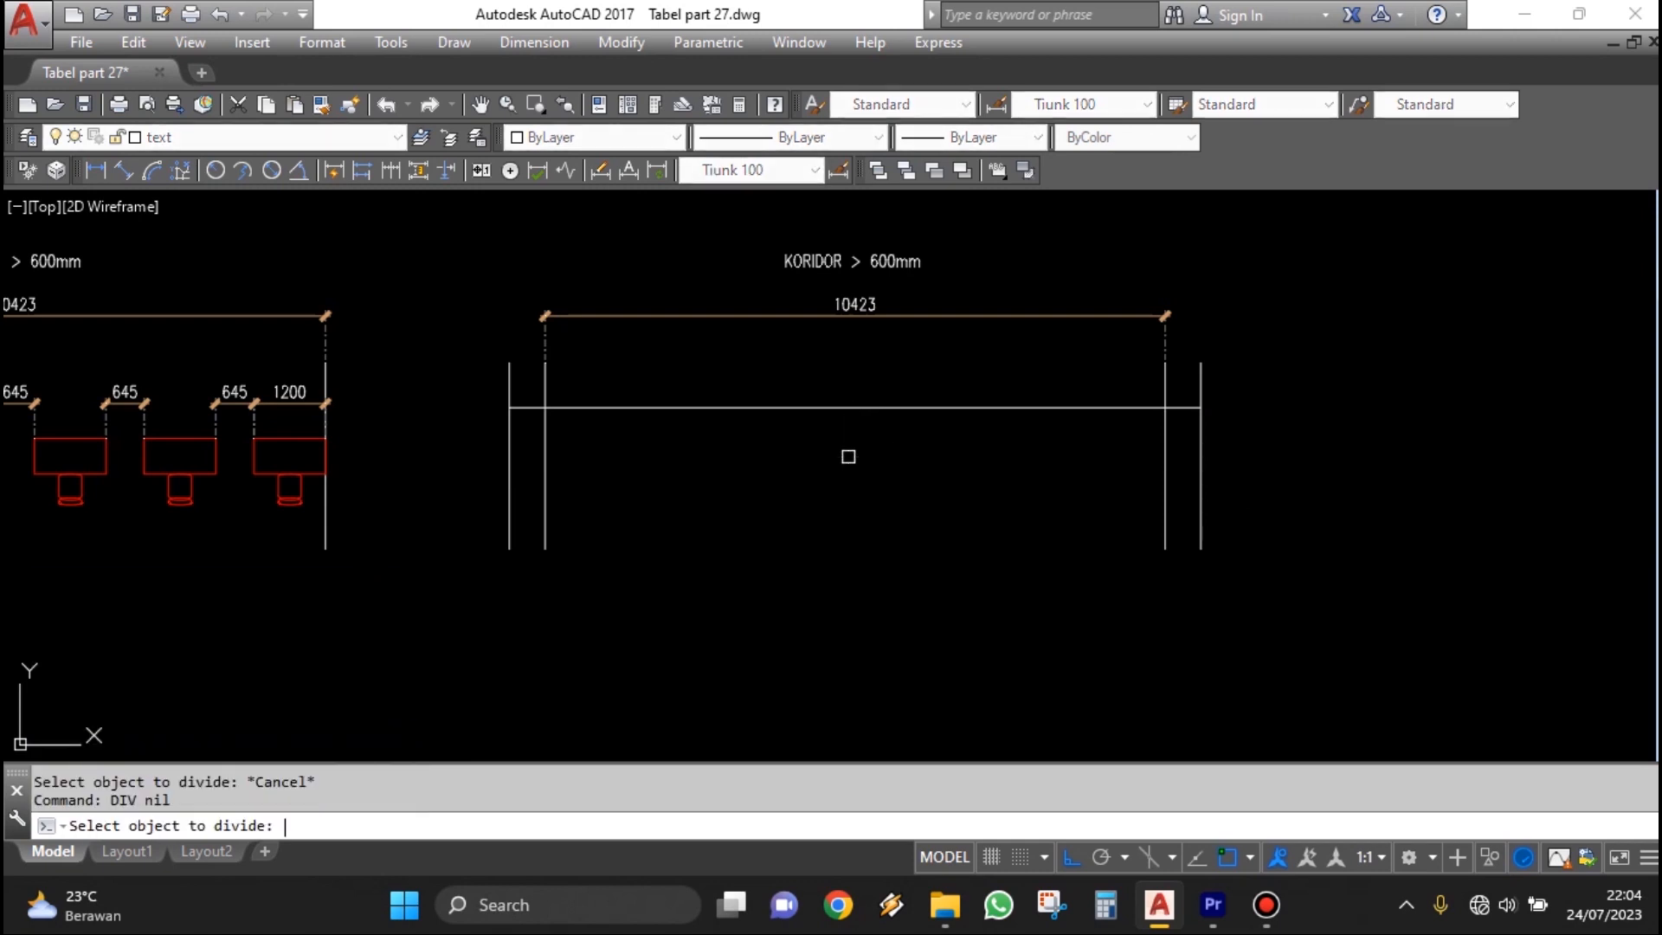
{"action": "middle_click_drag", "start_coordinate": [760, 503], "coordinate": [904, 463]}
{"action": "scroll", "coordinate": [473, 379], "scroll_direction": "down", "scroll_amount": 2}
{"action": "scroll", "coordinate": [372, 416], "scroll_direction": "up", "scroll_amount": 2}
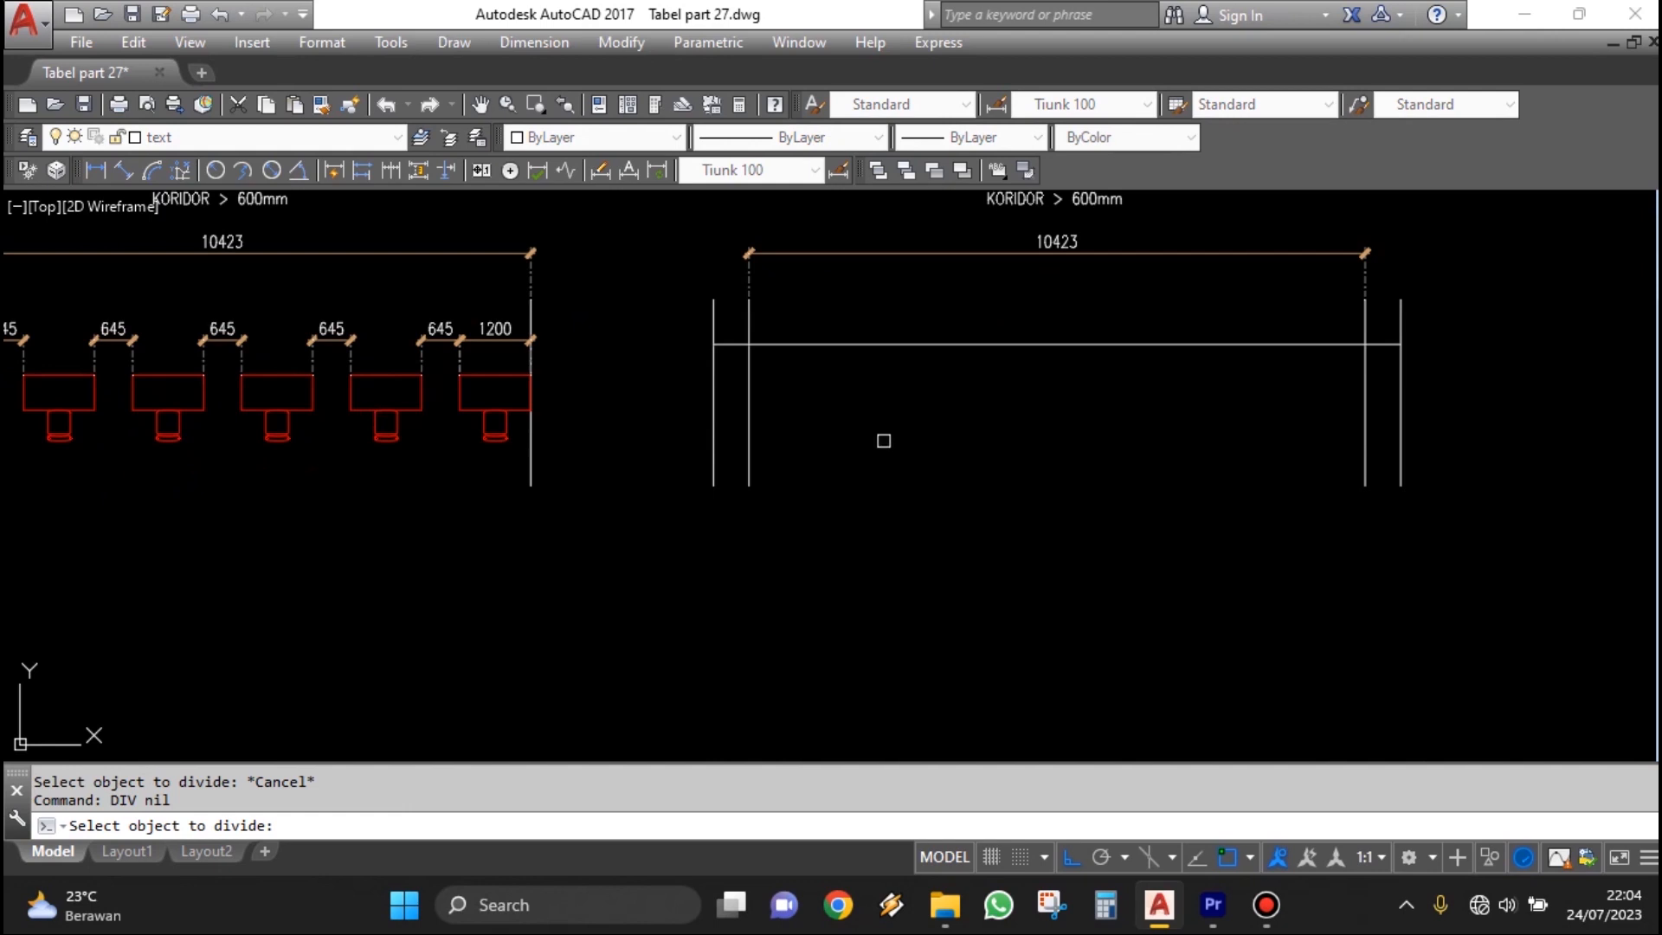
{"action": "middle_click_drag", "start_coordinate": [1090, 404], "coordinate": [941, 417]}
{"action": "left_click", "coordinate": [982, 354]}
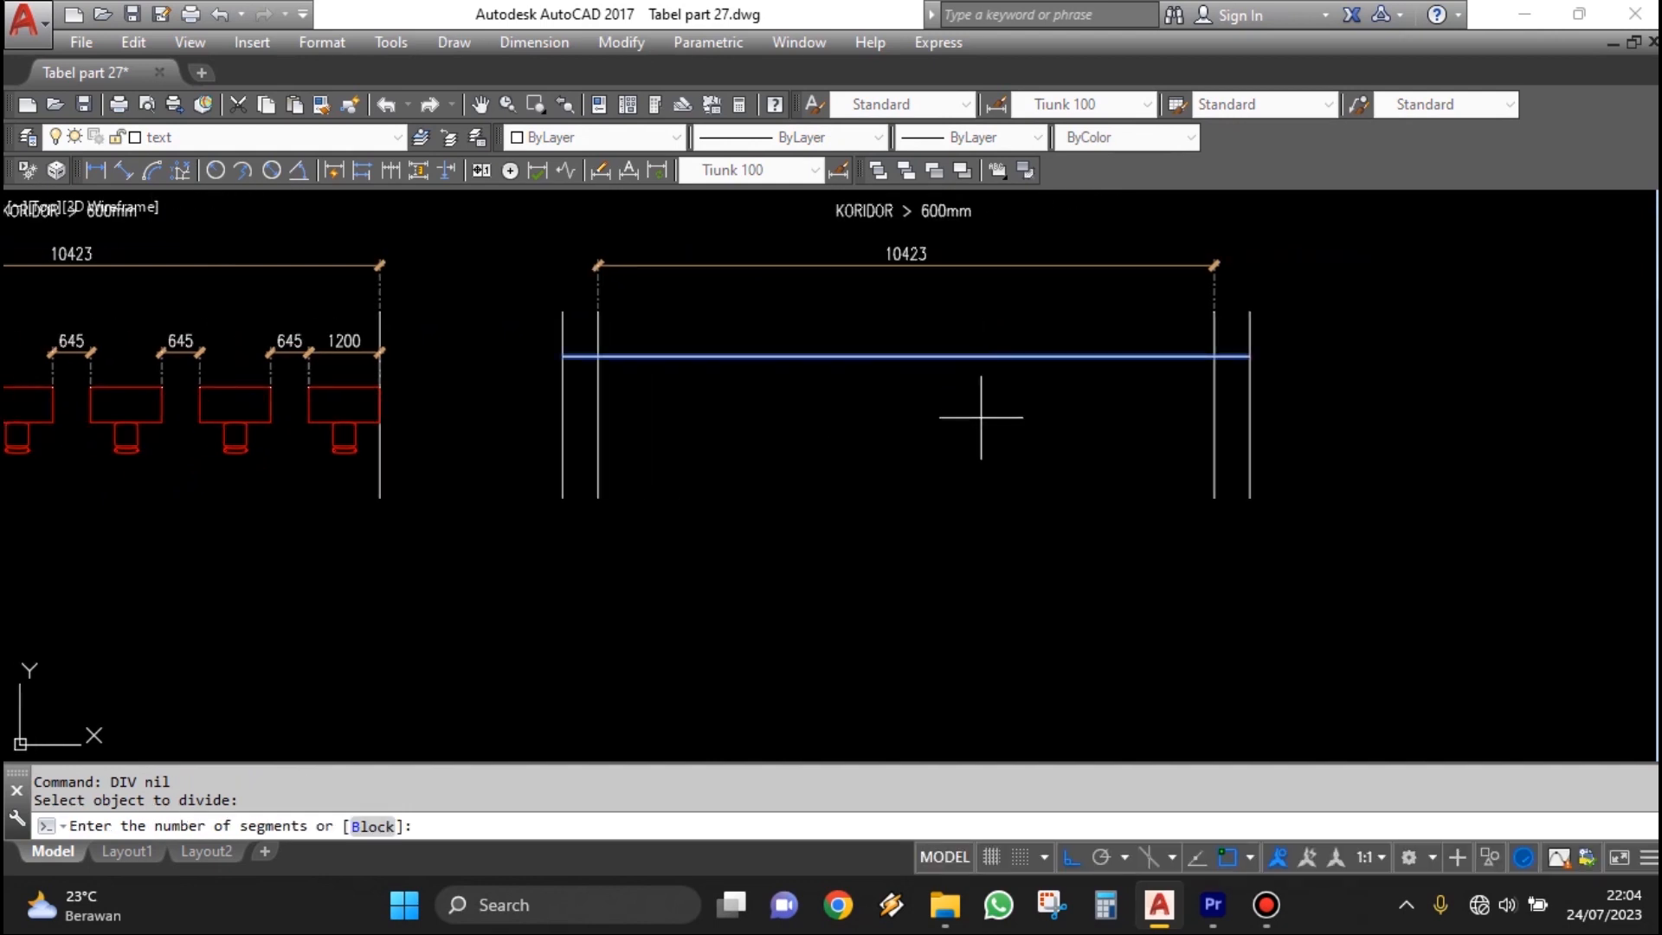
{"action": "type", "text": "6"}
{"action": "key", "text": "Return"}
{"action": "key", "text": "Escape"}
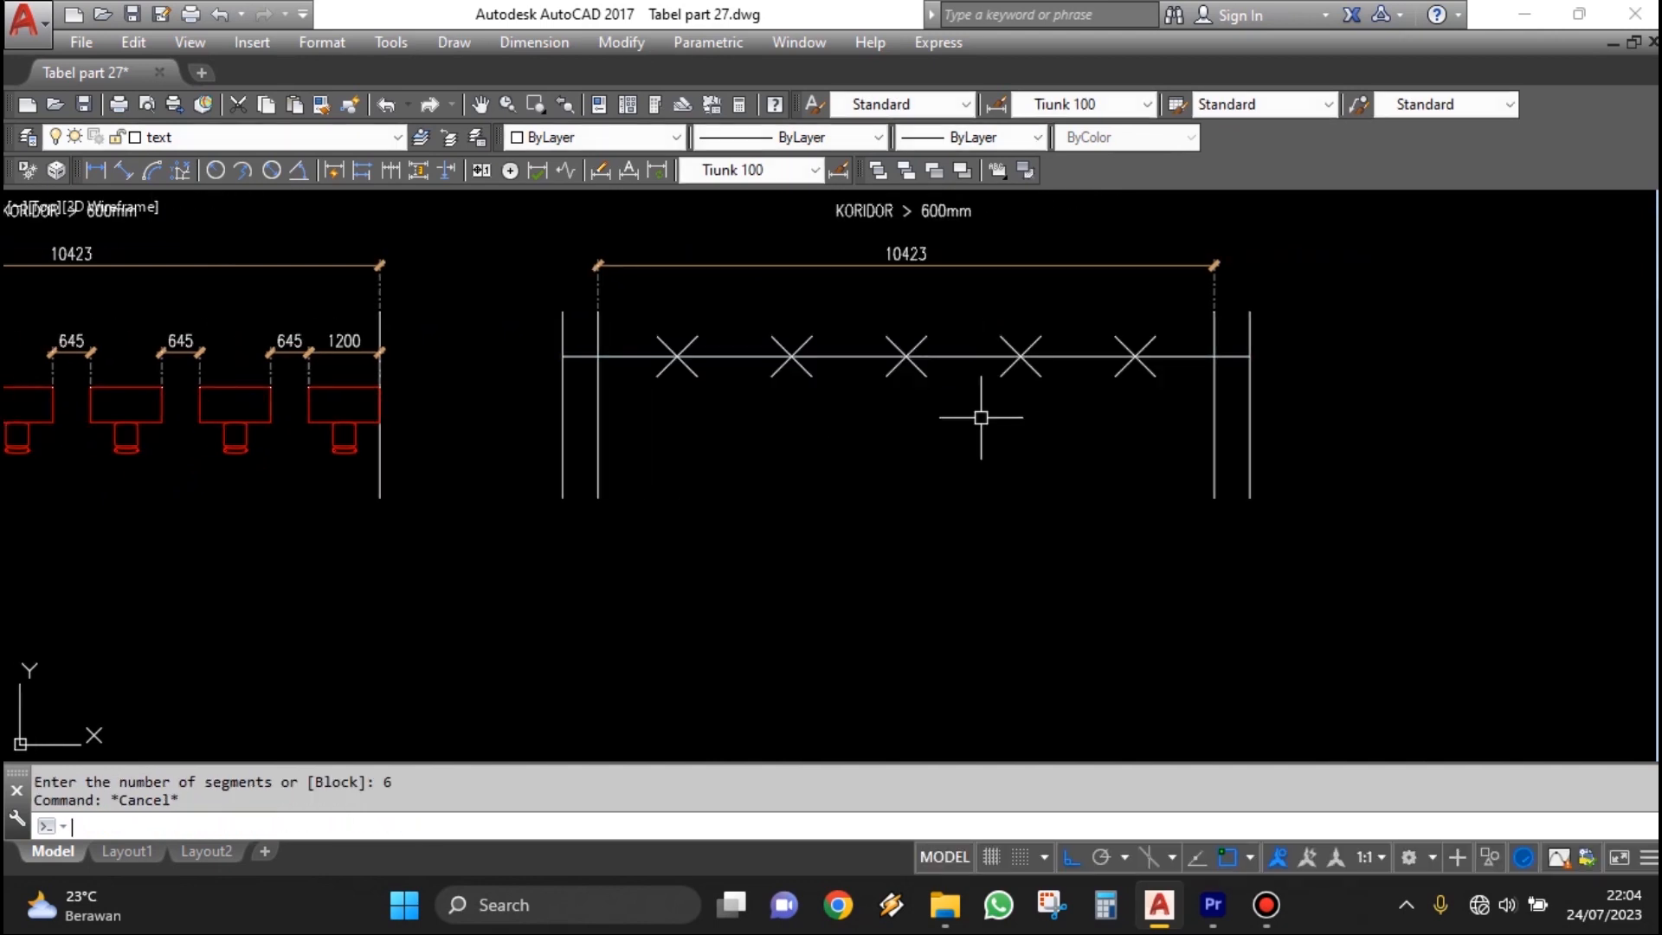
Draw a vertical guide line downward from the first division point on the left.
{"action": "type", "text": "L"}
{"action": "key", "text": "Return"}
{"action": "left_click", "coordinate": [678, 357]}
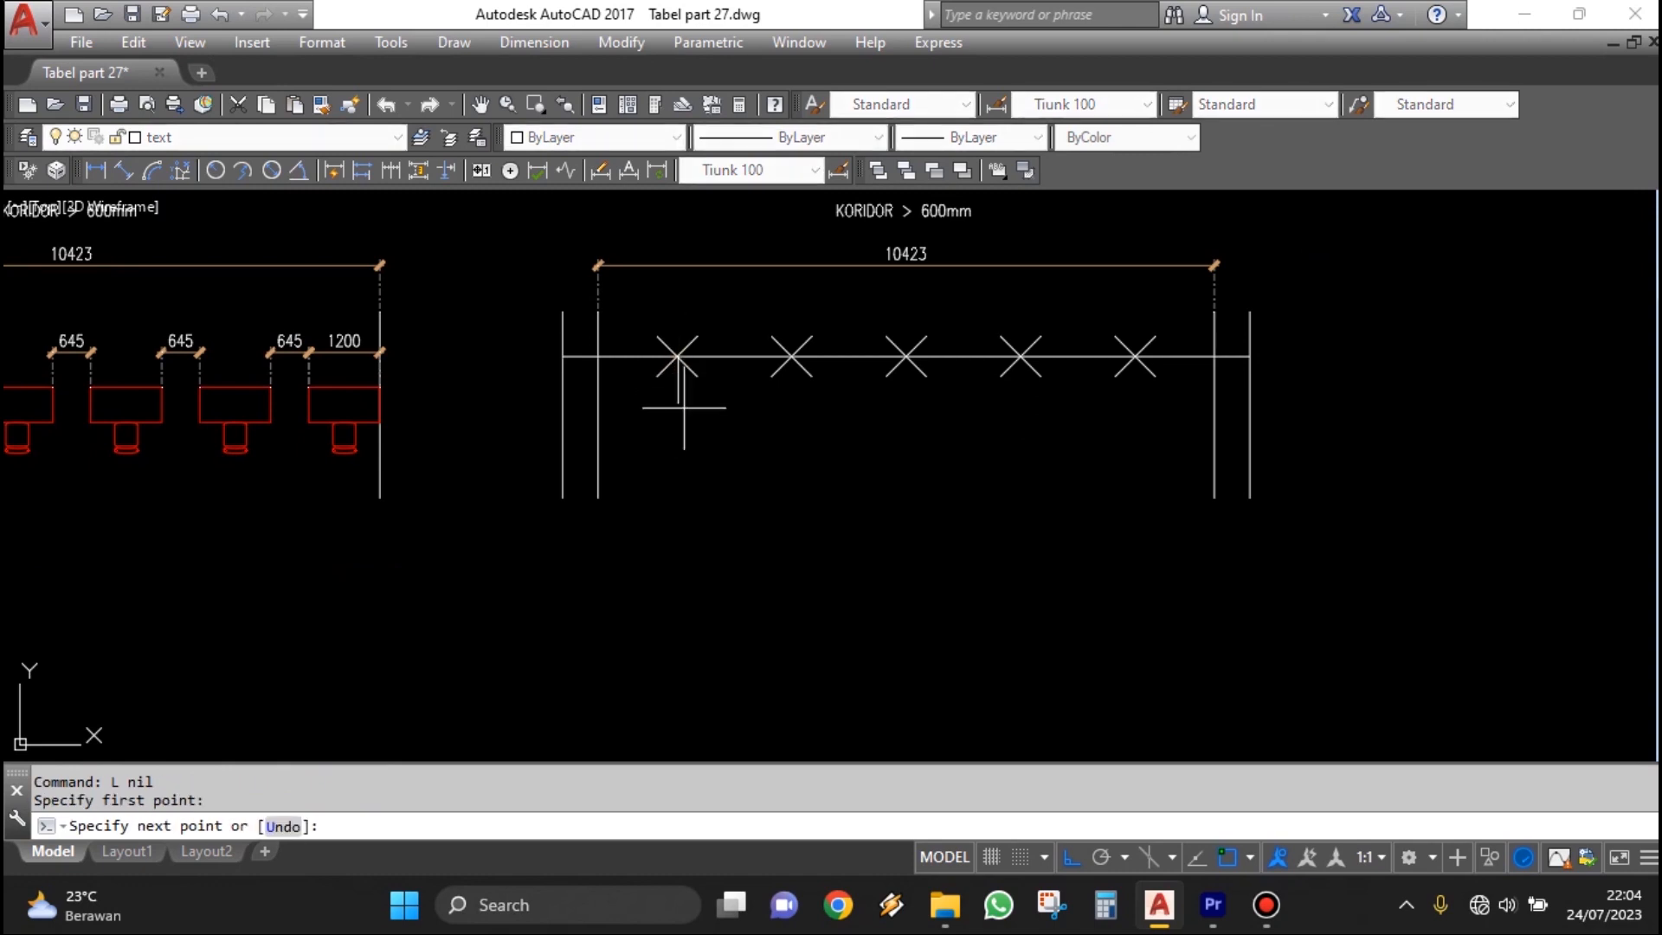
{"action": "left_click", "coordinate": [689, 551]}
{"action": "key", "text": "Escape"}
Copy the first layout's last desk and chair by the desk's midpoint perpendicular onto the vertical guide line.
{"action": "type", "text": "co"}
{"action": "key", "text": "Return"}
{"action": "scroll", "coordinate": [374, 460], "scroll_direction": "up", "scroll_amount": 2}
{"action": "left_click", "coordinate": [364, 482]}
{"action": "left_click", "coordinate": [327, 375]}
{"action": "key", "text": "Return"}
{"action": "left_click", "coordinate": [368, 365]}
{"action": "right_click", "coordinate": [605, 372], "text": "shift"}
{"action": "left_click", "coordinate": [667, 554]}
{"action": "left_click", "coordinate": [898, 365]}
{"action": "key", "text": "Escape"}
{"action": "middle_click_drag", "start_coordinate": [1156, 482], "coordinate": [777, 575]}
{"action": "scroll", "coordinate": [460, 512], "scroll_direction": "up", "scroll_amount": 2}
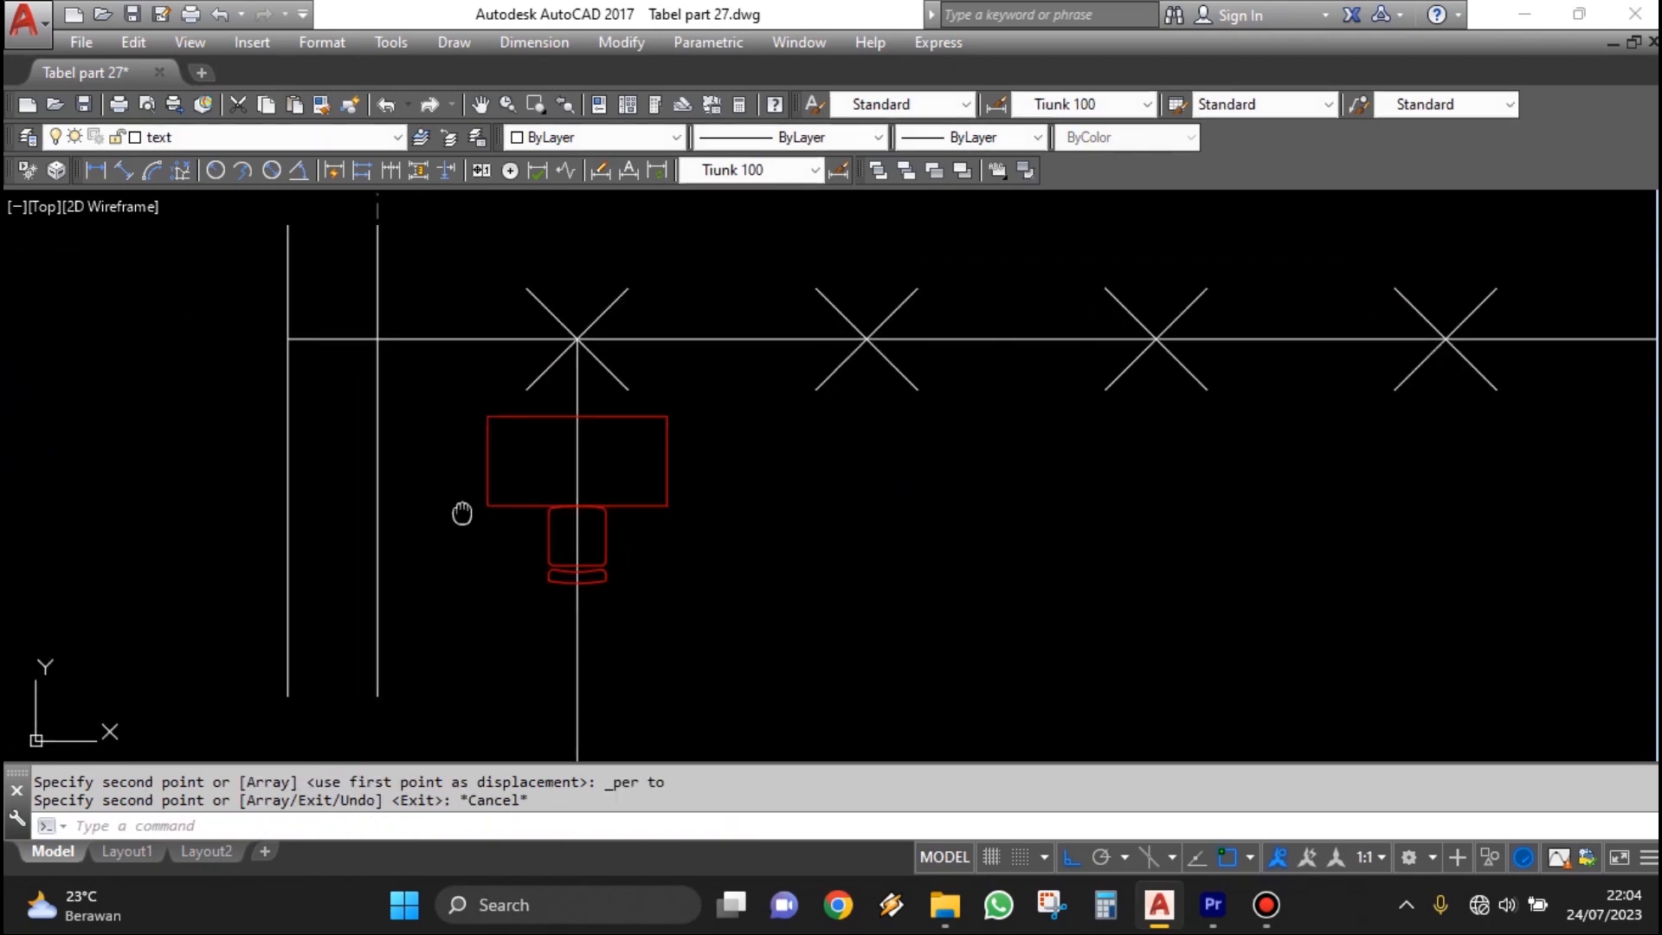
Dimension the gap between the second layout's left boundary line and the first desk's upper-left corner.
{"action": "left_click", "coordinate": [96, 173]}
{"action": "scroll", "coordinate": [597, 464], "scroll_direction": "down", "scroll_amount": 2}
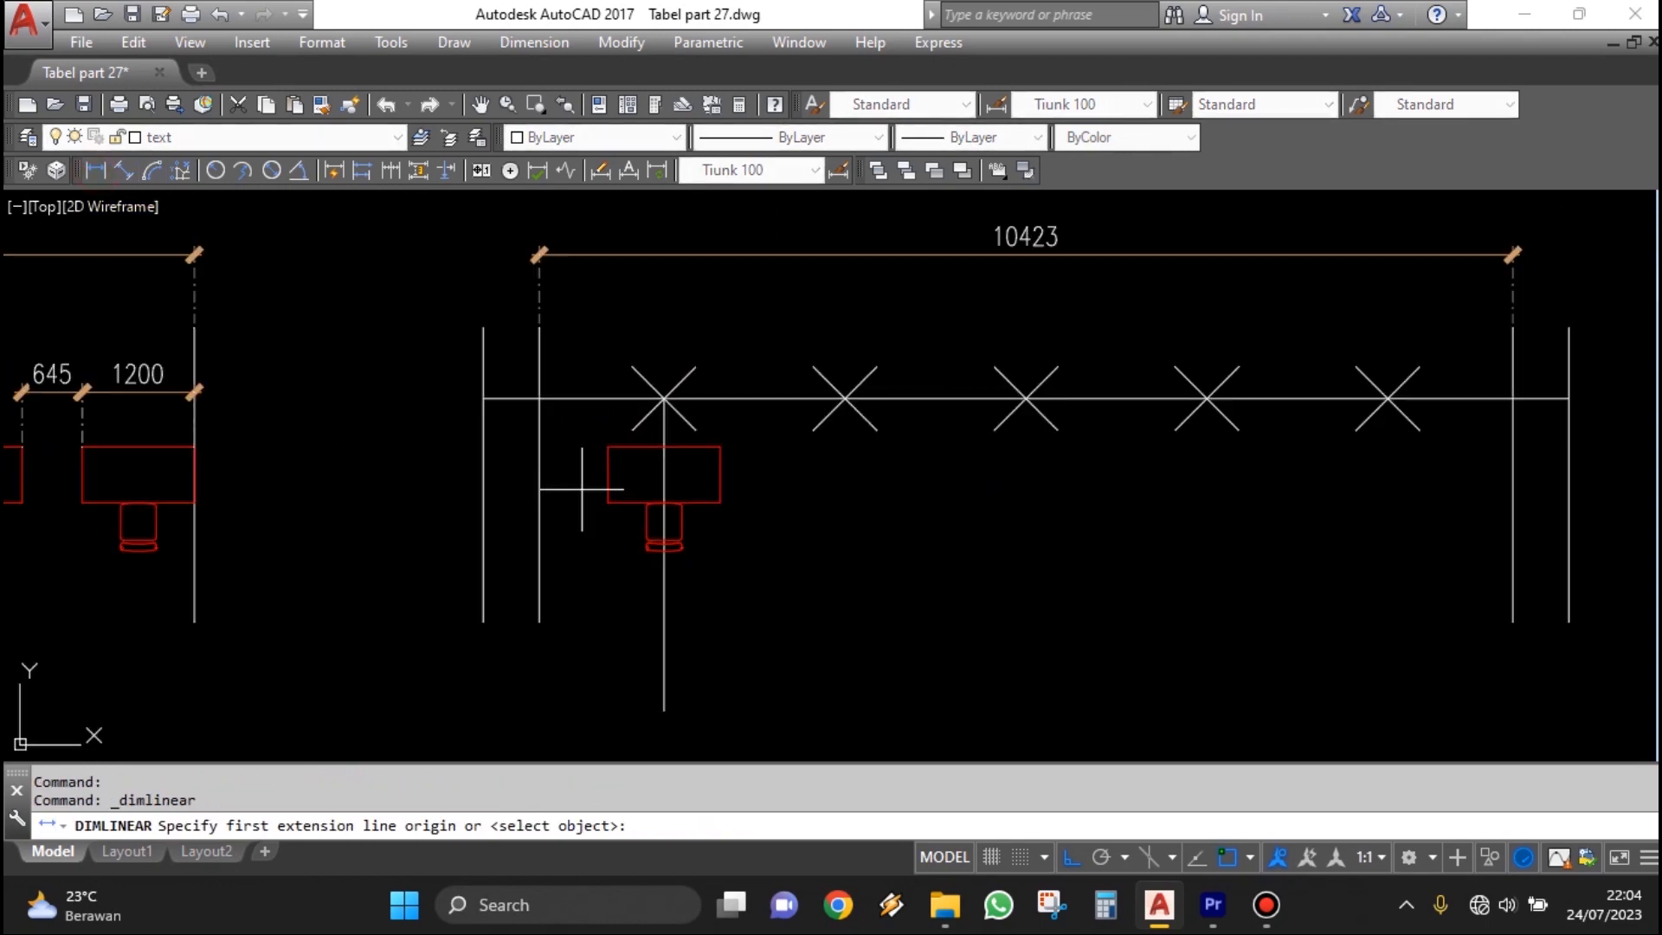
{"action": "scroll", "coordinate": [620, 464], "scroll_direction": "up", "scroll_amount": 2}
{"action": "left_click", "coordinate": [617, 431]}
{"action": "left_click", "coordinate": [509, 430]}
{"action": "scroll", "coordinate": [564, 355], "scroll_direction": "up", "scroll_amount": 1}
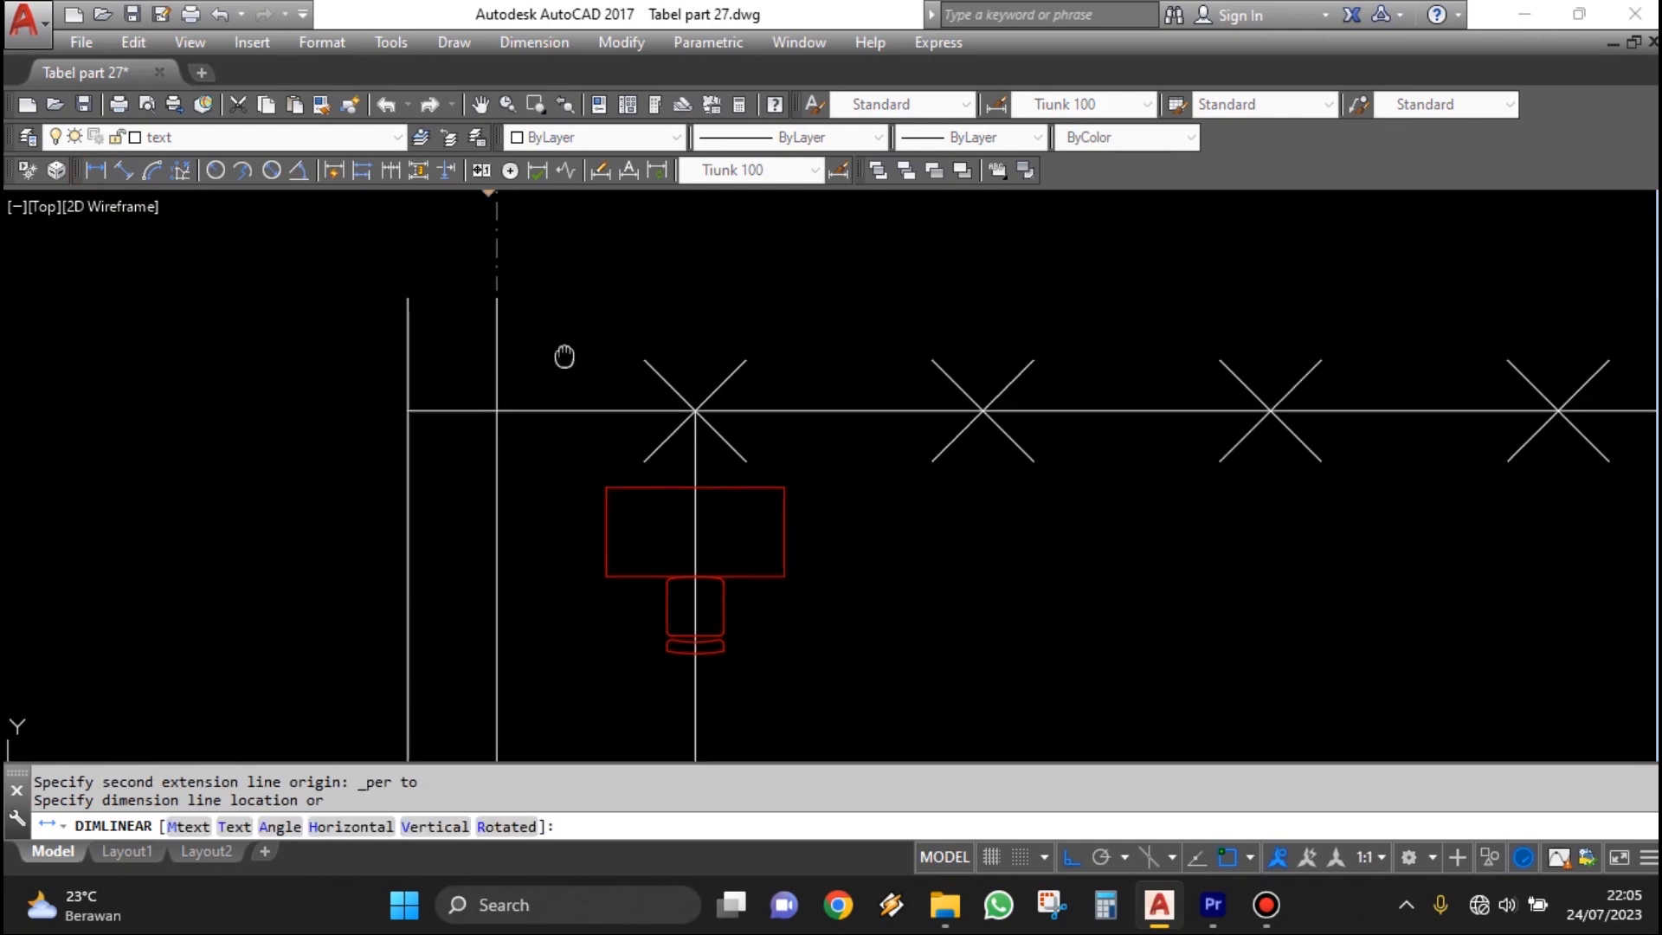
{"action": "left_click", "coordinate": [597, 411]}
{"action": "scroll", "coordinate": [602, 430], "scroll_direction": "down", "scroll_amount": 2}
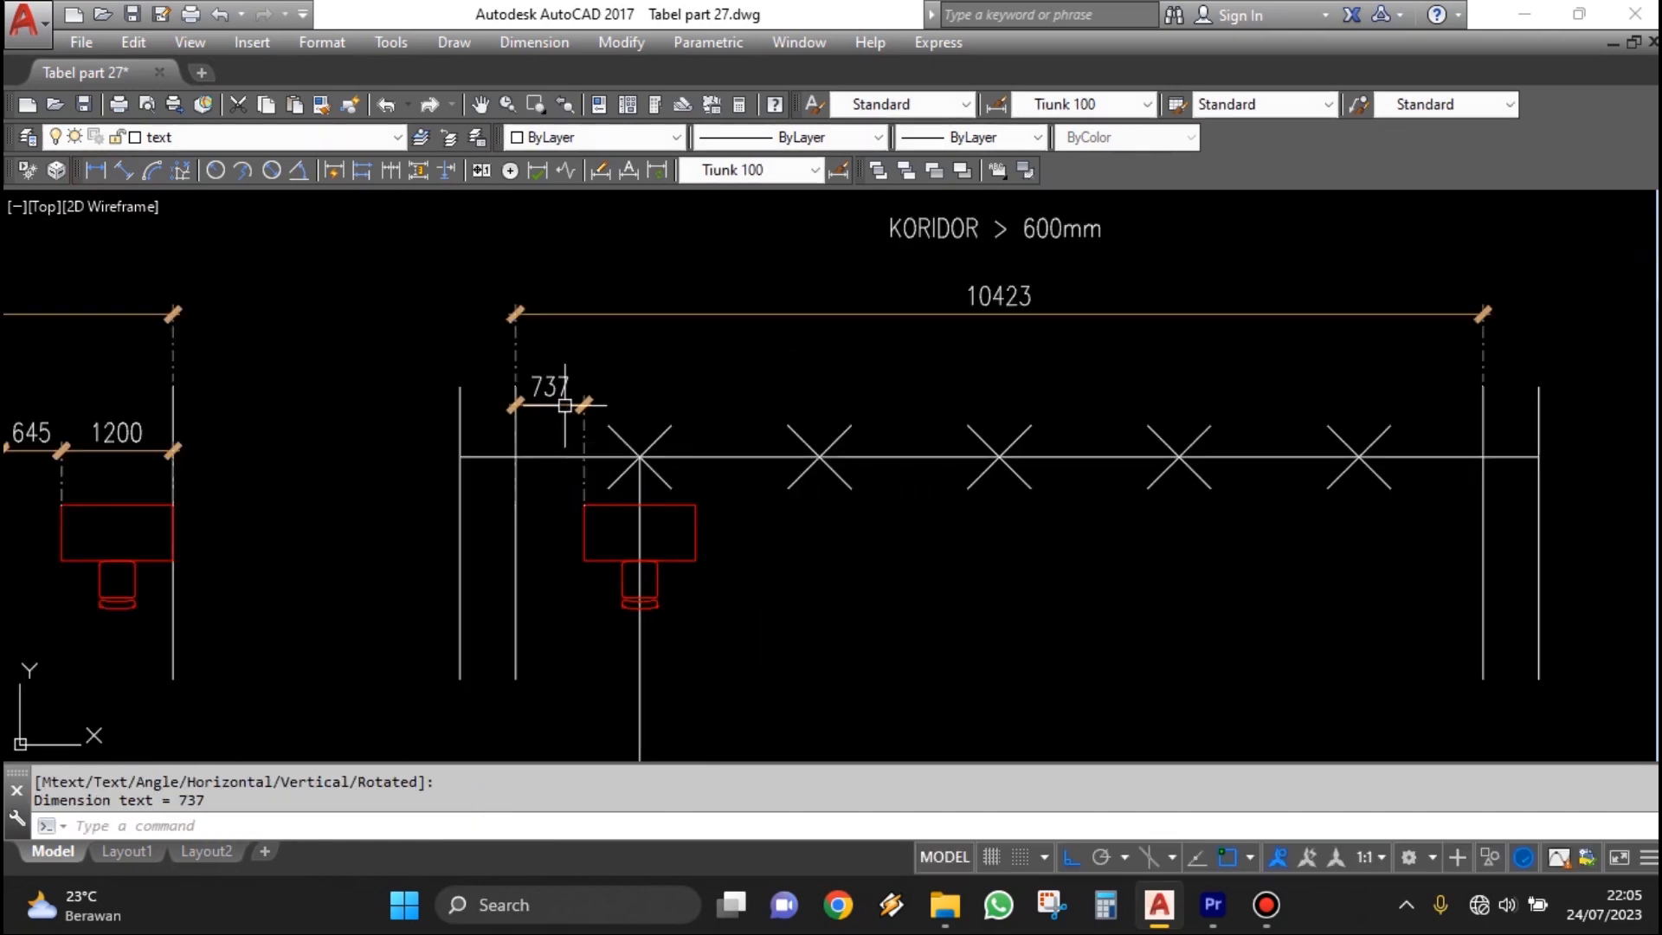
{"action": "middle_click_drag", "start_coordinate": [908, 412], "coordinate": [886, 478]}
{"action": "middle_click_drag", "start_coordinate": [995, 445], "coordinate": [968, 376]}
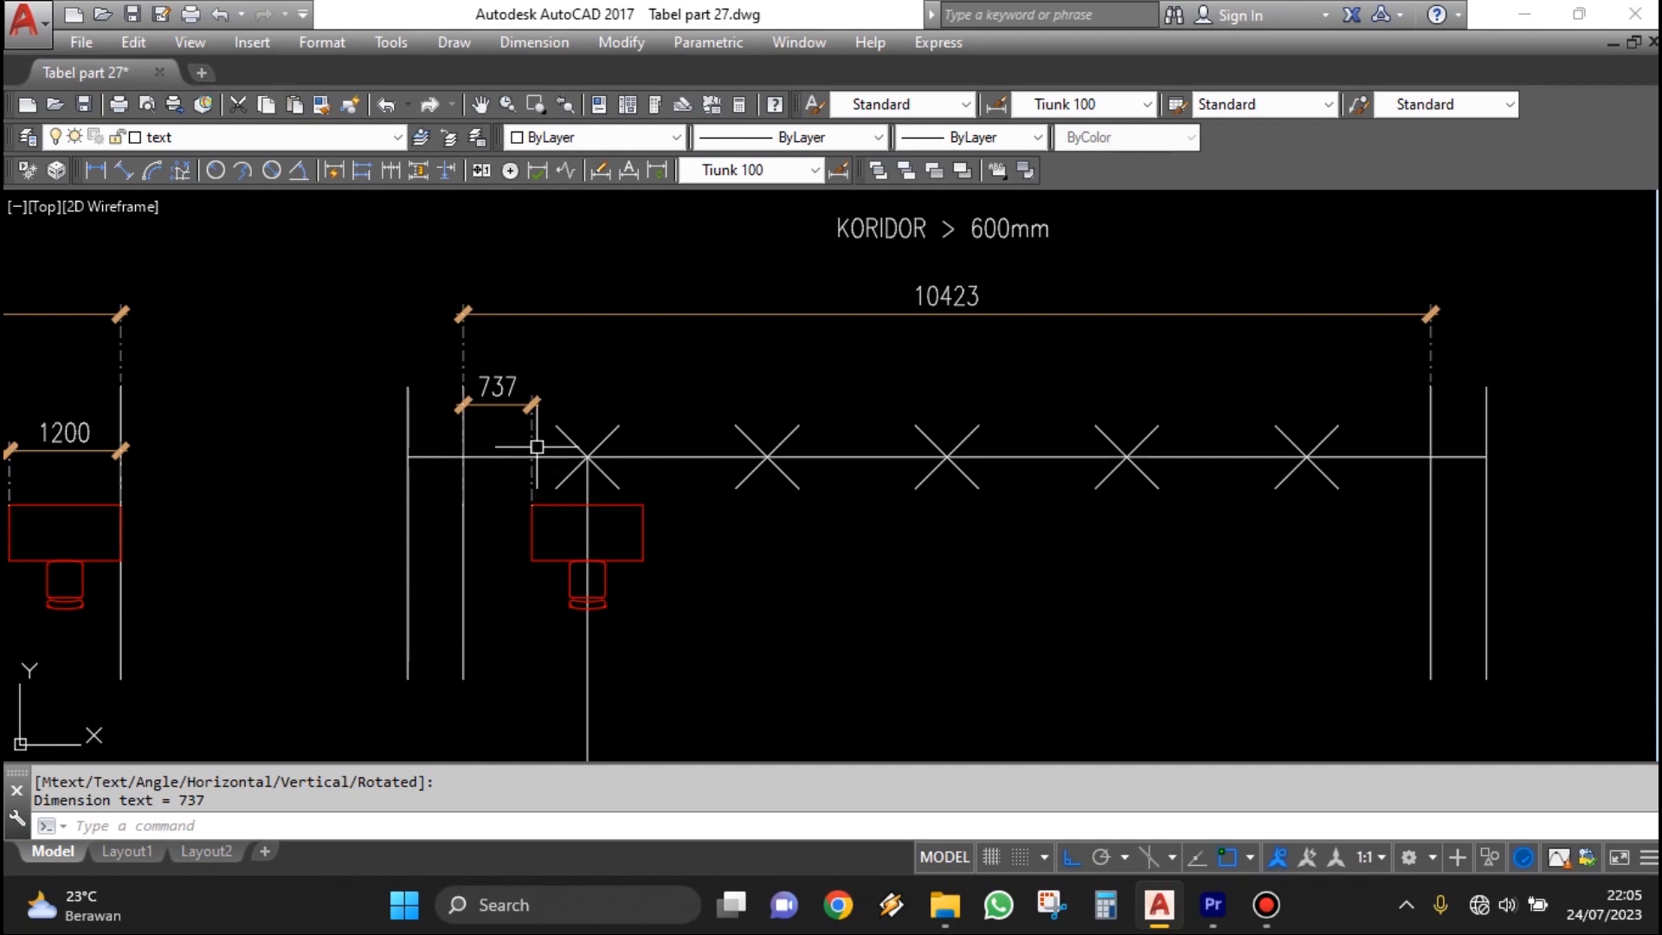
Erase the dimension of the gap between the left boundary line and the first desk.
{"action": "type", "text": "e"}
{"action": "key", "text": "Return"}
{"action": "left_click", "coordinate": [513, 387]}
{"action": "key", "text": "Return"}
{"action": "left_click", "coordinate": [508, 371]}
{"action": "left_click", "coordinate": [1405, 688]}
{"action": "key", "text": "Return"}
{"action": "left_click", "coordinate": [734, 575]}
{"action": "left_click", "coordinate": [479, 511]}
{"action": "key", "text": "Escape"}
{"action": "key", "text": "ctrl+z"}
Erase the five division points from the horizontal line.
{"action": "type", "text": "e"}
{"action": "key", "text": "Return"}
{"action": "left_click", "coordinate": [554, 404]}
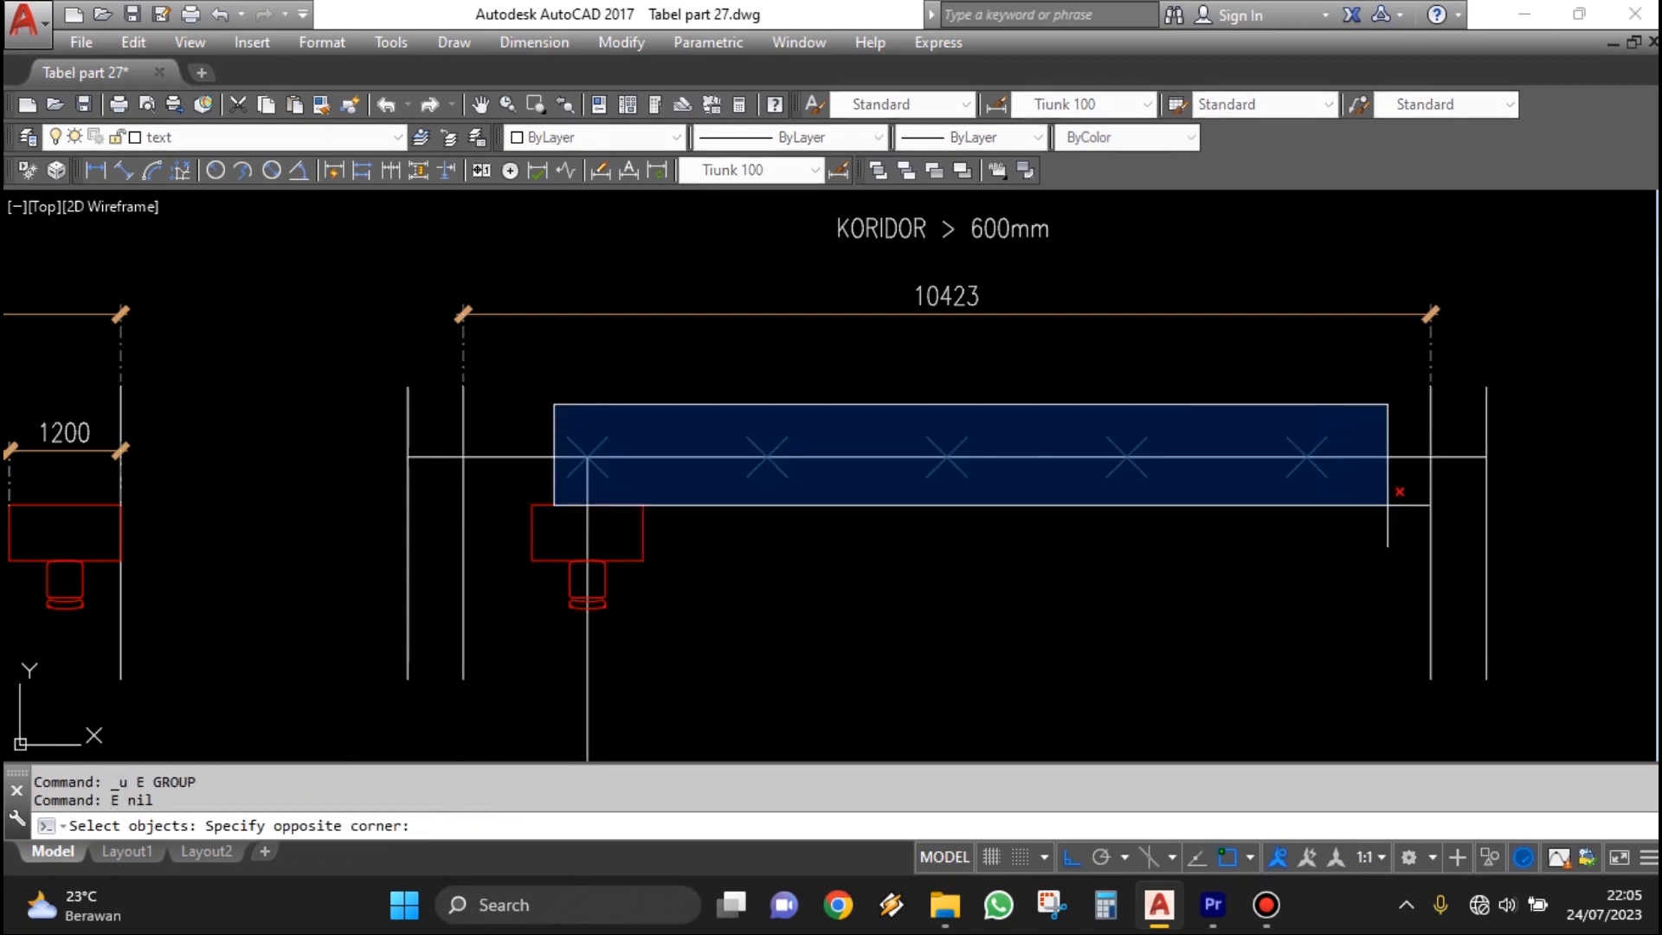
{"action": "left_click", "coordinate": [1400, 512]}
{"action": "key", "text": "Return"}
{"action": "middle_click_drag", "start_coordinate": [1125, 509], "coordinate": [1048, 489]}
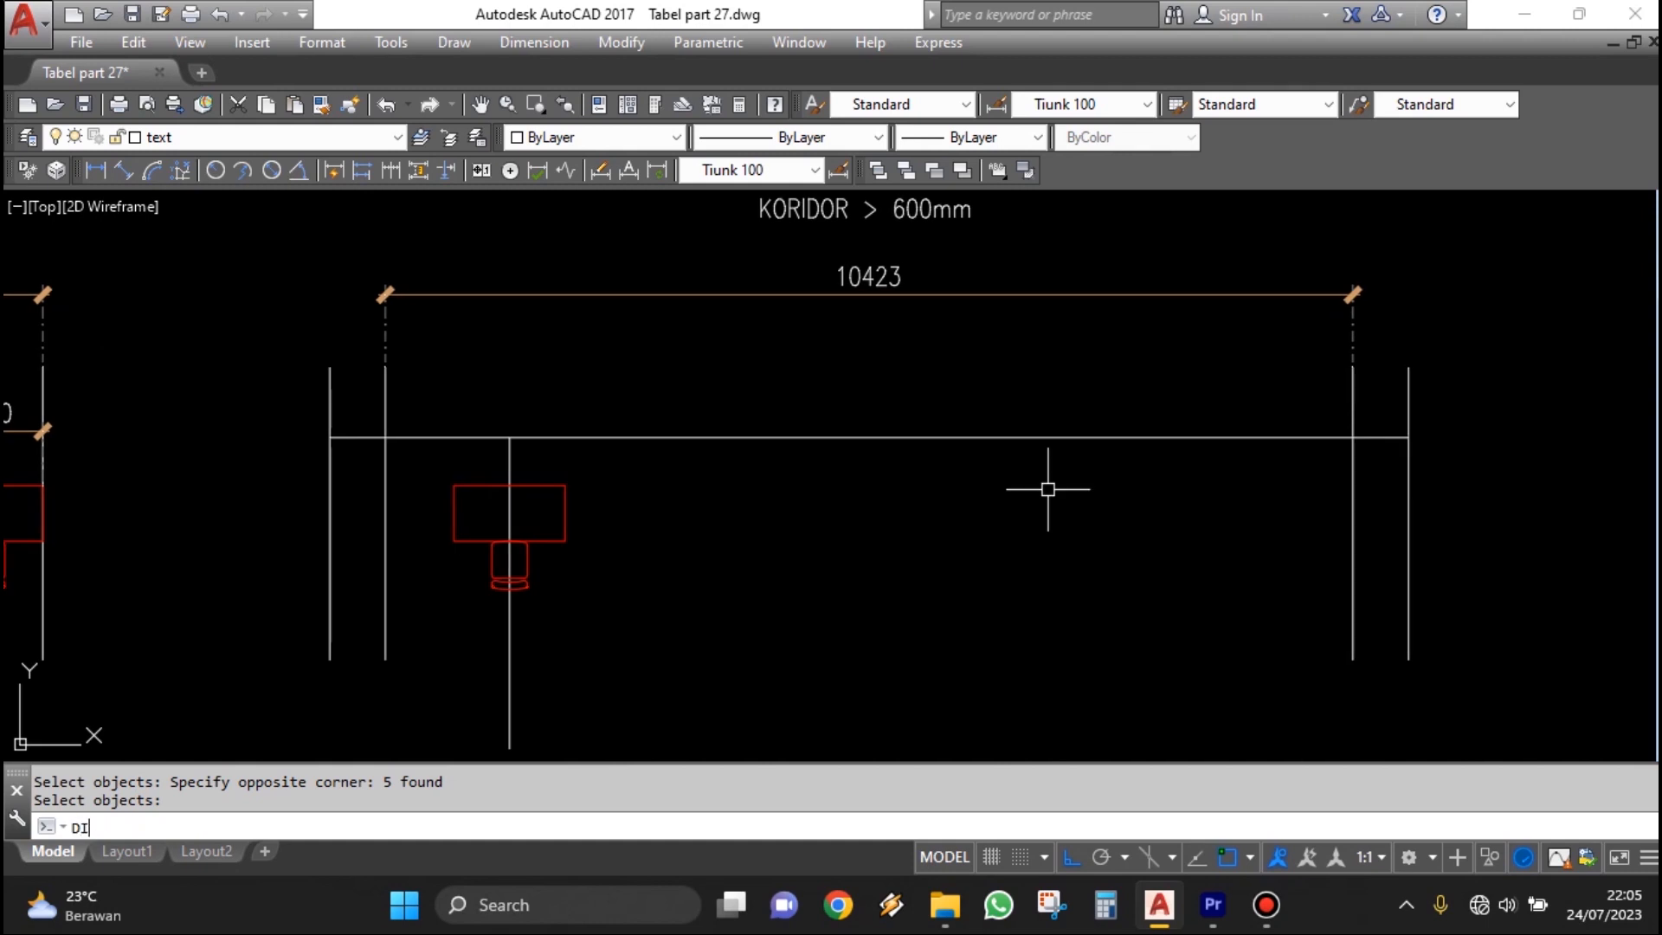
Divide the horizontal line into 7 equal segments.
{"action": "type", "text": "DI"}
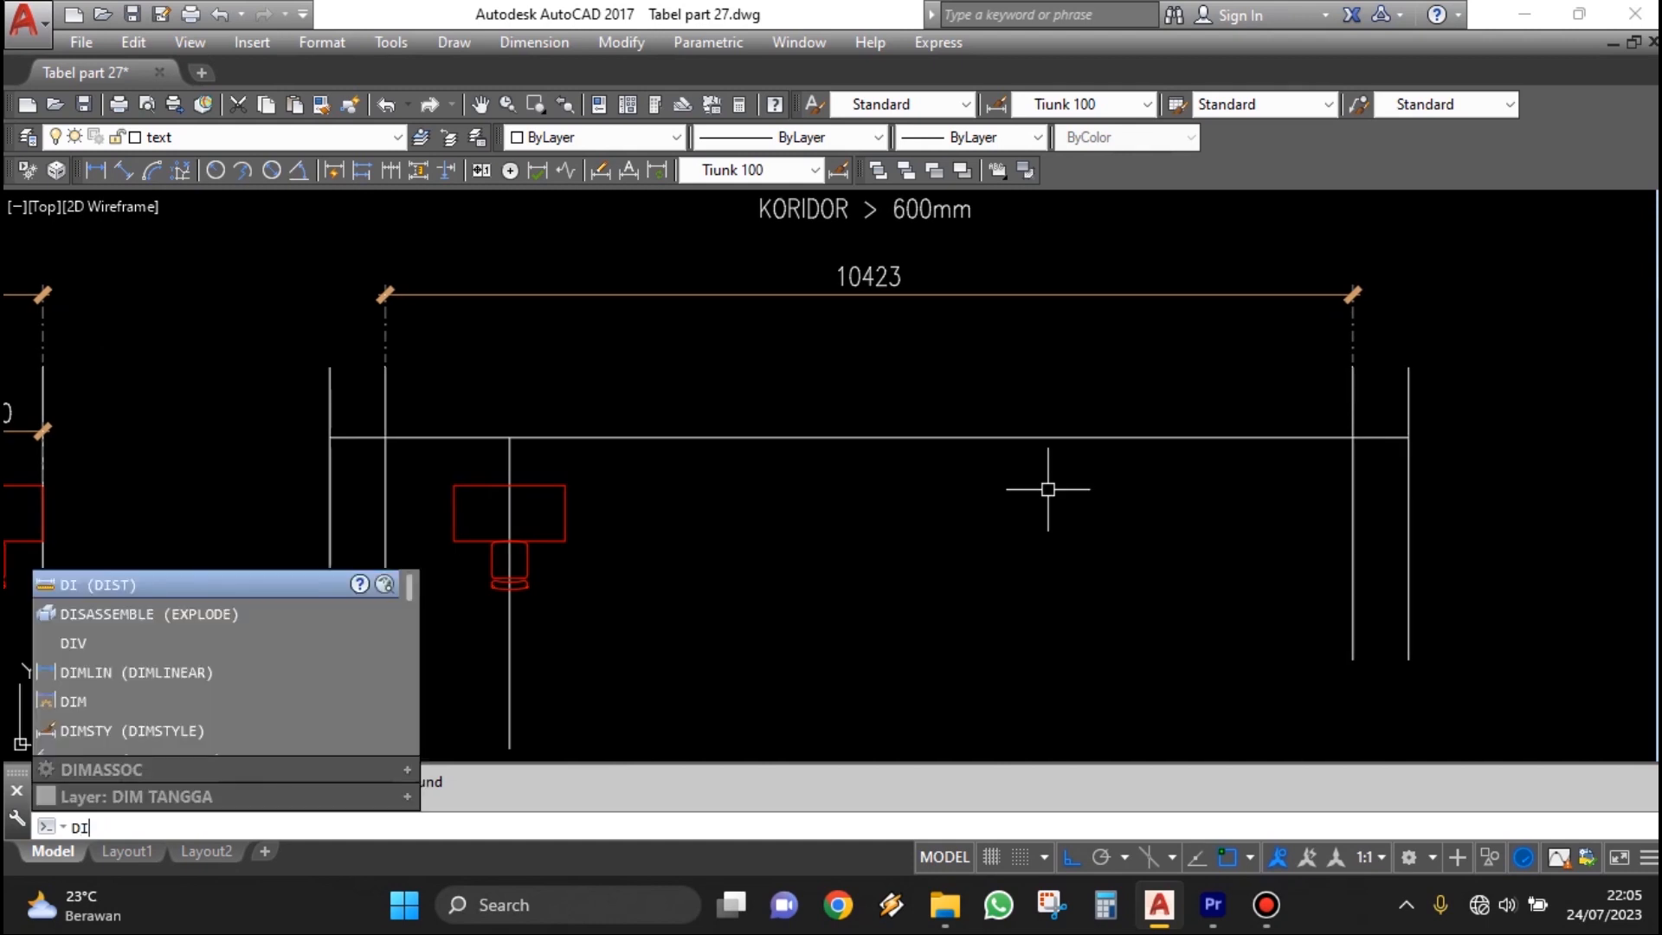
{"action": "type", "text": "V"}
{"action": "key", "text": "Return"}
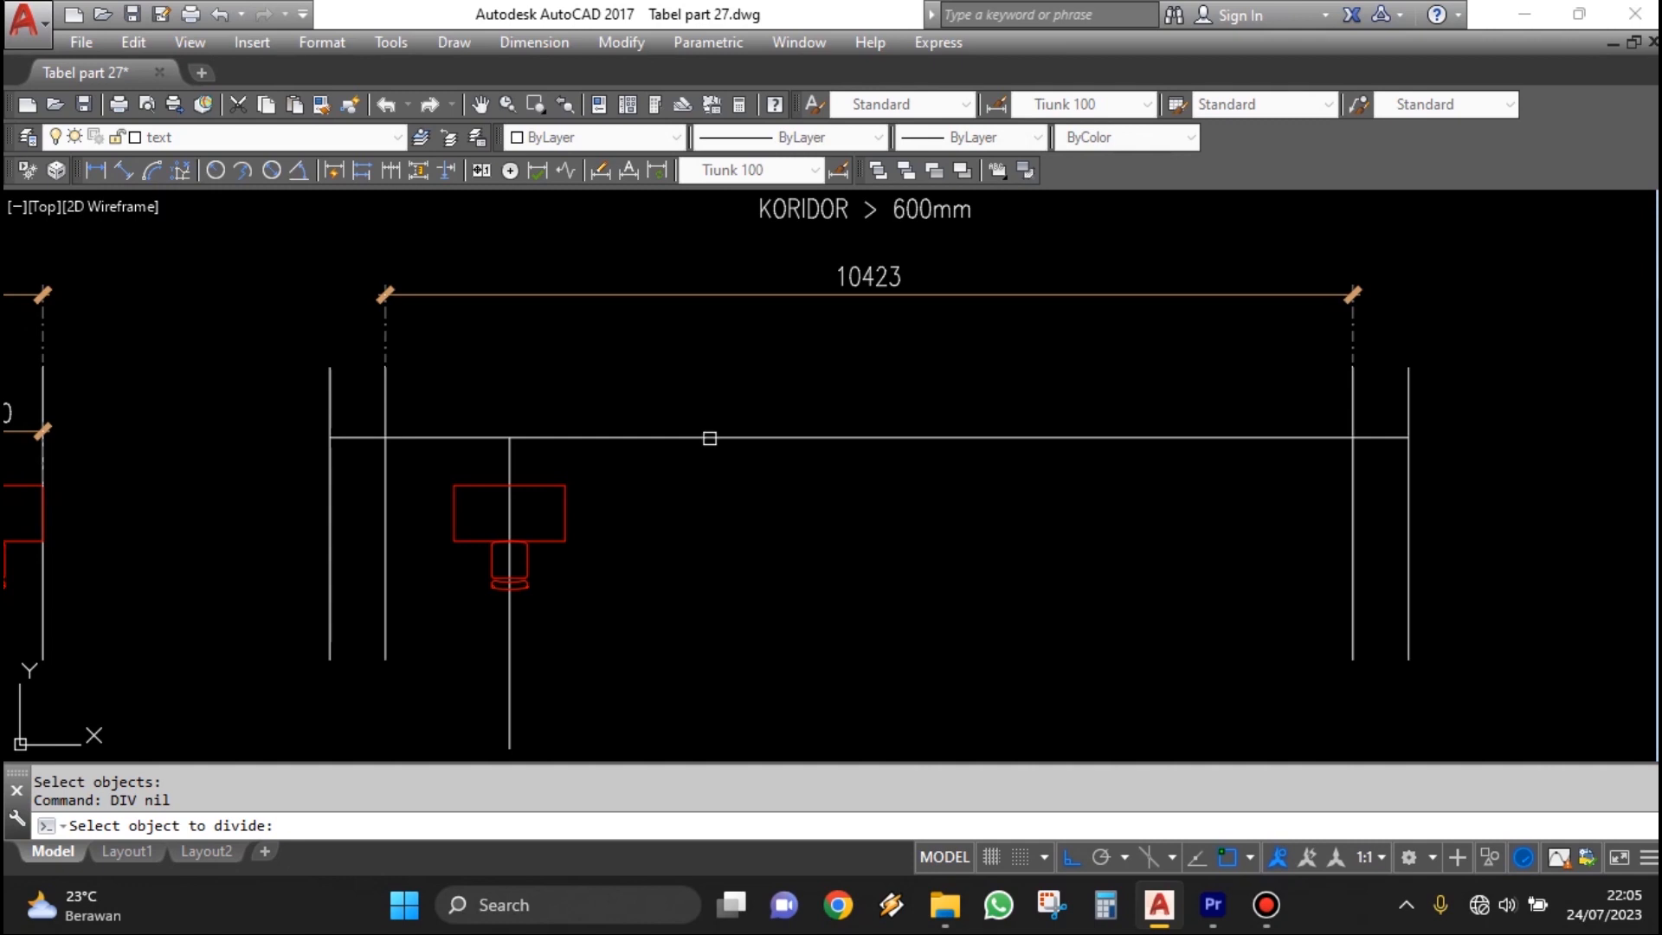
{"action": "left_click", "coordinate": [710, 438]}
{"action": "type", "text": "7"}
{"action": "key", "text": "Return"}
Move the desk, chair and guide line from the guide's upper endpoint to the first of the new division points.
{"action": "type", "text": "m"}
{"action": "key", "text": "Return"}
{"action": "scroll", "coordinate": [619, 531], "scroll_direction": "up", "scroll_amount": 2}
{"action": "left_click", "coordinate": [619, 530]}
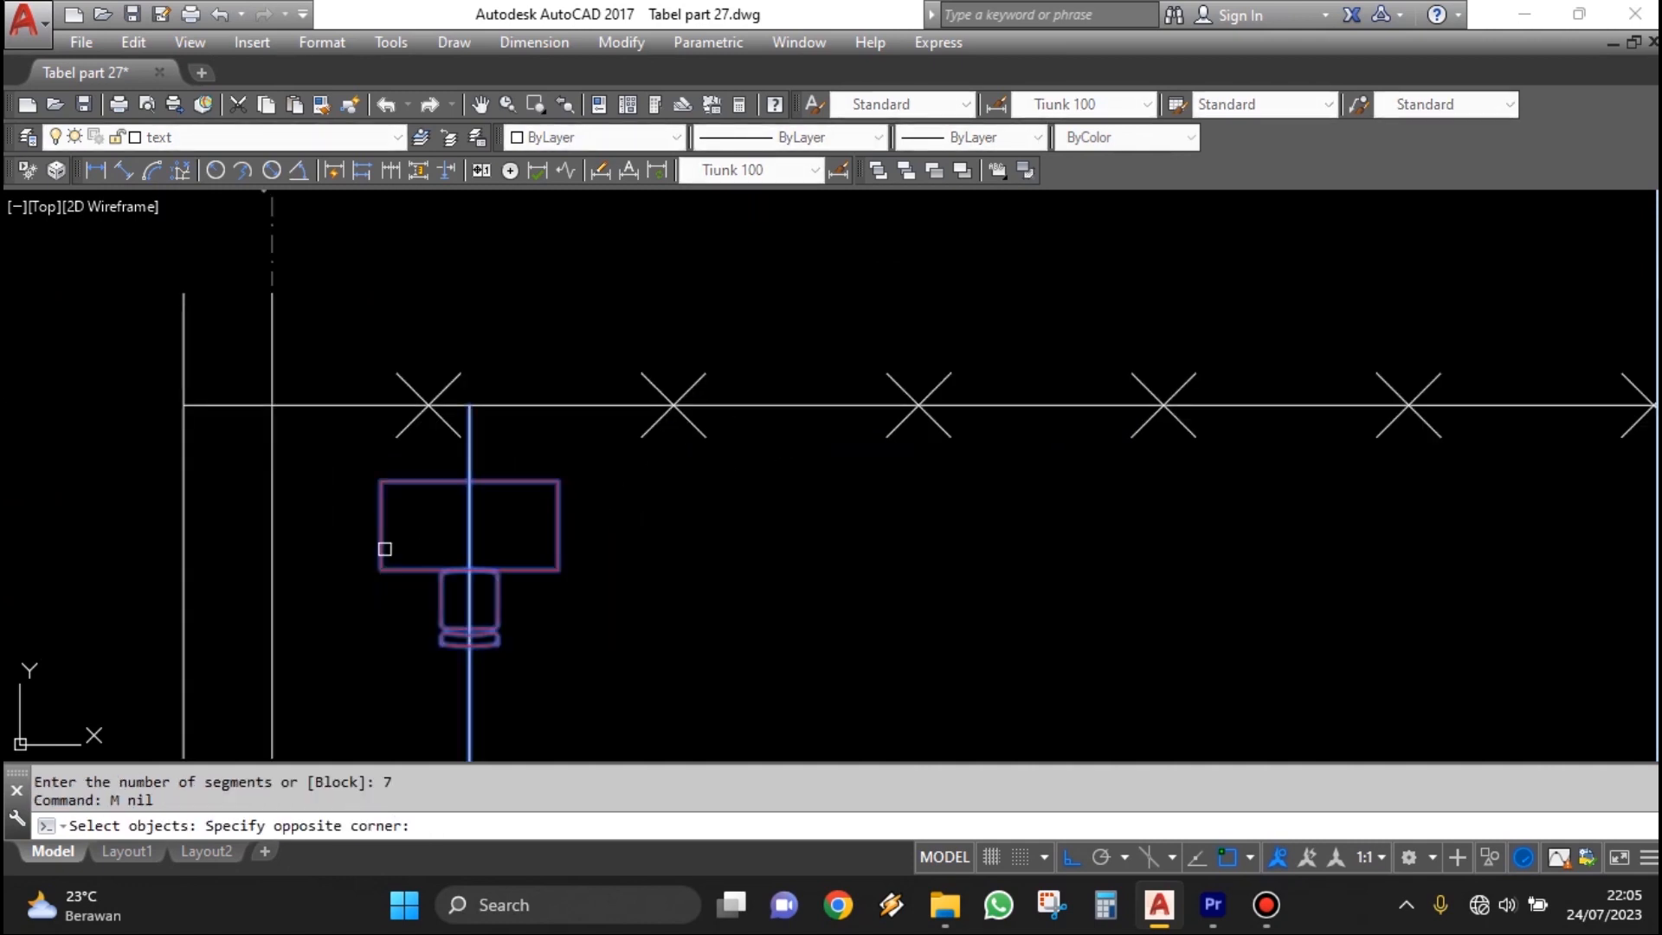
{"action": "left_click", "coordinate": [384, 549]}
{"action": "middle_click_drag", "start_coordinate": [384, 549], "coordinate": [740, 573]}
{"action": "key", "text": "Return"}
{"action": "left_click", "coordinate": [825, 429]}
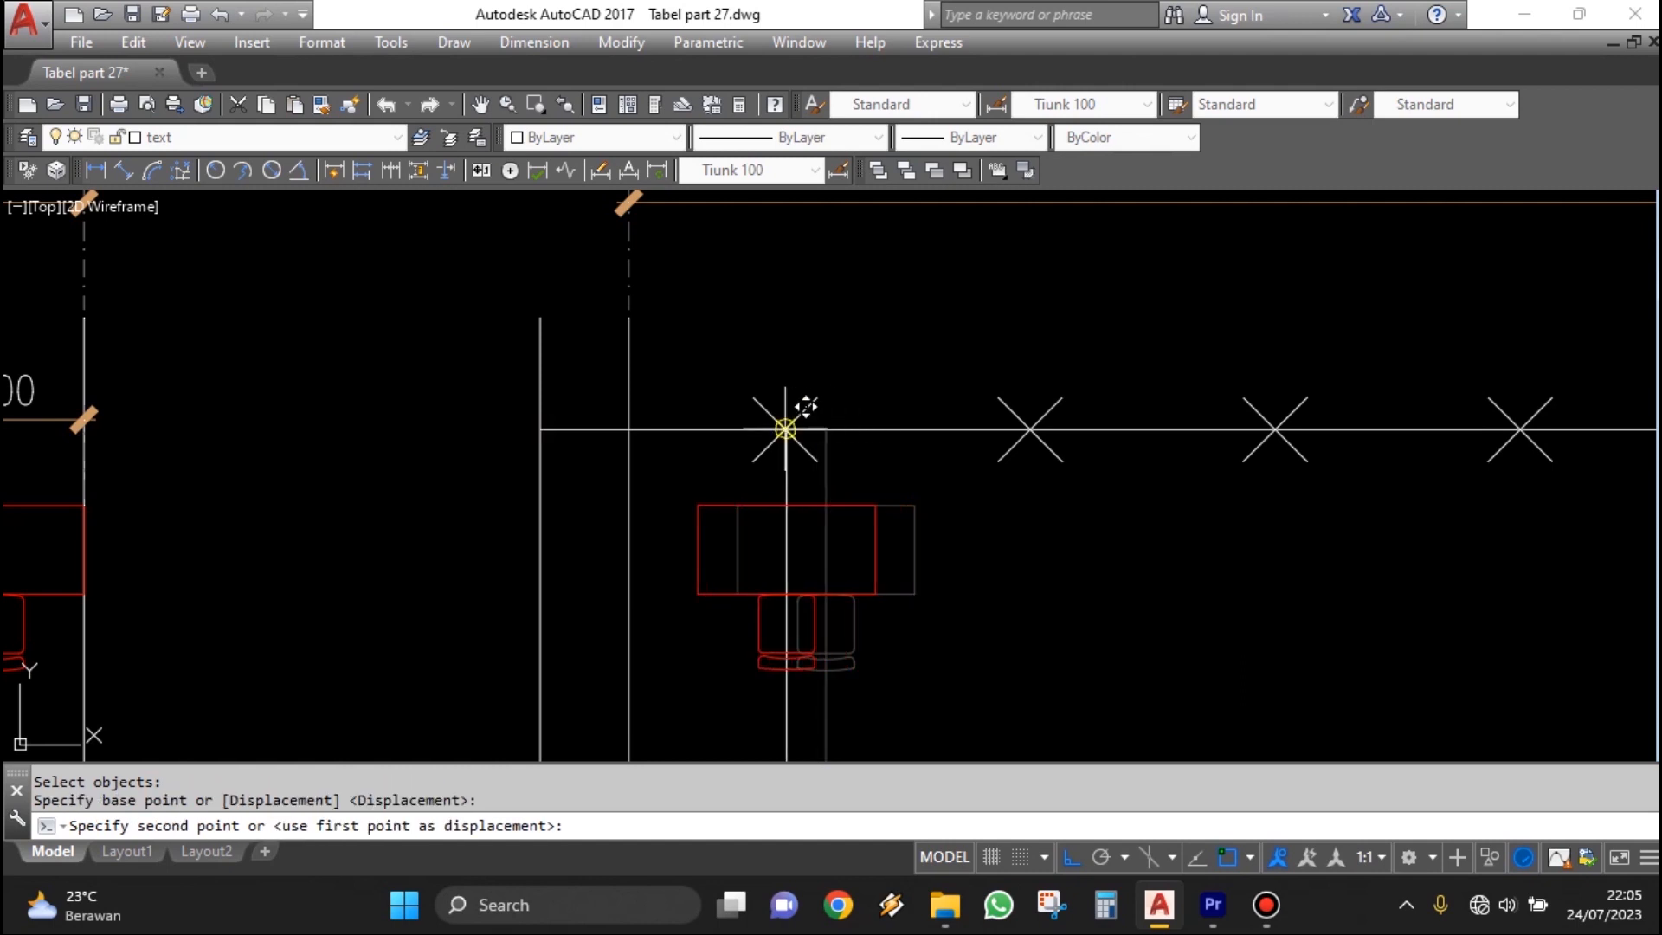
{"action": "left_click", "coordinate": [786, 430]}
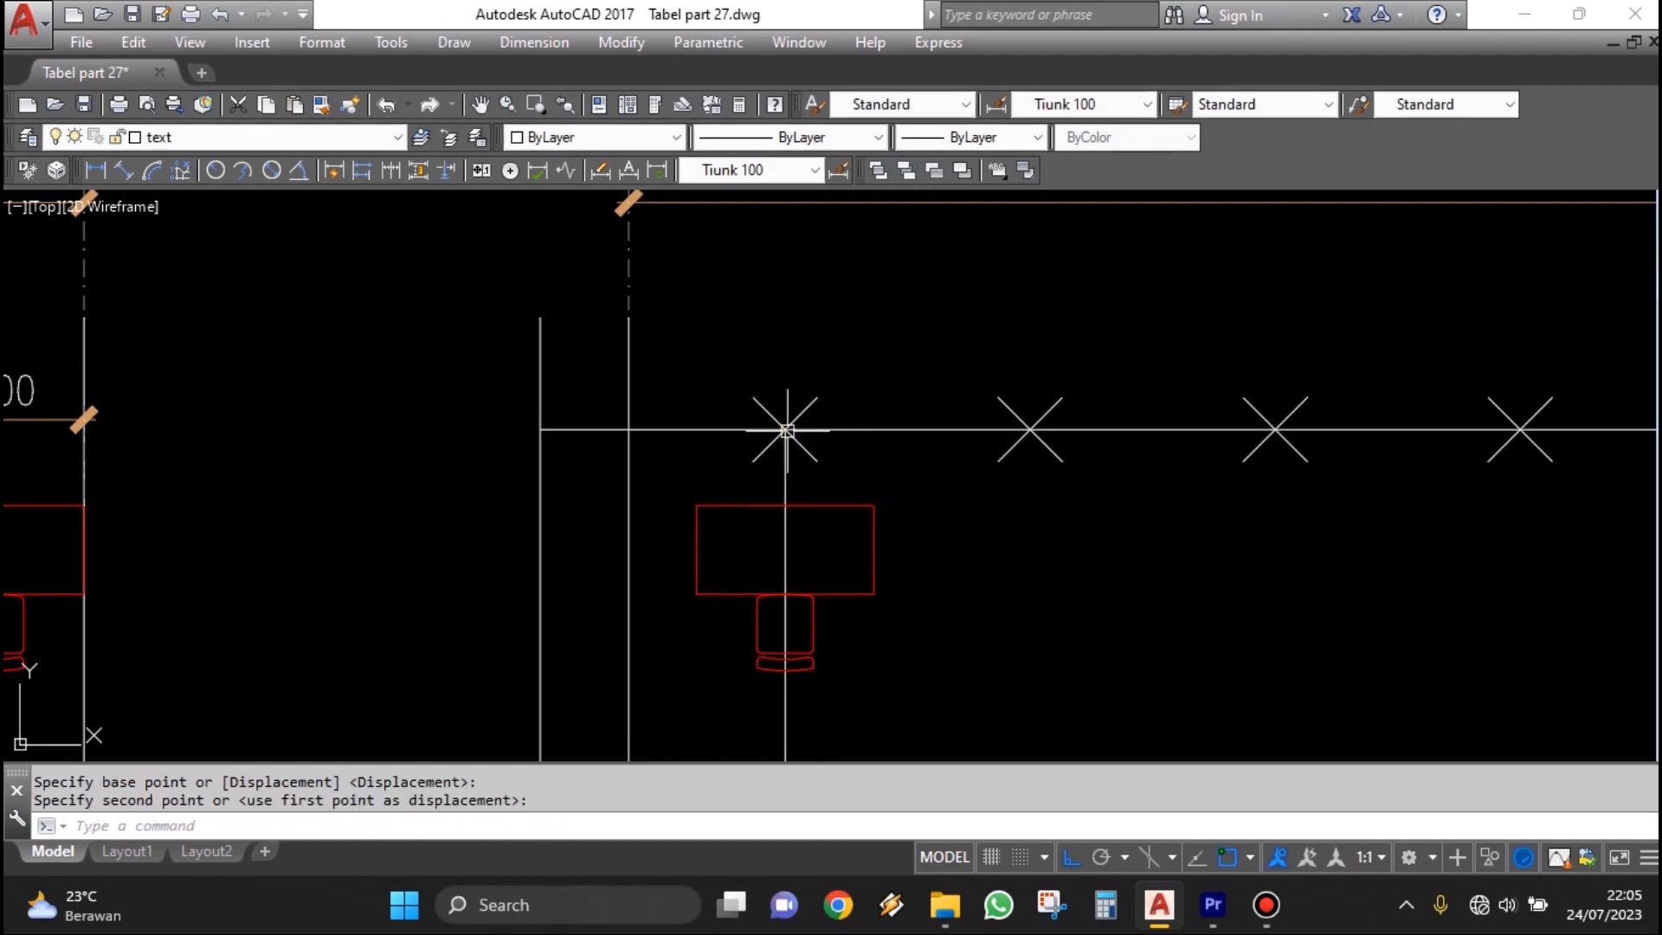
Dimension the gap from the moved desk's upper-left corner perpendicular to the left boundary line.
{"action": "left_click", "coordinate": [96, 169]}
{"action": "left_click", "coordinate": [691, 501]}
{"action": "type", "text": "per"}
{"action": "key", "text": "Return"}
{"action": "left_click", "coordinate": [641, 509]}
{"action": "left_click", "coordinate": [623, 360]}
{"action": "scroll", "coordinate": [797, 438], "scroll_direction": "down", "scroll_amount": 2}
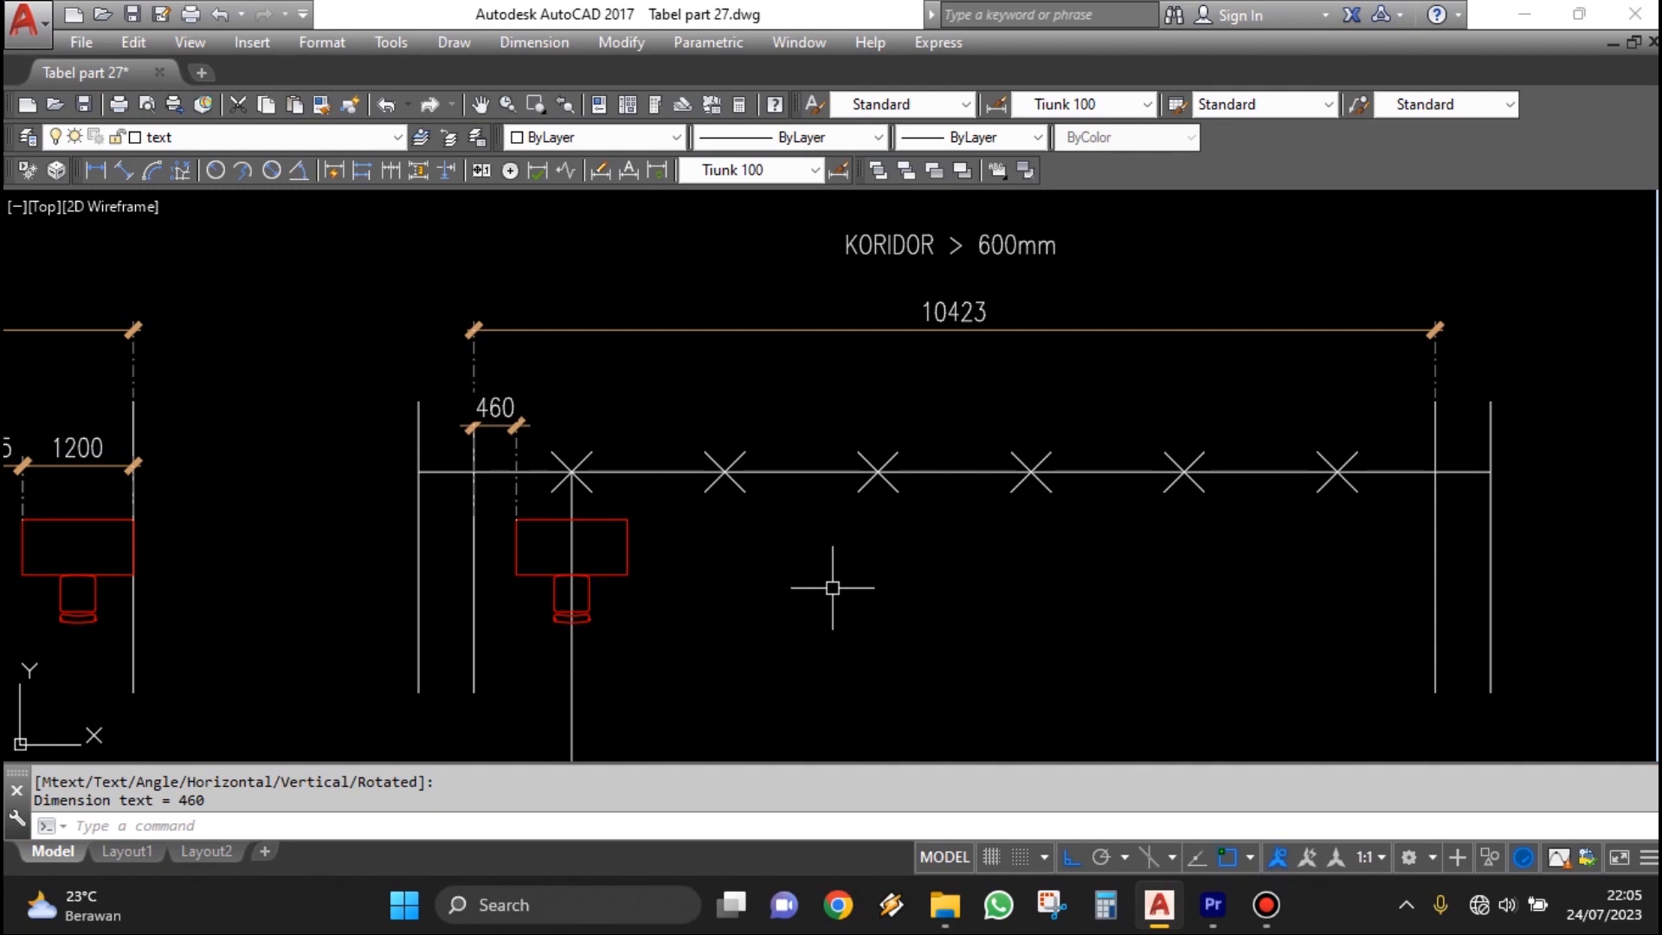
Undo the 7-segment trial back to the 6-segment division with the desk at its first point.
{"action": "key", "text": "Return"}
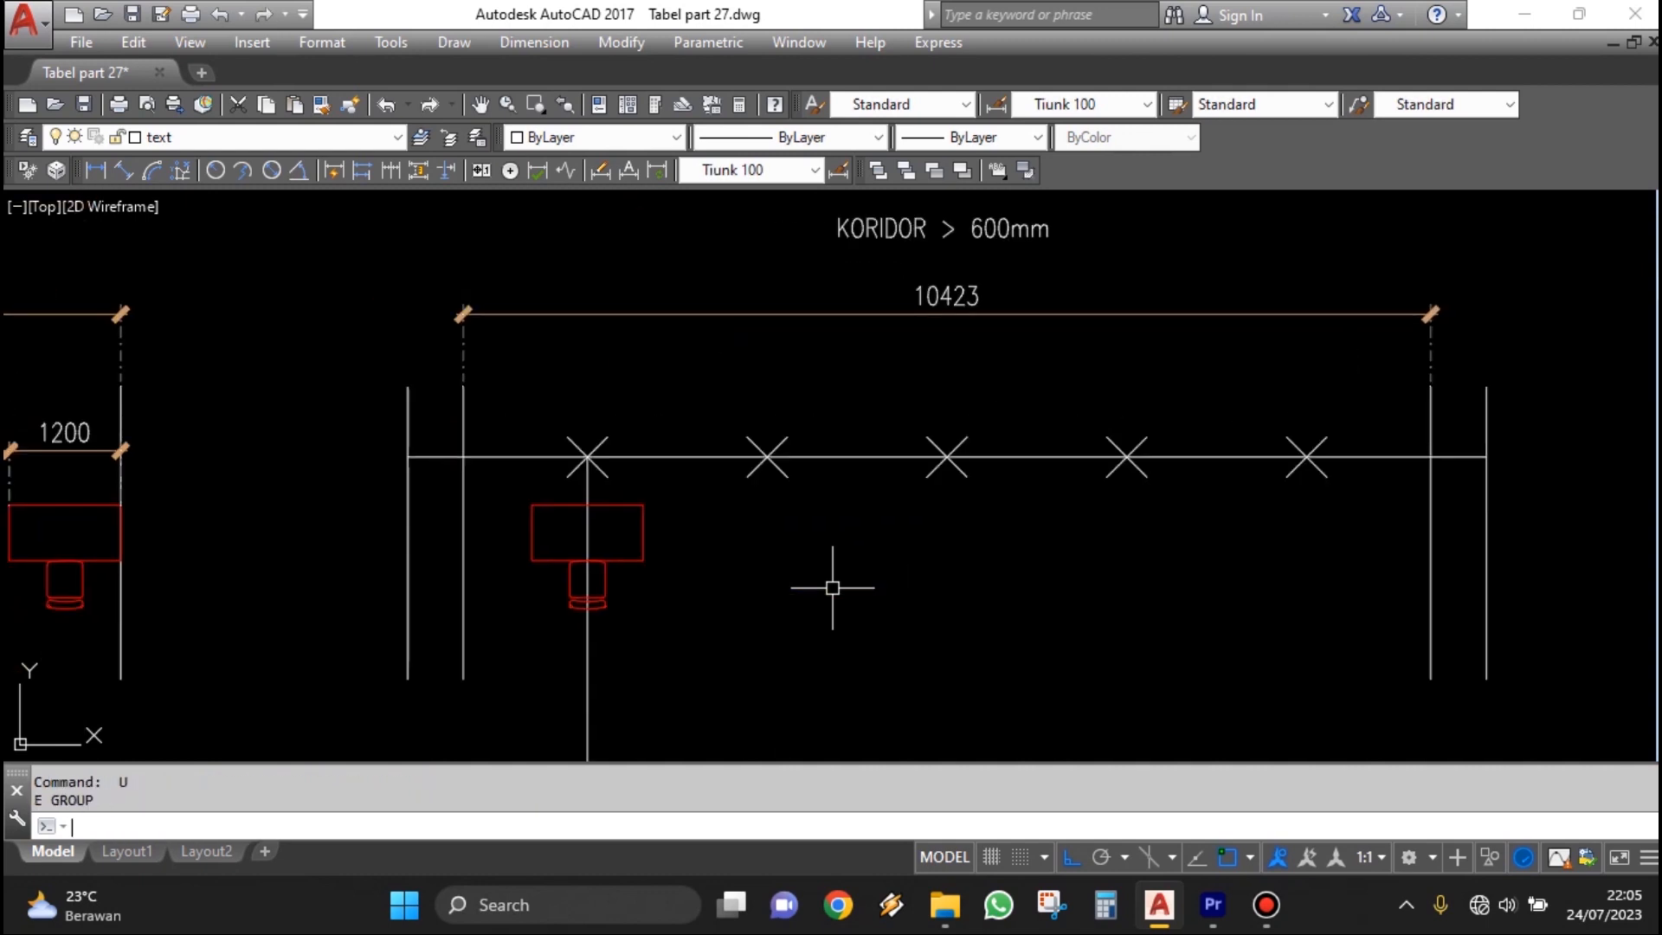
{"action": "key", "text": "Escape"}
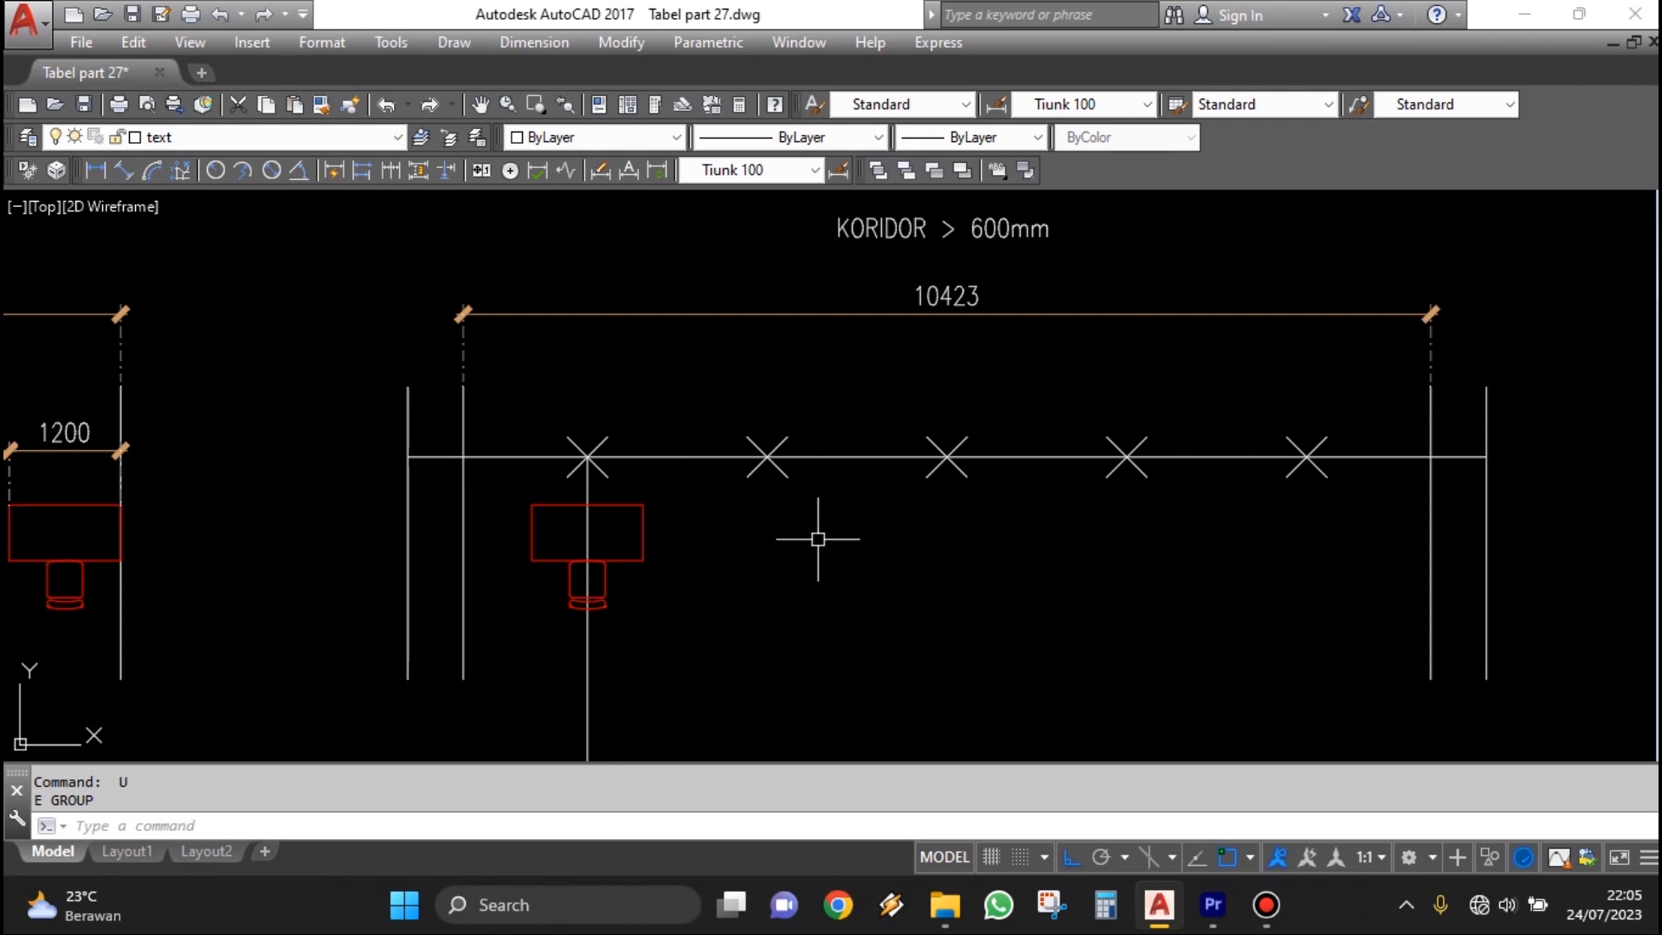
Erase the vertical guide line running through the first desk and chair.
{"action": "middle_click_drag", "start_coordinate": [813, 538], "coordinate": [717, 526]}
{"action": "type", "text": "e"}
{"action": "key", "text": "Return"}
{"action": "left_click", "coordinate": [556, 704]}
{"action": "left_click", "coordinate": [482, 660]}
{"action": "key", "text": "Return"}
{"action": "key", "text": "Escape"}
Copy the desk and chair from the first division point to each of the other four division points.
{"action": "type", "text": "co"}
{"action": "key", "text": "Return"}
{"action": "left_click", "coordinate": [563, 651]}
{"action": "left_click", "coordinate": [466, 457]}
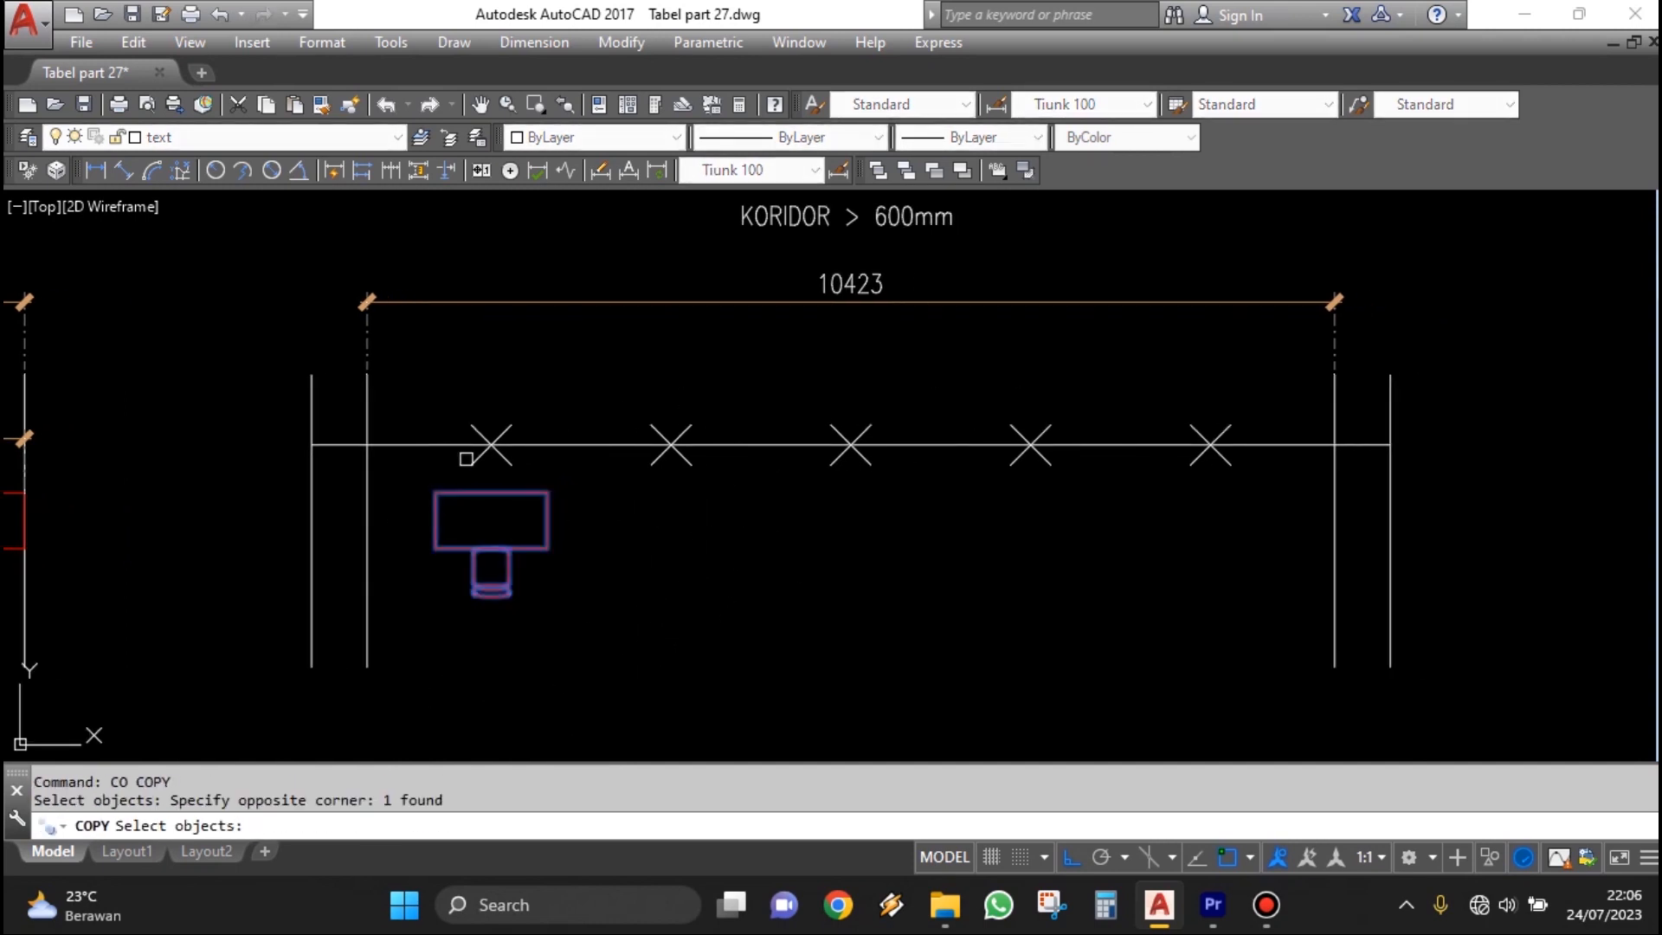
{"action": "key", "text": "Return"}
{"action": "left_click", "coordinate": [490, 444]}
{"action": "left_click", "coordinate": [671, 444]}
{"action": "left_click", "coordinate": [850, 444]}
{"action": "left_click", "coordinate": [1030, 444]}
{"action": "left_click", "coordinate": [1210, 444]}
{"action": "key", "text": "Escape"}
Erase the five division points above the copied desks.
{"action": "type", "text": "e"}
{"action": "key", "text": "Return"}
{"action": "left_click", "coordinate": [415, 386]}
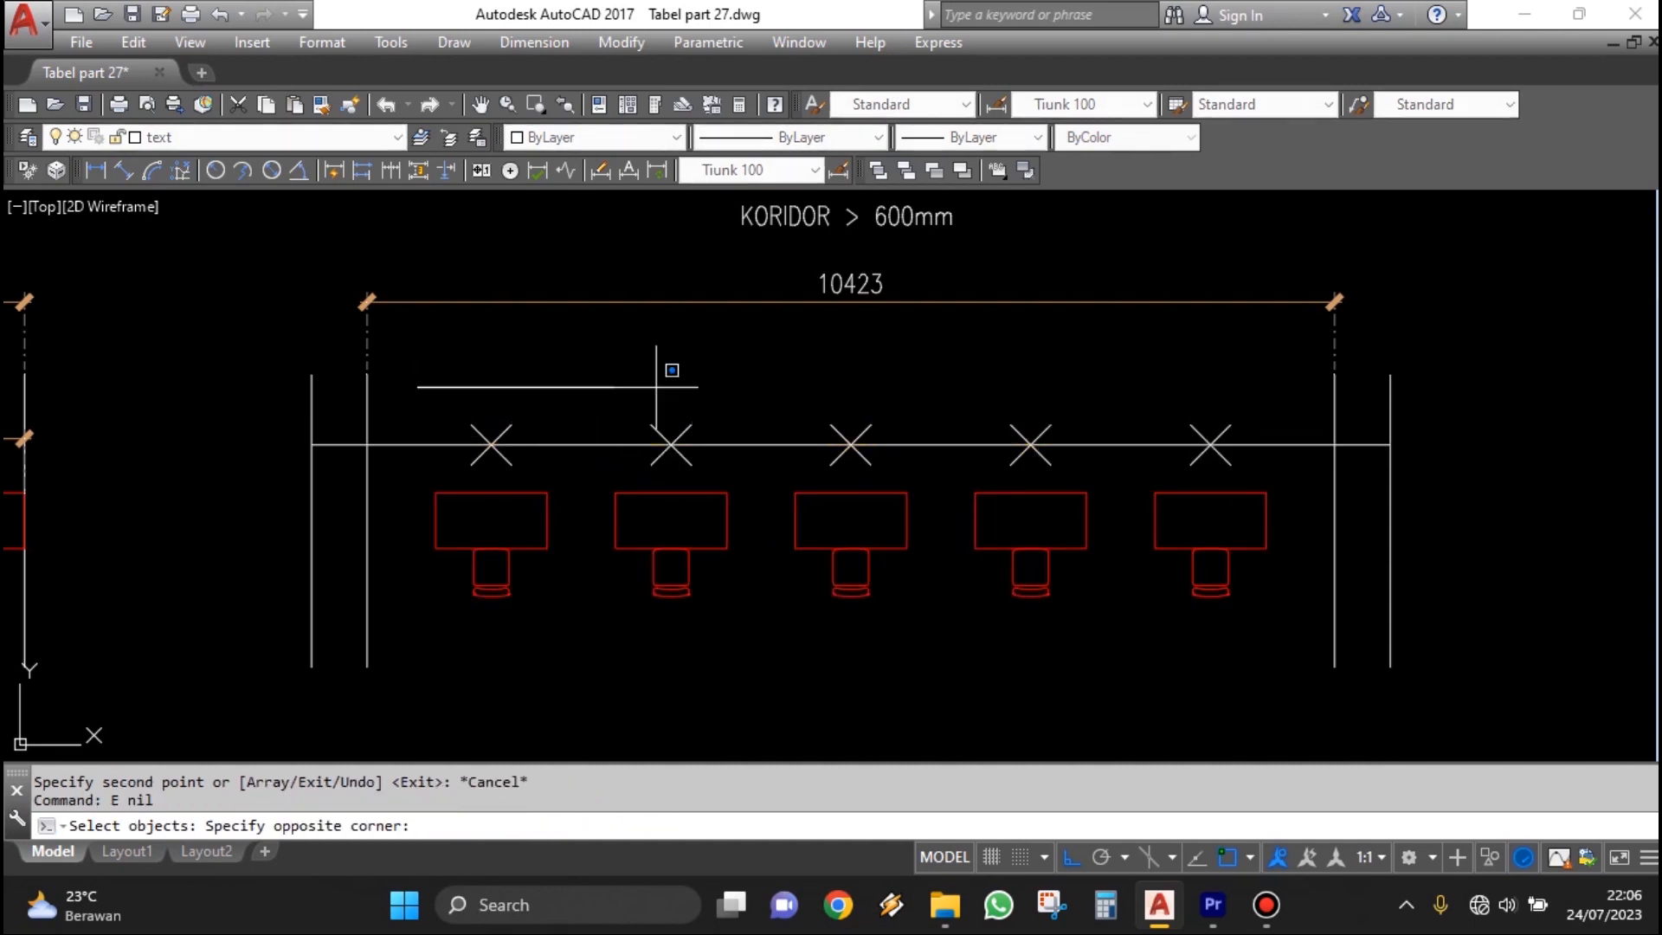
{"action": "left_click", "coordinate": [1290, 452]}
{"action": "key", "text": "Return"}
{"action": "key", "text": "Escape"}
Erase the horizontal line and both outer offset lines, keeping the two boundary lines.
{"action": "type", "text": "e"}
{"action": "key", "text": "Return"}
{"action": "left_click", "coordinate": [1412, 503]}
{"action": "left_click", "coordinate": [1382, 405]}
{"action": "key", "text": "Return"}
{"action": "type", "text": "e"}
{"action": "key", "text": "Return"}
{"action": "left_click", "coordinate": [346, 447]}
{"action": "left_click", "coordinate": [267, 504]}
{"action": "key", "text": "Return"}
Compare the cleaned-up second desk layout with the first layout.
{"action": "scroll", "coordinate": [795, 534], "scroll_direction": "down", "scroll_amount": 2}
{"action": "middle_click_drag", "start_coordinate": [772, 549], "coordinate": [1175, 480]}
{"action": "scroll", "coordinate": [970, 520], "scroll_direction": "down", "scroll_amount": 2}
{"action": "scroll", "coordinate": [969, 523], "scroll_direction": "up", "scroll_amount": 2}
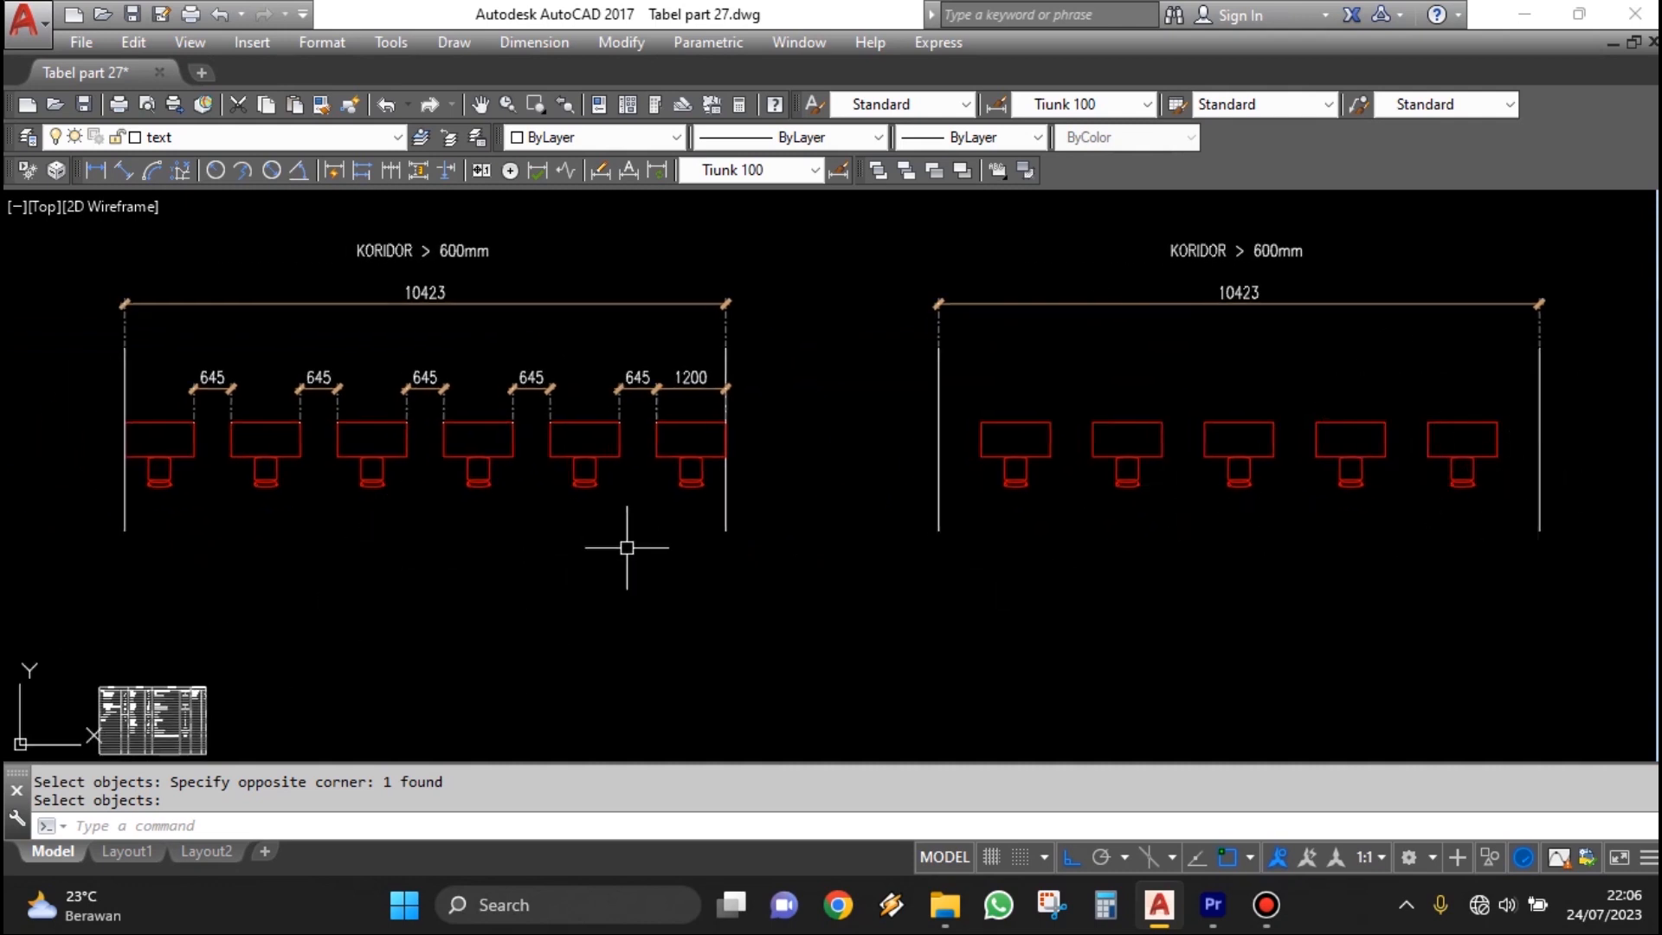
{"action": "middle_click_drag", "start_coordinate": [1293, 512], "coordinate": [1221, 524]}
{"action": "scroll", "coordinate": [918, 446], "scroll_direction": "up", "scroll_amount": 2}
{"action": "scroll", "coordinate": [934, 459], "scroll_direction": "down", "scroll_amount": 6}
{"action": "scroll", "coordinate": [1038, 480], "scroll_direction": "up", "scroll_amount": 4}
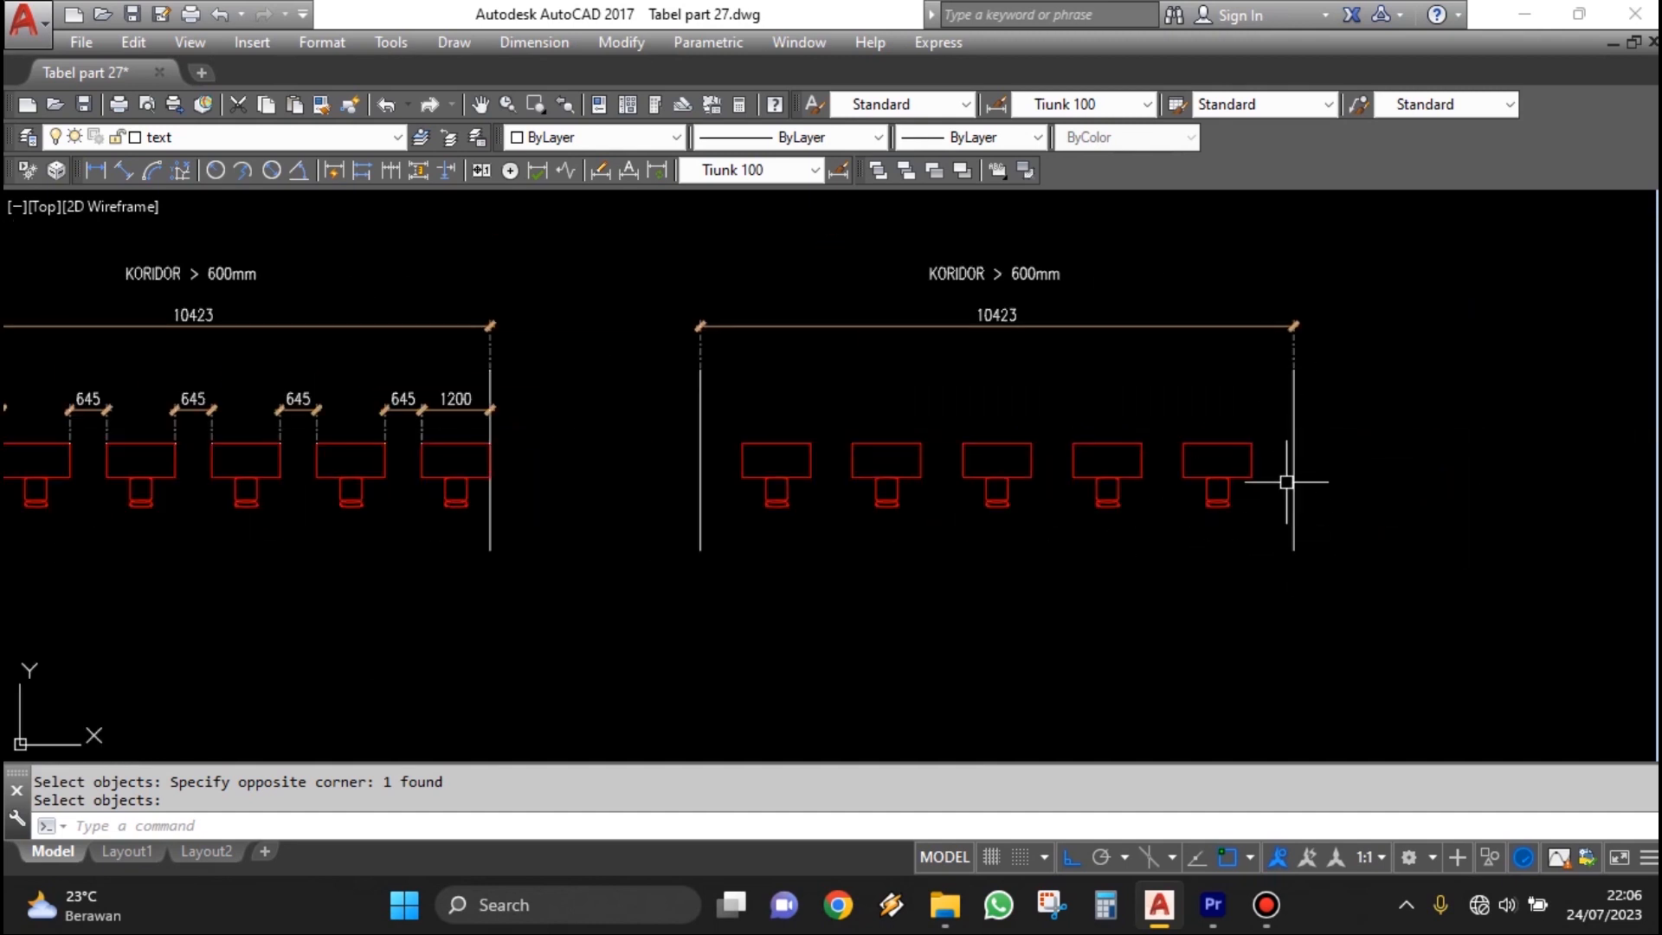
Add a linear dimension for the corridor between the left boundary line and the first desk of the second layout.
{"action": "scroll", "coordinate": [760, 386], "scroll_direction": "up", "scroll_amount": 2}
{"action": "type", "text": "dd"}
{"action": "key", "text": "Return"}
{"action": "left_click", "coordinate": [729, 467]}
{"action": "left_click", "coordinate": [662, 467]}
{"action": "left_click", "coordinate": [726, 404]}
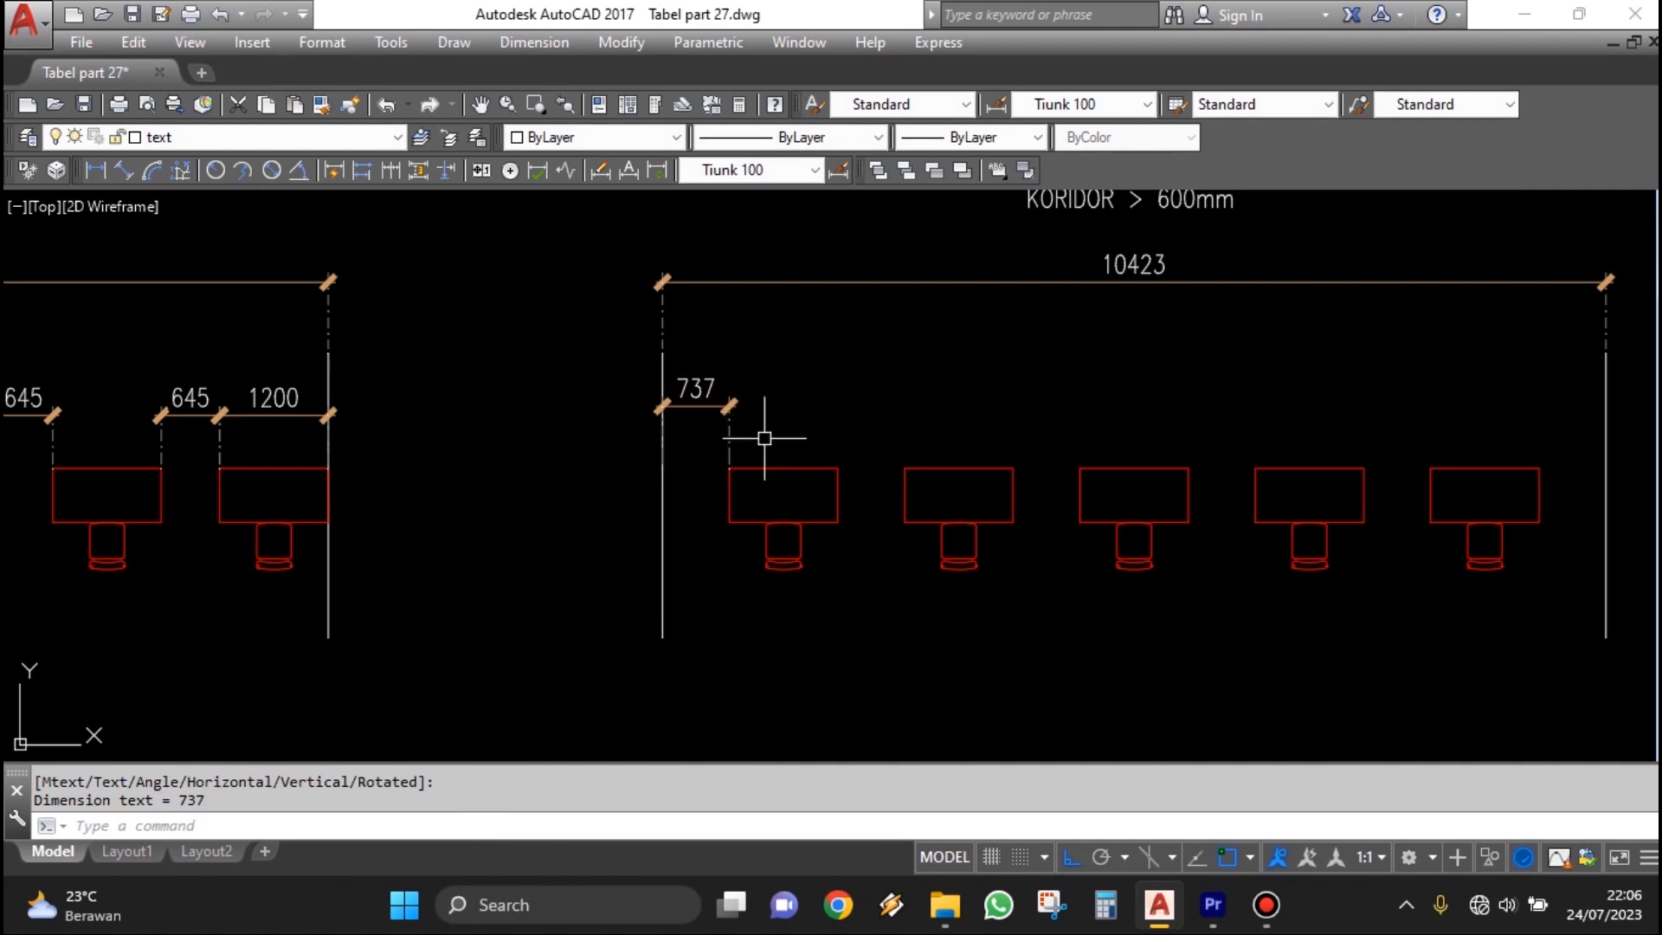
Dimension the gap between the first and second desks, roughly level with the first corridor dimension.
{"action": "scroll", "coordinate": [805, 465], "scroll_direction": "up", "scroll_amount": 2}
{"action": "type", "text": "dd"}
{"action": "key", "text": "Return"}
{"action": "left_click", "coordinate": [850, 467]}
{"action": "left_click", "coordinate": [956, 467]}
{"action": "left_click", "coordinate": [902, 363]}
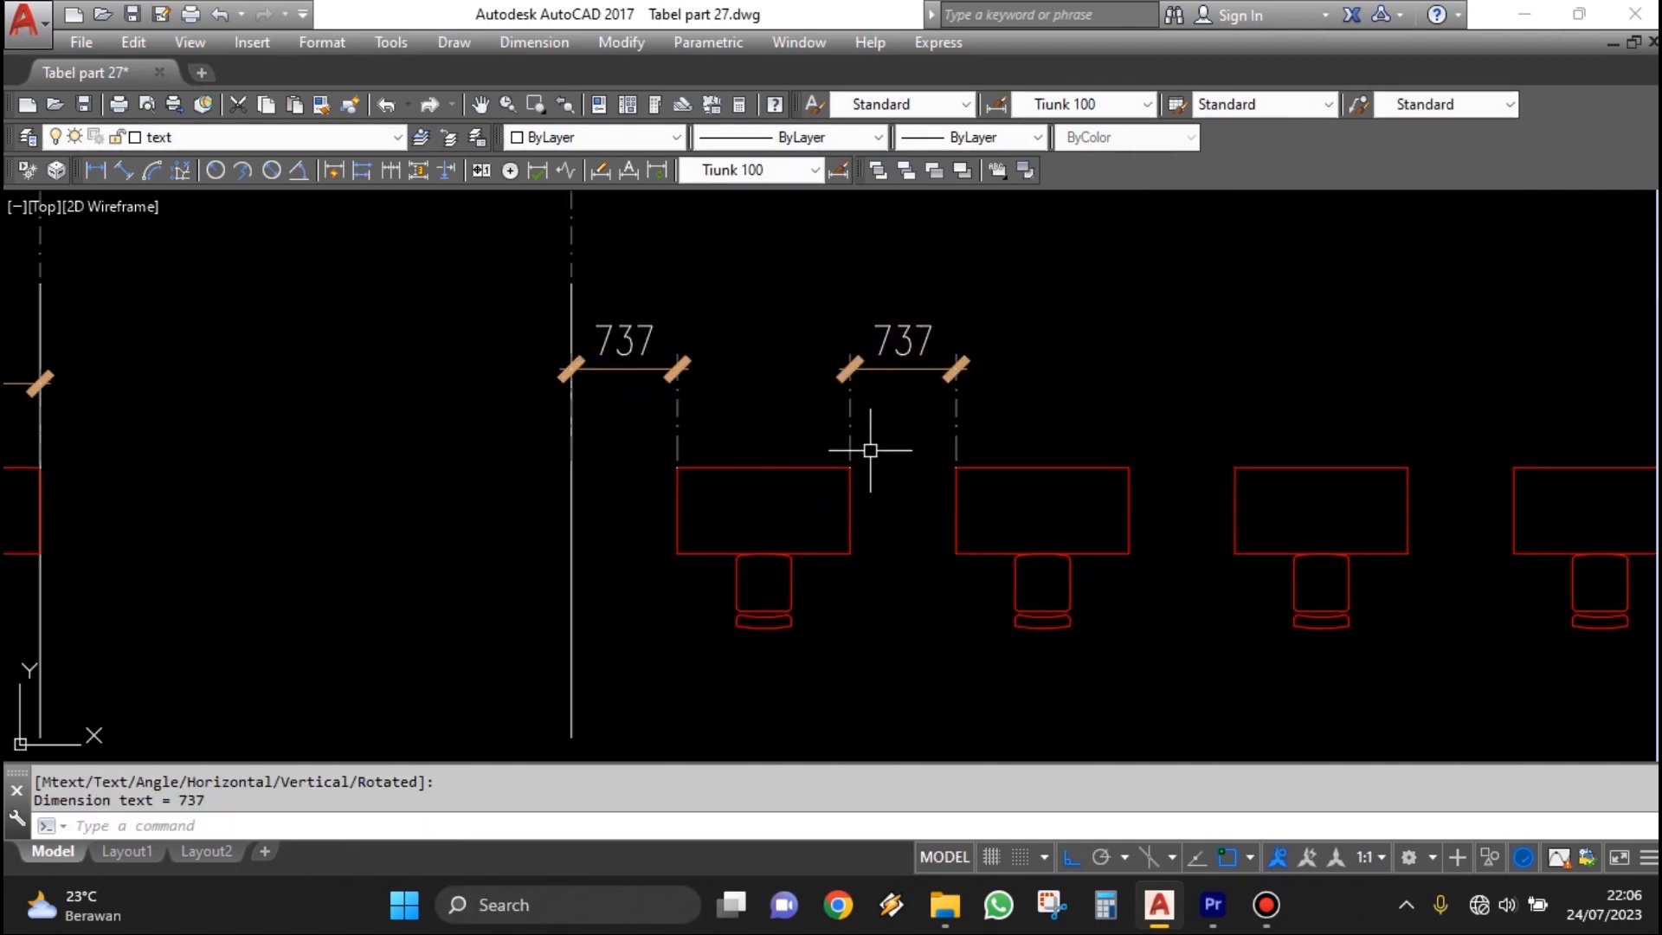
Dimension the gap between the second and third desks, aligned with the previous gap dimensions.
{"action": "scroll", "coordinate": [1051, 471], "scroll_direction": "down", "scroll_amount": 2}
{"action": "mouse_move", "coordinate": [1052, 471]}
{"action": "middle_mouse_down"}
{"action": "mouse_move", "coordinate": [958, 495]}
{"action": "mouse_move", "coordinate": [856, 492]}
{"action": "middle_mouse_up"}
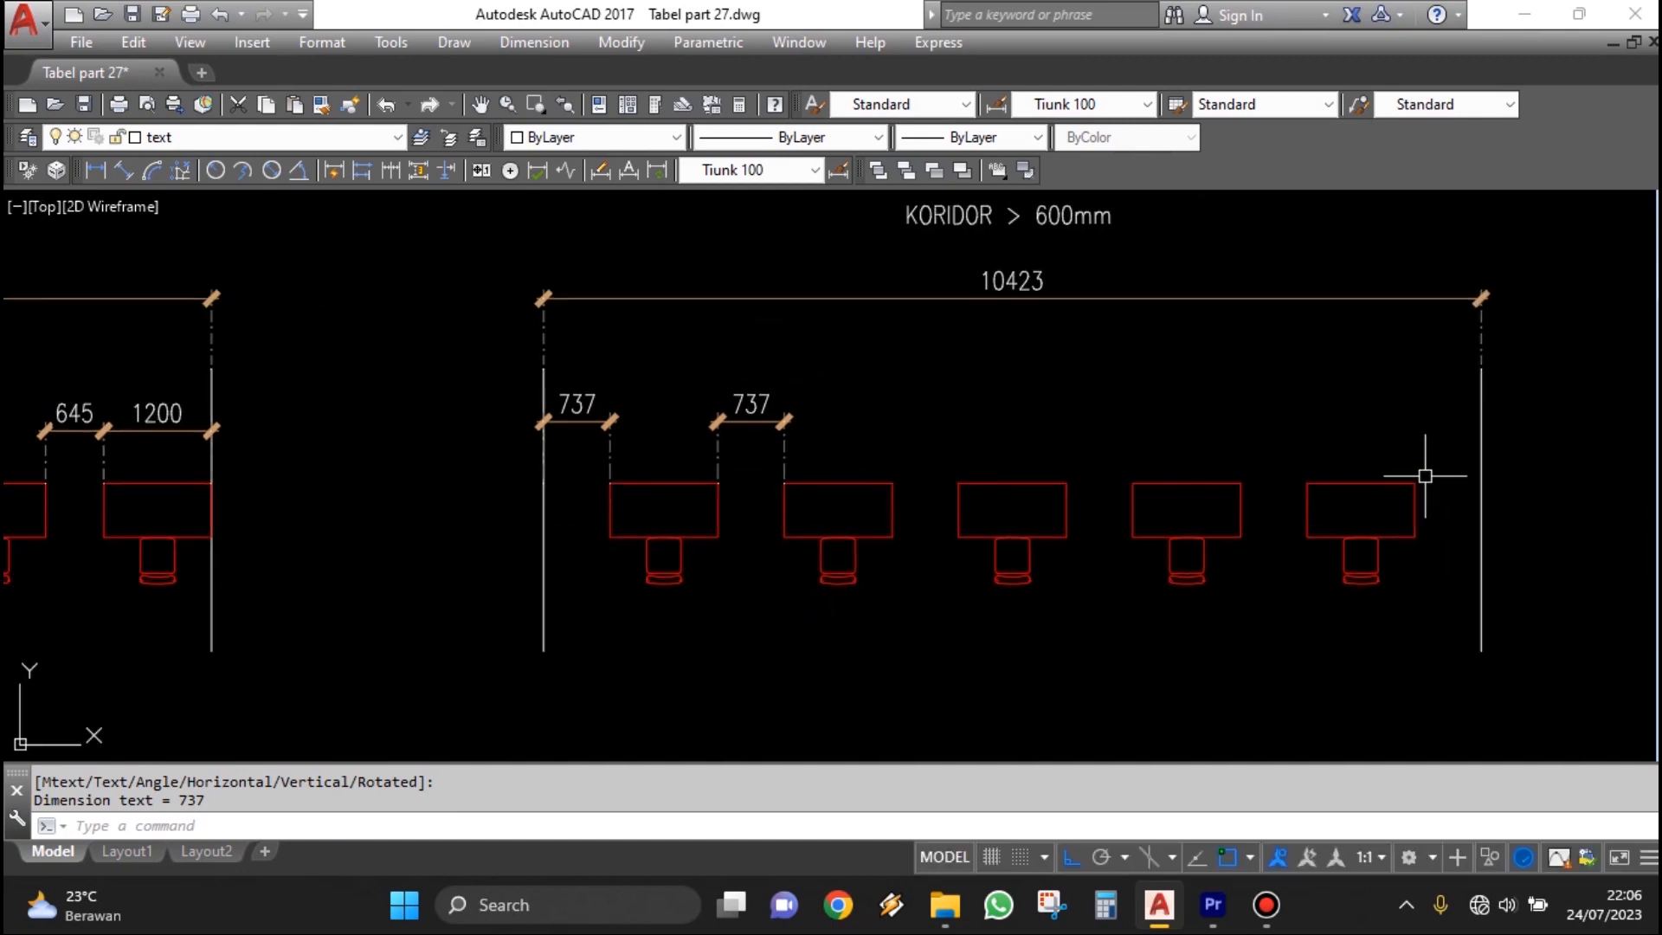
{"action": "middle_click_drag", "start_coordinate": [609, 482], "coordinate": [976, 478]}
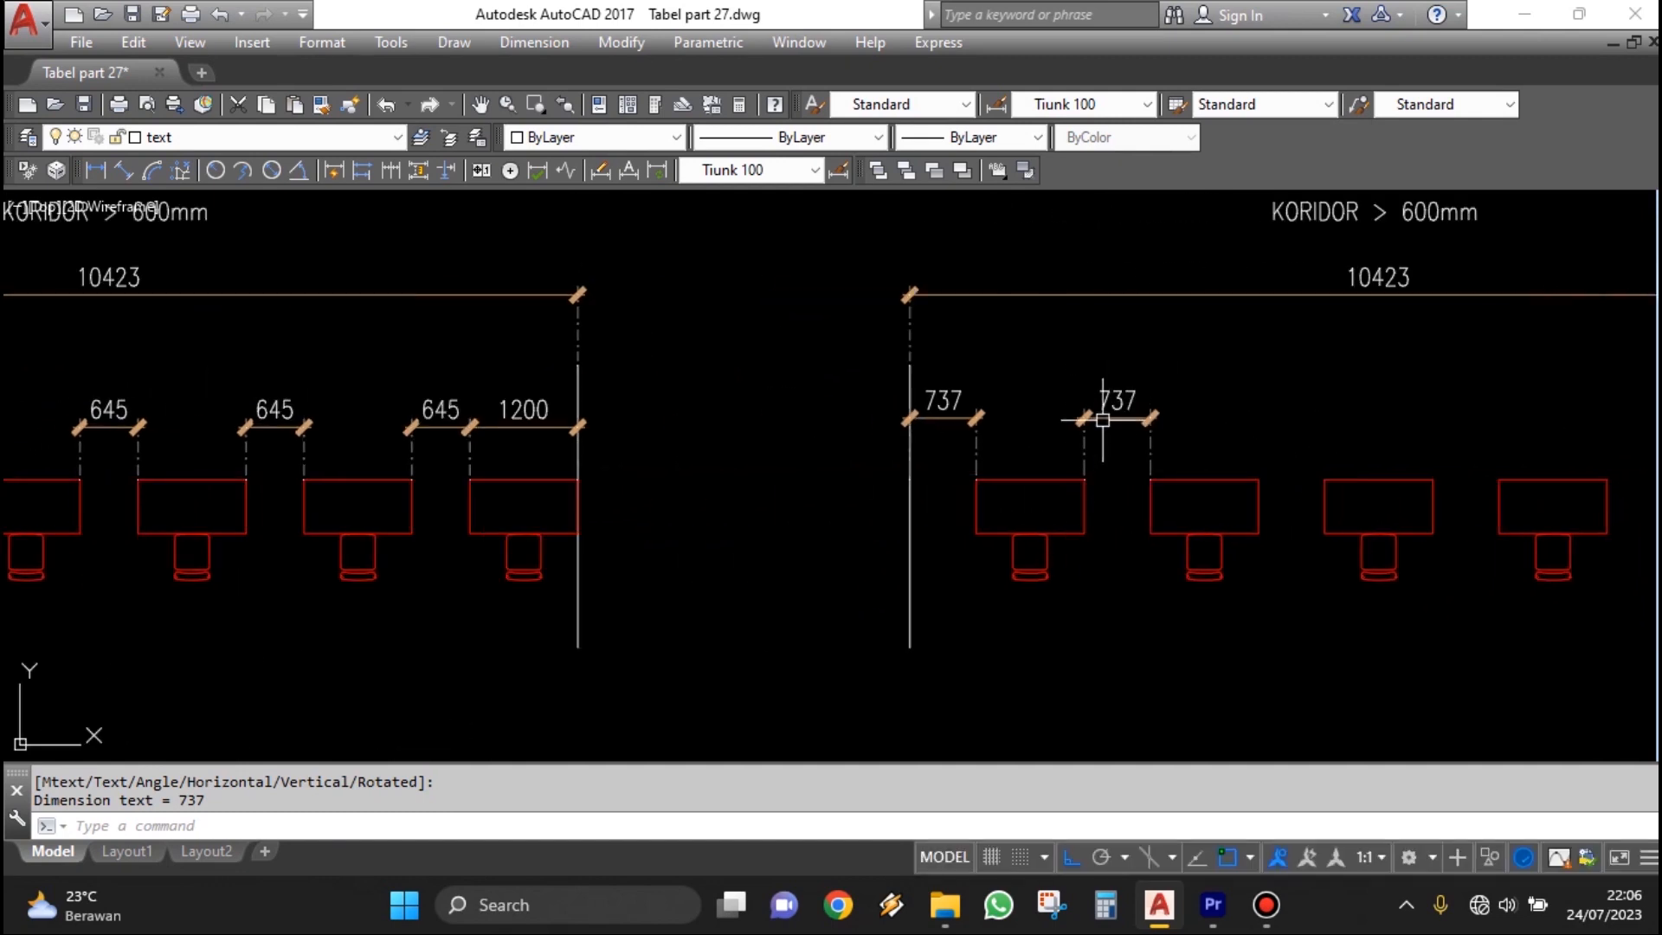
{"action": "scroll", "coordinate": [447, 430], "scroll_direction": "up", "scroll_amount": 2}
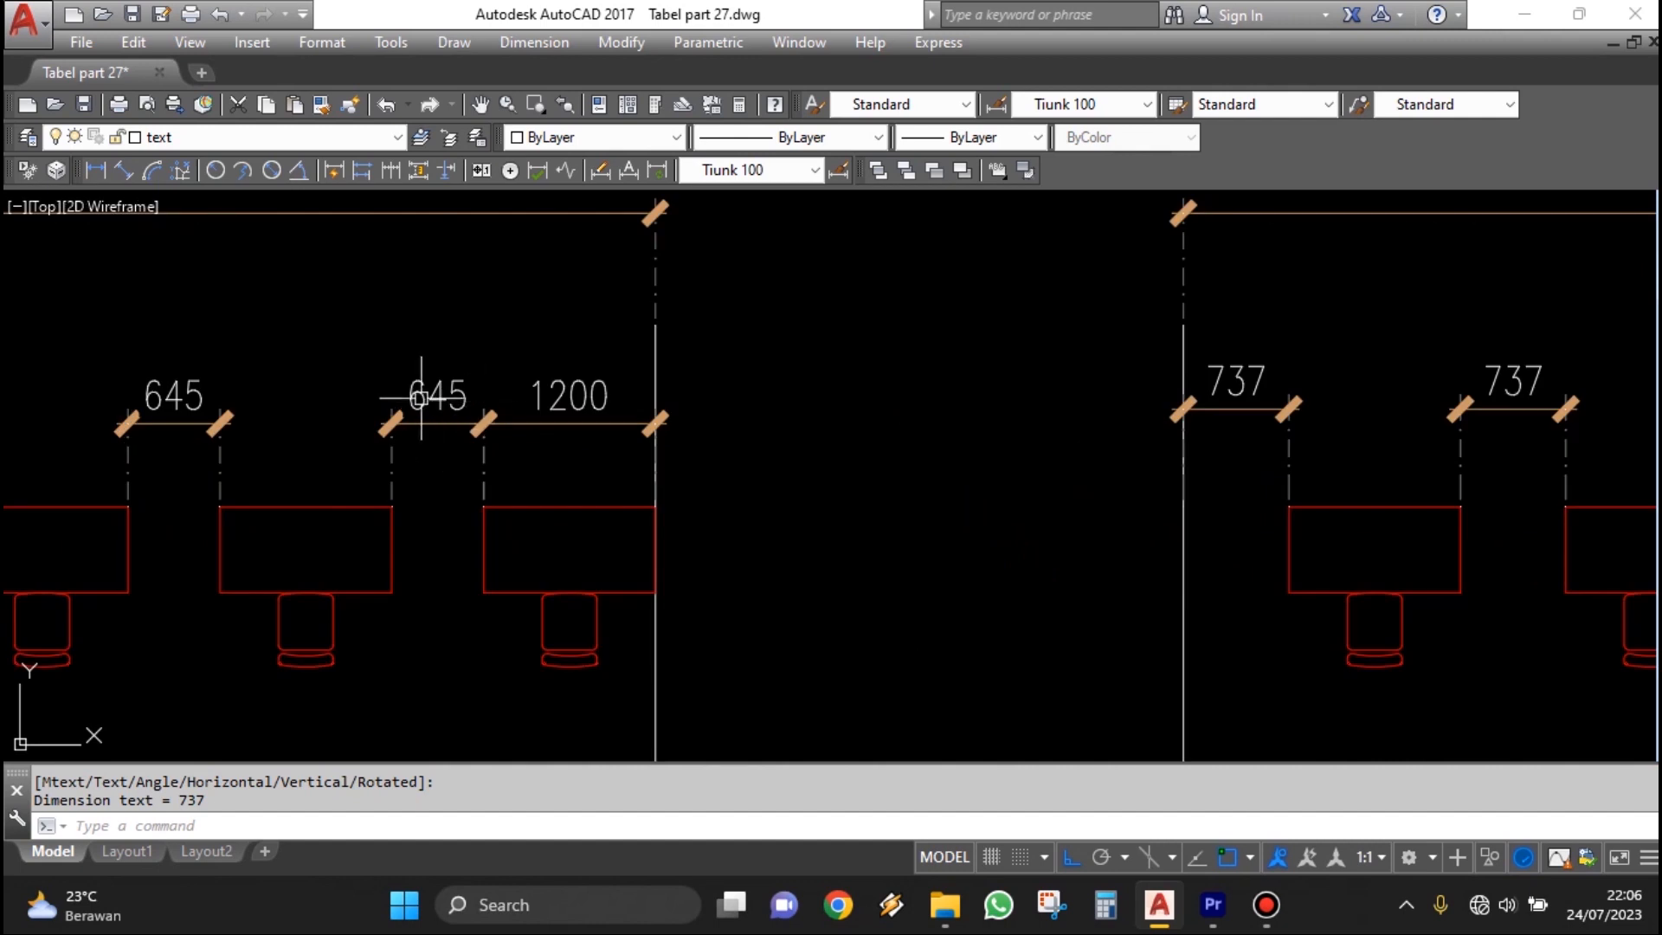
{"action": "scroll", "coordinate": [421, 399], "scroll_direction": "down", "scroll_amount": 2}
{"action": "middle_click_drag", "start_coordinate": [1116, 424], "coordinate": [807, 426]}
{"action": "scroll", "coordinate": [840, 401], "scroll_direction": "up", "scroll_amount": 2}
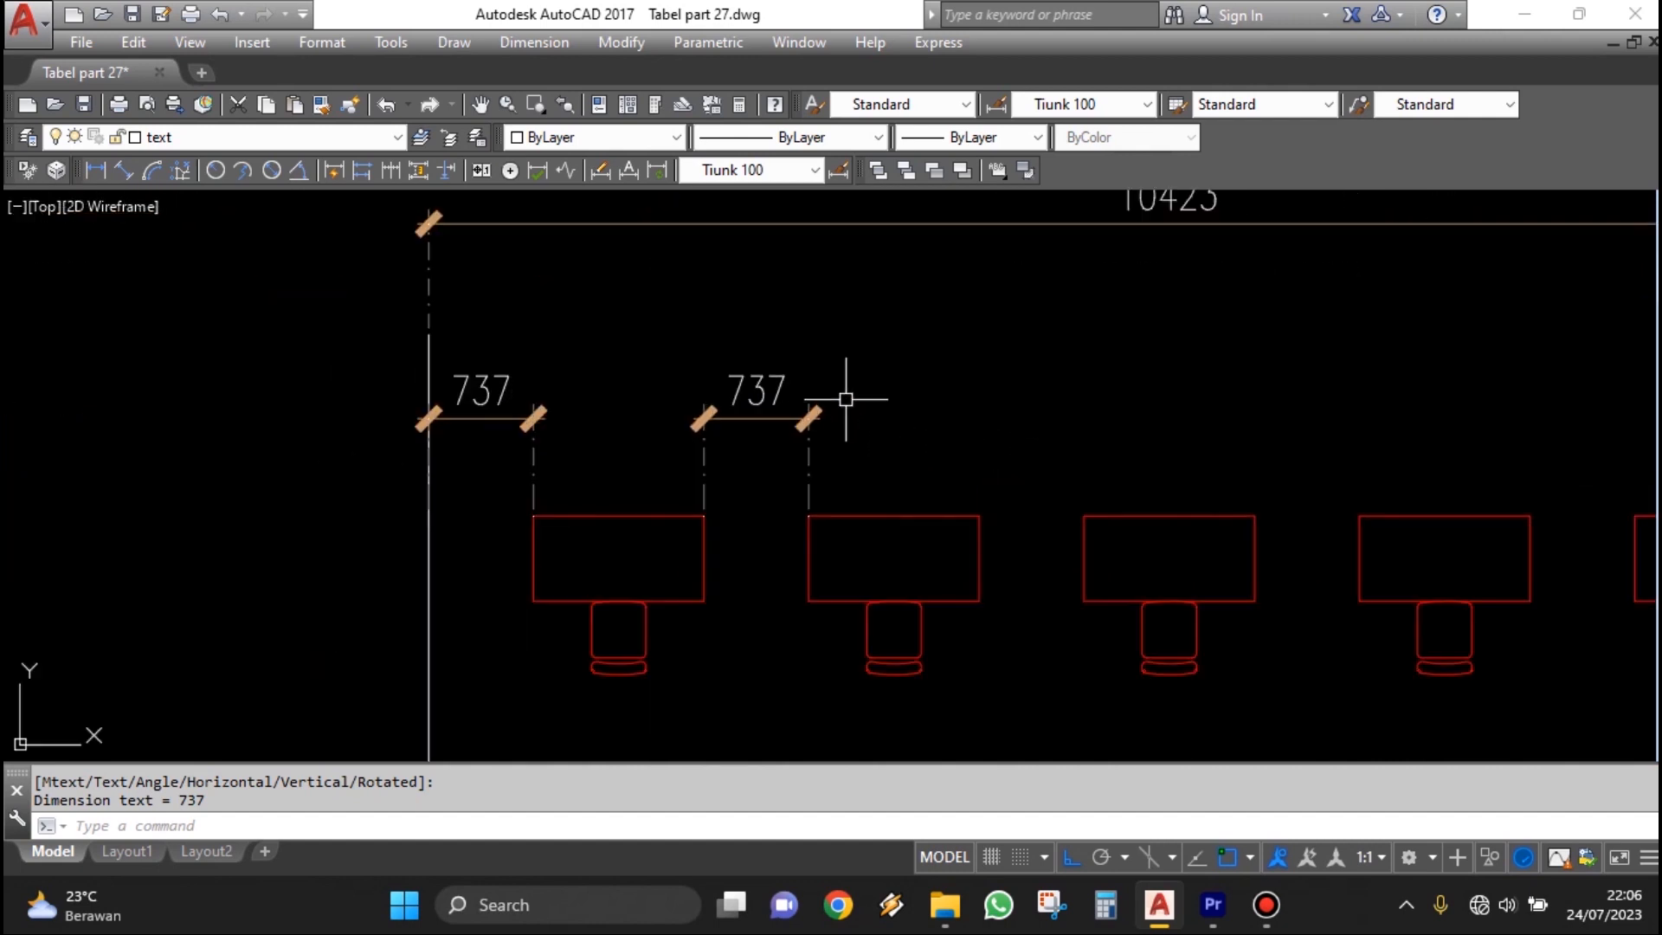
{"action": "scroll", "coordinate": [990, 508], "scroll_direction": "down", "scroll_amount": 2}
{"action": "key", "text": "Return"}
{"action": "left_click", "coordinate": [983, 517]}
{"action": "left_click", "coordinate": [1048, 517]}
{"action": "left_click", "coordinate": [1004, 455]}
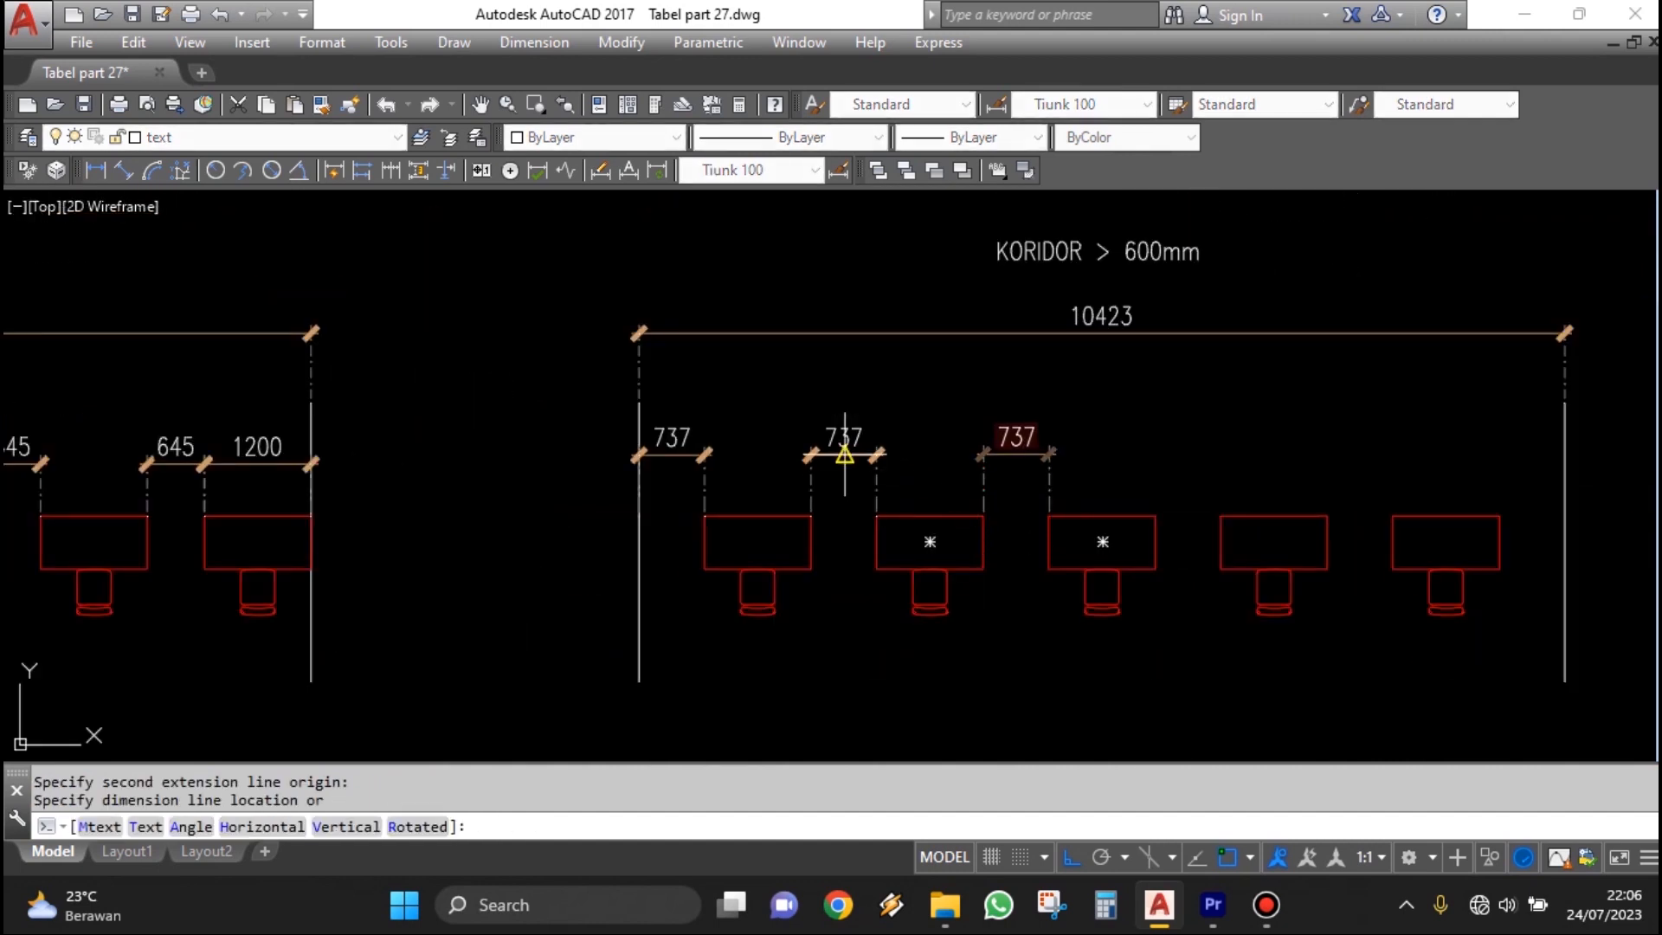
Dimension the gaps between the third and fourth and the fourth and fifth desks in the same row.
{"action": "key", "text": "Return"}
{"action": "left_click", "coordinate": [1156, 517]}
{"action": "left_click", "coordinate": [1219, 516]}
{"action": "left_click", "coordinate": [1032, 455]}
{"action": "middle_click_drag", "start_coordinate": [1318, 507], "coordinate": [1072, 509]}
{"action": "key", "text": "Return"}
{"action": "left_click", "coordinate": [1079, 517]}
{"action": "left_click", "coordinate": [1145, 516]}
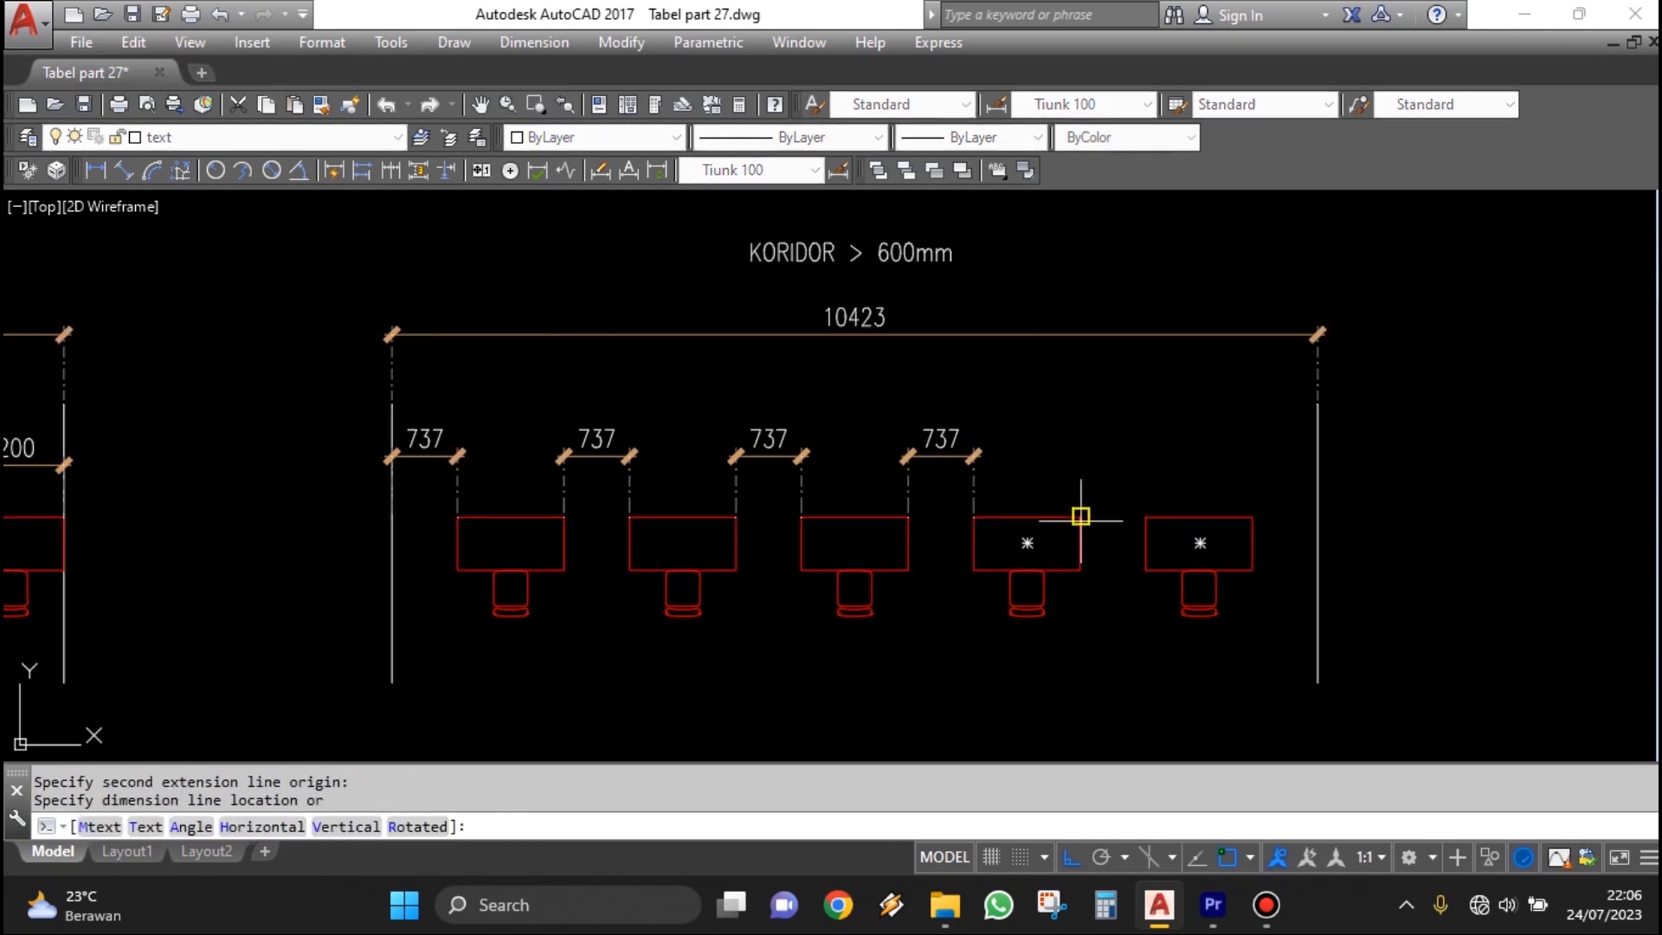
{"action": "left_click", "coordinate": [1113, 456]}
Dimension the corridor from the last desk perpendicular to the right boundary line, in line with the other gap dimensions.
{"action": "key", "text": "Return"}
{"action": "left_click", "coordinate": [1253, 516]}
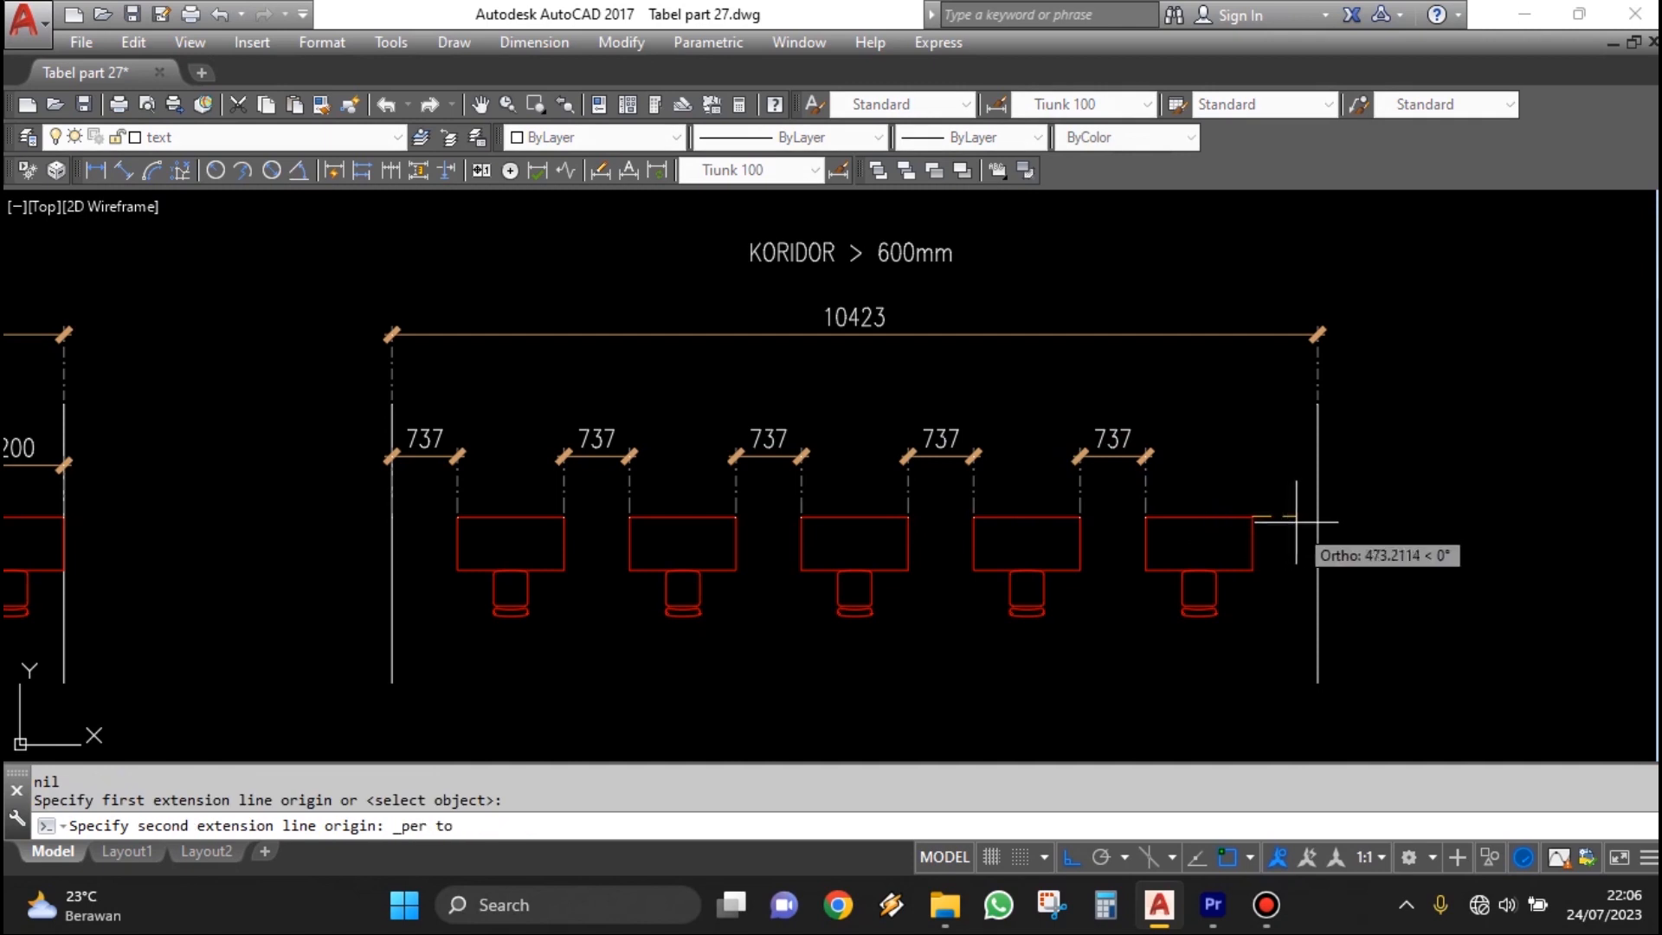
{"action": "left_click", "coordinate": [1319, 518]}
{"action": "left_click", "coordinate": [1113, 456]}
{"action": "key", "text": "Escape"}
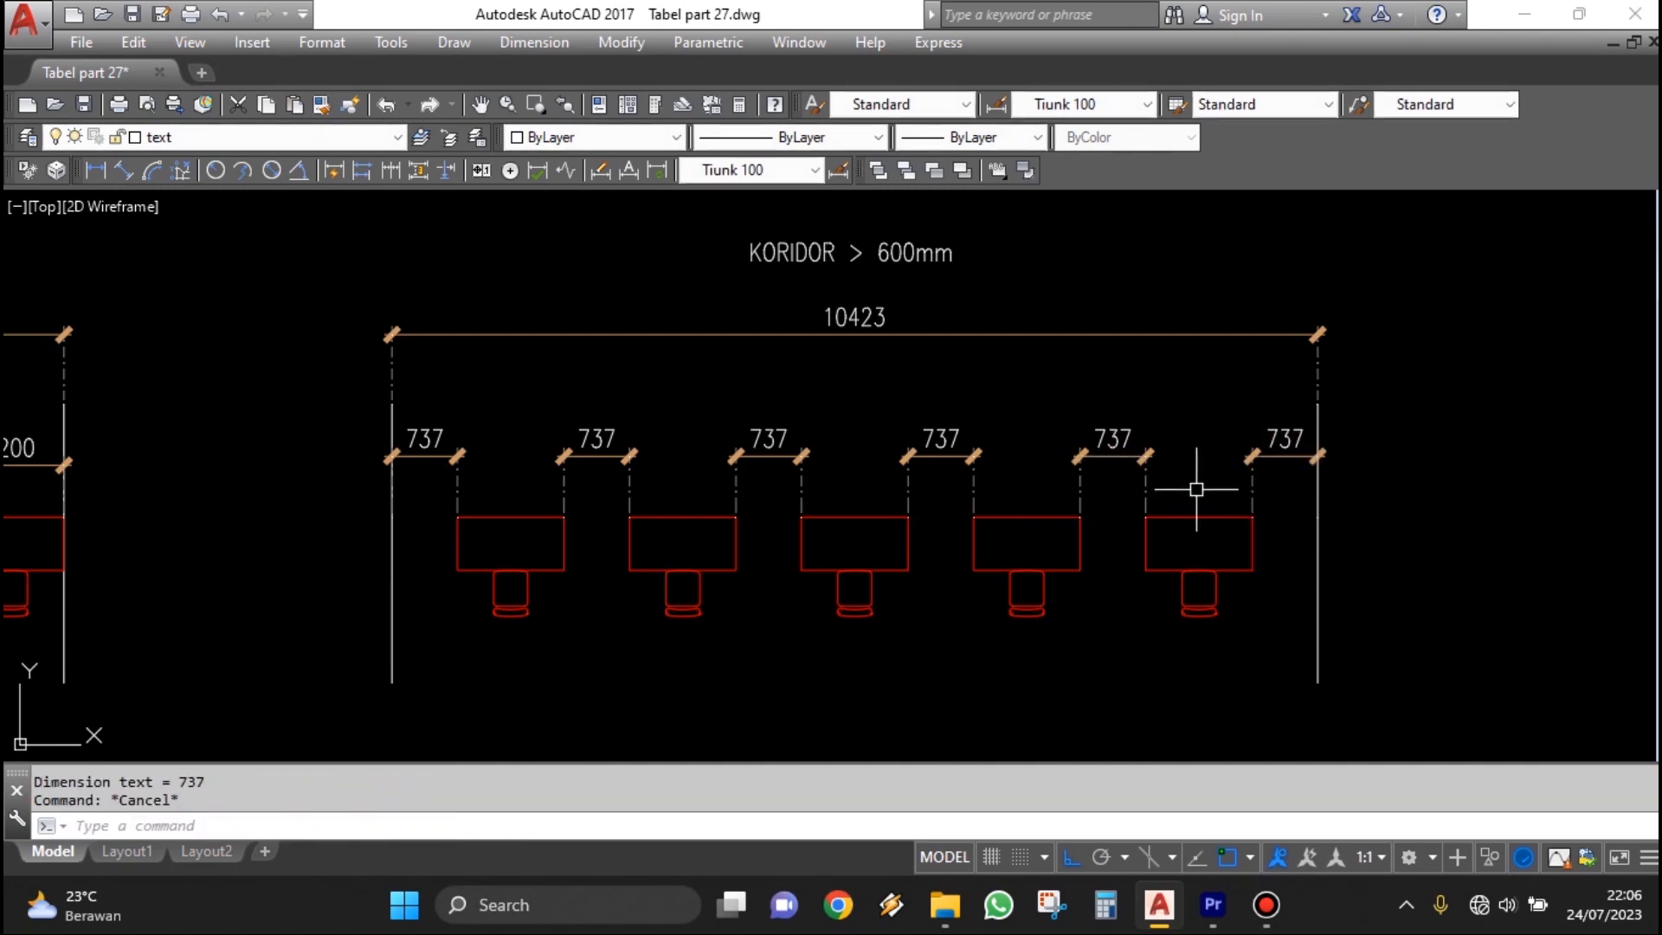
Compare the corridor dimensions of the two completed desk layouts side by side.
{"action": "scroll", "coordinate": [1194, 482], "scroll_direction": "down", "scroll_amount": 3}
{"action": "scroll", "coordinate": [1134, 542], "scroll_direction": "up", "scroll_amount": 2}
{"action": "middle_click_drag", "start_coordinate": [1094, 519], "coordinate": [1032, 465]}
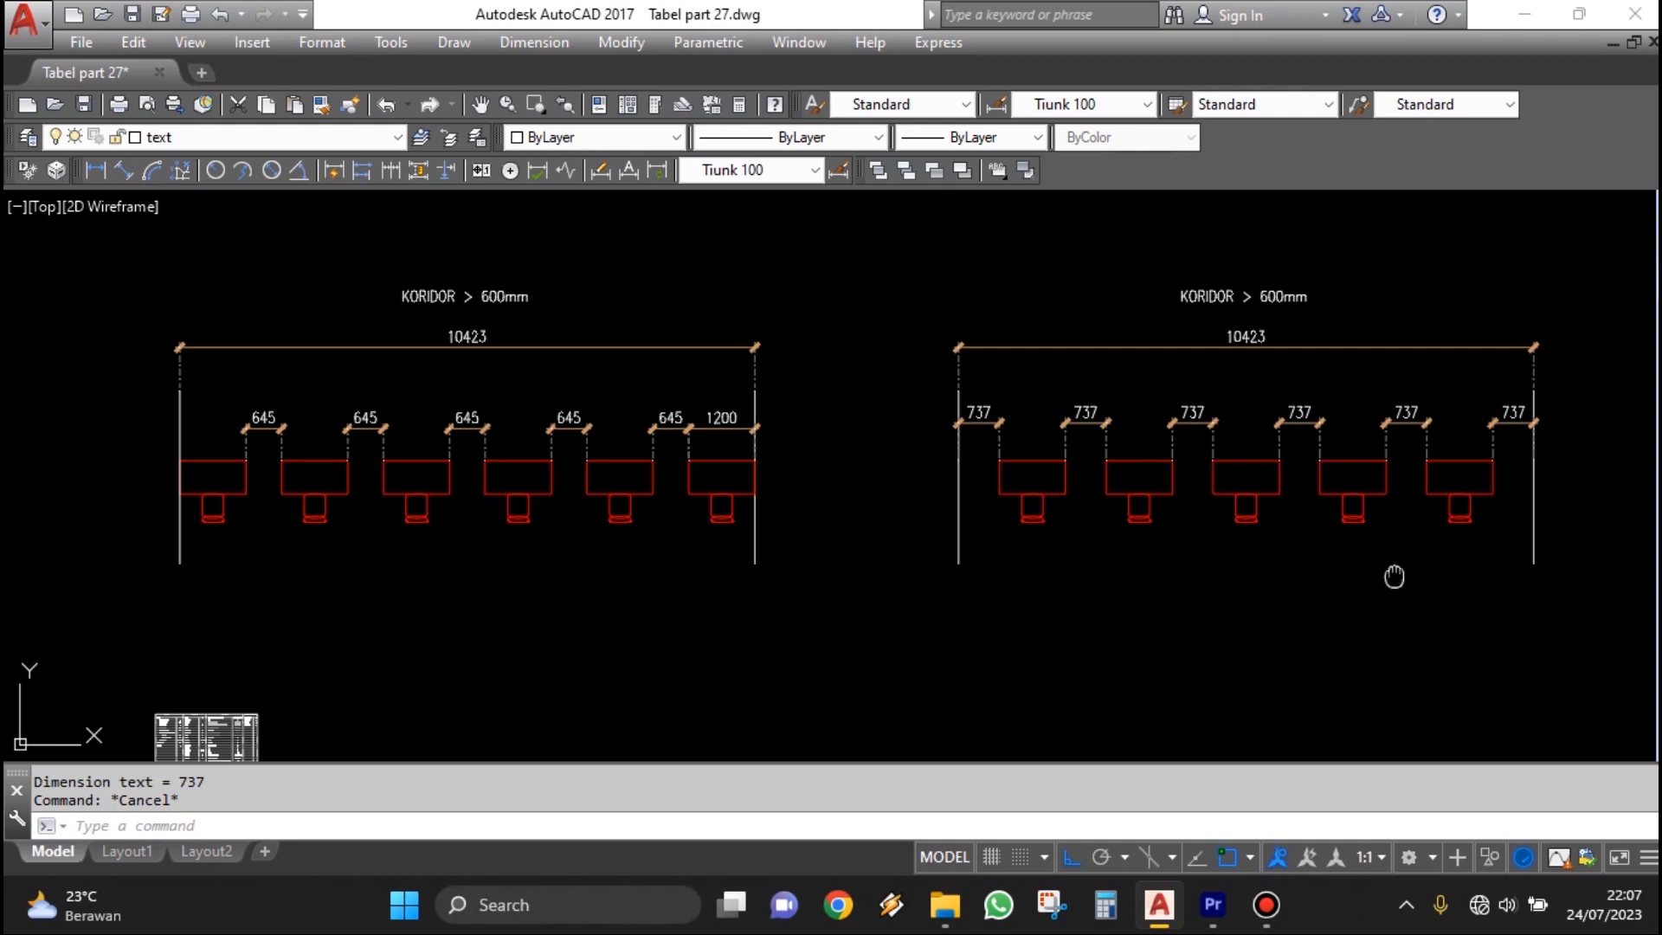
{"action": "middle_click_drag", "start_coordinate": [1394, 574], "coordinate": [1324, 598]}
{"action": "middle_click_drag", "start_coordinate": [1203, 568], "coordinate": [1260, 550]}
{"action": "middle_click_drag", "start_coordinate": [514, 481], "coordinate": [574, 491]}
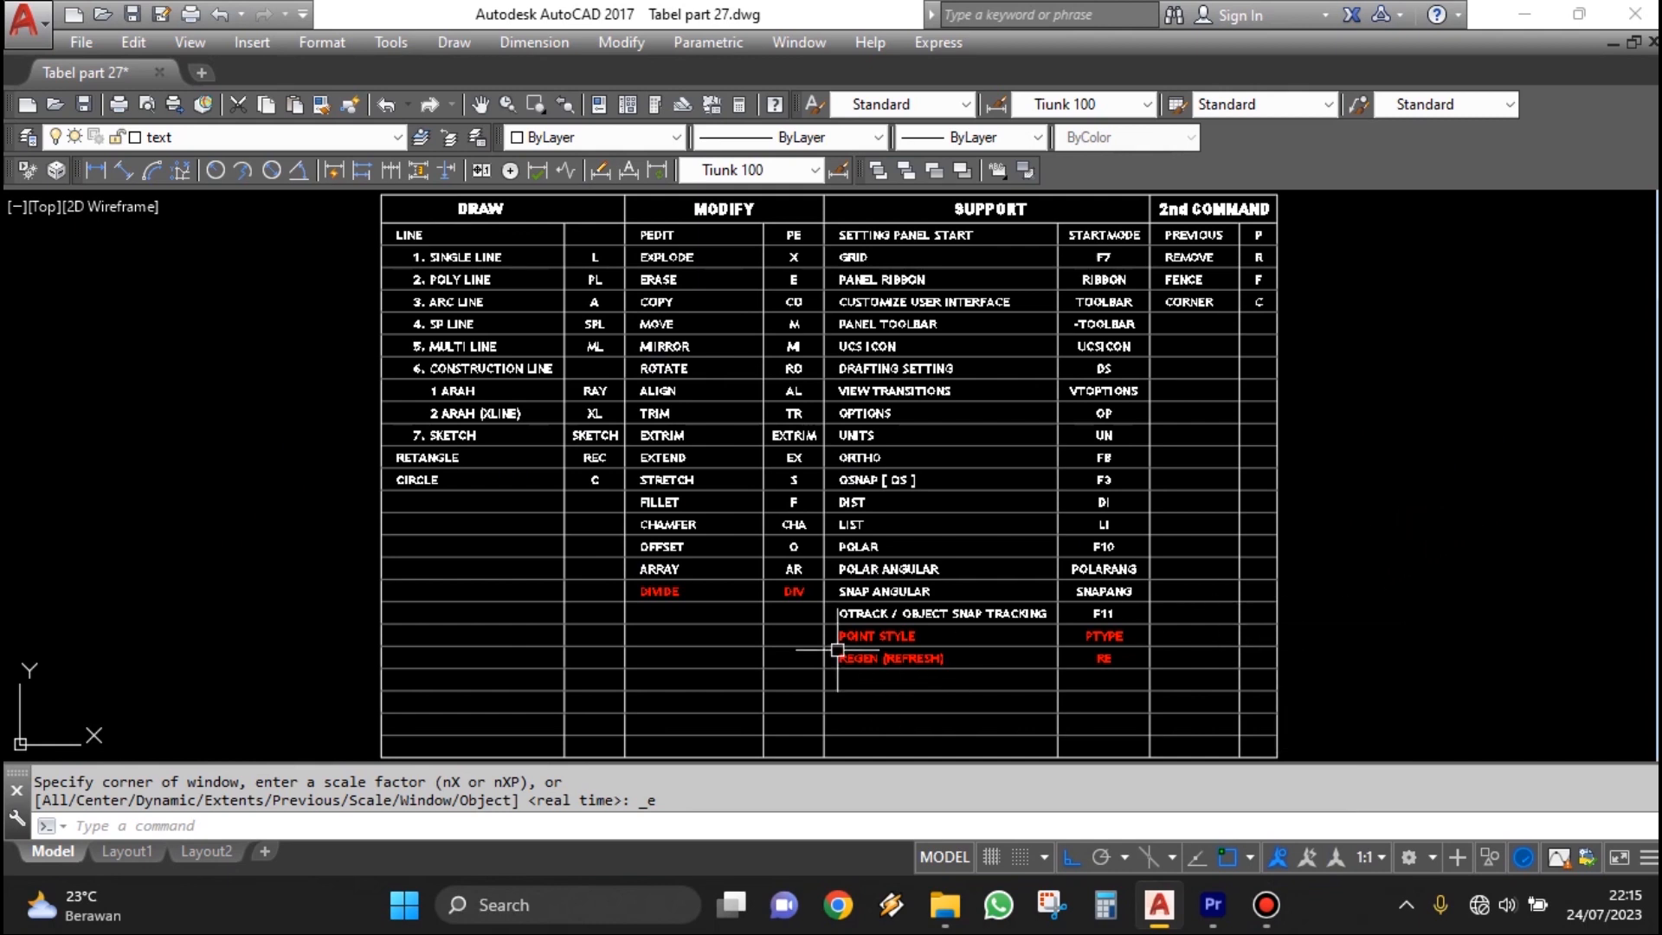
Examine the red DIVIDE, POINT STYLE and REGEN entries and their shortcuts in the command summary table.
{"action": "scroll", "coordinate": [852, 615], "scroll_direction": "up", "scroll_amount": 5}
{"action": "mouse_move", "coordinate": [1031, 603]}
{"action": "middle_mouse_down"}
{"action": "mouse_move", "coordinate": [979, 560]}
{"action": "mouse_move", "coordinate": [935, 587]}
{"action": "middle_mouse_up"}
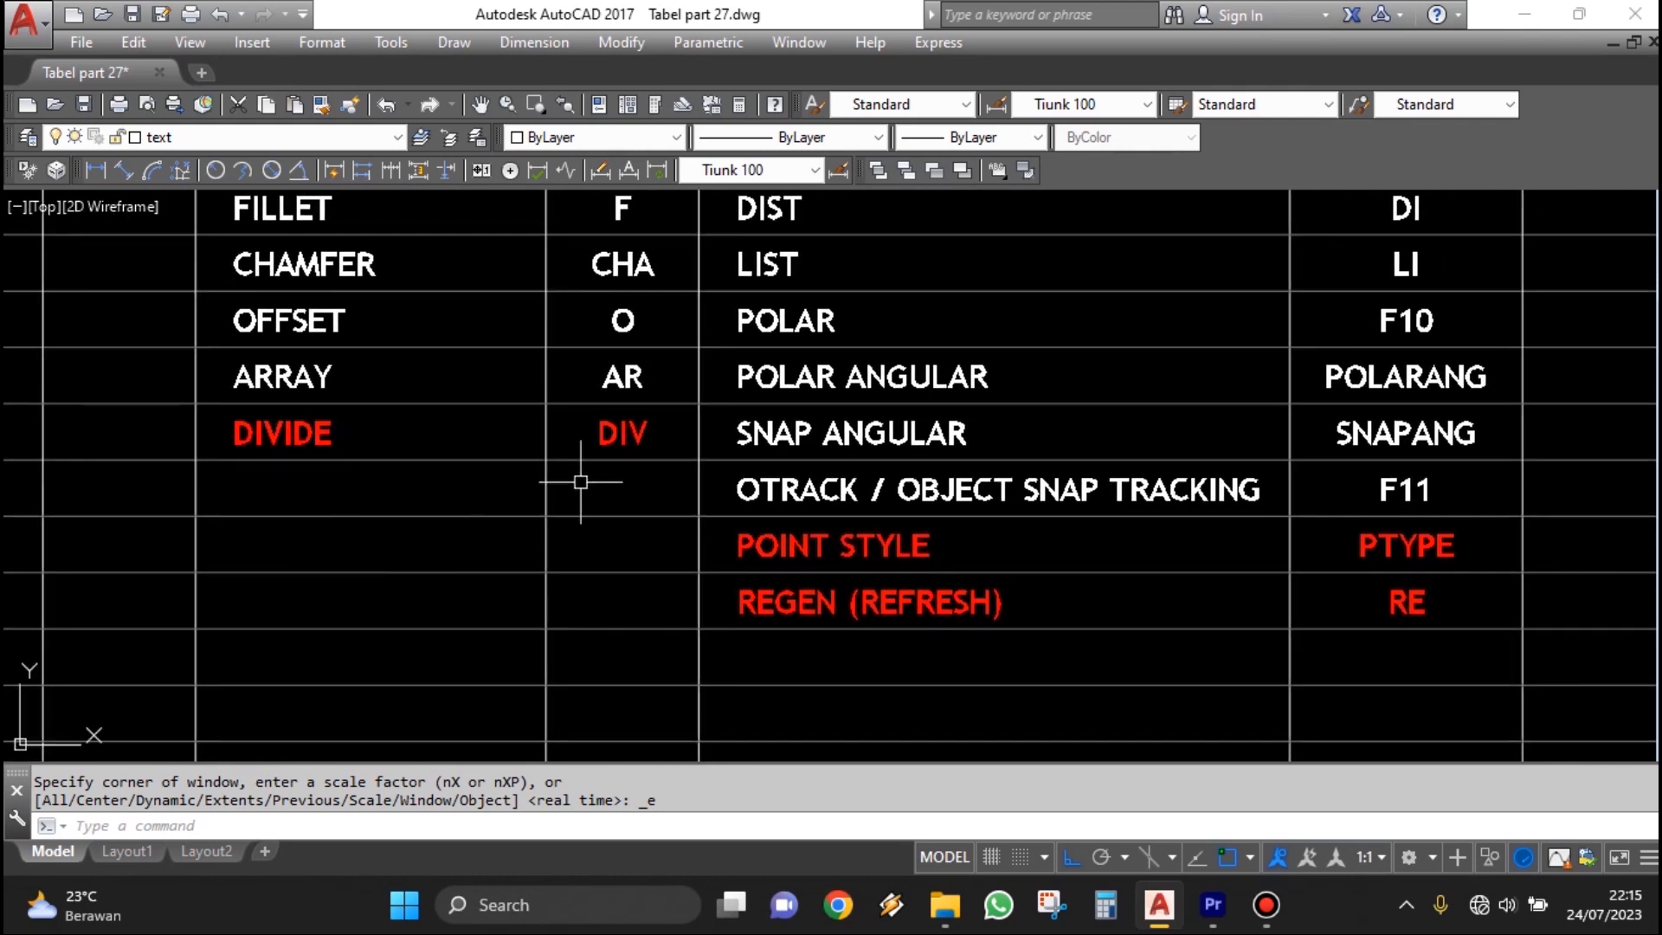
{"action": "middle_click_drag", "start_coordinate": [687, 526], "coordinate": [640, 540]}
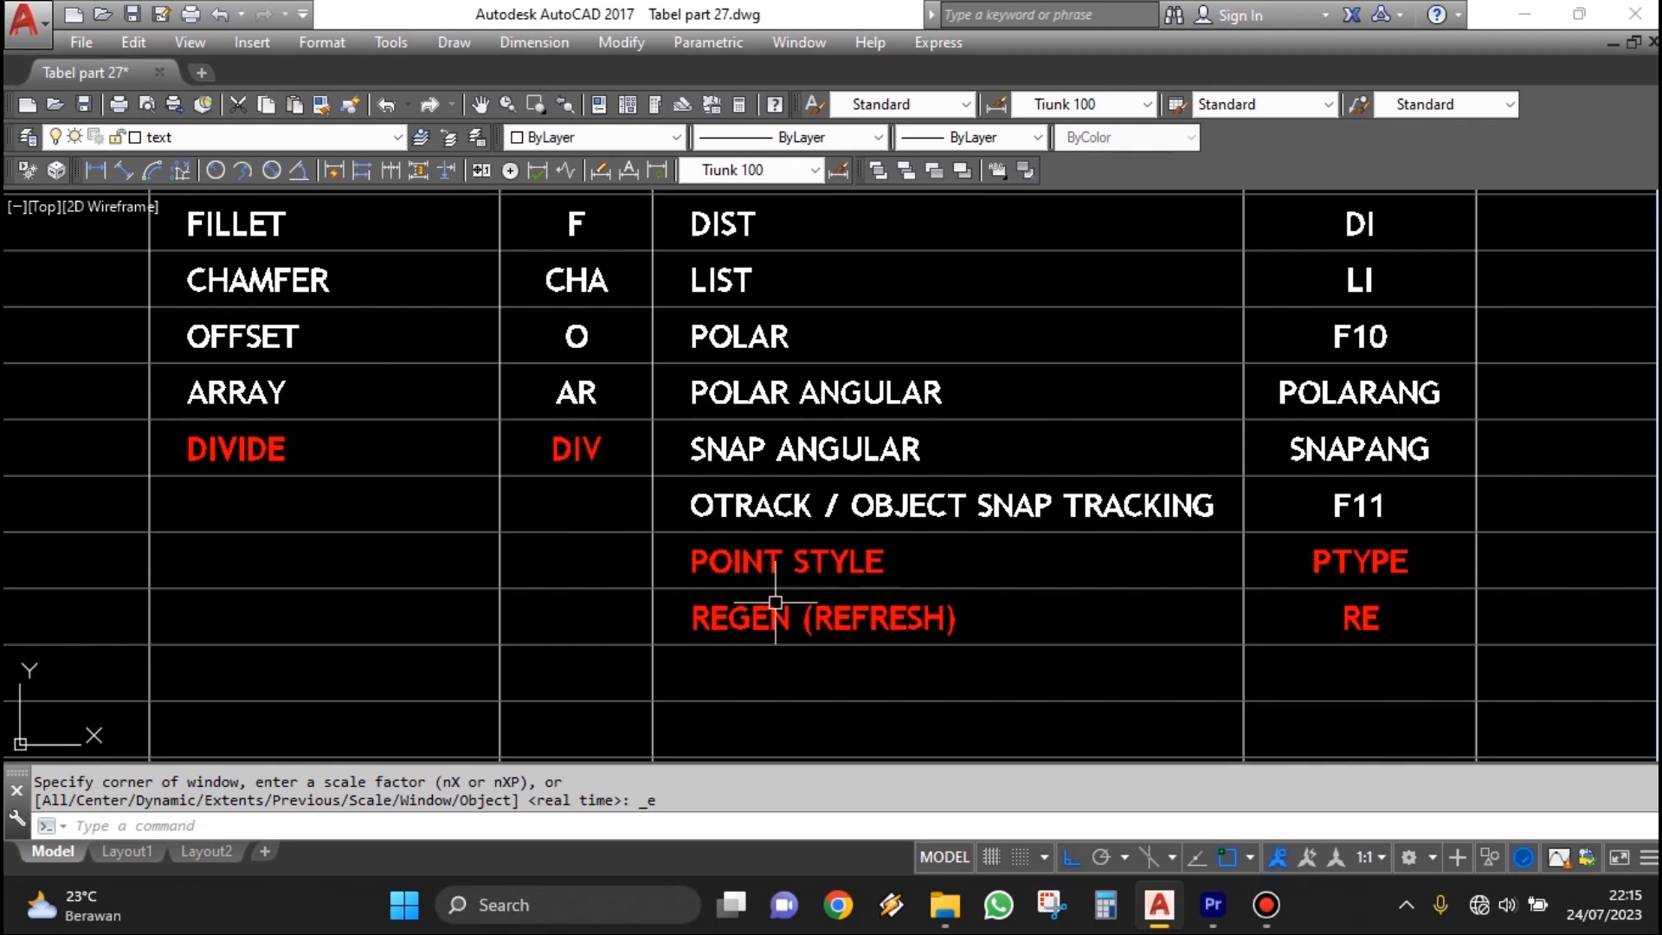
{"action": "middle_click_drag", "start_coordinate": [883, 626], "coordinate": [732, 630]}
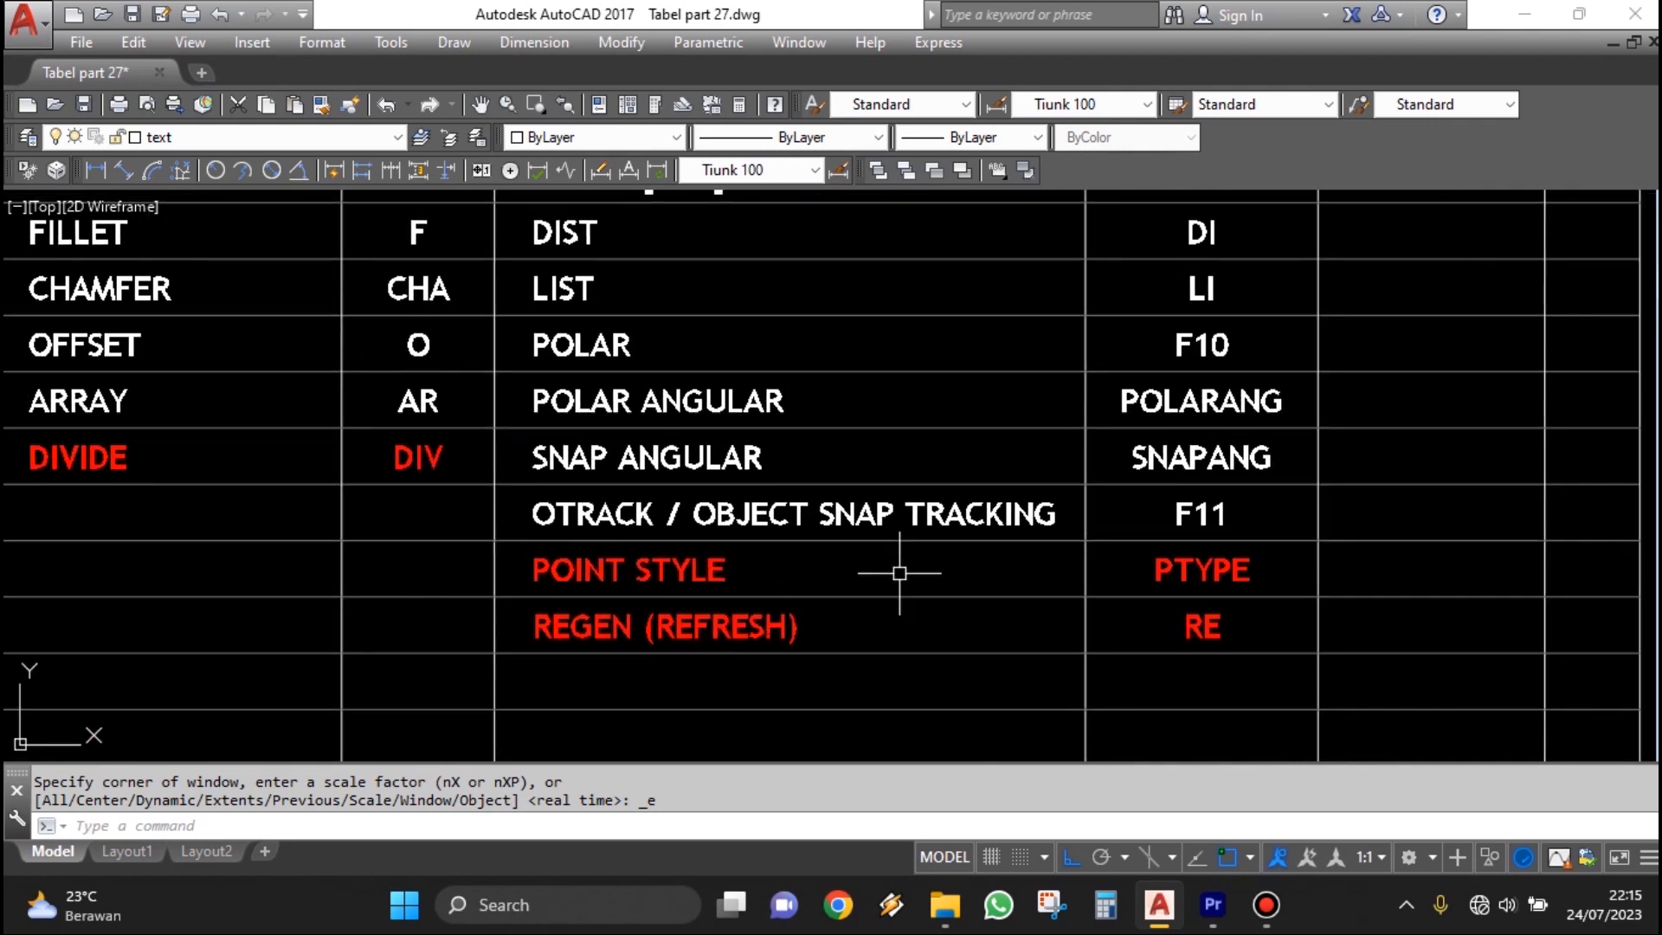
{"action": "scroll", "coordinate": [990, 615], "scroll_direction": "down", "scroll_amount": 6}
{"action": "scroll", "coordinate": [781, 339], "scroll_direction": "up", "scroll_amount": 6}
{"action": "scroll", "coordinate": [616, 392], "scroll_direction": "down", "scroll_amount": 4}
{"action": "middle_click_drag", "start_coordinate": [1071, 578], "coordinate": [1047, 151]}
{"action": "scroll", "coordinate": [981, 363], "scroll_direction": "up", "scroll_amount": 4}
{"action": "middle_click_drag", "start_coordinate": [1094, 415], "coordinate": [1084, 490]}
{"action": "scroll", "coordinate": [1157, 451], "scroll_direction": "up", "scroll_amount": 2}
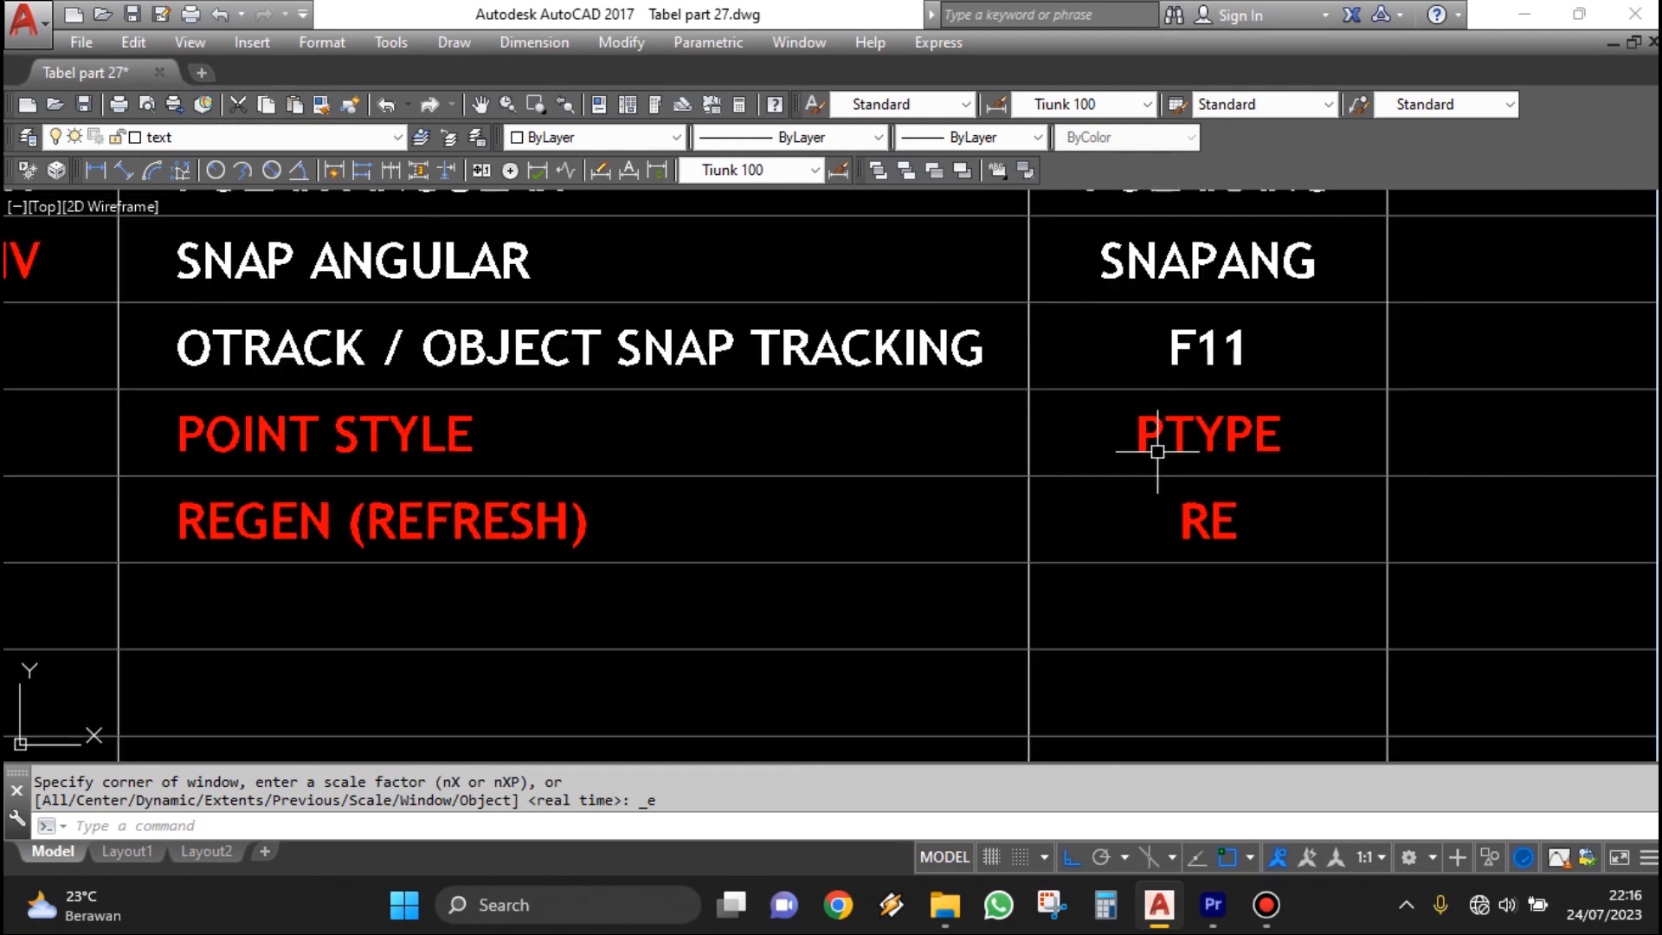
{"action": "middle_click_drag", "start_coordinate": [1220, 466], "coordinate": [1235, 552]}
{"action": "scroll", "coordinate": [1234, 549], "scroll_direction": "down", "scroll_amount": 2}
{"action": "middle_click_drag", "start_coordinate": [965, 578], "coordinate": [851, 538]}
{"action": "scroll", "coordinate": [802, 572], "scroll_direction": "up", "scroll_amount": 2}
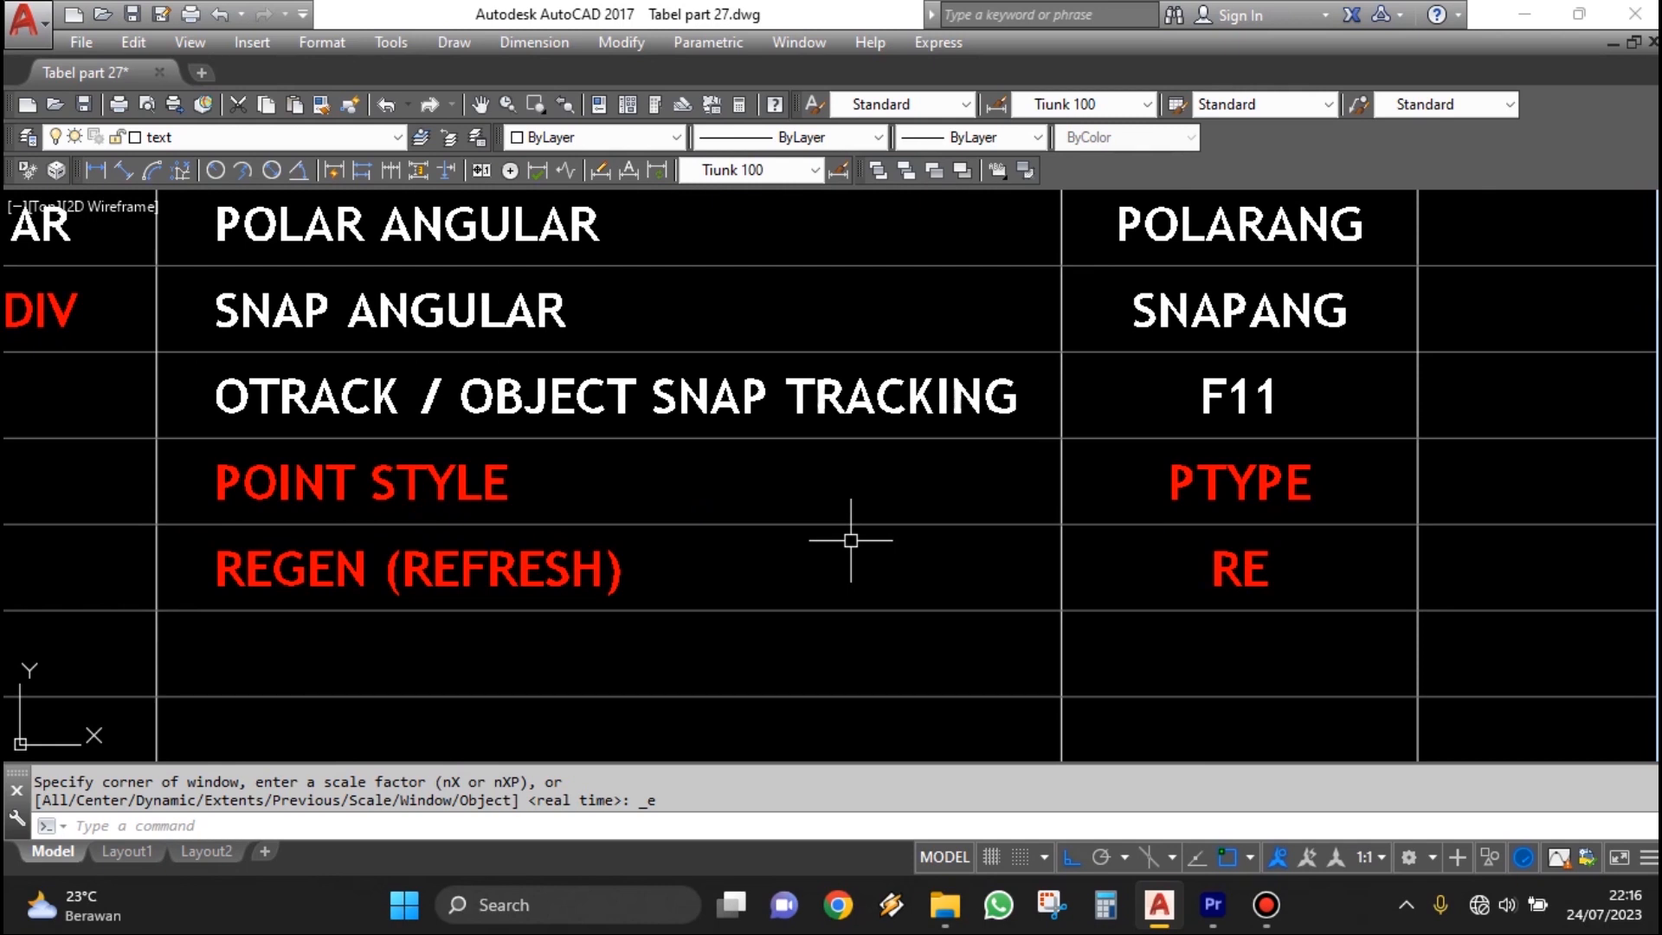
{"action": "scroll", "coordinate": [850, 540], "scroll_direction": "down", "scroll_amount": 2}
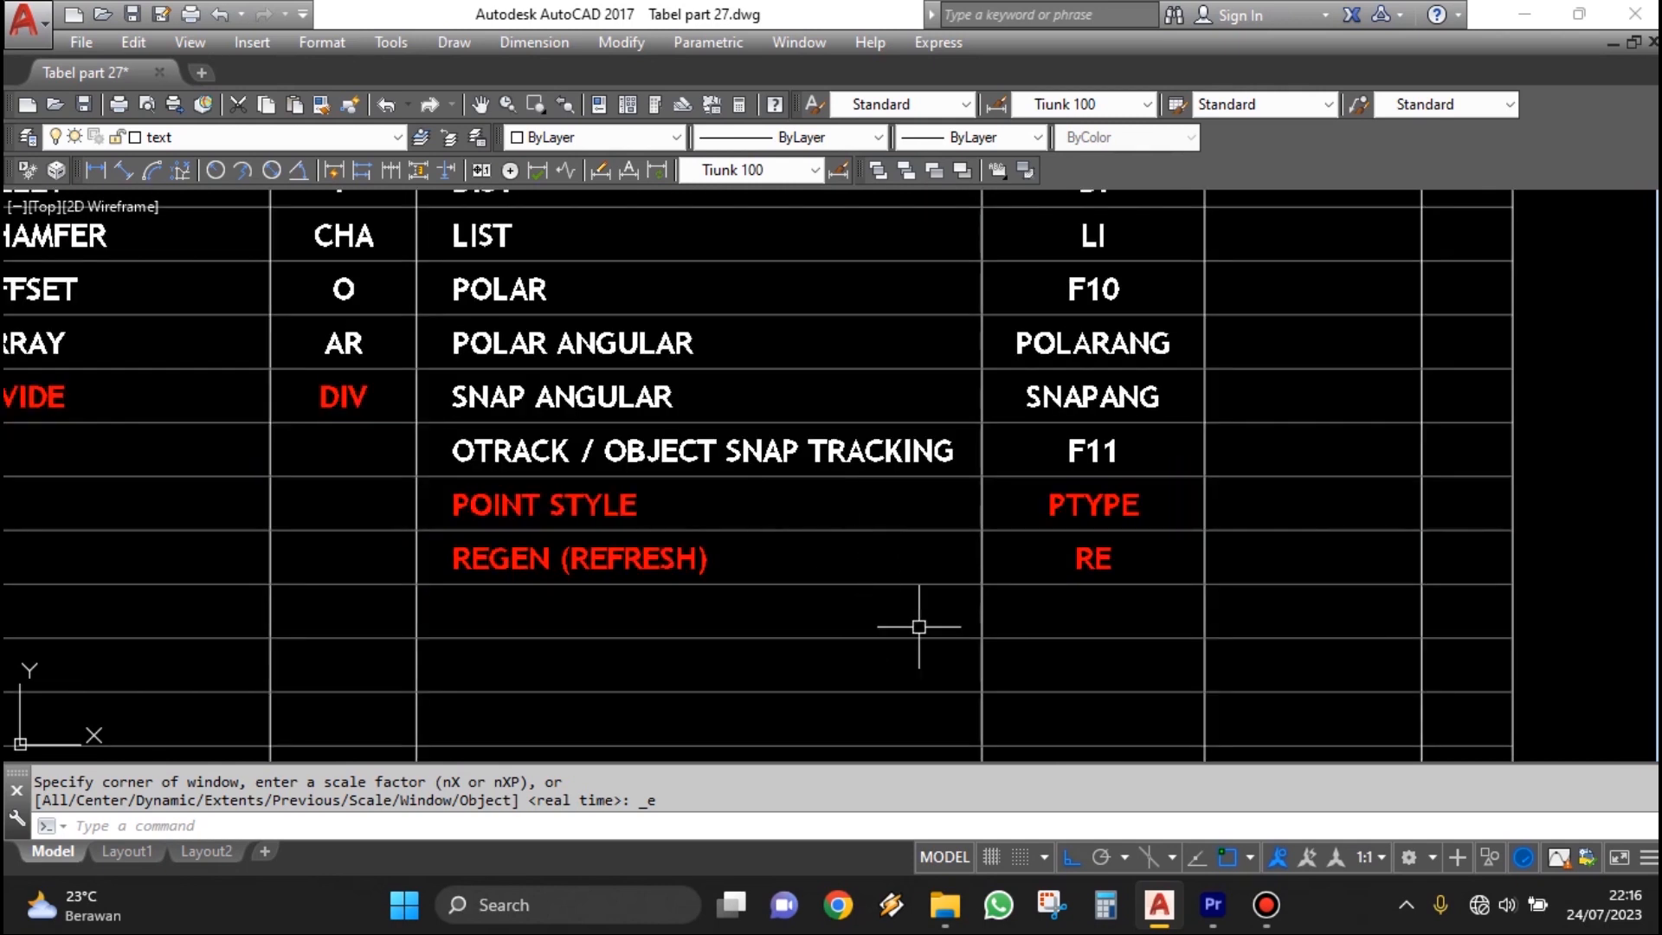
{"action": "mouse_move", "coordinate": [849, 631]}
{"action": "middle_mouse_down"}
{"action": "mouse_move", "coordinate": [820, 629]}
{"action": "mouse_move", "coordinate": [807, 600]}
{"action": "middle_mouse_up"}
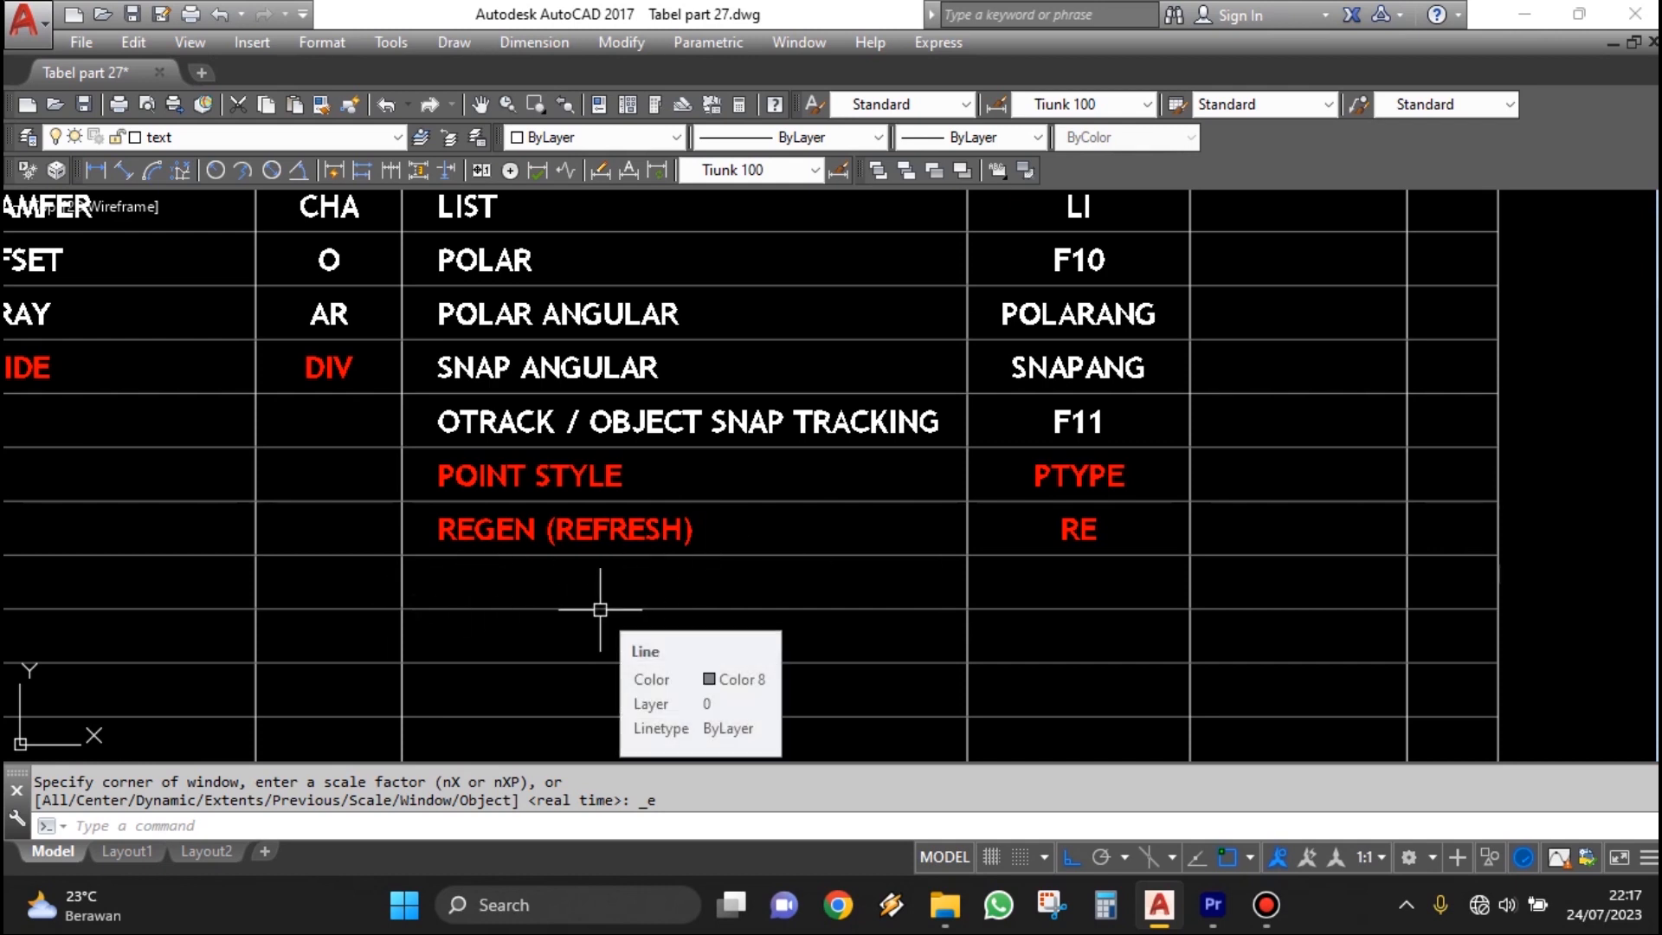
{"action": "scroll", "coordinate": [1024, 660], "scroll_direction": "down", "scroll_amount": 3}
{"action": "scroll", "coordinate": [1076, 649], "scroll_direction": "up", "scroll_amount": 3}
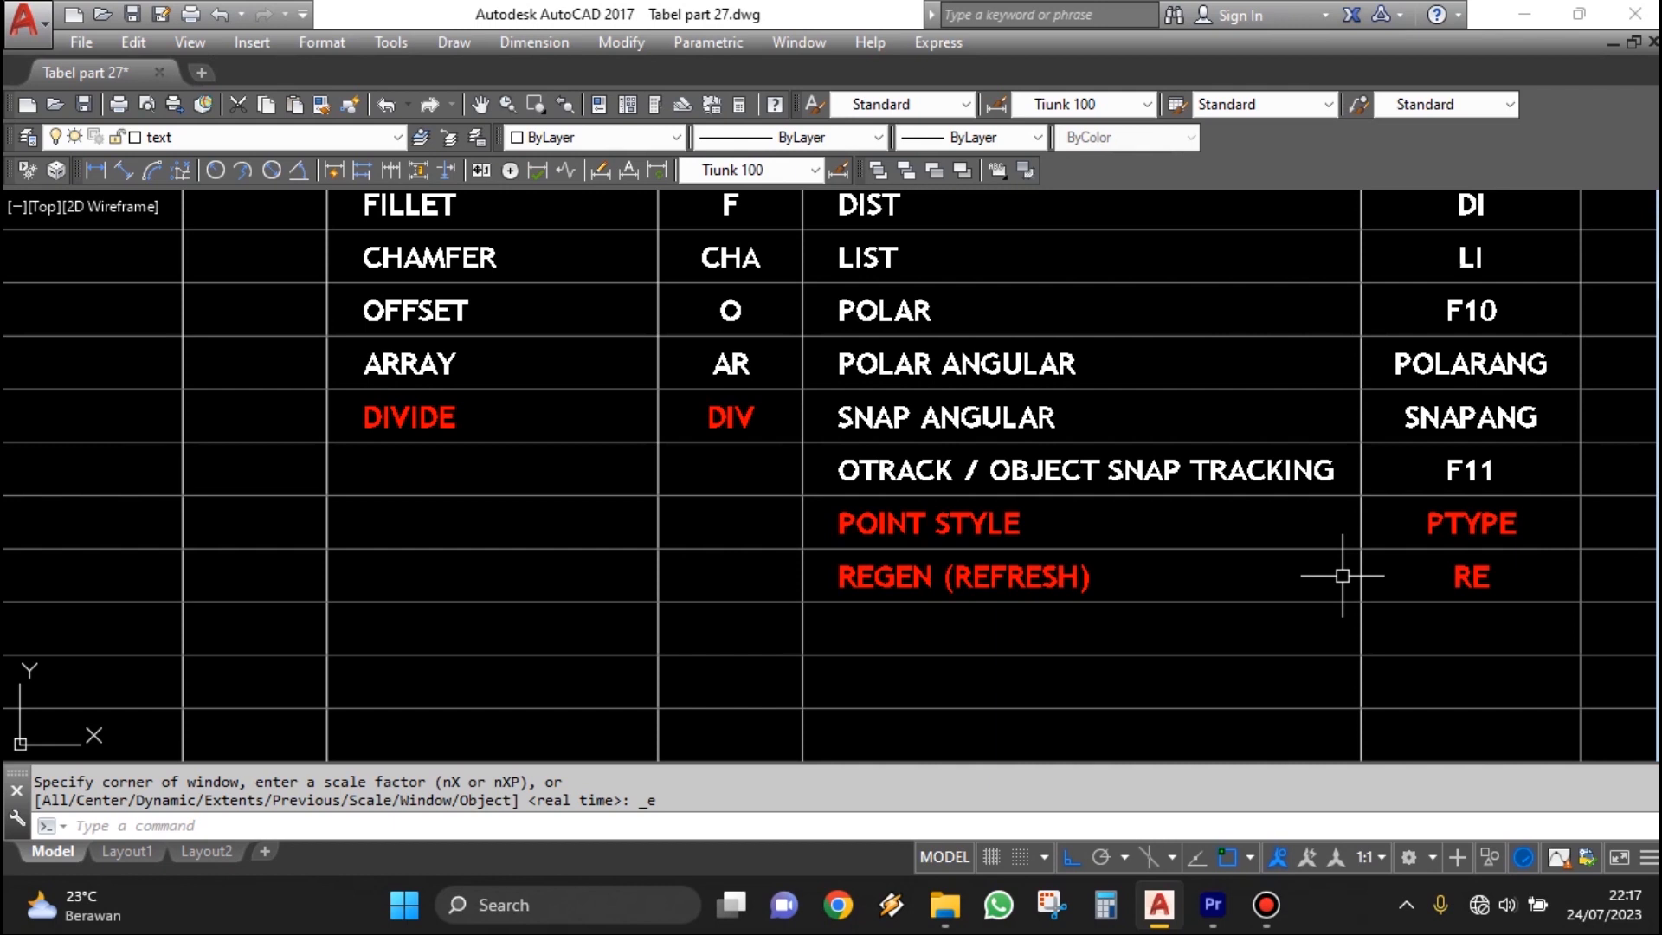
{"action": "scroll", "coordinate": [1117, 541], "scroll_direction": "up", "scroll_amount": 1}
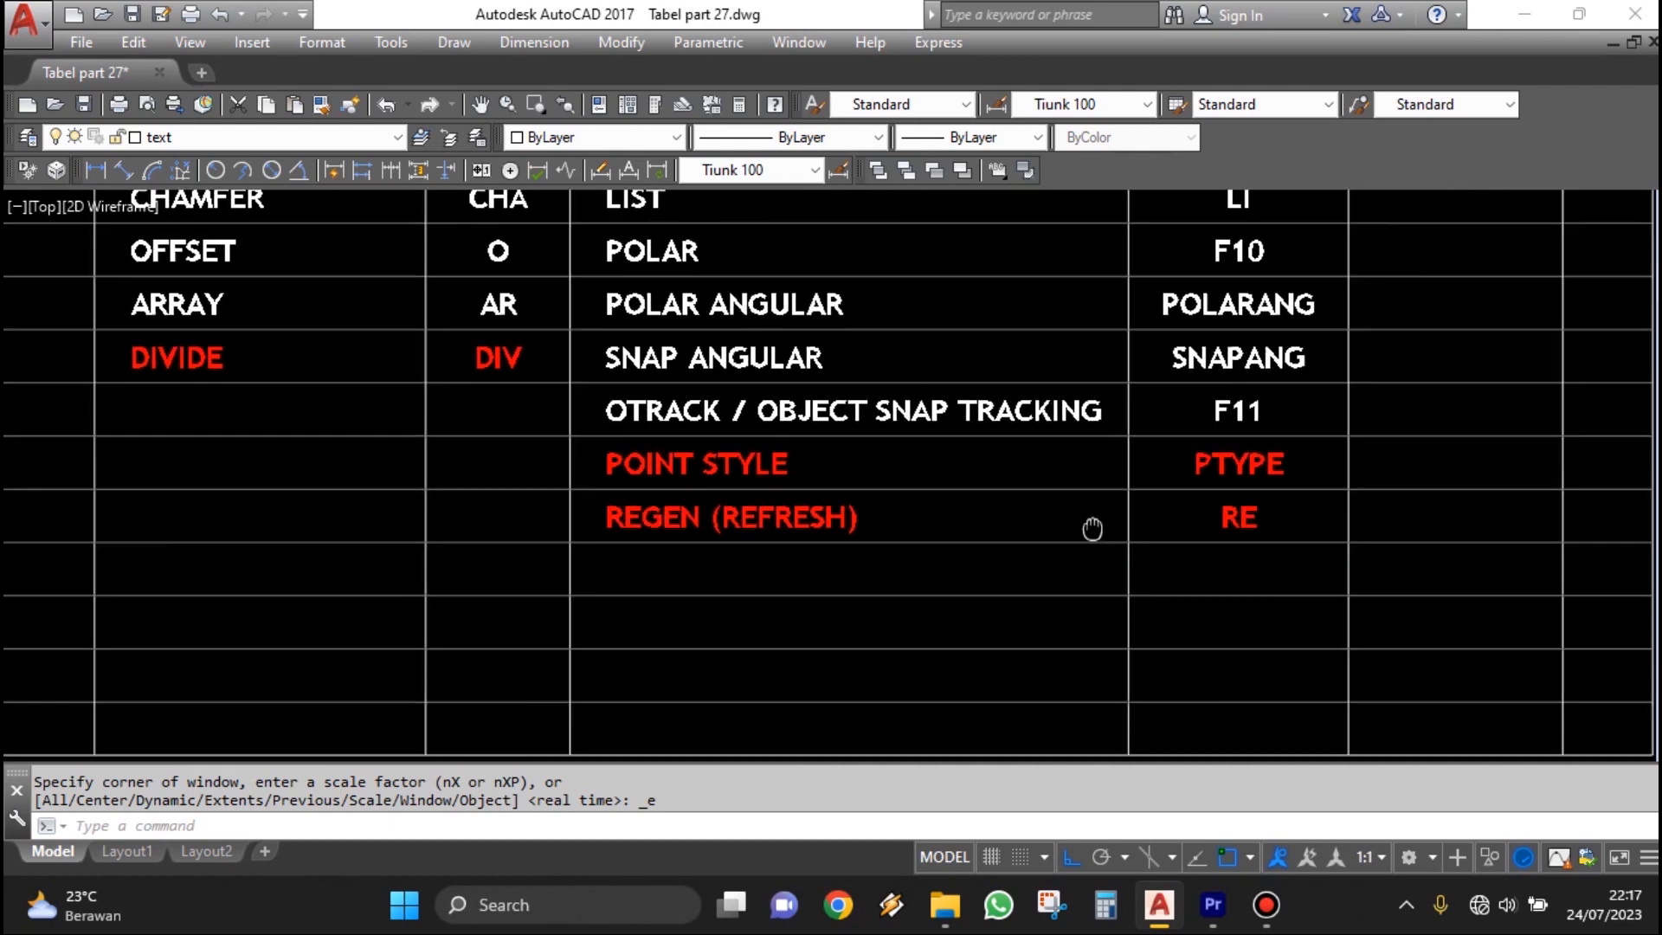
{"action": "scroll", "coordinate": [1038, 566], "scroll_direction": "down", "scroll_amount": 1}
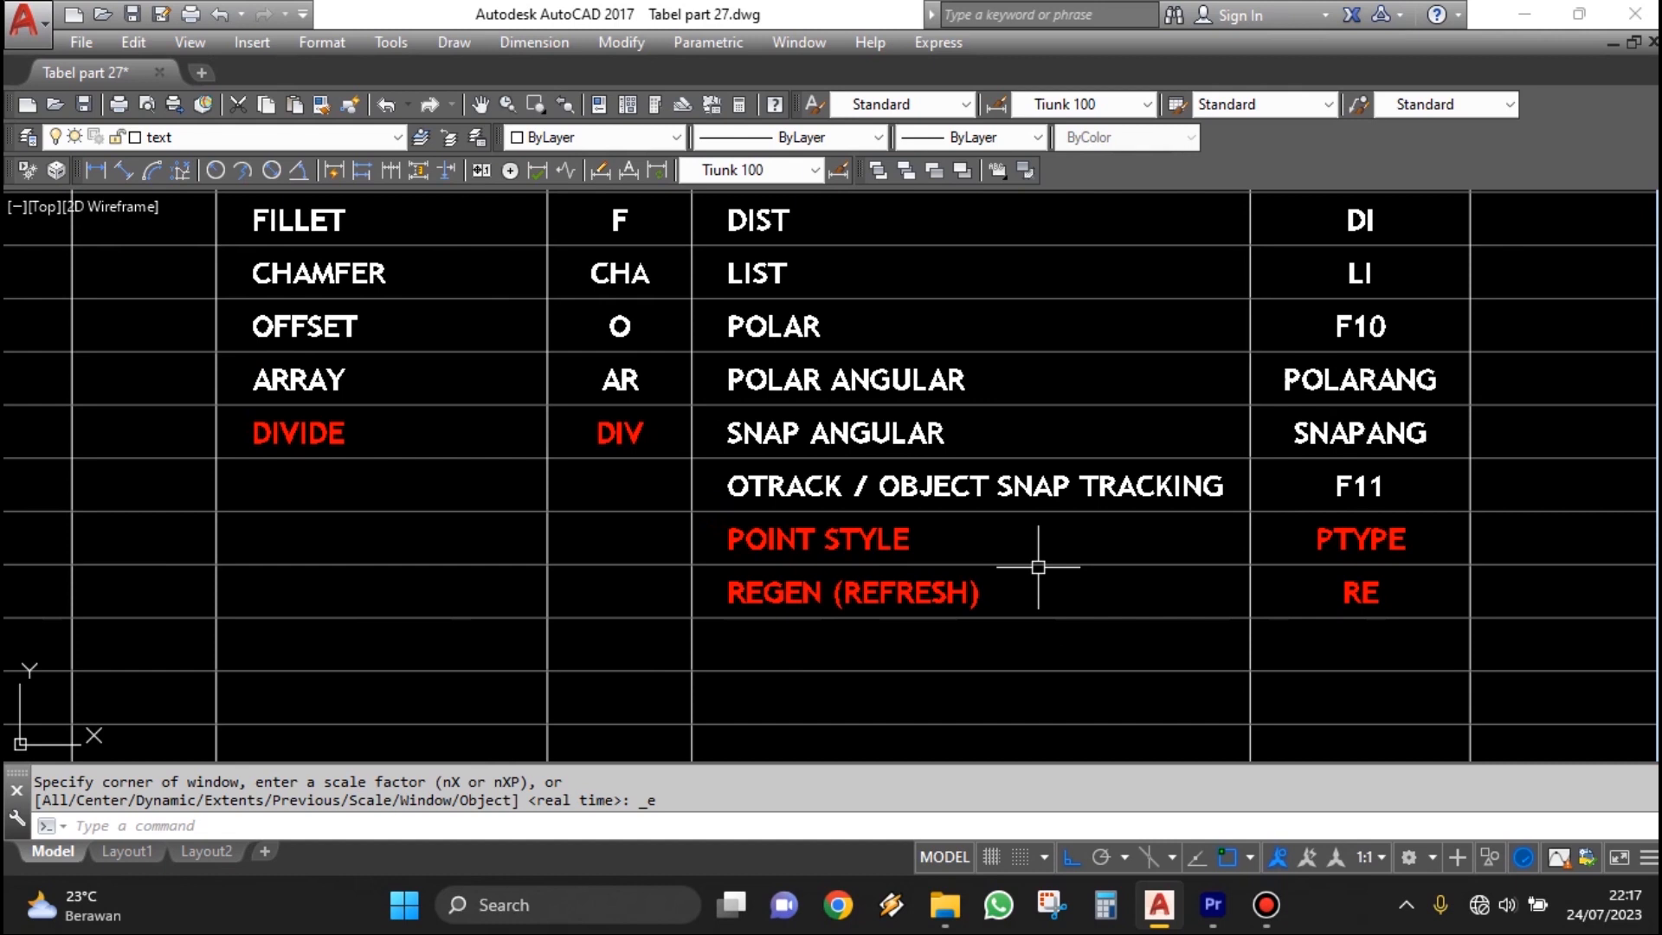